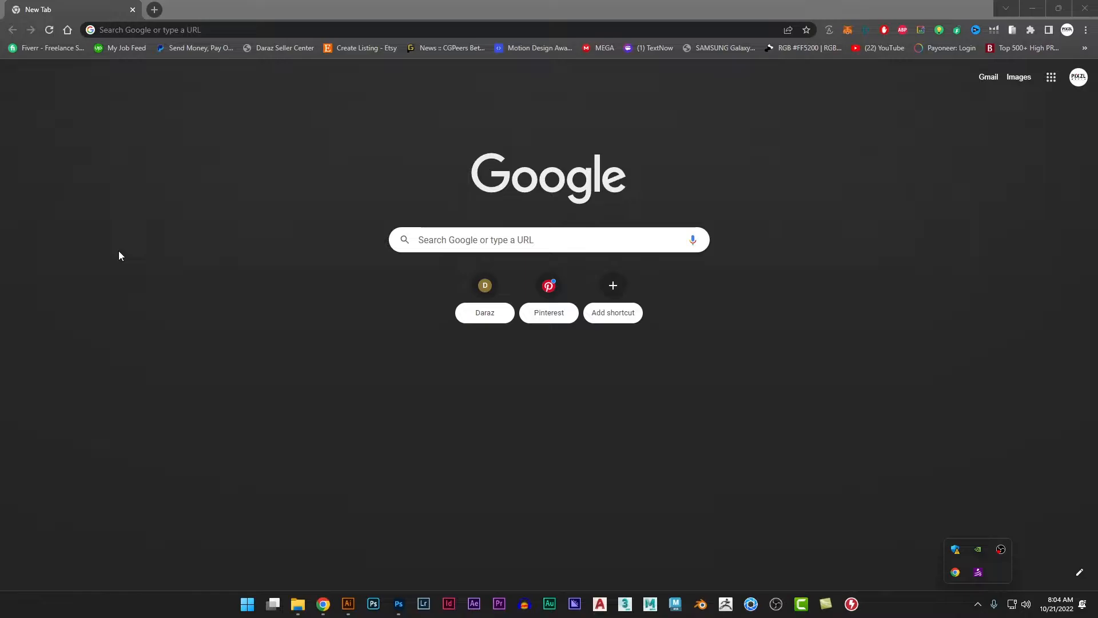
Load behance.net in Chrome by typing 'beh' and accepting the autocompletion
{"action": "left_click", "coordinate": [172, 30]}
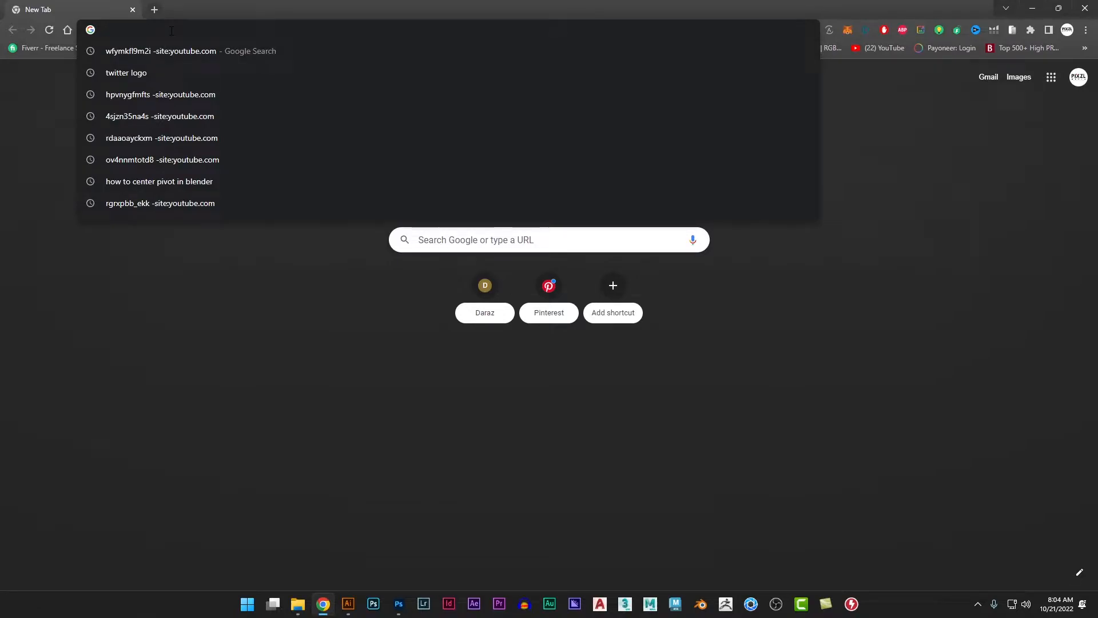
{"action": "type", "text": "behance.net"}
{"action": "key", "text": "Right"}
{"action": "key", "text": "Return"}
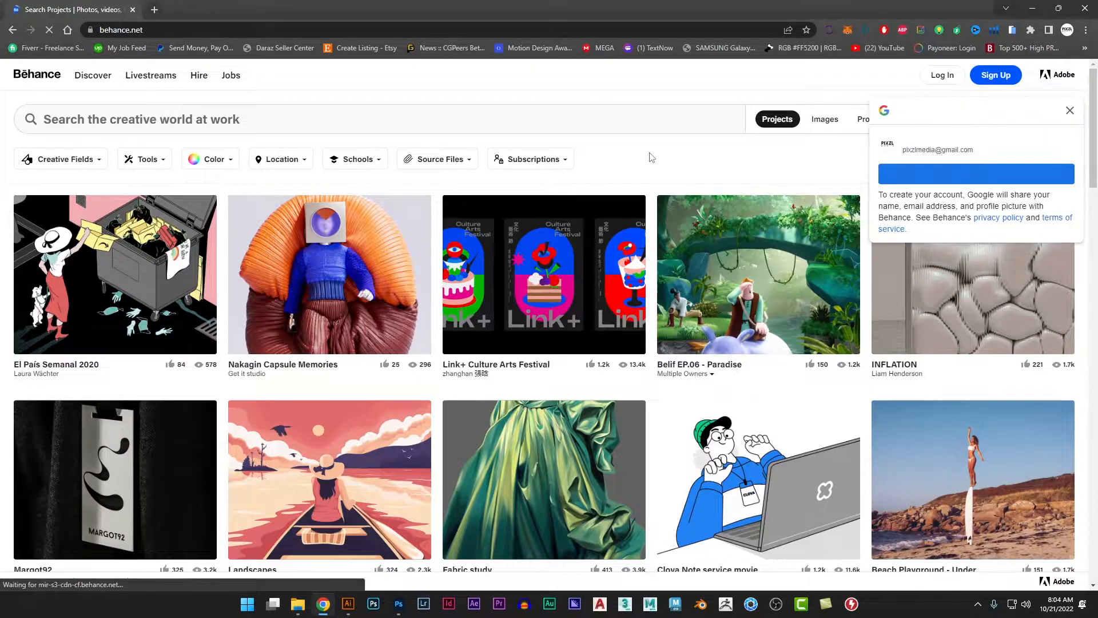
Dismiss the Google account popup and go to Behance's Log In page
{"action": "left_click", "coordinate": [1070, 111]}
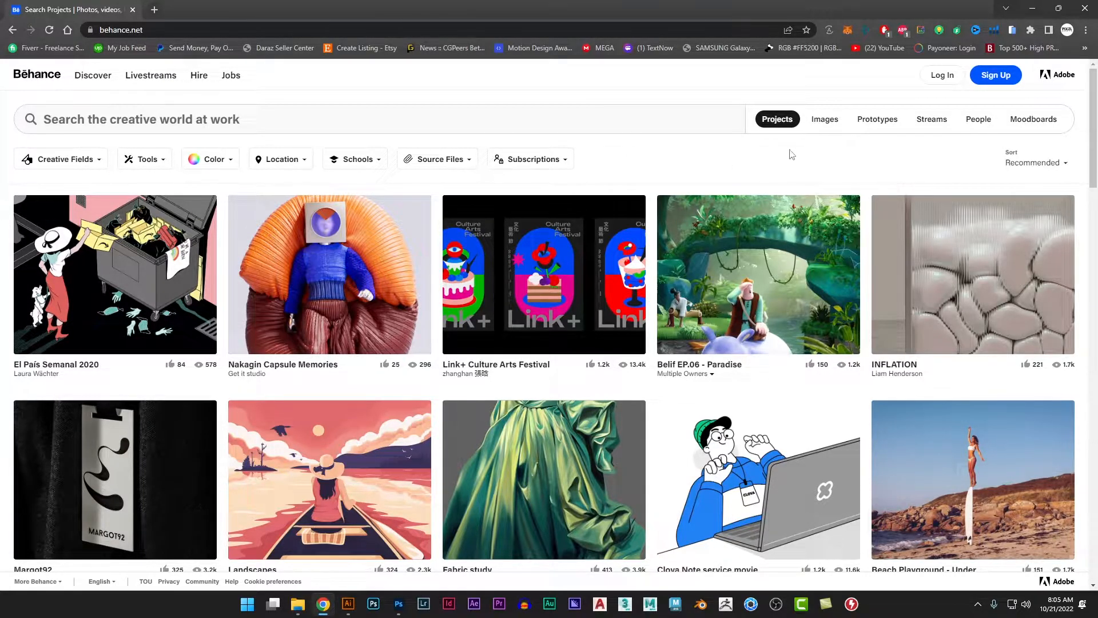
{"action": "left_click", "coordinate": [940, 79]}
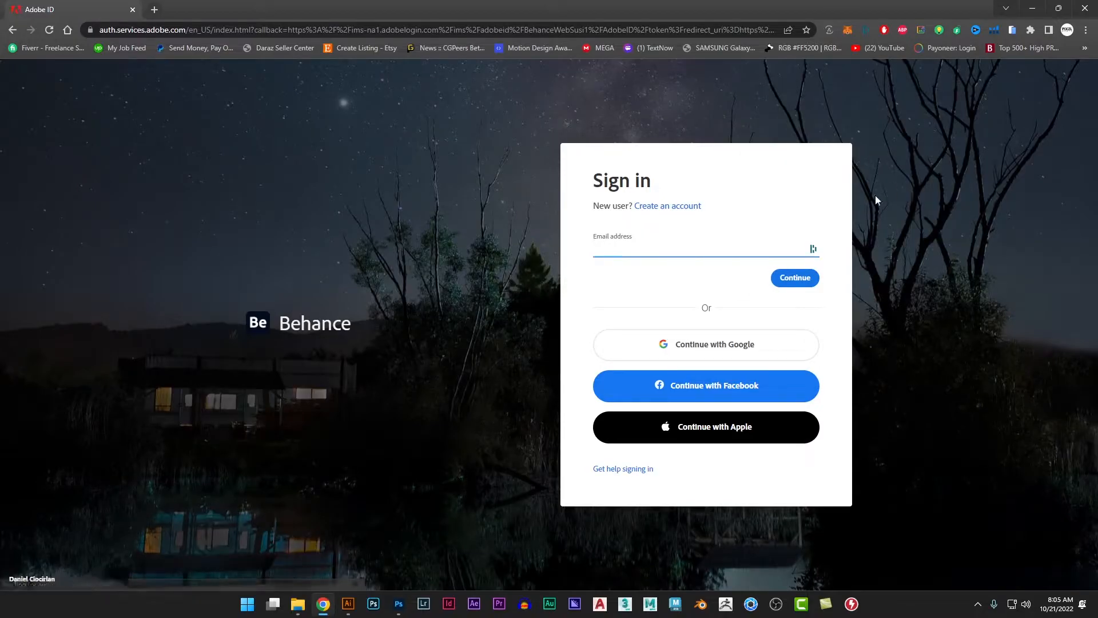
Fill in the saved account's email address and continue
{"action": "left_click", "coordinate": [682, 255]}
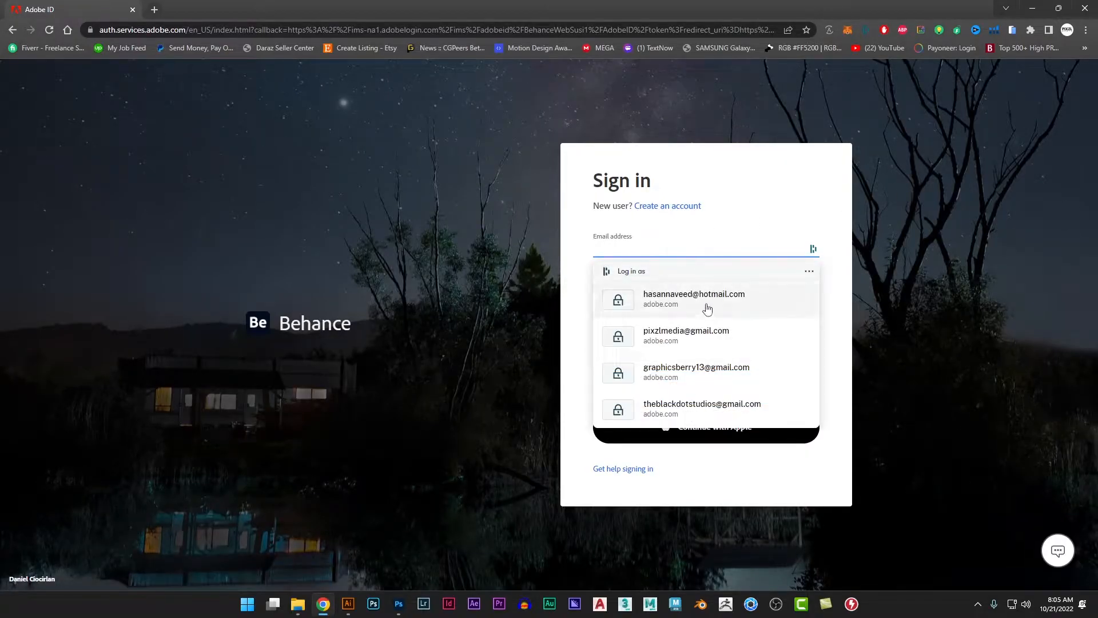
{"action": "left_click", "coordinate": [706, 305]}
{"action": "left_click", "coordinate": [812, 278]}
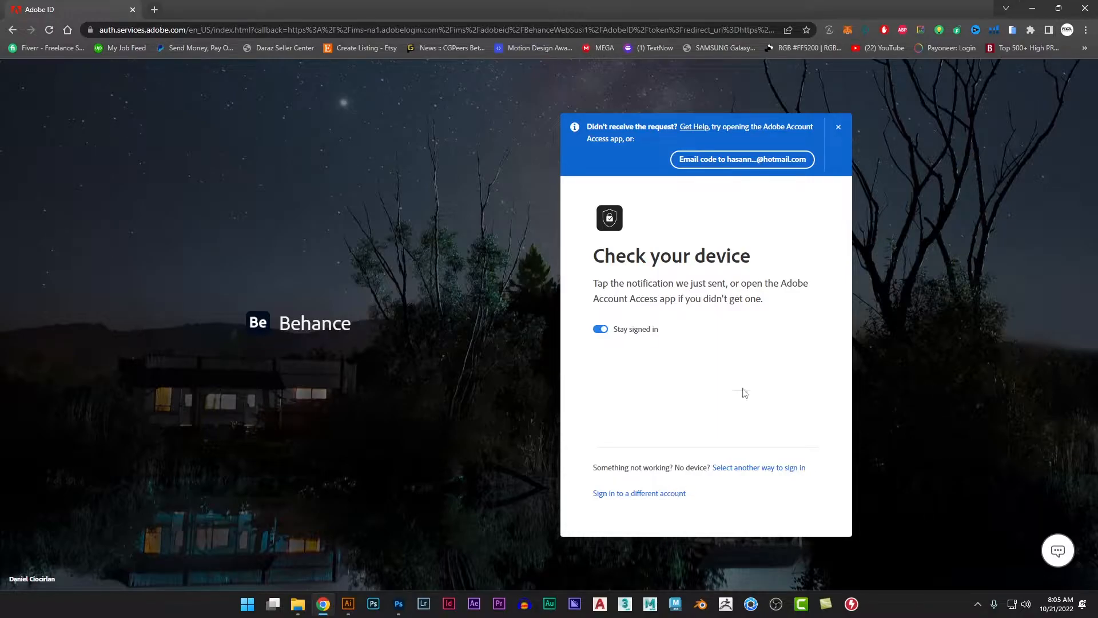
Verify with the emailed code, sign in with the saved password, and accept the updated terms
{"action": "left_click", "coordinate": [756, 165]}
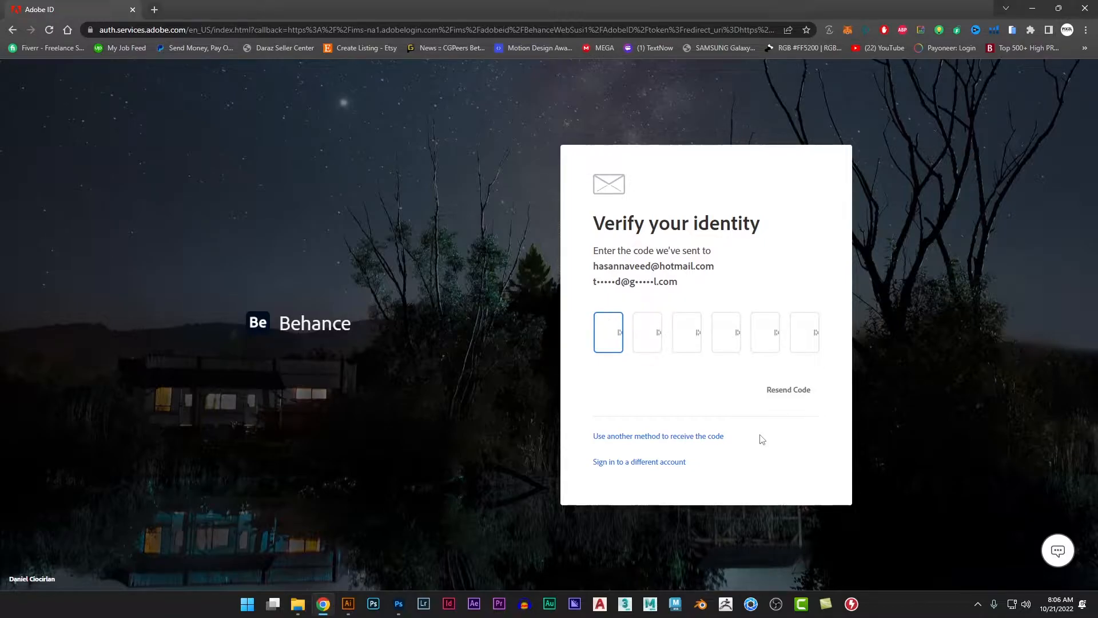
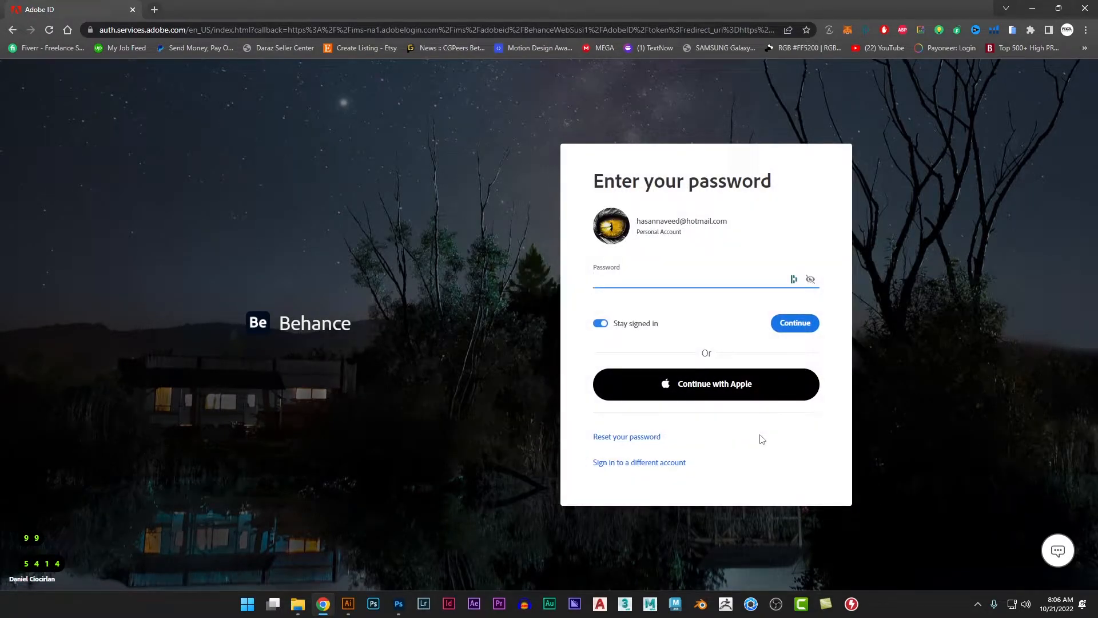
{"action": "left_click", "coordinate": [694, 278]}
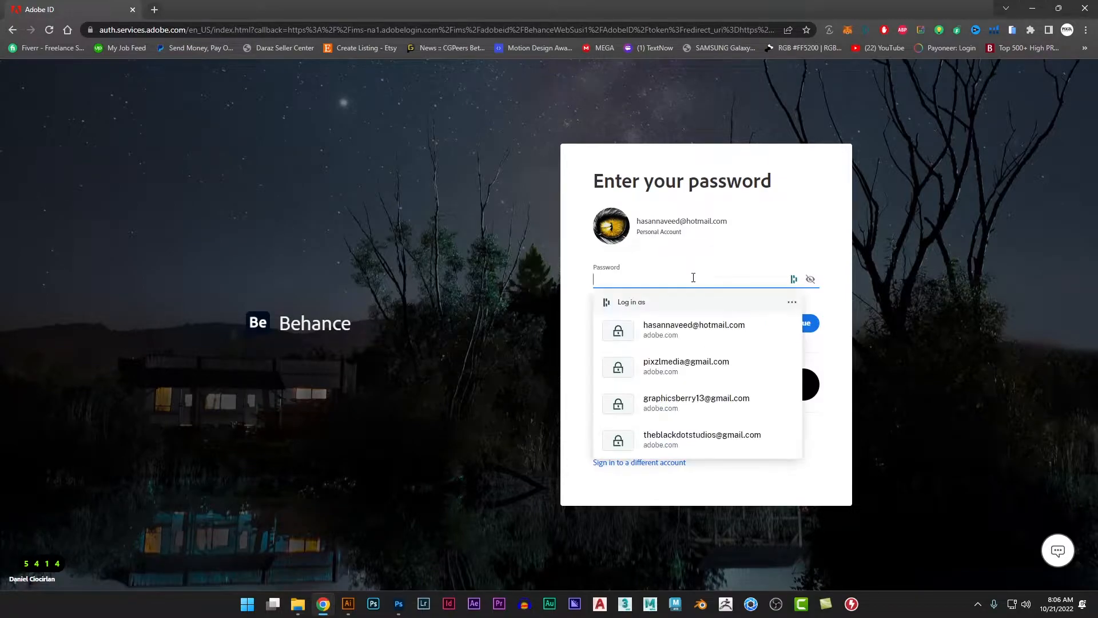
{"action": "left_click", "coordinate": [689, 331]}
{"action": "left_click", "coordinate": [800, 324]}
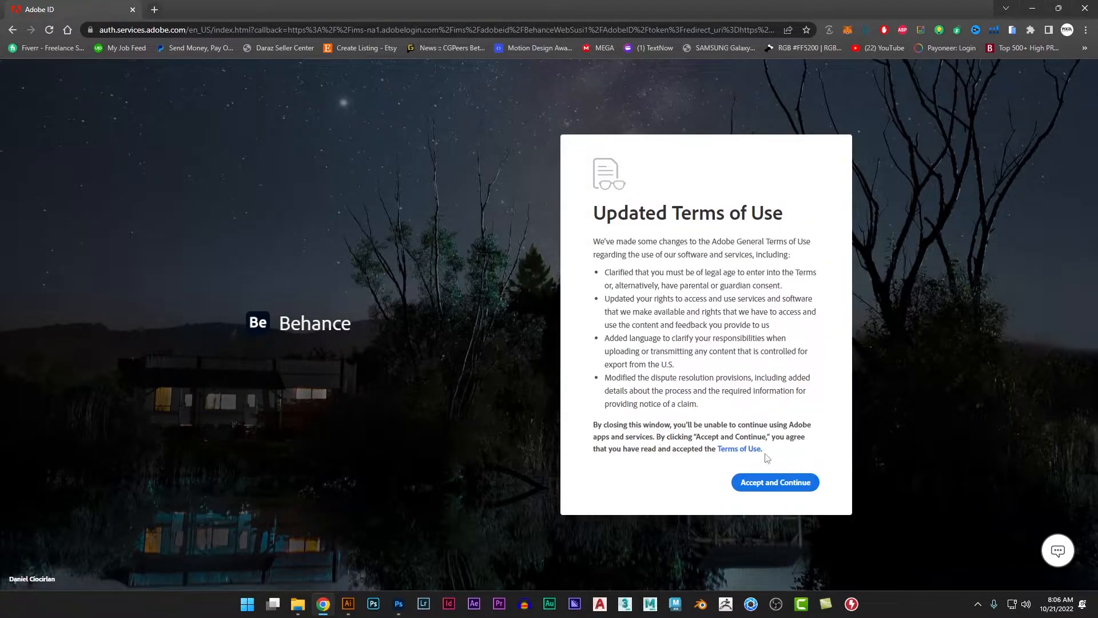
{"action": "left_click", "coordinate": [782, 486]}
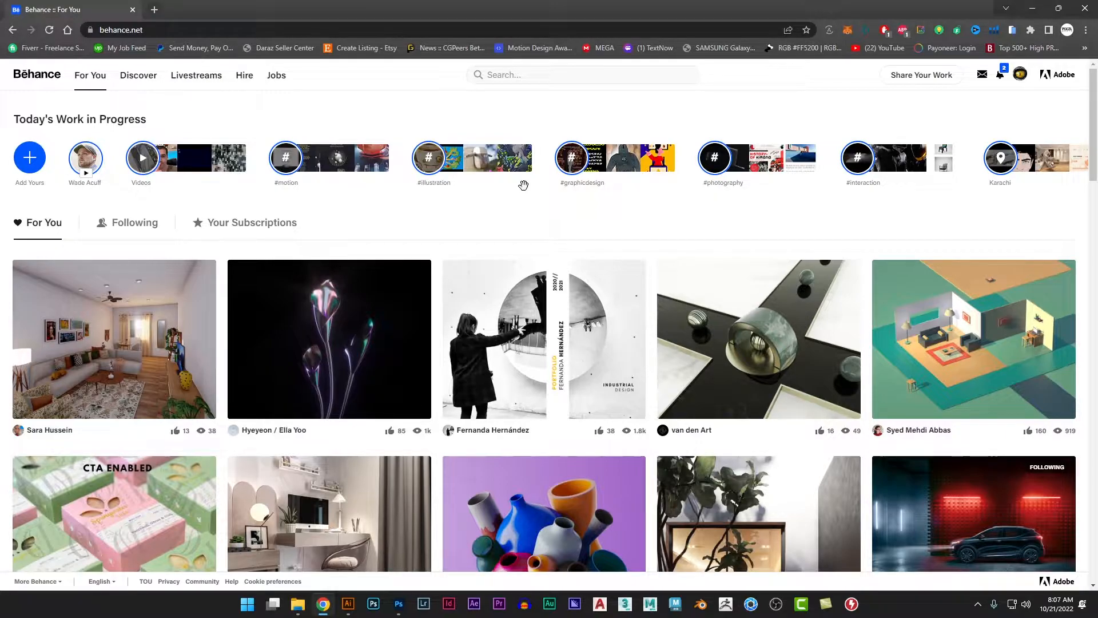
Glance at the notifications, then start a new Project from Share Your Work
{"action": "left_click", "coordinate": [1005, 84]}
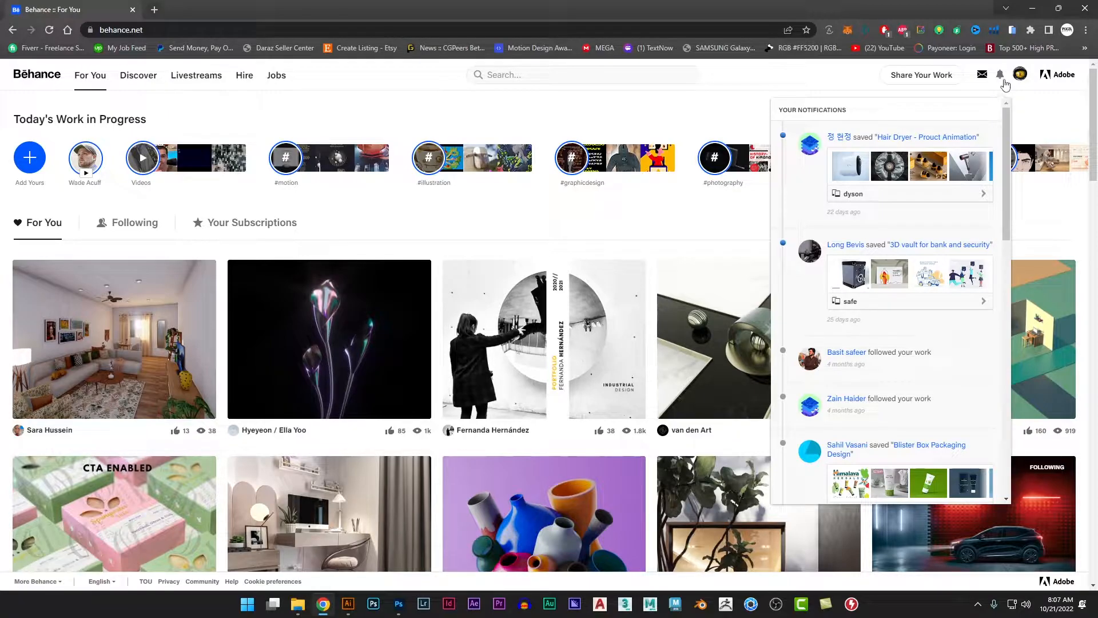
{"action": "left_click", "coordinate": [1005, 84]}
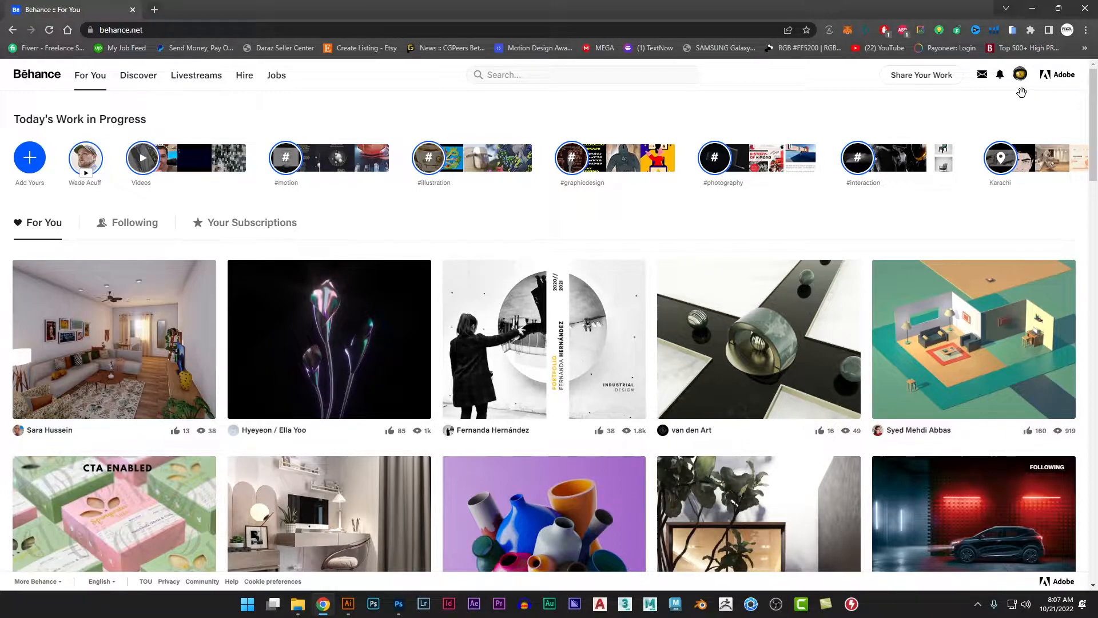
{"action": "left_click", "coordinate": [923, 80]}
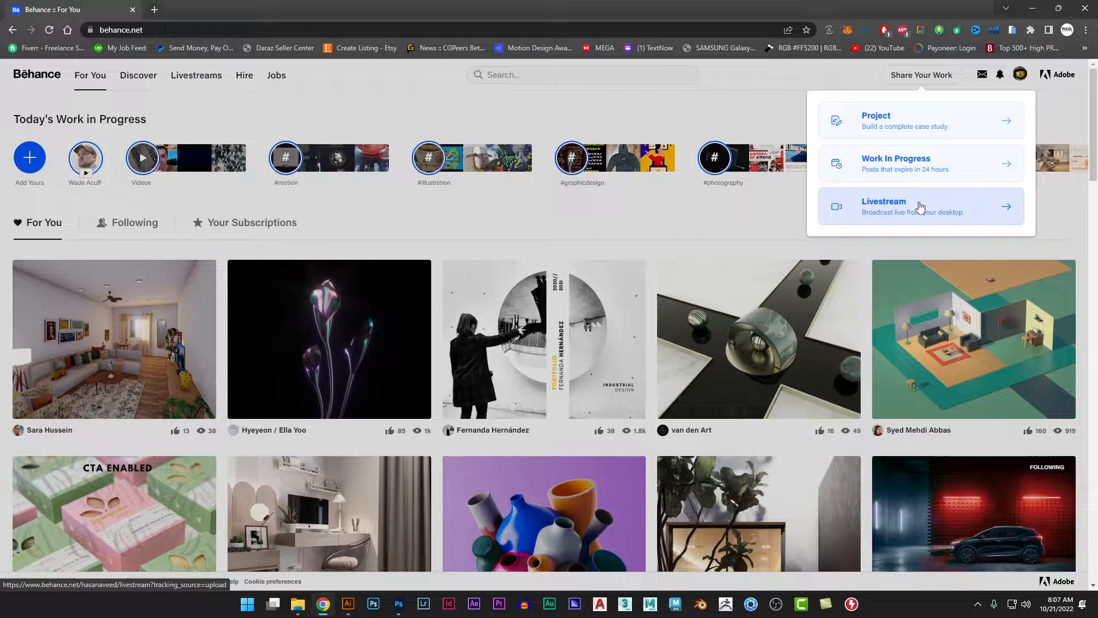
{"action": "left_click", "coordinate": [926, 139]}
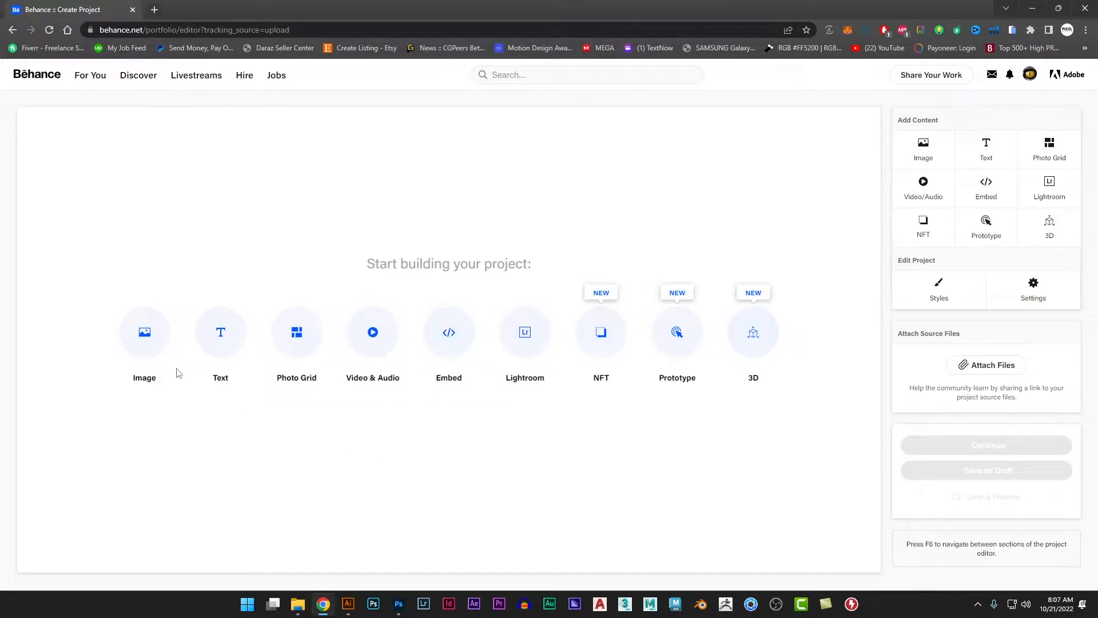
Upload six images from D:\images, from the first file through 1358927-full, into the project
{"action": "left_click", "coordinate": [163, 342]}
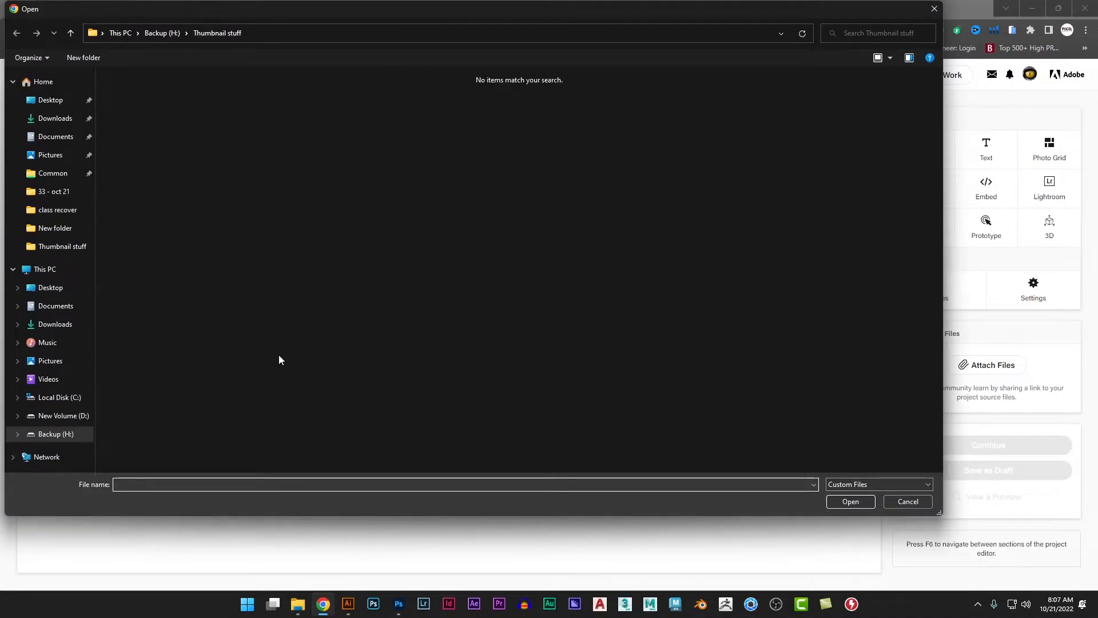
{"action": "left_click", "coordinate": [42, 120]}
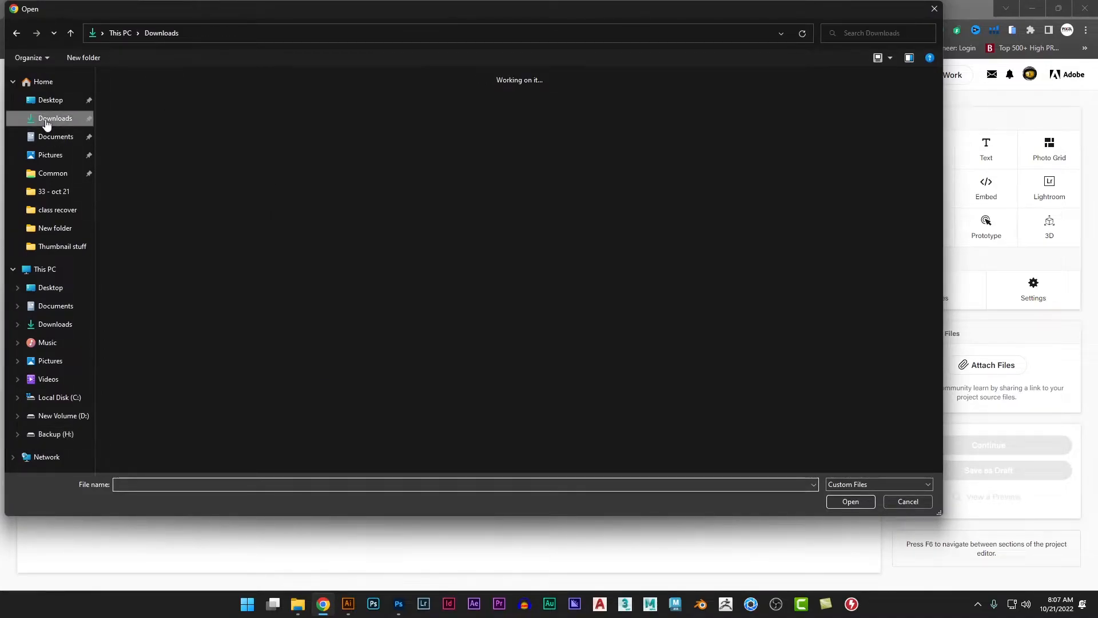
{"action": "left_click", "coordinate": [60, 417]}
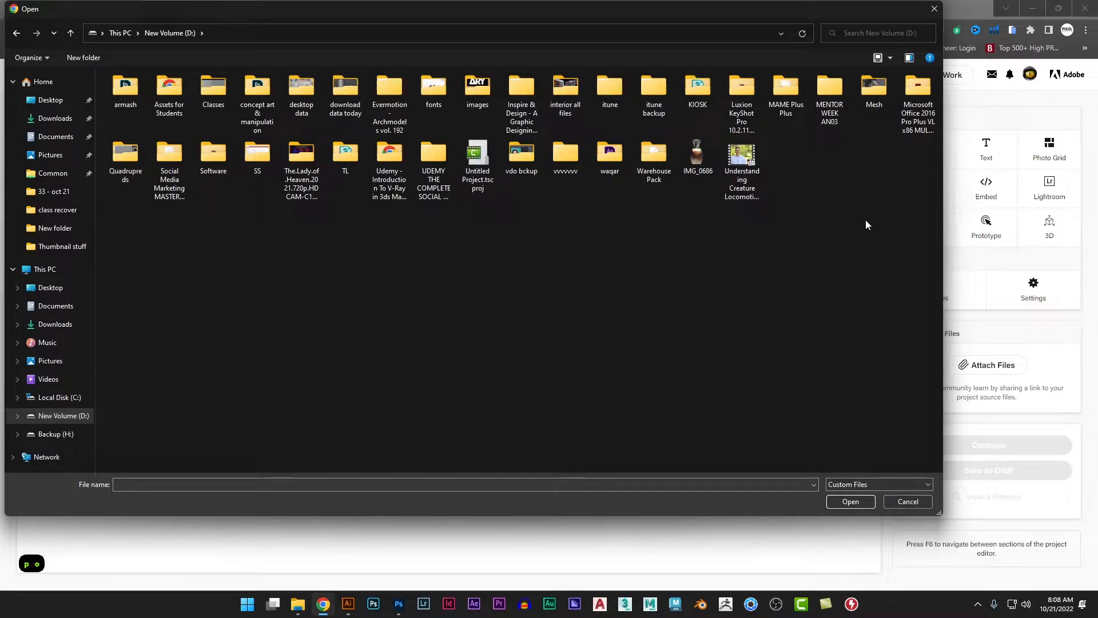
{"action": "key", "text": "i"}
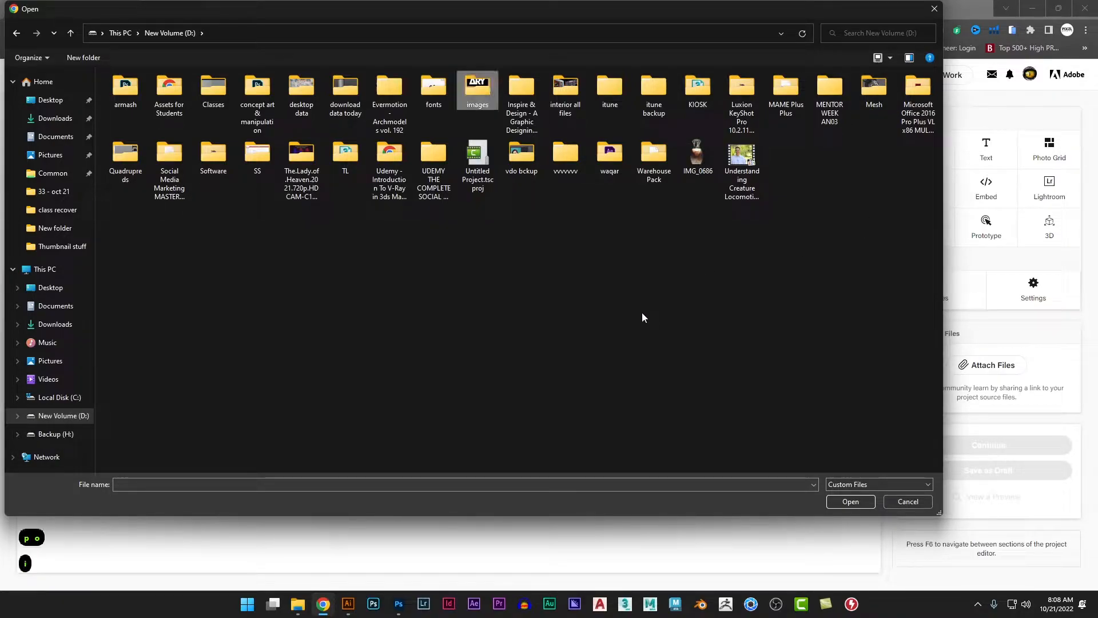
{"action": "double_click", "coordinate": [473, 105]}
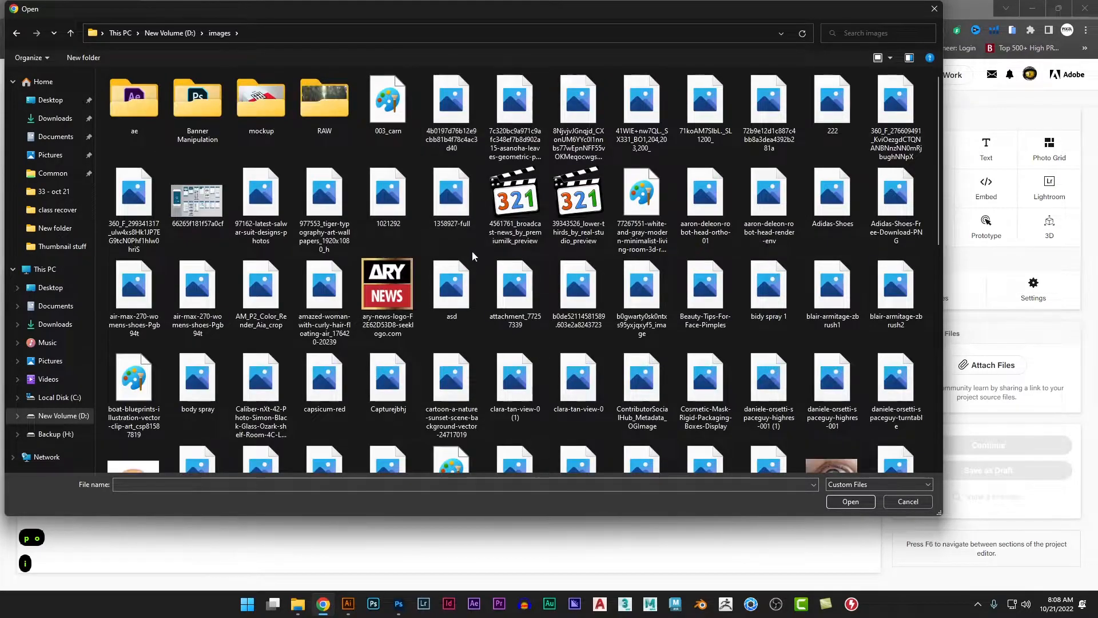
{"action": "left_click", "coordinate": [133, 197]}
{"action": "left_click", "coordinate": [449, 203], "text": "shift"}
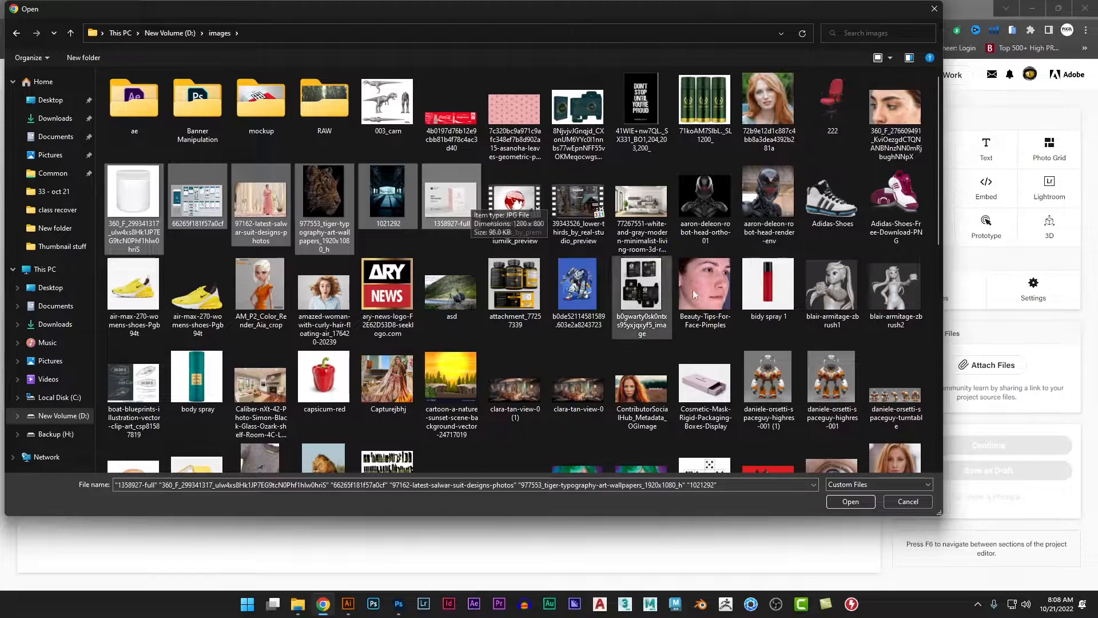
{"action": "left_click", "coordinate": [867, 503]}
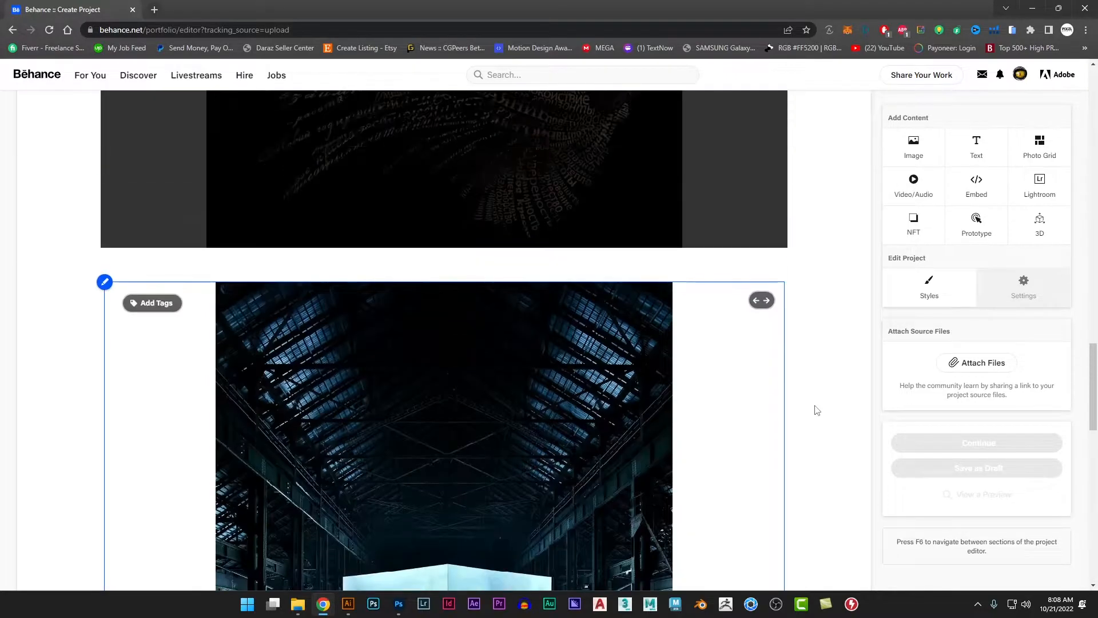
Scroll back up through the uploaded images, then open a new blank tab
{"action": "scroll", "coordinate": [815, 405], "scroll_direction": "up", "scroll_amount": 20}
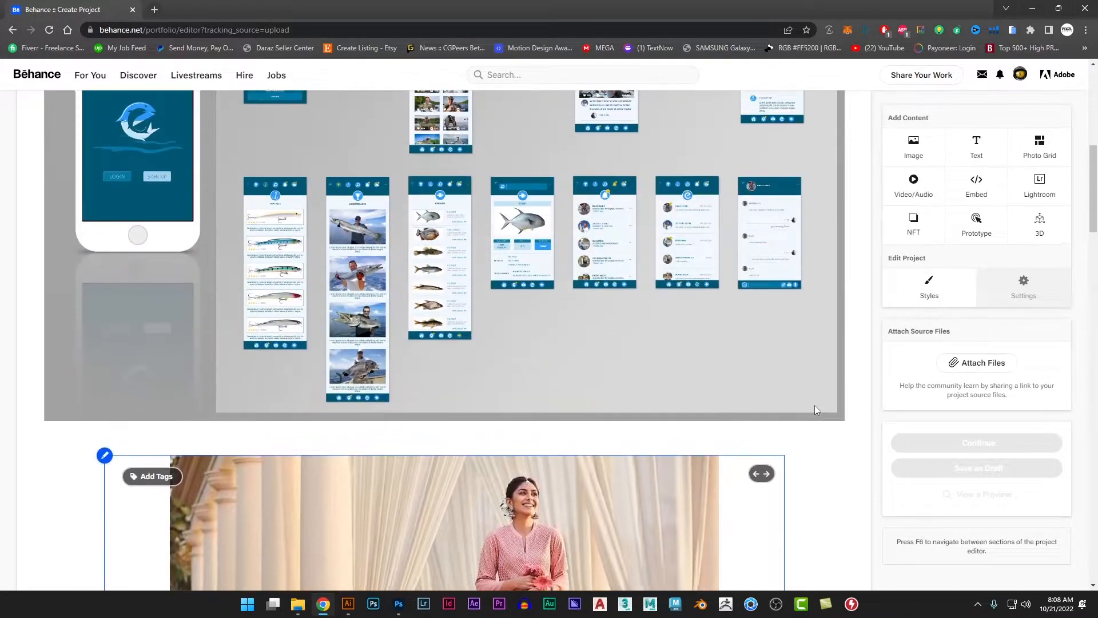
{"action": "scroll", "coordinate": [815, 405], "scroll_direction": "up", "scroll_amount": 3}
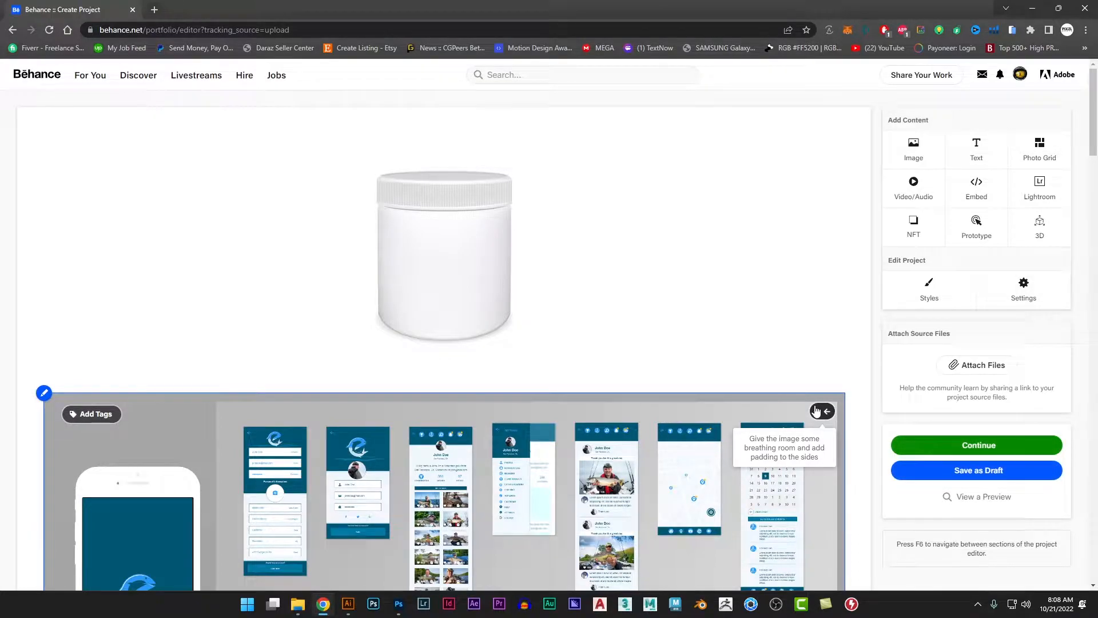
{"action": "left_click", "coordinate": [156, 10]}
Search 'behance project sheet size' and open the 'Guide: Formatting Images For Display On Behance' result
{"action": "type", "text": "b"}
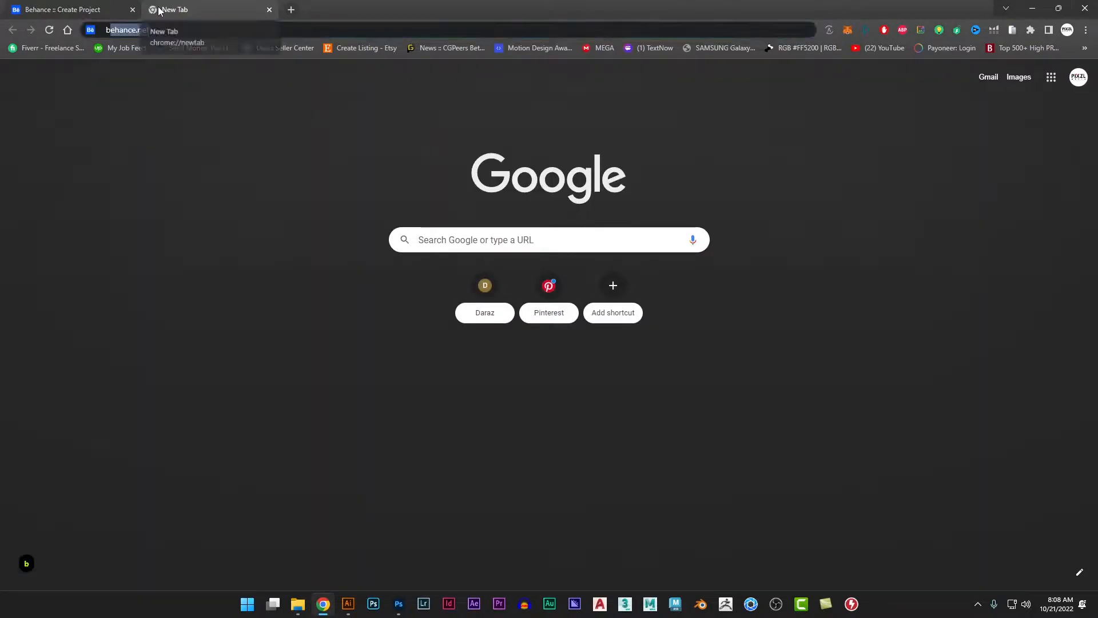
{"action": "type", "text": "ehance project"}
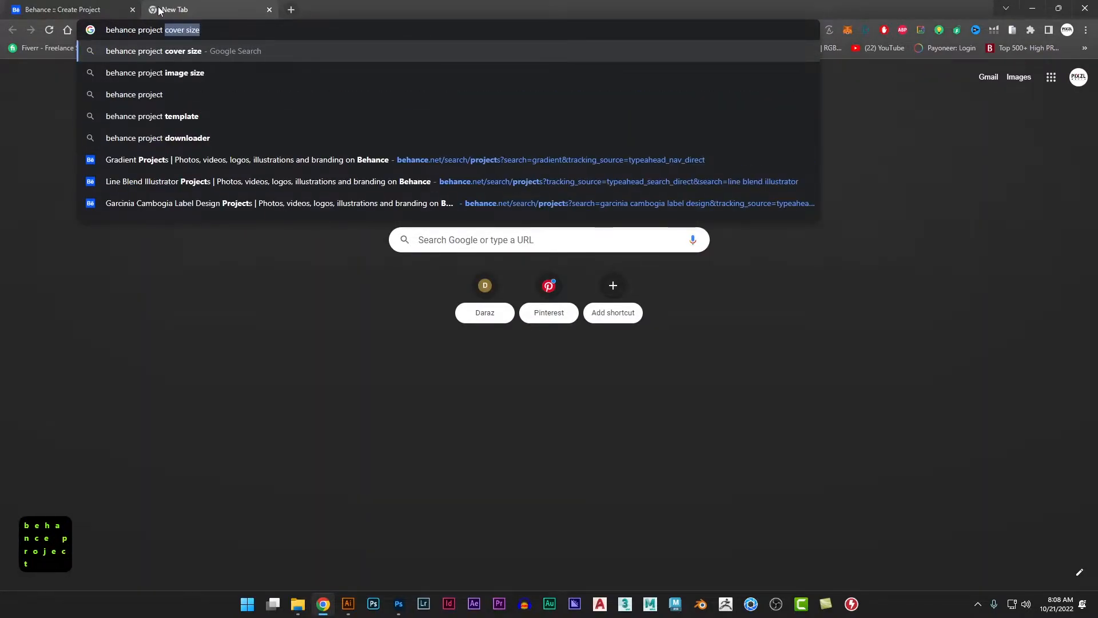
{"action": "type", "text": " sheet size"}
{"action": "key", "text": "Return"}
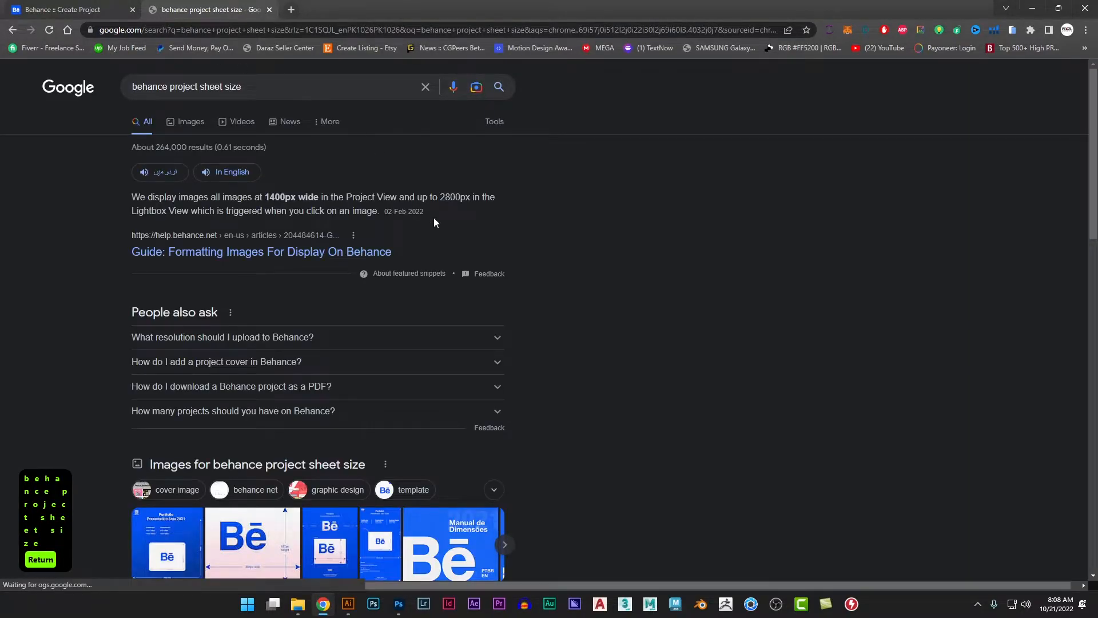
{"action": "left_click", "coordinate": [222, 254]}
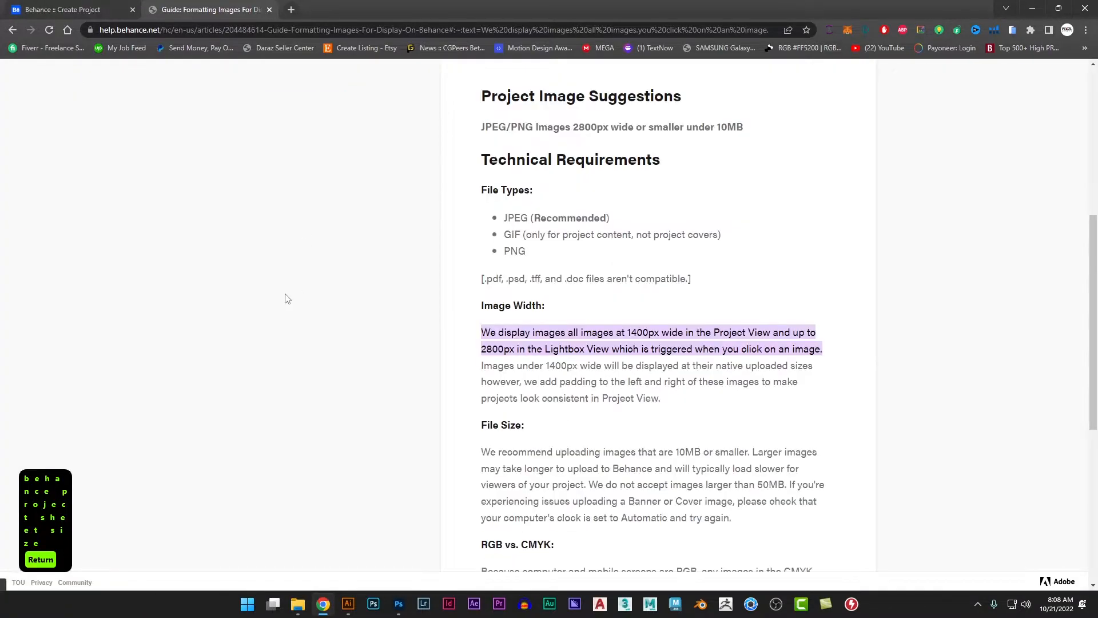
Highlight the 1400px display width and 2800px lightbox width in the formatting guide
{"action": "scroll", "coordinate": [698, 319], "scroll_direction": "down", "scroll_amount": 1}
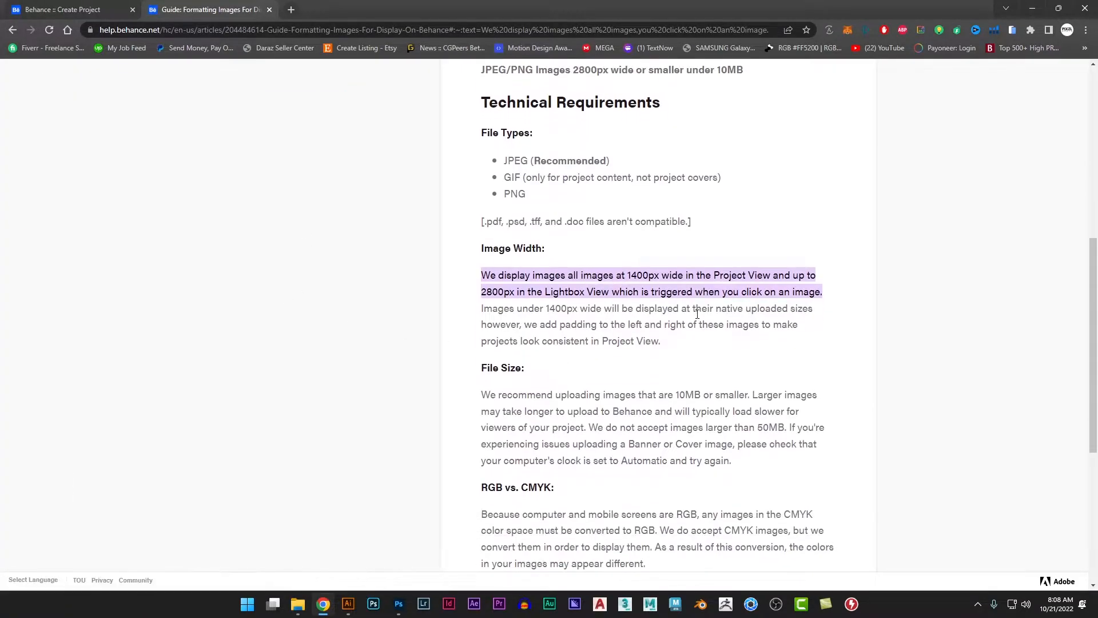
{"action": "left_click_drag", "start_coordinate": [483, 275], "coordinate": [662, 275]}
{"action": "left_click_drag", "start_coordinate": [482, 291], "coordinate": [583, 291]}
Move between the editor and guide tabs, then open the Behance For You feed in a new tab
{"action": "left_click", "coordinate": [130, 6]}
{"action": "scroll", "coordinate": [175, 338], "scroll_direction": "down", "scroll_amount": 5}
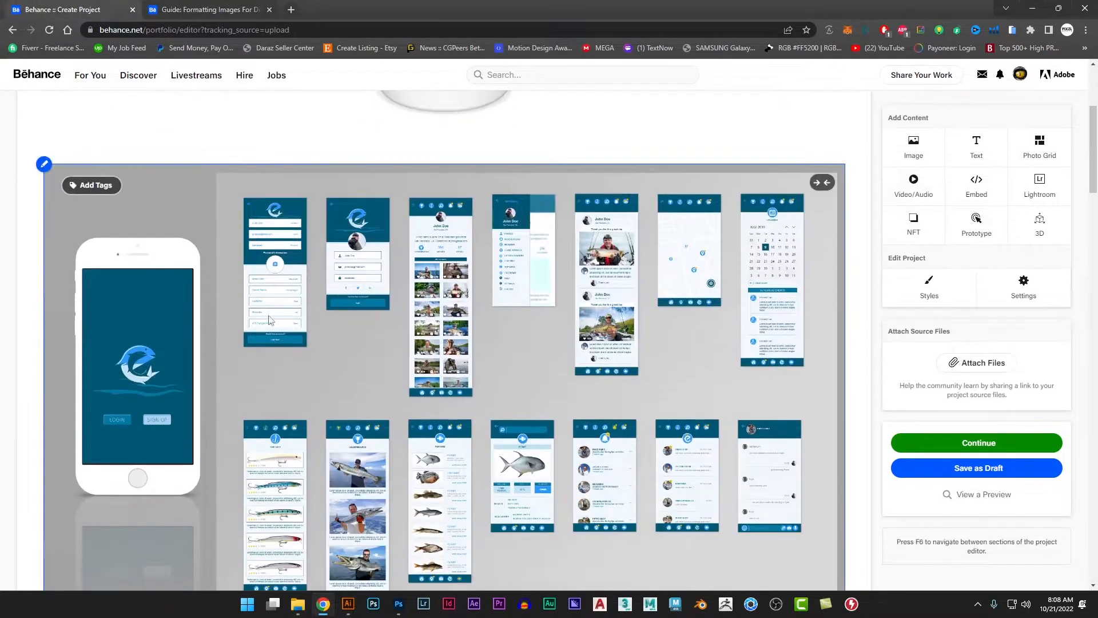
{"action": "scroll", "coordinate": [462, 263], "scroll_direction": "down", "scroll_amount": 4}
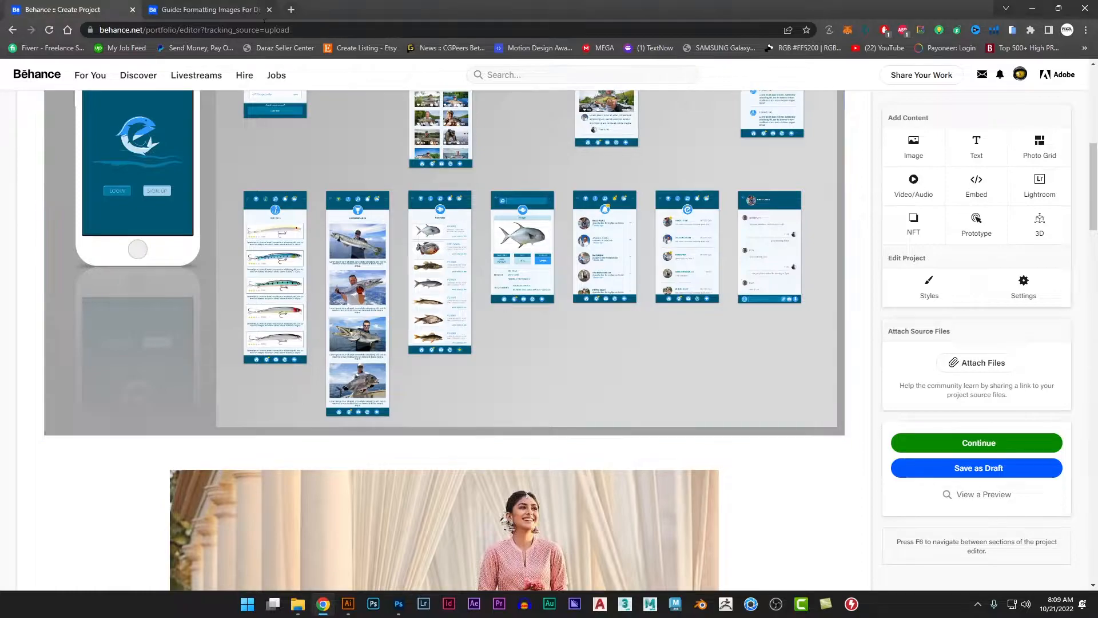
{"action": "left_click", "coordinate": [209, 10]}
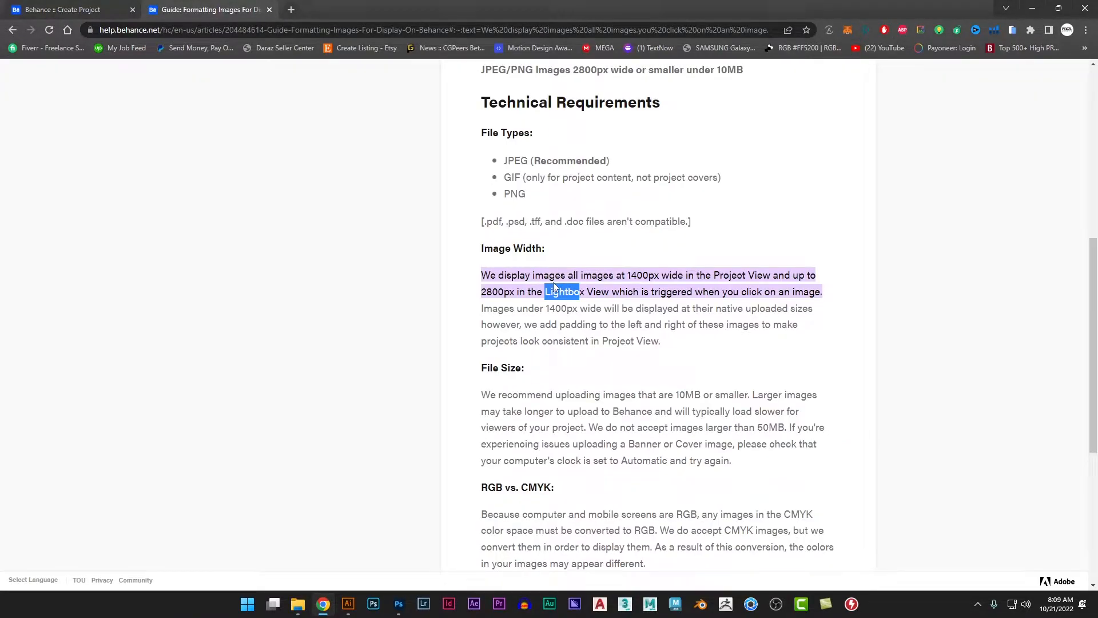
{"action": "left_click", "coordinate": [70, 9]}
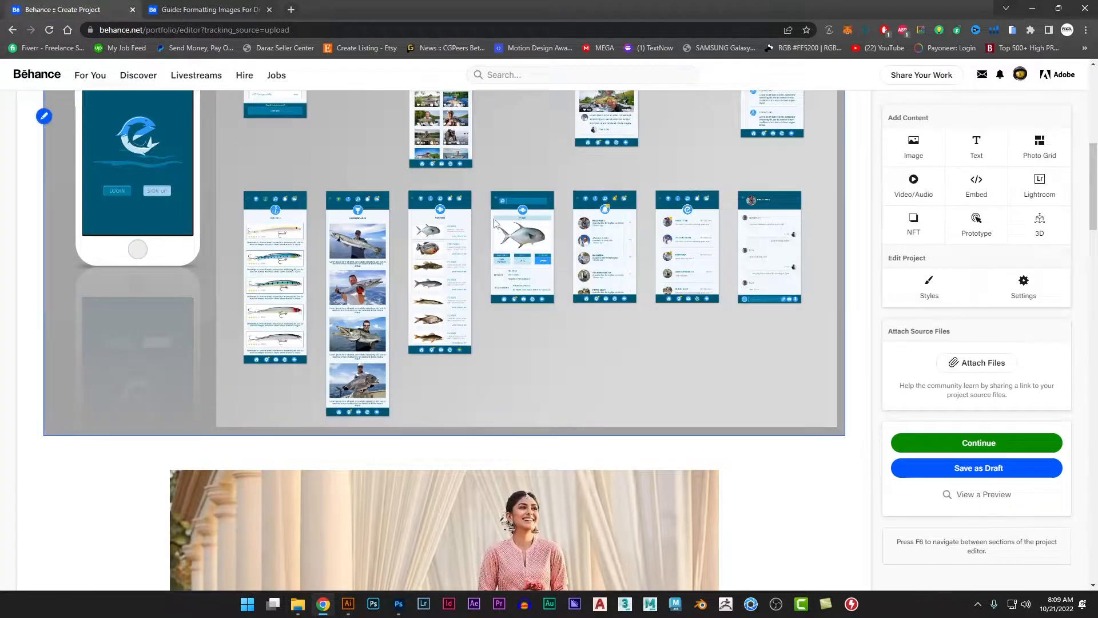
{"action": "scroll", "coordinate": [514, 223], "scroll_direction": "down", "scroll_amount": 10}
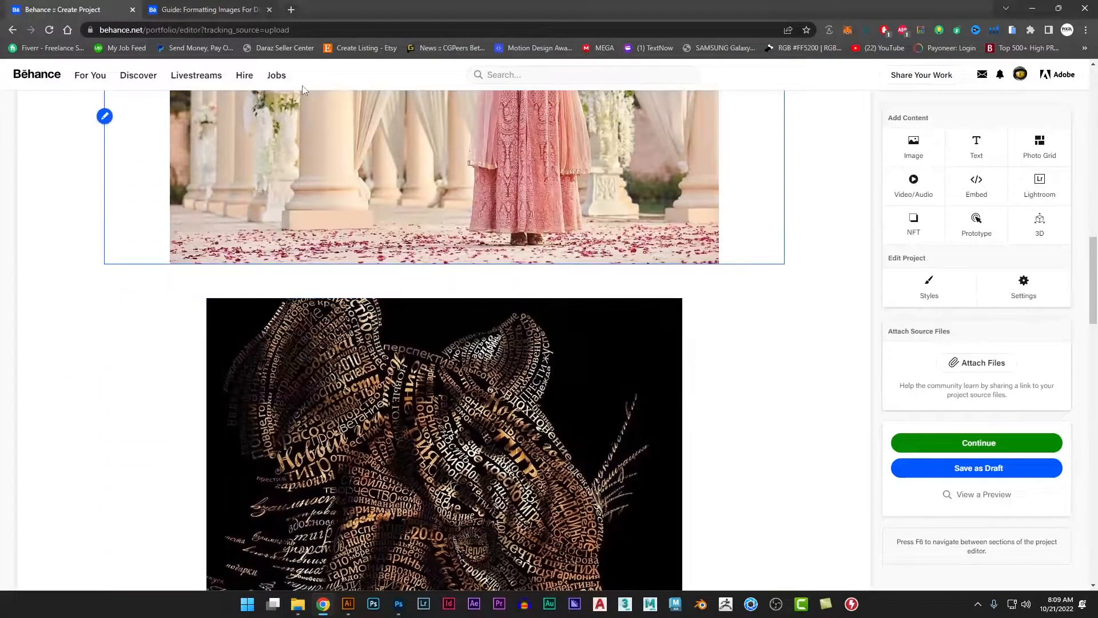
{"action": "left_click", "coordinate": [292, 10]}
{"action": "left_click", "coordinate": [101, 9]}
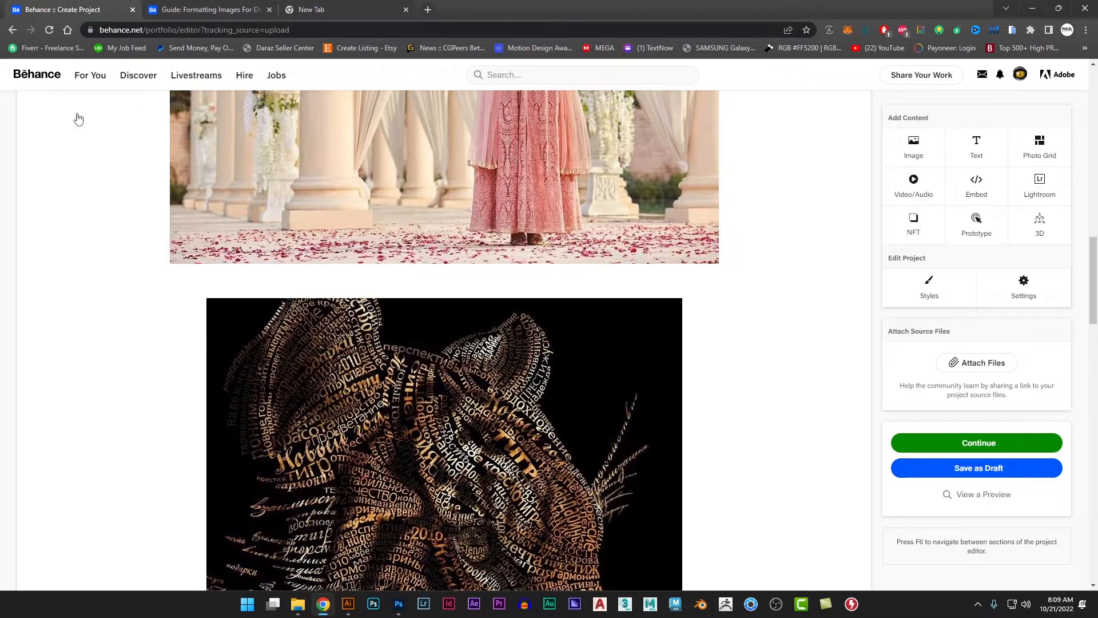
{"action": "middle_click", "coordinate": [22, 74]}
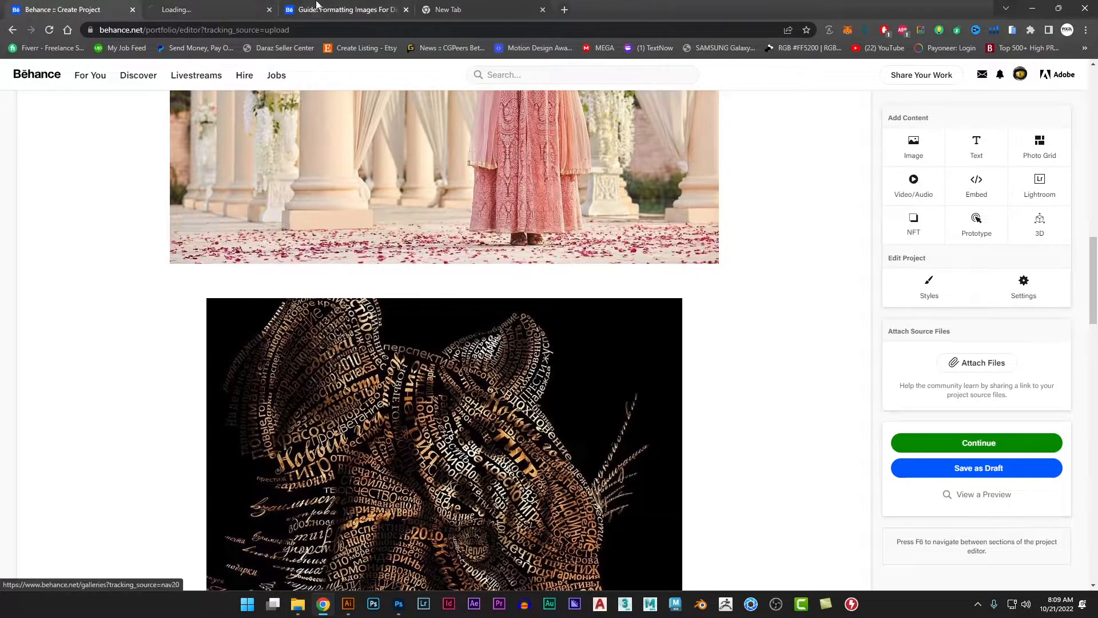
{"action": "left_click", "coordinate": [241, 6]}
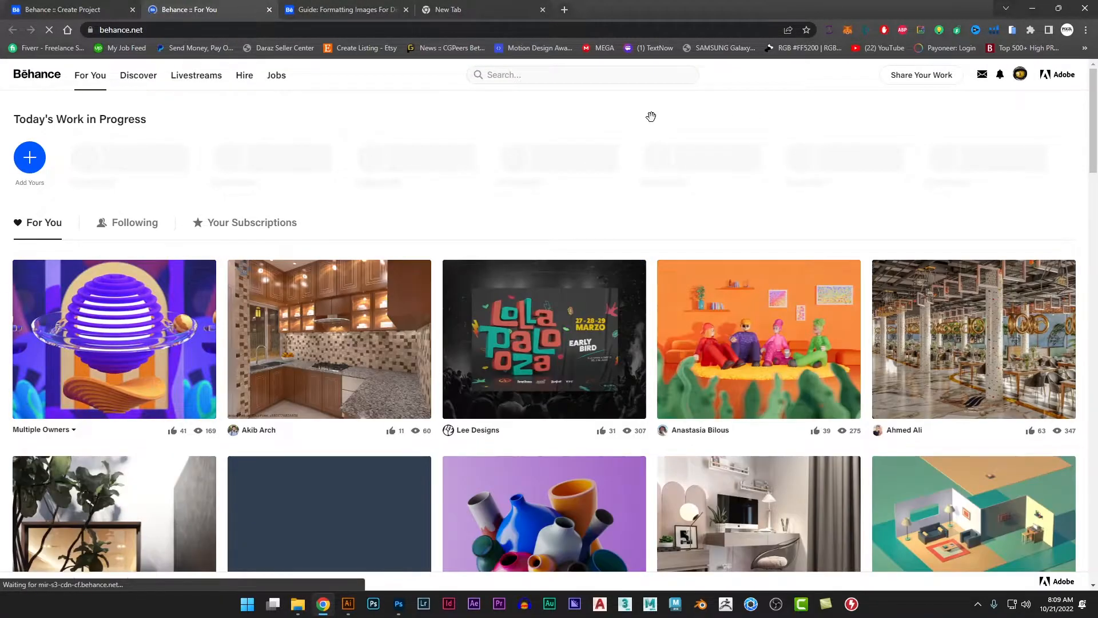
Reselect just the 1400px and 2800px figures in the formatting guide
{"action": "left_click", "coordinate": [420, 5]}
{"action": "left_click", "coordinate": [372, 5]}
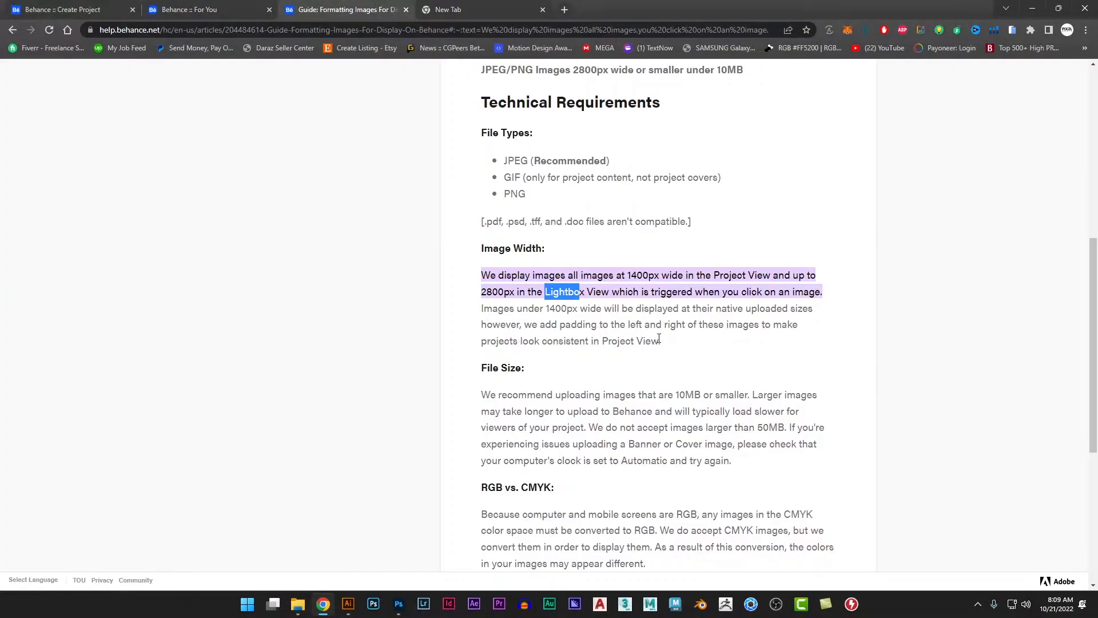
{"action": "left_click", "coordinate": [772, 301]}
{"action": "left_click_drag", "start_coordinate": [629, 275], "coordinate": [687, 277]}
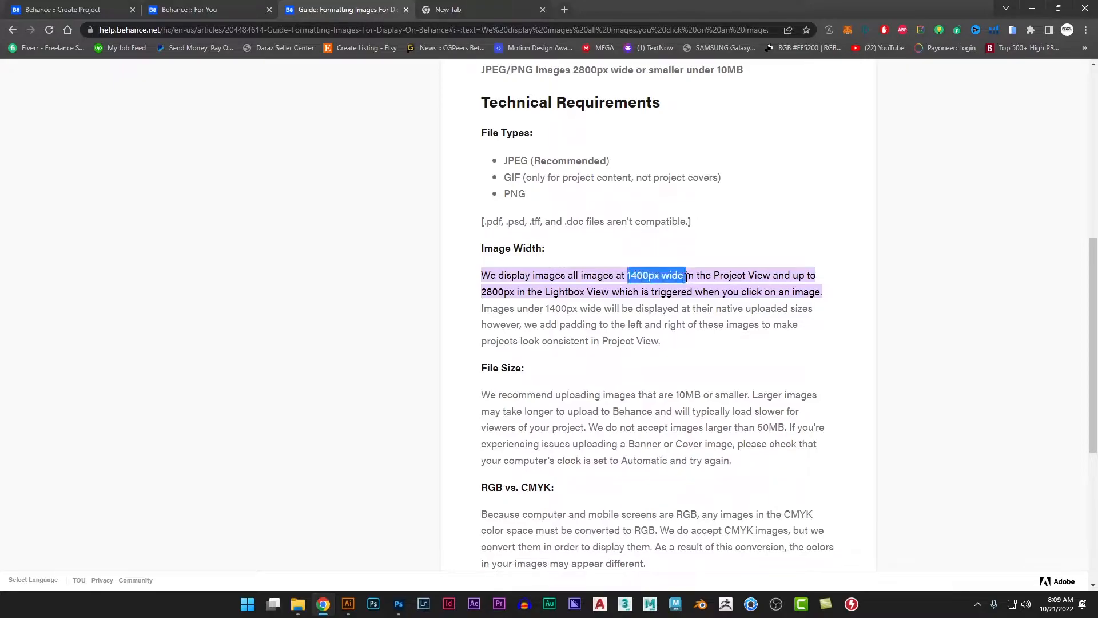
{"action": "left_click_drag", "start_coordinate": [483, 294], "coordinate": [515, 292]}
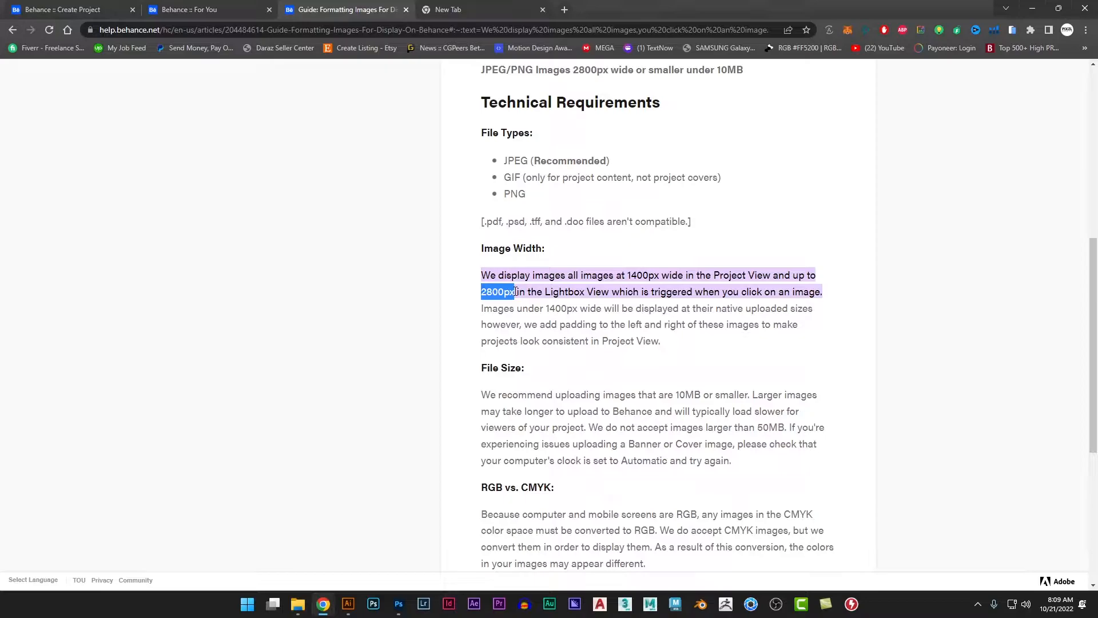
{"action": "left_click", "coordinate": [104, 12]}
Open your Behance profile from the avatar menu and preview the Hair Dryer animation project
{"action": "left_click", "coordinate": [175, 8]}
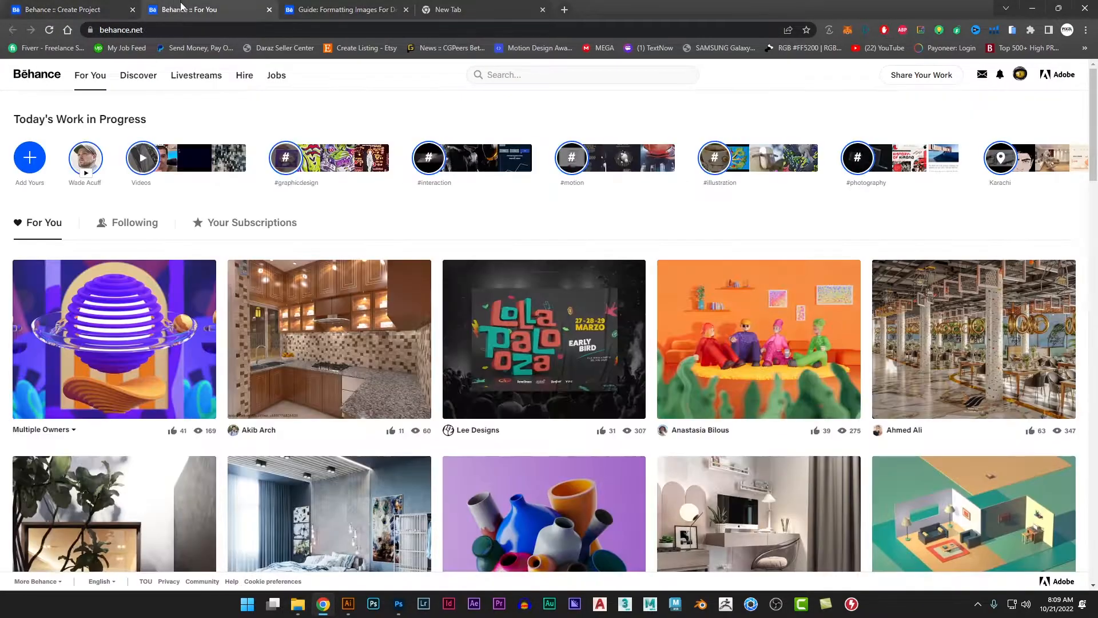
{"action": "left_click", "coordinate": [1020, 74]}
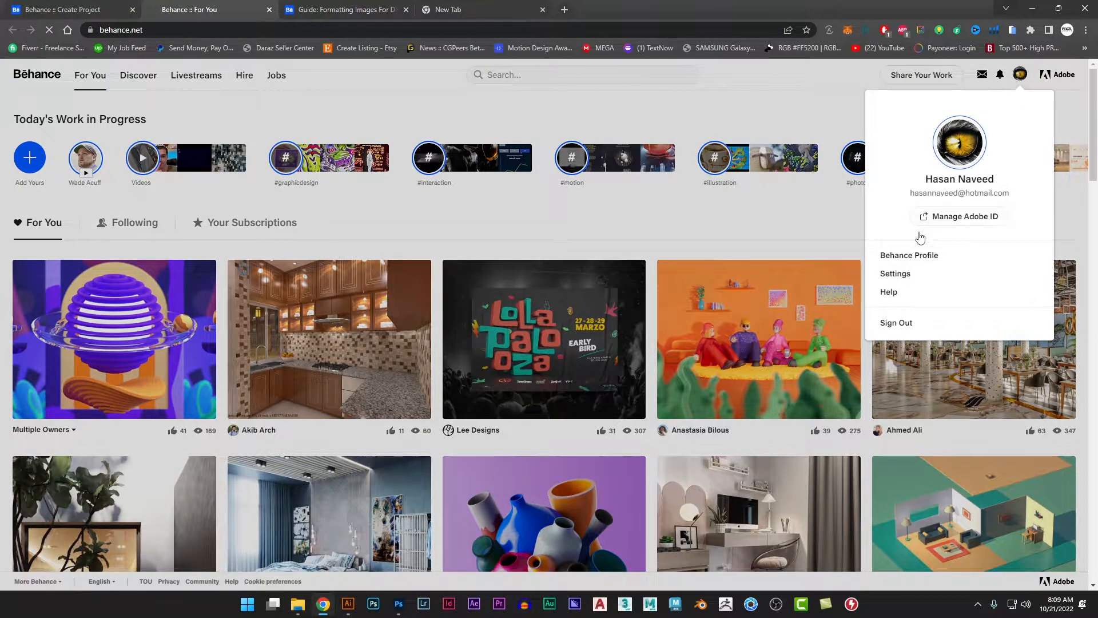
{"action": "left_click", "coordinate": [917, 259]}
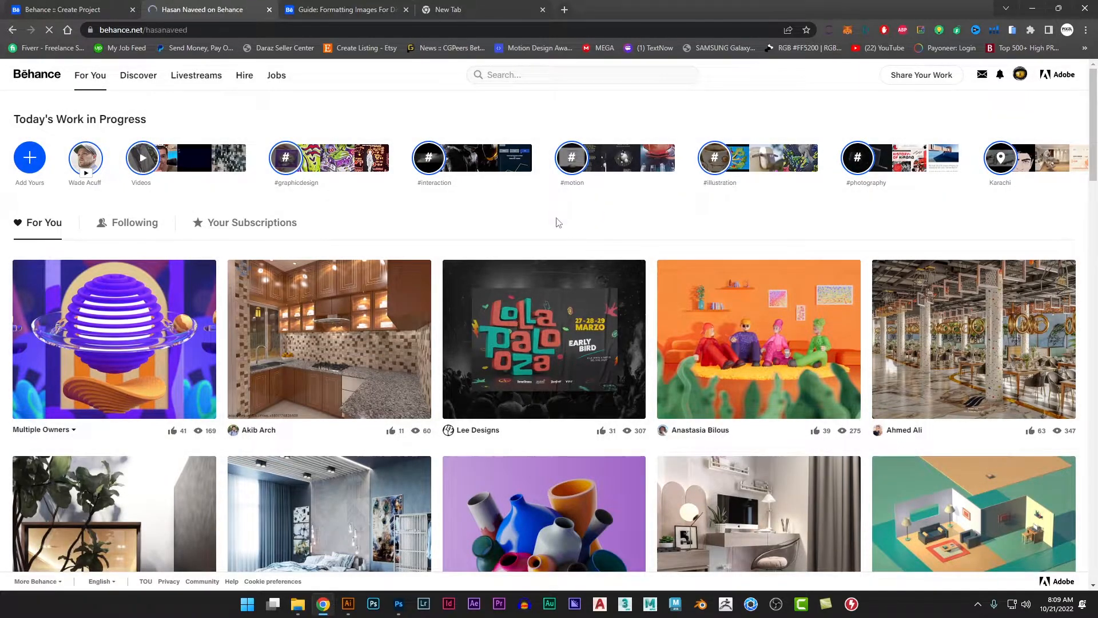
{"action": "scroll", "coordinate": [254, 210], "scroll_direction": "down", "scroll_amount": 1}
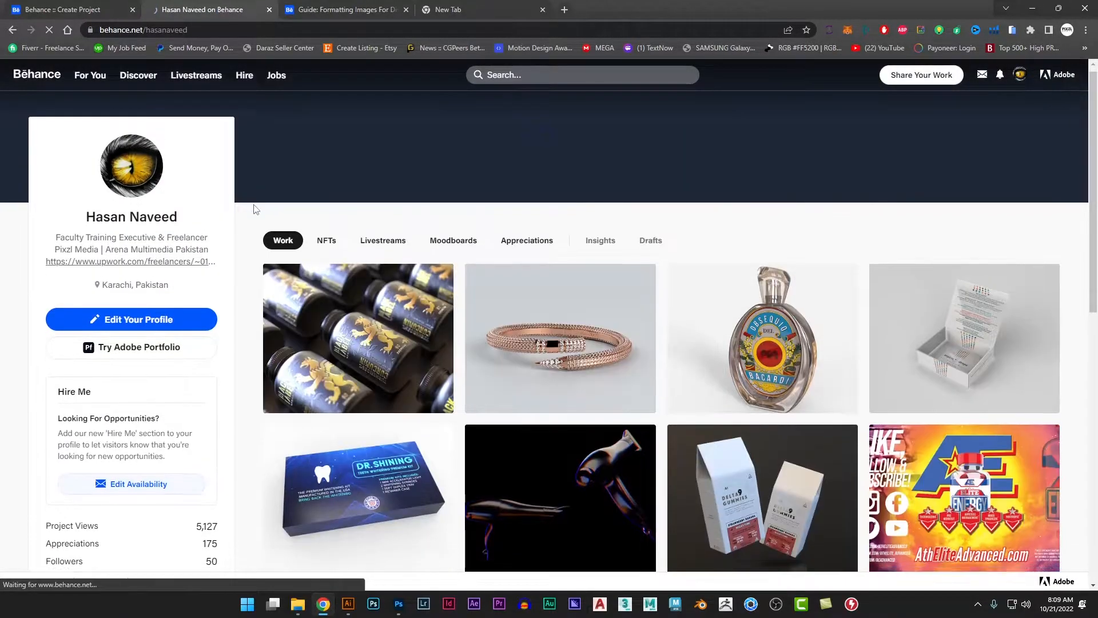
{"action": "scroll", "coordinate": [254, 211], "scroll_direction": "down", "scroll_amount": 2}
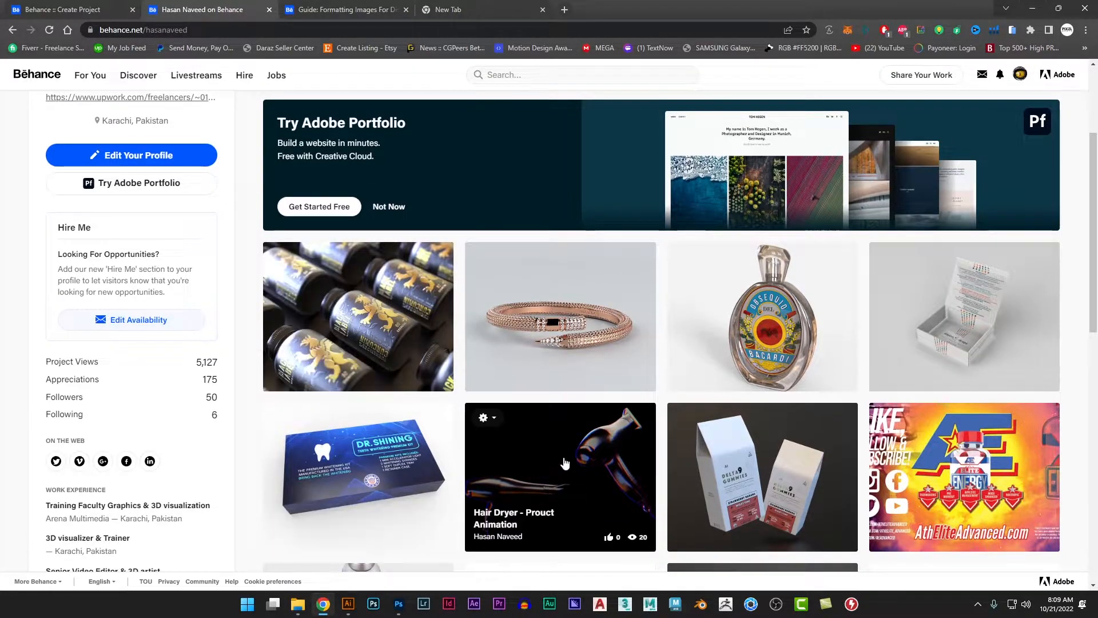
{"action": "left_click", "coordinate": [565, 463]}
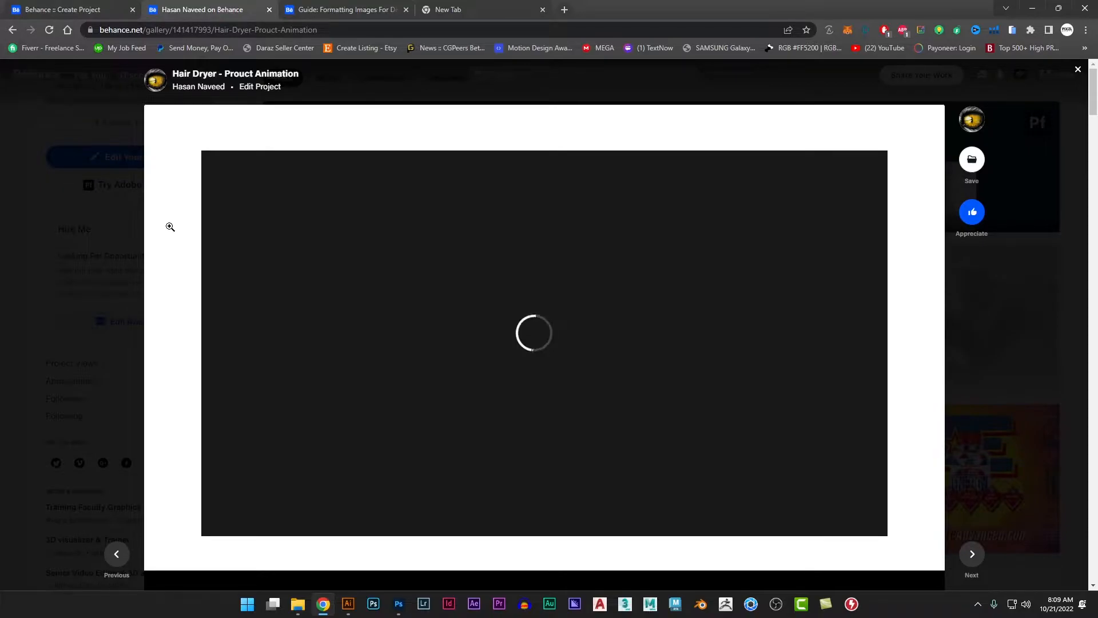
Open a new feed tab from the Behance logo and go to your profile via the avatar menu
{"action": "left_click", "coordinate": [80, 10]}
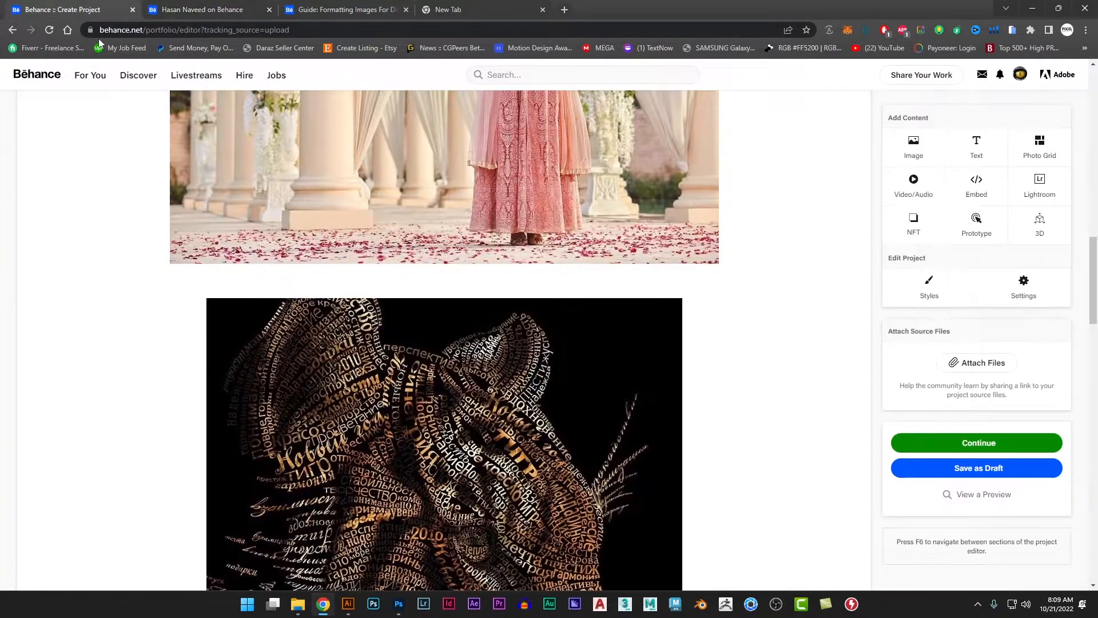
{"action": "middle_click", "coordinate": [43, 77]}
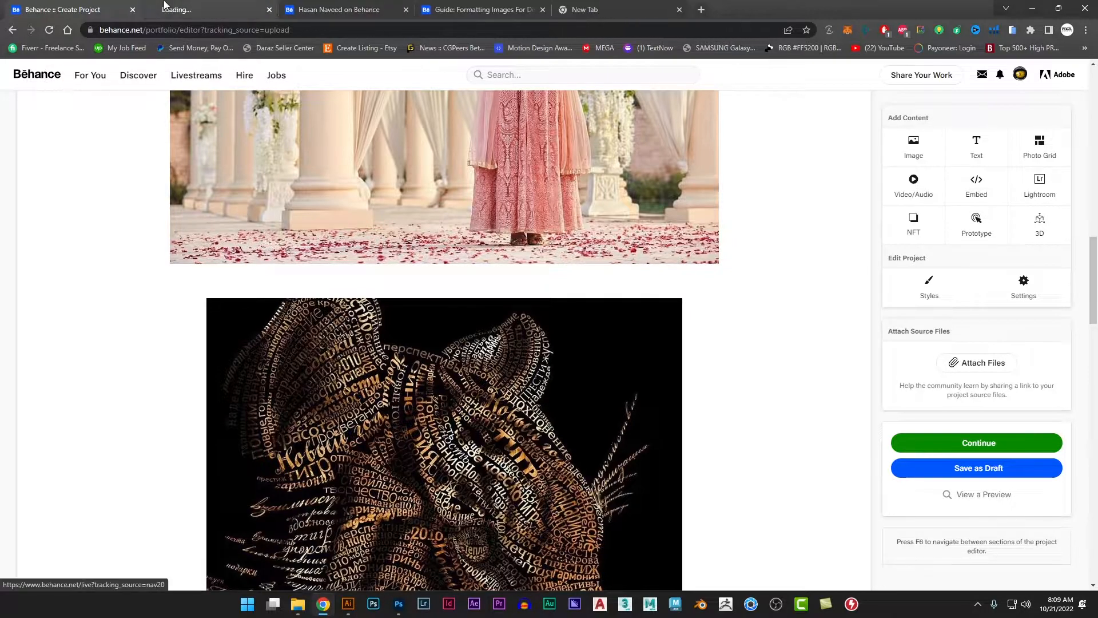
{"action": "left_click", "coordinate": [172, 9]}
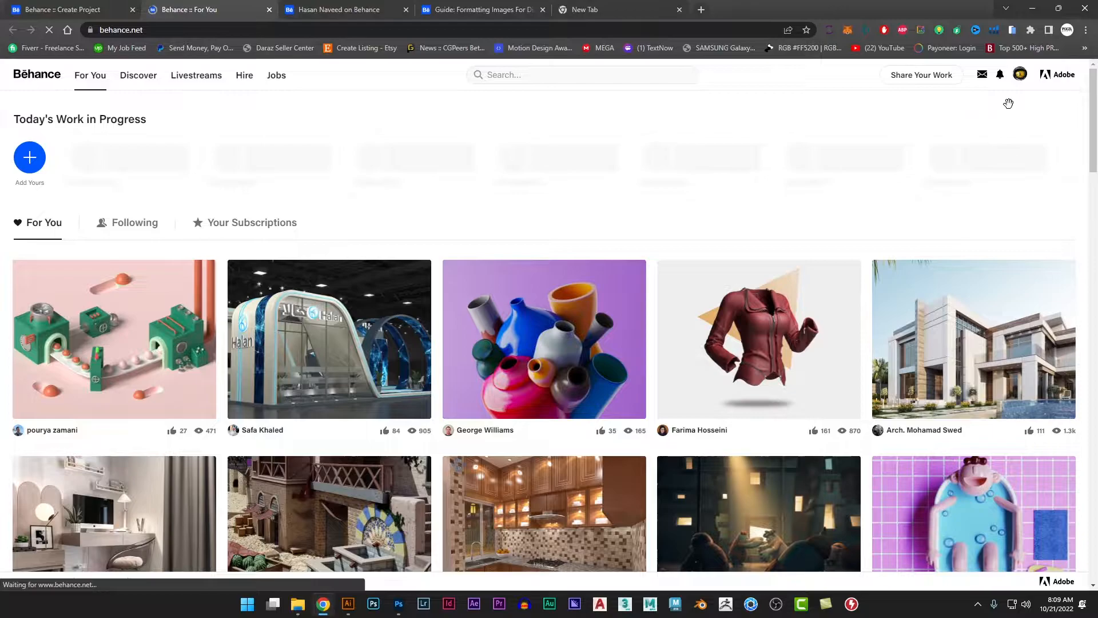
{"action": "left_click", "coordinate": [1021, 80]}
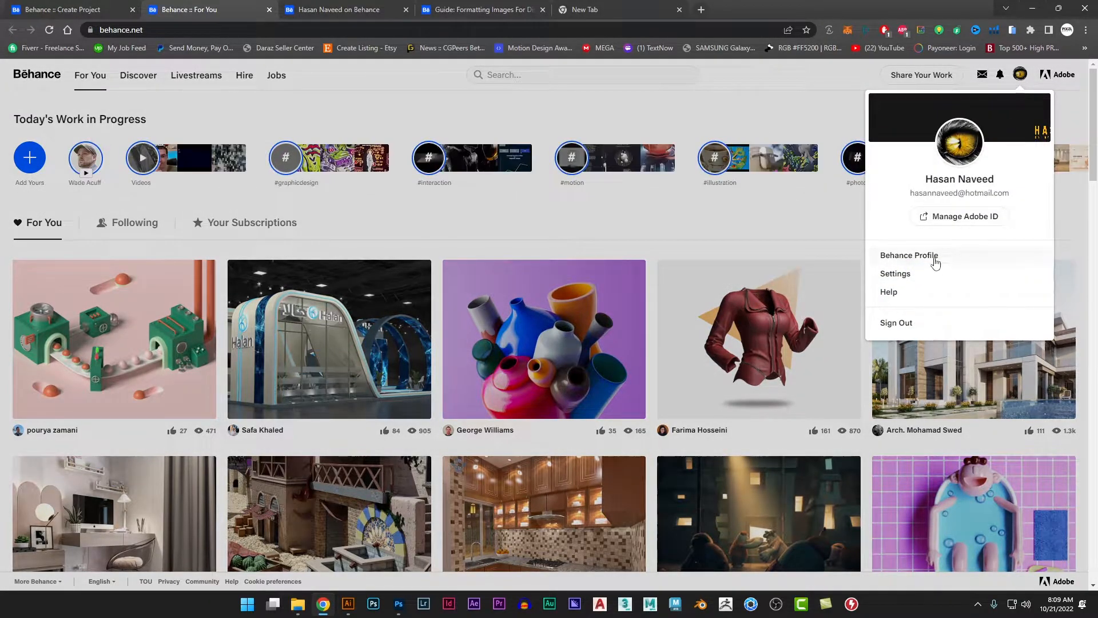
{"action": "left_click", "coordinate": [908, 262]}
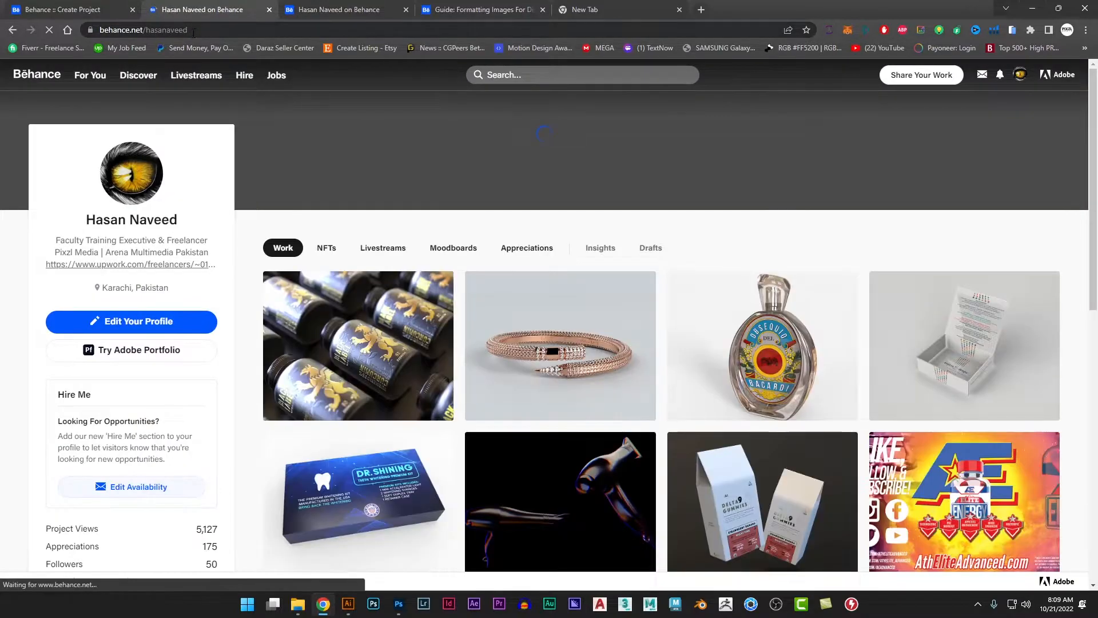
Select the profile page address, then scroll down through the project thumbnail grid
{"action": "left_click", "coordinate": [205, 30]}
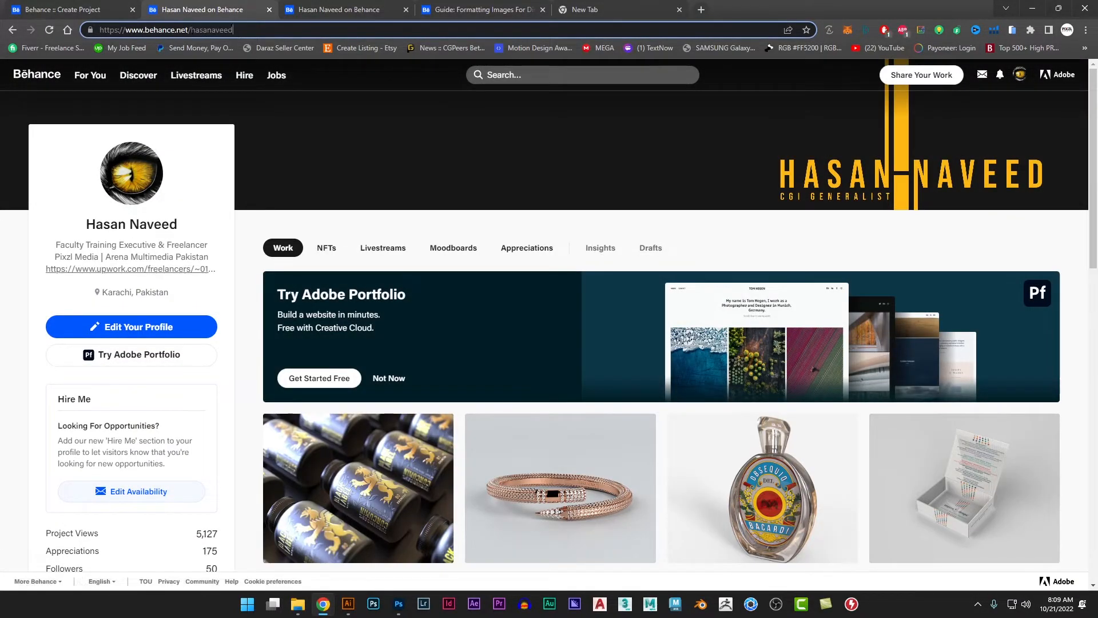
{"action": "left_click_drag", "start_coordinate": [263, 28], "coordinate": [93, 35]}
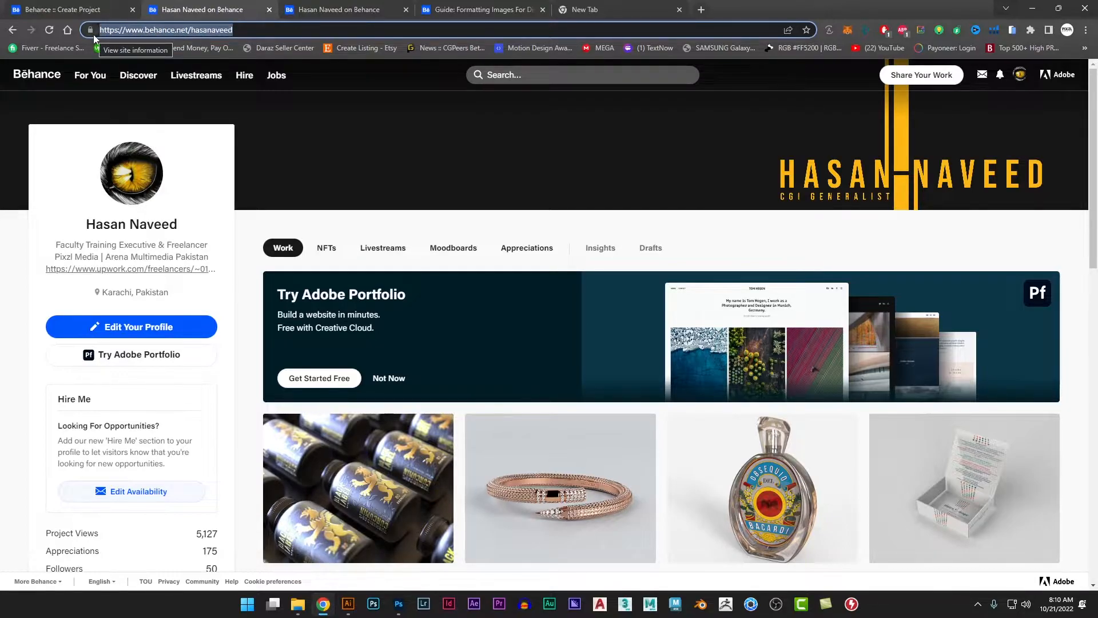
{"action": "scroll", "coordinate": [248, 226], "scroll_direction": "down", "scroll_amount": 10}
{"action": "scroll", "coordinate": [248, 226], "scroll_direction": "down", "scroll_amount": 5}
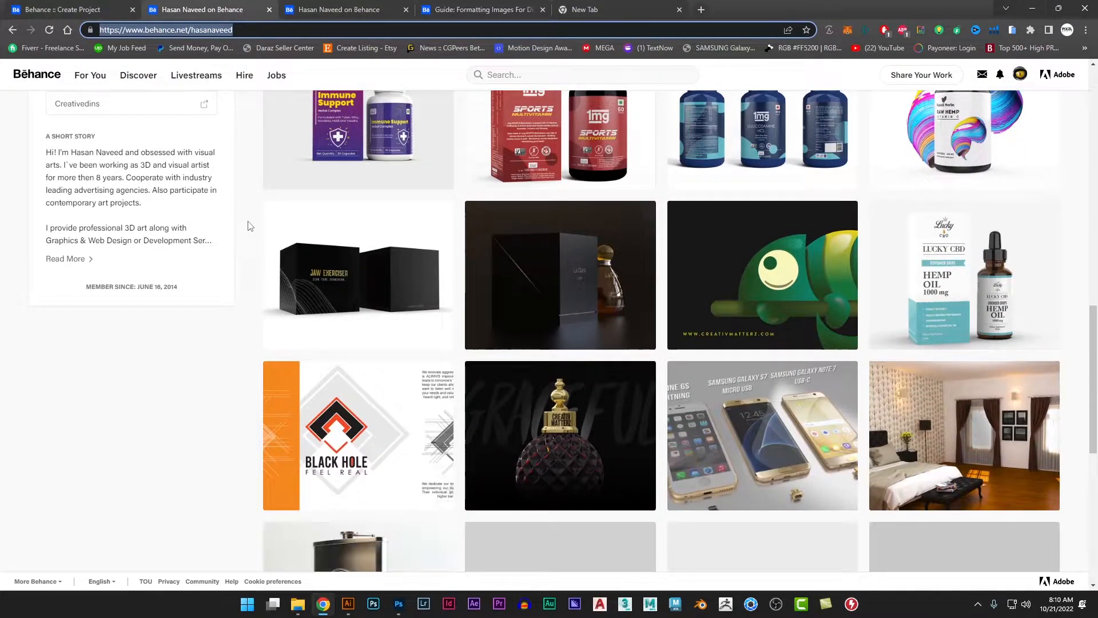
{"action": "scroll", "coordinate": [248, 226], "scroll_direction": "down", "scroll_amount": 8}
{"action": "scroll", "coordinate": [248, 226], "scroll_direction": "down", "scroll_amount": 8}
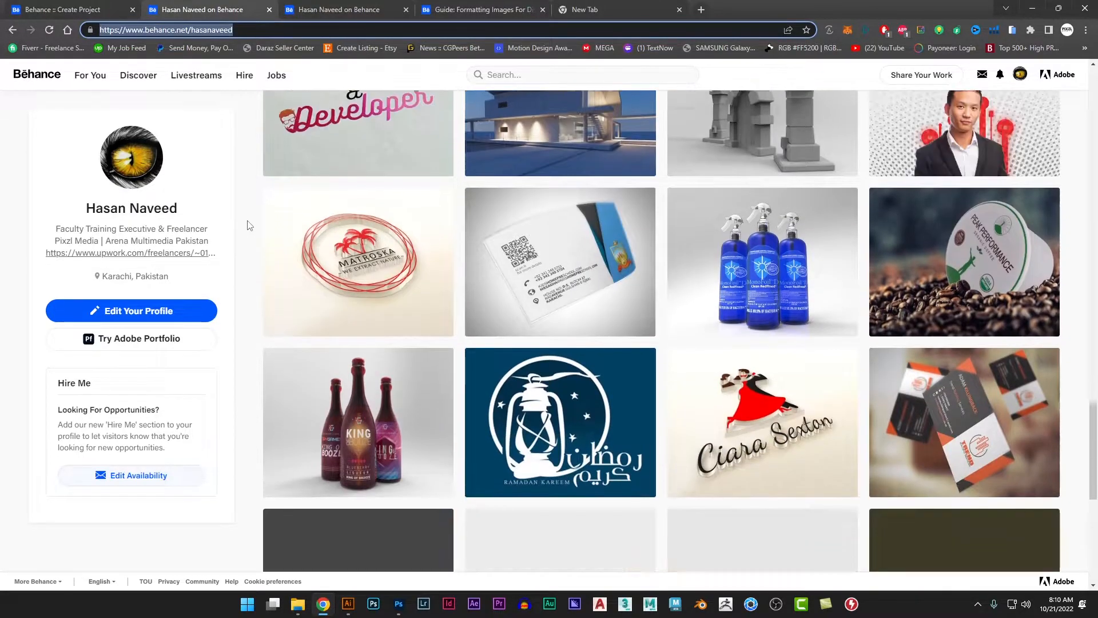
{"action": "scroll", "coordinate": [248, 226], "scroll_direction": "down", "scroll_amount": 5}
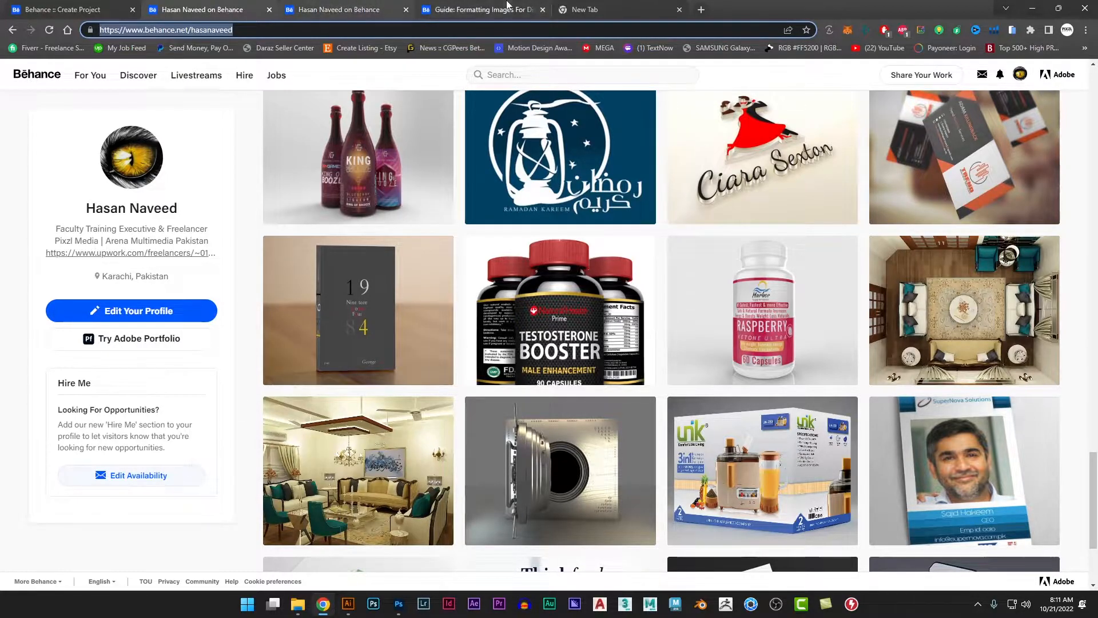
Reread the Image Width paragraph in Behance's image formatting guide
{"action": "left_click", "coordinate": [489, 8]}
{"action": "left_click", "coordinate": [394, 360]}
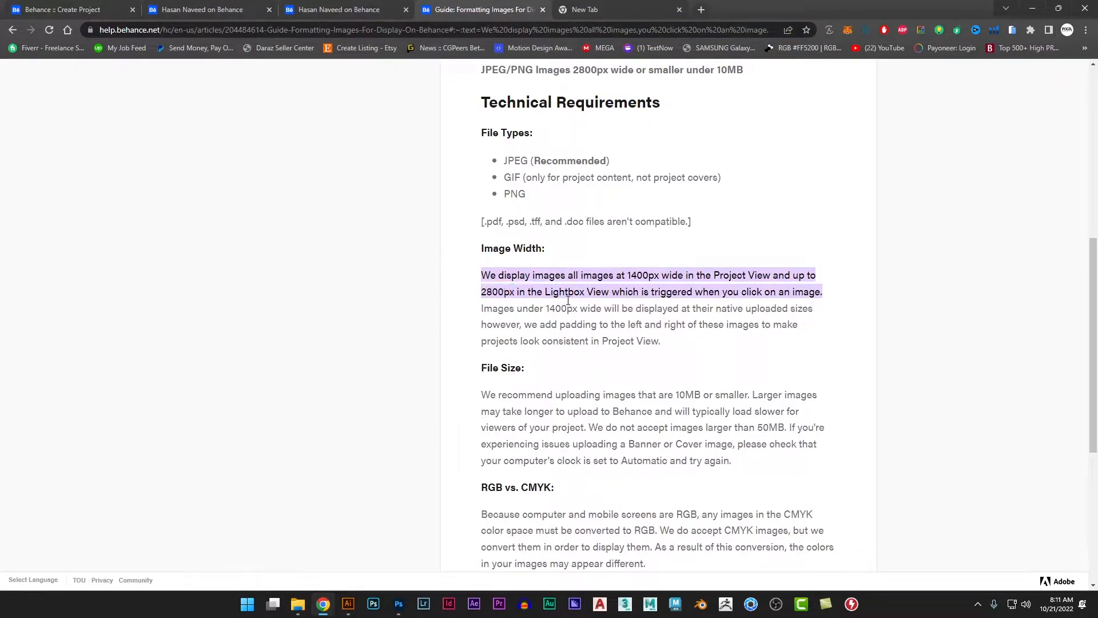
{"action": "left_click_drag", "start_coordinate": [484, 273], "coordinate": [829, 294]}
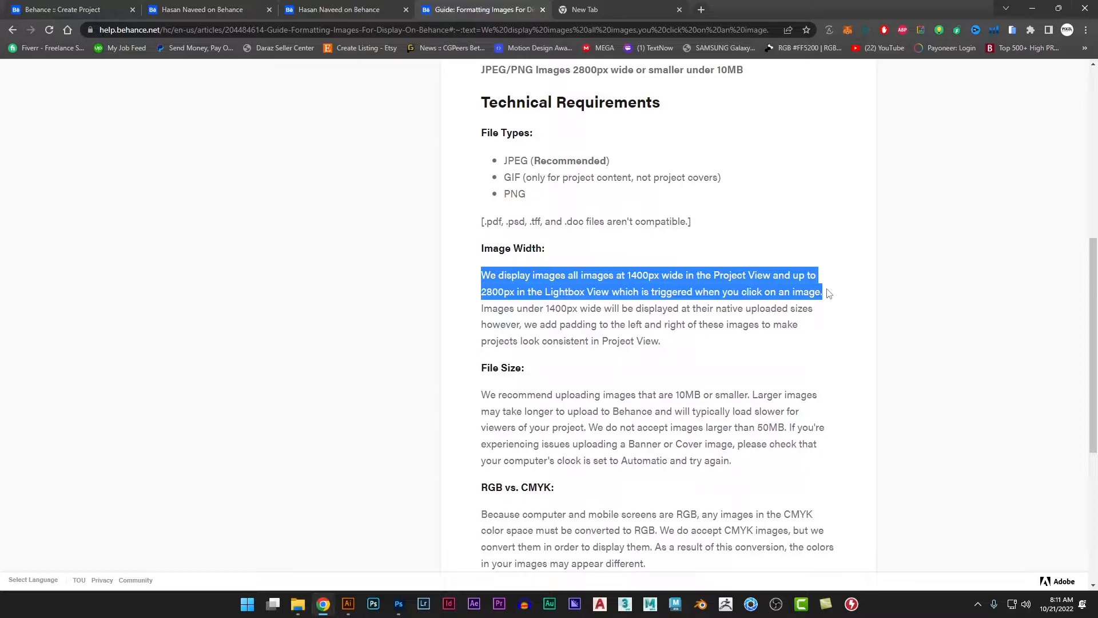
Return to the Create Project editor and scroll down to the tiger typography image
{"action": "left_click", "coordinate": [109, 8]}
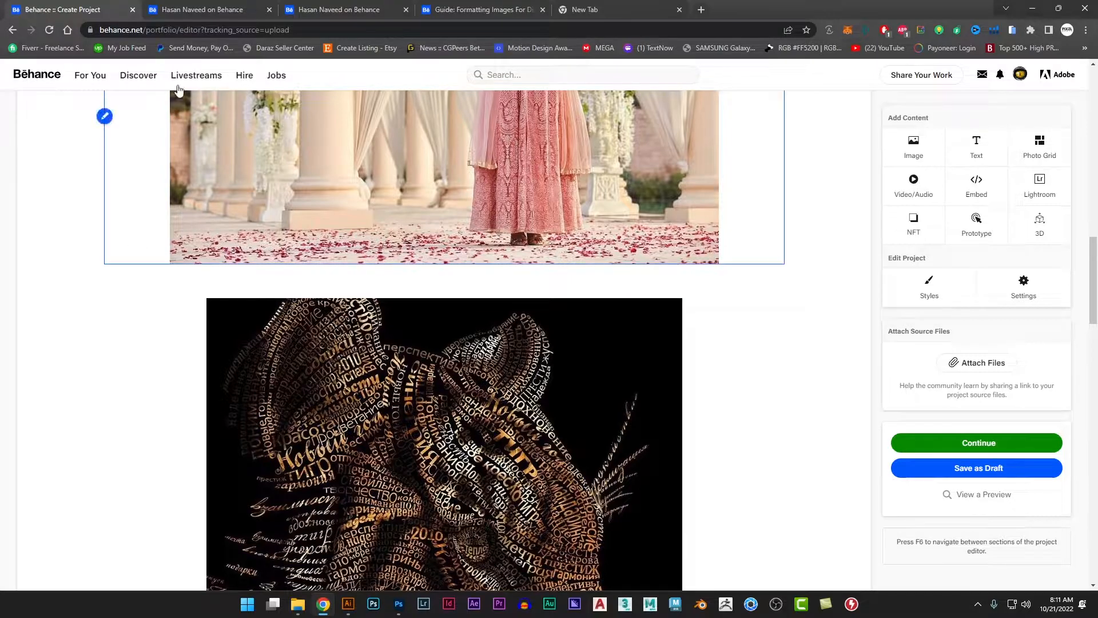
{"action": "left_click", "coordinate": [202, 9]}
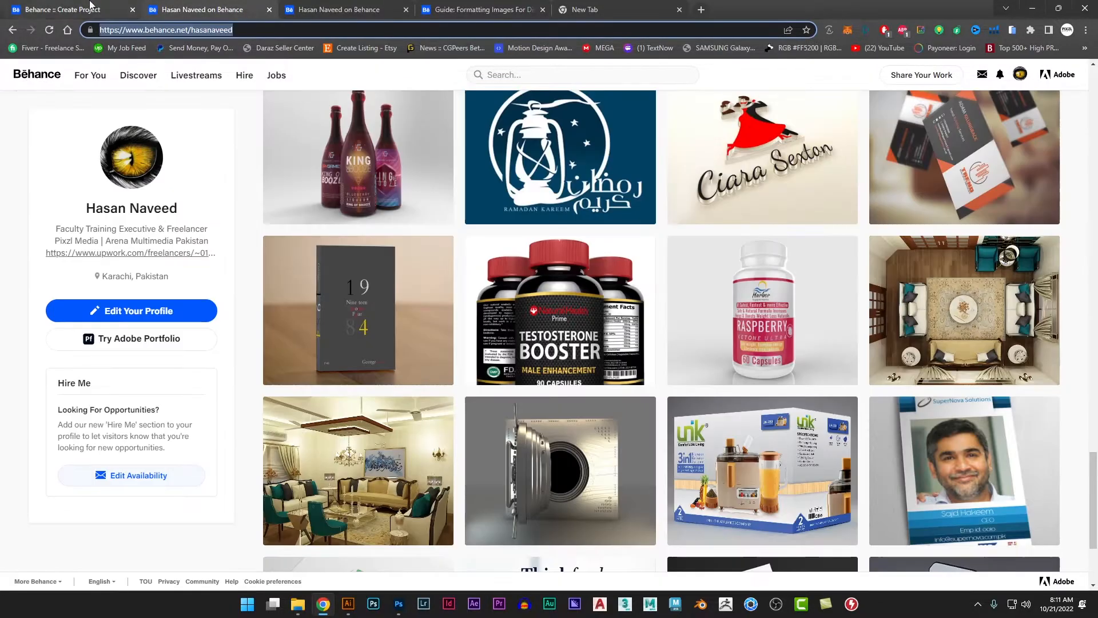
{"action": "left_click", "coordinate": [75, 9]}
{"action": "scroll", "coordinate": [896, 412], "scroll_direction": "down", "scroll_amount": 5}
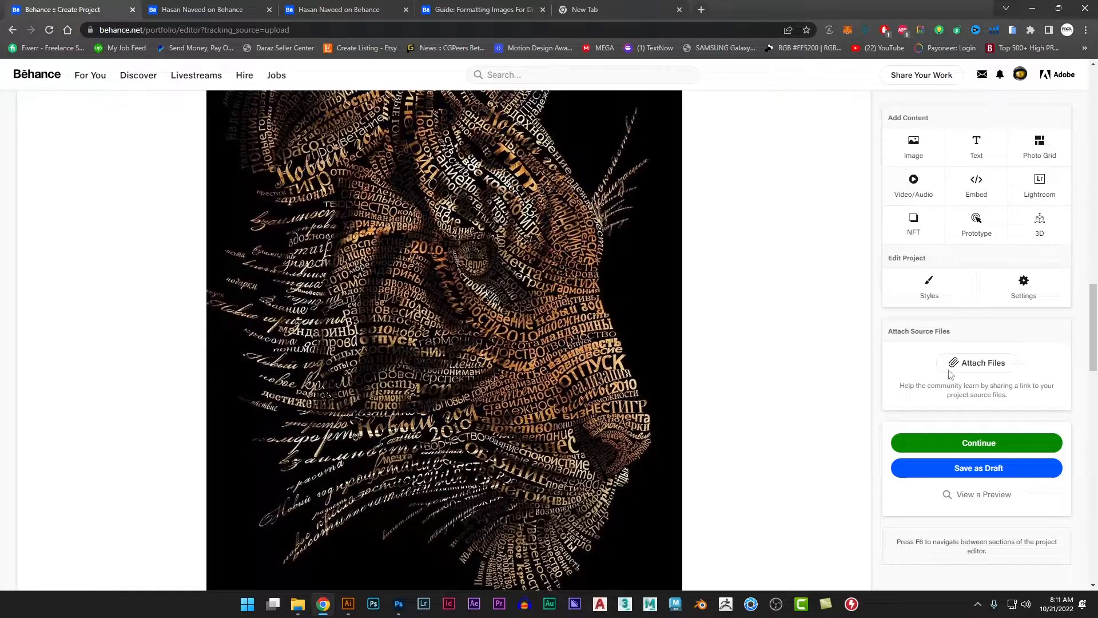
Open the publish form and try the title and tags fields, then cancel and return to the For You feed
{"action": "left_click", "coordinate": [991, 467]}
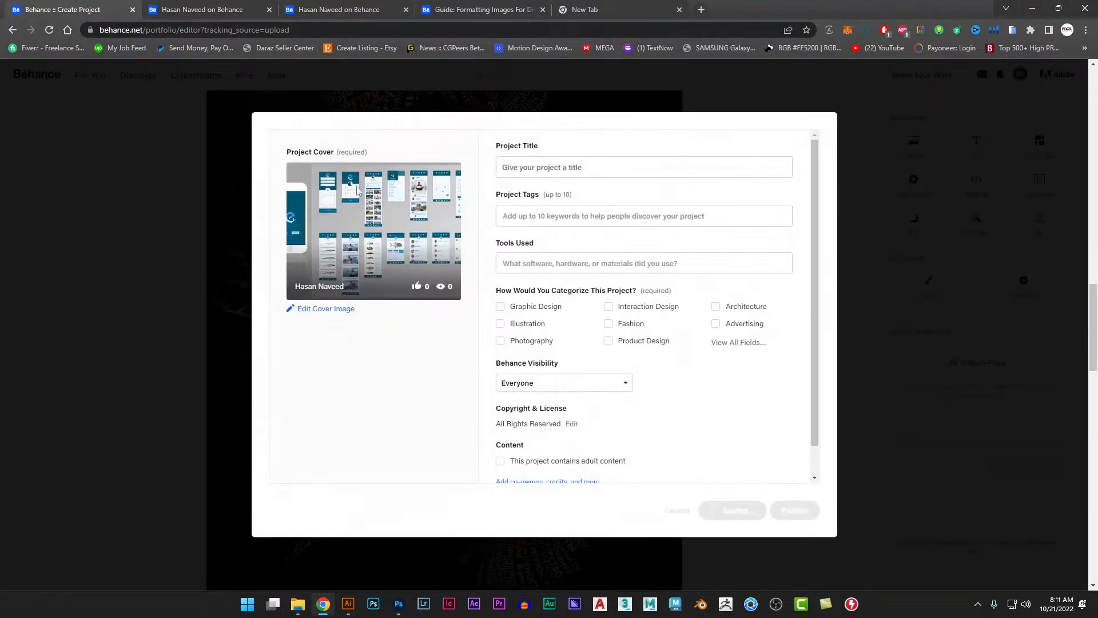
{"action": "left_click", "coordinate": [617, 169]}
{"action": "left_click", "coordinate": [619, 216]}
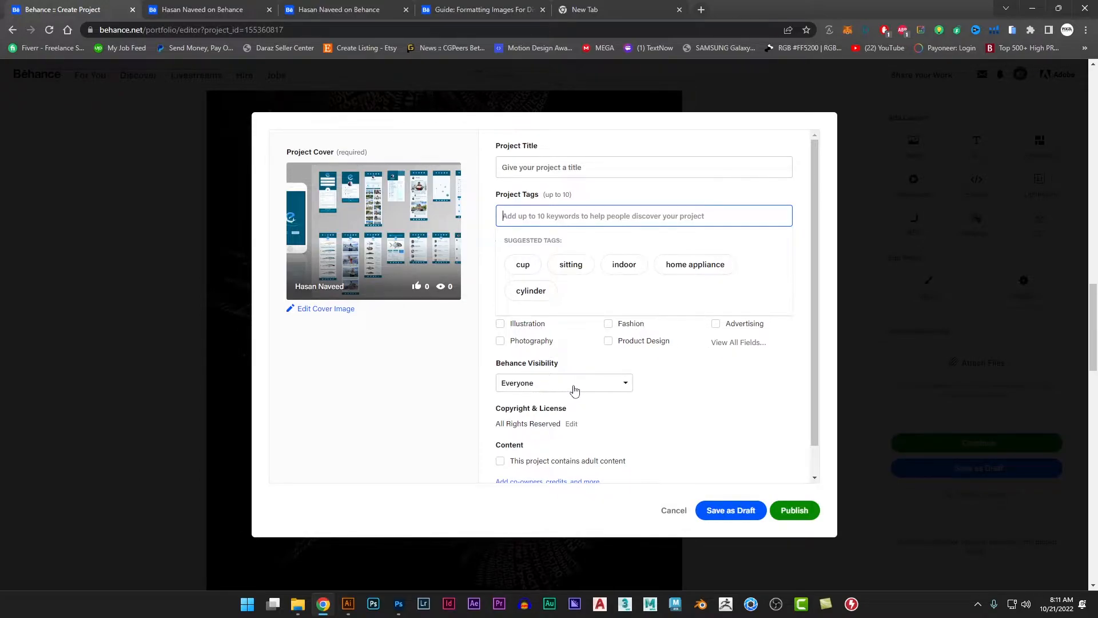
{"action": "scroll", "coordinate": [712, 392], "scroll_direction": "down", "scroll_amount": 1}
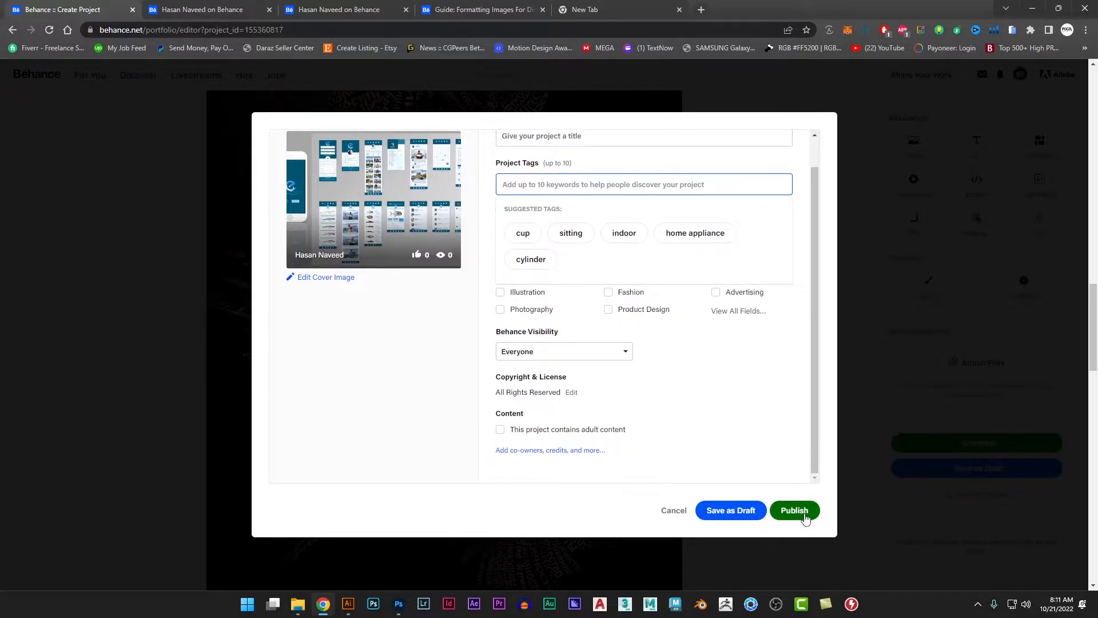
{"action": "left_click", "coordinate": [679, 514]}
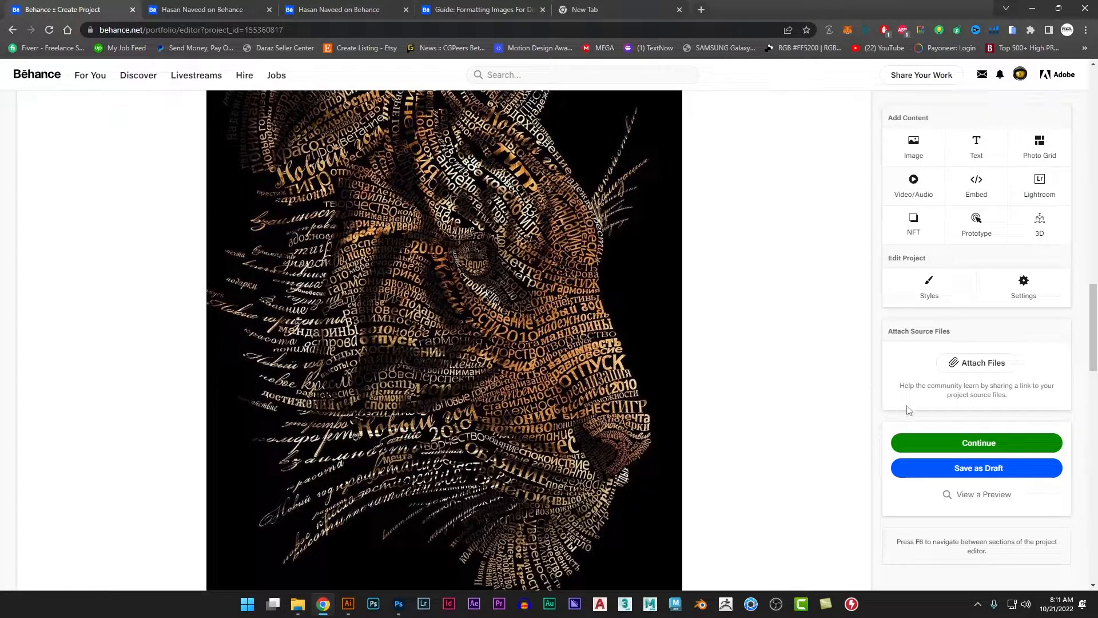
{"action": "scroll", "coordinate": [881, 481], "scroll_direction": "up", "scroll_amount": 5}
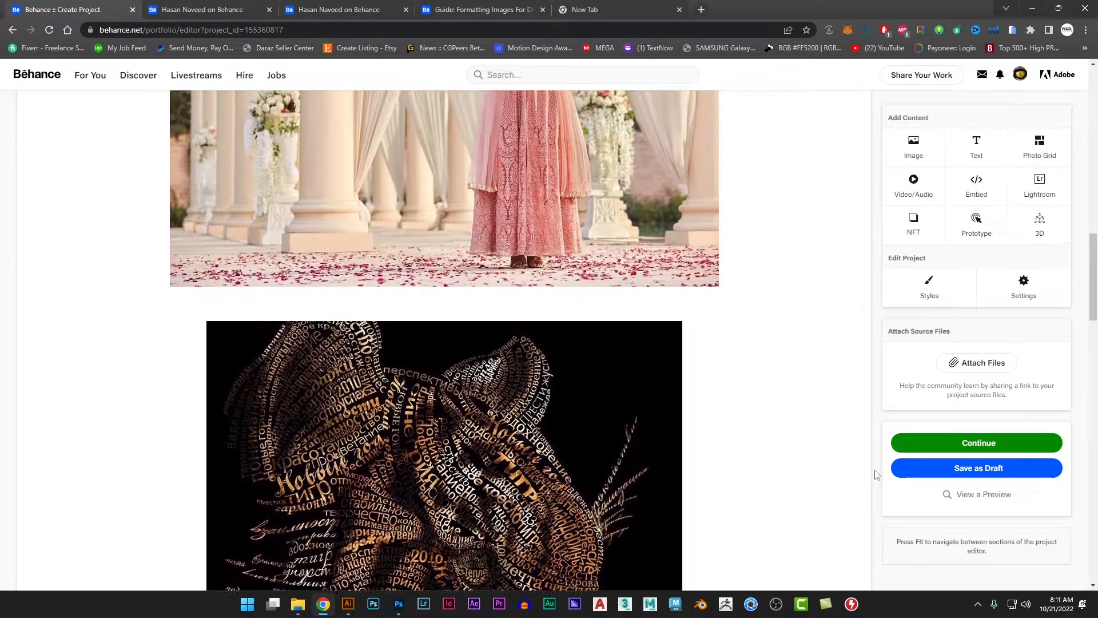
{"action": "scroll", "coordinate": [877, 477], "scroll_direction": "up", "scroll_amount": 15}
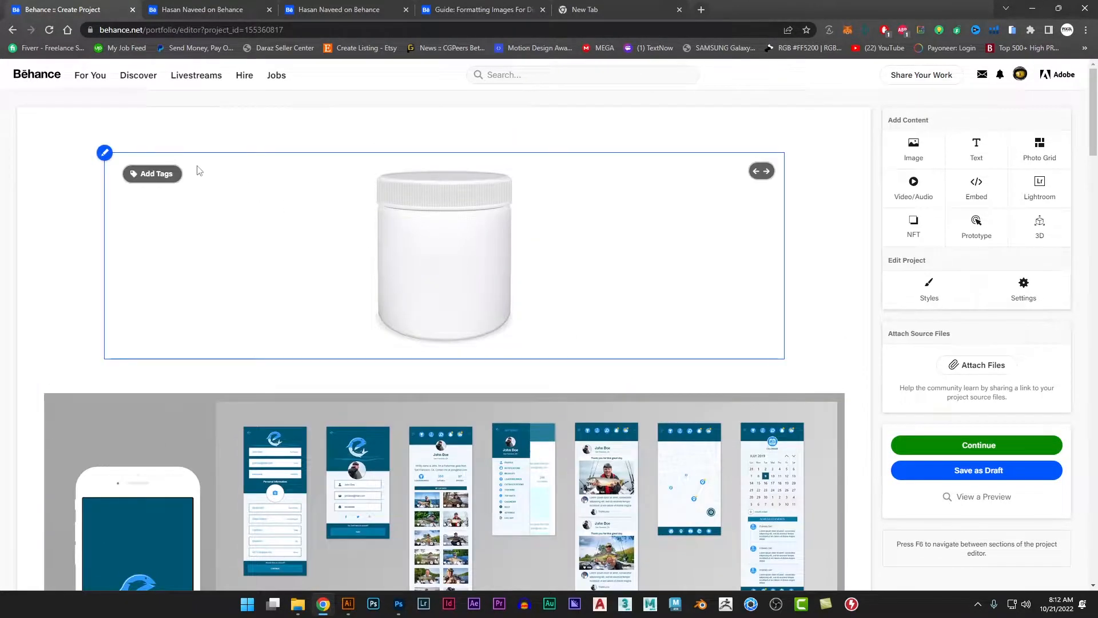
{"action": "left_click", "coordinate": [36, 78]}
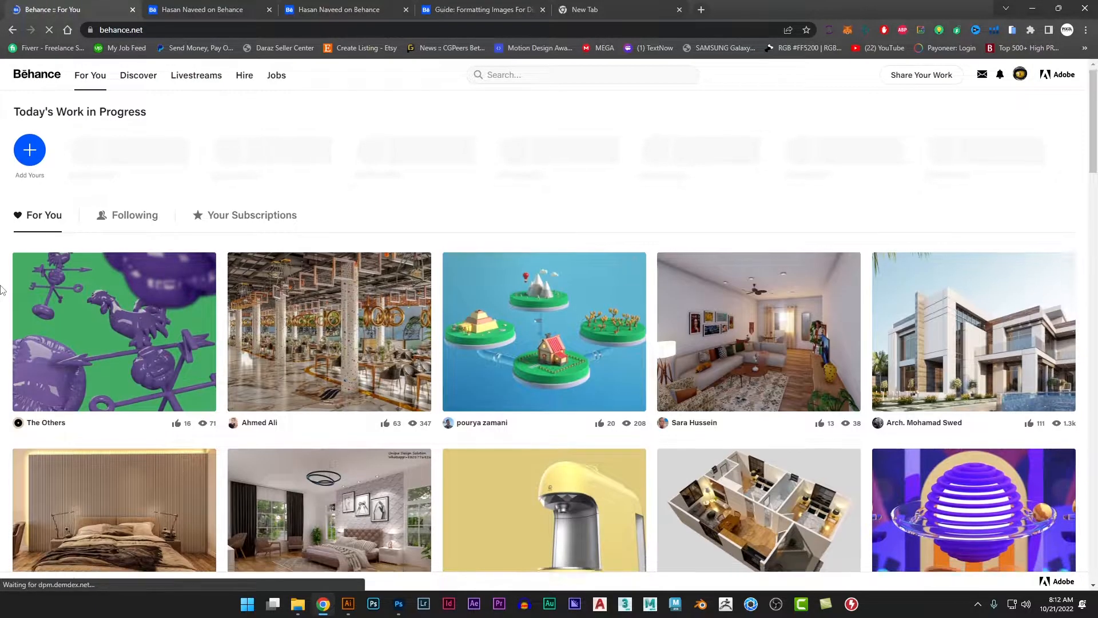
Browse The Moon Watch project's images full screen, then close its tab
{"action": "scroll", "coordinate": [2, 290], "scroll_direction": "down", "scroll_amount": 2}
{"action": "scroll", "coordinate": [2, 298], "scroll_direction": "down", "scroll_amount": 3}
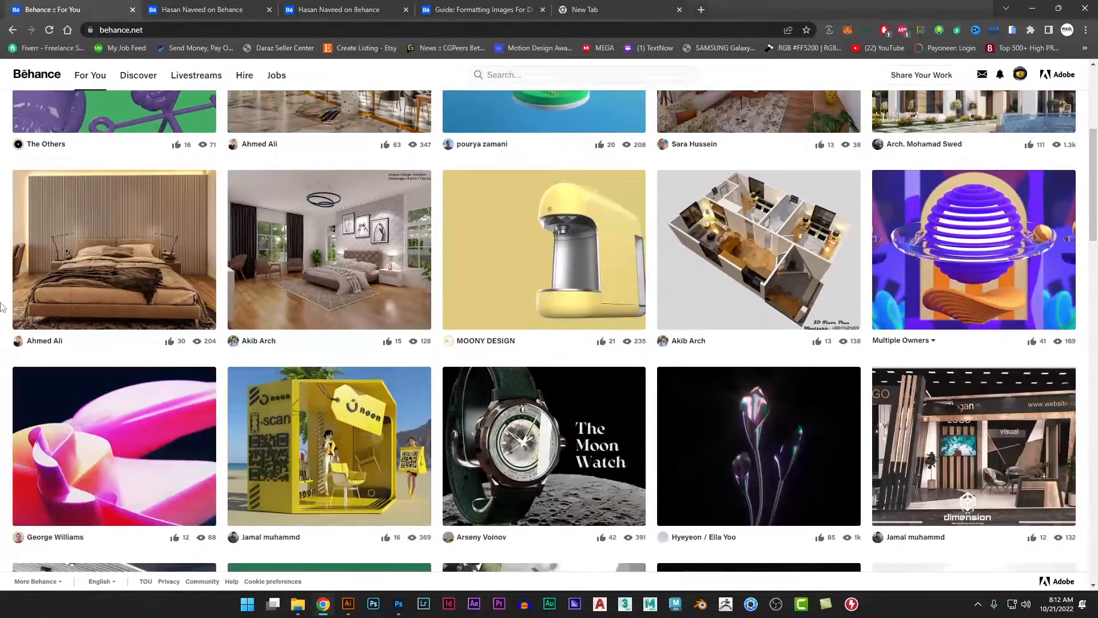
{"action": "scroll", "coordinate": [2, 306], "scroll_direction": "down", "scroll_amount": 3}
{"action": "middle_click", "coordinate": [481, 297]}
{"action": "left_click", "coordinate": [182, 8]}
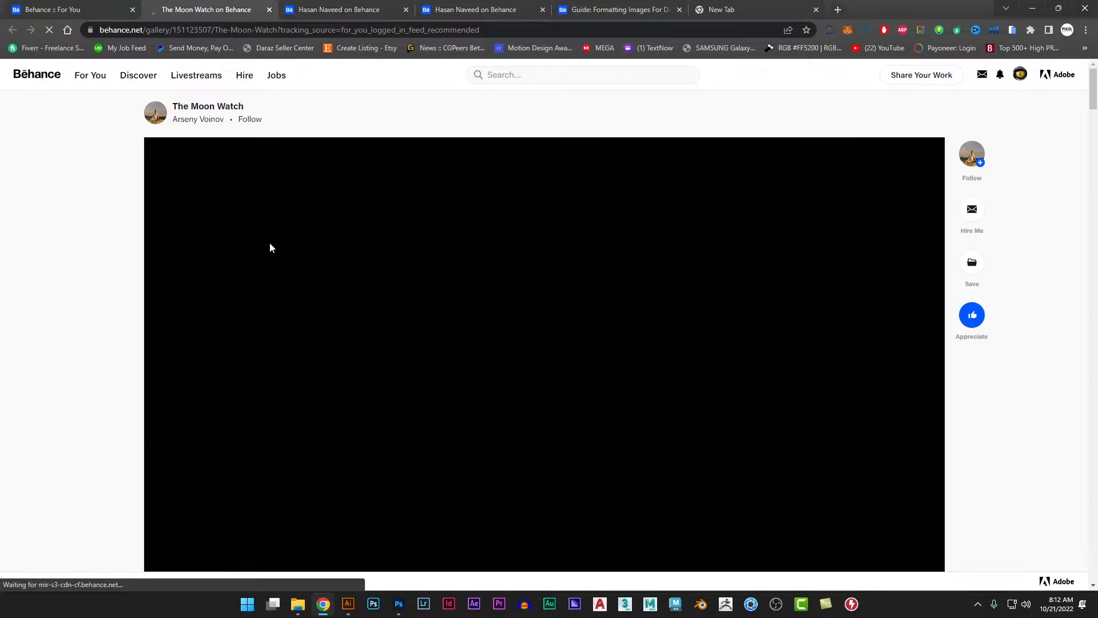
{"action": "scroll", "coordinate": [498, 423], "scroll_direction": "down", "scroll_amount": 3}
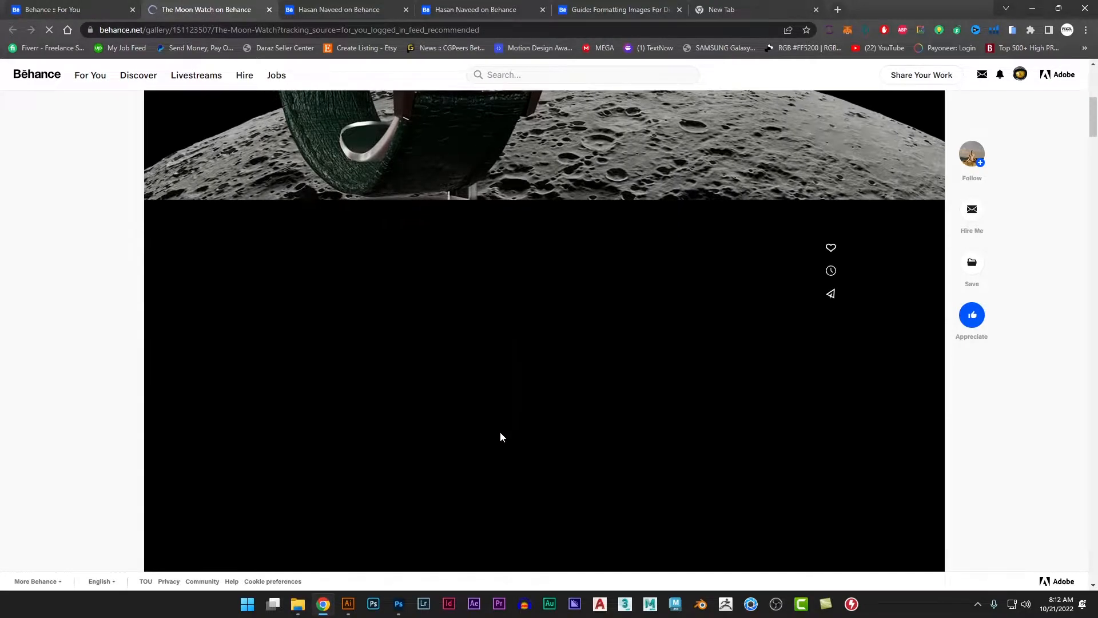
{"action": "scroll", "coordinate": [500, 437], "scroll_direction": "up", "scroll_amount": 5}
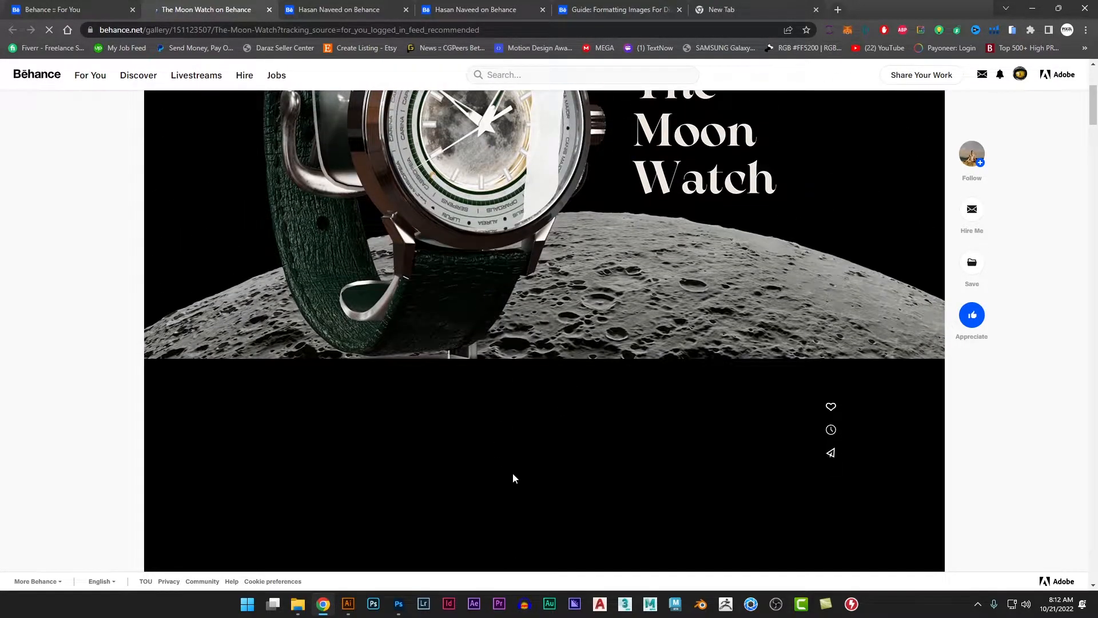
{"action": "left_click", "coordinate": [505, 284]}
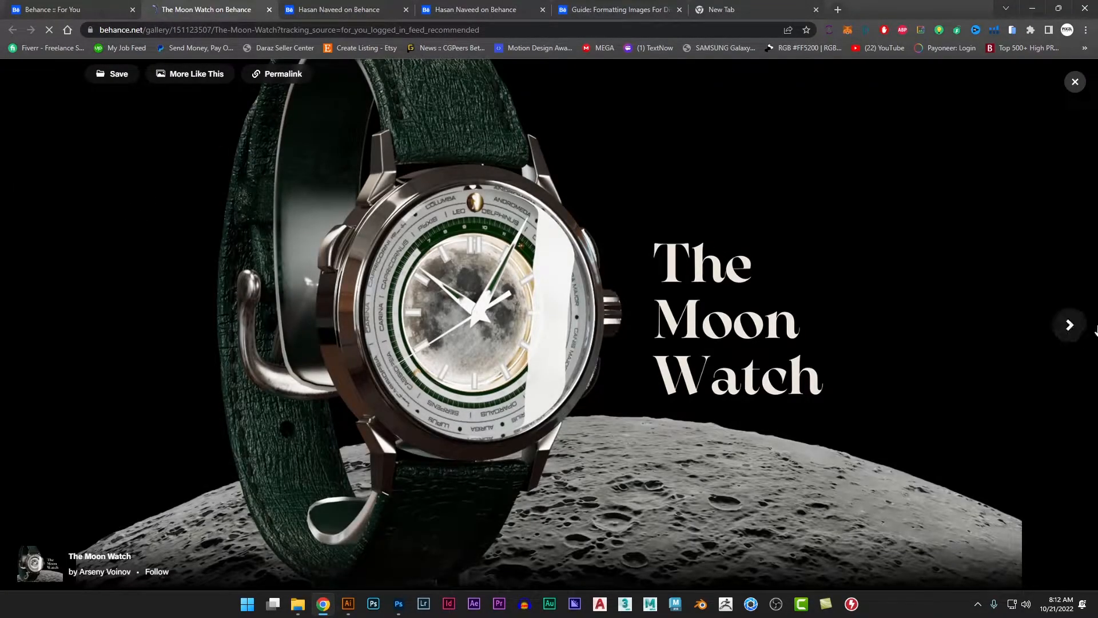
{"action": "left_click", "coordinate": [1067, 325]}
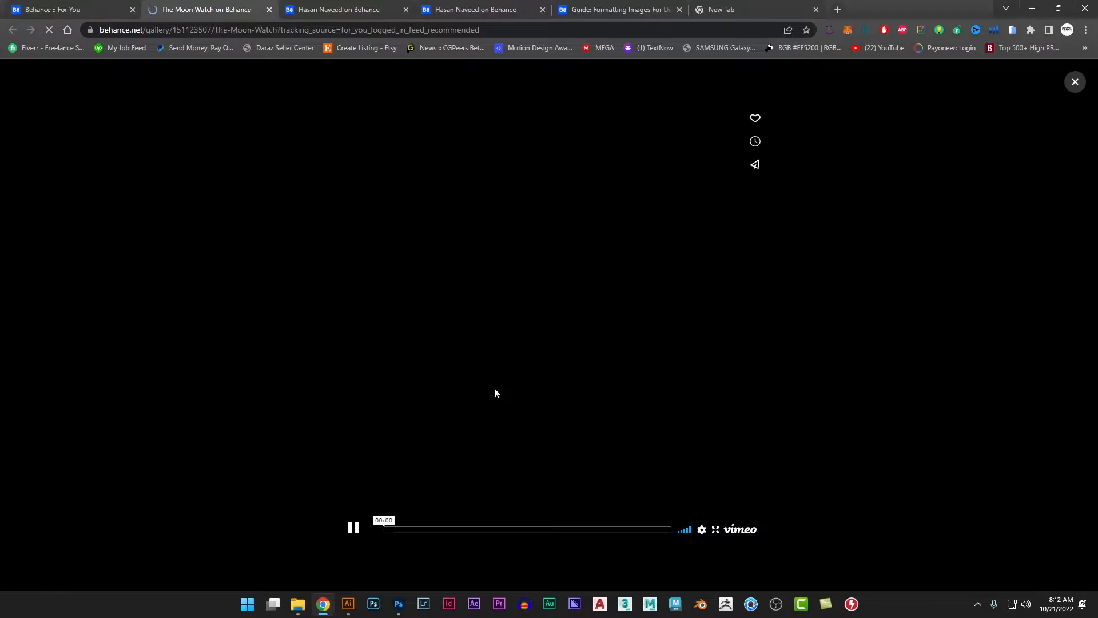
{"action": "left_click", "coordinate": [1065, 335]}
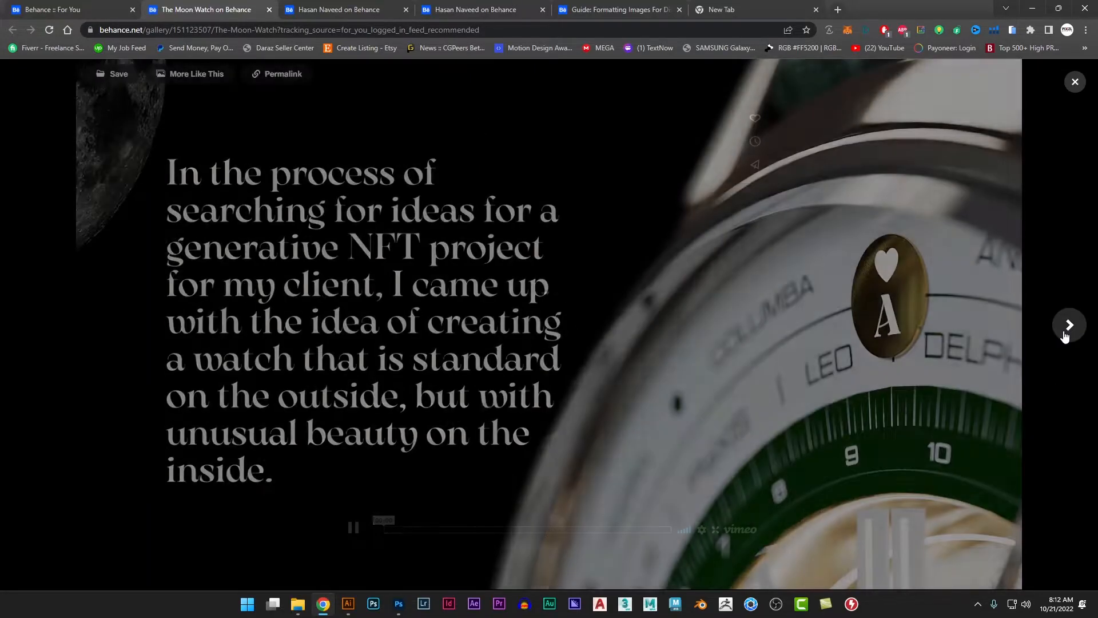
{"action": "left_click", "coordinate": [25, 172]}
{"action": "left_click", "coordinate": [1072, 87]}
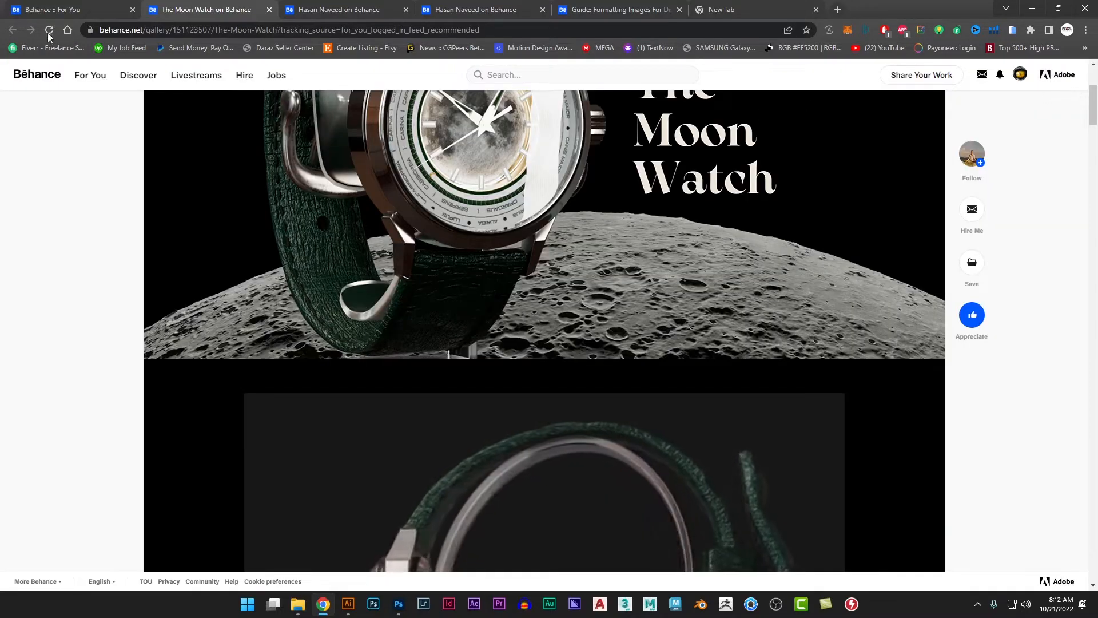
{"action": "key", "text": "ctrl+w"}
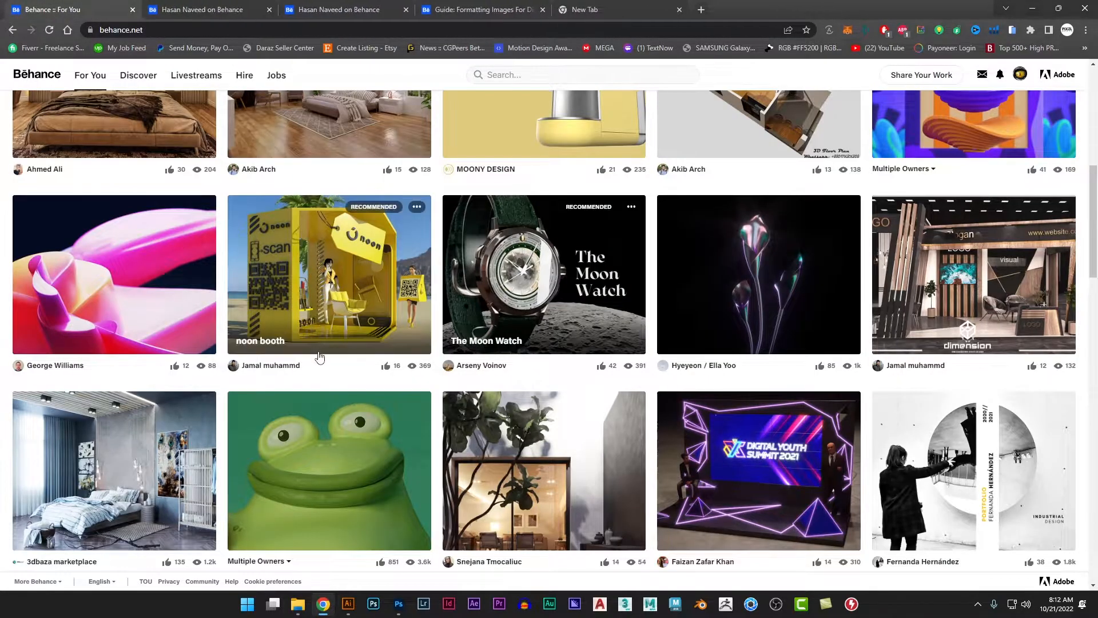
Preview the Digital Youth Summit 2021 3D Design stage image, then switch to Photoshop
{"action": "scroll", "coordinate": [318, 357], "scroll_direction": "down", "scroll_amount": 5}
{"action": "middle_click", "coordinate": [704, 195]}
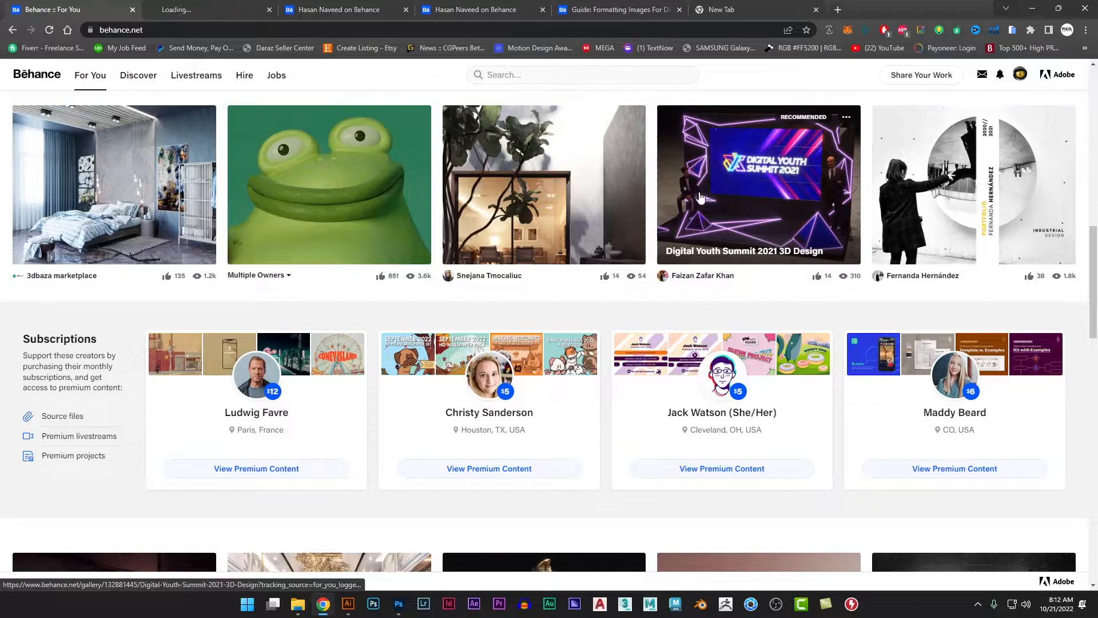
{"action": "left_click", "coordinate": [196, 7]}
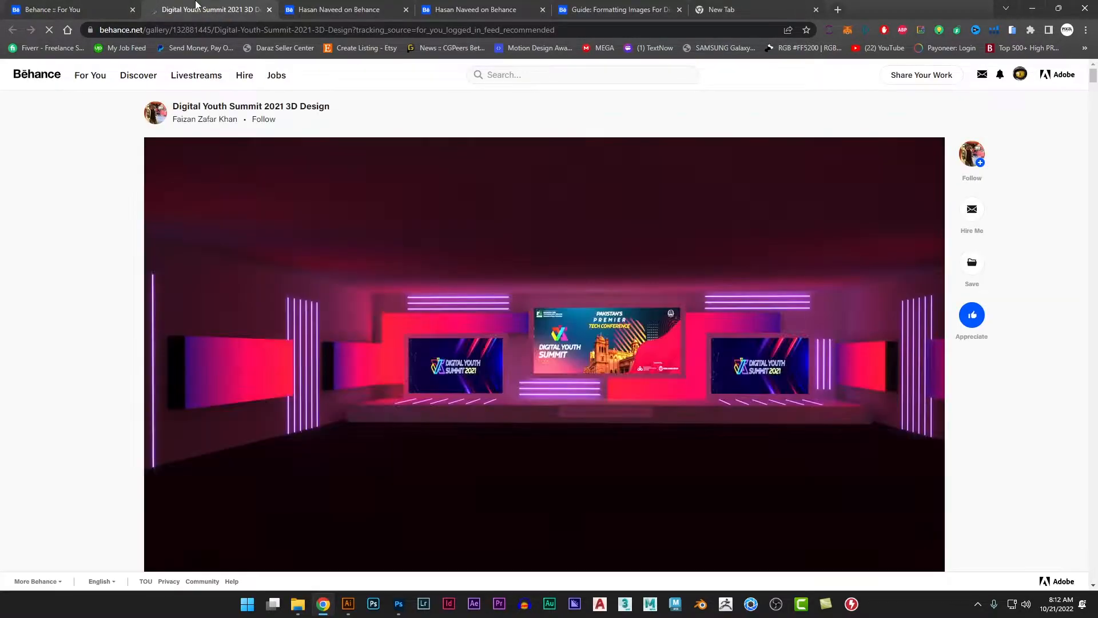
{"action": "scroll", "coordinate": [196, 351], "scroll_direction": "down", "scroll_amount": 5}
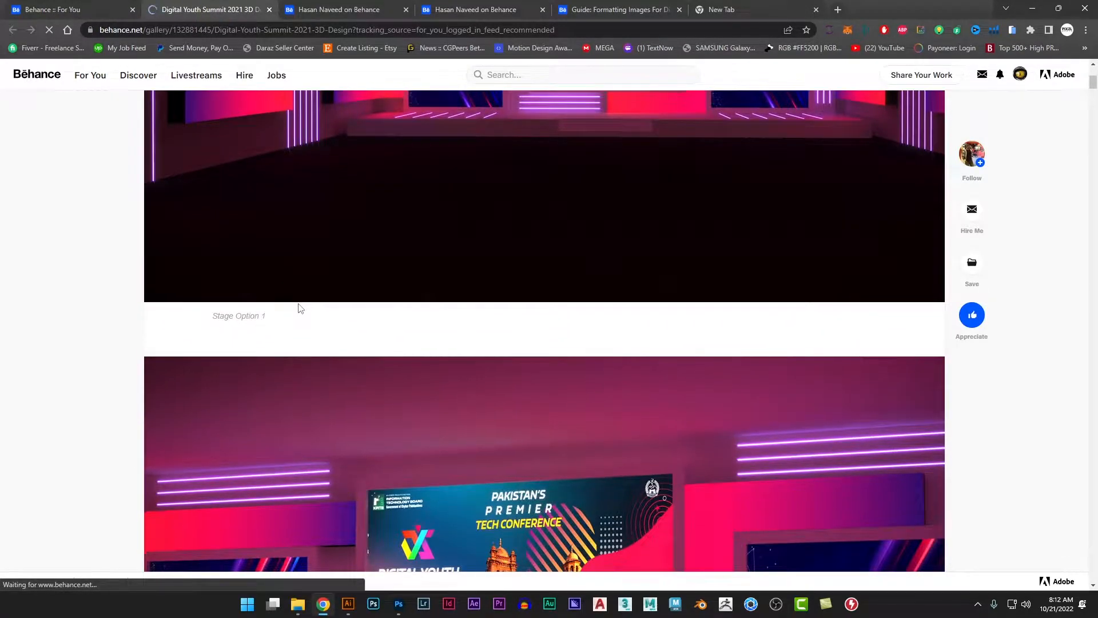
{"action": "left_click", "coordinate": [416, 163]}
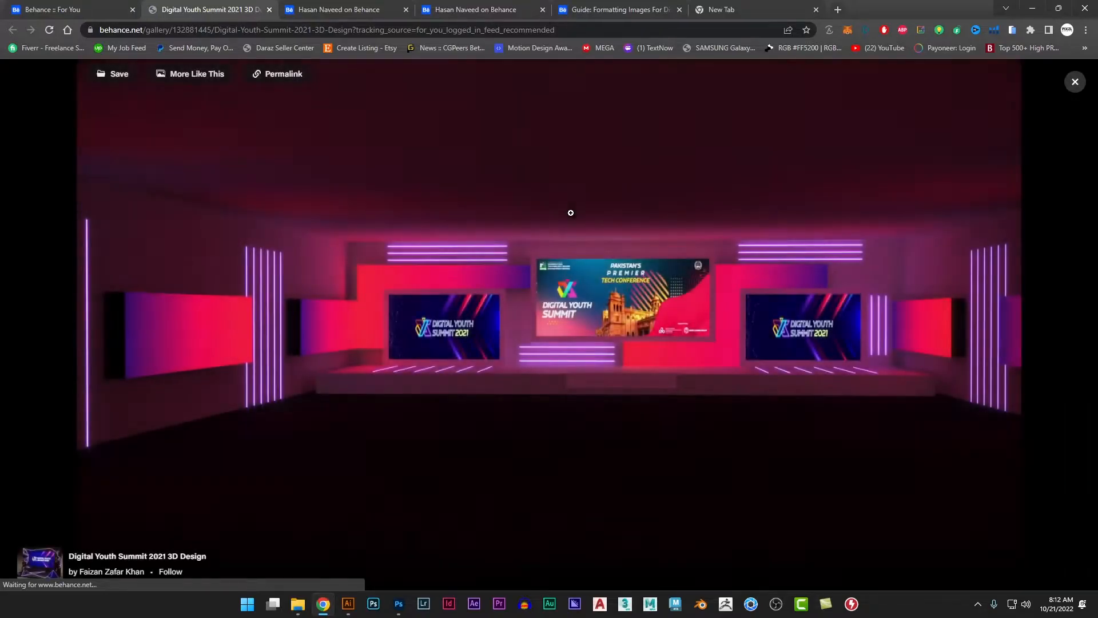
{"action": "left_click", "coordinate": [1075, 82]}
{"action": "left_click", "coordinate": [399, 604]}
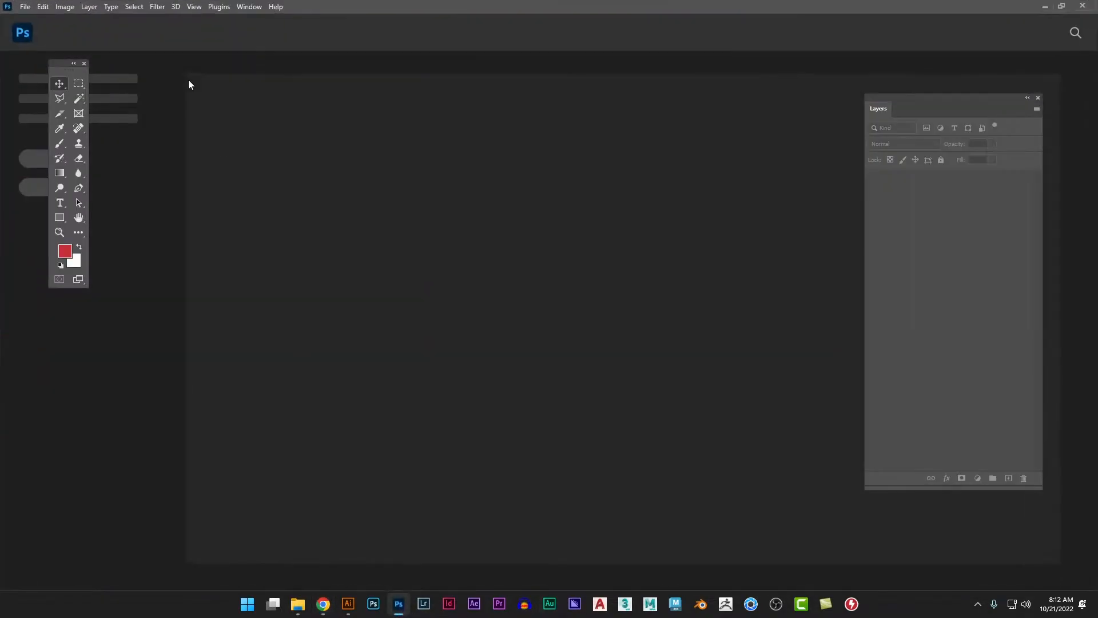
Start a new document sized 1400 pixels wide by 2400 pixels tall
{"action": "left_click", "coordinate": [25, 6]}
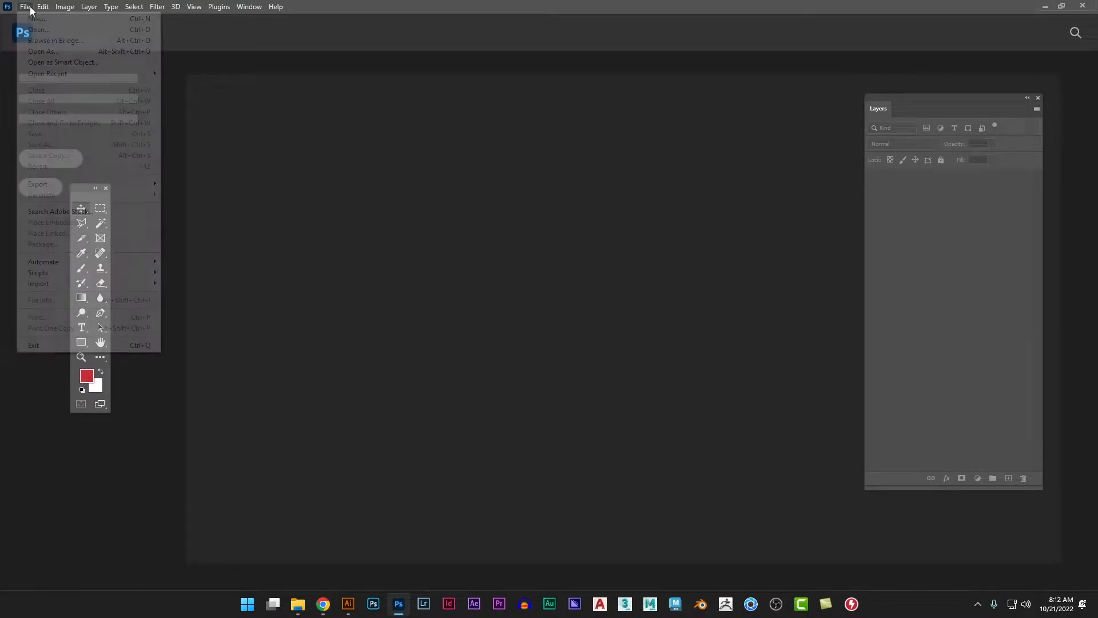
{"action": "left_click", "coordinate": [36, 19]}
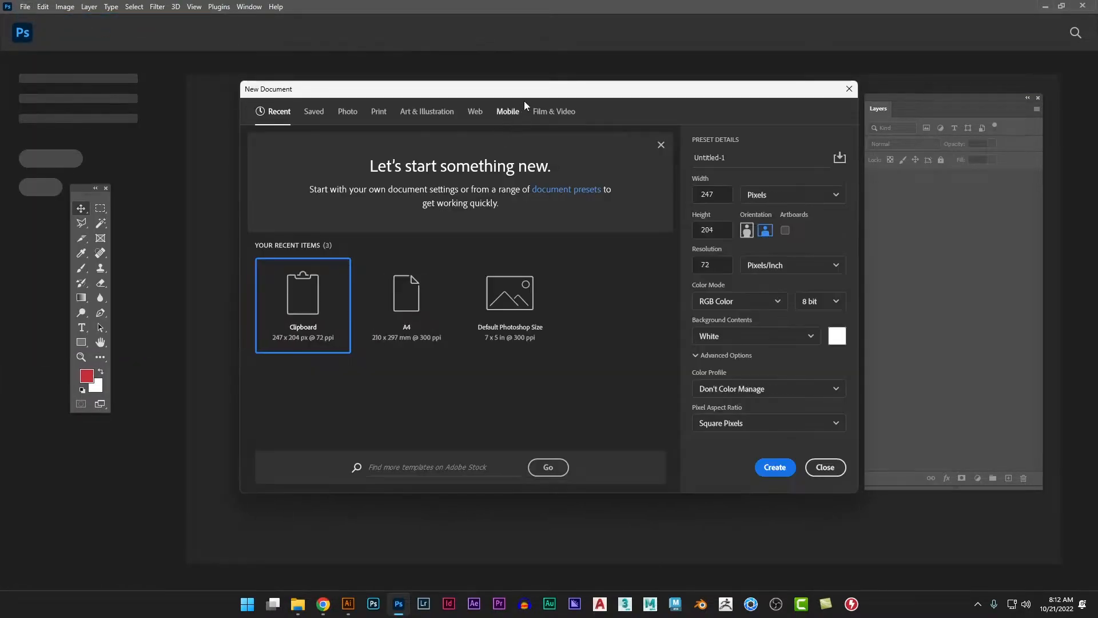
{"action": "left_click_drag", "start_coordinate": [524, 101], "coordinate": [441, 97]}
{"action": "left_click", "coordinate": [632, 200]}
{"action": "type", "text": "1400"}
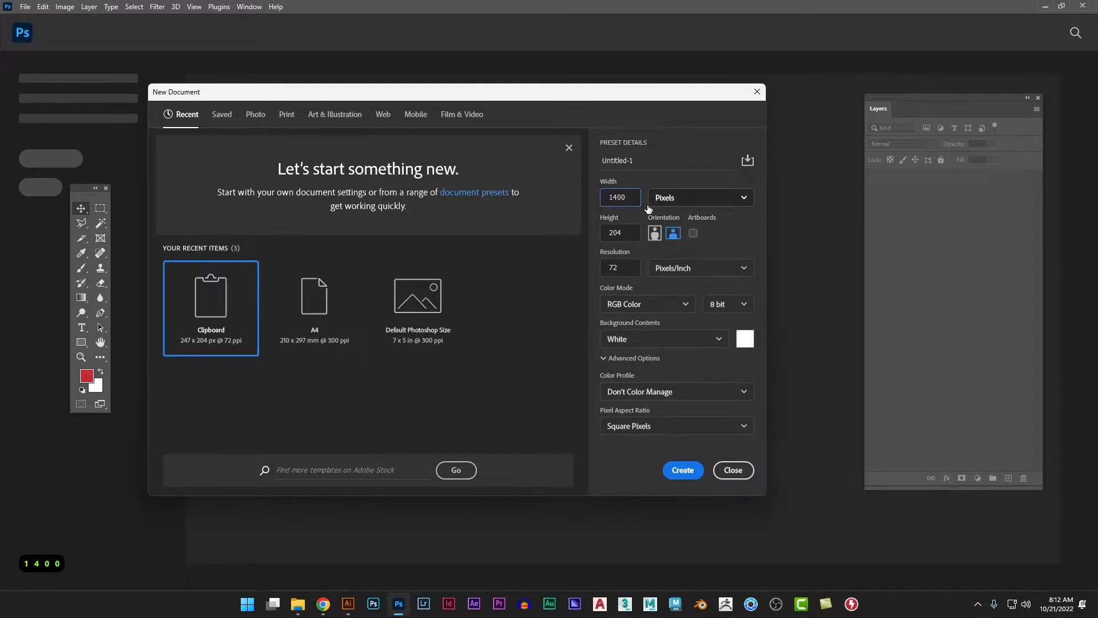
{"action": "left_click", "coordinate": [632, 232]}
{"action": "type", "text": "2400"}
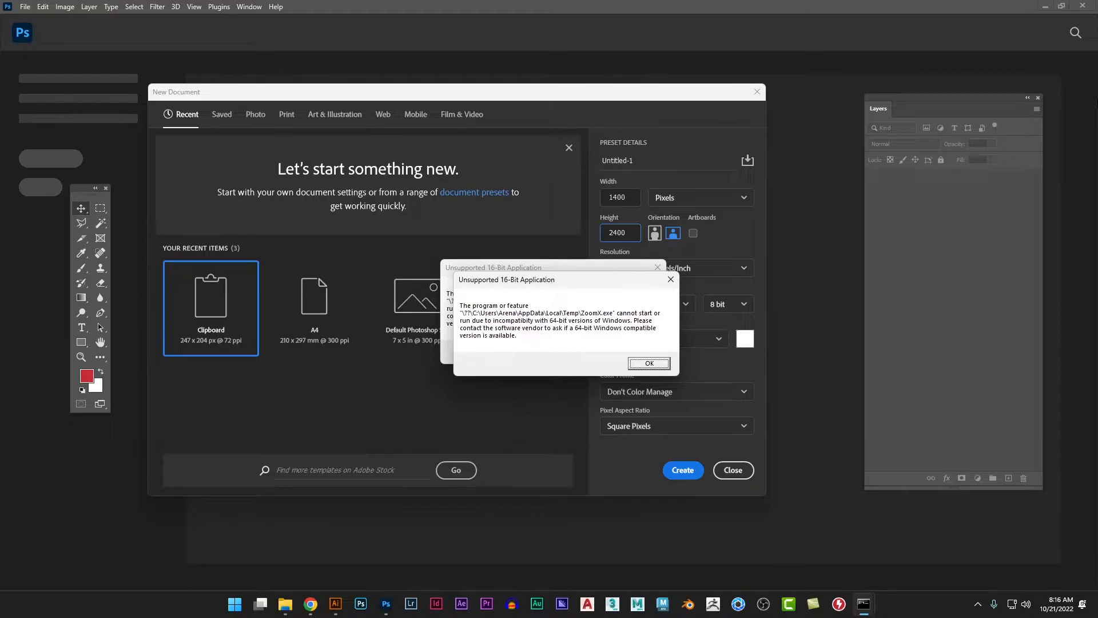
In a new Chrome tab, load a designer's behance.net profile page by its address
{"action": "left_click", "coordinate": [311, 604]}
{"action": "key", "text": "ctrl+t"}
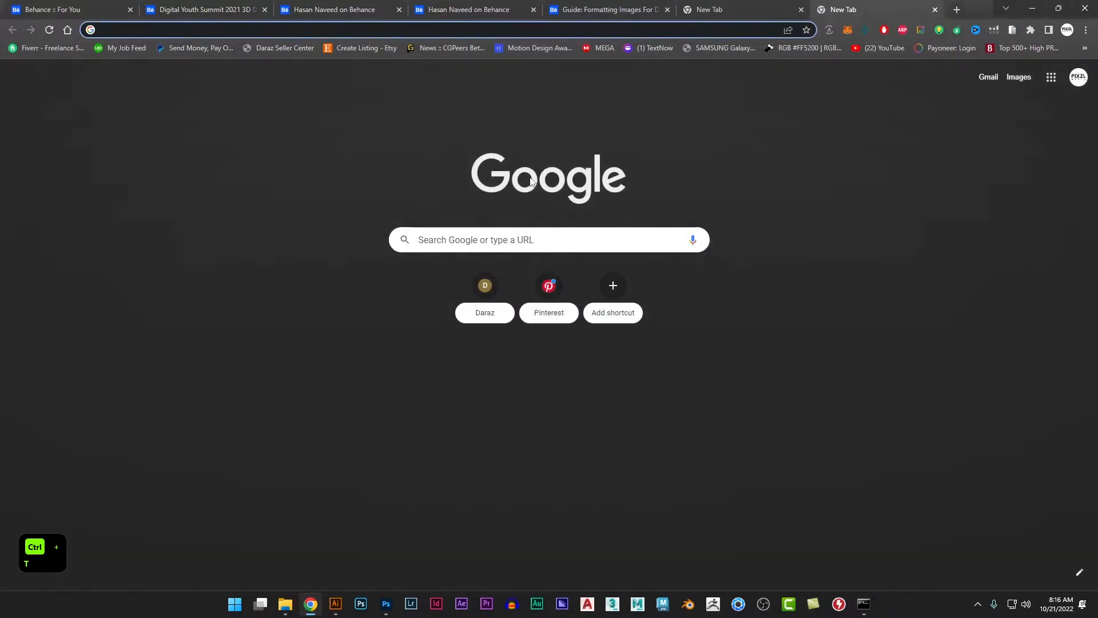
{"action": "type", "text": "behance"}
{"action": "key", "text": "Right"}
{"action": "type", "text": "/,"}
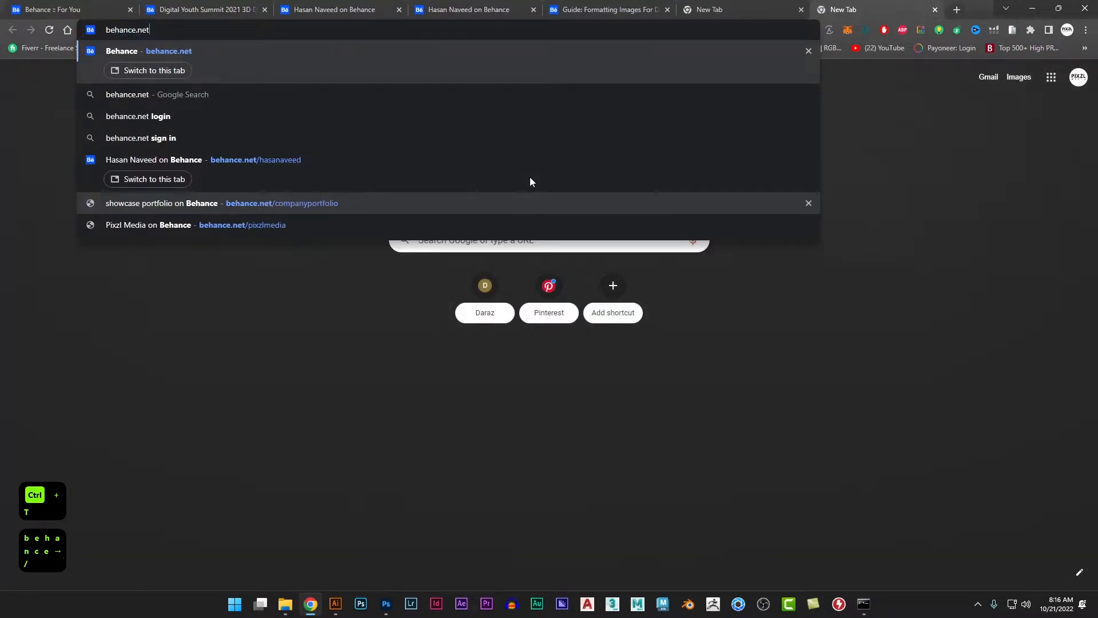
{"action": "key", "text": "BackSpace"}
{"action": "type", "text": "m"}
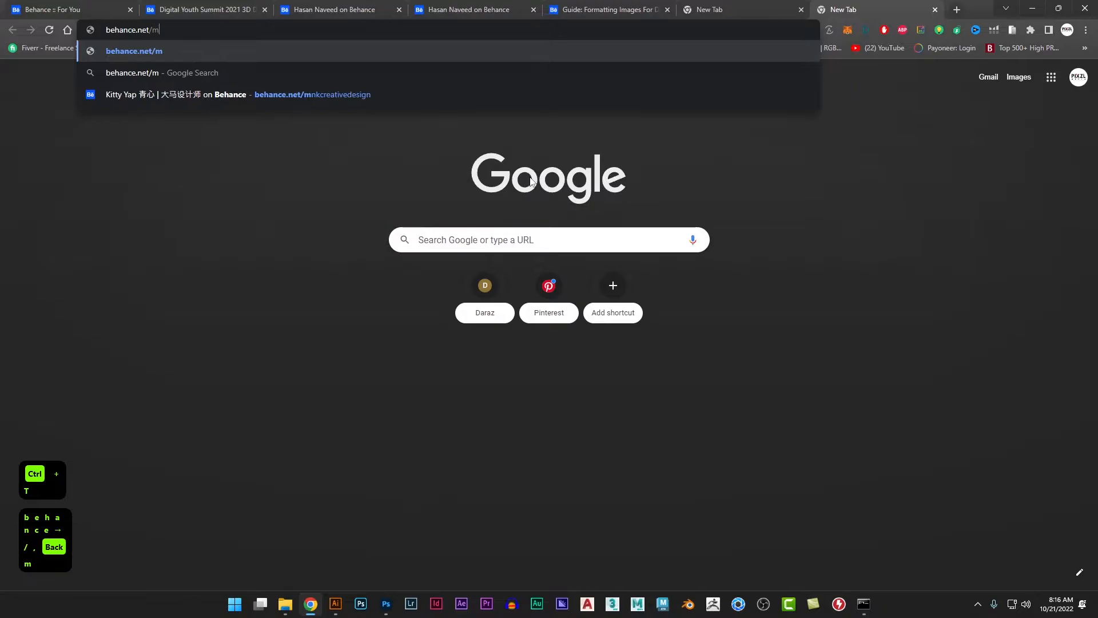
{"action": "type", "text": "uhammadanus5"}
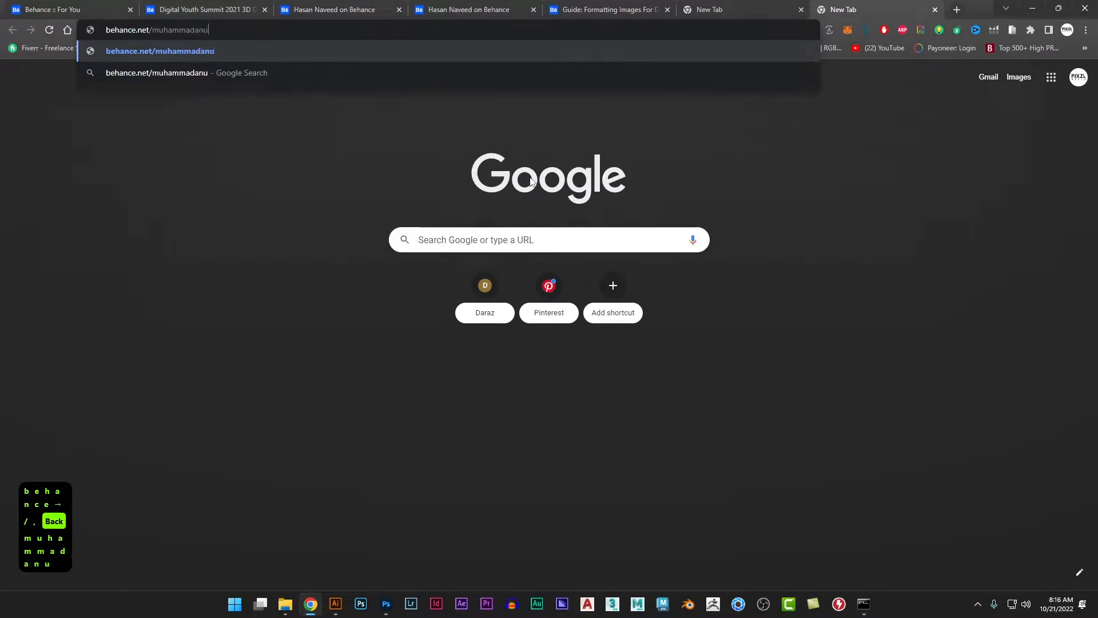
{"action": "key", "text": "BackSpace"}
{"action": "type", "text": "4"}
{"action": "key", "text": "Return"}
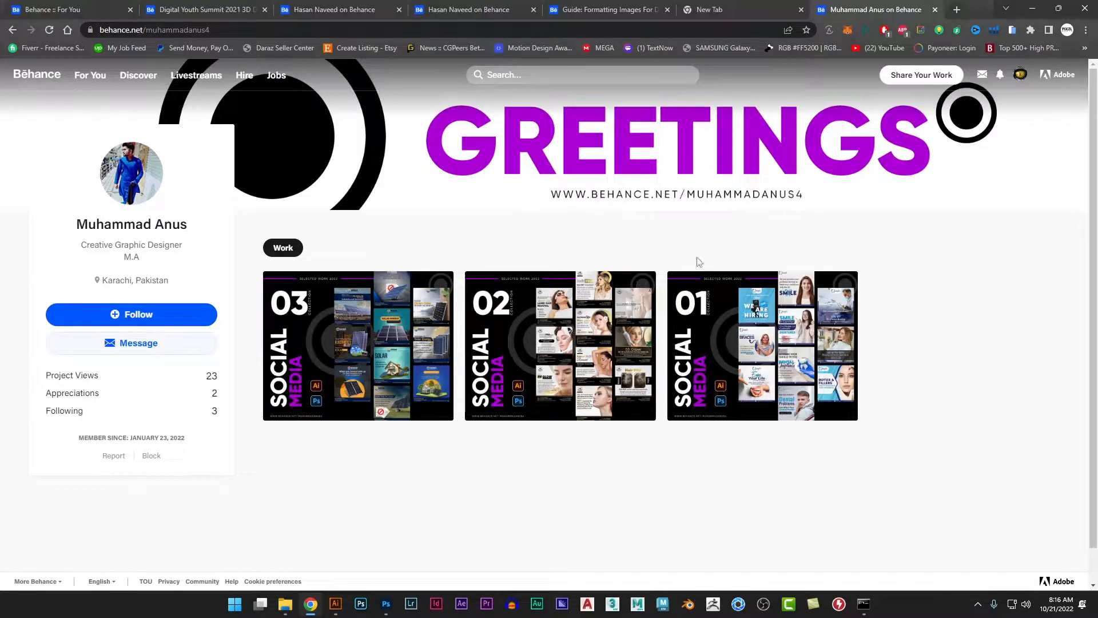
{"action": "left_click", "coordinate": [697, 335]}
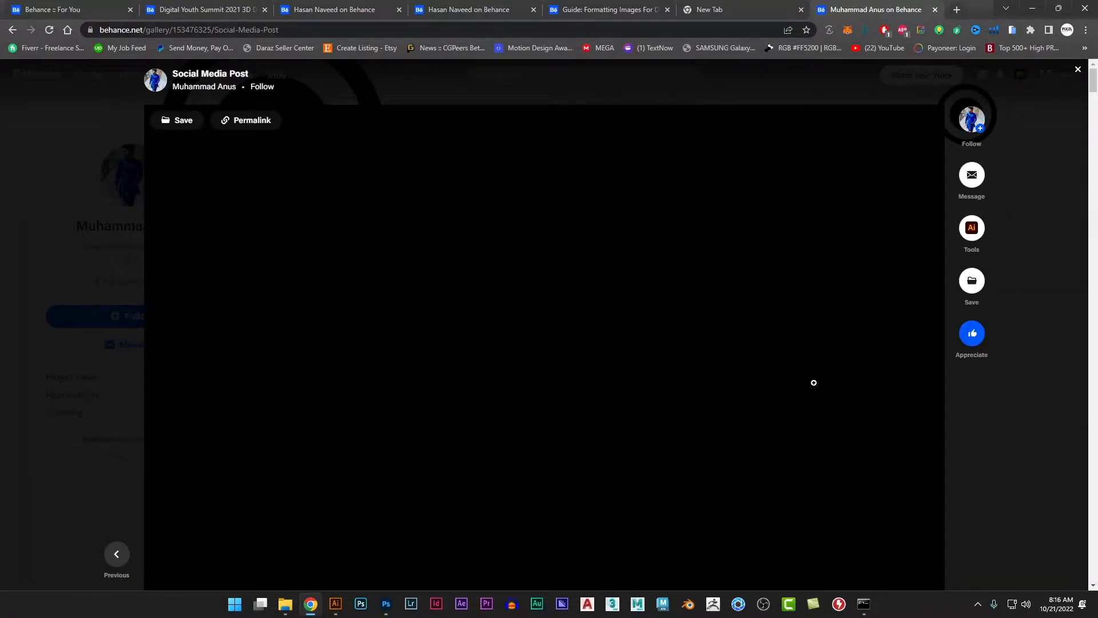
{"action": "scroll", "coordinate": [814, 383], "scroll_direction": "down", "scroll_amount": 7}
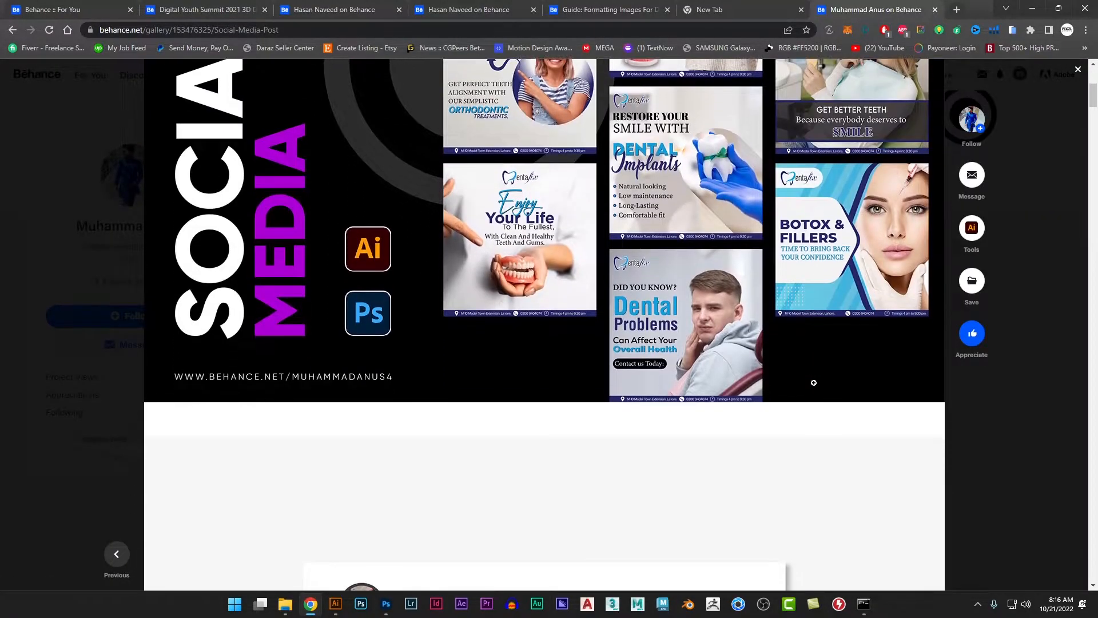
{"action": "scroll", "coordinate": [815, 383], "scroll_direction": "down", "scroll_amount": 1}
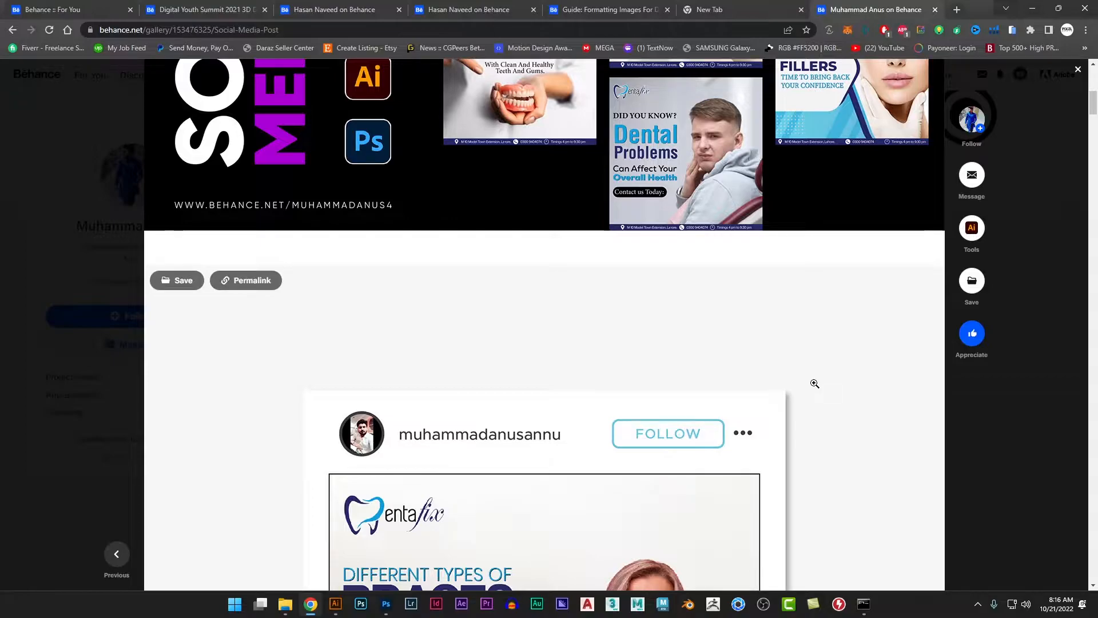
{"action": "scroll", "coordinate": [814, 384], "scroll_direction": "down", "scroll_amount": 4}
{"action": "scroll", "coordinate": [814, 383], "scroll_direction": "down", "scroll_amount": 3}
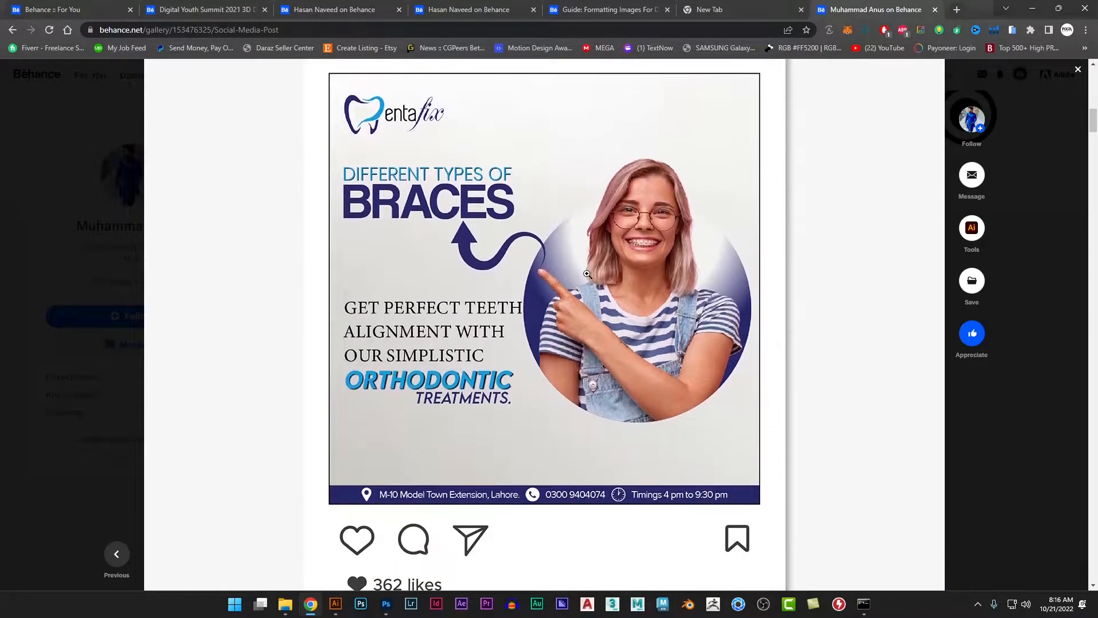
{"action": "left_click", "coordinate": [587, 273]}
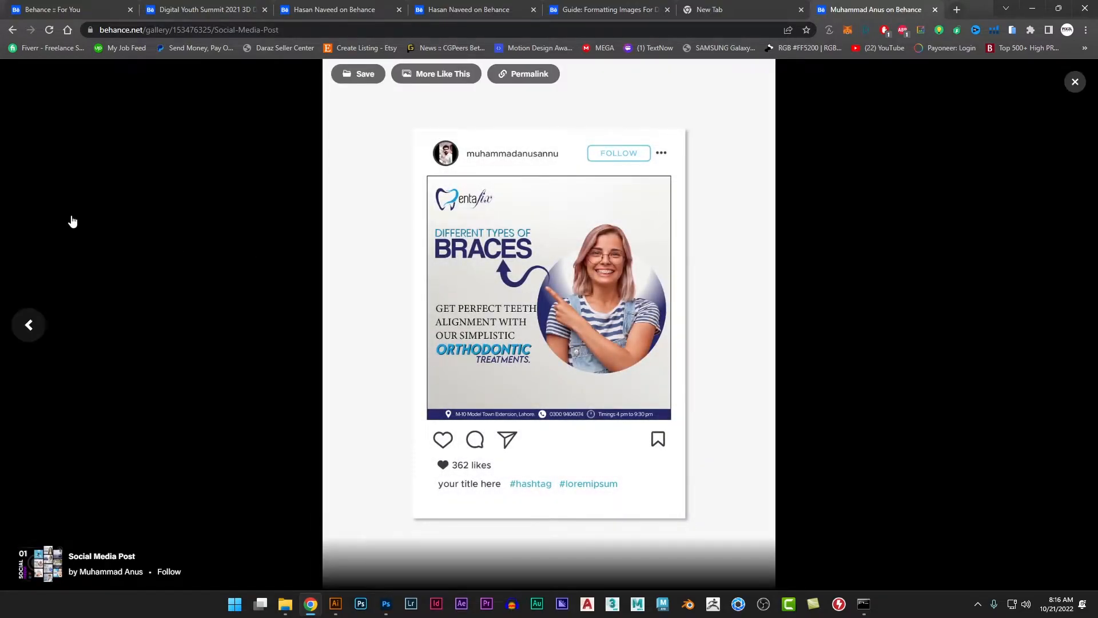
{"action": "key", "text": "Left"}
{"action": "left_click", "coordinate": [1083, 77]}
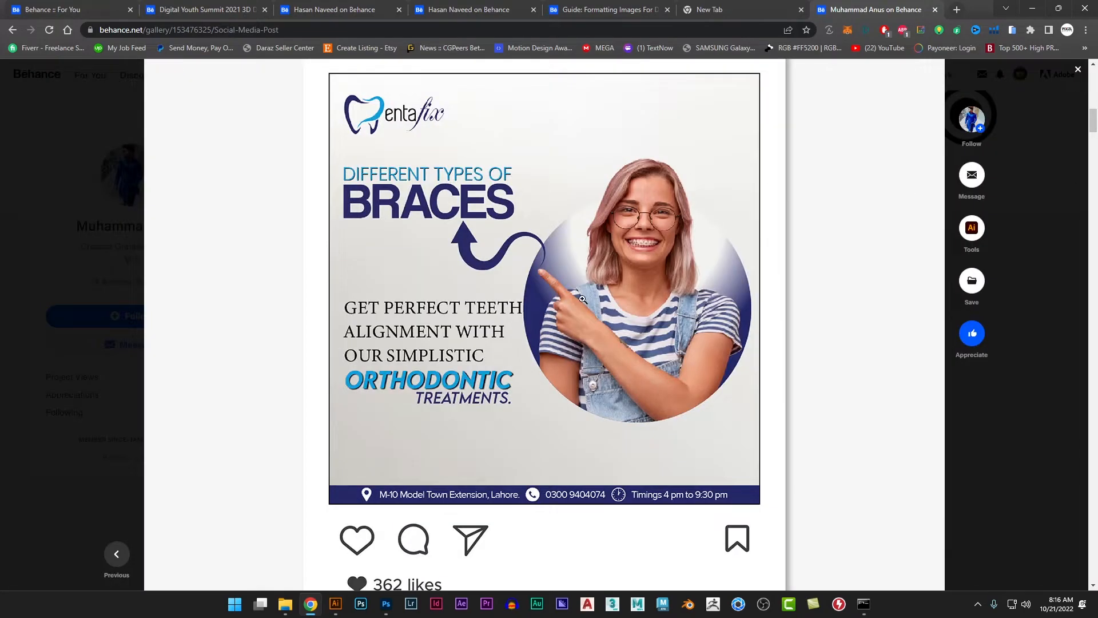
{"action": "scroll", "coordinate": [588, 302], "scroll_direction": "down", "scroll_amount": 10}
{"action": "scroll", "coordinate": [589, 303], "scroll_direction": "down", "scroll_amount": 1}
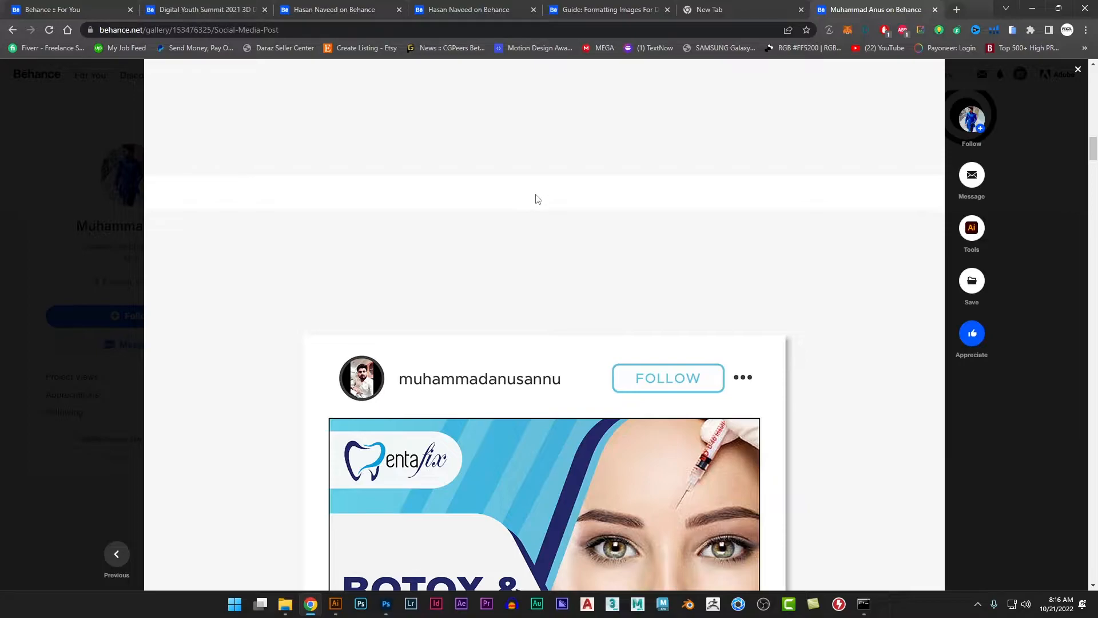
{"action": "scroll", "coordinate": [538, 199], "scroll_direction": "down", "scroll_amount": 2}
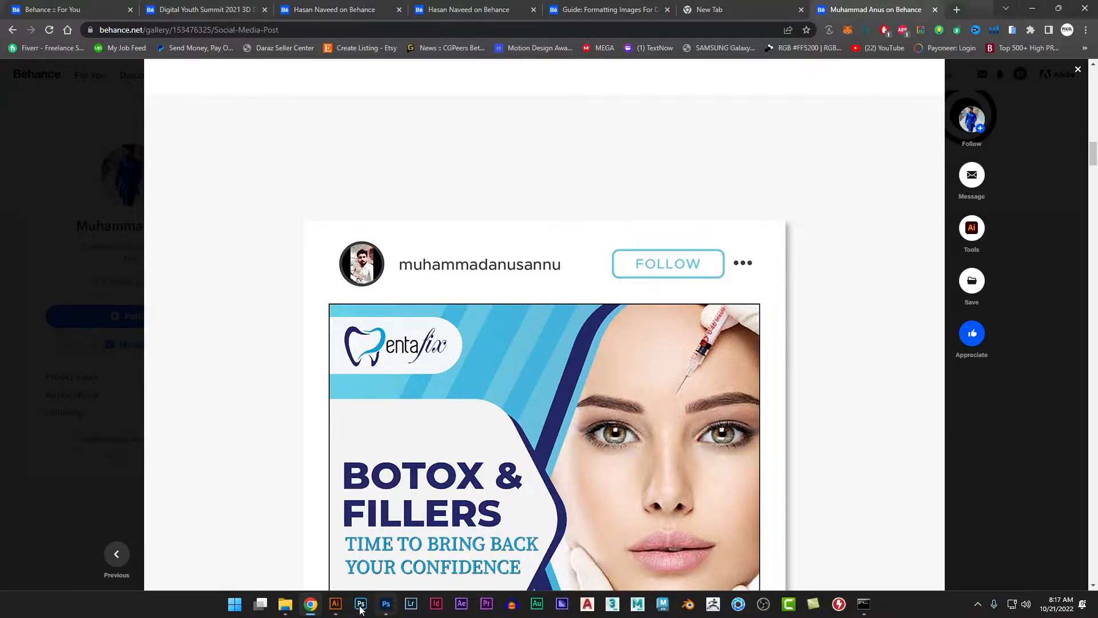
Open a new Chrome tab on the Google start page, briefly showing the account panel
{"action": "left_click", "coordinate": [961, 9]}
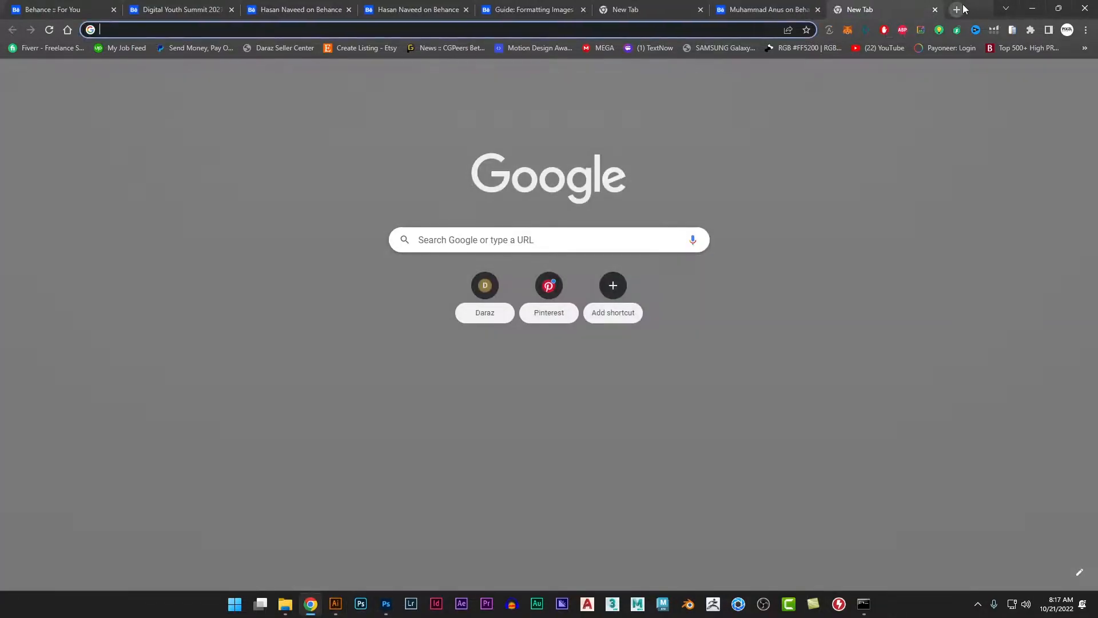
{"action": "left_click", "coordinate": [1074, 82]}
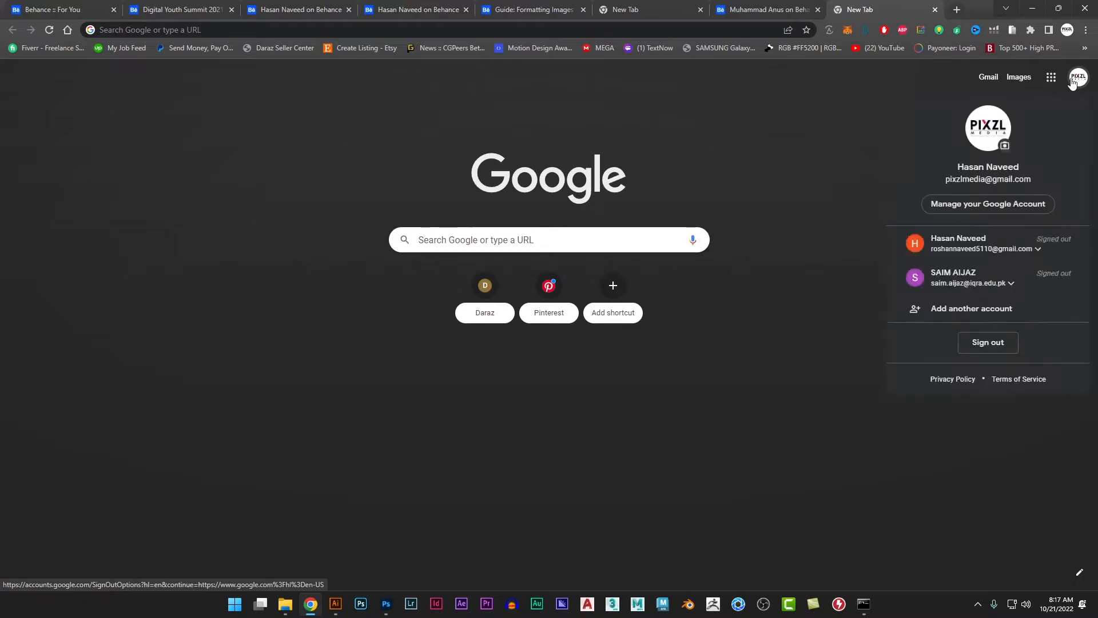
{"action": "left_click", "coordinate": [1078, 81]}
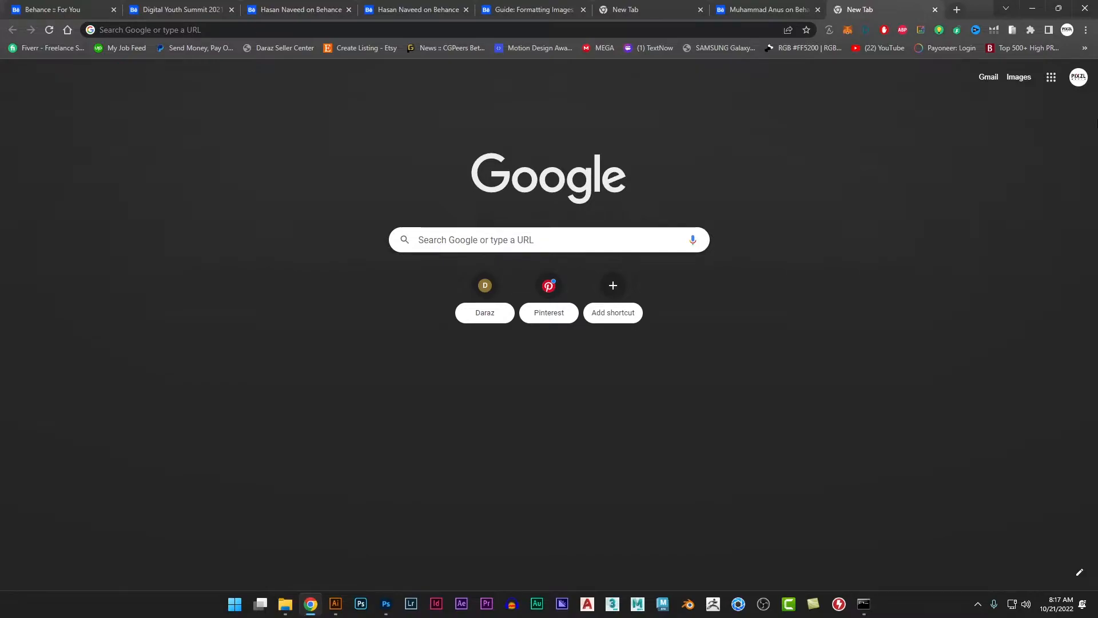
Load airforshare.com and open both shared Google Drive links in new tabs
{"action": "left_click", "coordinate": [419, 30]}
{"action": "type", "text": "airforshare.com"}
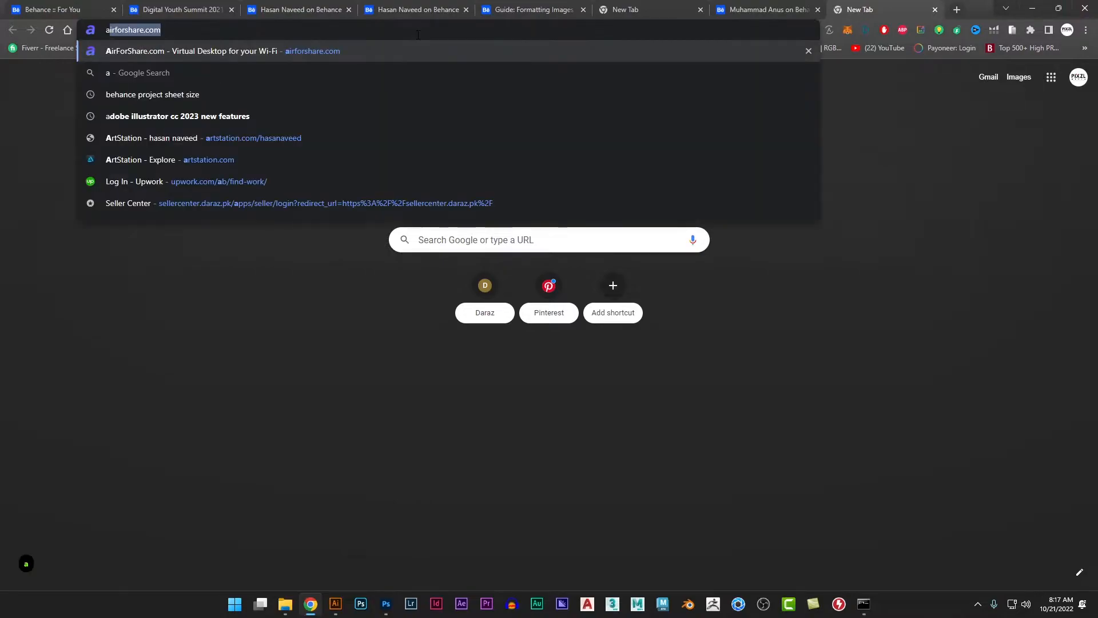
{"action": "key", "text": "Return"}
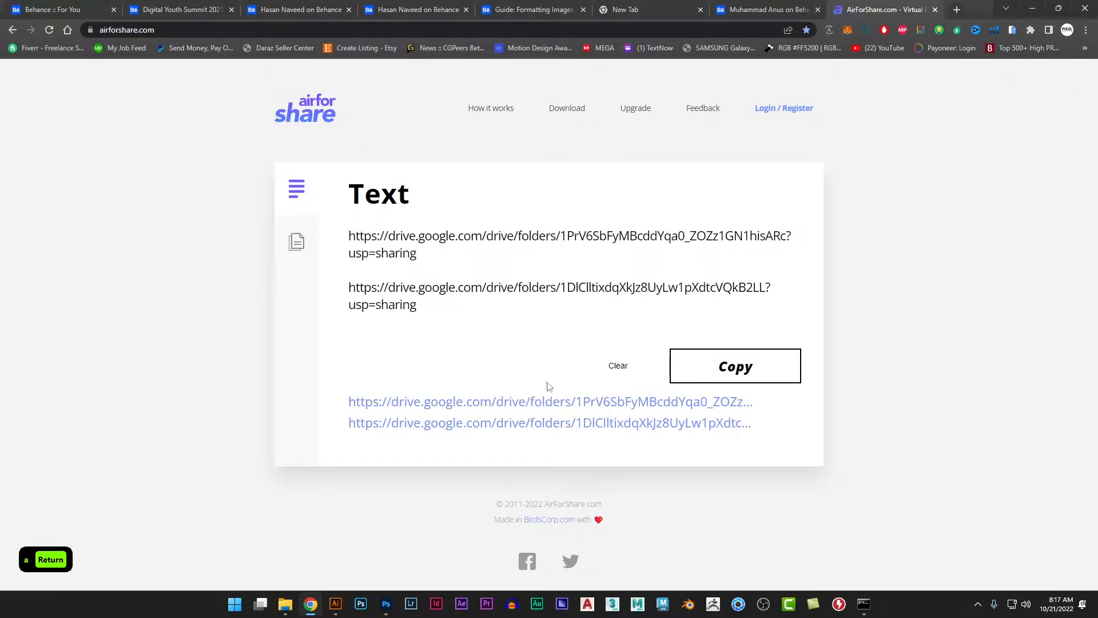
{"action": "left_click", "coordinate": [552, 402]}
{"action": "left_click", "coordinate": [792, 6]}
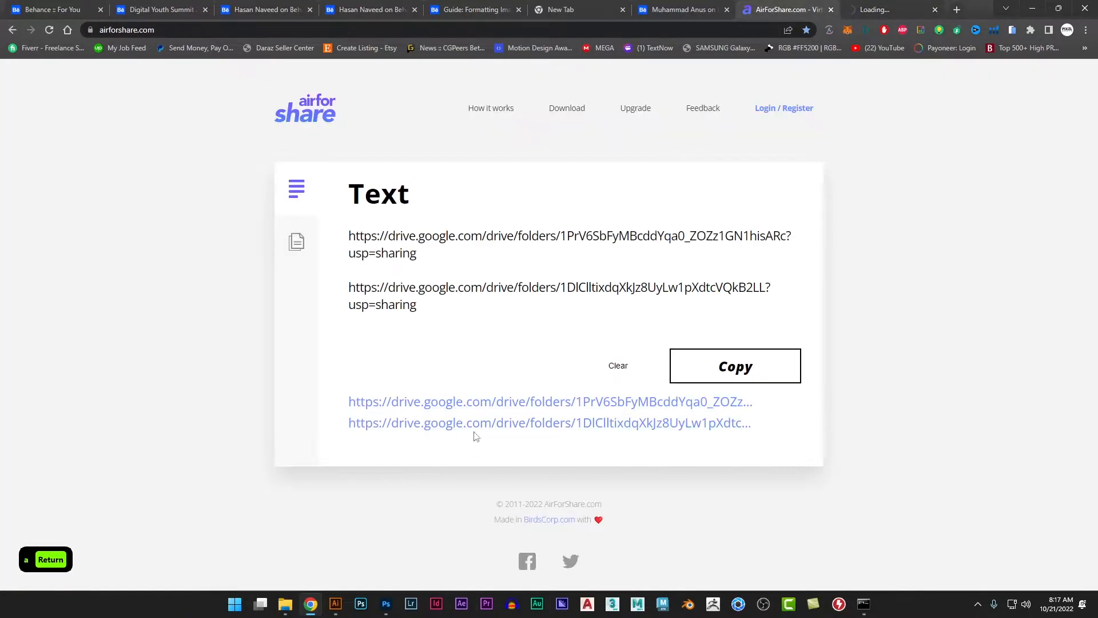
{"action": "left_click", "coordinate": [492, 423]}
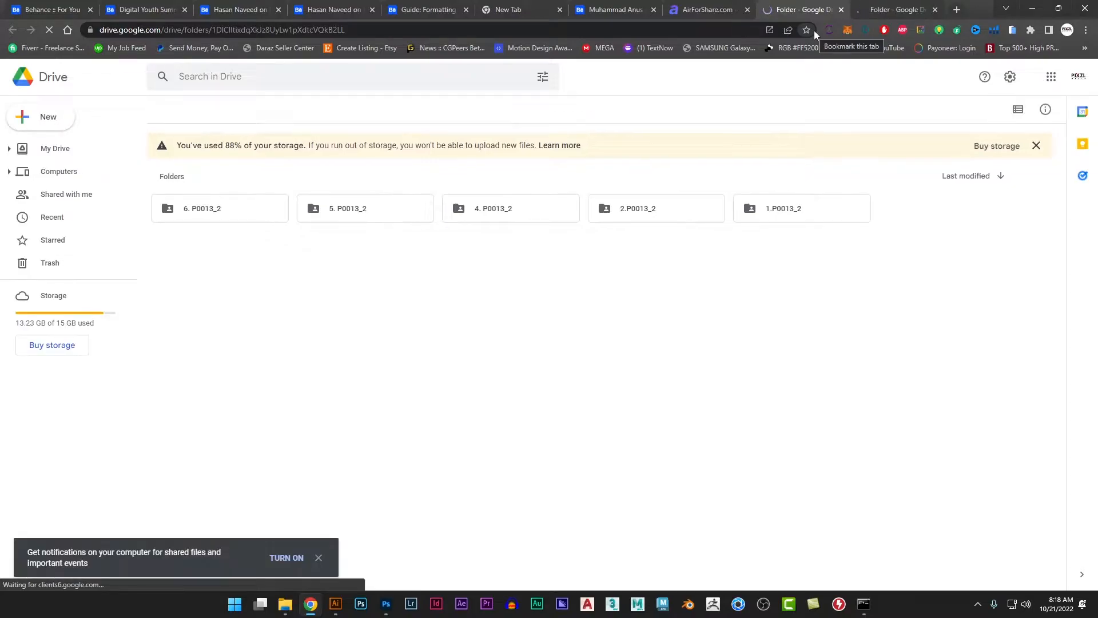
In the P0013 Drive folder, download 1.P0013_2 copy.png from the 1.P0013_2 subfolder
{"action": "left_click", "coordinate": [864, 6]}
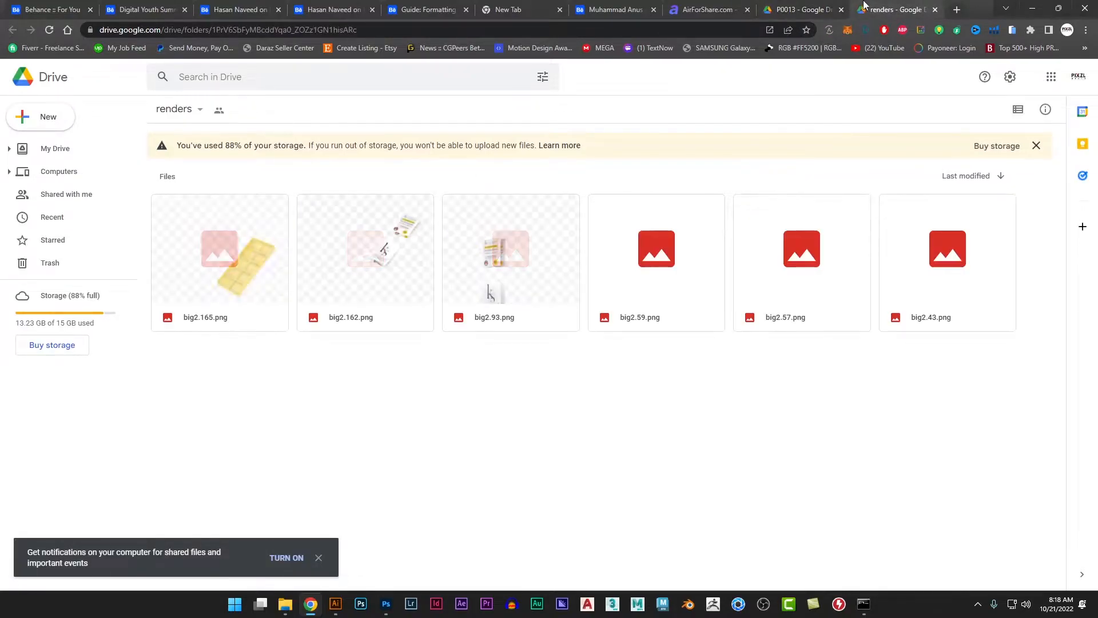
{"action": "left_click", "coordinate": [806, 8]}
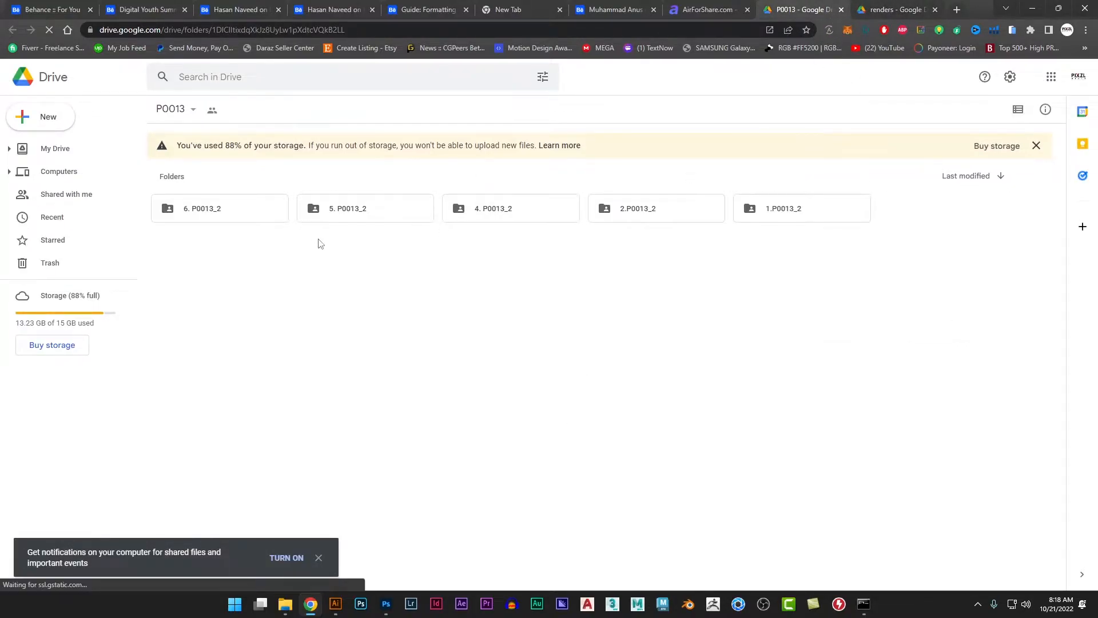
{"action": "double_click", "coordinate": [802, 214]}
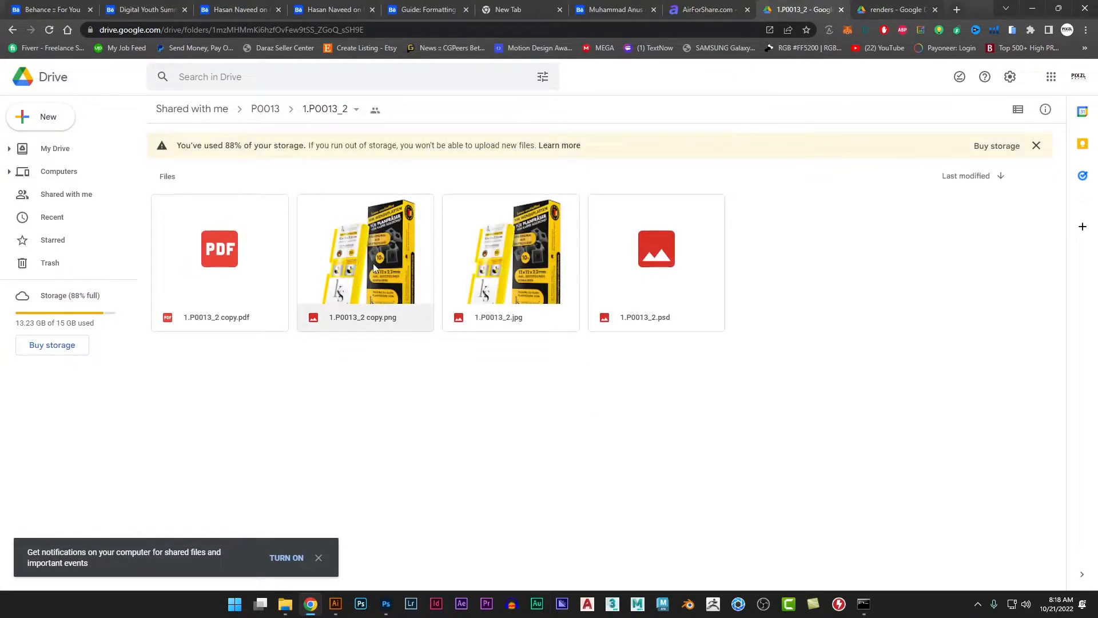
{"action": "right_click", "coordinate": [386, 256]}
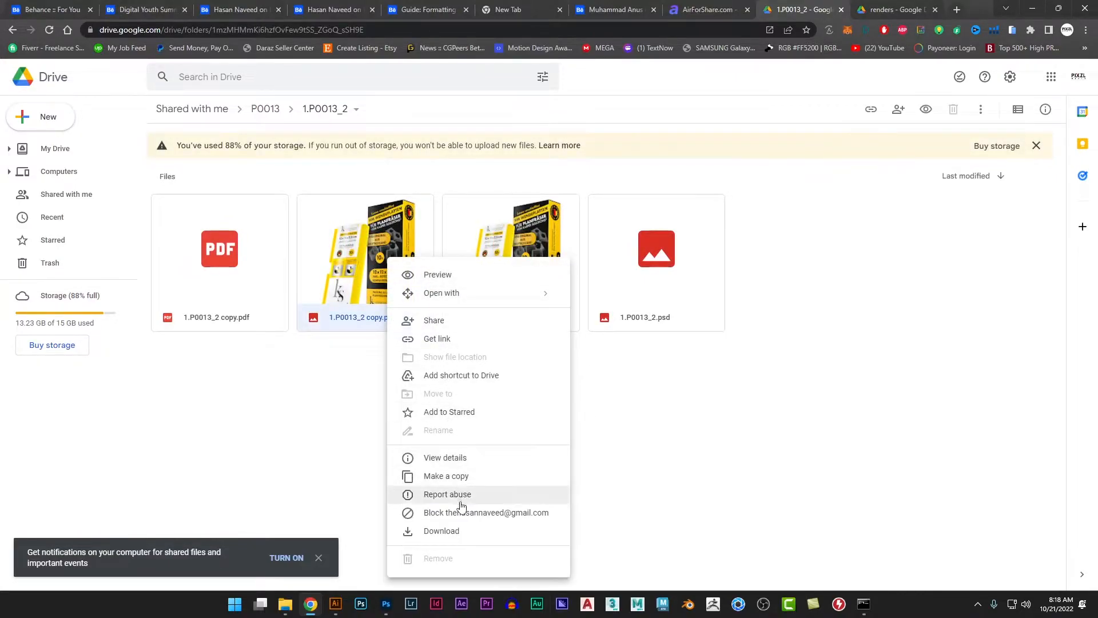
{"action": "left_click", "coordinate": [463, 531]}
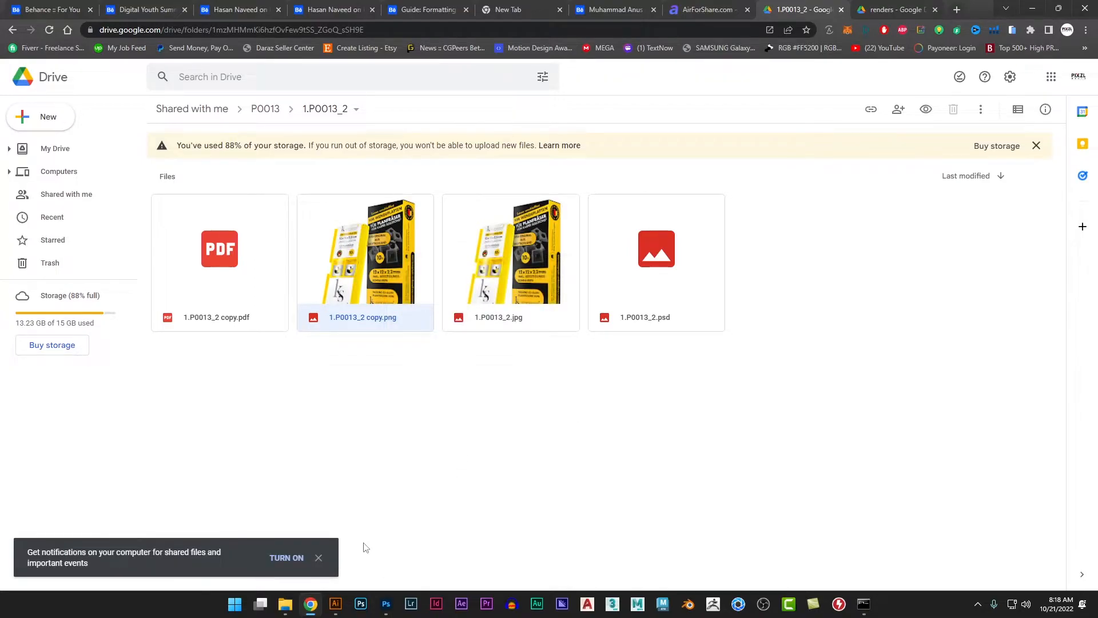
{"action": "left_click", "coordinate": [319, 523]}
{"action": "left_click", "coordinate": [491, 478]}
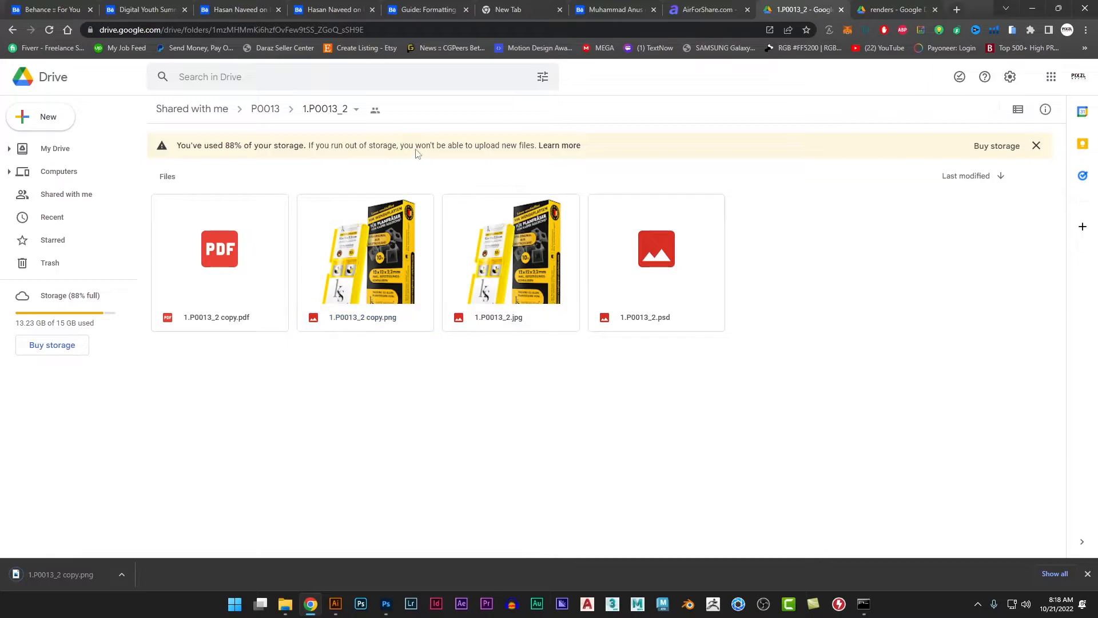
Download 2. P0013_2.png and 4. P0013_2.png from their subfolders
{"action": "left_click", "coordinate": [265, 109]}
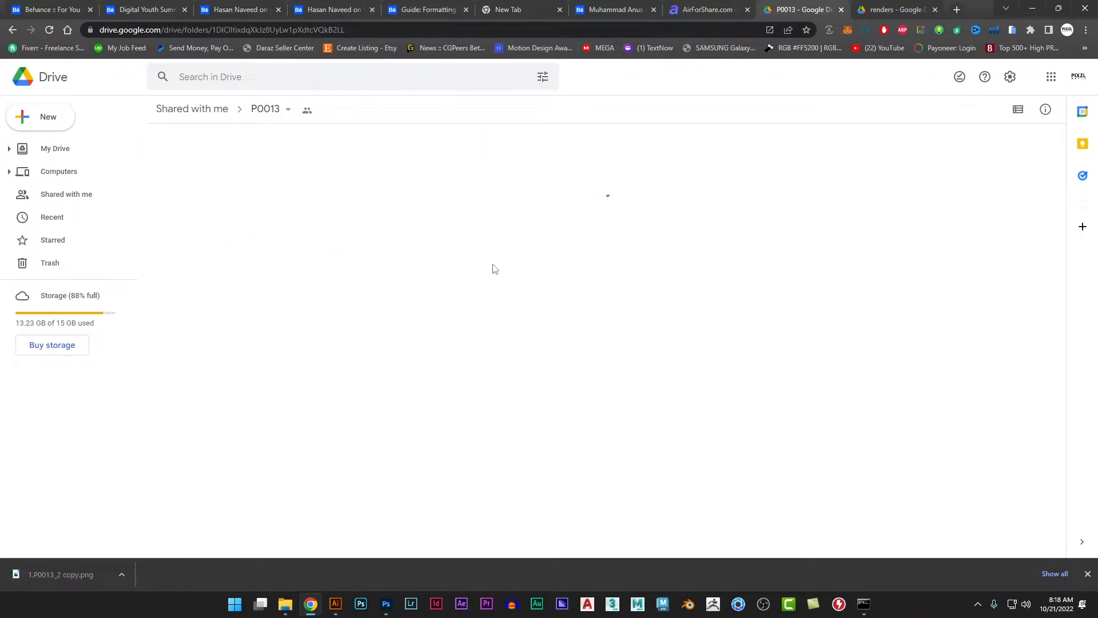
{"action": "double_click", "coordinate": [630, 218]}
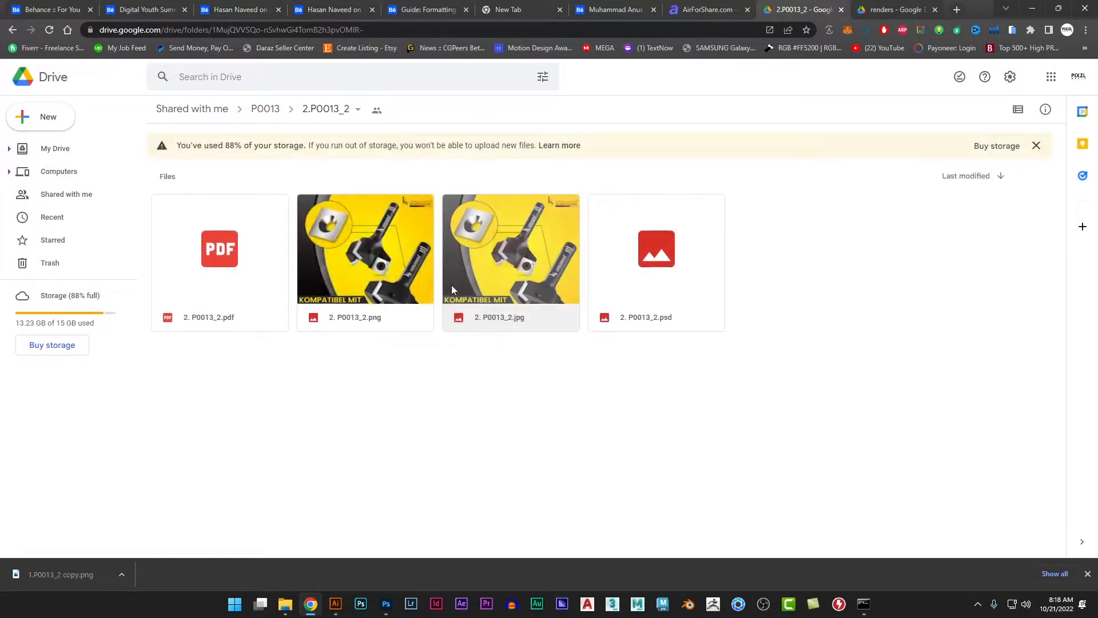
{"action": "right_click", "coordinate": [348, 236]}
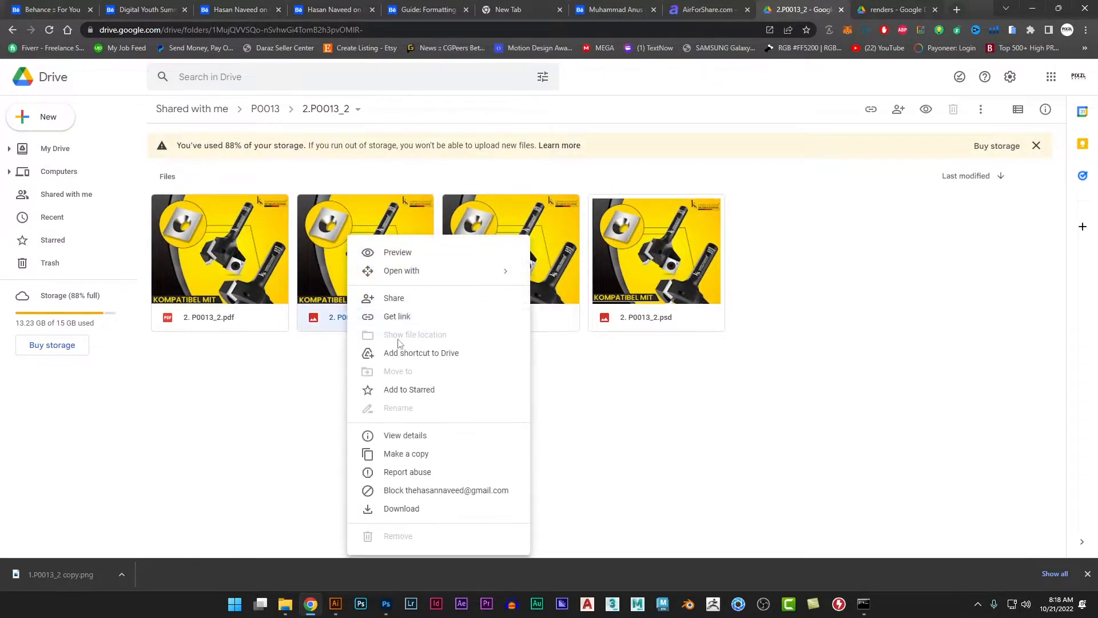
{"action": "left_click", "coordinate": [422, 508]}
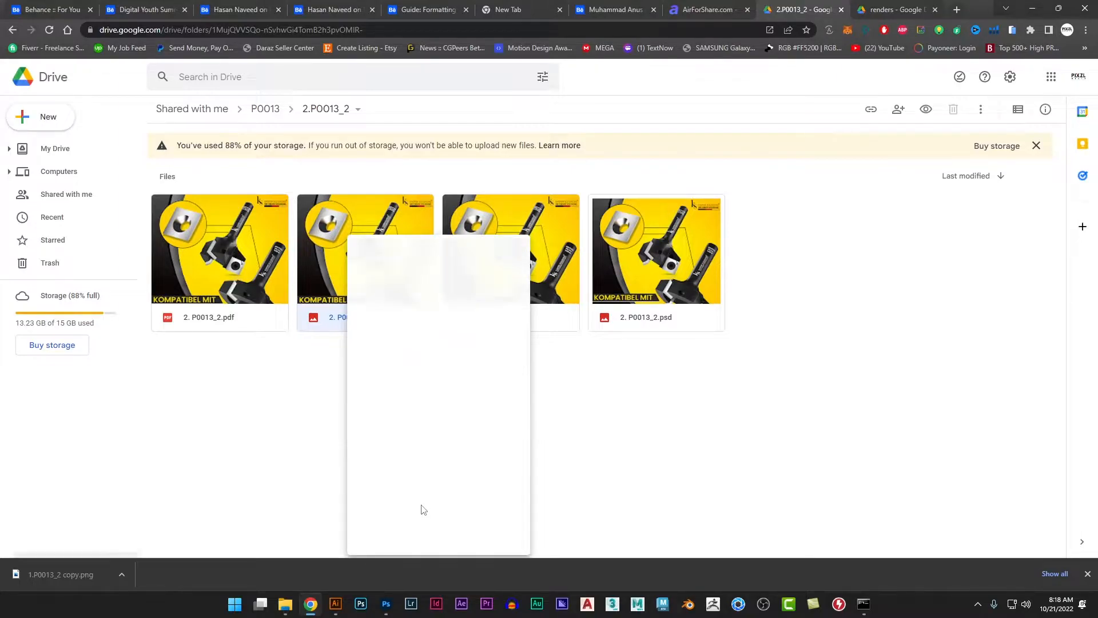
{"action": "left_click", "coordinate": [271, 113]}
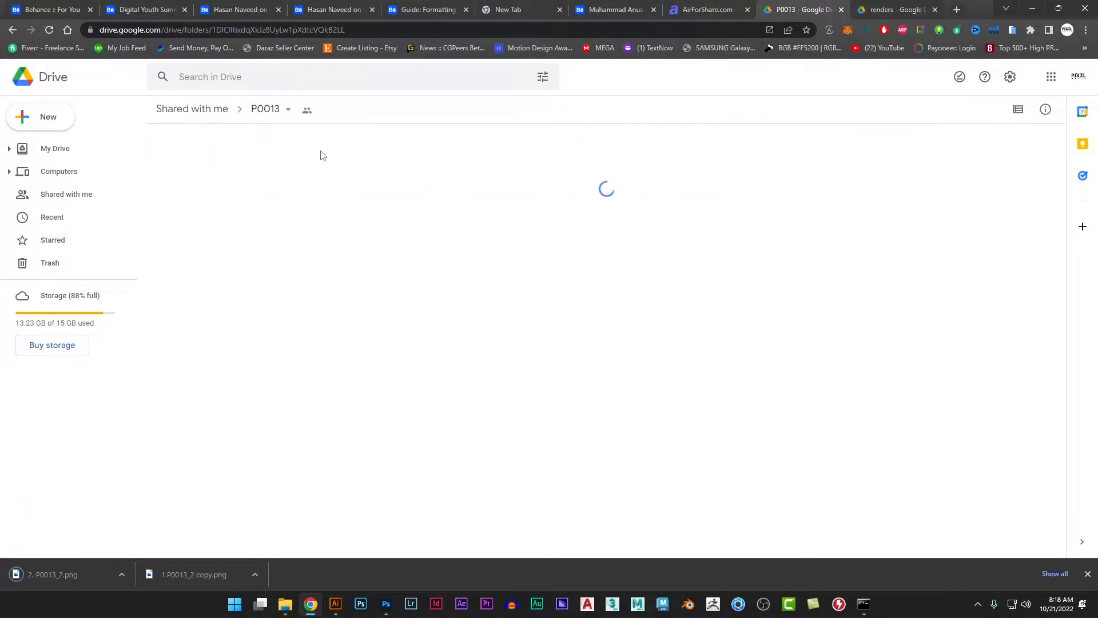
{"action": "double_click", "coordinate": [511, 212]}
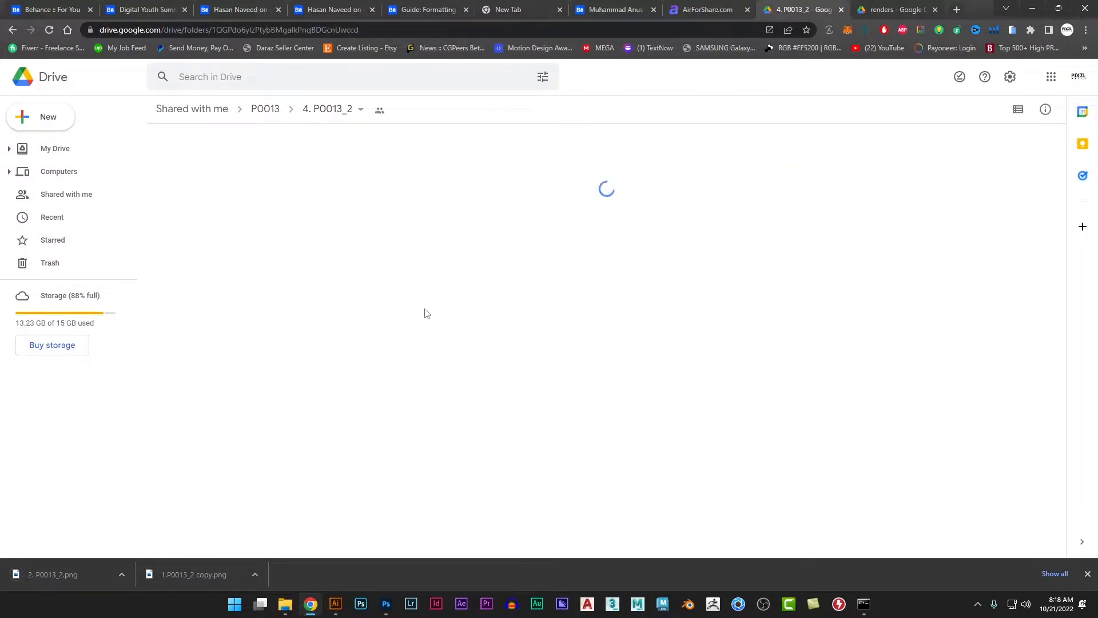
{"action": "left_click", "coordinate": [328, 109]}
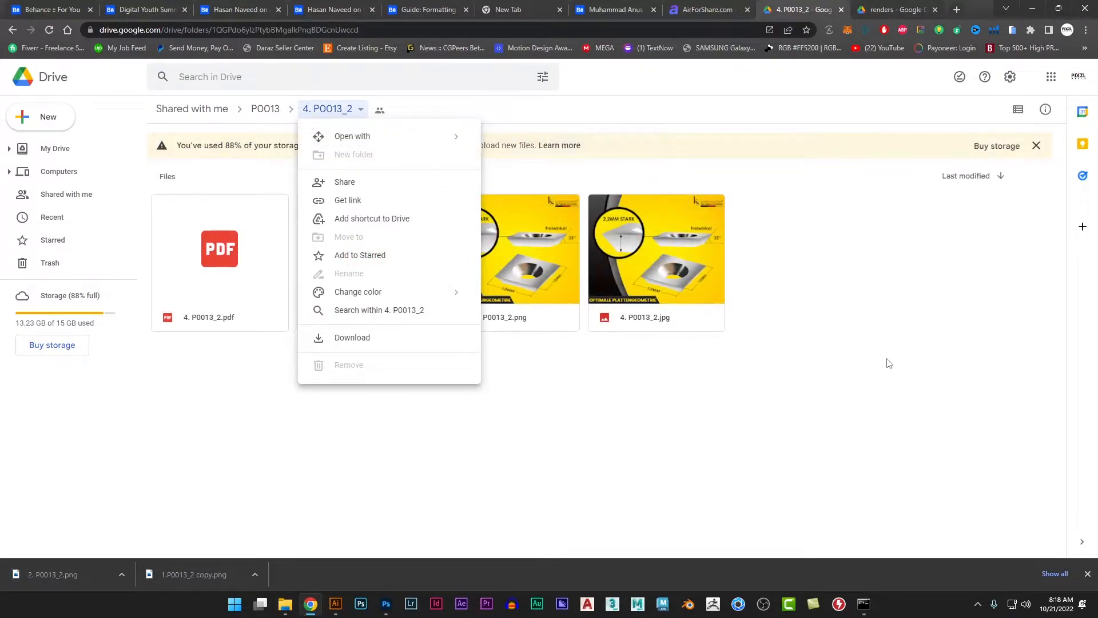
{"action": "left_click", "coordinate": [773, 368]}
{"action": "right_click", "coordinate": [509, 253]}
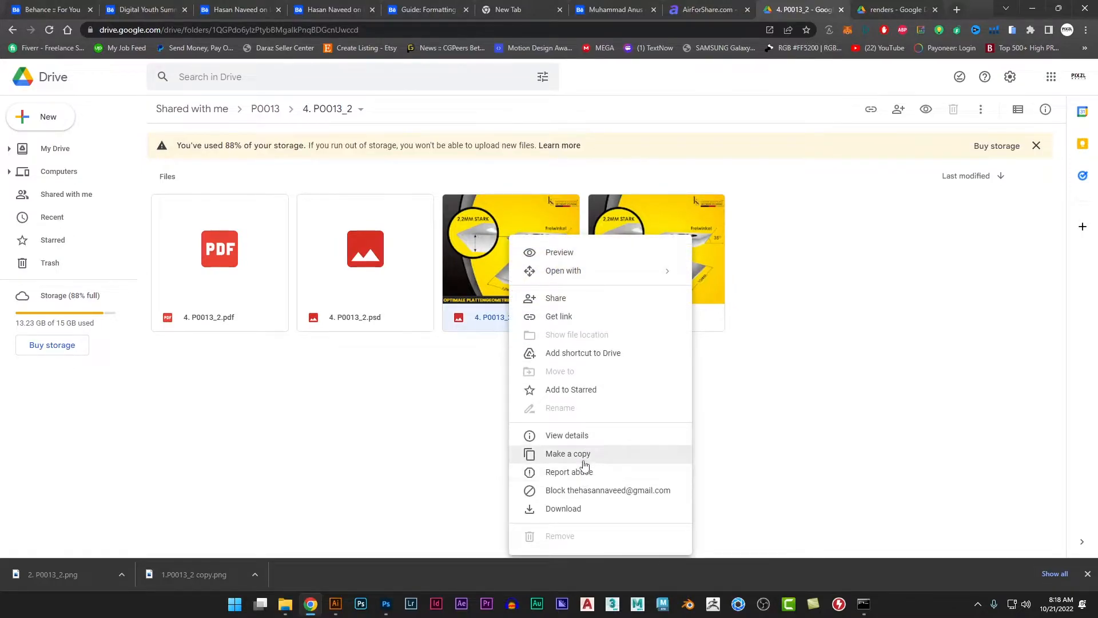
{"action": "left_click", "coordinate": [586, 509]}
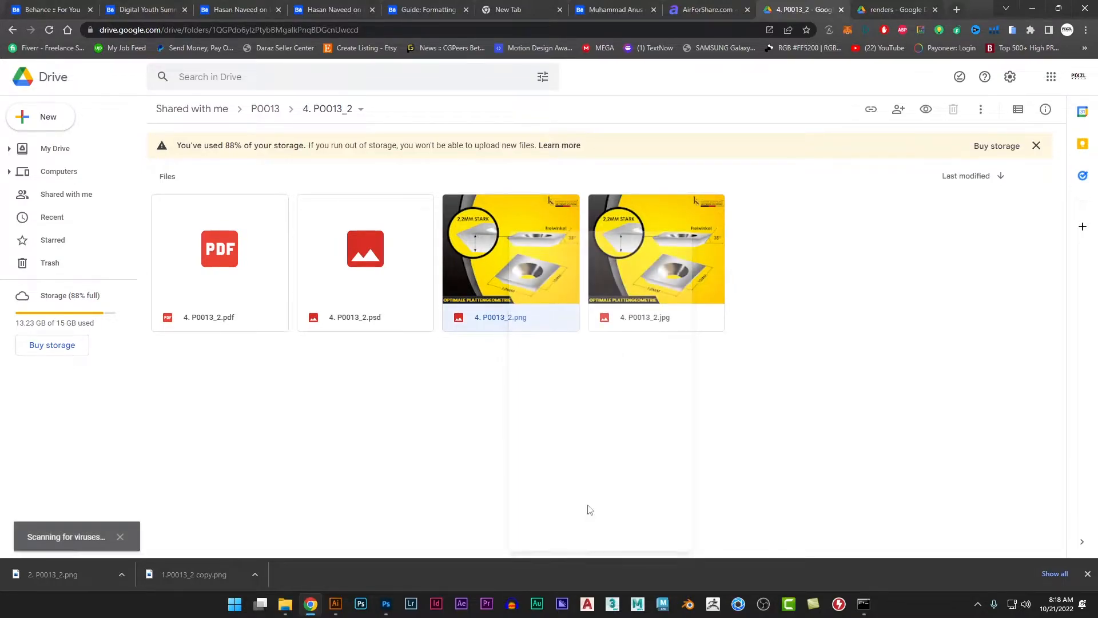
Download 5. P0013_2.png and 6. P0013_2.png from their subfolders
{"action": "left_click", "coordinate": [266, 112]}
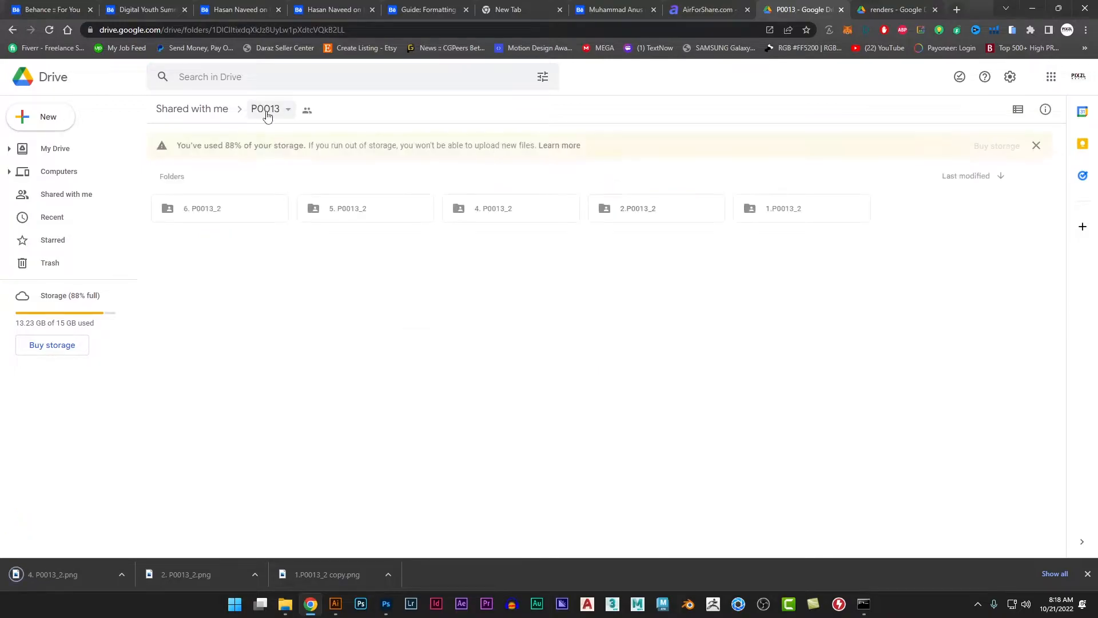
{"action": "double_click", "coordinate": [345, 212]}
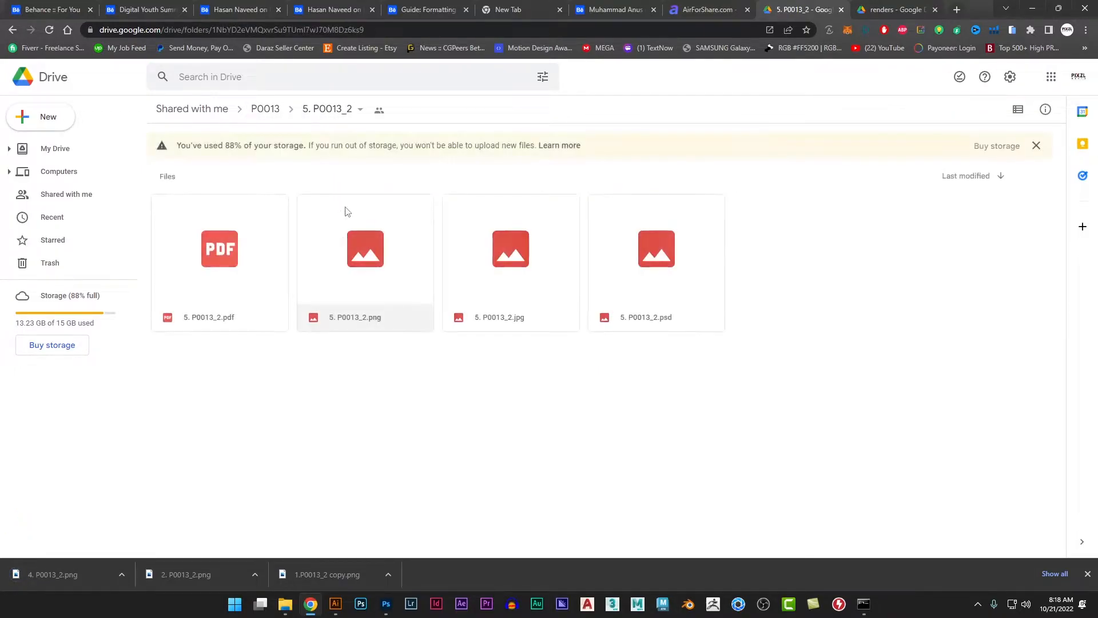
{"action": "right_click", "coordinate": [376, 240]}
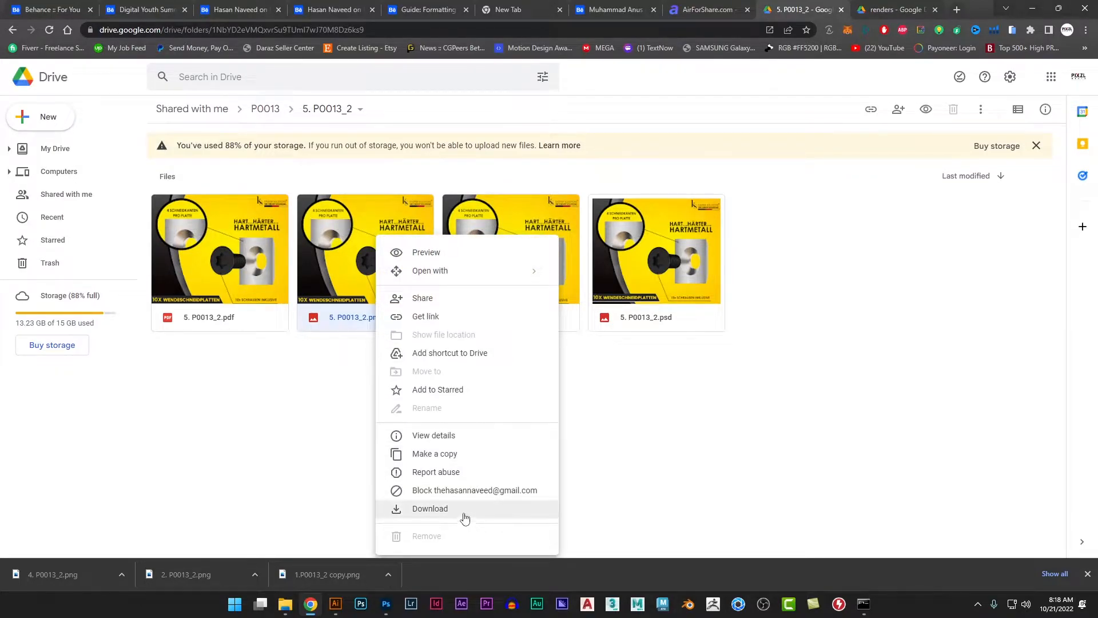
{"action": "left_click", "coordinate": [465, 509]}
{"action": "left_click", "coordinate": [274, 111]}
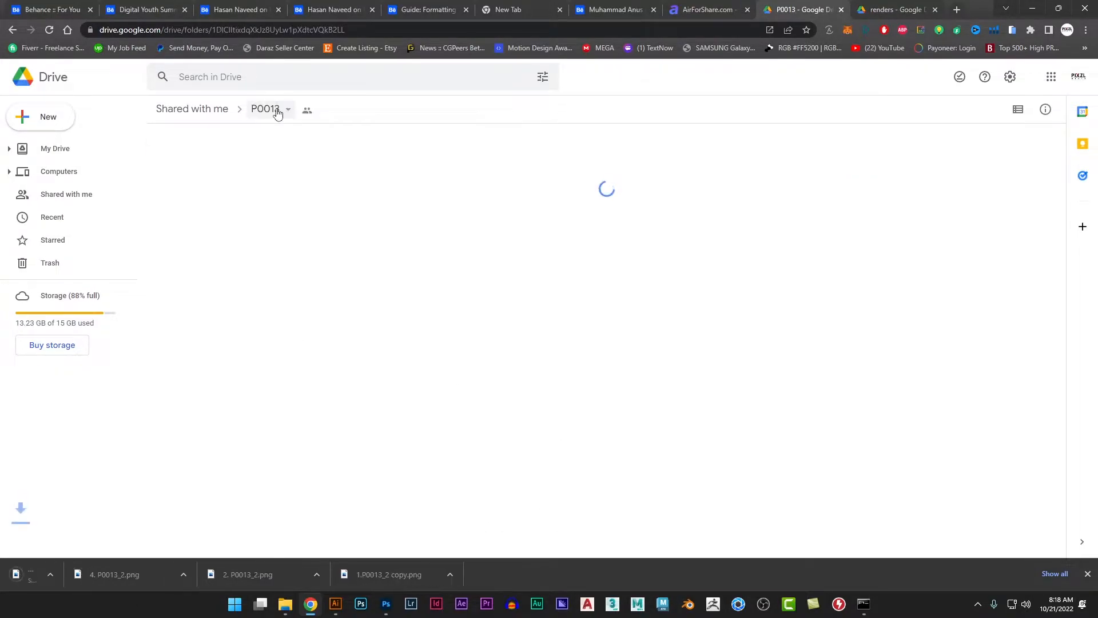
{"action": "double_click", "coordinate": [229, 208]}
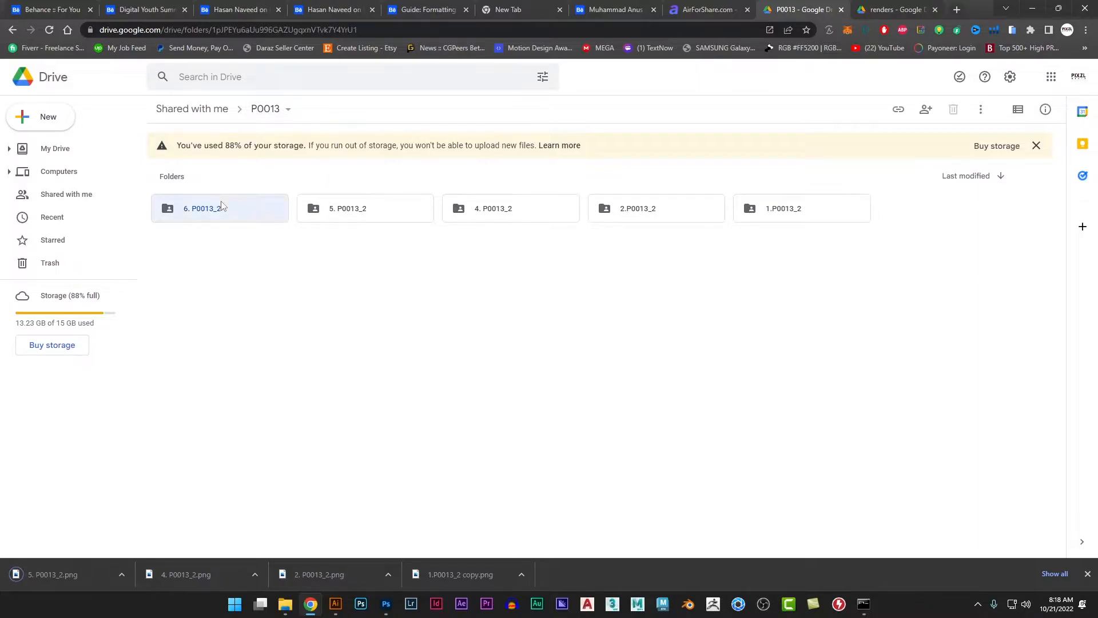
{"action": "right_click", "coordinate": [367, 236]}
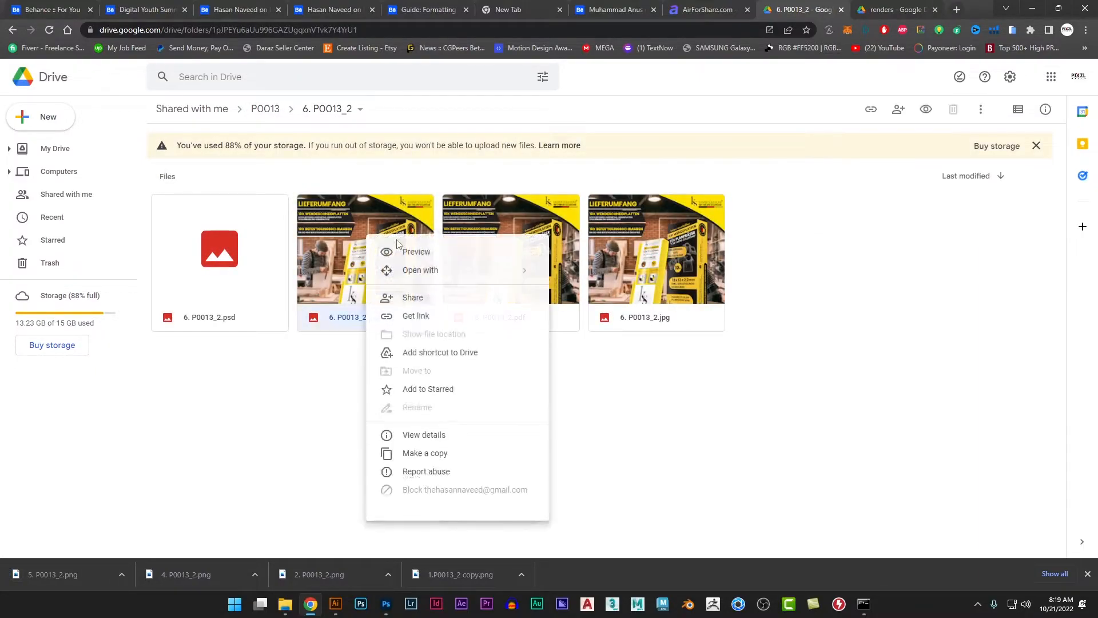
{"action": "left_click", "coordinate": [445, 514]}
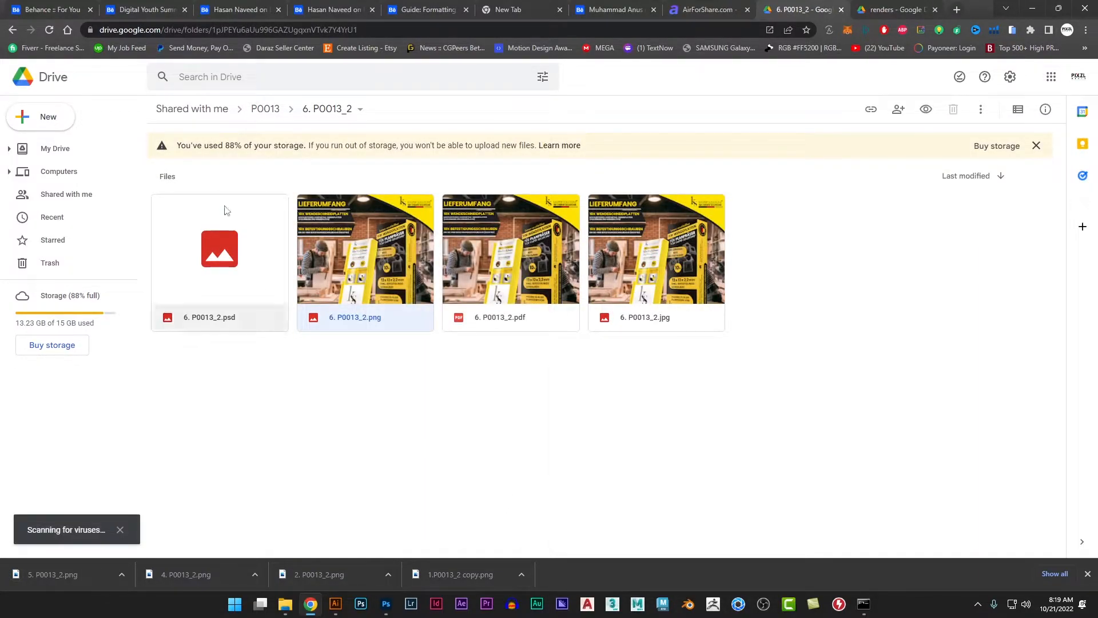
{"action": "left_click", "coordinate": [270, 109]}
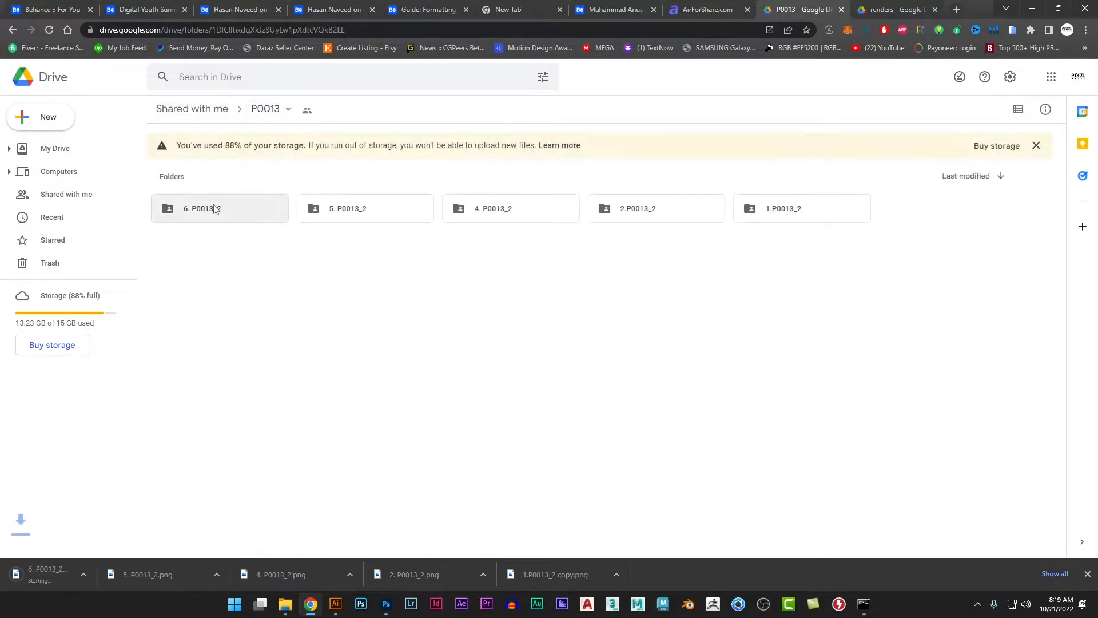
In the renders folder, download big2.162.png and big2.57.png together as a zip
{"action": "left_click", "coordinate": [883, 9]}
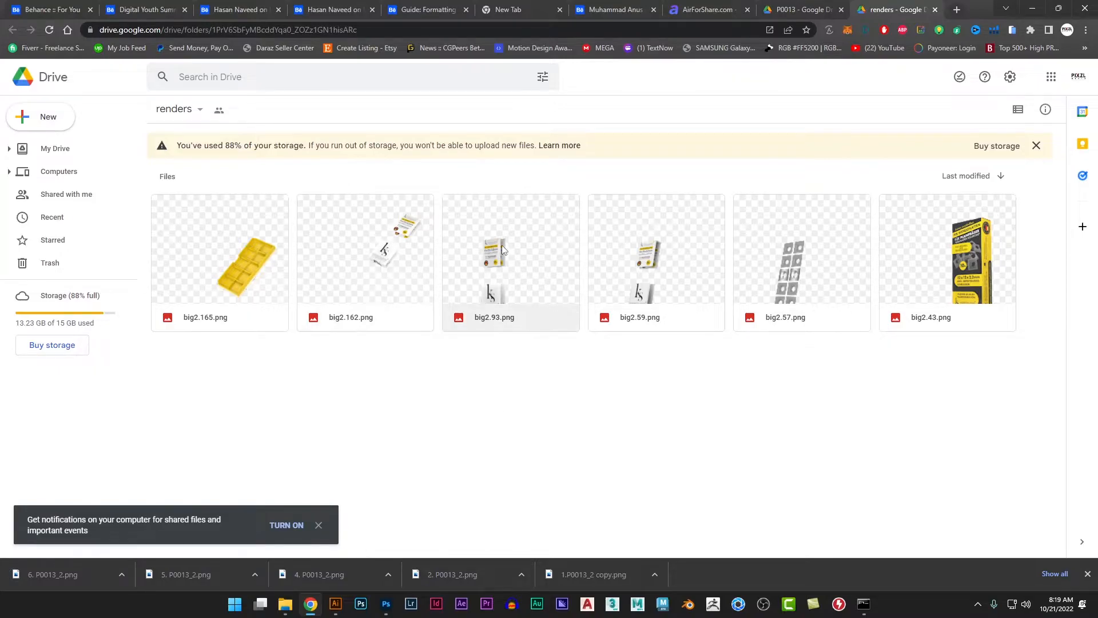
{"action": "left_click", "coordinate": [366, 258]}
{"action": "left_click", "coordinate": [801, 258], "text": "ctrl"}
{"action": "right_click", "coordinate": [801, 255]}
{"action": "left_click", "coordinate": [881, 420]}
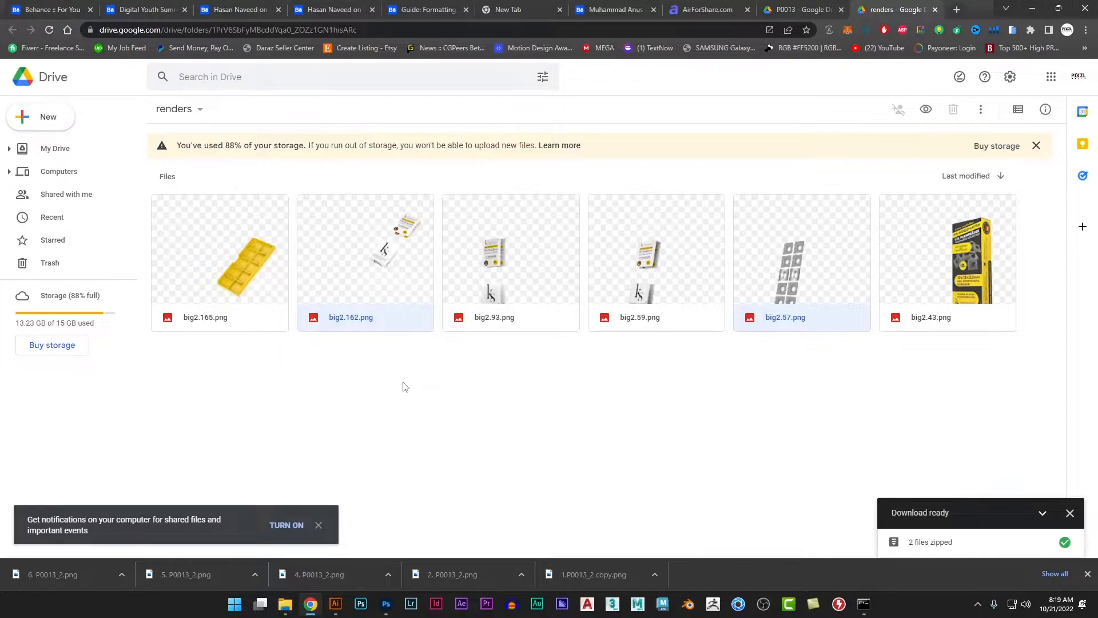
{"action": "left_click", "coordinate": [405, 386]}
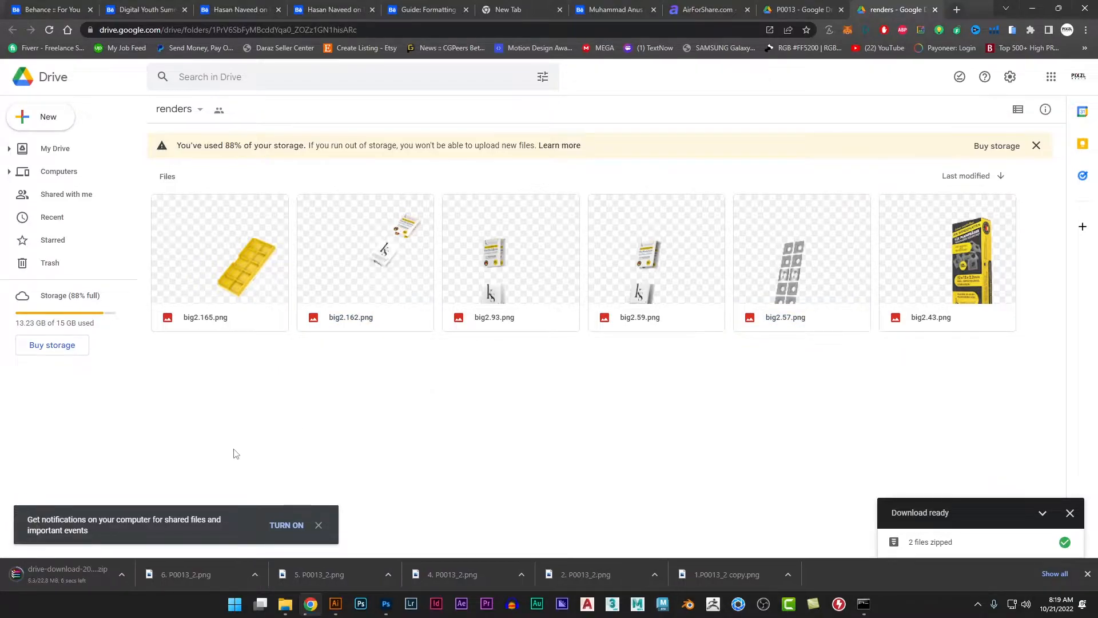
{"action": "mouse_move", "coordinate": [285, 604]}
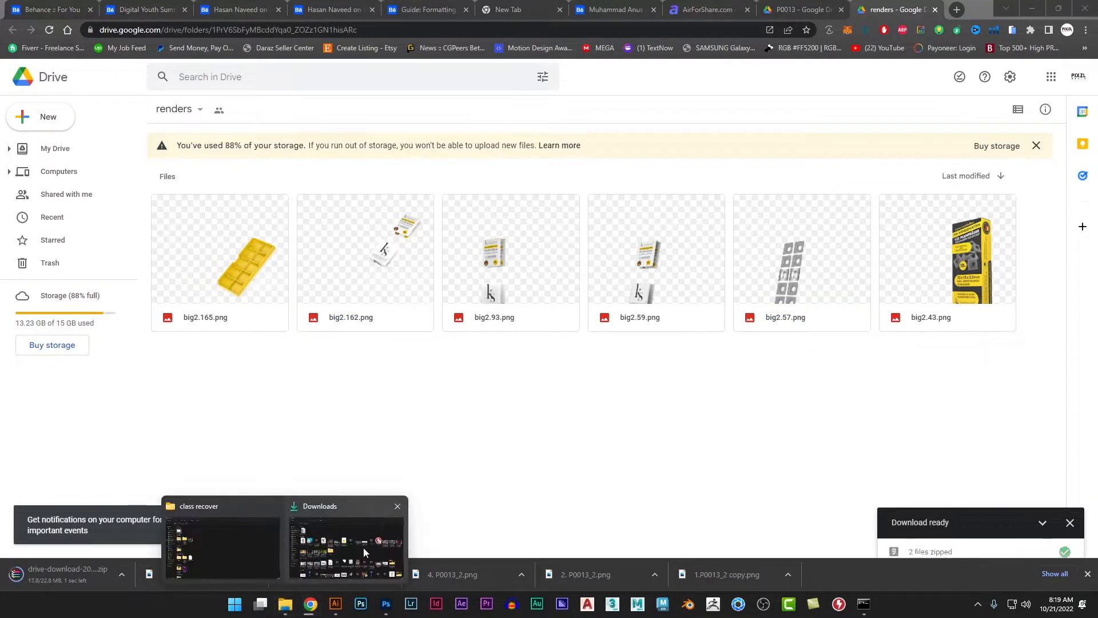
{"action": "left_click", "coordinate": [364, 552]}
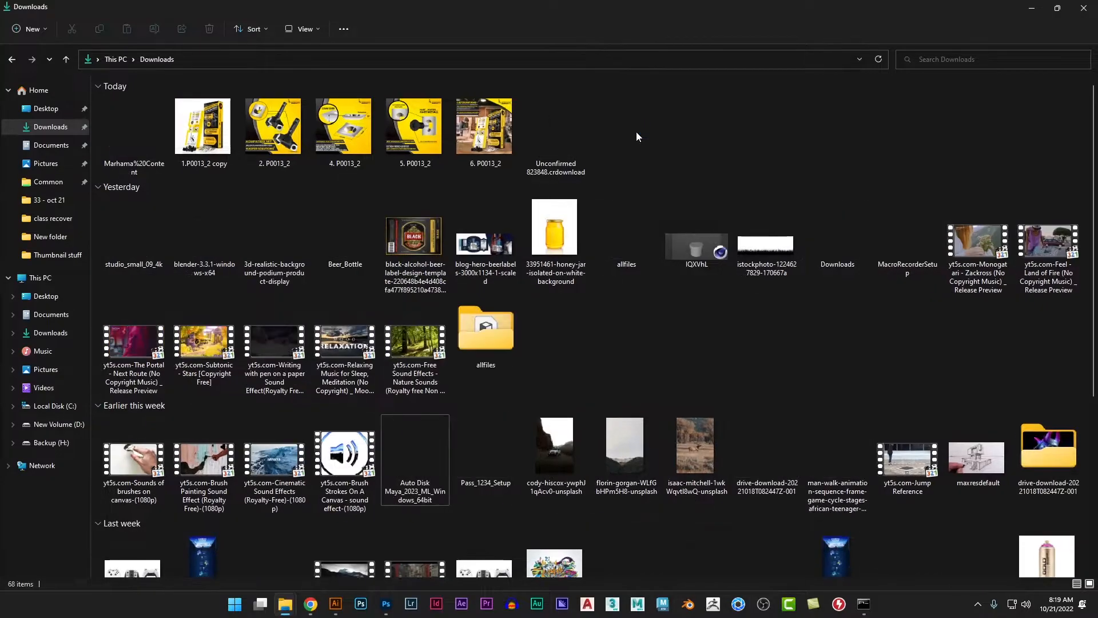
Extract the drive-download zip into its own folder in Downloads, then delete the zip
{"action": "scroll", "coordinate": [636, 131], "scroll_direction": "up", "scroll_amount": 5, "text": "ctrl"}
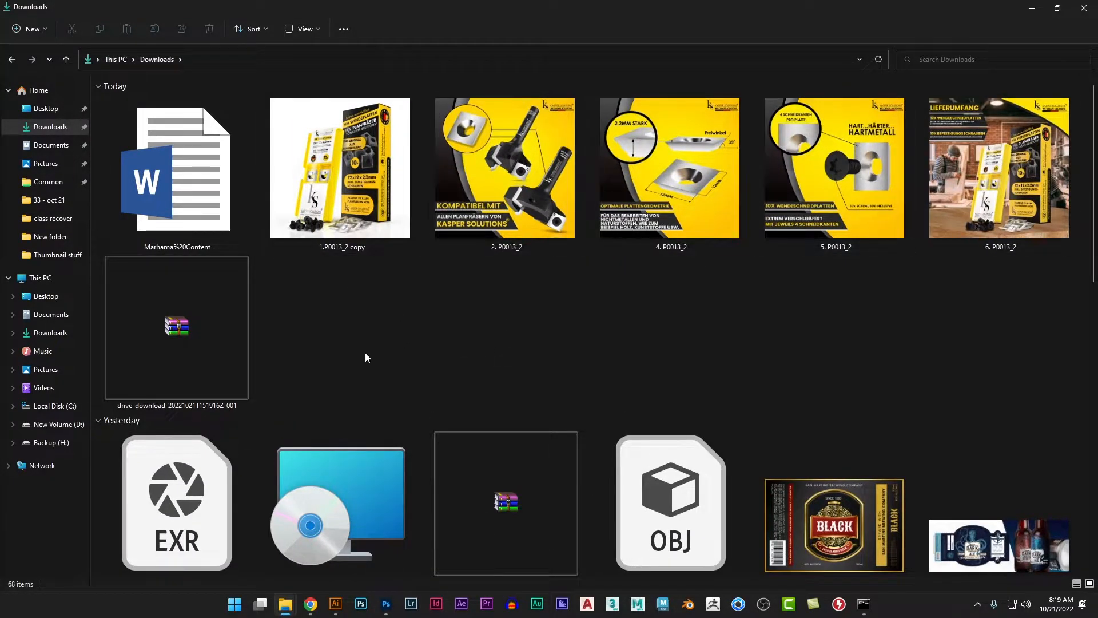
{"action": "right_click", "coordinate": [205, 334]}
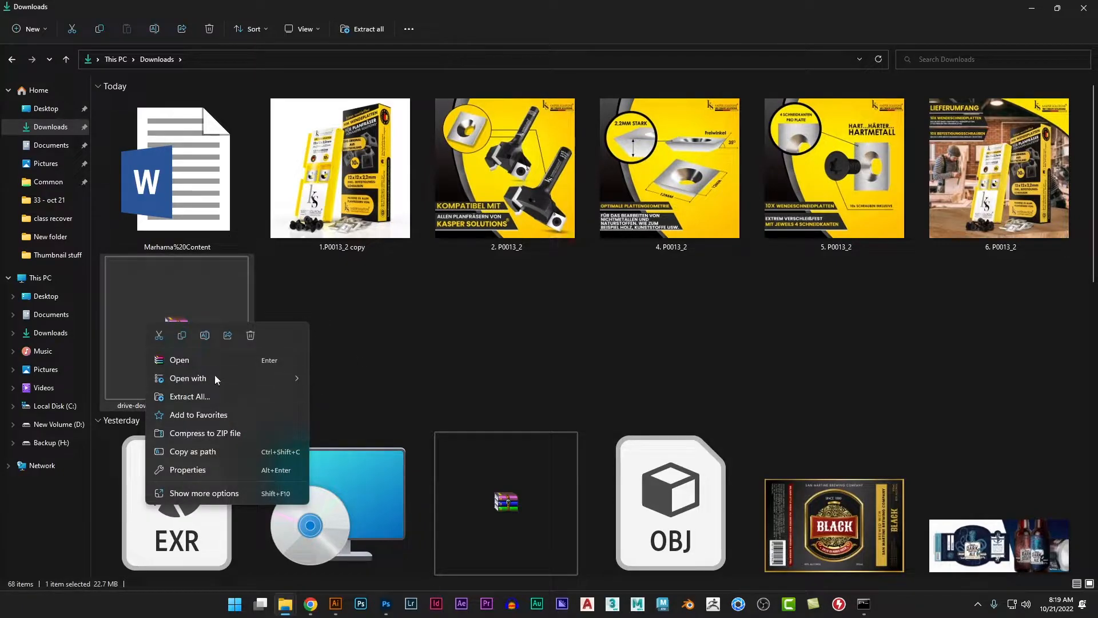
{"action": "left_click", "coordinate": [238, 493]}
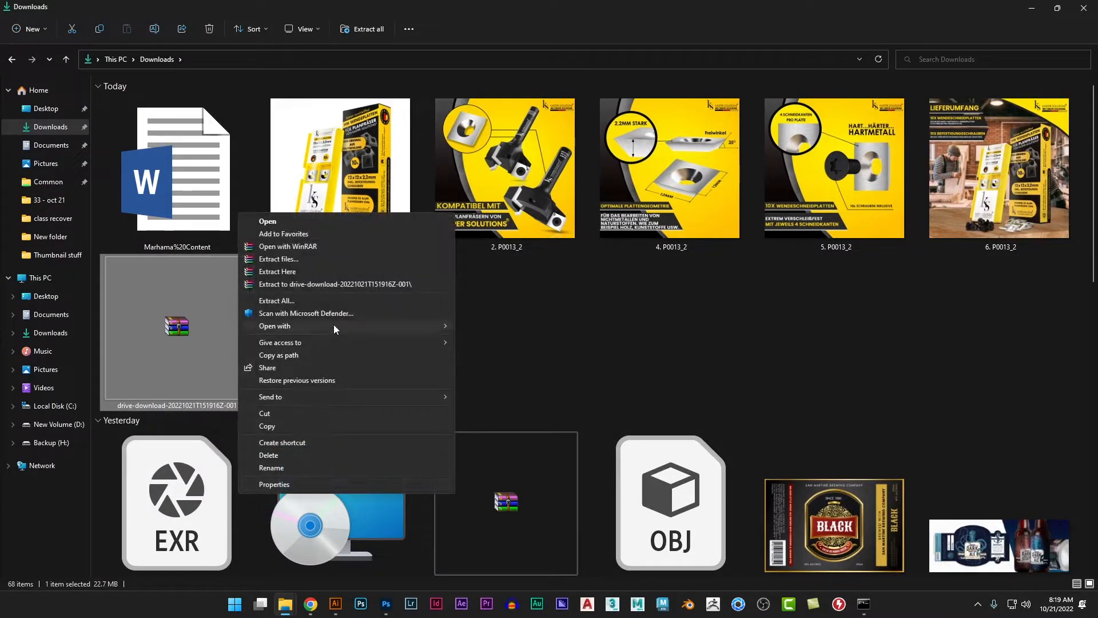
{"action": "left_click", "coordinate": [340, 284]}
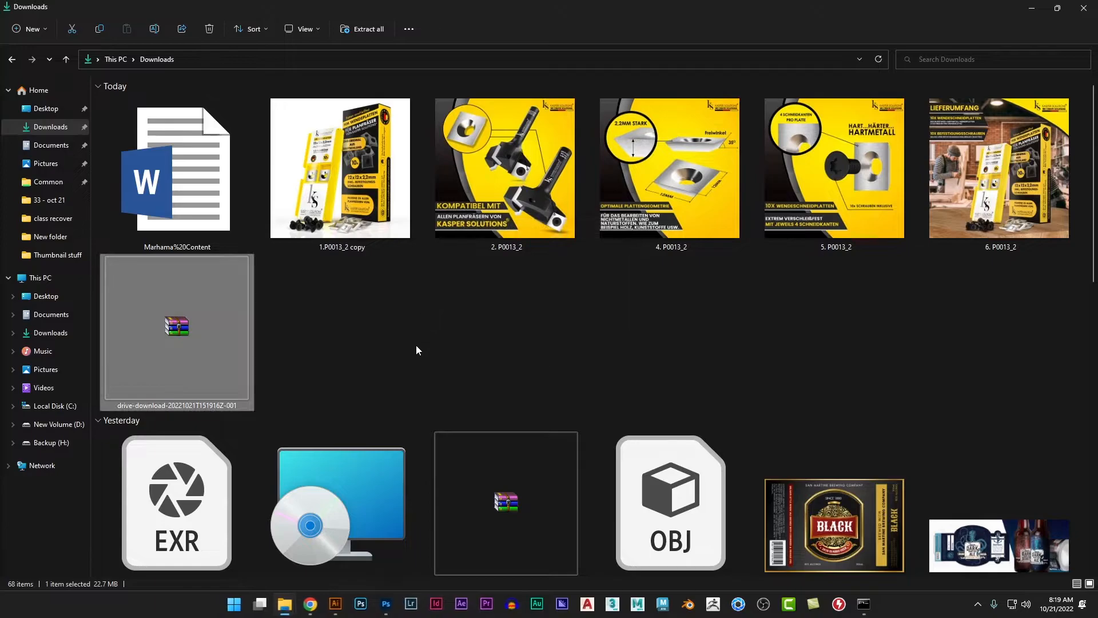
{"action": "right_click", "coordinate": [163, 322]}
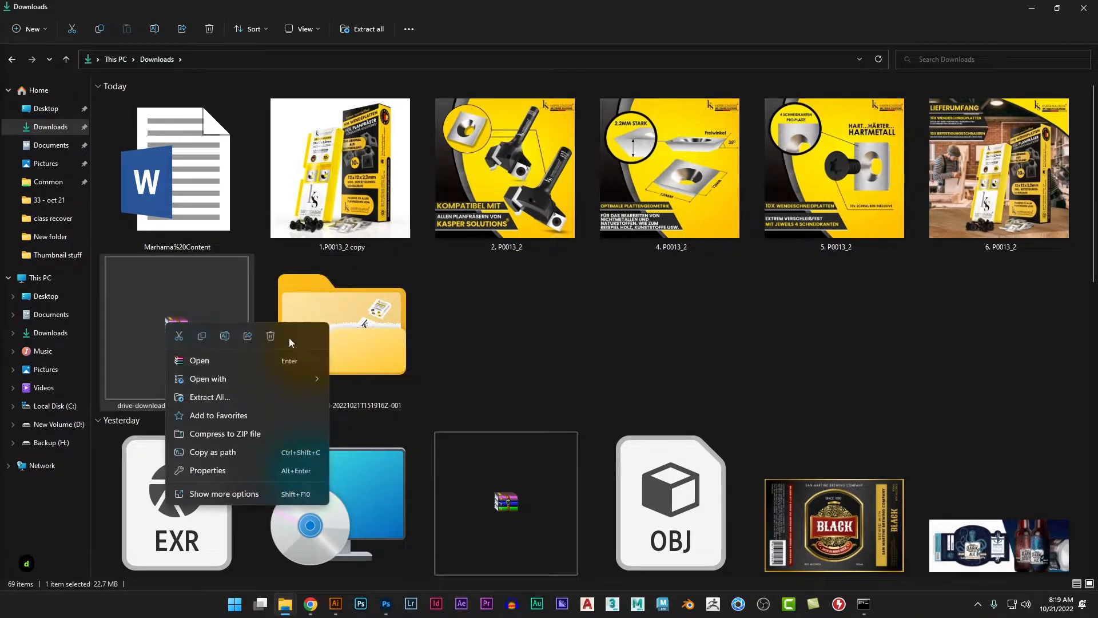
{"action": "left_click", "coordinate": [269, 338]}
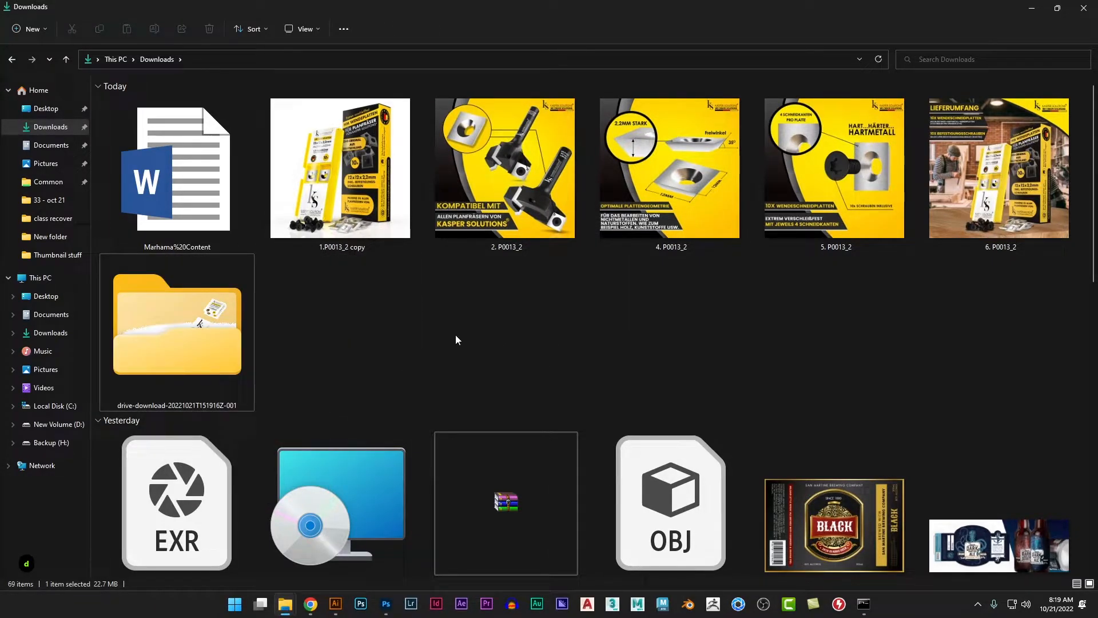
{"action": "left_click", "coordinate": [388, 195]}
Open 1.P0013_2 copy, set Photos as the always-used app for PNGs, and browse
{"action": "double_click", "coordinate": [388, 196]}
{"action": "left_click", "coordinate": [455, 398]}
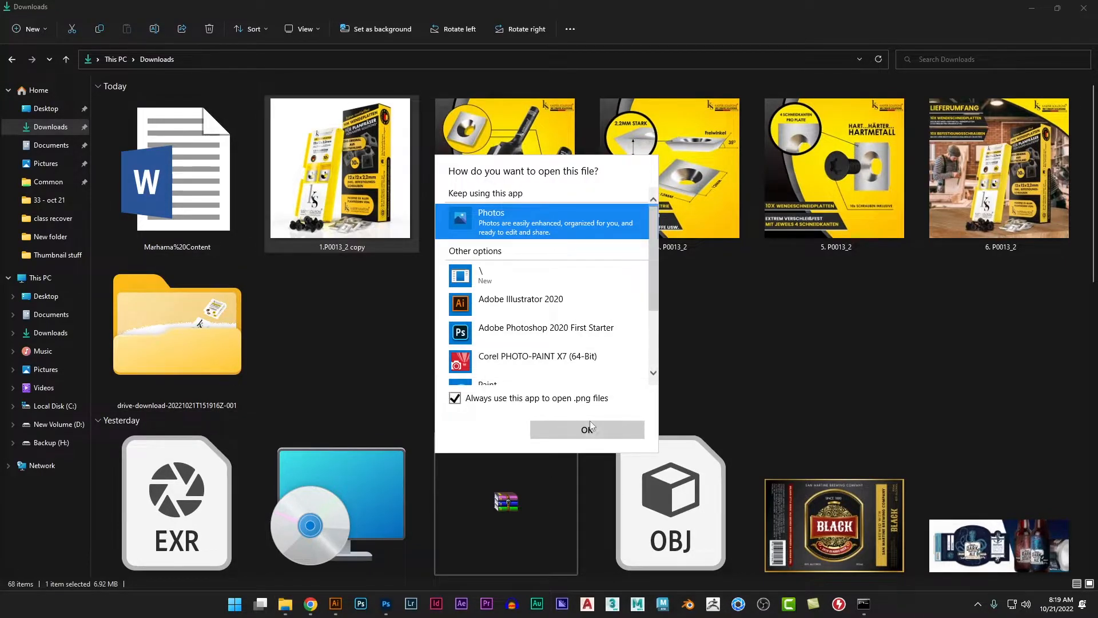
{"action": "left_click", "coordinate": [589, 421]}
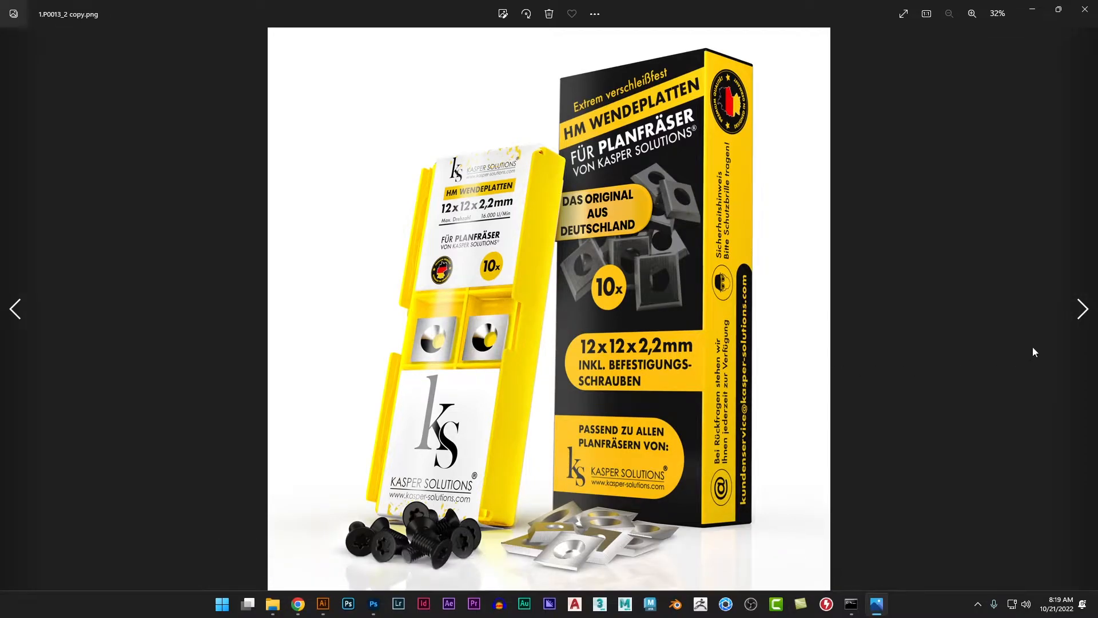
{"action": "left_click", "coordinate": [1082, 309]}
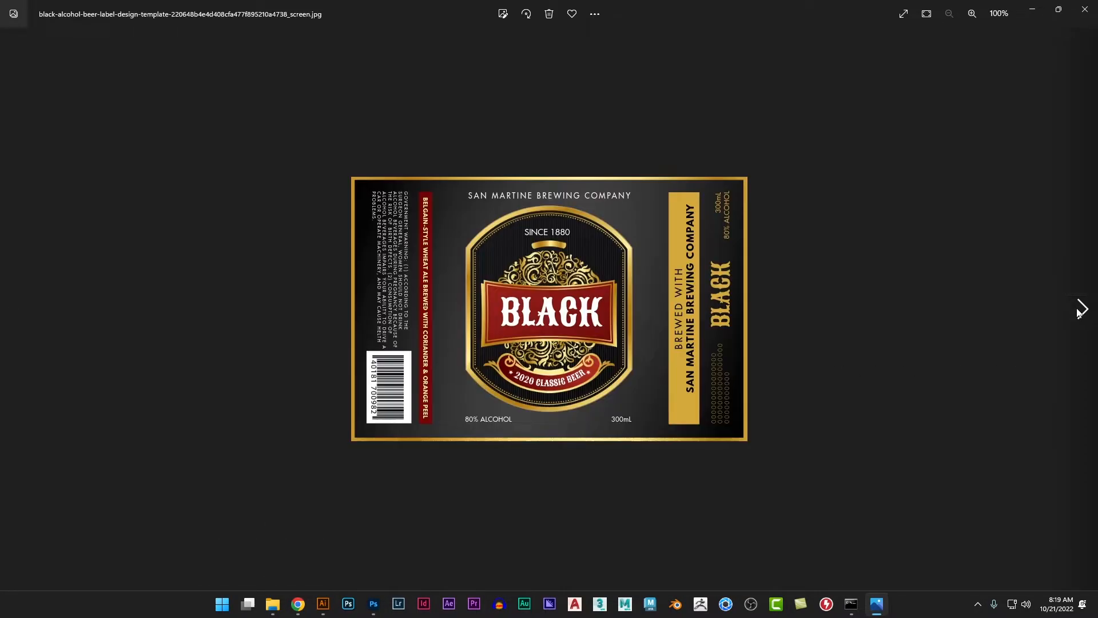
{"action": "key", "text": "ctrl+w"}
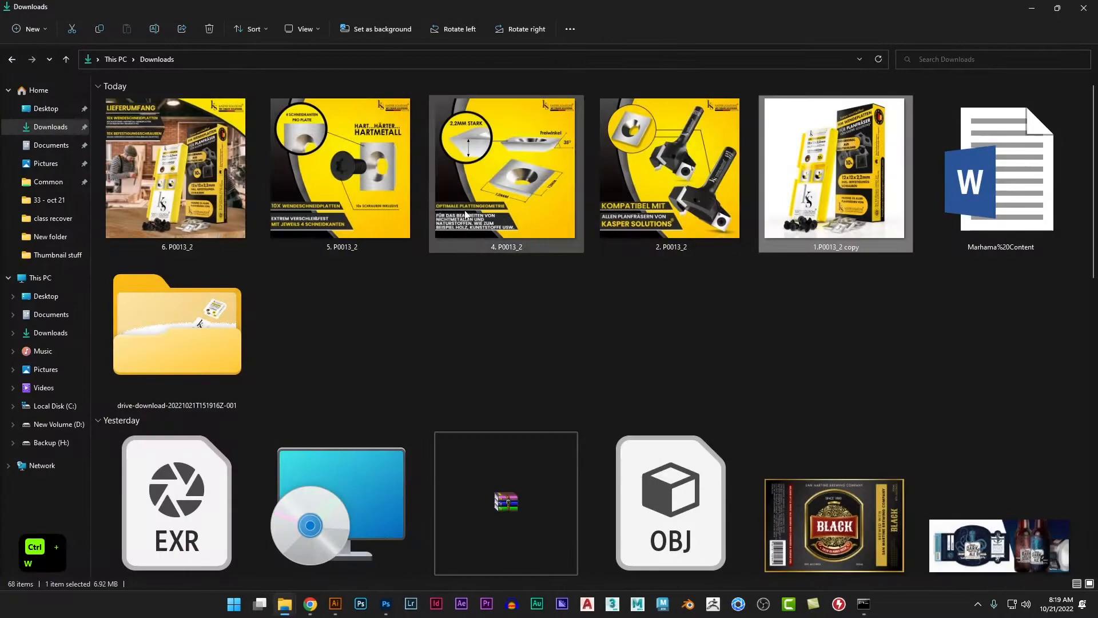
{"action": "left_click", "coordinate": [343, 160]}
{"action": "key", "text": "ctrl+w"}
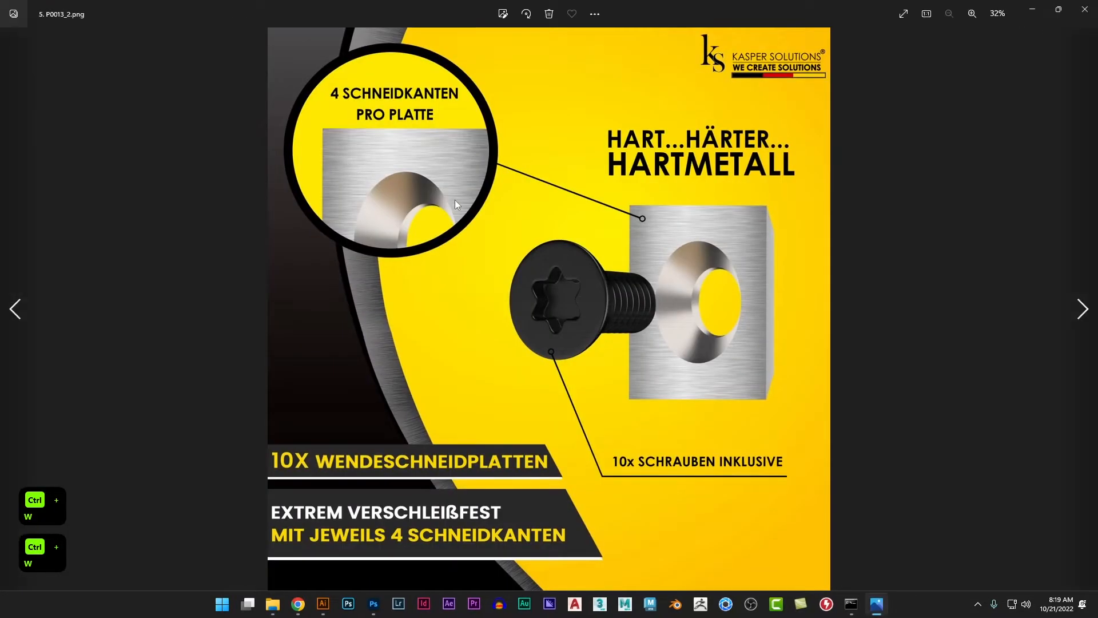
Page through the 2., 4., 5. and 6. P0013_2 images in Photos, then close it
{"action": "double_click", "coordinate": [818, 183]}
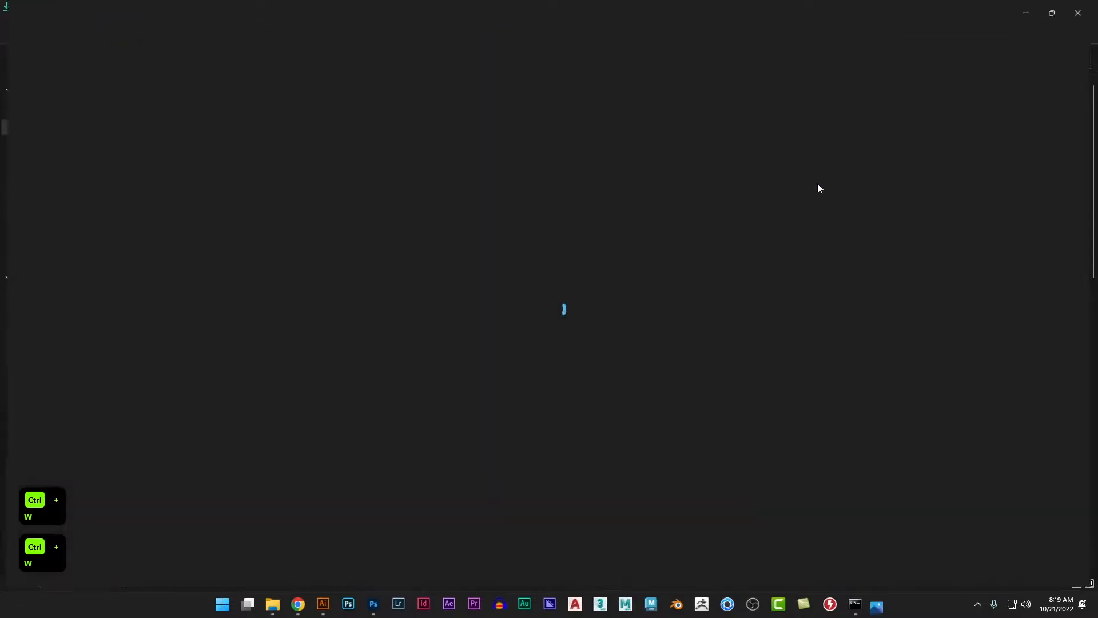
{"action": "key", "text": "ctrl+w"}
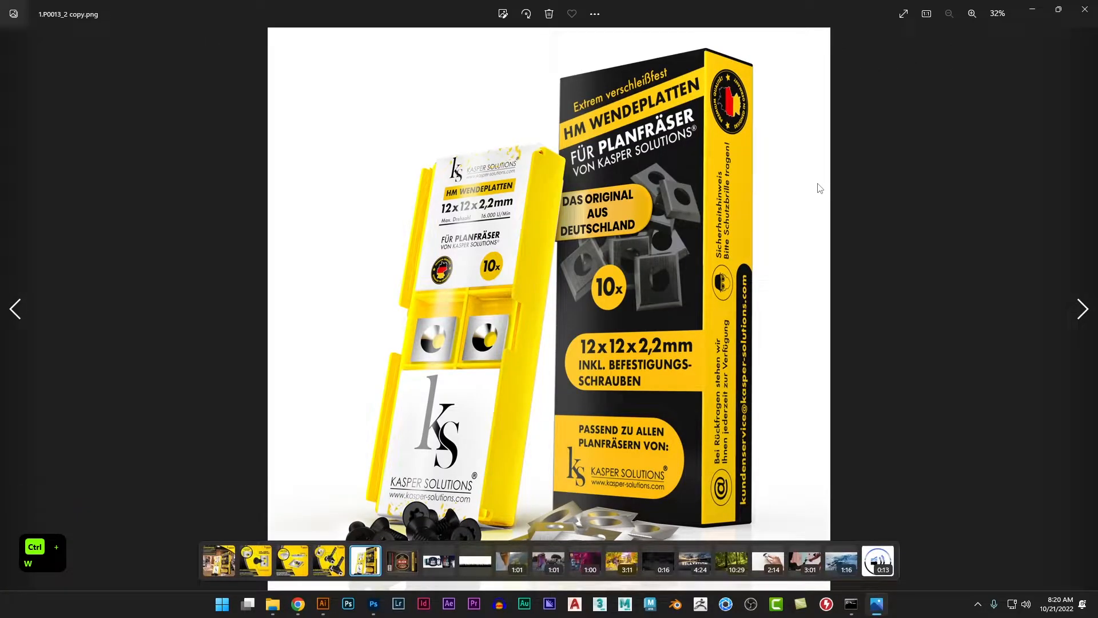
{"action": "double_click", "coordinate": [681, 203]}
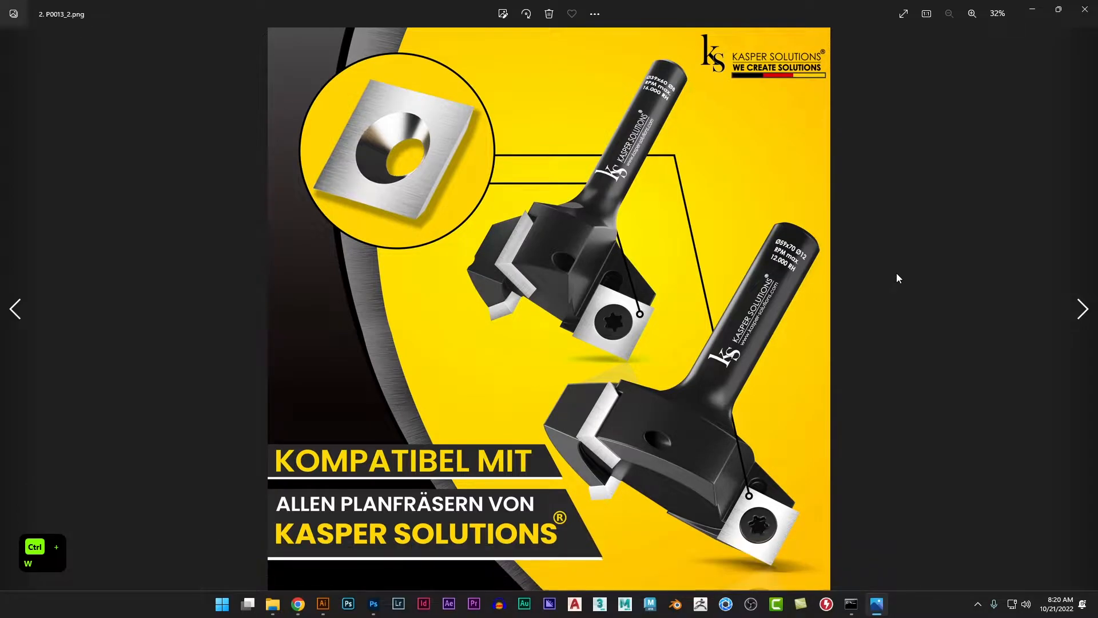
{"action": "left_click", "coordinate": [19, 309]}
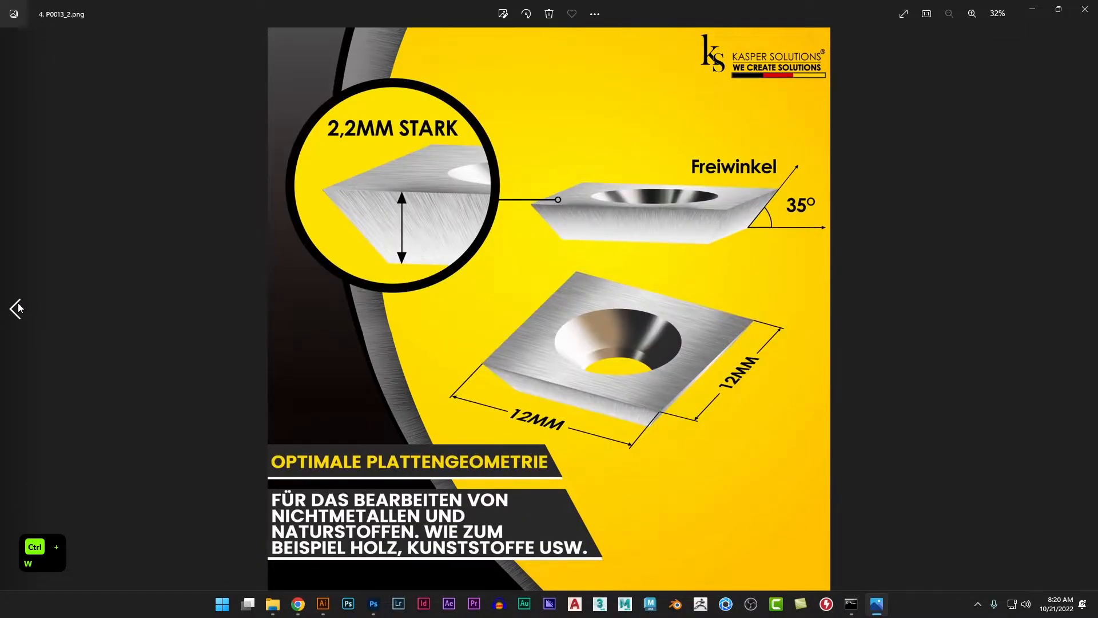
{"action": "left_click", "coordinate": [18, 307]}
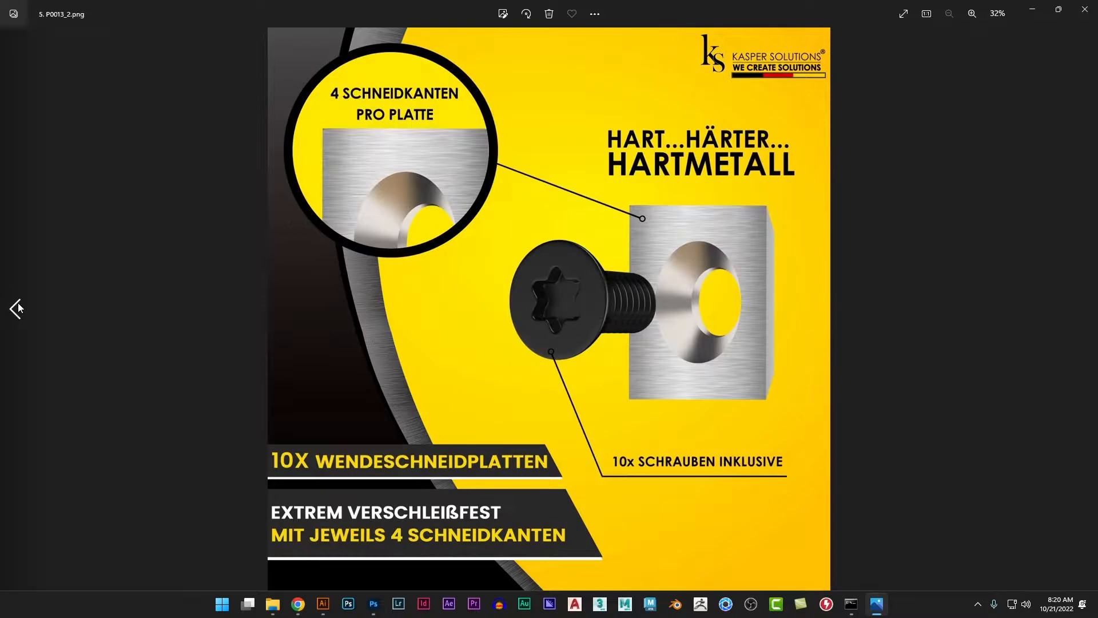
{"action": "left_click", "coordinate": [18, 308]}
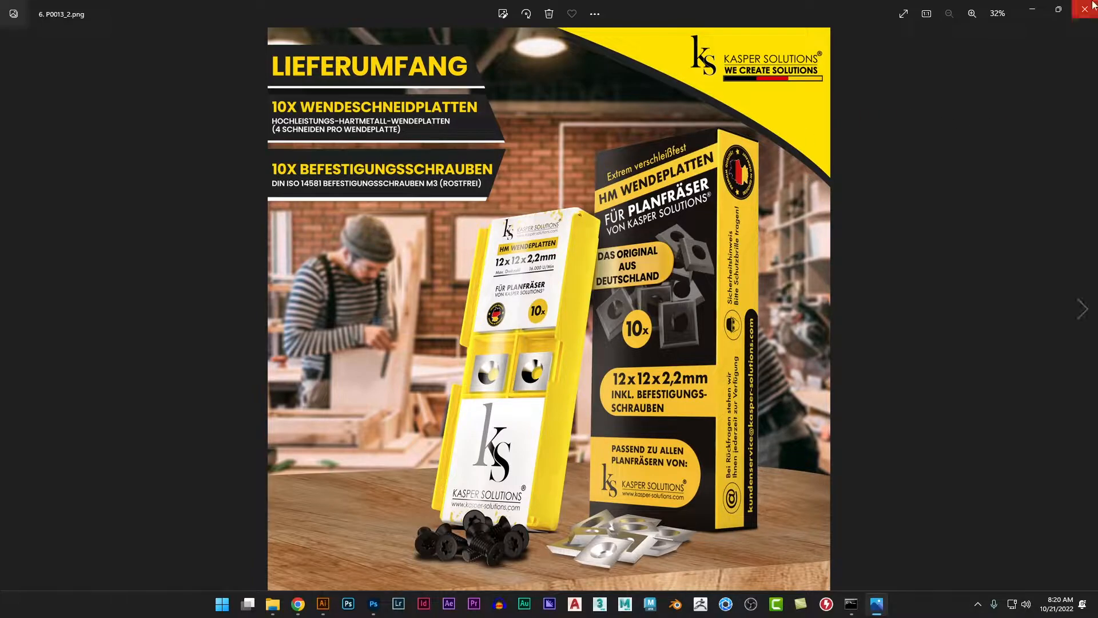
{"action": "key", "text": "ctrl+w"}
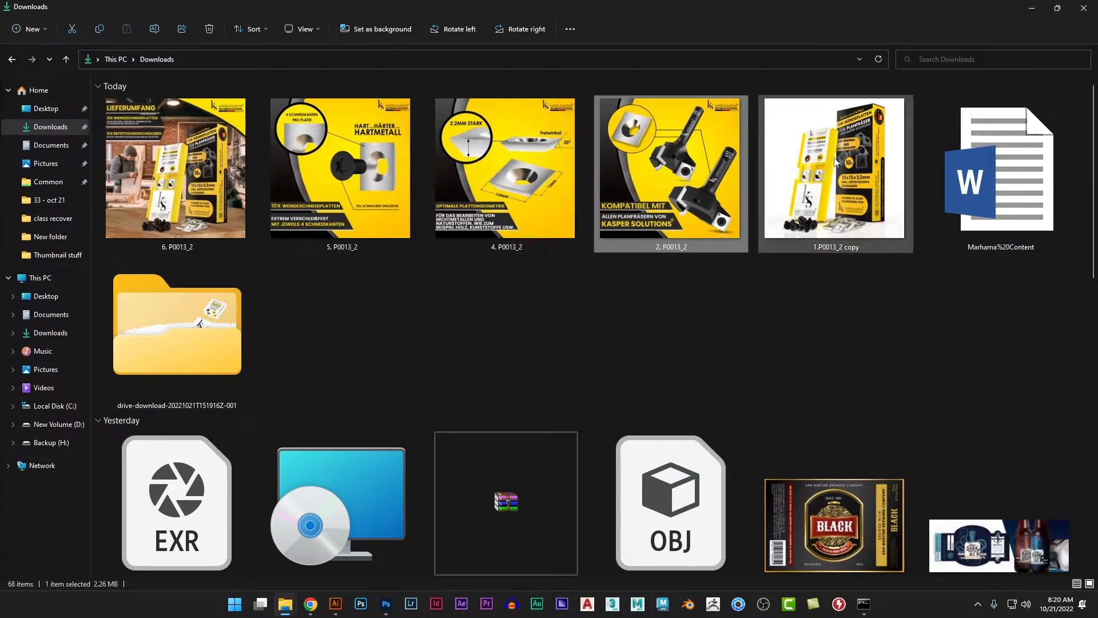
{"action": "left_click", "coordinate": [408, 330]}
Open the drive-download folder and view the big2.162 render up close in Photos
{"action": "double_click", "coordinate": [197, 337]}
{"action": "scroll", "coordinate": [343, 322], "scroll_direction": "up", "scroll_amount": 10}
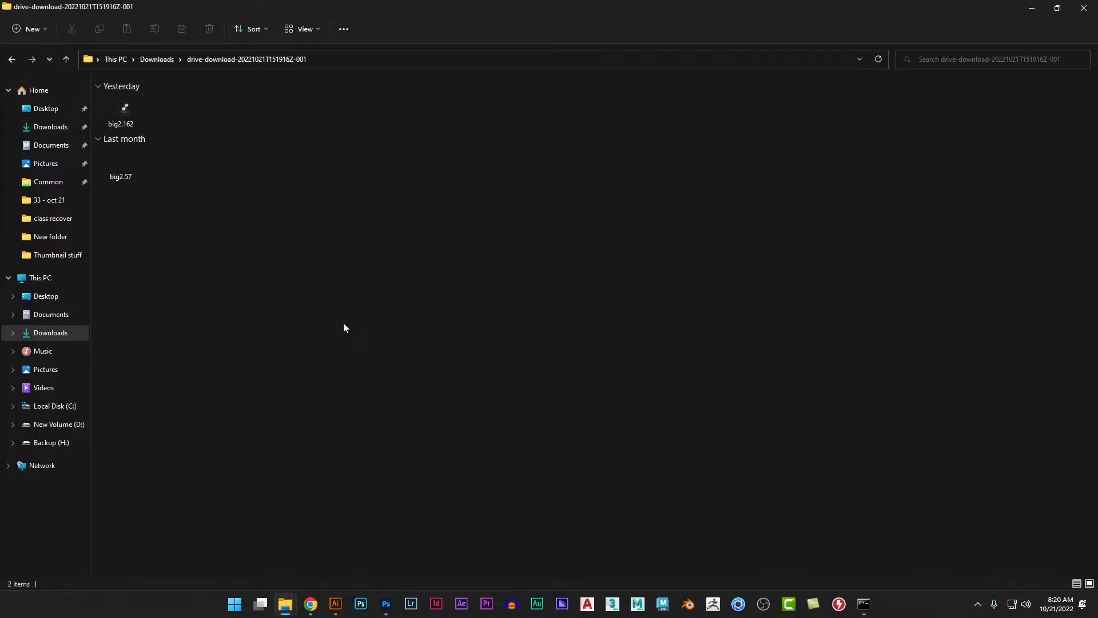
{"action": "double_click", "coordinate": [220, 137]}
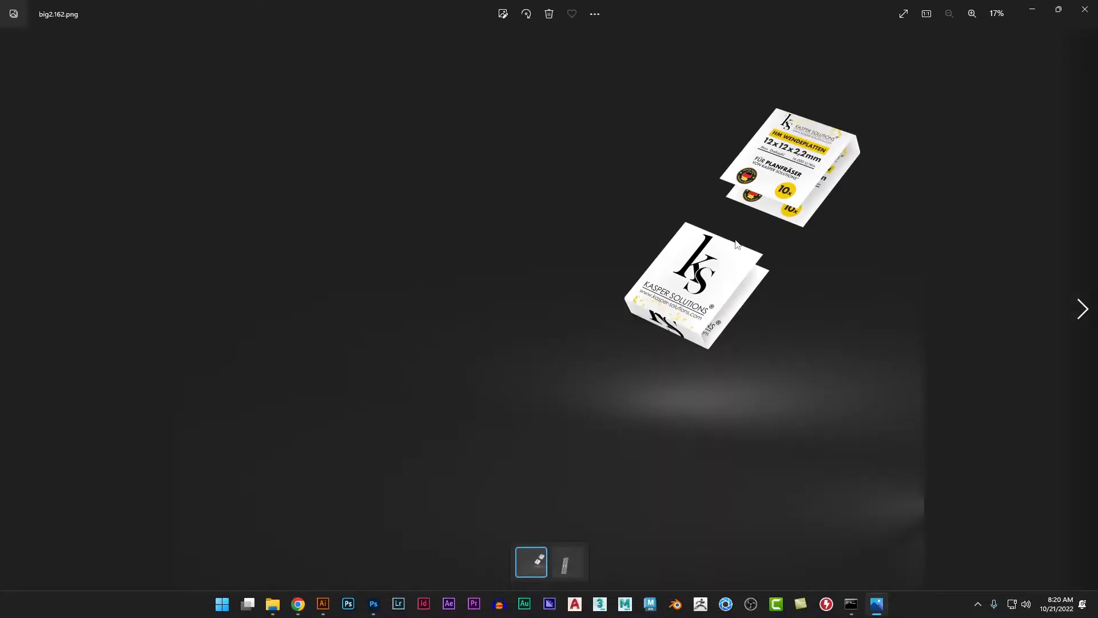
{"action": "scroll", "coordinate": [651, 231], "scroll_direction": "up", "scroll_amount": 3}
{"action": "scroll", "coordinate": [651, 231], "scroll_direction": "down", "scroll_amount": 2}
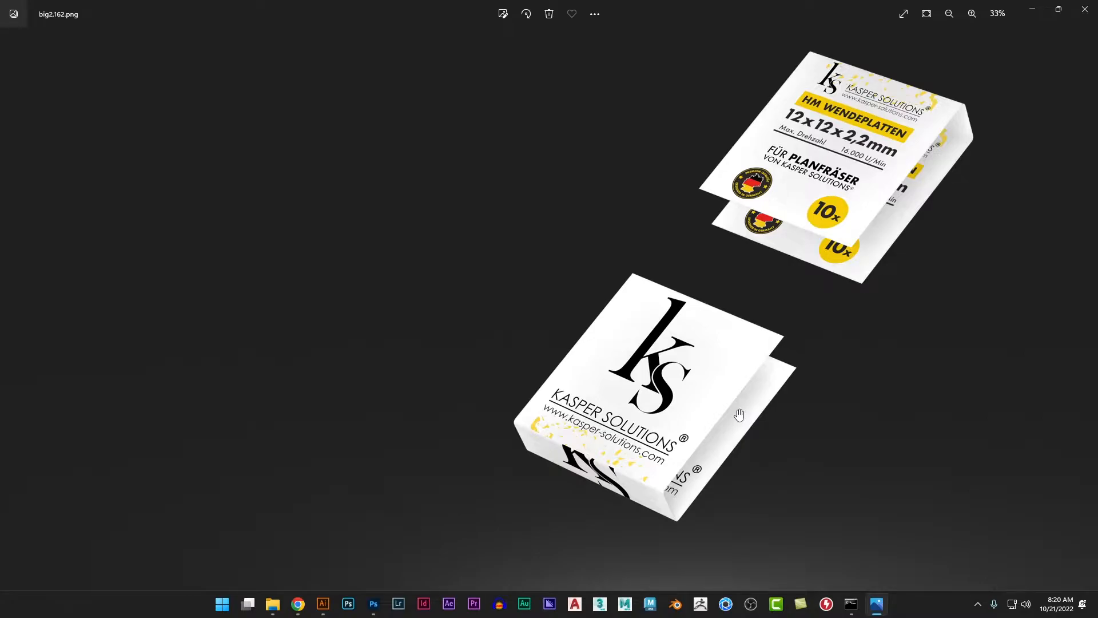
{"action": "key", "text": "ctrl+w"}
Zoom in on the big2.57 carbide-inserts render, then close the viewer
{"action": "double_click", "coordinate": [235, 281]}
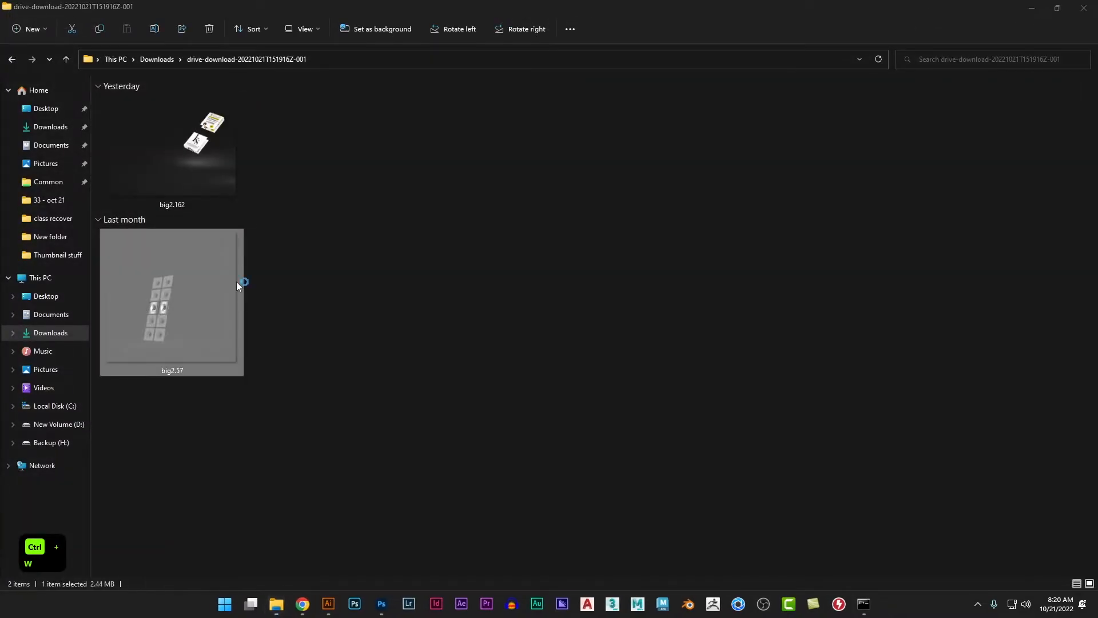
{"action": "scroll", "coordinate": [492, 394], "scroll_direction": "up", "scroll_amount": 3}
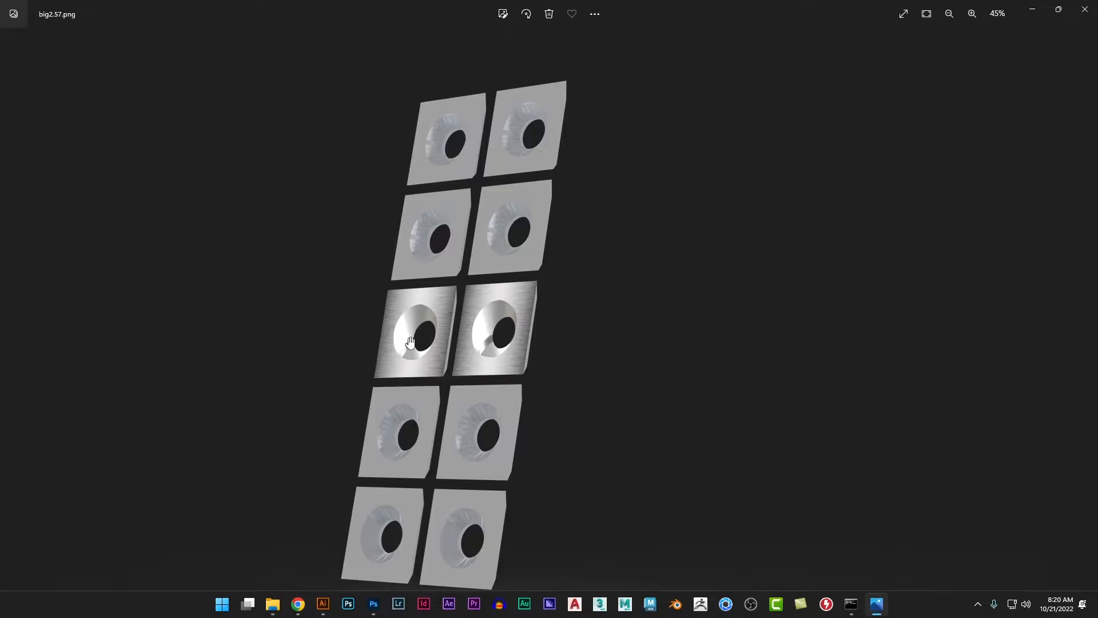
{"action": "key", "text": "ctrl+w"}
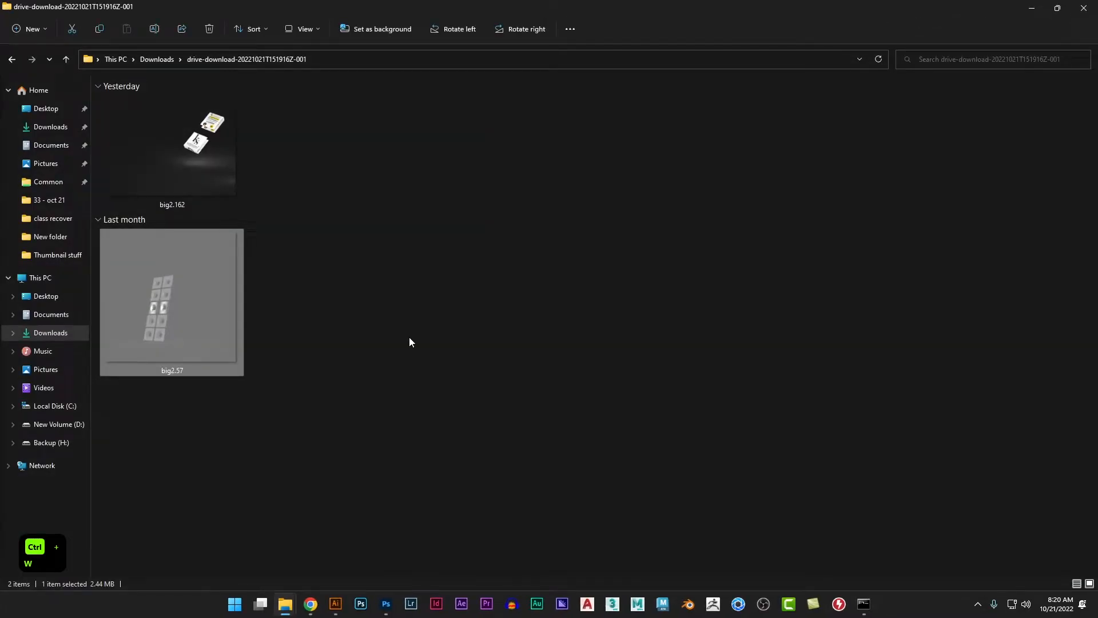
Back in Photoshop, discard the portrait Untitled-1 draft document
{"action": "left_click", "coordinate": [384, 611]}
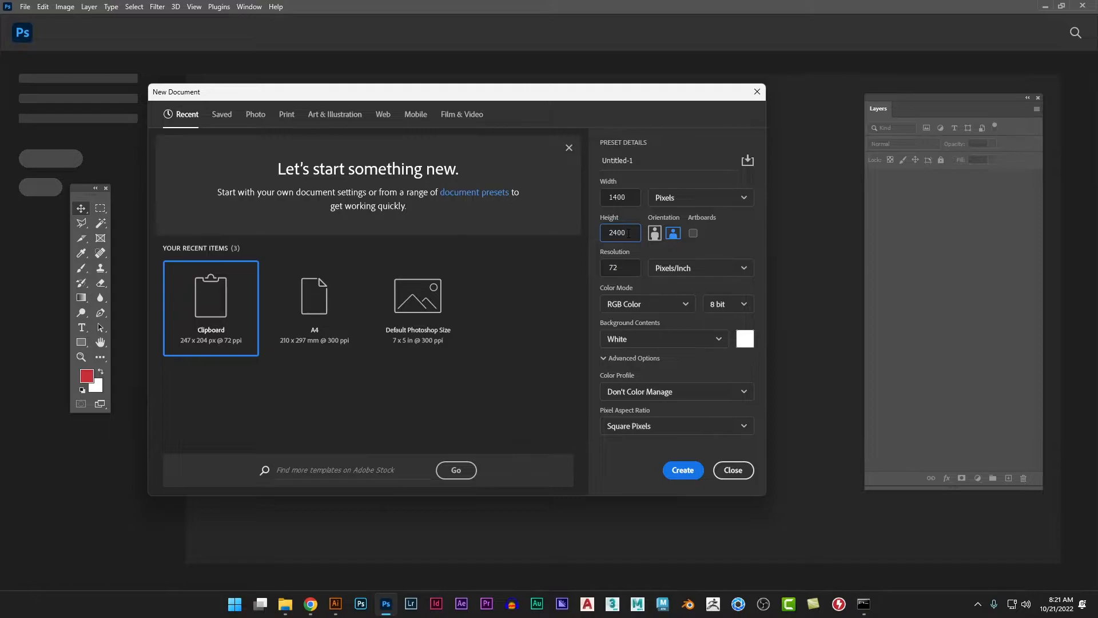
{"action": "left_click", "coordinate": [673, 475]}
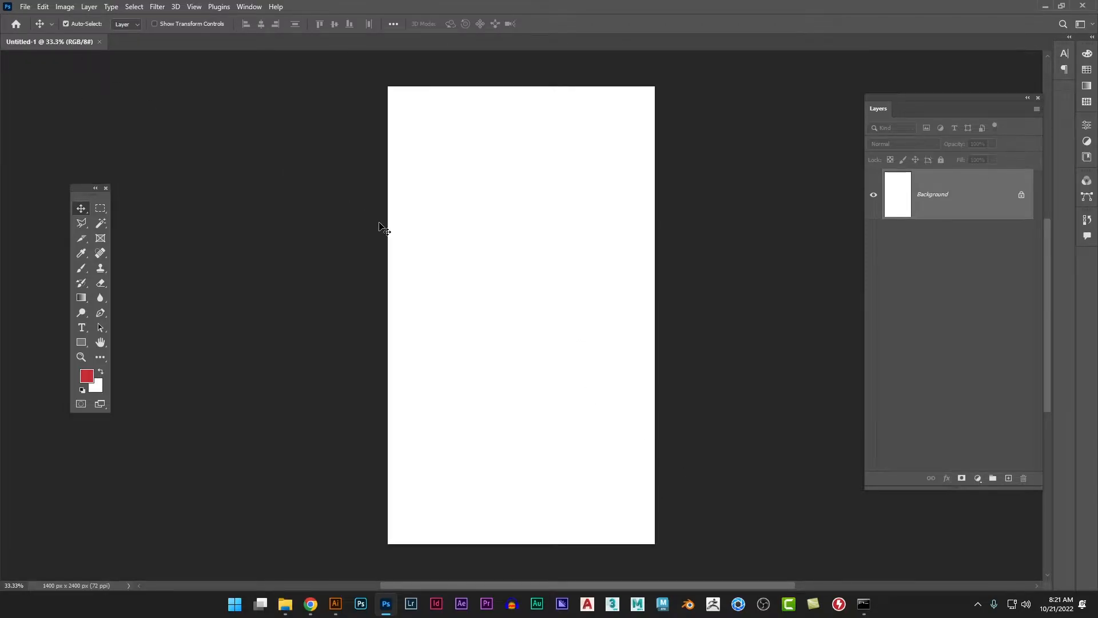
{"action": "key", "text": "ctrl+w"}
Create a new 2400 × 1400 px document, then bring the drive-download folder forward
{"action": "key", "text": "ctrl+n"}
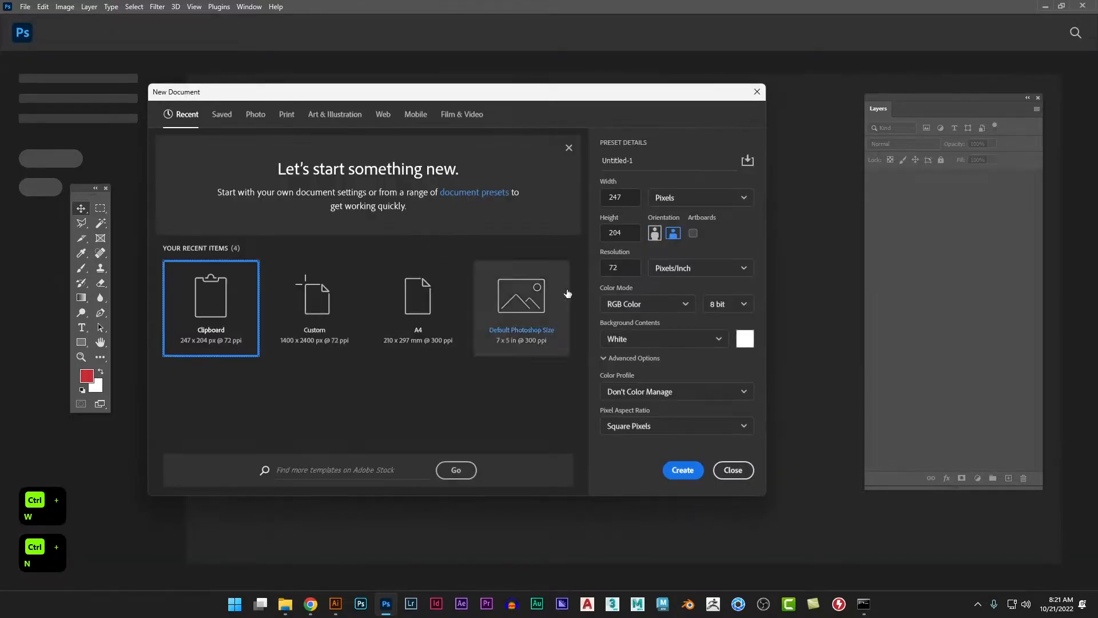
{"action": "double_click", "coordinate": [631, 199]}
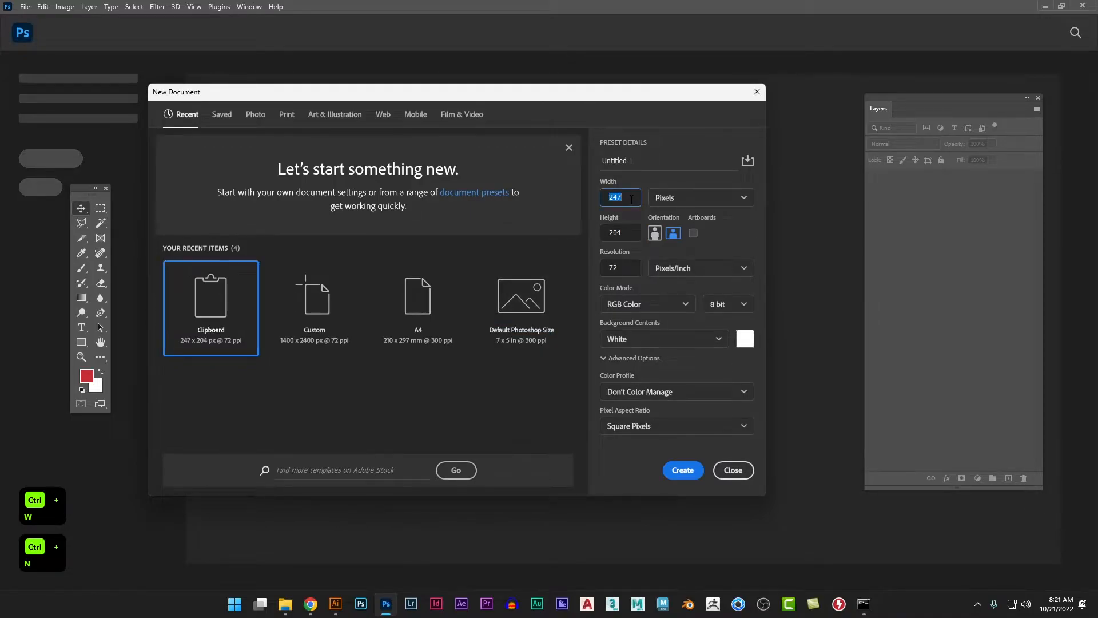
{"action": "type", "text": "2400"}
{"action": "key", "text": "Tab"}
{"action": "type", "text": "1400"}
{"action": "key", "text": "Return"}
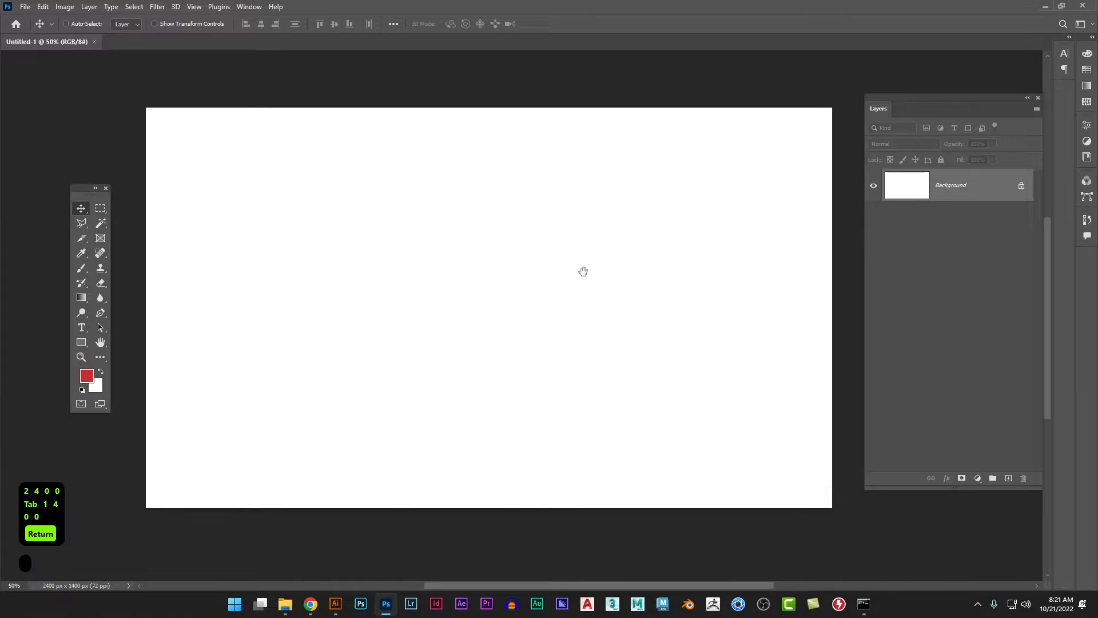
{"action": "mouse_move", "coordinate": [285, 605]}
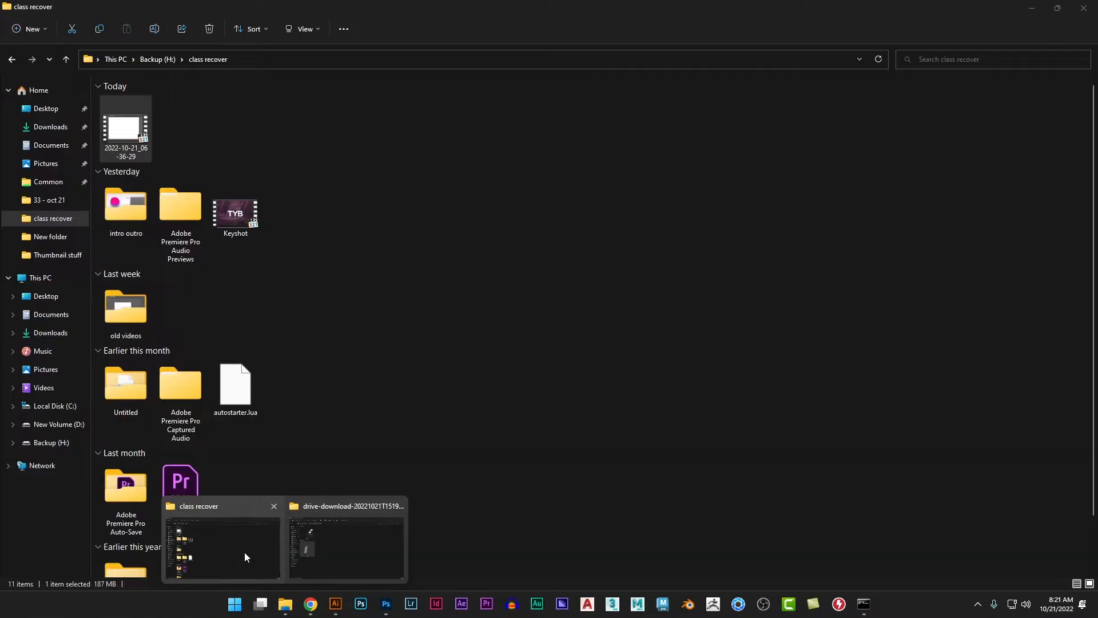
{"action": "left_click", "coordinate": [316, 552]}
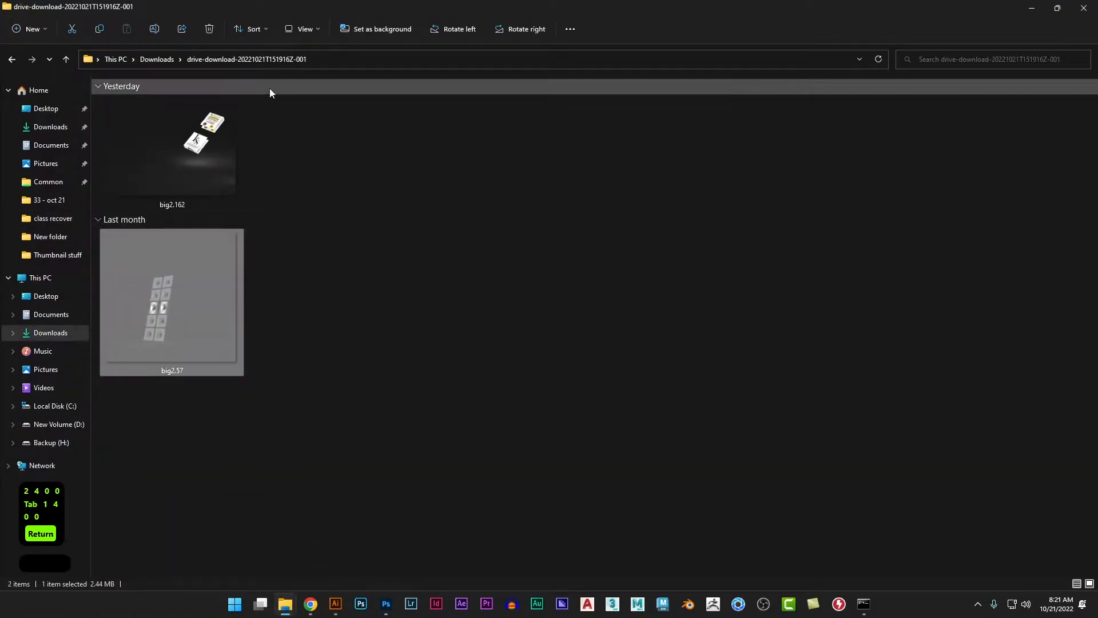
Move the five P0013 images from Downloads into the drive-download folder
{"action": "left_click", "coordinate": [157, 59]}
{"action": "left_click", "coordinate": [858, 168], "text": "shift"}
{"action": "key", "text": "ctrl+x"}
{"action": "double_click", "coordinate": [221, 335]}
{"action": "key", "text": "ctrl+v"}
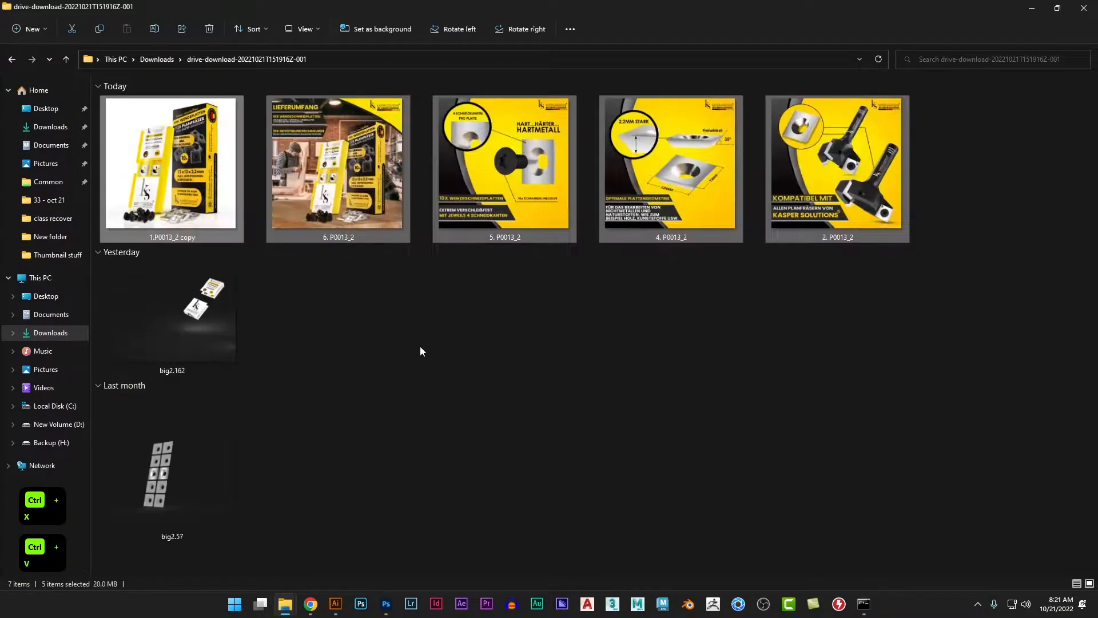
Drag 1.P0013_2 copy into the Untitled-1 banner and commit the placement
{"action": "left_click", "coordinate": [171, 166]}
{"action": "left_click_drag", "start_coordinate": [171, 166], "coordinate": [528, 341]}
{"action": "key", "text": "alt+Tab"}
{"action": "double_click", "coordinate": [571, 350]}
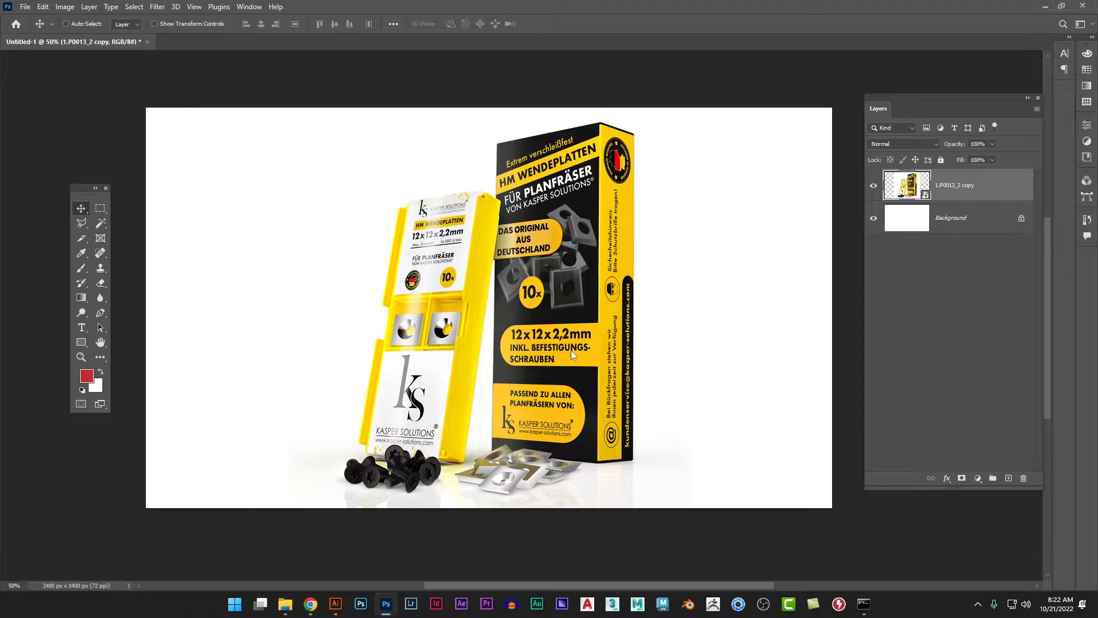
Zoom out on the banner and bring up the Windows Run prompt
{"action": "scroll", "coordinate": [544, 351], "scroll_direction": "down", "scroll_amount": 4}
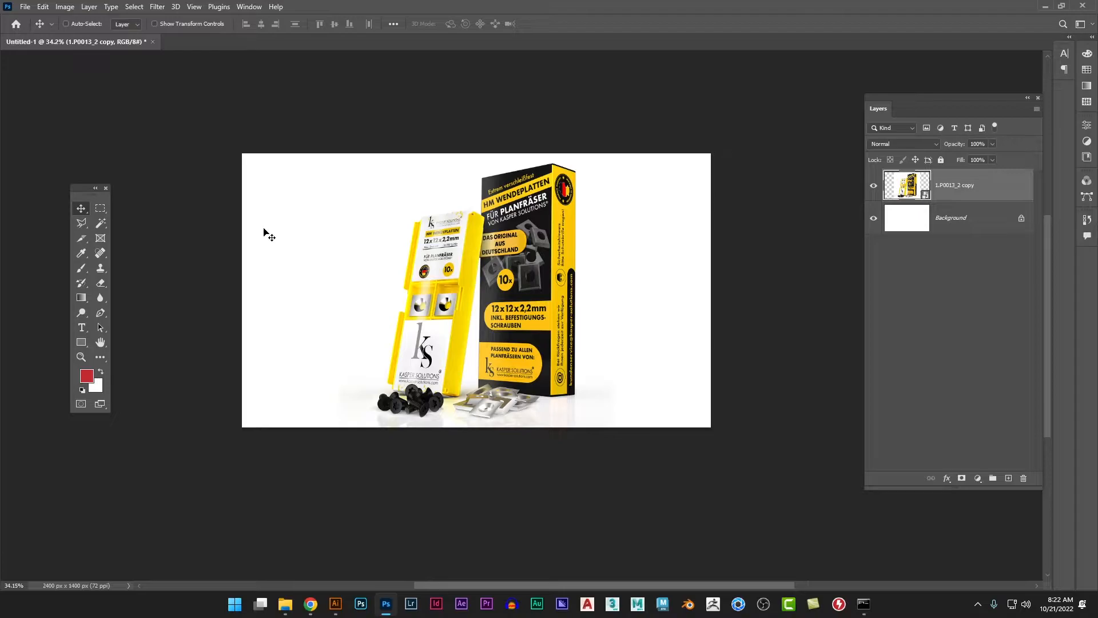
{"action": "key", "text": "super+r"}
Launch Calculator with calc, compute 1400 × 5 = 7,000, and select the result
{"action": "type", "text": "calc"}
{"action": "key", "text": "Return"}
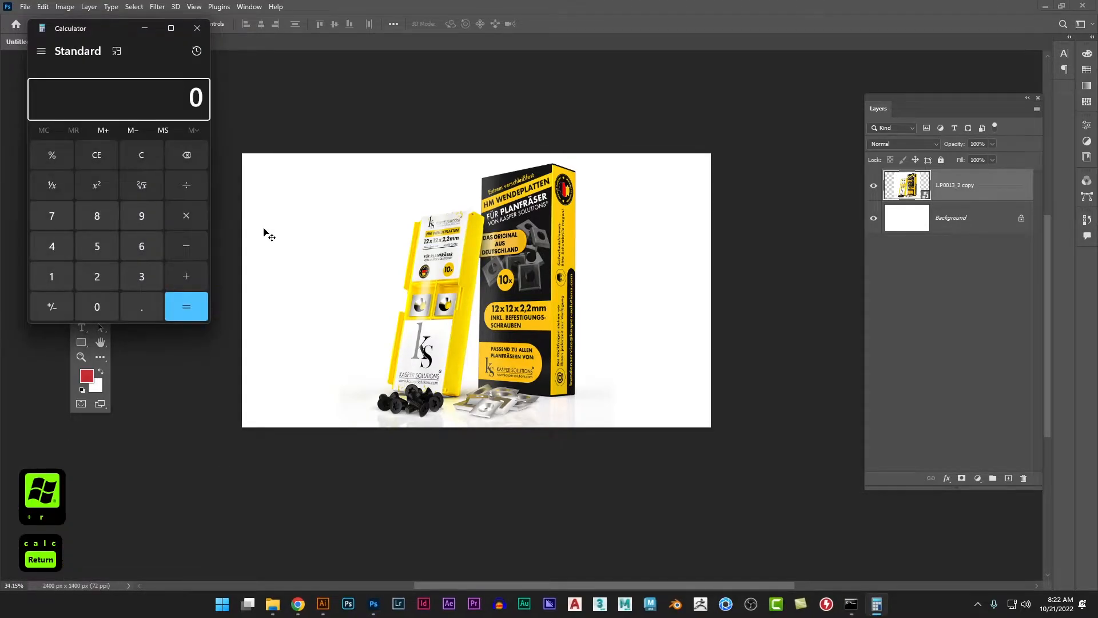
{"action": "type", "text": "1400"}
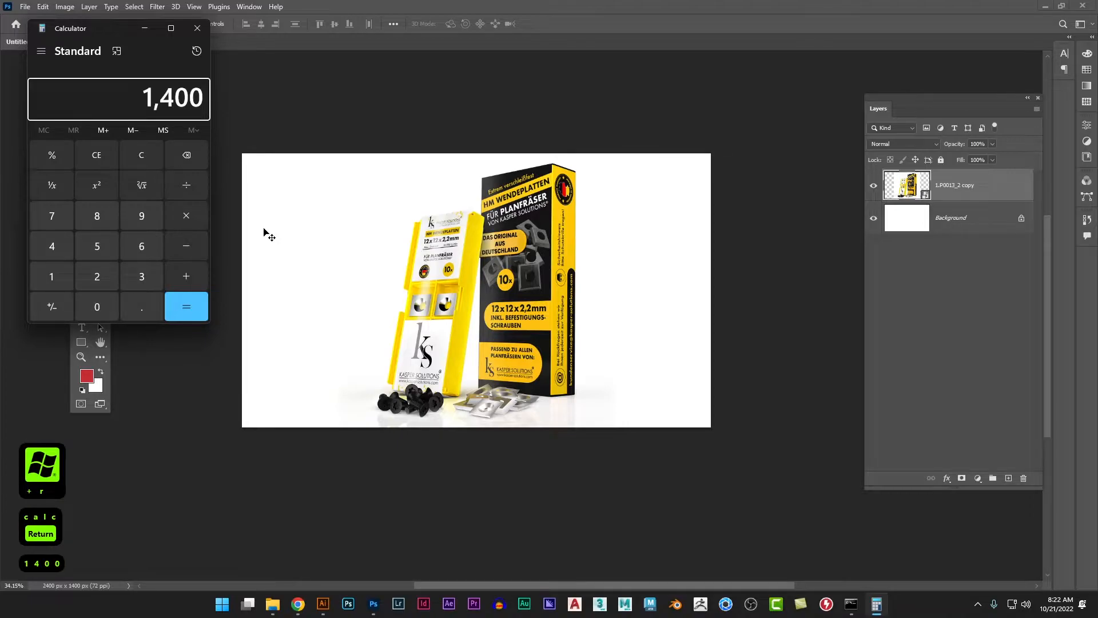
{"action": "key", "text": "asterisk"}
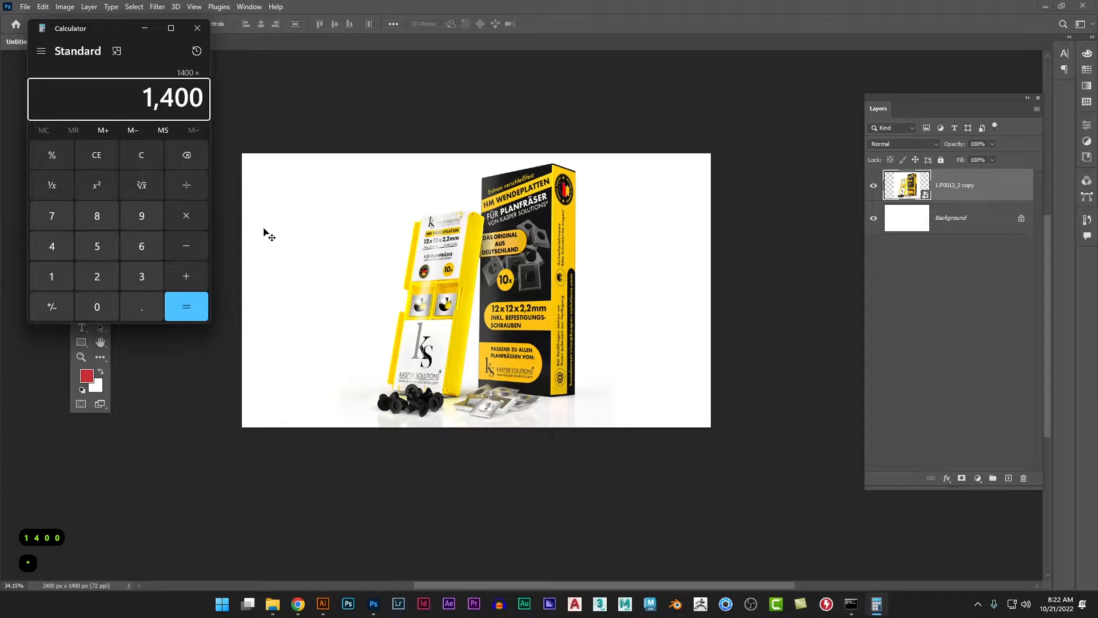
{"action": "key", "text": "5"}
{"action": "key", "text": "Tab"}
{"action": "key", "text": "Return"}
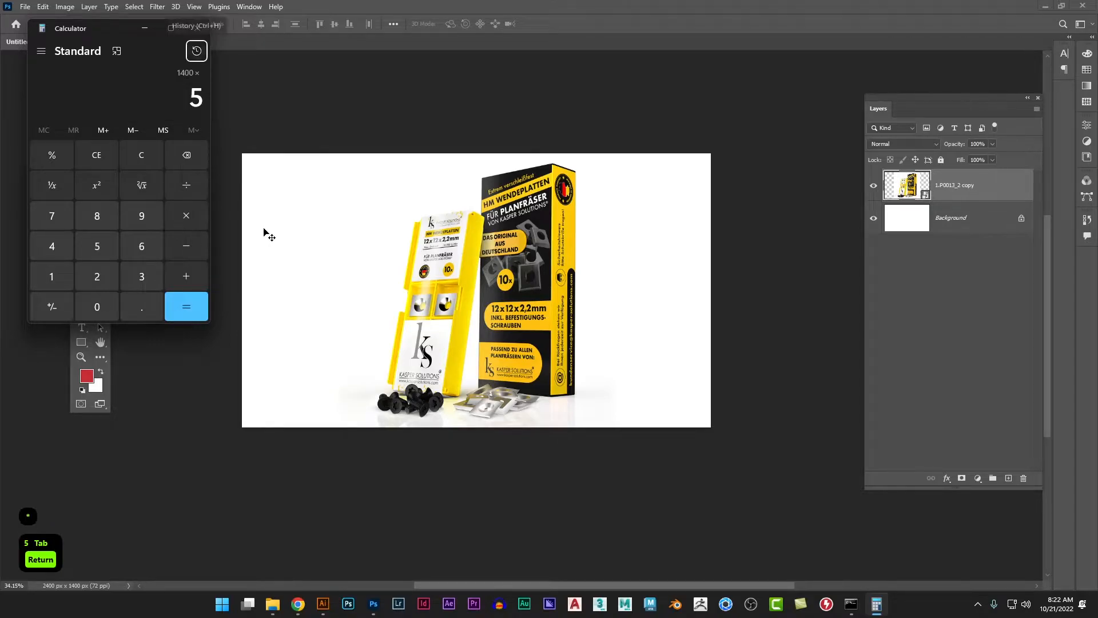
{"action": "key", "text": "Escape"}
{"action": "key", "text": "Tab"}
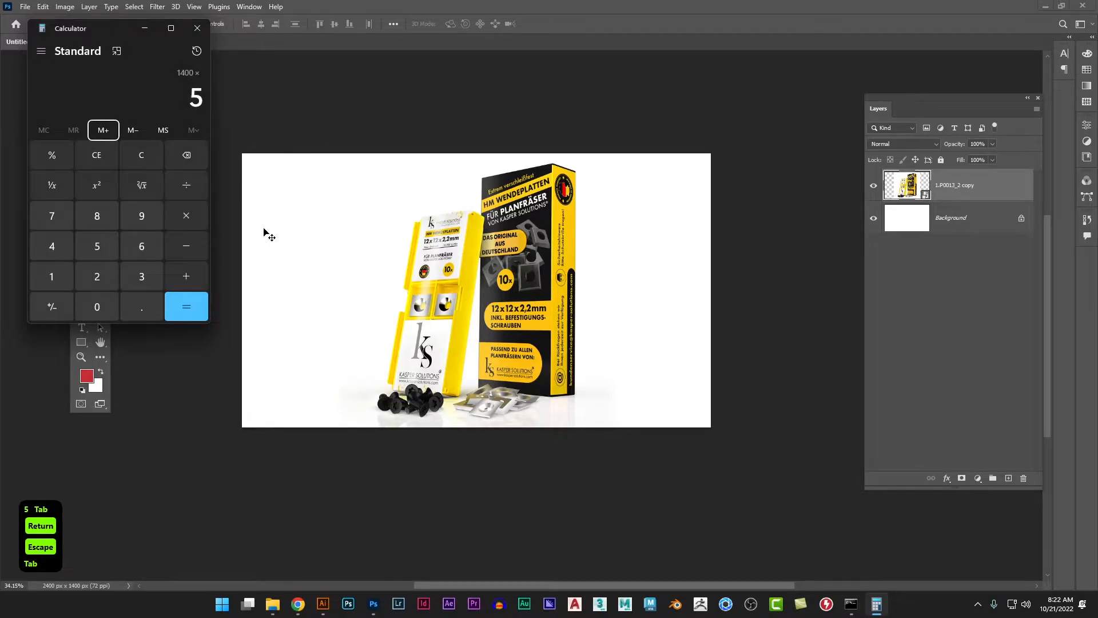
{"action": "left_click", "coordinate": [186, 307]}
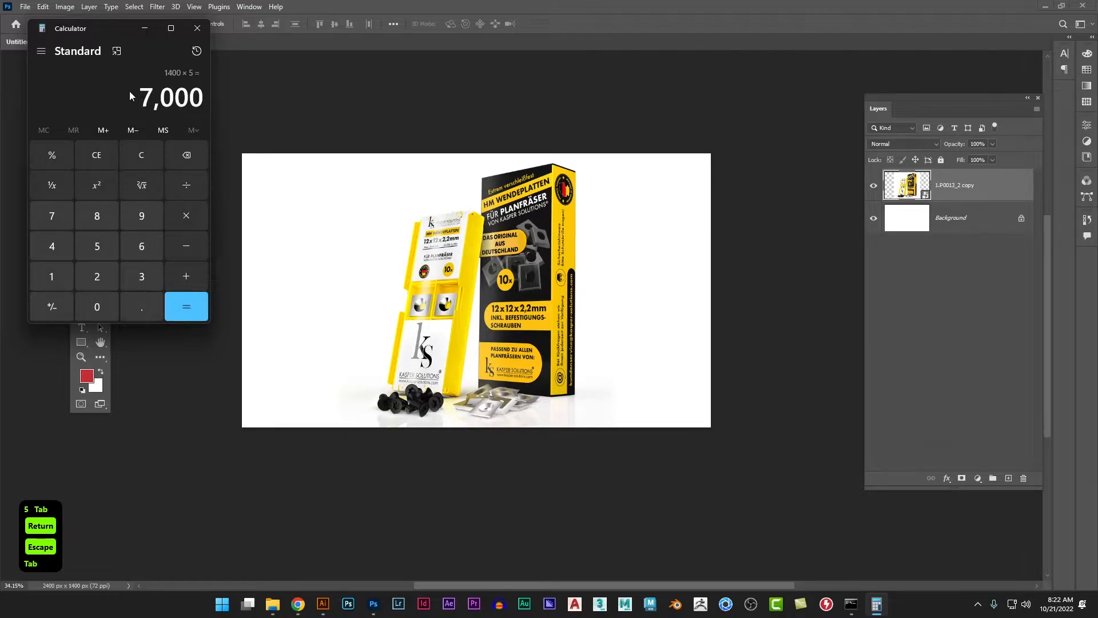
{"action": "left_click_drag", "start_coordinate": [139, 97], "coordinate": [203, 98]}
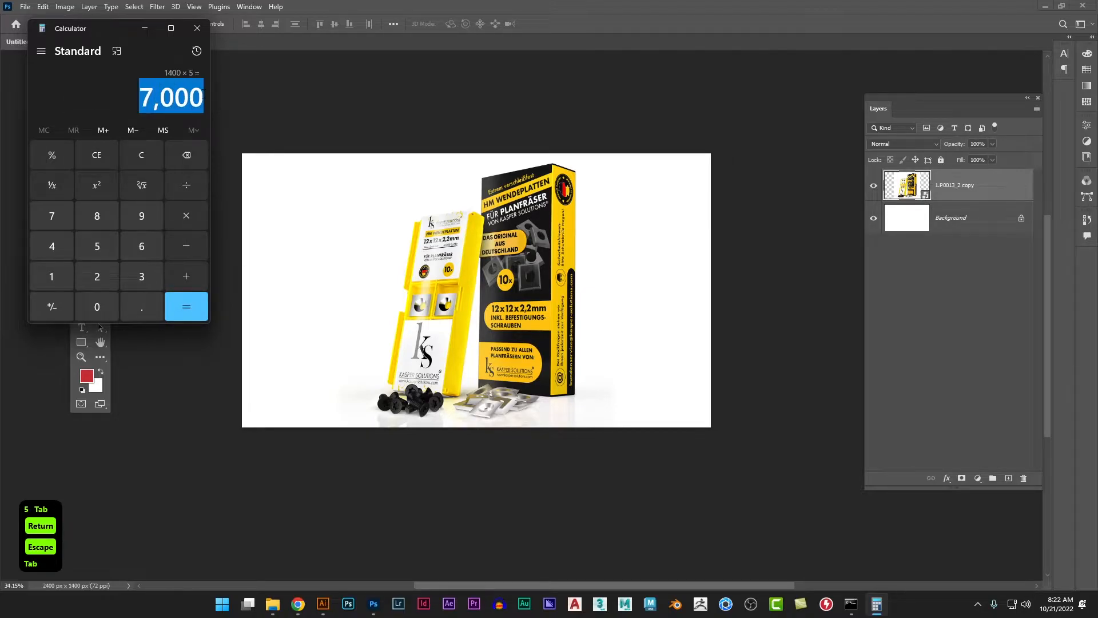
Create a new Untitled-2 document via File > New, 2400 px wide and 7000 px tall
{"action": "left_click", "coordinate": [327, 145]}
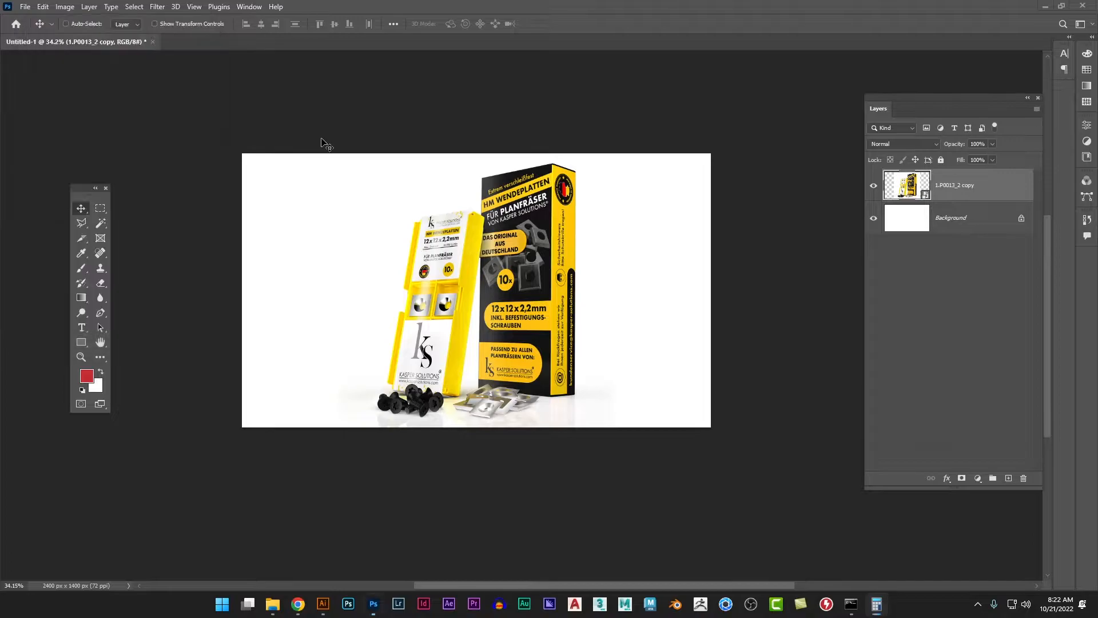
{"action": "left_click", "coordinate": [26, 7]}
{"action": "left_click", "coordinate": [36, 20]}
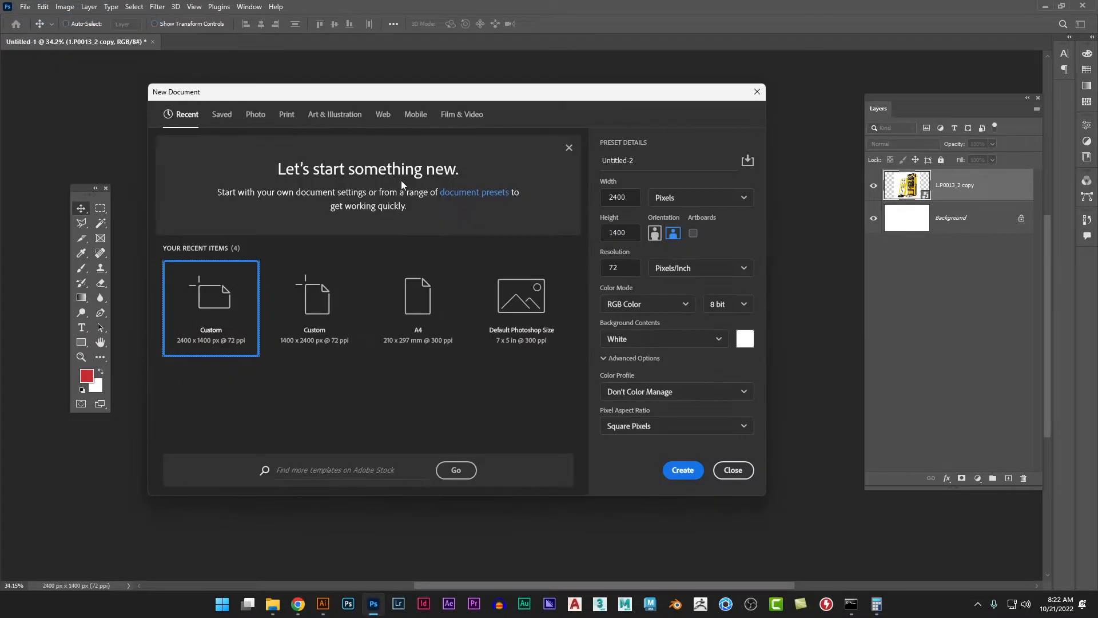
{"action": "double_click", "coordinate": [633, 233]}
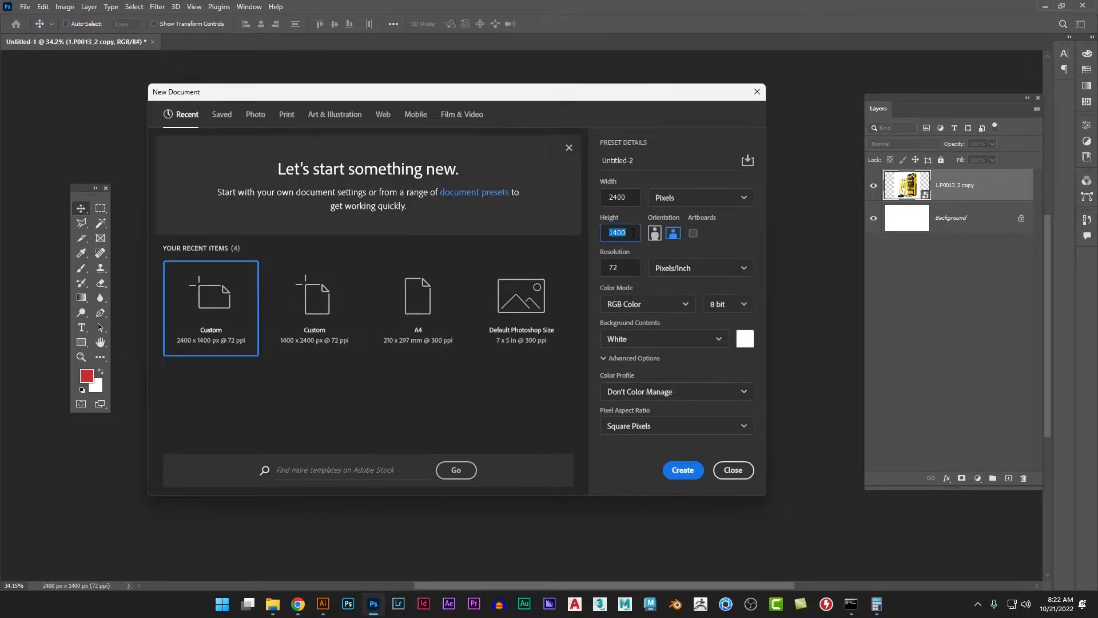
{"action": "type", "text": "7000"}
{"action": "key", "text": "Return"}
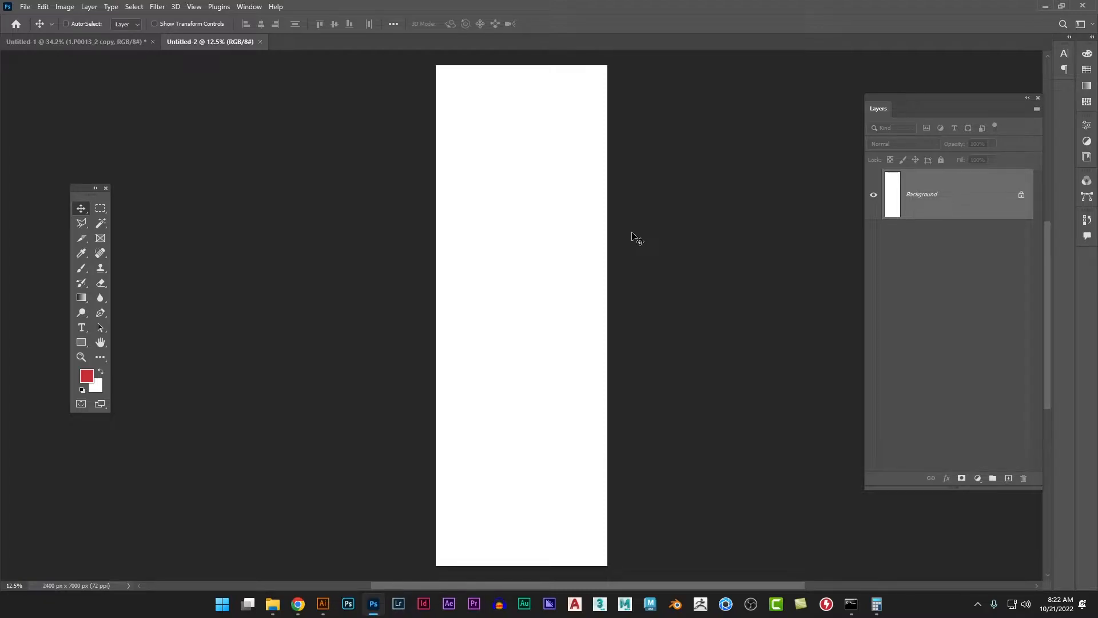
Drag all five P0013_2 images from drive-download into Untitled-2 and commit them as layers
{"action": "key", "text": "alt+Tab"}
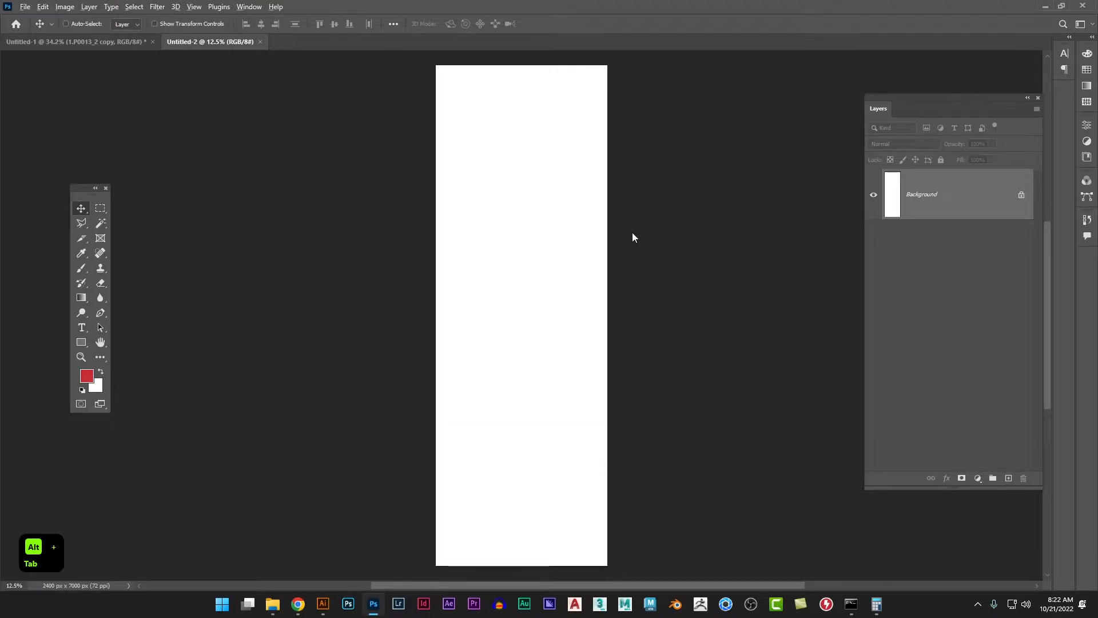
{"action": "key", "text": "alt+Tab"}
{"action": "key", "text": "alt+Tab"}
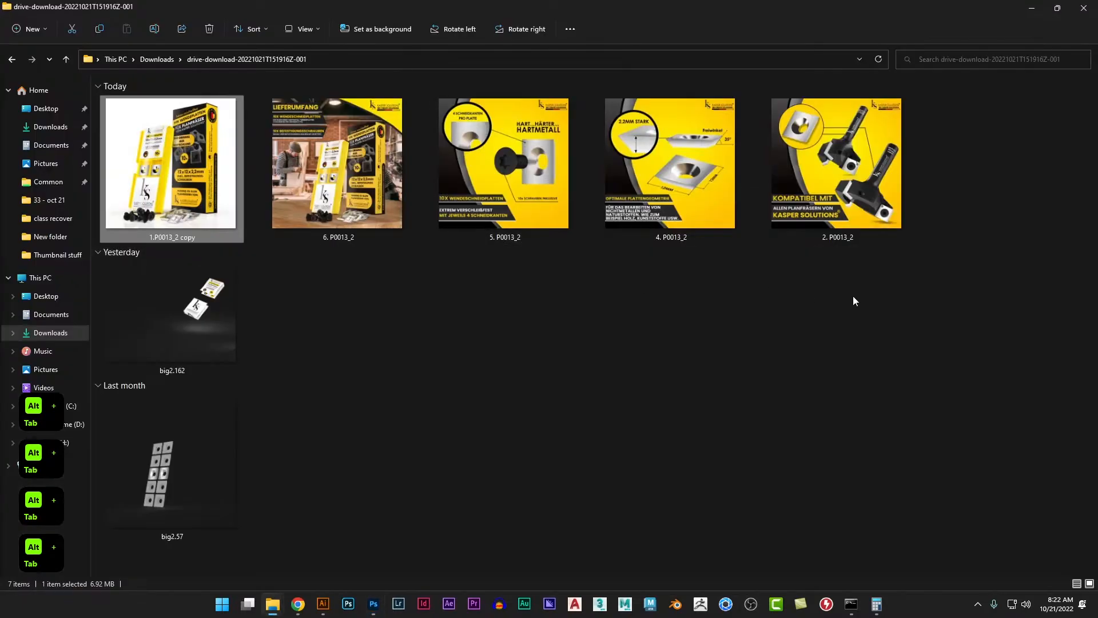
{"action": "left_click_drag", "start_coordinate": [978, 175], "coordinate": [197, 210]}
{"action": "left_click_drag", "start_coordinate": [179, 181], "coordinate": [551, 244]}
{"action": "key", "text": "alt+Tab"}
{"action": "key", "text": "Return"}
{"action": "key", "text": "Return"}
{"action": "key", "text": "Return"}
{"action": "key", "text": "Return"}
{"action": "key", "text": "Return"}
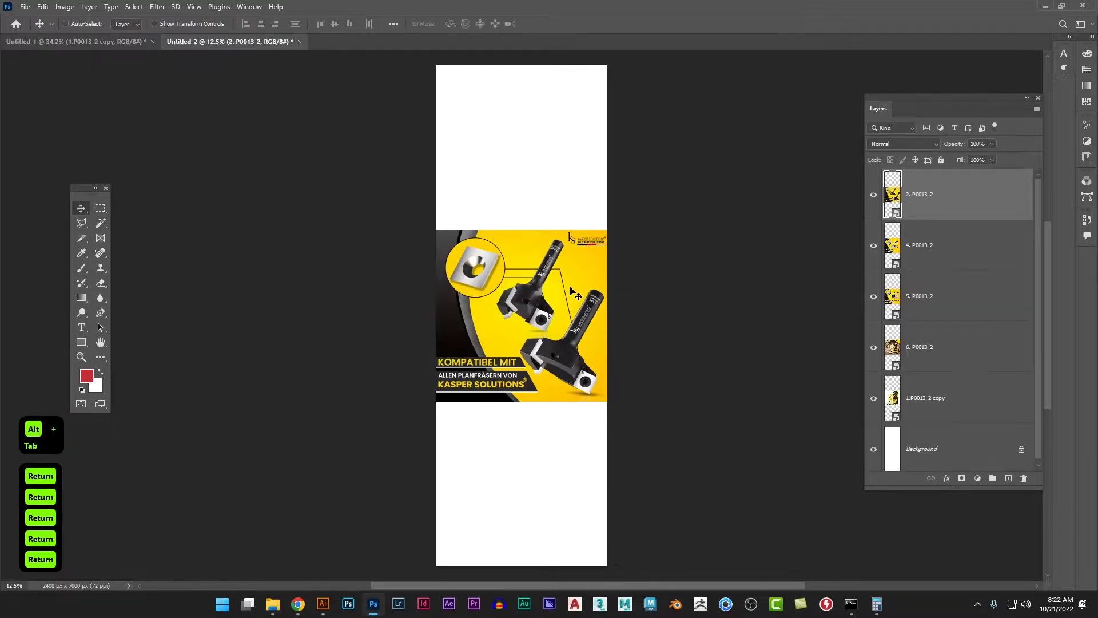
Move the product box to the top, hide layers 5, 4 and 2, and place 6. P0013_2 below it
{"action": "left_click", "coordinate": [950, 397]}
{"action": "left_click_drag", "start_coordinate": [468, 311], "coordinate": [536, 170]}
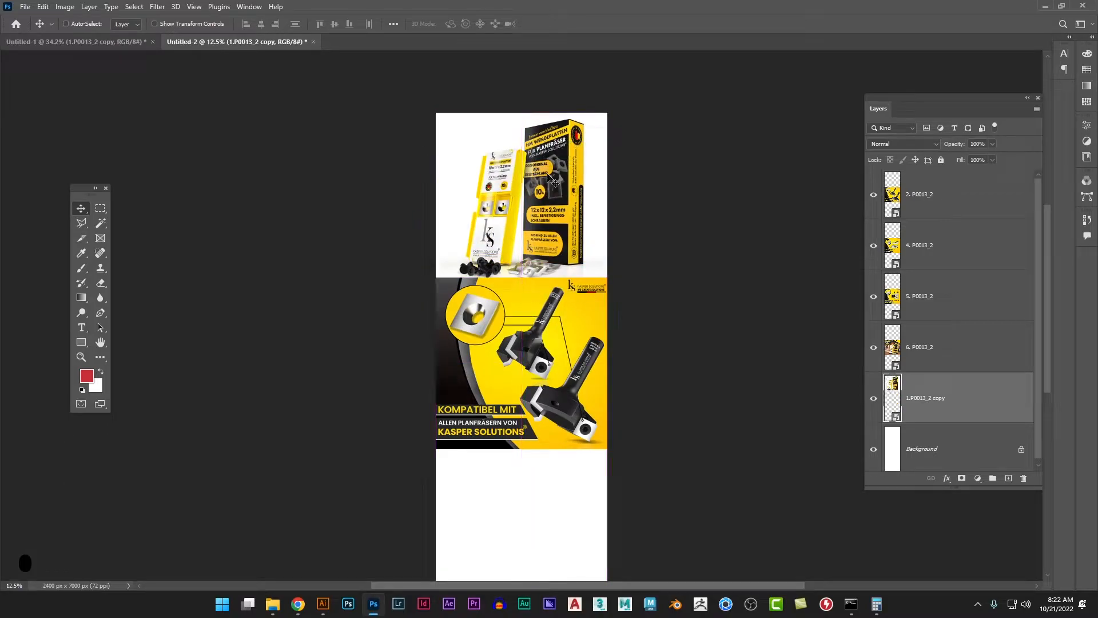
{"action": "left_click", "coordinate": [954, 358]}
{"action": "left_click_drag", "start_coordinate": [573, 326], "coordinate": [572, 262]}
{"action": "left_click_drag", "start_coordinate": [873, 293], "coordinate": [873, 197]}
{"action": "left_click_drag", "start_coordinate": [610, 322], "coordinate": [615, 274]}
{"action": "mouse_move", "coordinate": [616, 274]}
{"action": "left_mouse_down"}
{"action": "mouse_move", "coordinate": [621, 316]}
{"action": "mouse_move", "coordinate": [622, 286]}
{"action": "left_mouse_up"}
{"action": "scroll", "coordinate": [655, 307], "scroll_direction": "up", "scroll_amount": 3}
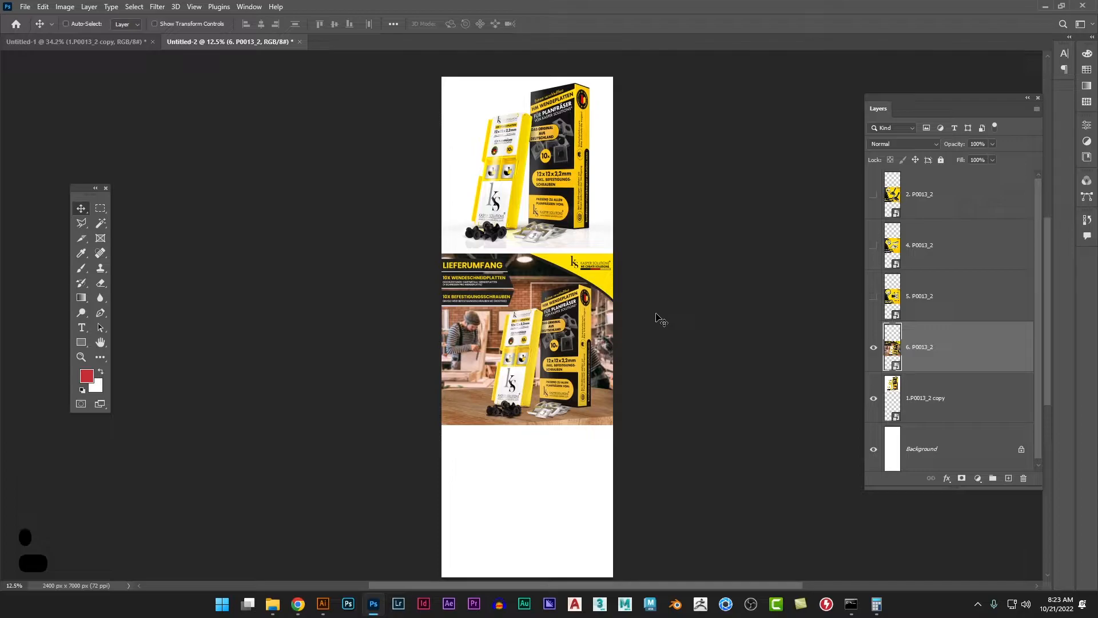
{"action": "left_click", "coordinate": [82, 343]}
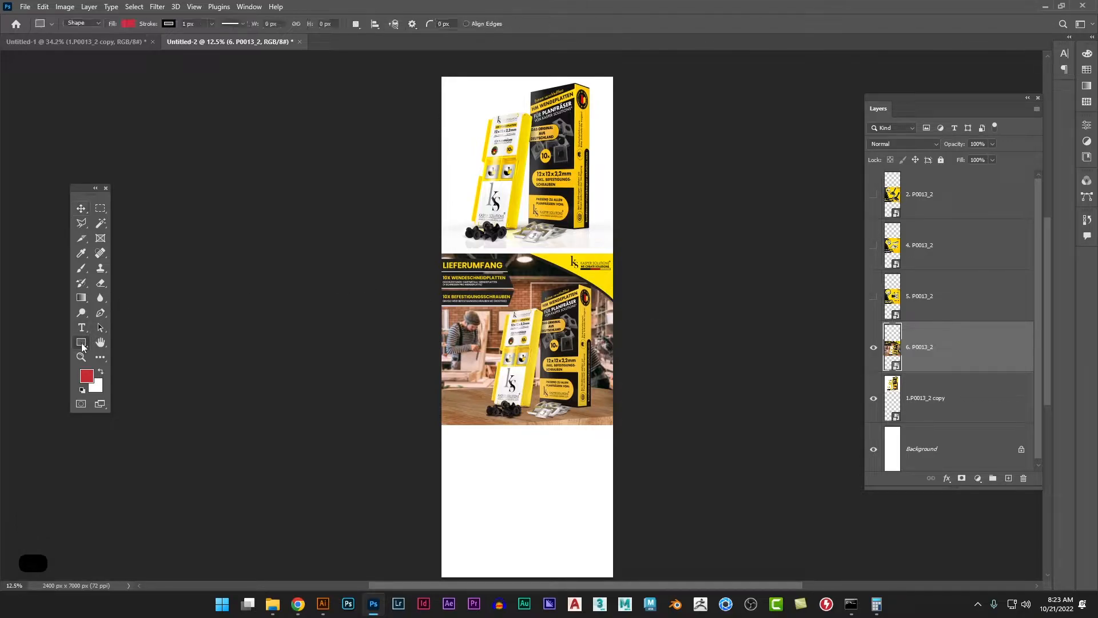
Draw a 2400 × 1400 px red rectangle and nudge it to the top of the canvas
{"action": "left_click", "coordinate": [444, 76]}
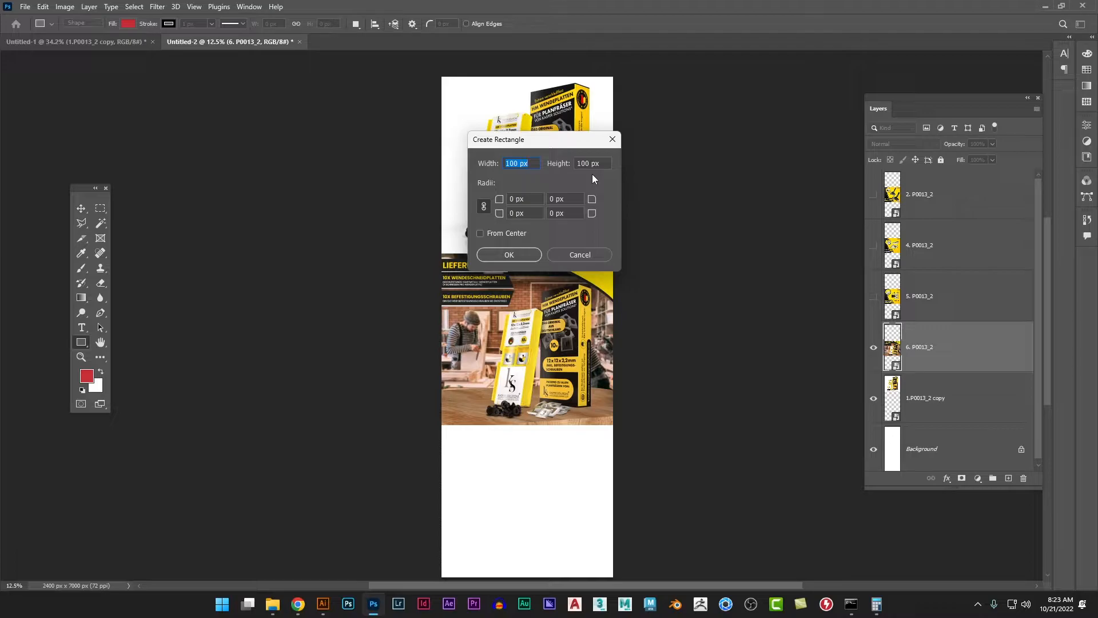
{"action": "type", "text": "2400"}
{"action": "key", "text": "Tab"}
{"action": "type", "text": "1400"}
{"action": "key", "text": "Return"}
{"action": "key", "text": "v"}
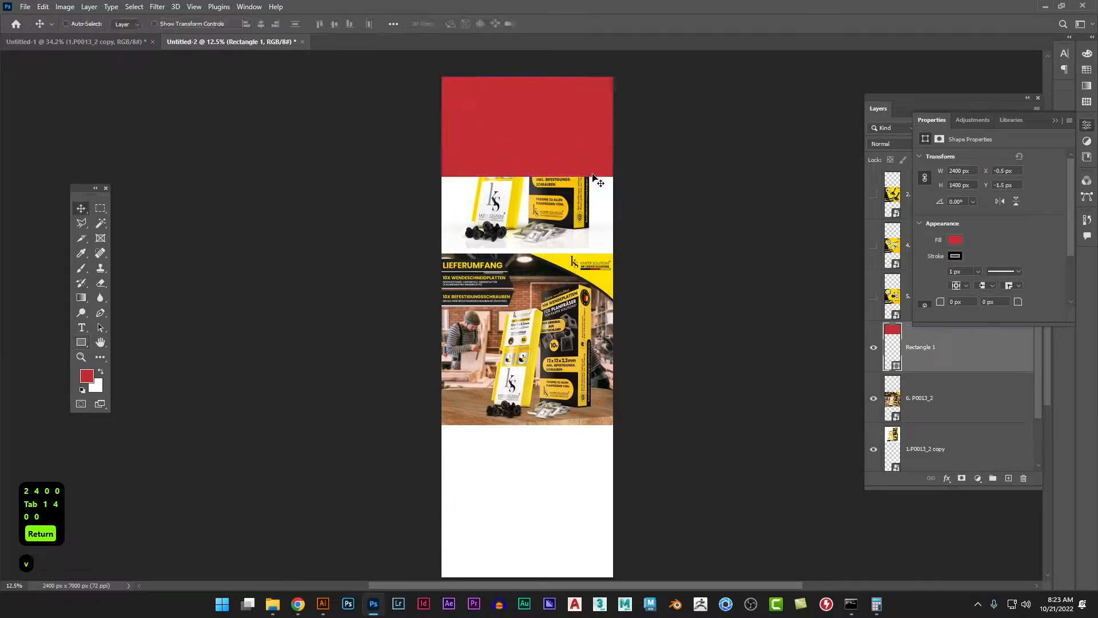
{"action": "left_click_drag", "start_coordinate": [522, 121], "coordinate": [522, 122]}
Convert Rectangle 1 to a smart object and hide the two product image layers
{"action": "right_click", "coordinate": [1004, 375]}
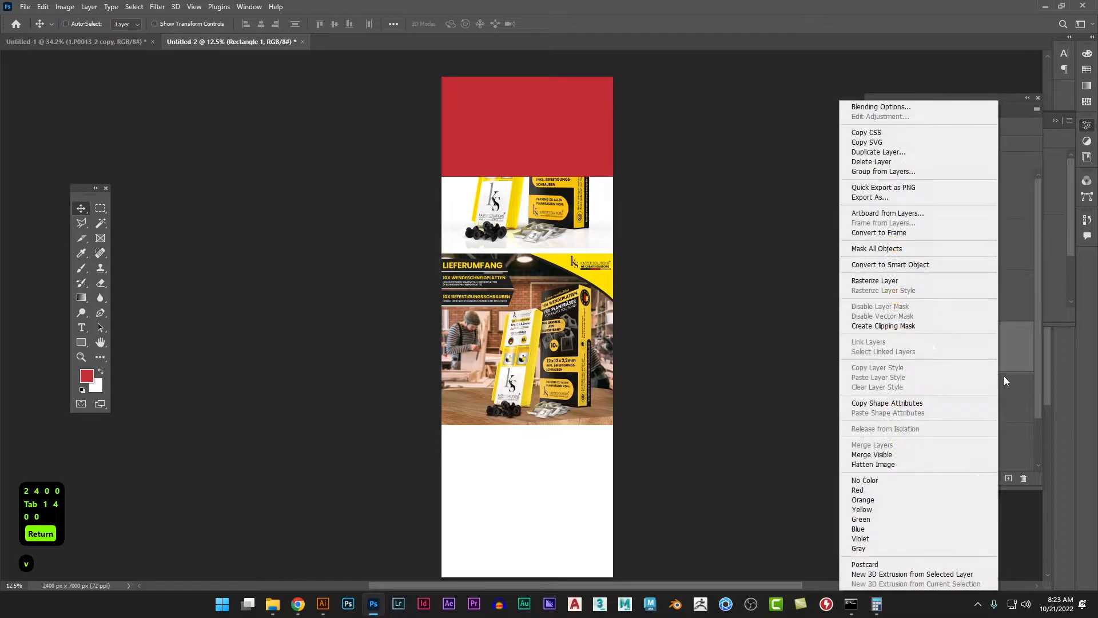
{"action": "left_click", "coordinate": [908, 266]}
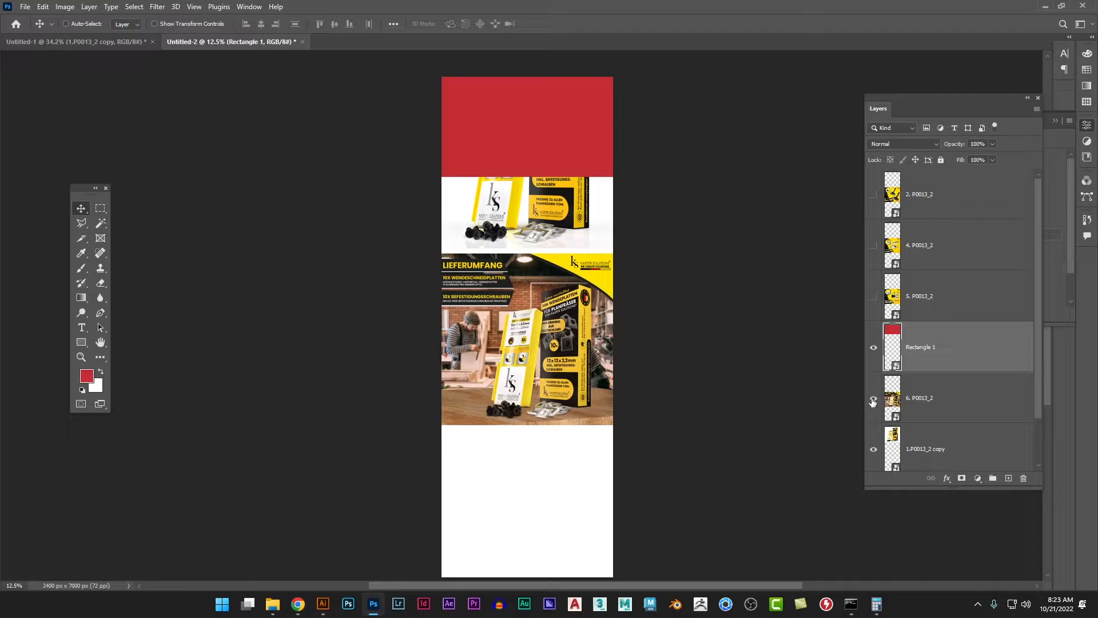
{"action": "left_click_drag", "start_coordinate": [873, 398], "coordinate": [873, 449]}
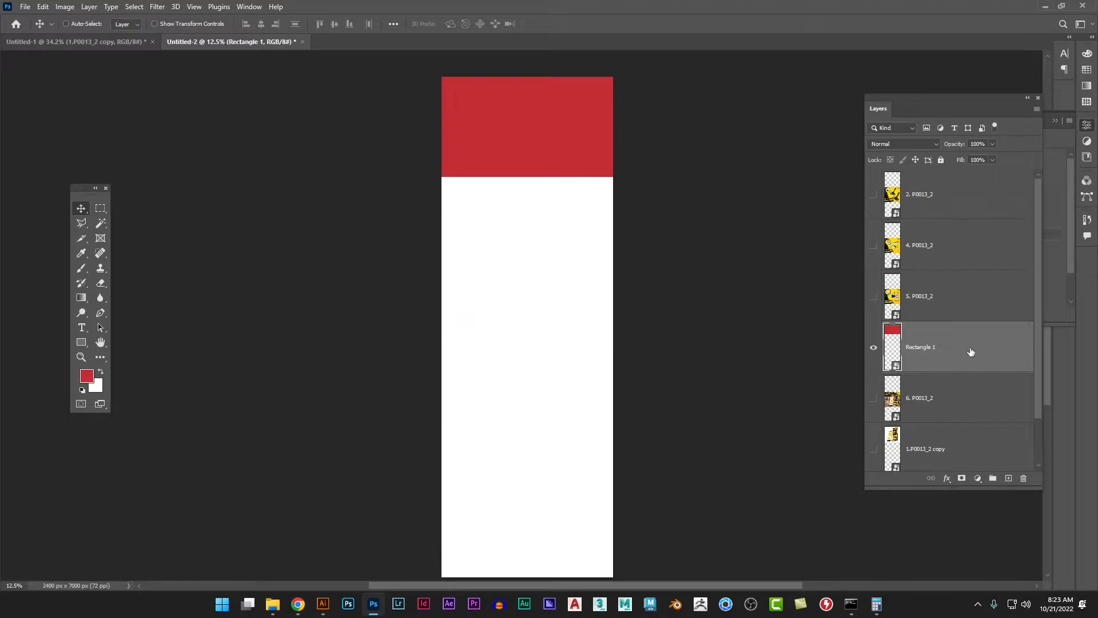
Make an independent New Smart Object via Copy of Rectangle 1 and place it below the original
{"action": "left_click_drag", "start_coordinate": [598, 273], "coordinate": [574, 345]}
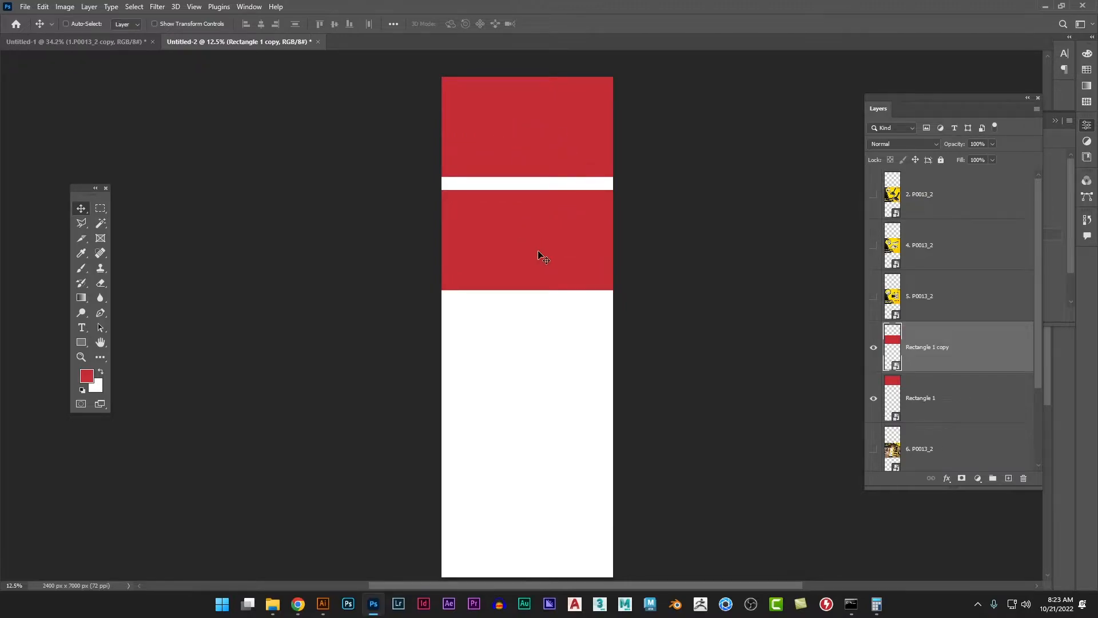
{"action": "key", "text": "ctrl+z"}
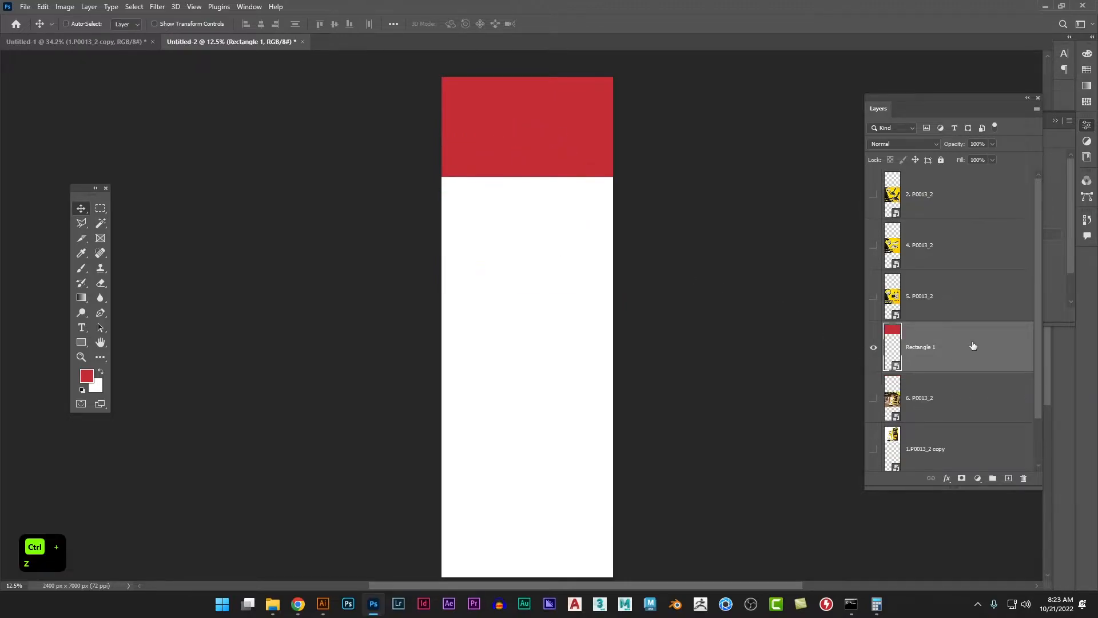
{"action": "right_click", "coordinate": [997, 362]}
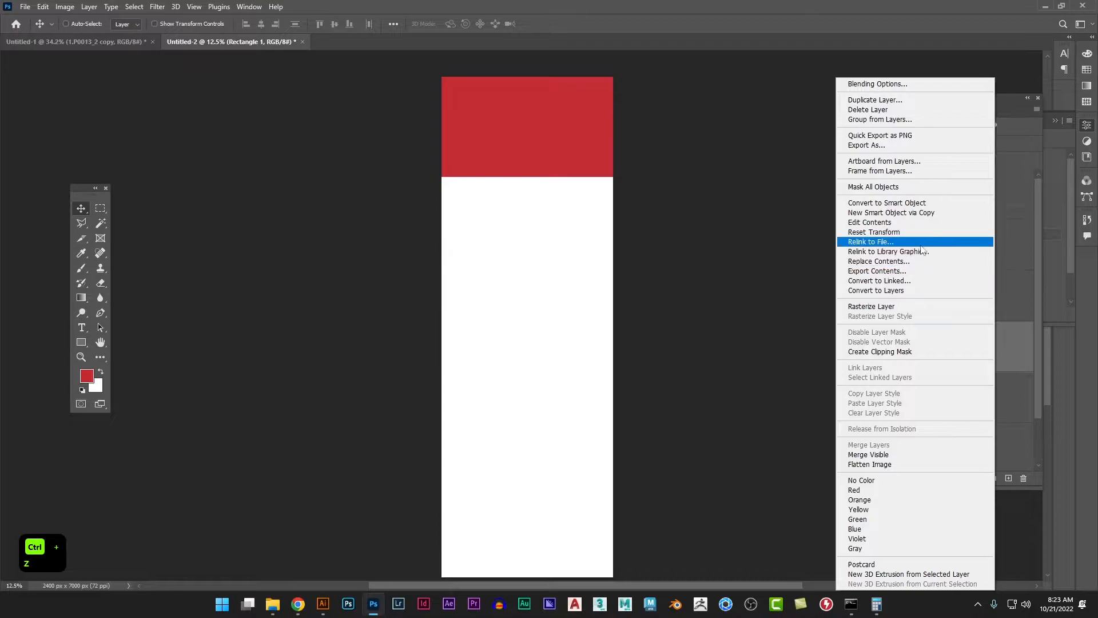
{"action": "left_click", "coordinate": [922, 214]}
{"action": "left_click_drag", "start_coordinate": [611, 233], "coordinate": [620, 332]}
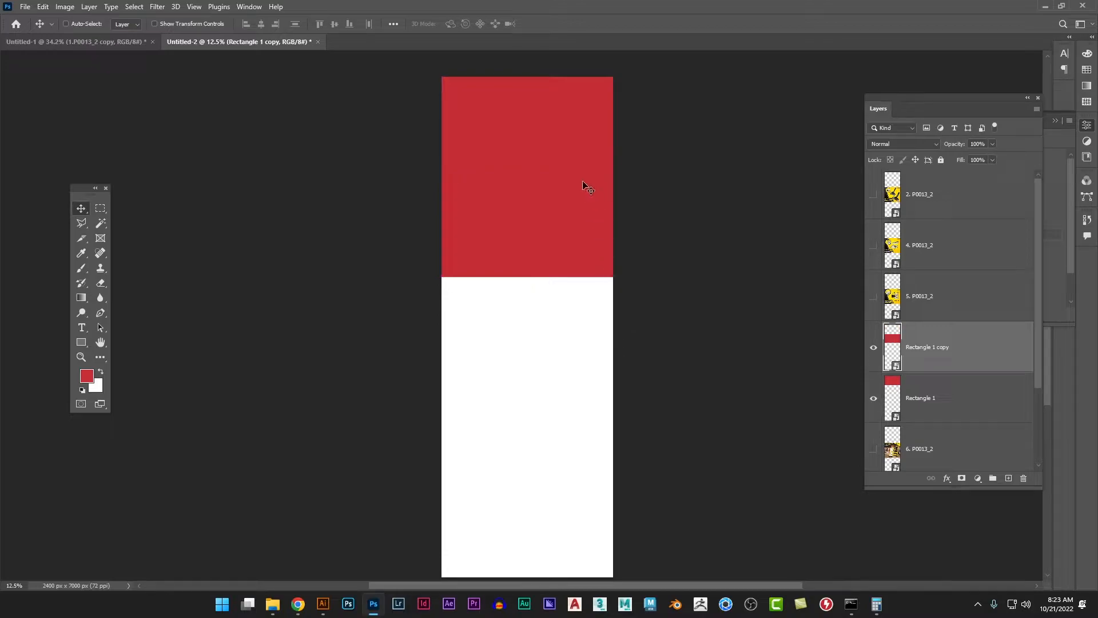
Add three more smart-object copies, up to Rectangle 1 copy 4, and move copy 4 to the canvas bottom
{"action": "right_click", "coordinate": [984, 359]}
{"action": "left_click", "coordinate": [892, 212]}
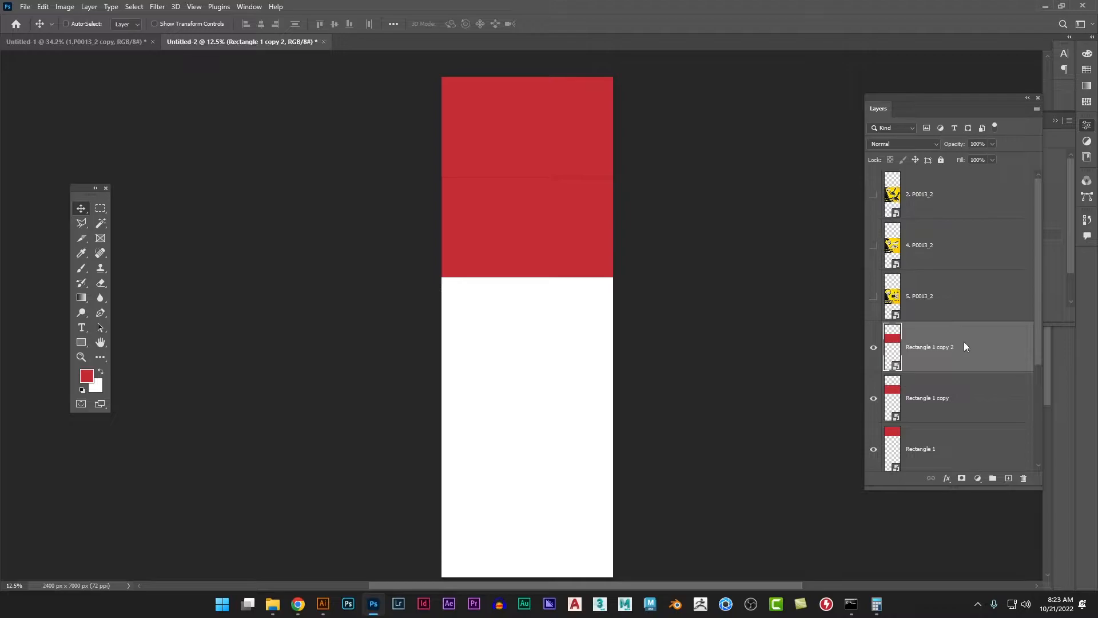
{"action": "right_click", "coordinate": [964, 341]}
{"action": "left_click", "coordinate": [905, 213]}
{"action": "right_click", "coordinate": [971, 323]}
{"action": "left_click", "coordinate": [914, 212]}
{"action": "scroll", "coordinate": [645, 362], "scroll_direction": "down", "scroll_amount": 2}
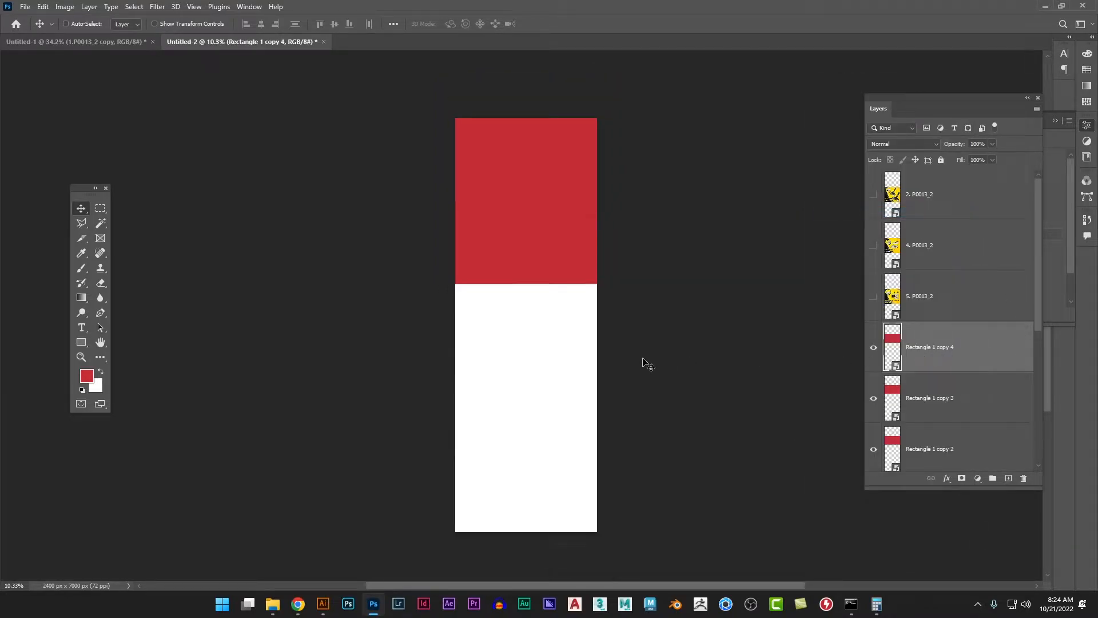
{"action": "left_click_drag", "start_coordinate": [631, 354], "coordinate": [631, 331]}
{"action": "left_click_drag", "start_coordinate": [582, 272], "coordinate": [582, 514]}
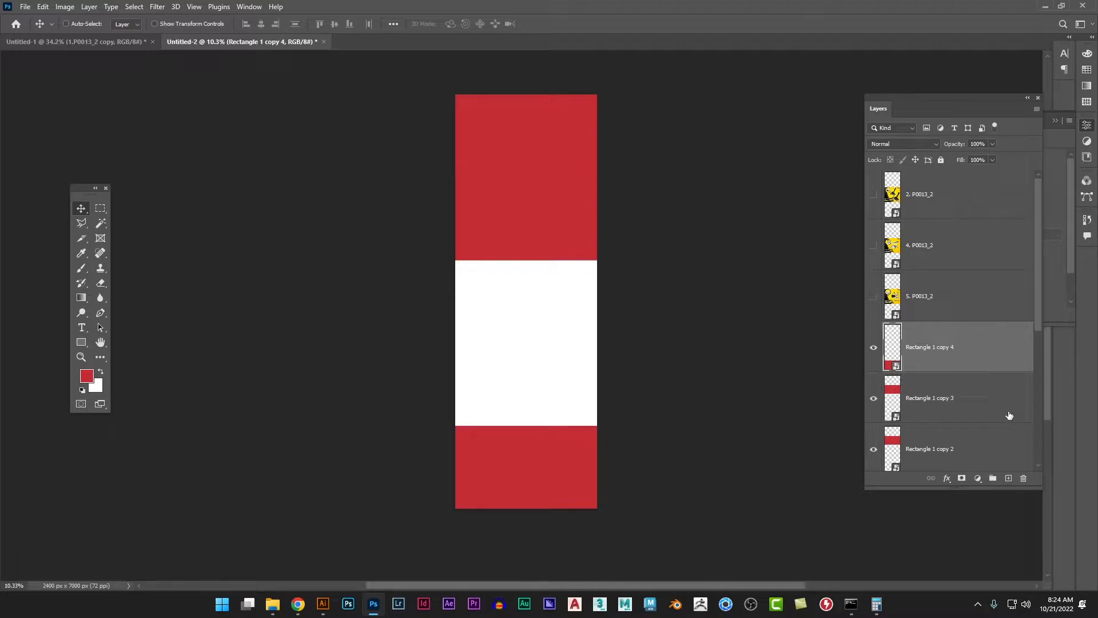
Check the rectangle layers' visibility and select all five Rectangle layers together
{"action": "scroll", "coordinate": [1009, 416], "scroll_direction": "down", "scroll_amount": 5}
{"action": "scroll", "coordinate": [1009, 417], "scroll_direction": "up", "scroll_amount": 2}
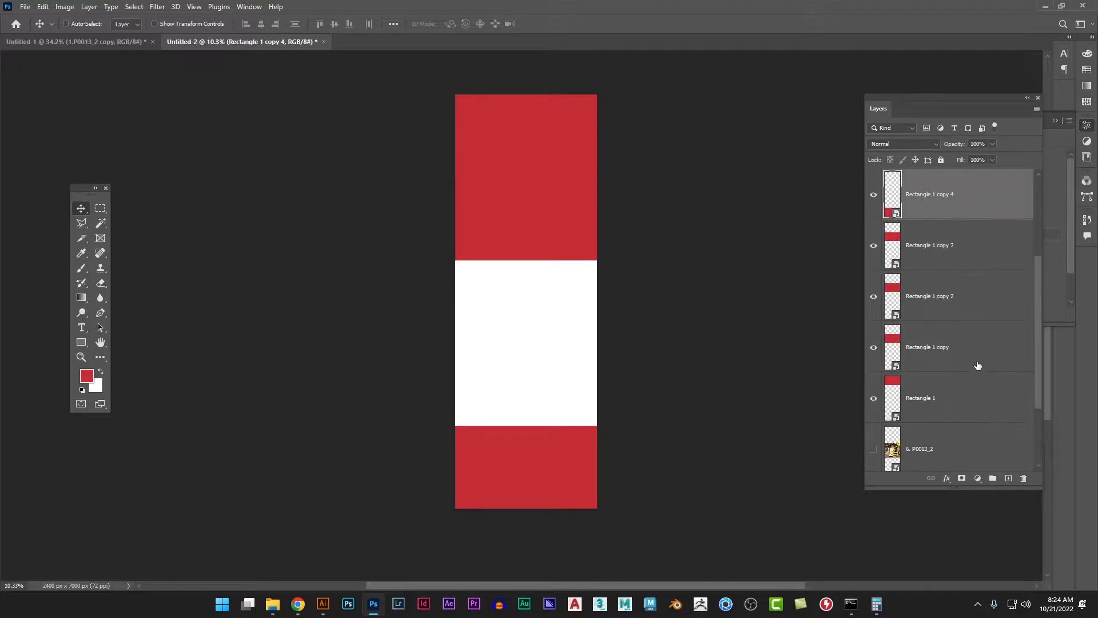
{"action": "left_click_drag", "start_coordinate": [963, 545], "coordinate": [967, 570]}
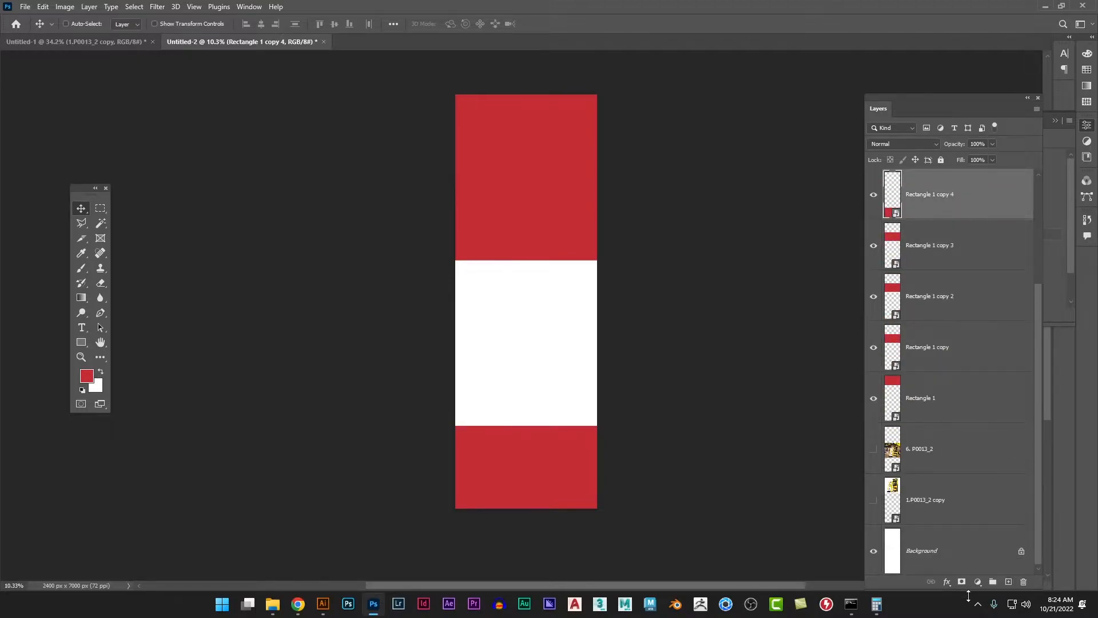
{"action": "left_click_drag", "start_coordinate": [944, 98], "coordinate": [758, 19]}
{"action": "scroll", "coordinate": [727, 142], "scroll_direction": "up", "scroll_amount": 1}
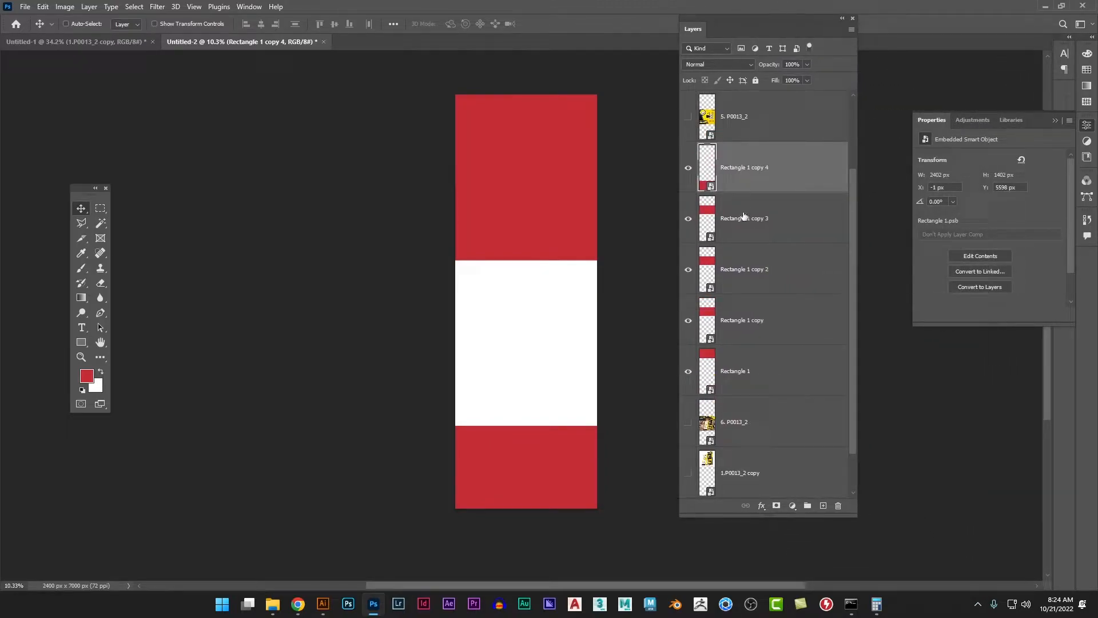
{"action": "left_click", "coordinate": [756, 375]}
{"action": "left_click", "coordinate": [689, 372]}
{"action": "left_click", "coordinate": [769, 163]}
{"action": "left_click", "coordinate": [689, 168]}
{"action": "left_click", "coordinate": [689, 168]}
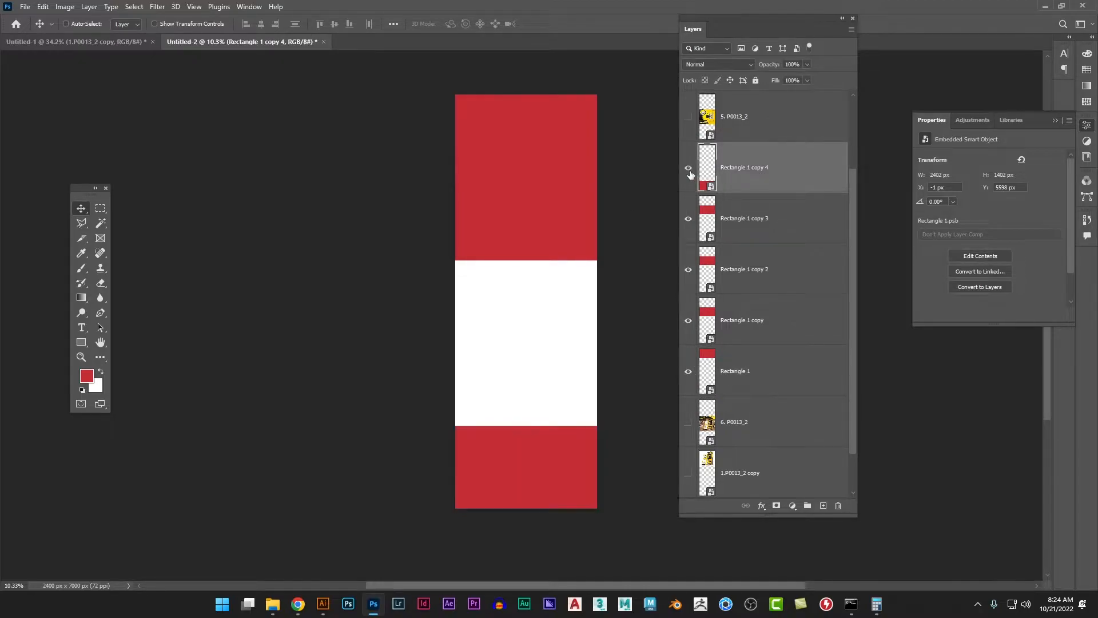
{"action": "left_click", "coordinate": [788, 373], "text": "shift"}
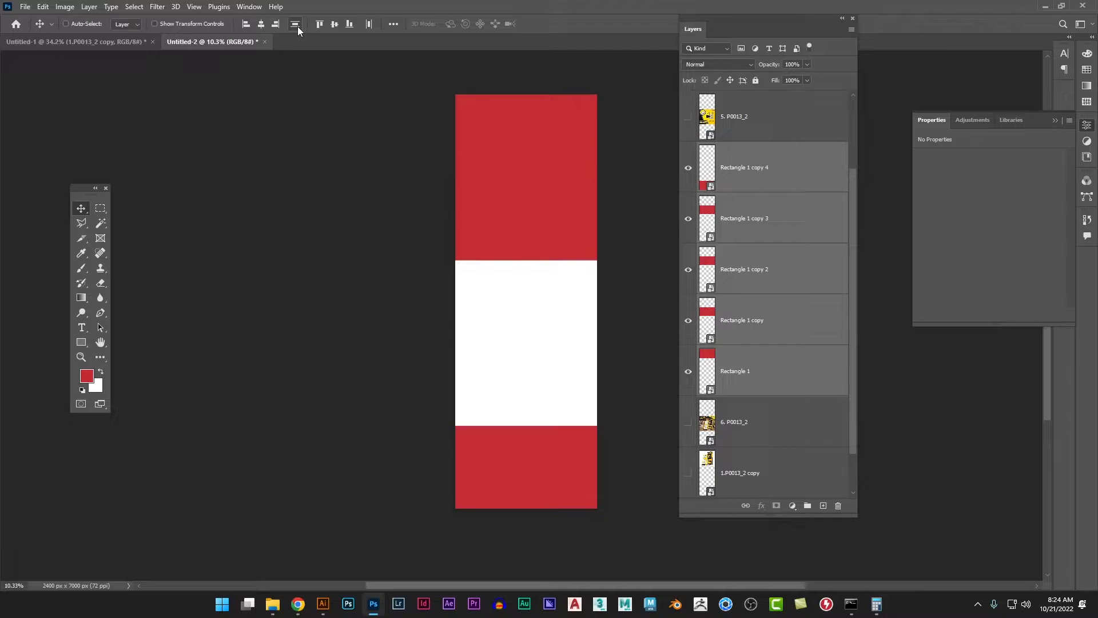
Distribute the five rectangles' vertical centres evenly so red fills the canvas
{"action": "left_click", "coordinate": [393, 24]}
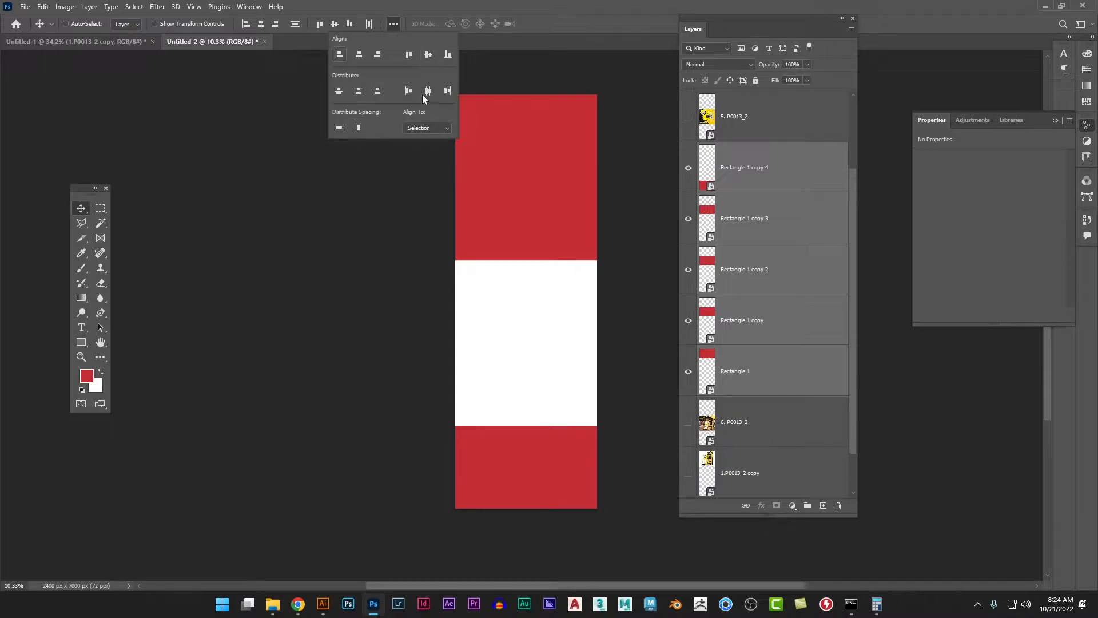
{"action": "left_click", "coordinate": [358, 92]}
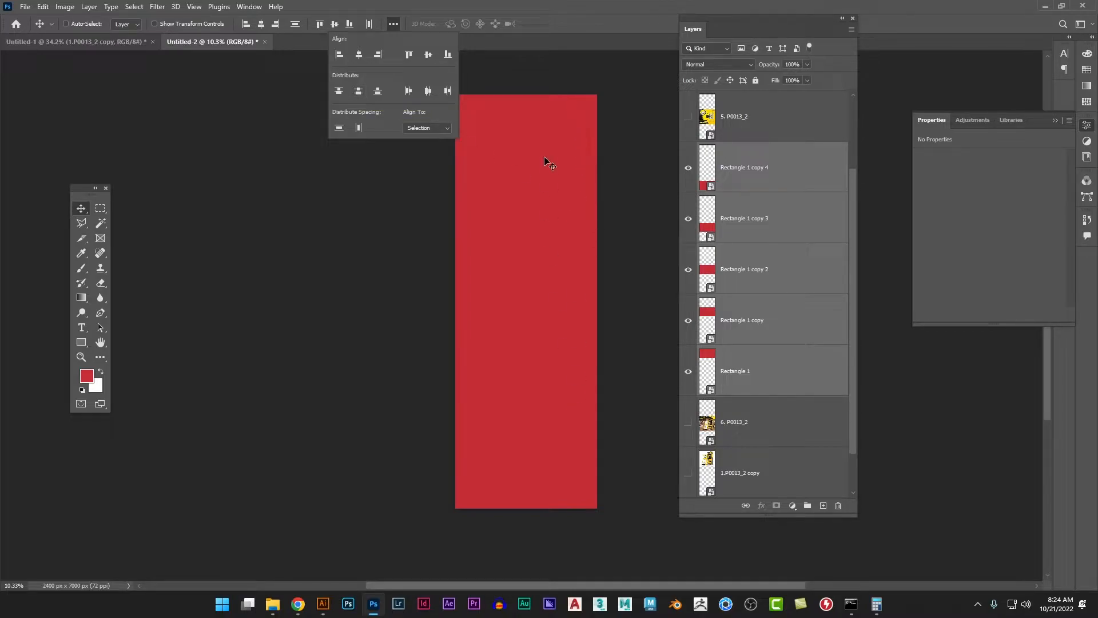
{"action": "left_click", "coordinate": [576, 284]}
{"action": "scroll", "coordinate": [540, 205], "scroll_direction": "up", "scroll_amount": 2}
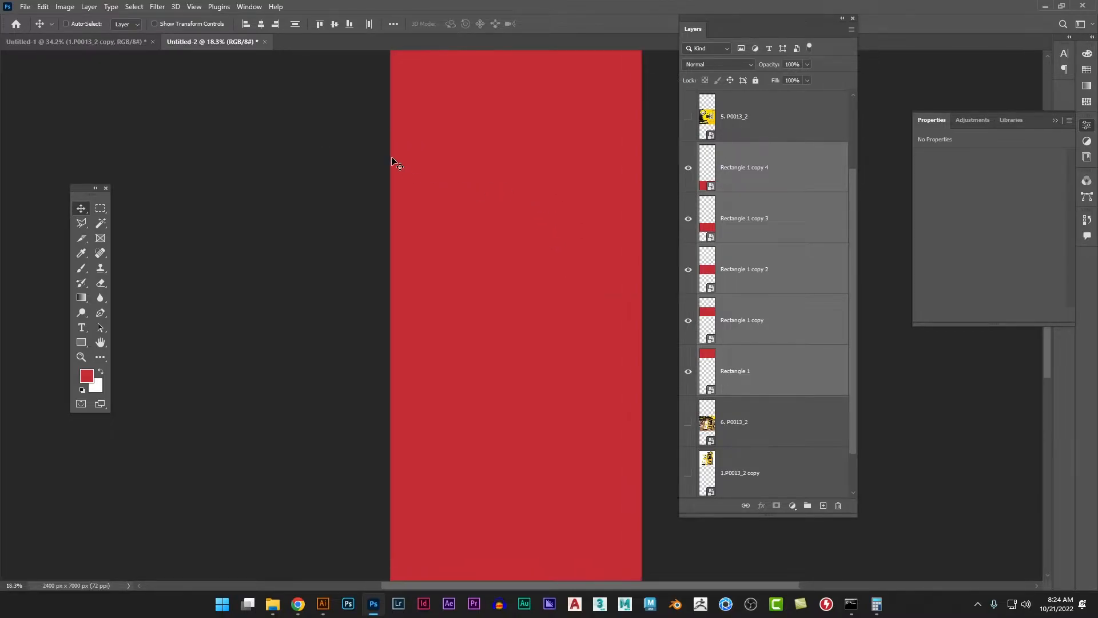
{"action": "left_click_drag", "start_coordinate": [568, 463], "coordinate": [525, 244]}
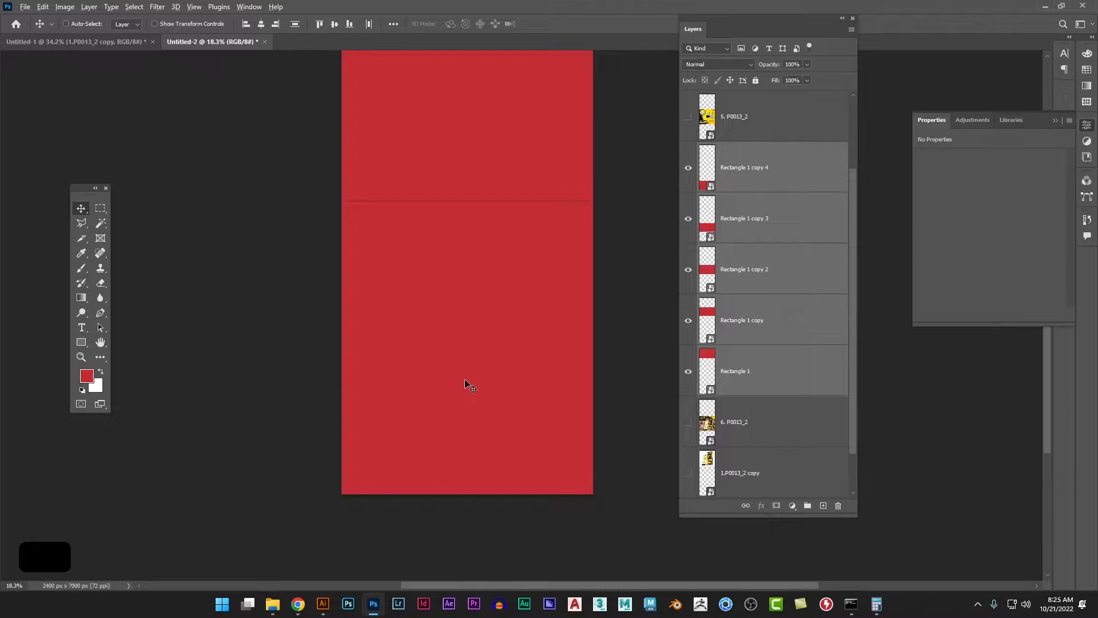
{"action": "scroll", "coordinate": [469, 386], "scroll_direction": "down", "scroll_amount": 1}
{"action": "key", "text": "z"}
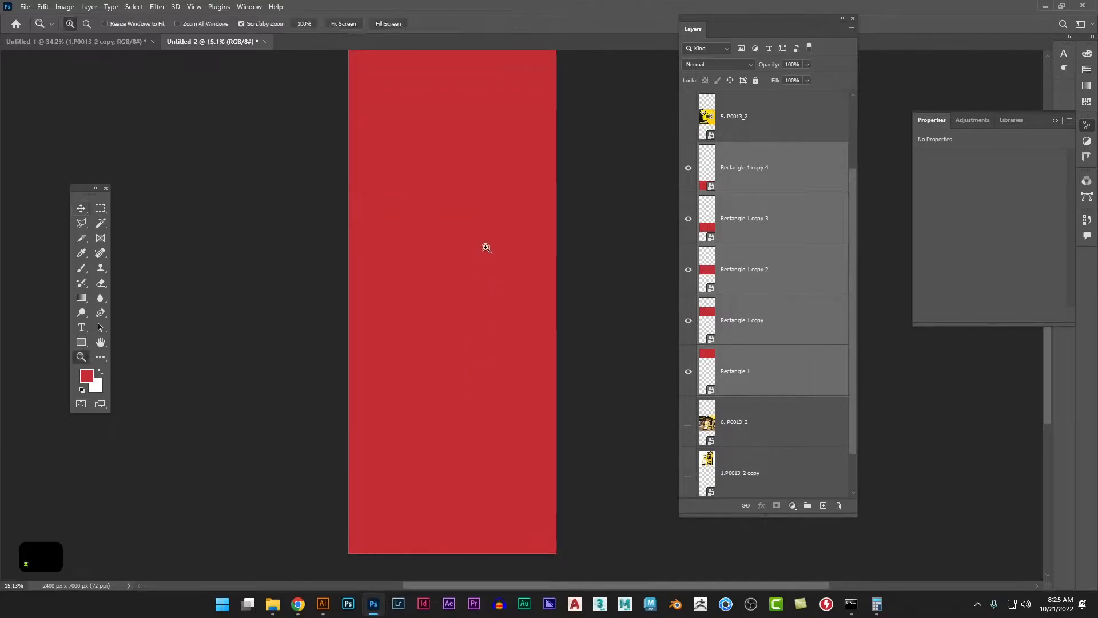
{"action": "scroll", "coordinate": [486, 248], "scroll_direction": "down", "scroll_amount": 2}
{"action": "key", "text": "v"}
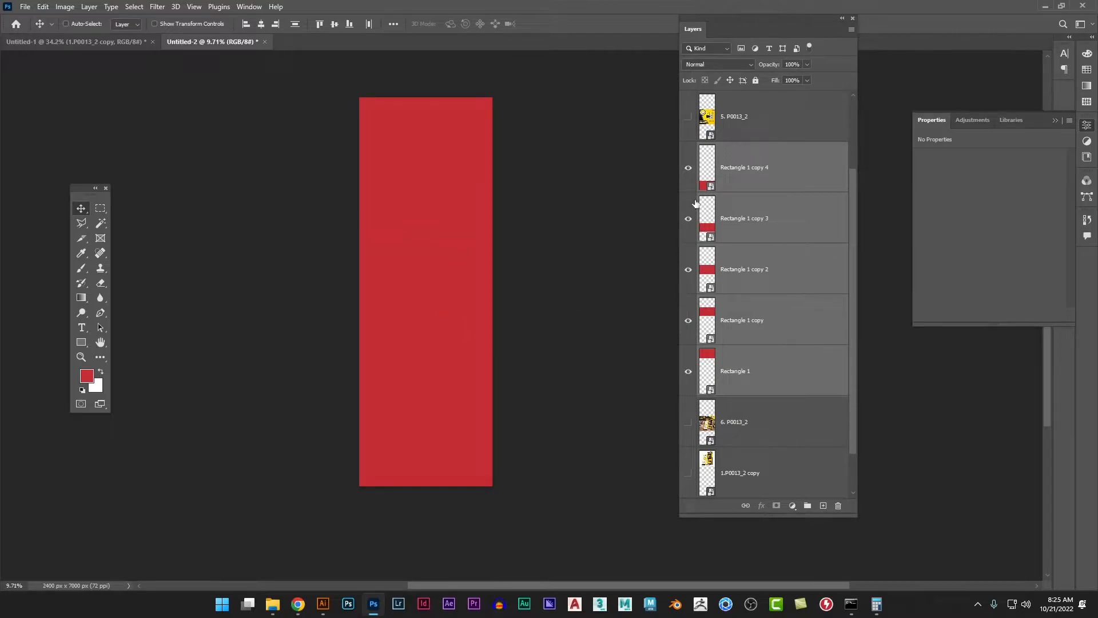
Hide the four copies, scale Rectangle 1 to about 69% and centre it horizontally
{"action": "left_click_drag", "start_coordinate": [689, 169], "coordinate": [689, 323]}
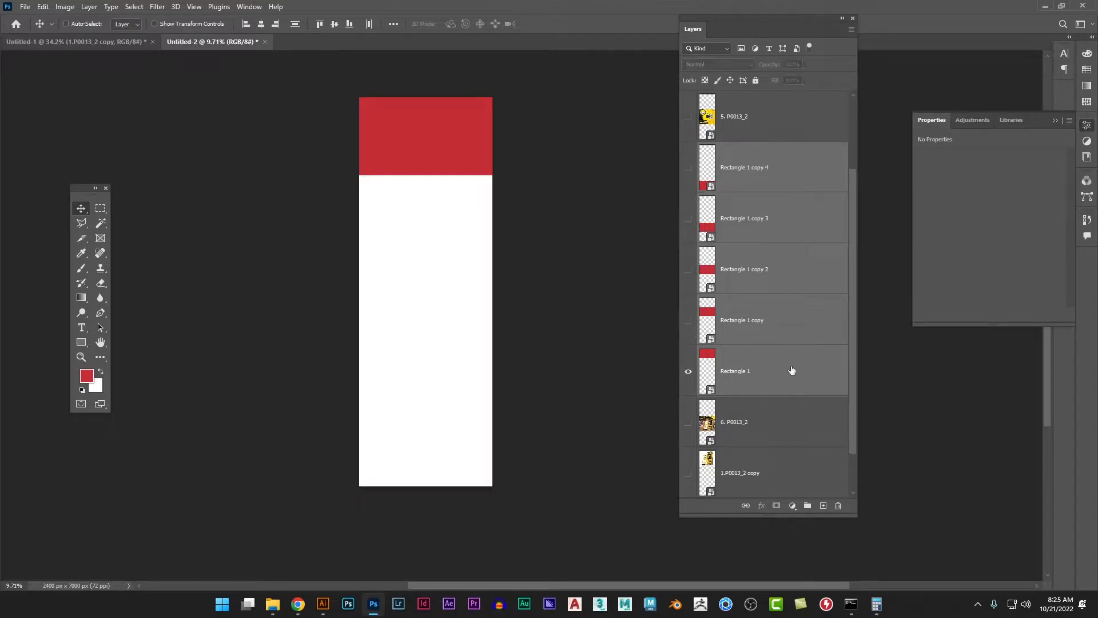
{"action": "left_click", "coordinate": [788, 370]}
{"action": "key", "text": "ctrl+t"}
{"action": "left_click_drag", "start_coordinate": [493, 176], "coordinate": [370, 218]}
{"action": "double_click", "coordinate": [436, 147]}
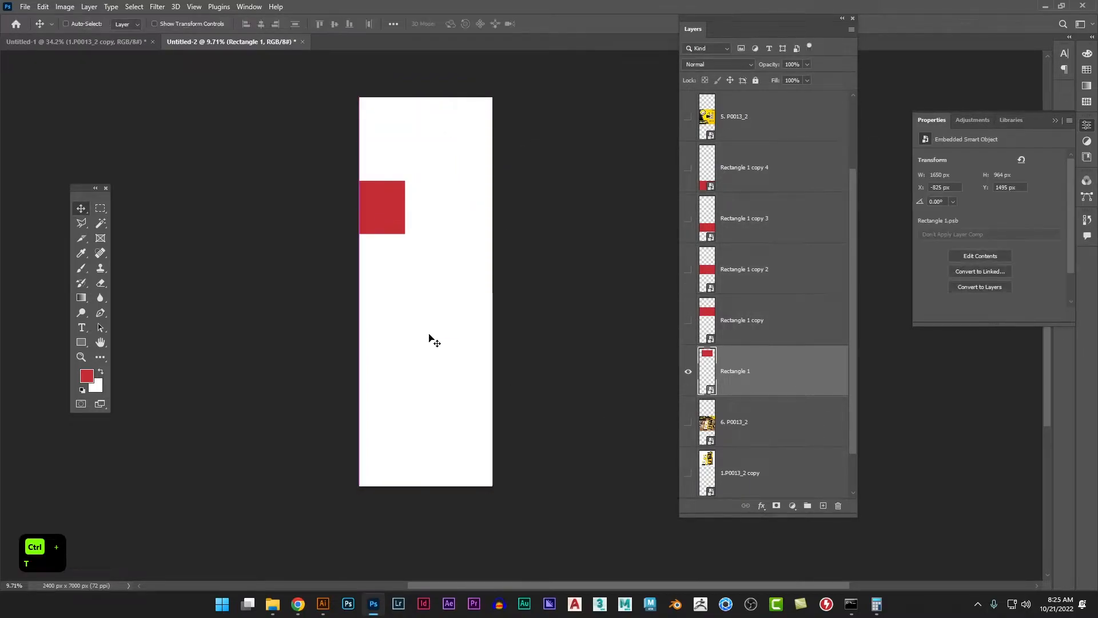
{"action": "scroll", "coordinate": [758, 441], "scroll_direction": "down", "scroll_amount": 1}
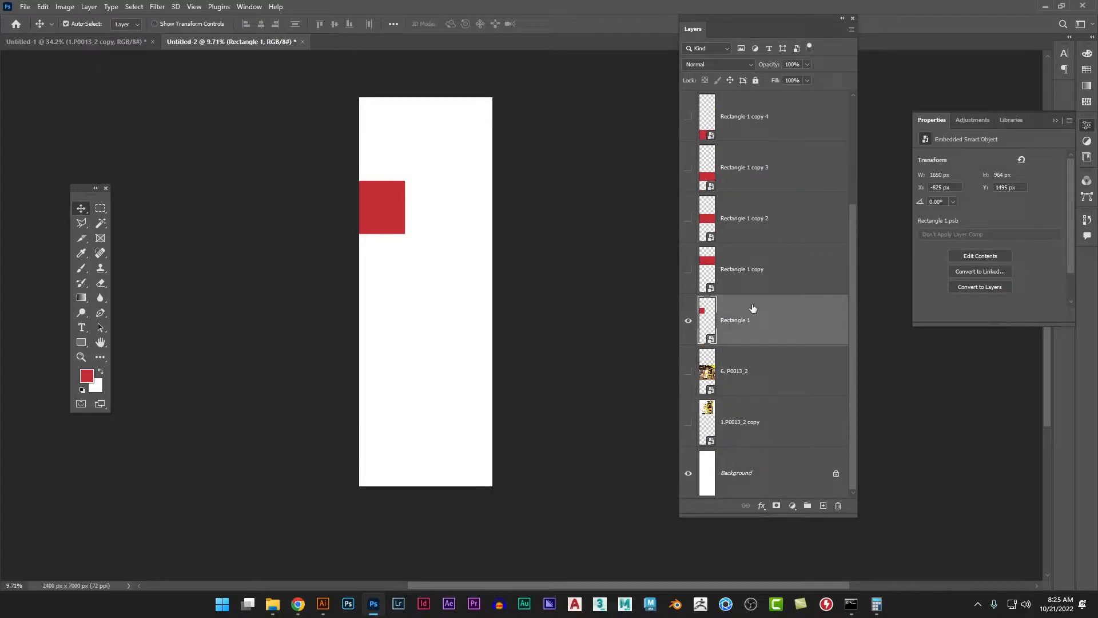
{"action": "left_click", "coordinate": [775, 478], "text": "ctrl"}
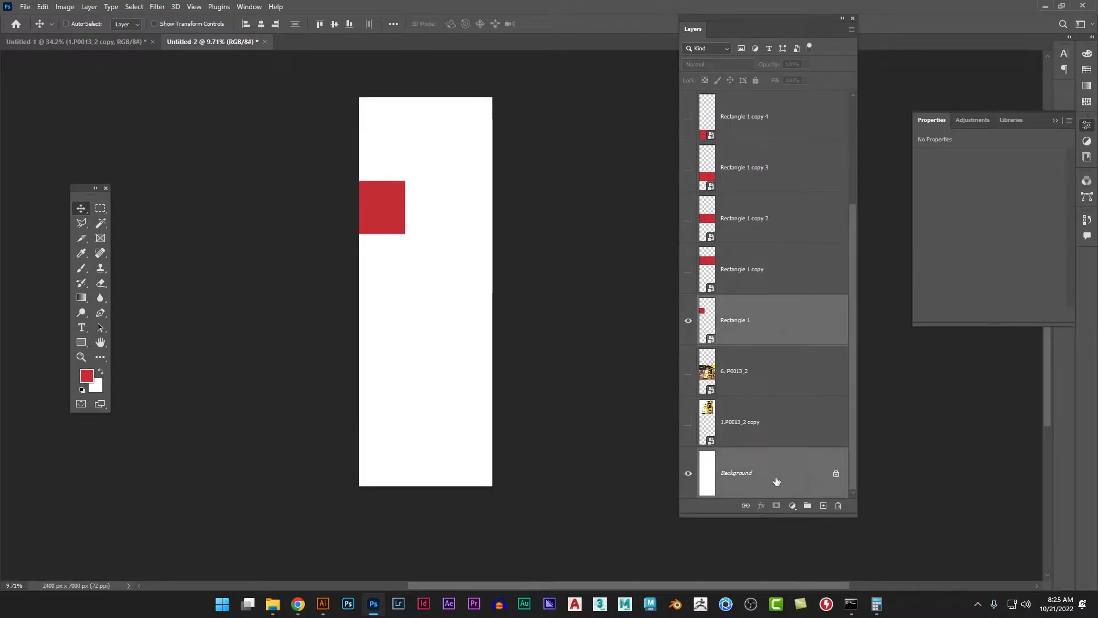
{"action": "left_click", "coordinate": [262, 24]}
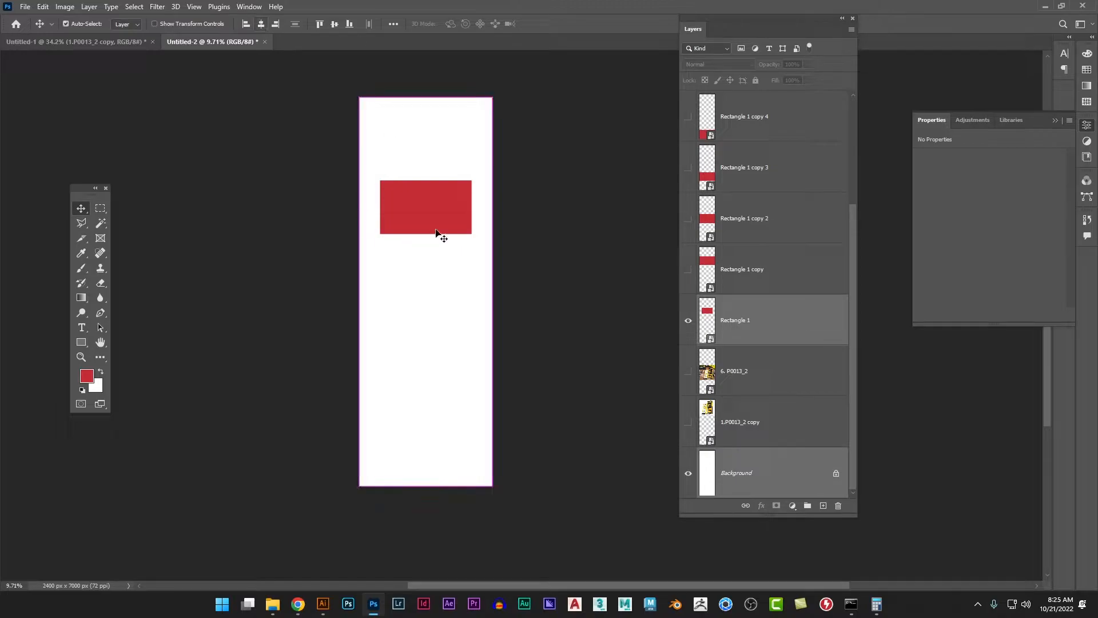
Undo the resize and centring, make the rectangle copies visible again and select Rectangle 1 copy 4
{"action": "key", "text": "ctrl+z"}
{"action": "key", "text": "ctrl+z"}
{"action": "key", "text": "ctrl+z"}
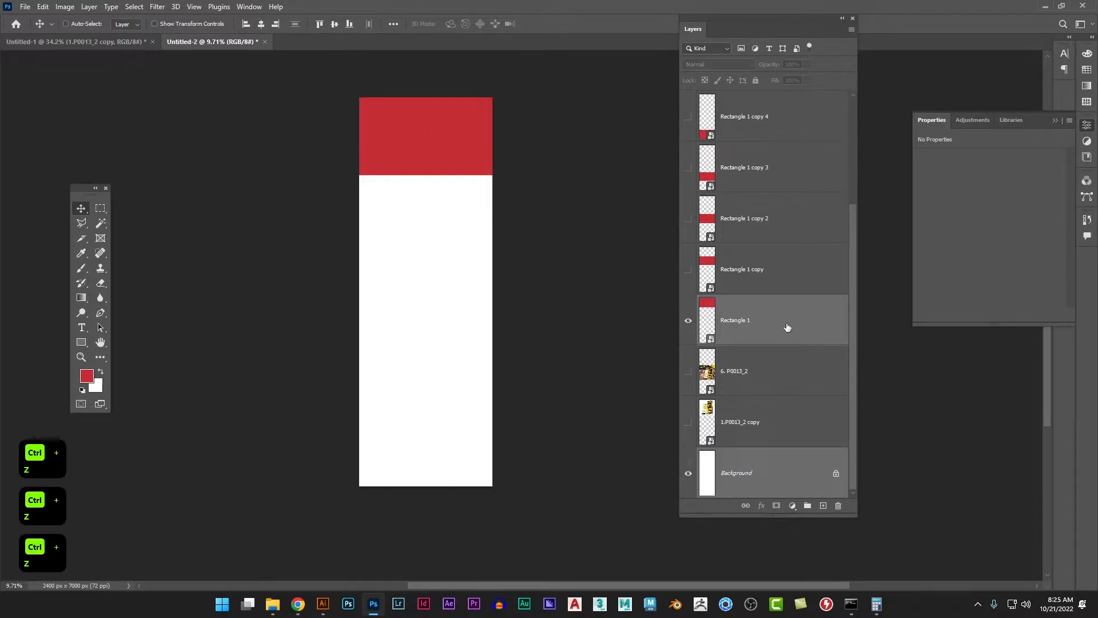
{"action": "left_click", "coordinate": [742, 316]}
{"action": "scroll", "coordinate": [742, 316], "scroll_direction": "up", "scroll_amount": 1}
{"action": "left_click_drag", "start_coordinate": [690, 329], "coordinate": [688, 157]}
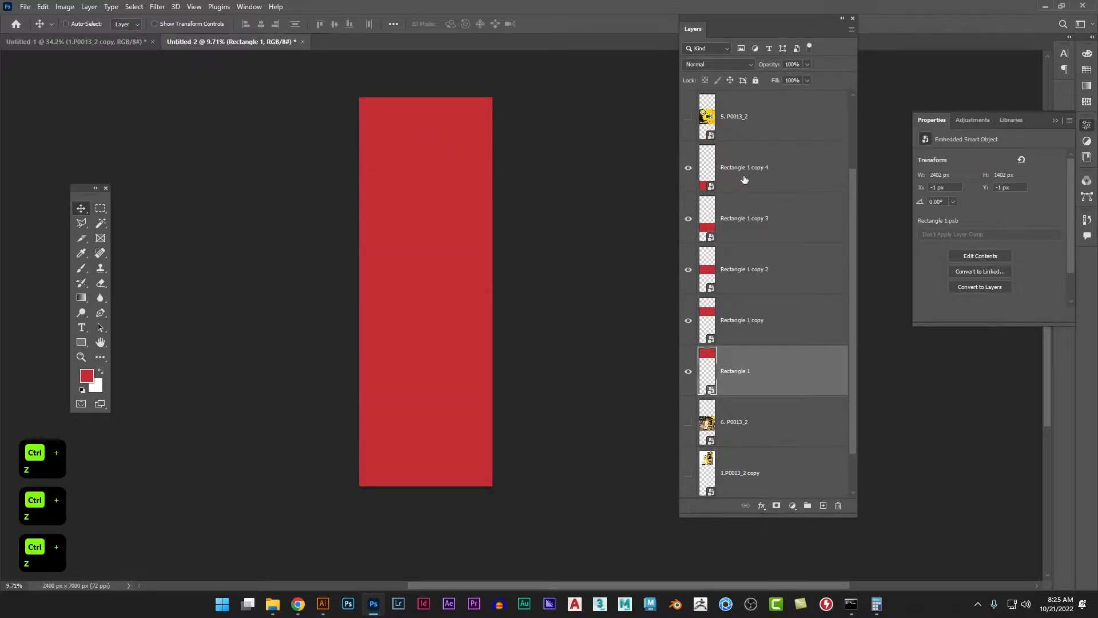
{"action": "left_click", "coordinate": [731, 178]}
Open Rectangle 1's smart object and place the product image, shifted to the right
{"action": "double_click", "coordinate": [715, 392]}
{"action": "left_click_drag", "start_coordinate": [757, 15], "coordinate": [962, 28]}
{"action": "key", "text": "alt+Tab"}
{"action": "left_click_drag", "start_coordinate": [184, 243], "coordinate": [476, 261]}
{"action": "key", "text": "alt+Tab"}
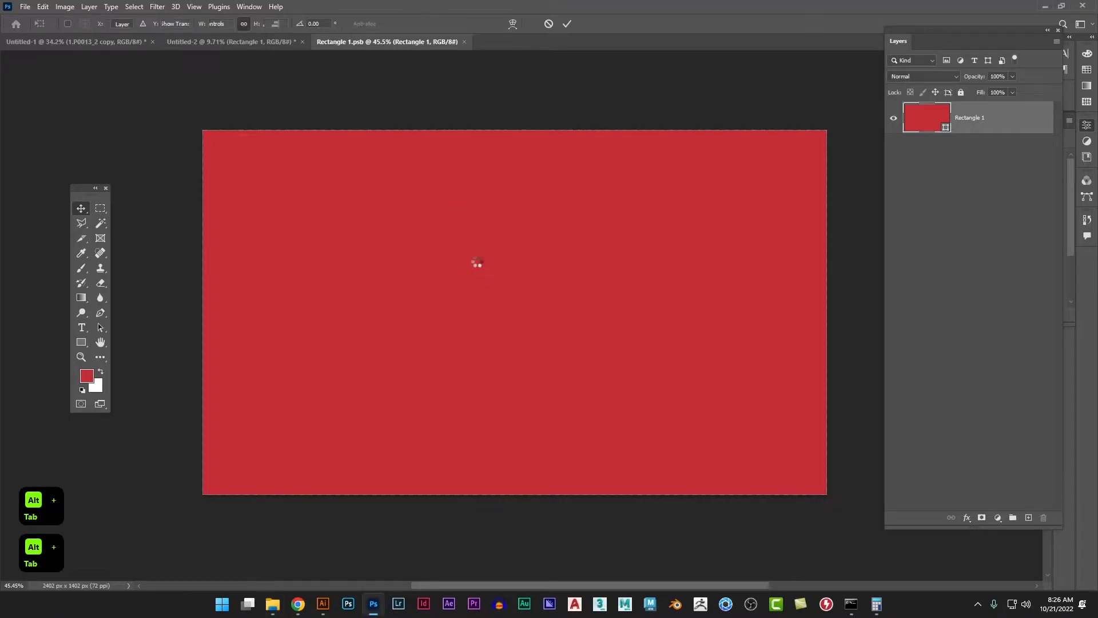
{"action": "key", "text": "Return"}
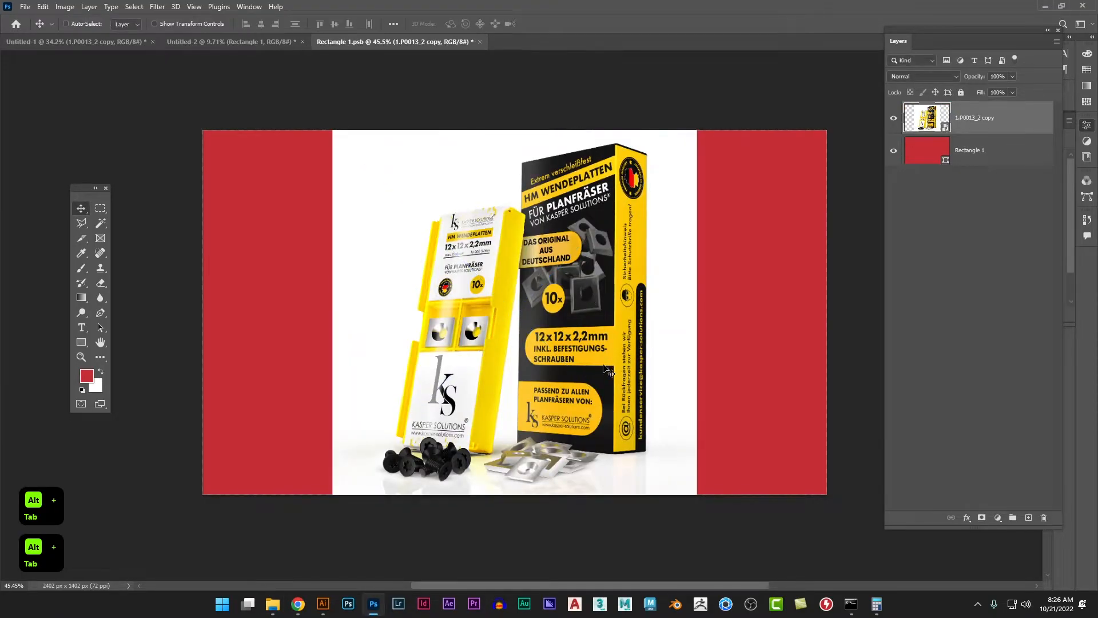
{"action": "left_click_drag", "start_coordinate": [589, 365], "coordinate": [719, 363]}
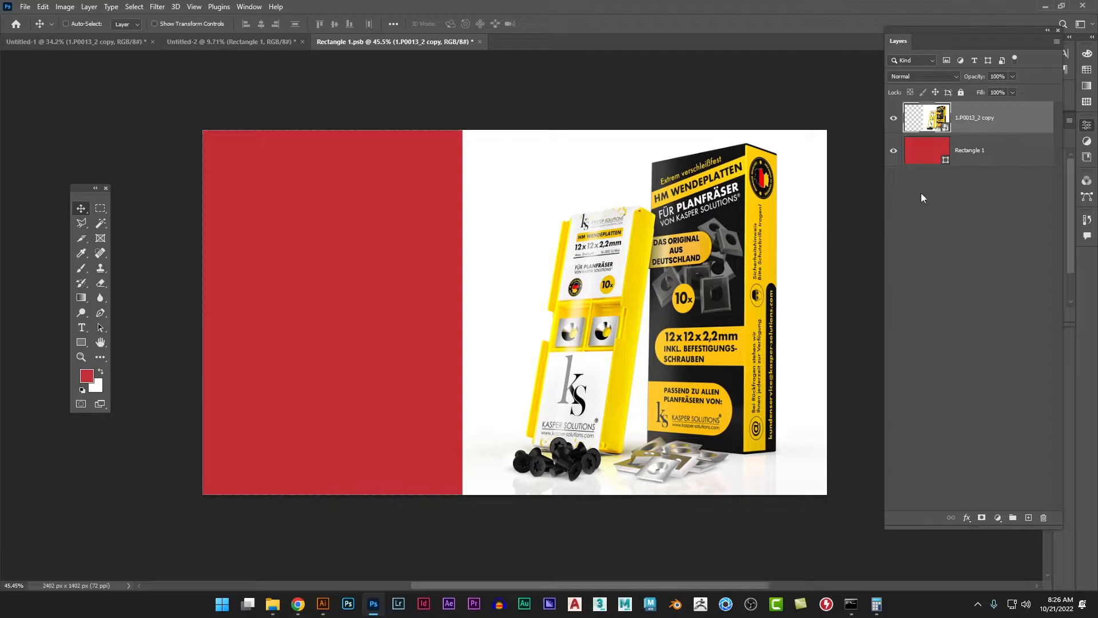
Change the rectangle's fill colour to white (ffffff)
{"action": "double_click", "coordinate": [934, 165]}
{"action": "left_click", "coordinate": [789, 135]}
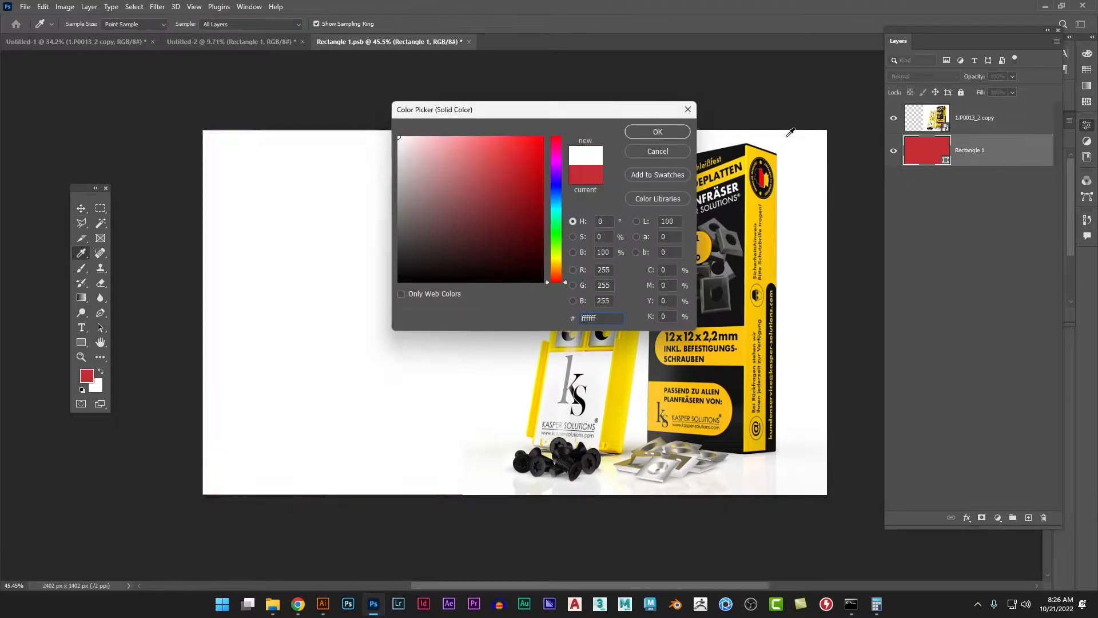
{"action": "left_click", "coordinate": [658, 131]}
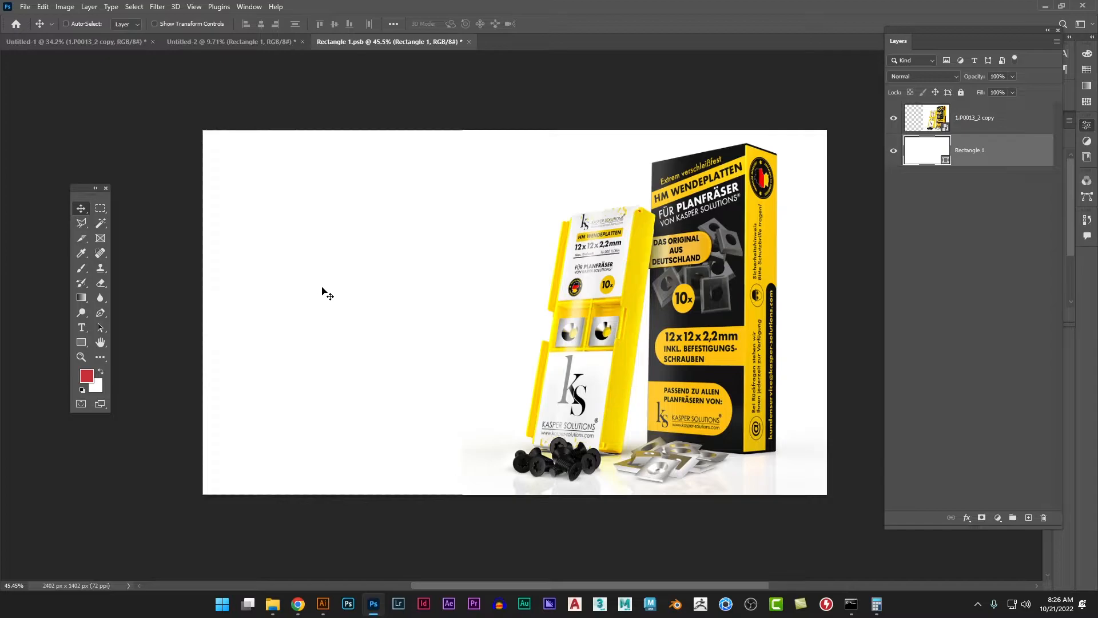
{"action": "scroll", "coordinate": [508, 503], "scroll_direction": "up", "scroll_amount": 4}
{"action": "scroll", "coordinate": [523, 500], "scroll_direction": "down", "scroll_amount": 1}
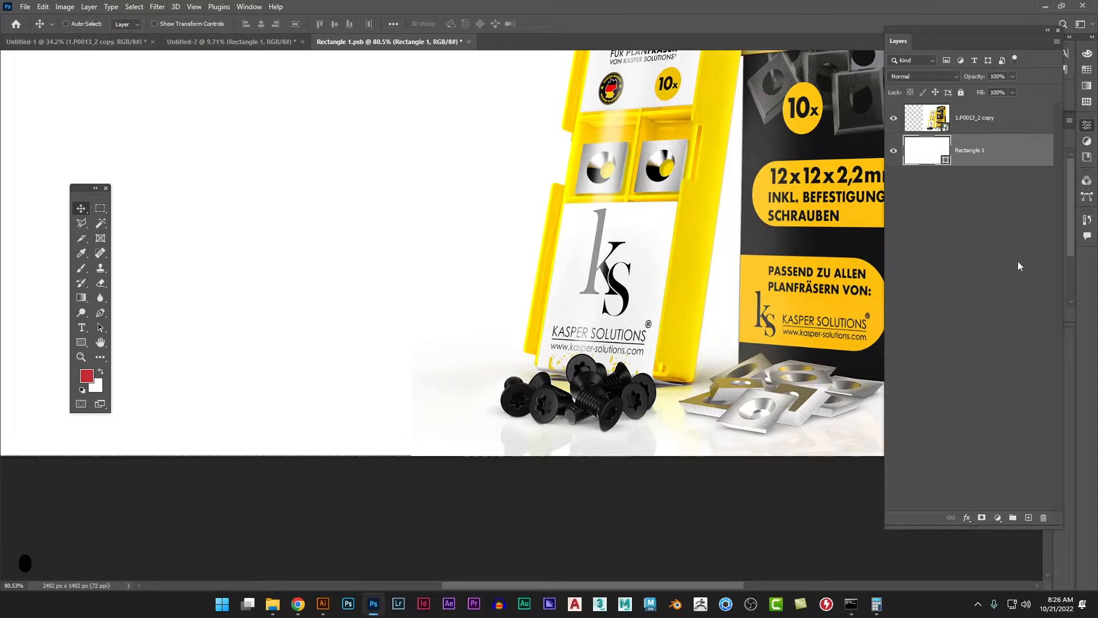
Add a layer mask to the 1.P0013_2 copy layer and size the brush to 224 px
{"action": "left_click", "coordinate": [1015, 126]}
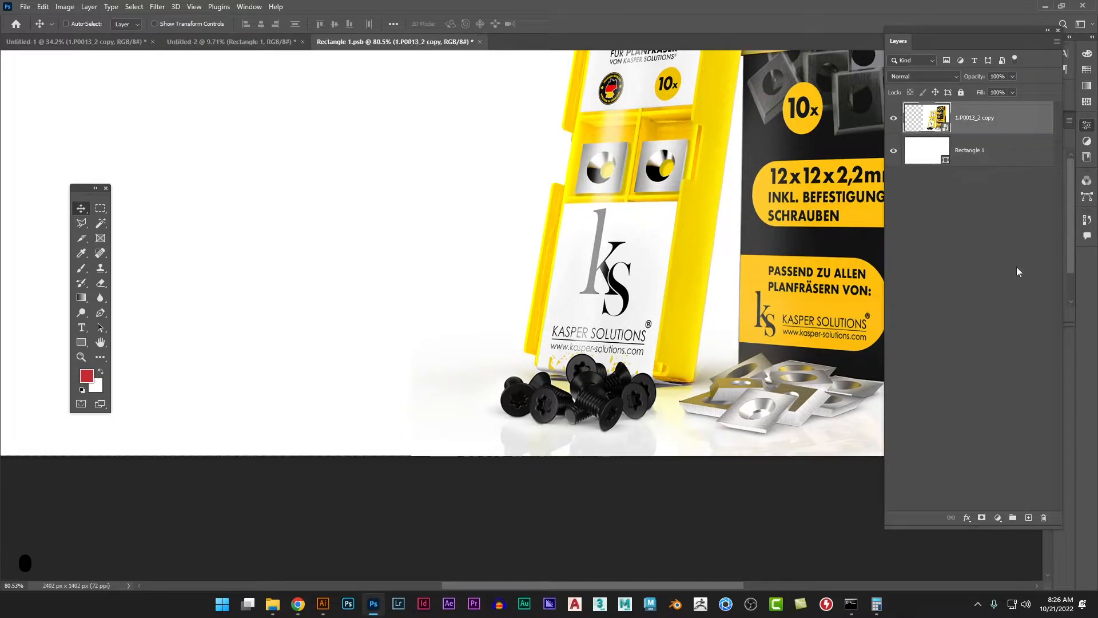
{"action": "left_click", "coordinate": [983, 518]}
{"action": "key", "text": "v"}
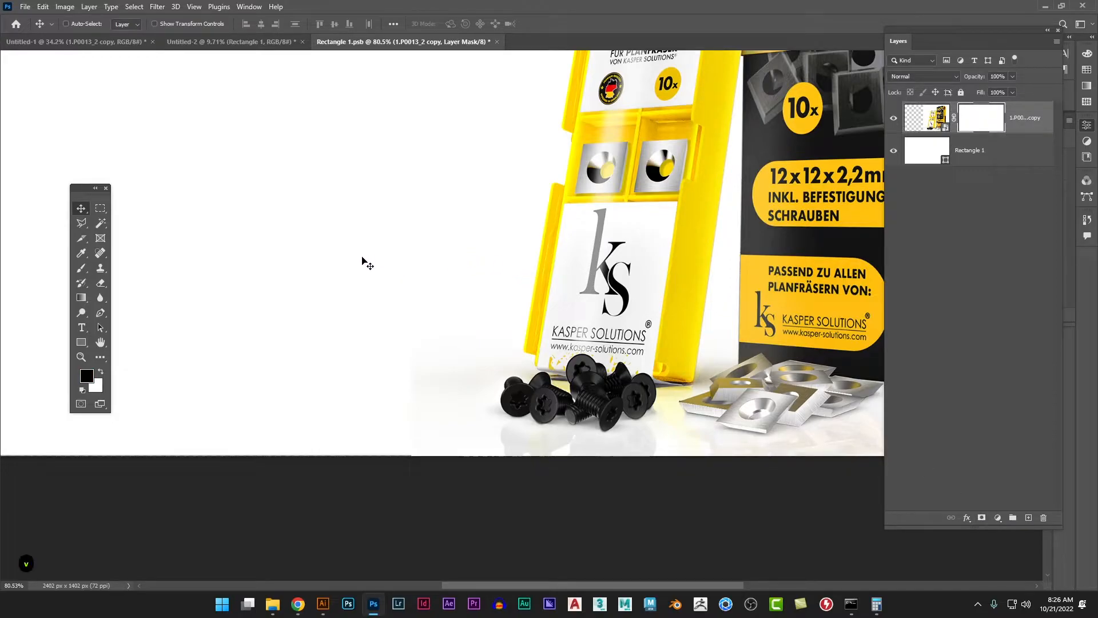
{"action": "key", "text": "b"}
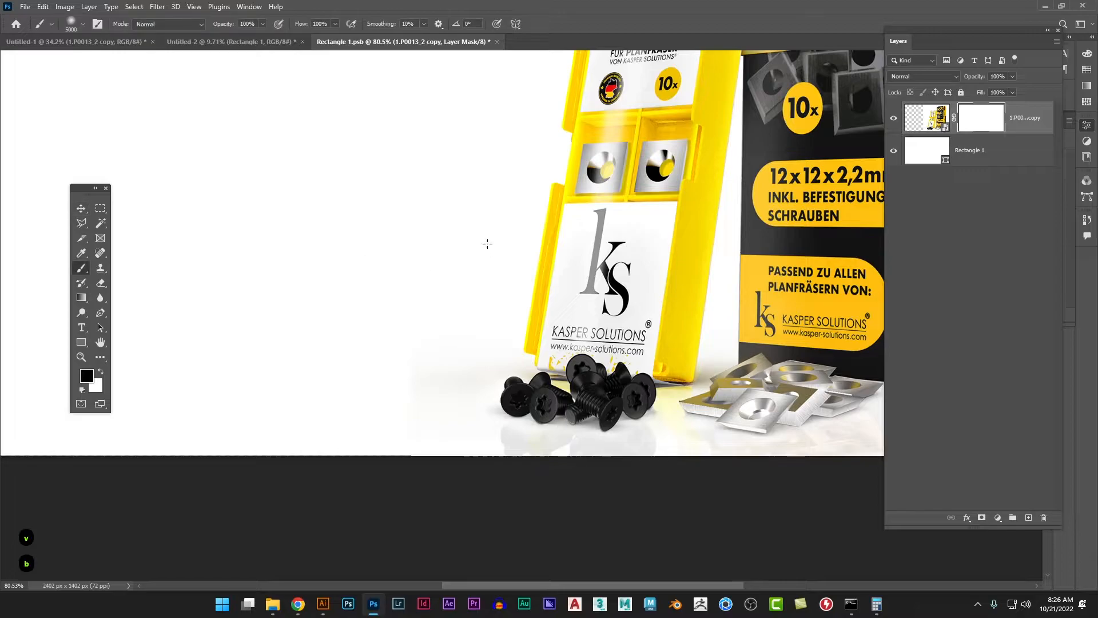
{"action": "scroll", "coordinate": [497, 239], "scroll_direction": "down", "scroll_amount": 4}
{"action": "left_click_drag", "start_coordinate": [508, 213], "coordinate": [507, 295]}
{"action": "right_click", "coordinate": [493, 250], "text": "alt"}
{"action": "left_click_drag", "start_coordinate": [492, 250], "coordinate": [1, 261]}
{"action": "right_click", "coordinate": [429, 294], "text": "alt"}
{"action": "left_click_drag", "start_coordinate": [429, 294], "coordinate": [418, 294]}
Paint black along the product's left edge, checking the fade with the white background hidden
{"action": "scroll", "coordinate": [448, 393], "scroll_direction": "up", "scroll_amount": 3}
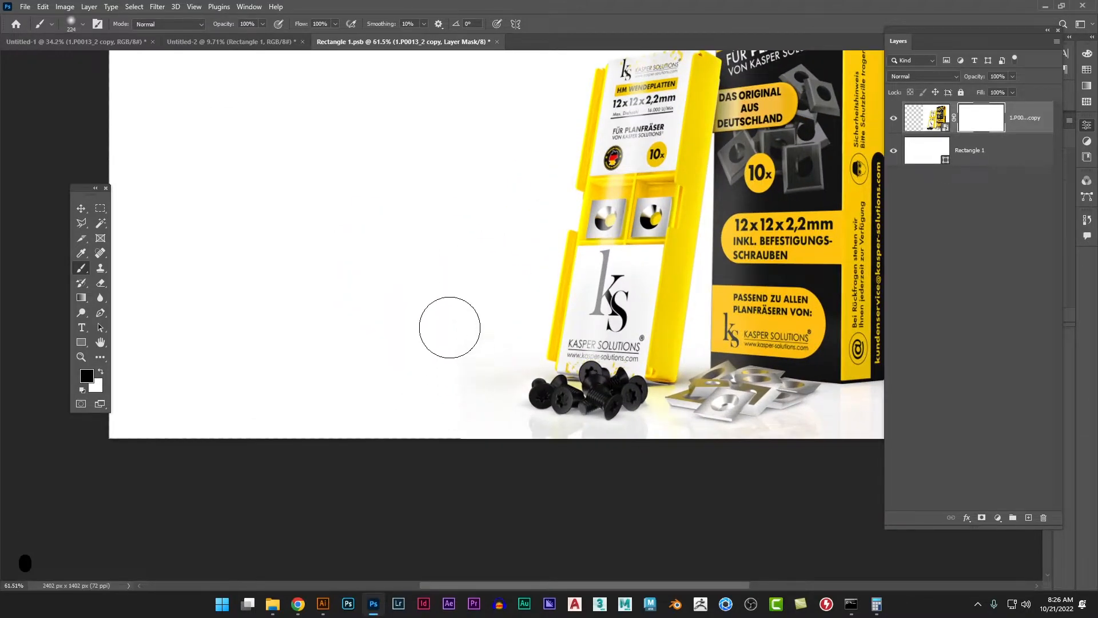
{"action": "mouse_move", "coordinate": [448, 338]}
{"action": "left_mouse_down"}
{"action": "mouse_move", "coordinate": [445, 462]}
{"action": "mouse_move", "coordinate": [449, 126]}
{"action": "left_mouse_up"}
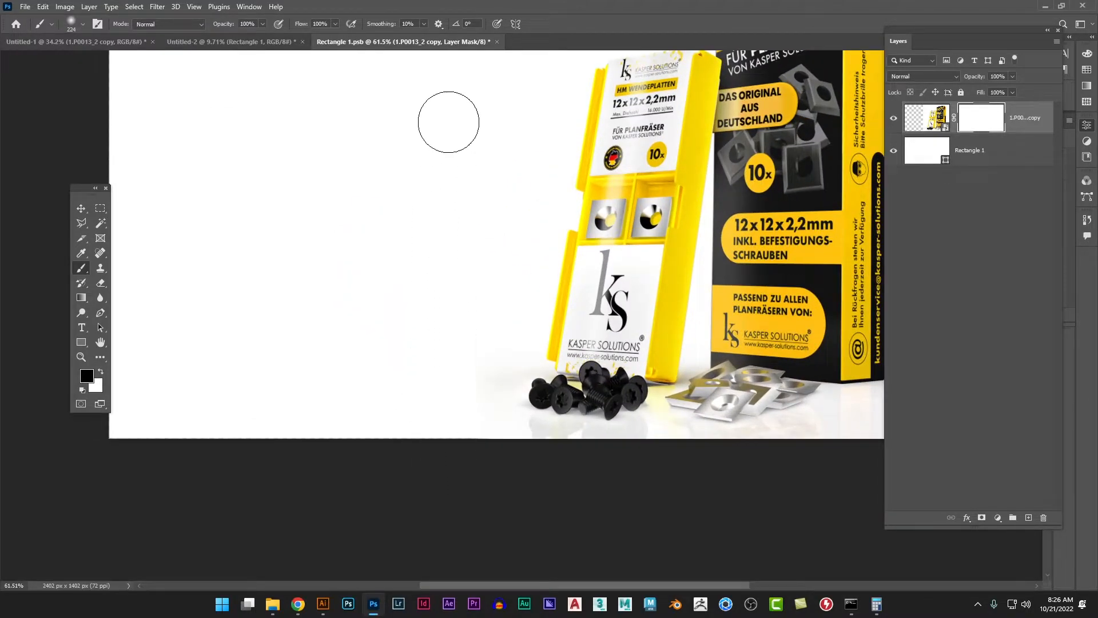
{"action": "scroll", "coordinate": [441, 338], "scroll_direction": "up", "scroll_amount": 5}
{"action": "left_click", "coordinate": [893, 153]}
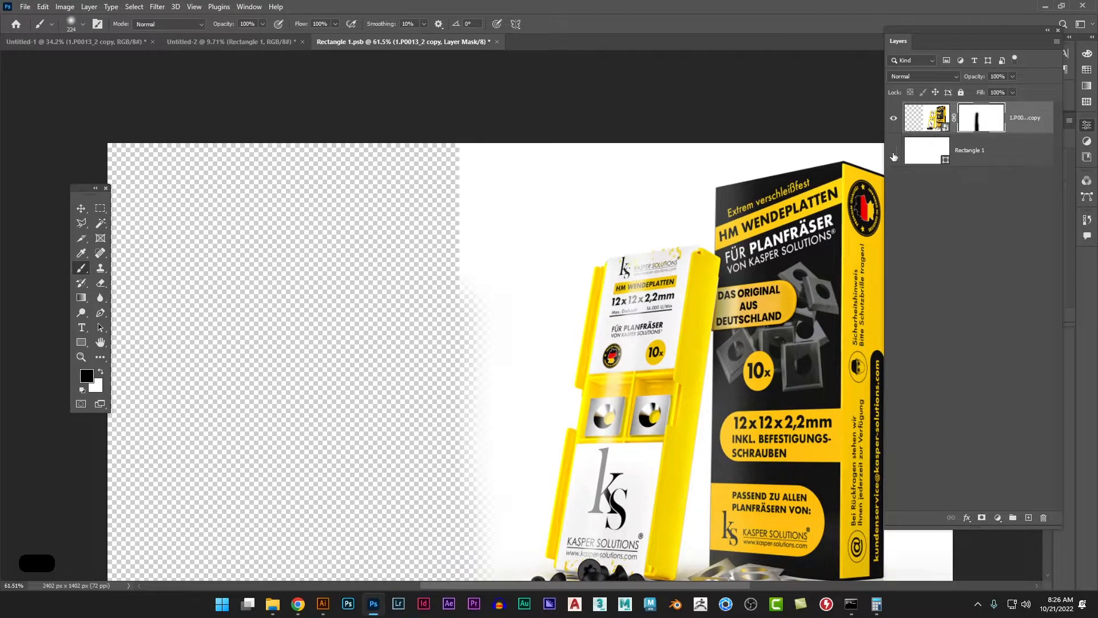
{"action": "left_click_drag", "start_coordinate": [446, 385], "coordinate": [444, 86]}
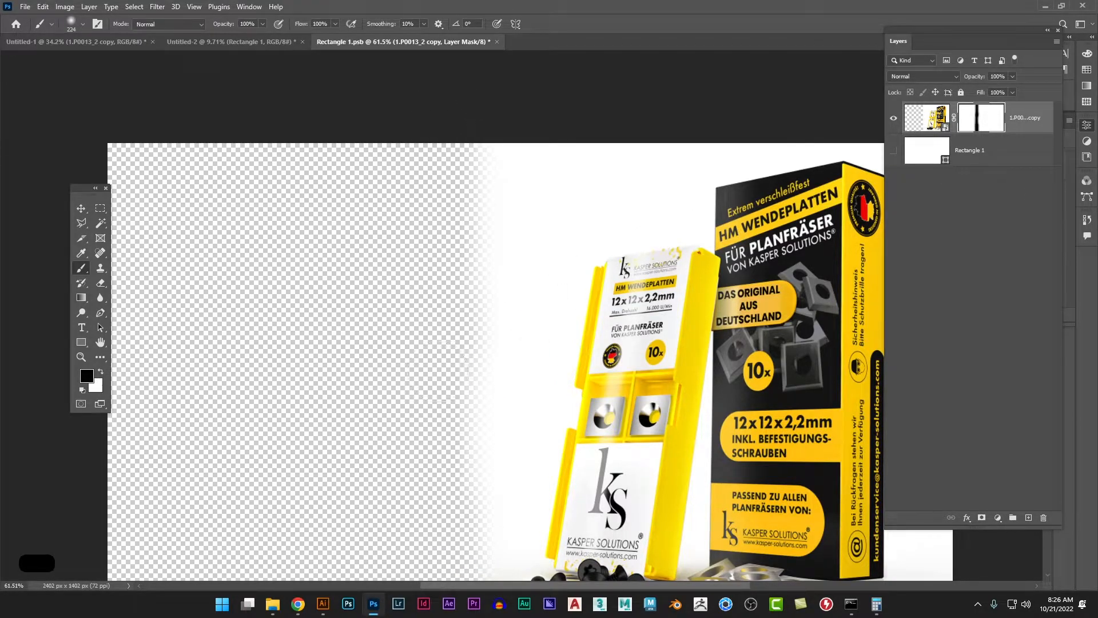
{"action": "scroll", "coordinate": [435, 320], "scroll_direction": "down", "scroll_amount": 5}
{"action": "left_click", "coordinate": [893, 150]}
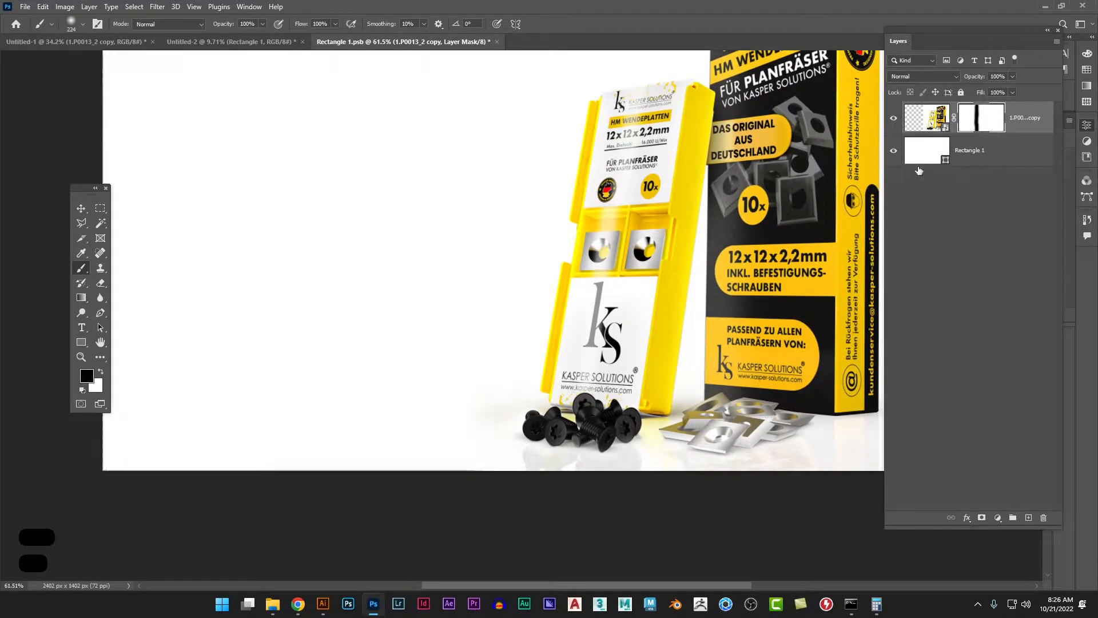
{"action": "key", "text": "v"}
{"action": "scroll", "coordinate": [320, 415], "scroll_direction": "up", "scroll_amount": 2}
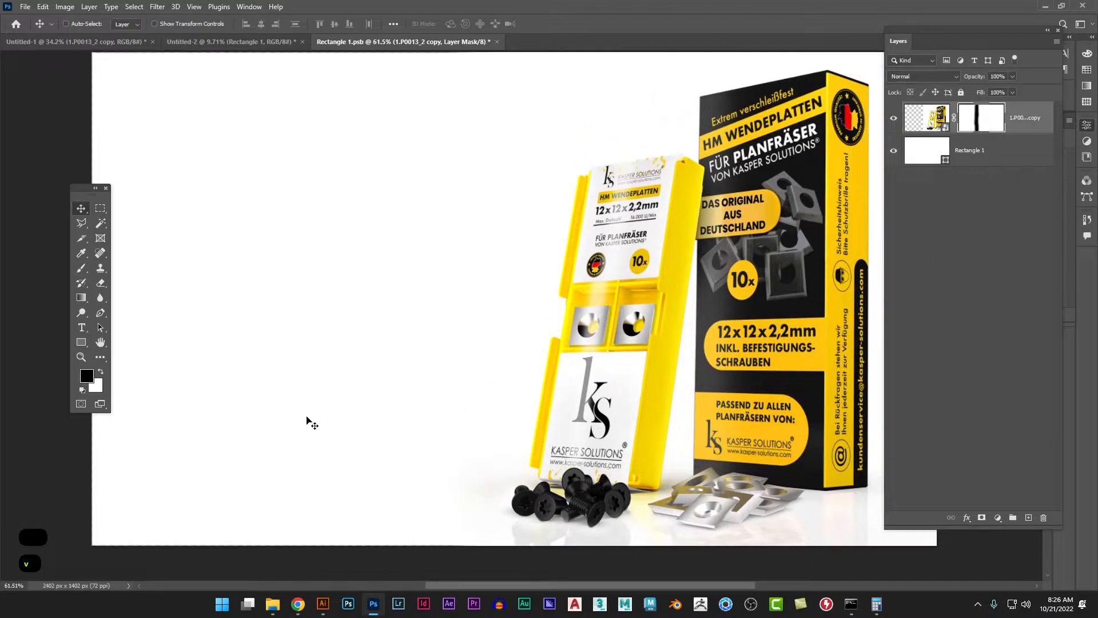
Search 'kasper solutions' in a new Chrome tab and glance at the company website
{"action": "left_click", "coordinate": [298, 604]}
{"action": "key", "text": "ctrl+t"}
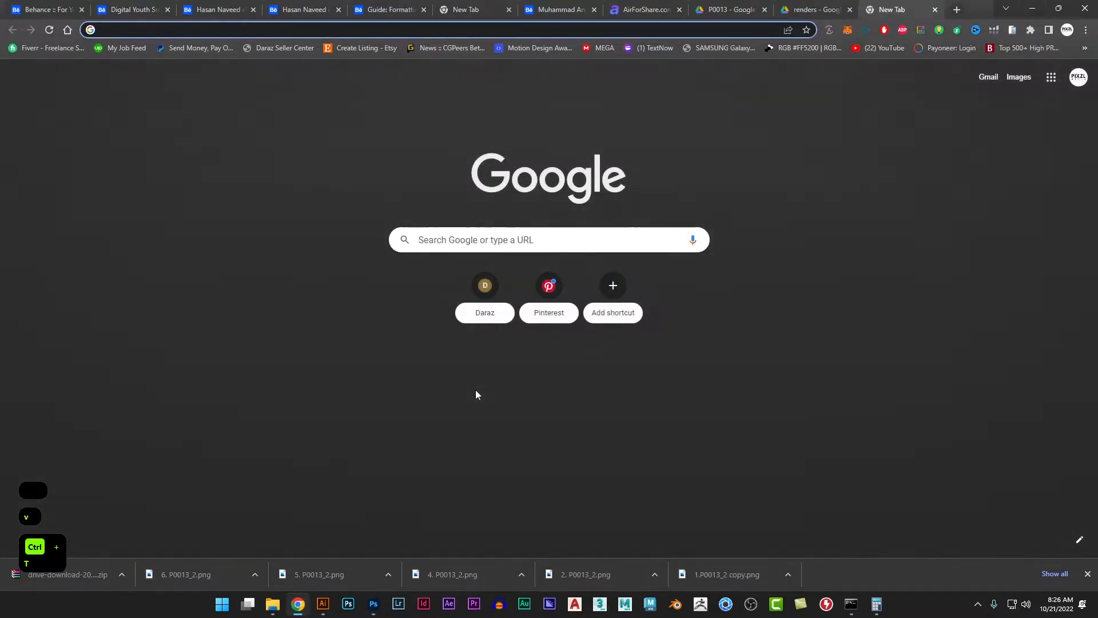
{"action": "type", "text": "kasper solutions"}
{"action": "key", "text": "Return"}
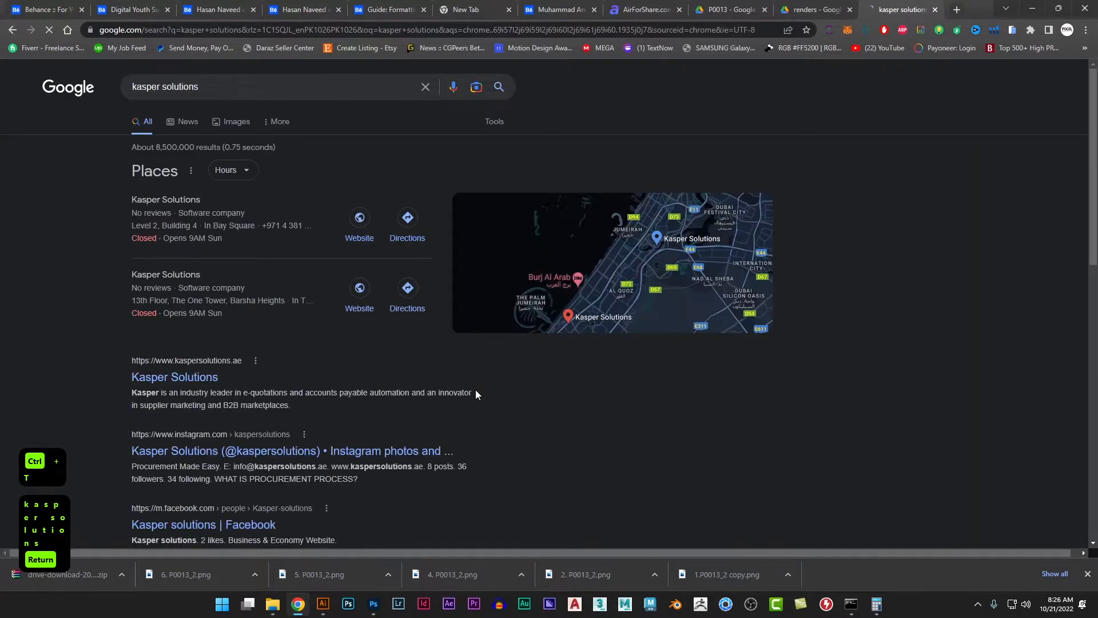
{"action": "scroll", "coordinate": [490, 383], "scroll_direction": "down", "scroll_amount": 2}
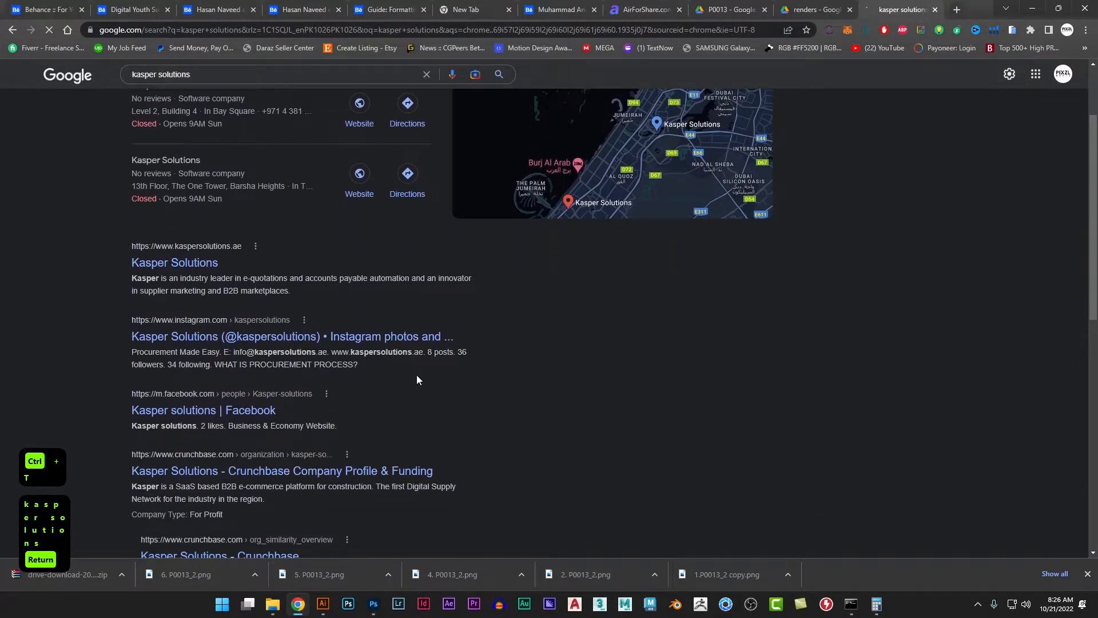
{"action": "middle_click", "coordinate": [172, 263]}
{"action": "left_click", "coordinate": [904, 10]}
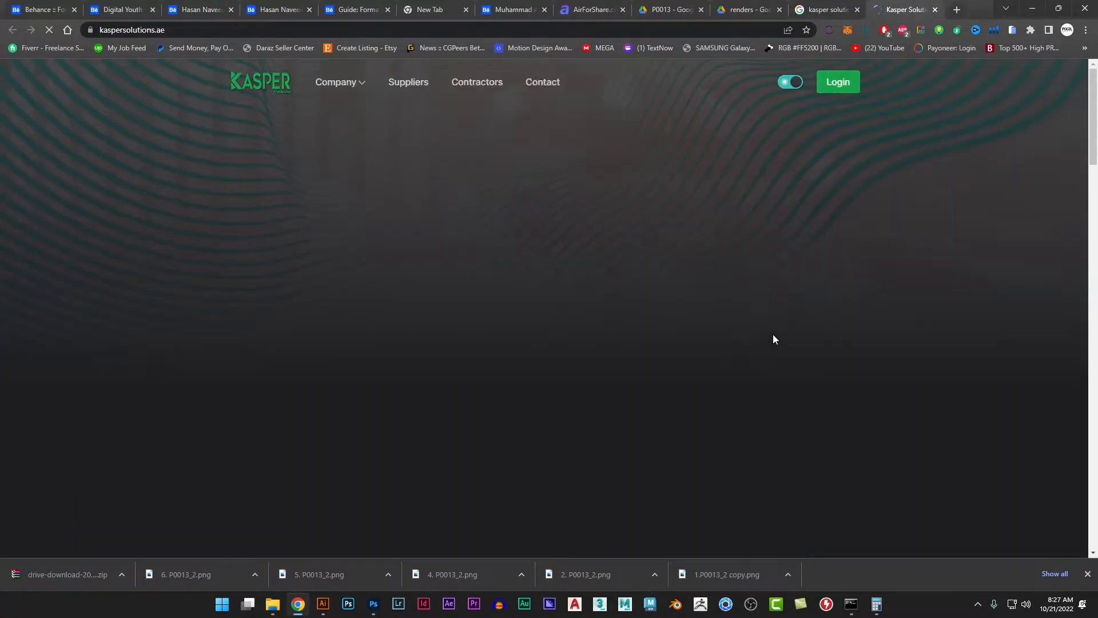
{"action": "key", "text": "ctrl+w"}
{"action": "scroll", "coordinate": [196, 345], "scroll_direction": "up", "scroll_amount": 2}
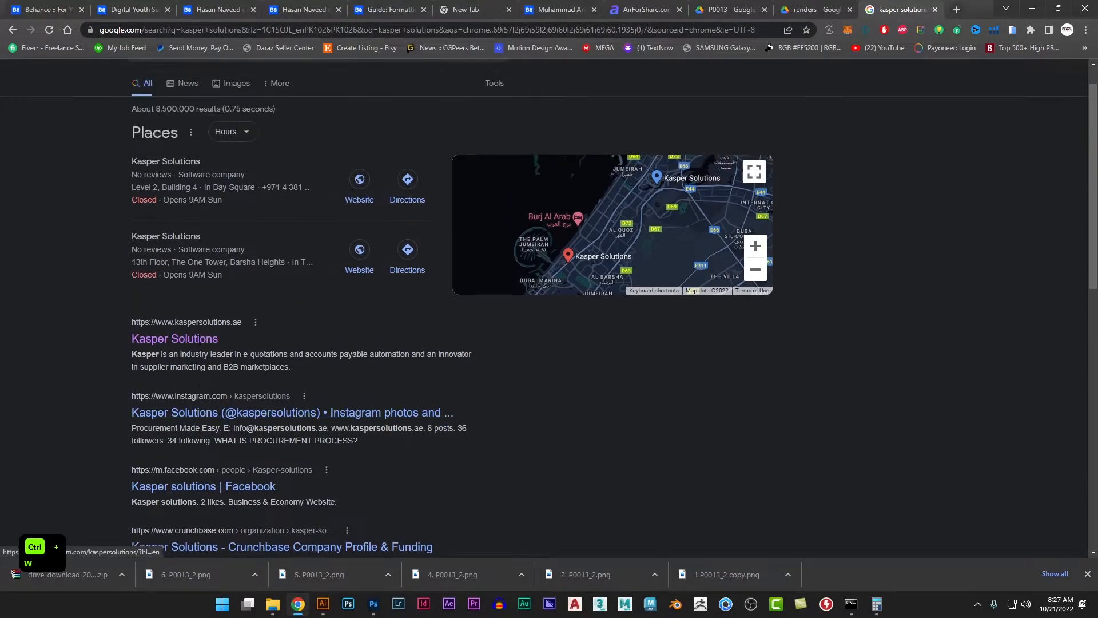
Save the Kontakt logo from image results as a PNG in the drive-download folder
{"action": "left_click", "coordinate": [229, 122]}
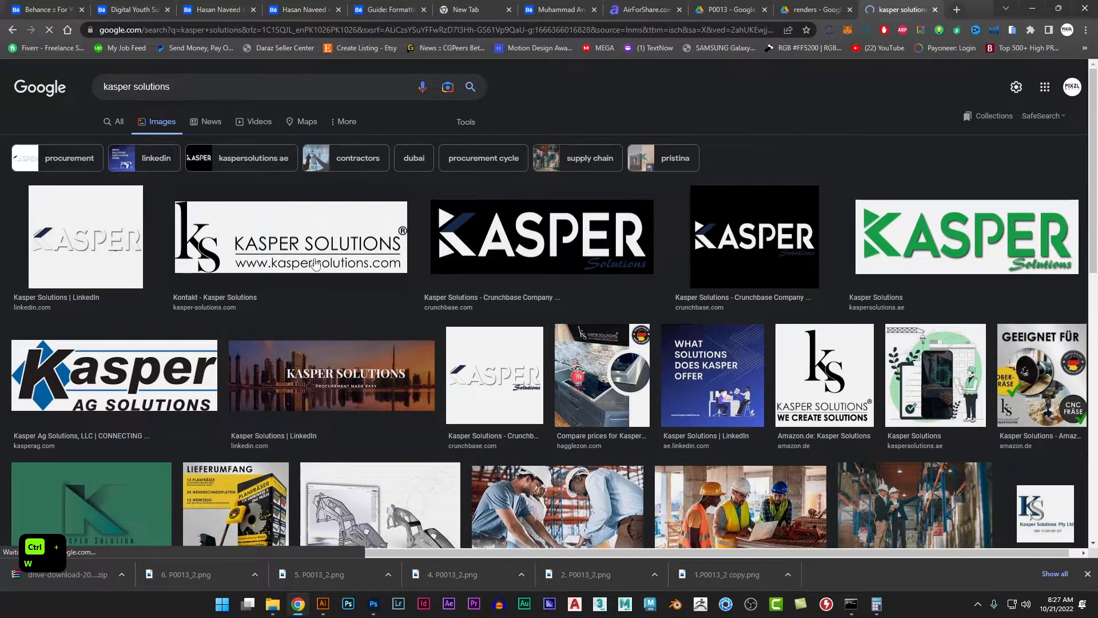
{"action": "left_click", "coordinate": [316, 254]}
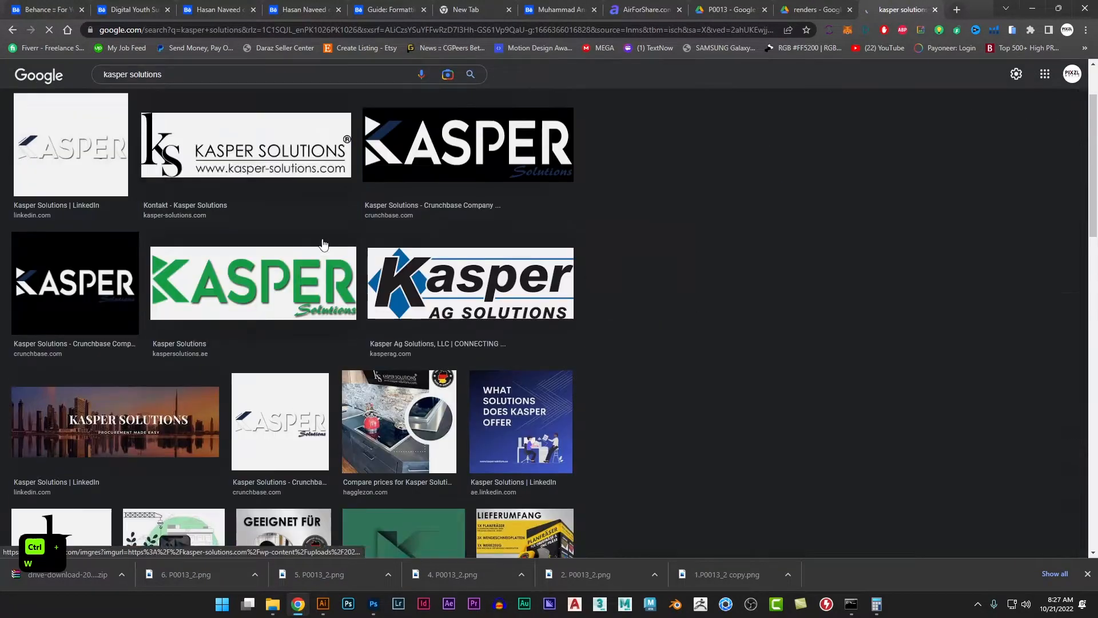
{"action": "right_click", "coordinate": [845, 196]}
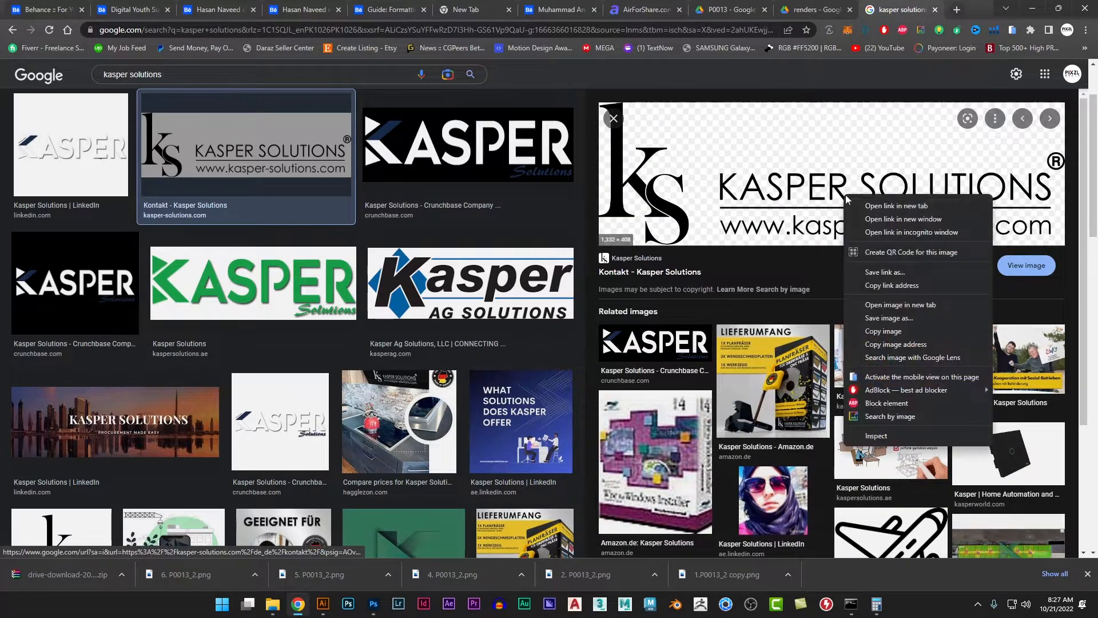
{"action": "left_click", "coordinate": [919, 318]}
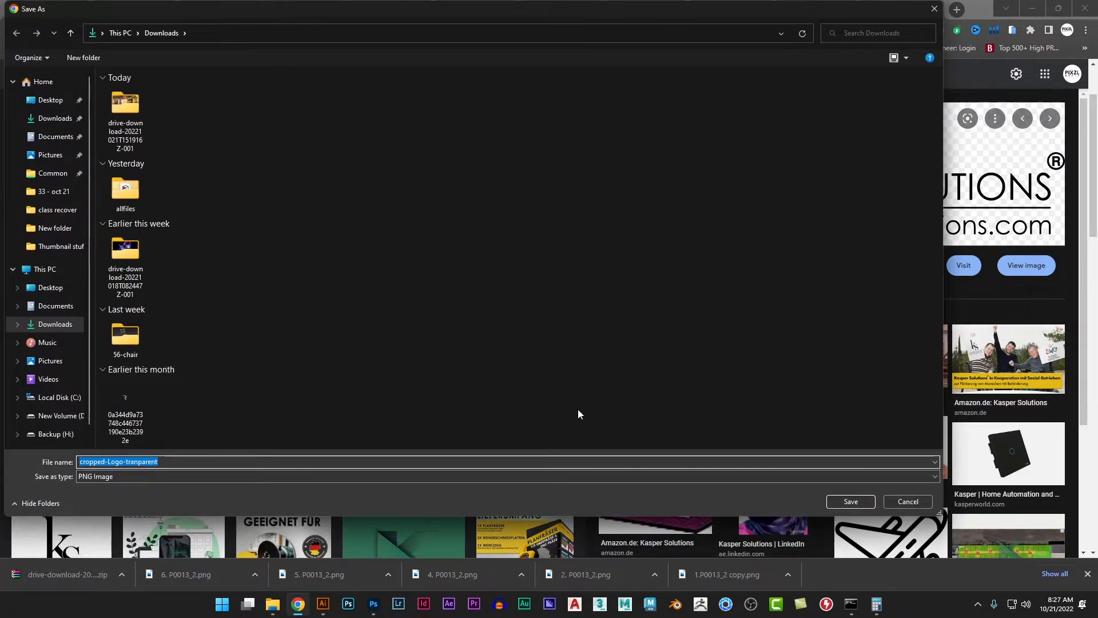
{"action": "double_click", "coordinate": [129, 112]}
{"action": "left_click", "coordinate": [848, 501]}
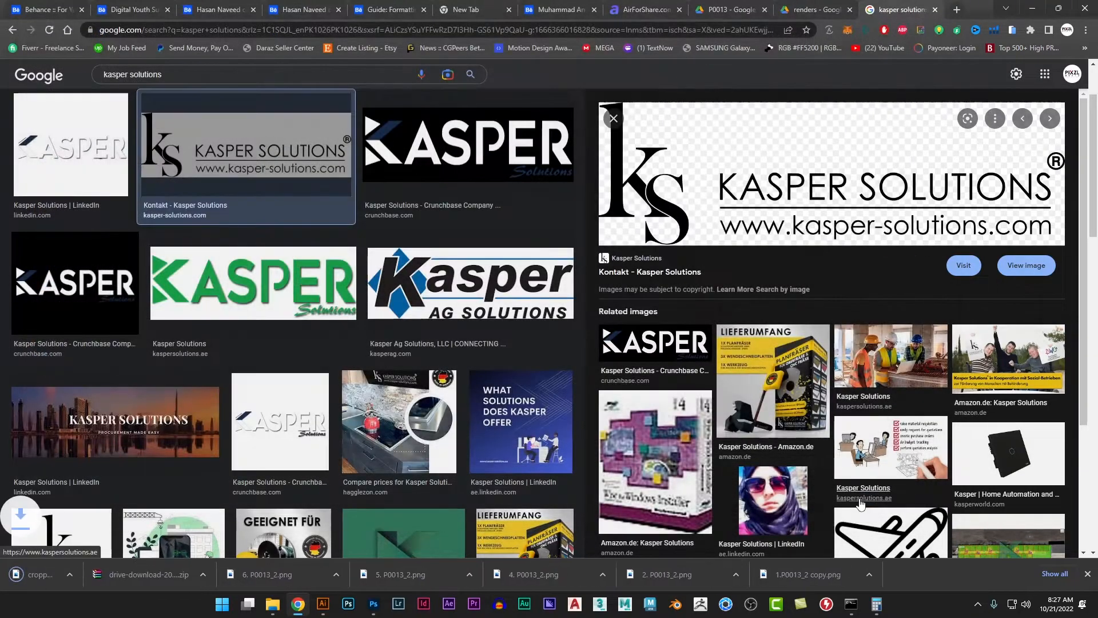
{"action": "left_click_drag", "start_coordinate": [89, 576], "coordinate": [564, 22]}
Drop the logo into Rectangle 1.psb and scale it down to about 62%
{"action": "key", "text": "alt+Tab"}
{"action": "left_click_drag", "start_coordinate": [582, 150], "coordinate": [426, 304]}
{"action": "scroll", "coordinate": [463, 272], "scroll_direction": "down", "scroll_amount": 2}
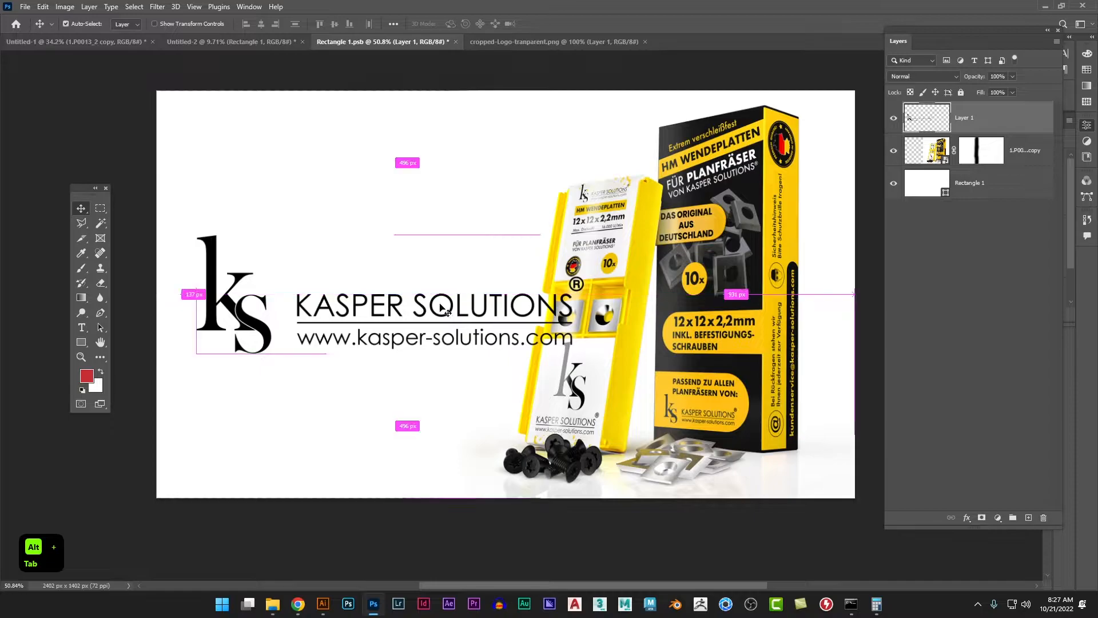
{"action": "key", "text": "ctrl+t"}
{"action": "left_click_drag", "start_coordinate": [586, 295], "coordinate": [427, 307]}
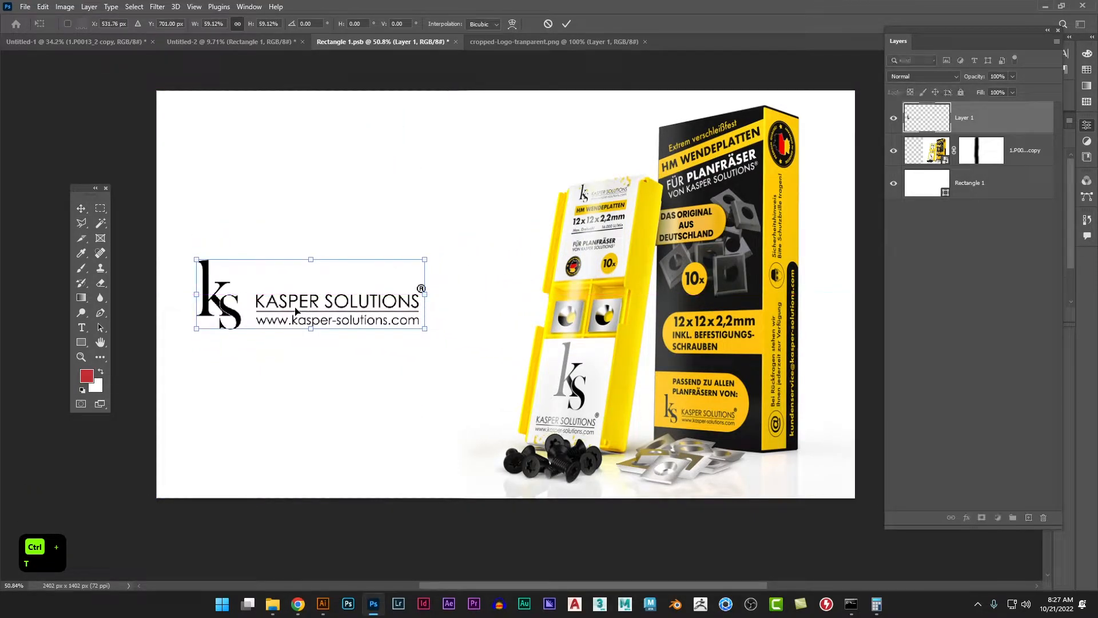
{"action": "key", "text": "Return"}
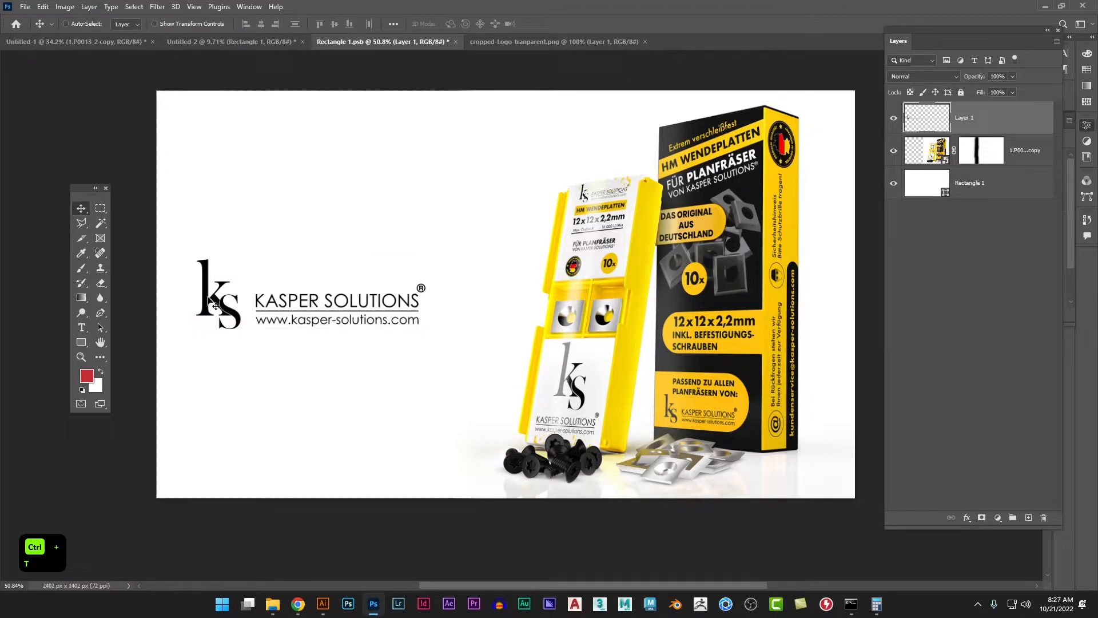
Zoom in on the logo and marquee-select the area around the KASPER SOLUTIONS text
{"action": "key", "text": "z"}
{"action": "left_click_drag", "start_coordinate": [234, 303], "coordinate": [327, 305]}
{"action": "key", "text": "space"}
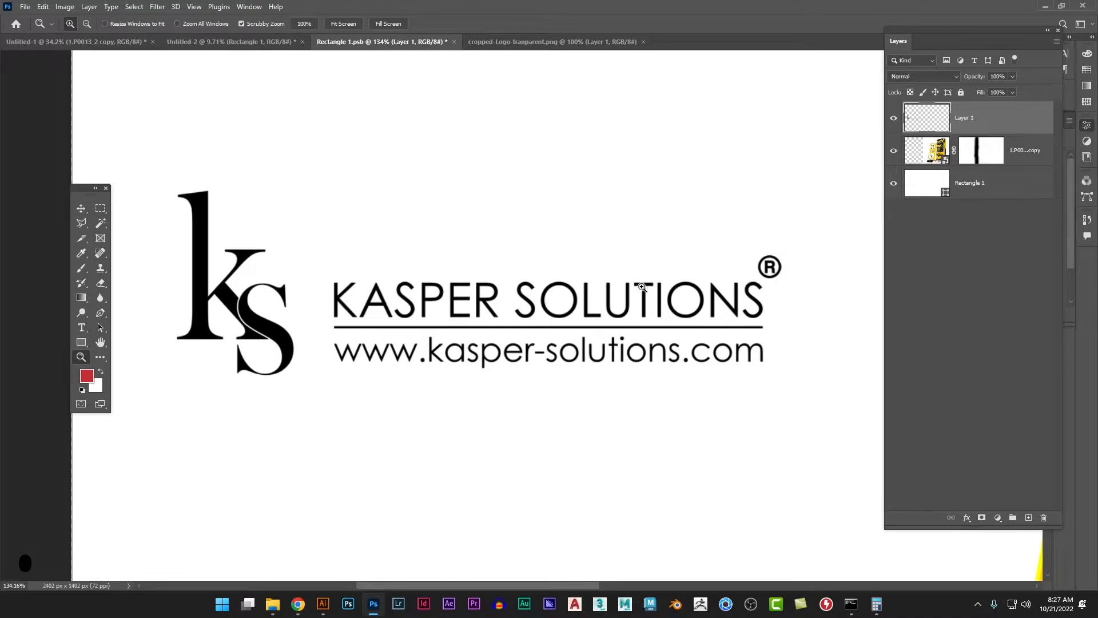
{"action": "key", "text": "space"}
{"action": "left_click_drag", "start_coordinate": [715, 308], "coordinate": [668, 308]}
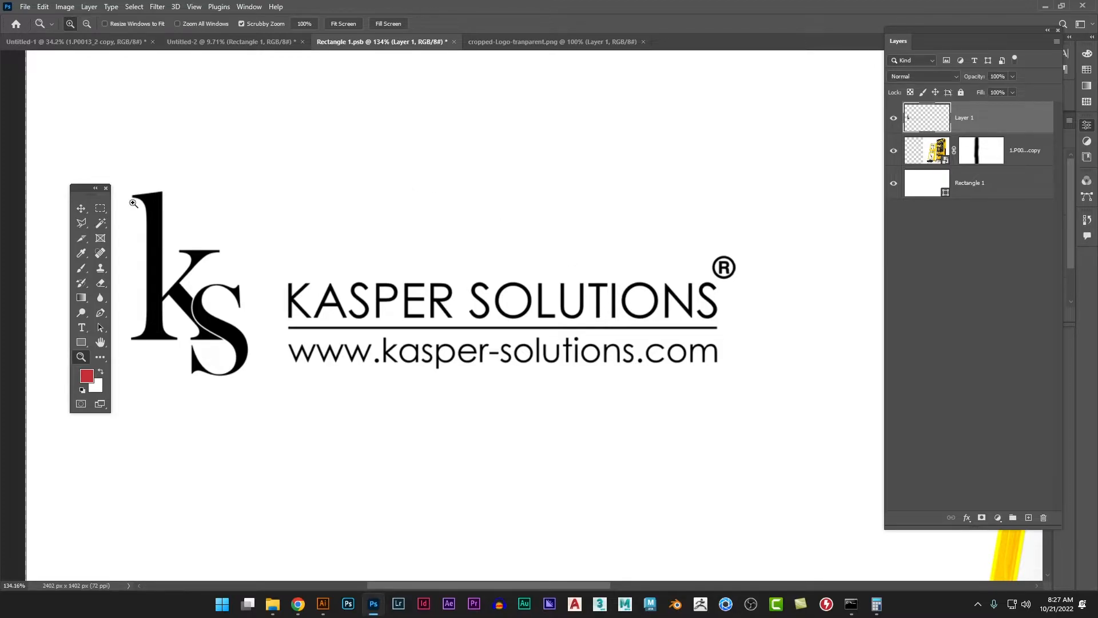
{"action": "left_click", "coordinate": [101, 208]}
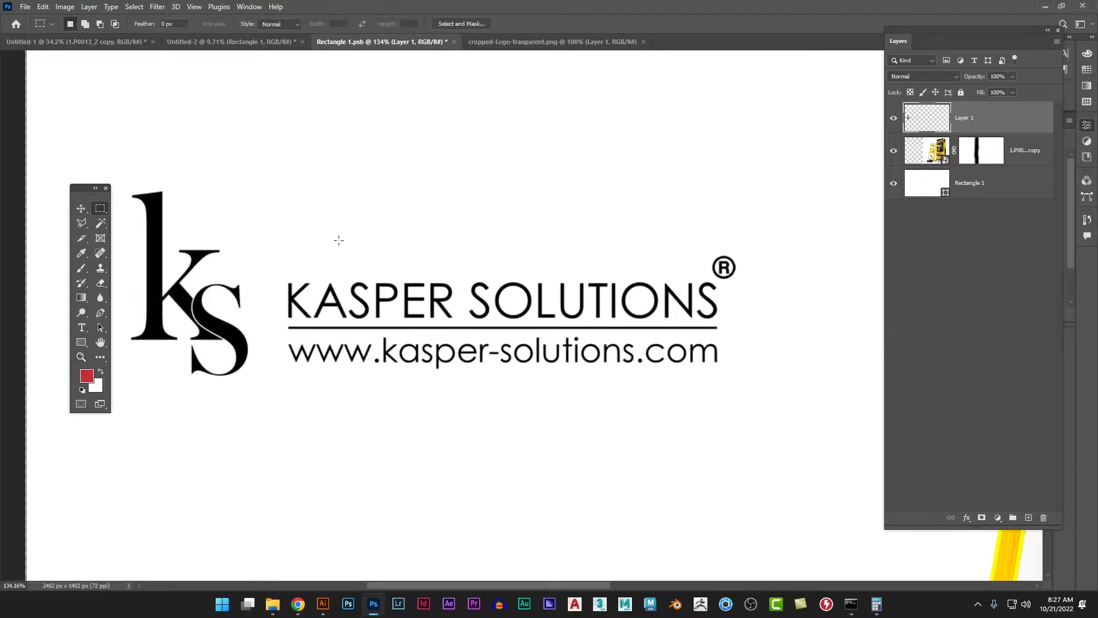
{"action": "left_click_drag", "start_coordinate": [266, 197], "coordinate": [760, 328]}
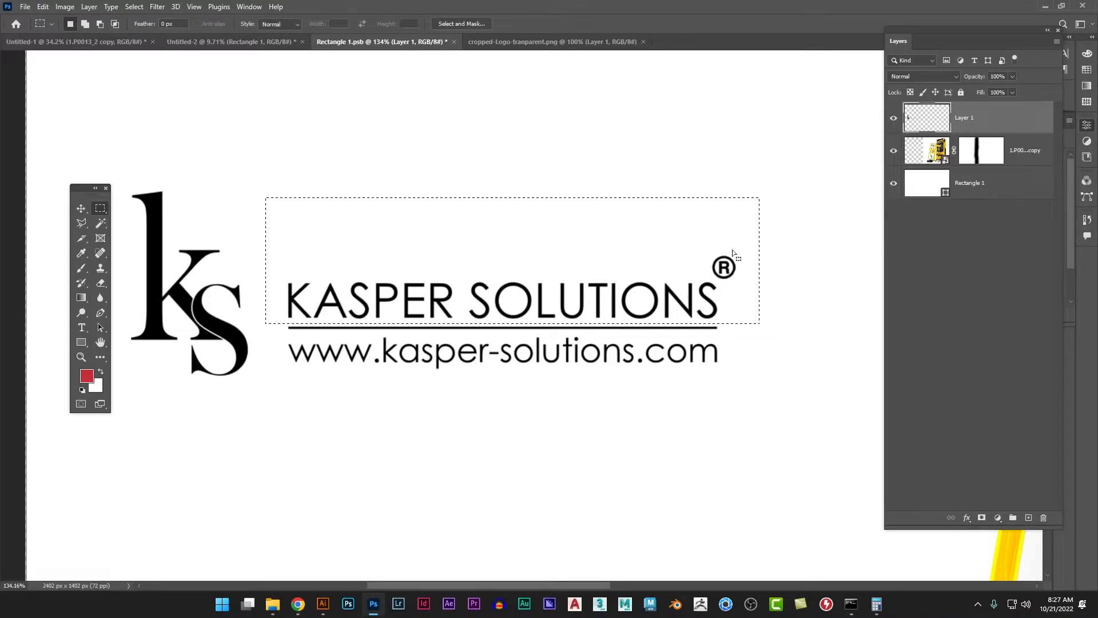
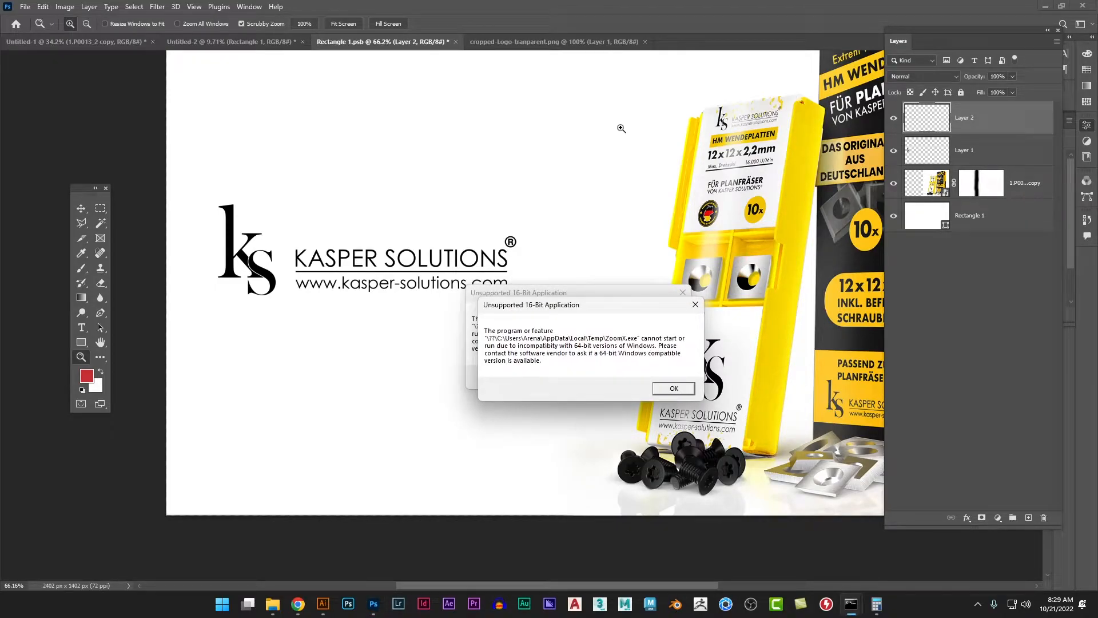
Dismiss the unsupported 16-bit error and scrubby-zoom in on the KS monogram
{"action": "left_click", "coordinate": [590, 8]}
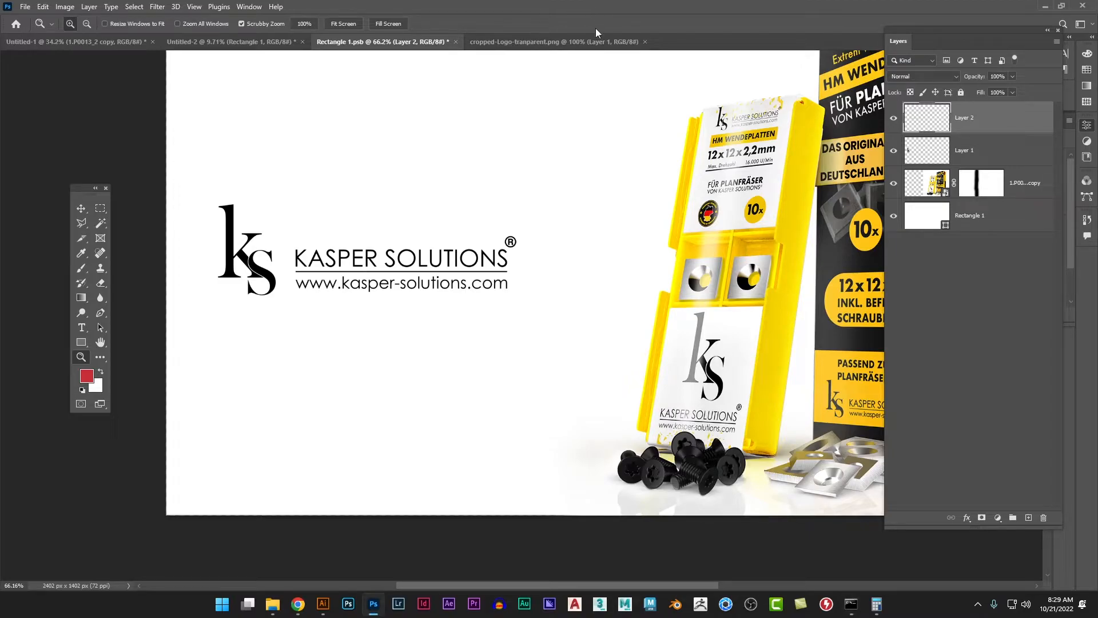
{"action": "left_click_drag", "start_coordinate": [253, 260], "coordinate": [307, 287]}
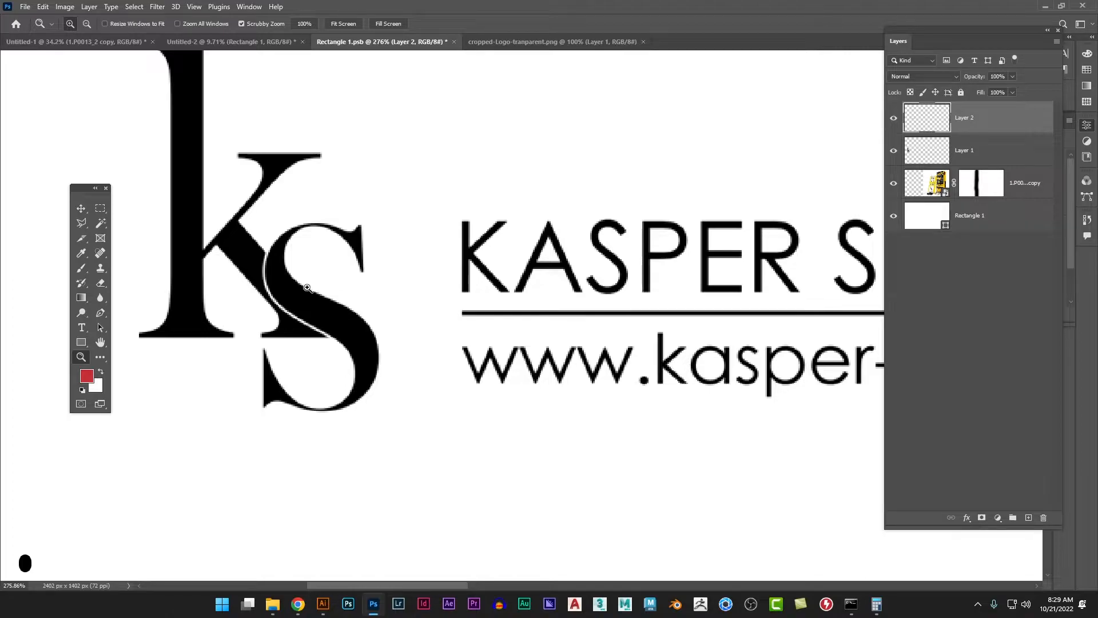
{"action": "left_click_drag", "start_coordinate": [308, 288], "coordinate": [380, 365]}
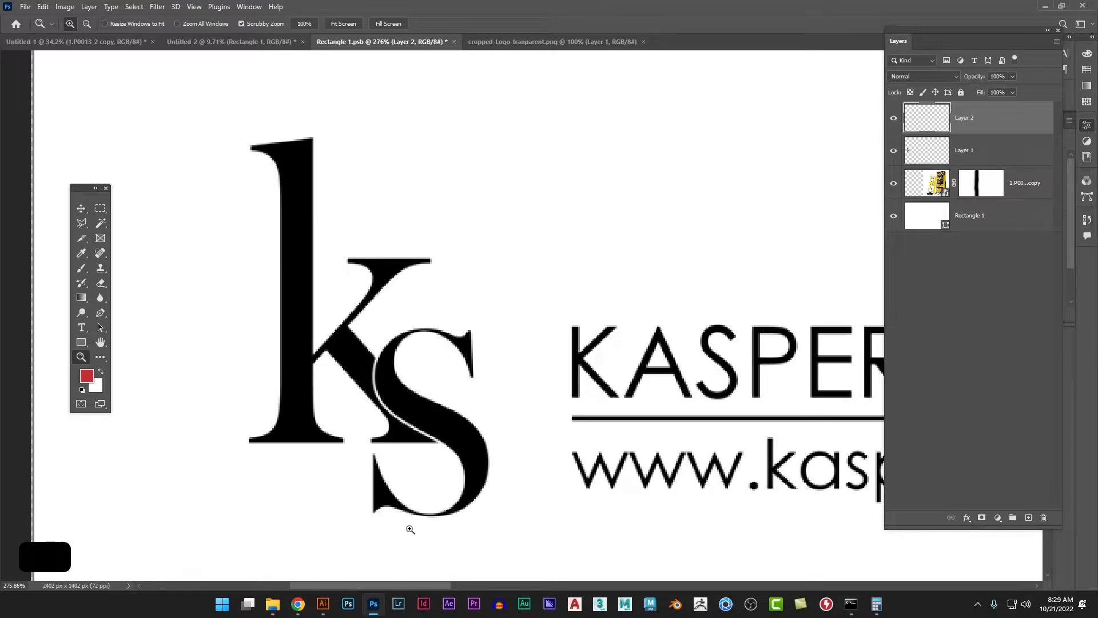
{"action": "scroll", "coordinate": [453, 438], "scroll_direction": "up", "scroll_amount": 2}
{"action": "left_click_drag", "start_coordinate": [449, 438], "coordinate": [445, 370]}
Toggle Layer 1's visibility and magnify the S where it overlaps the K
{"action": "left_click", "coordinate": [1001, 156]}
{"action": "left_click", "coordinate": [895, 151]}
{"action": "left_click", "coordinate": [895, 151]}
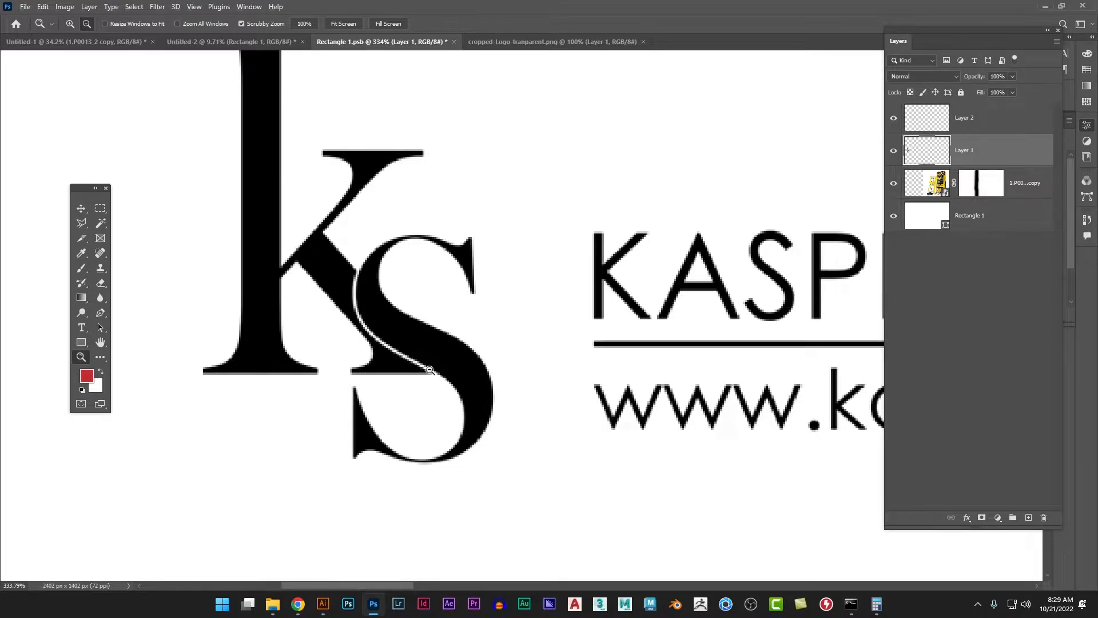
{"action": "scroll", "coordinate": [428, 373], "scroll_direction": "up", "scroll_amount": 5}
{"action": "left_click_drag", "start_coordinate": [413, 318], "coordinate": [439, 359]}
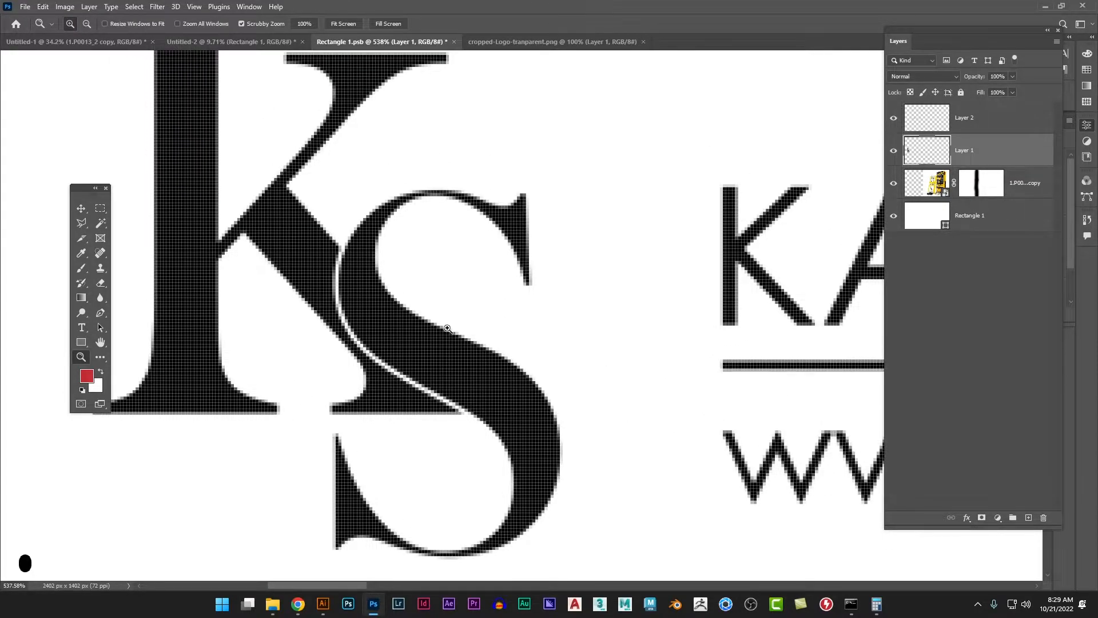
{"action": "scroll", "coordinate": [435, 337], "scroll_direction": "down", "scroll_amount": 2}
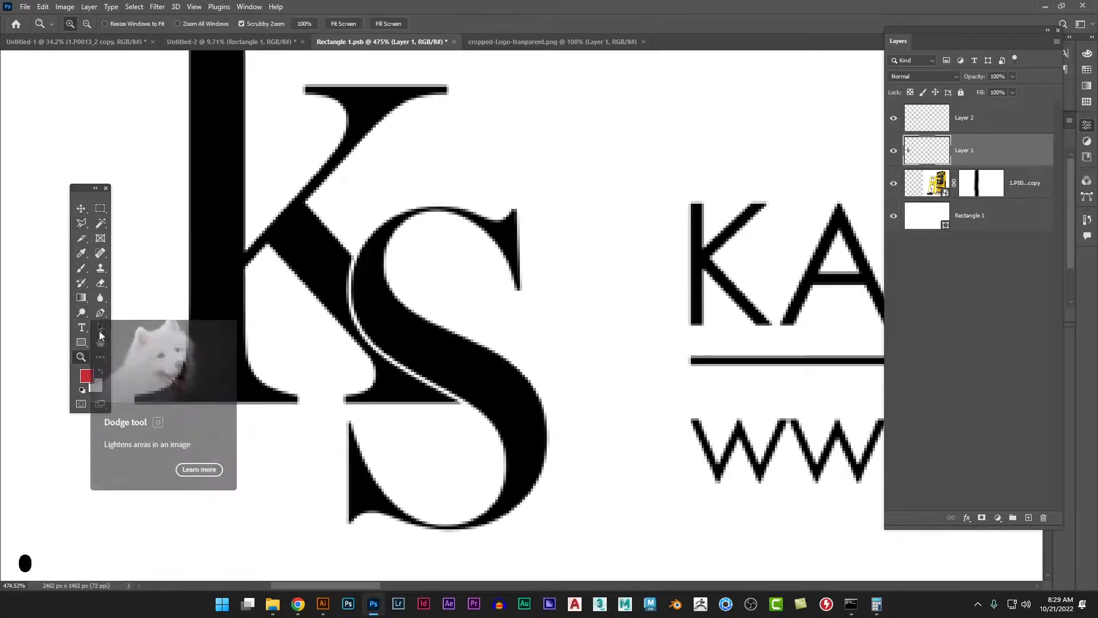
Start a Pen path tracing the S's inner curve and lower edge
{"action": "left_click", "coordinate": [100, 316]}
{"action": "left_click_drag", "start_coordinate": [371, 222], "coordinate": [354, 261]}
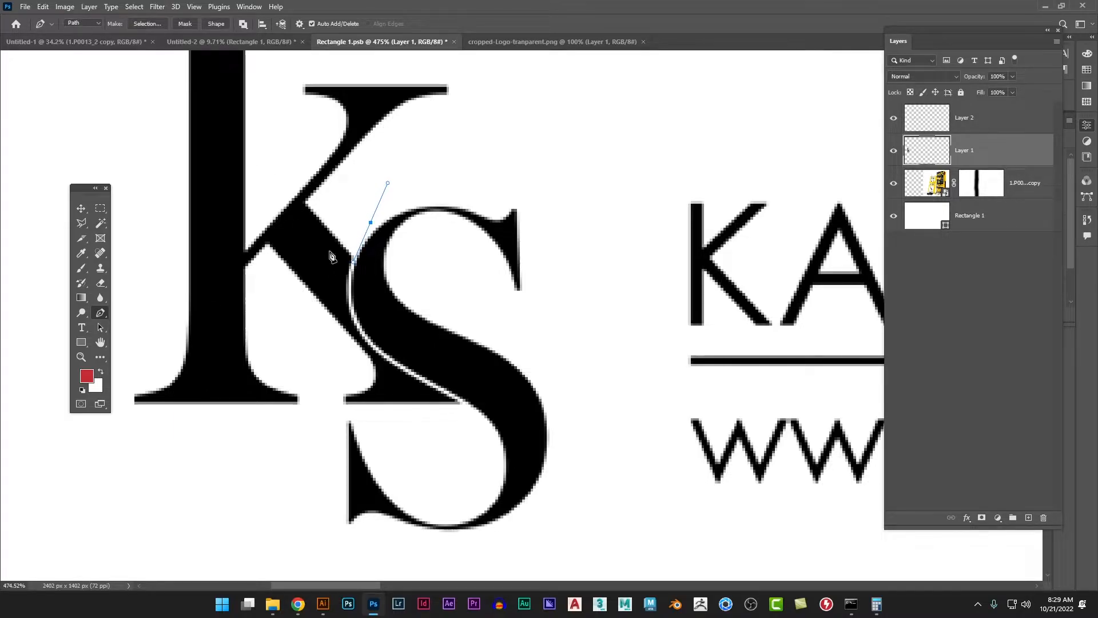
{"action": "left_click_drag", "start_coordinate": [355, 314], "coordinate": [368, 356]}
{"action": "left_click_drag", "start_coordinate": [479, 424], "coordinate": [483, 451]}
{"action": "left_click_drag", "start_coordinate": [366, 352], "coordinate": [367, 369]}
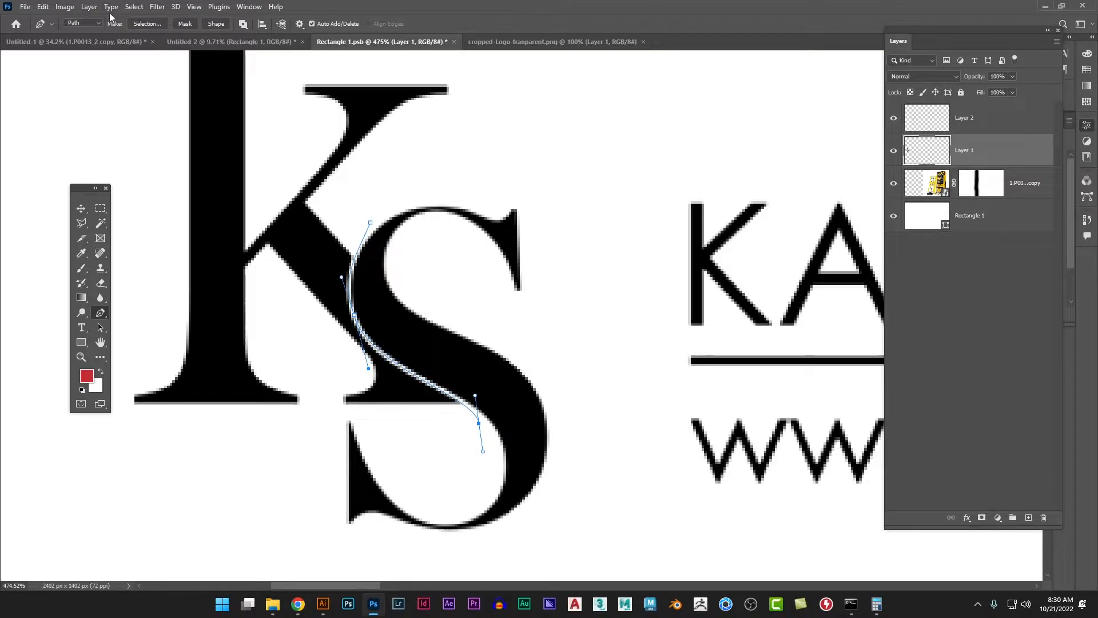
{"action": "left_click", "coordinate": [394, 456]}
{"action": "left_click", "coordinate": [352, 413]}
{"action": "left_click", "coordinate": [324, 418]}
Close the path around the right side and top of the S
{"action": "left_click", "coordinate": [308, 543]}
{"action": "left_click", "coordinate": [378, 570]}
{"action": "left_click", "coordinate": [520, 557]}
{"action": "left_click", "coordinate": [599, 421]}
{"action": "left_click", "coordinate": [569, 320]}
{"action": "left_click", "coordinate": [566, 225]}
{"action": "left_click", "coordinate": [554, 210]}
{"action": "left_click", "coordinate": [506, 176]}
{"action": "left_click", "coordinate": [422, 179]}
{"action": "left_click", "coordinate": [374, 205]}
{"action": "left_click", "coordinate": [370, 222]}
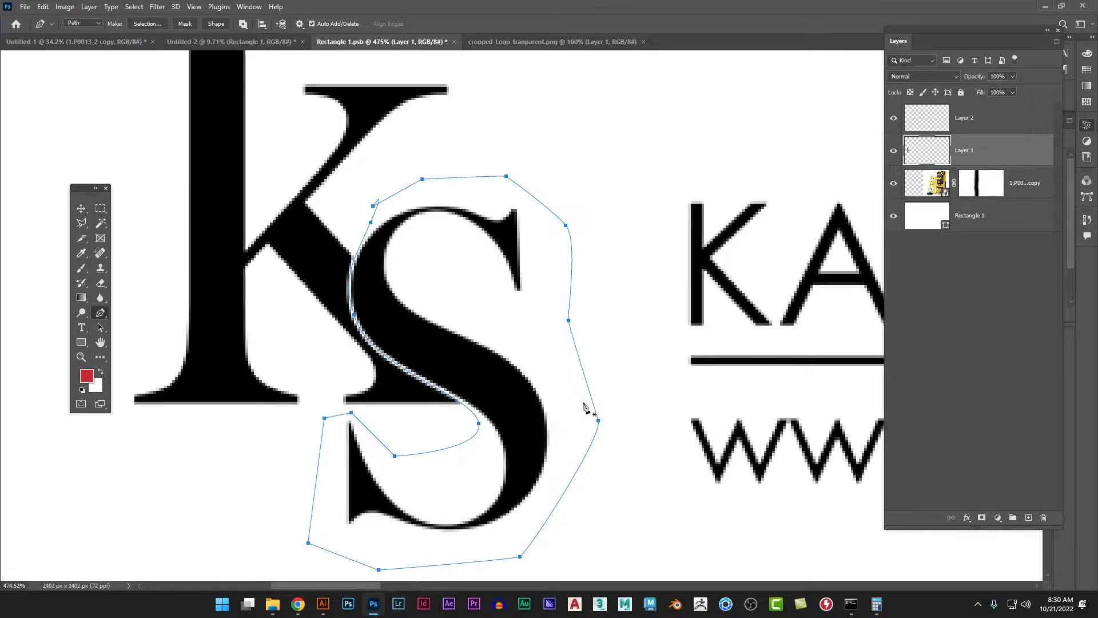
Turn the path into a selection, cut the S to Layer 3 with Ctrl+Shift+J, and verify it
{"action": "key", "text": "ctrl+Return"}
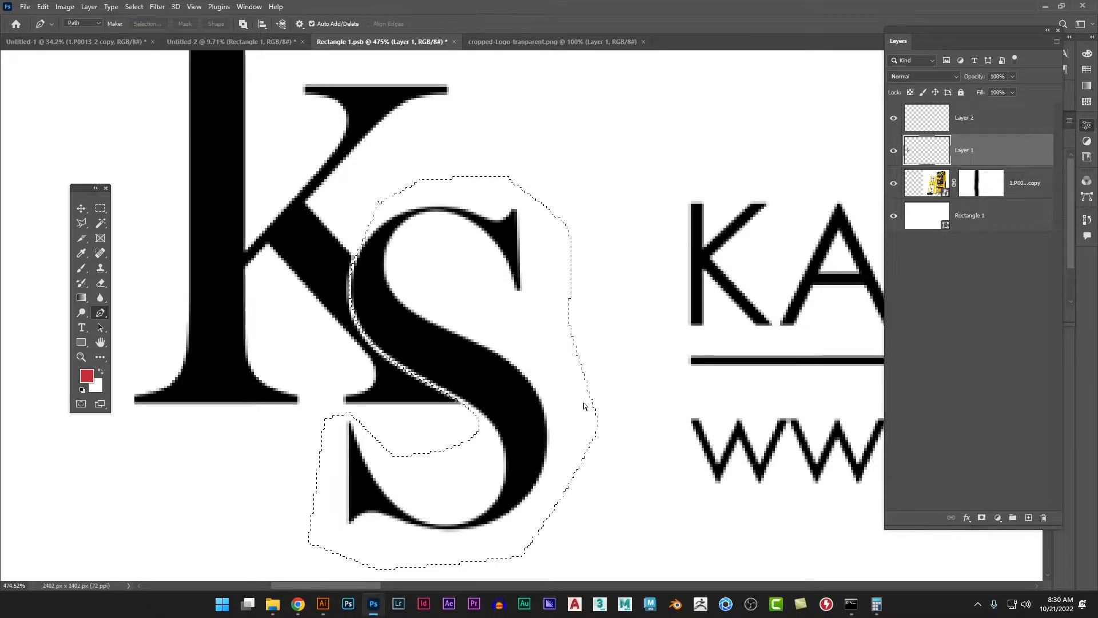
{"action": "key", "text": "ctrl+shift+j"}
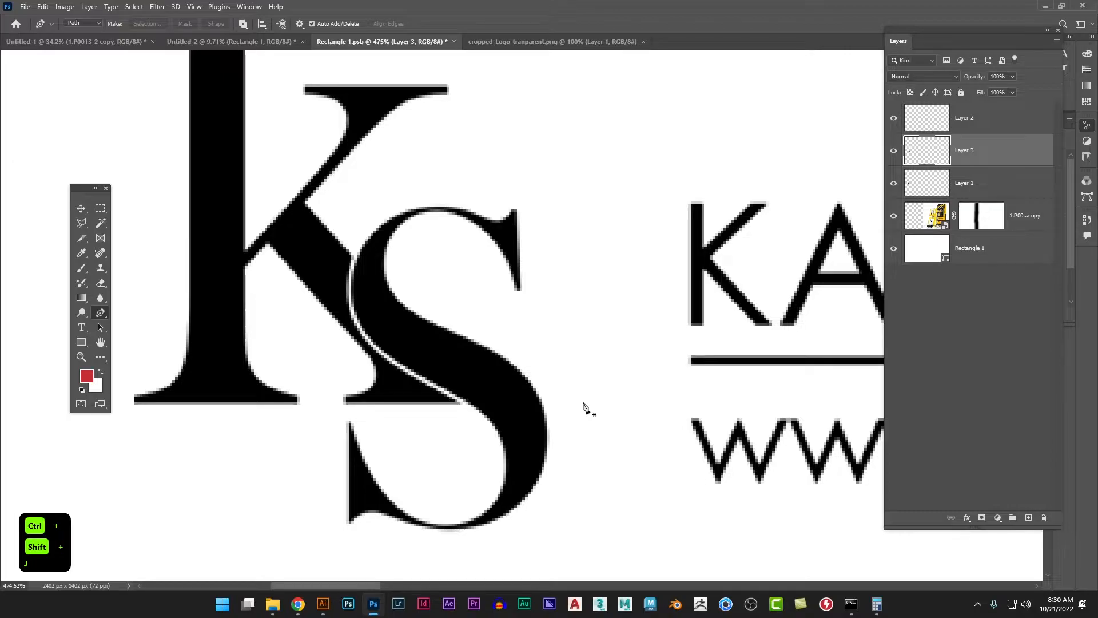
{"action": "left_click", "coordinate": [897, 153]}
{"action": "left_click", "coordinate": [896, 153]}
{"action": "left_click", "coordinate": [897, 153]}
{"action": "left_click", "coordinate": [896, 153]}
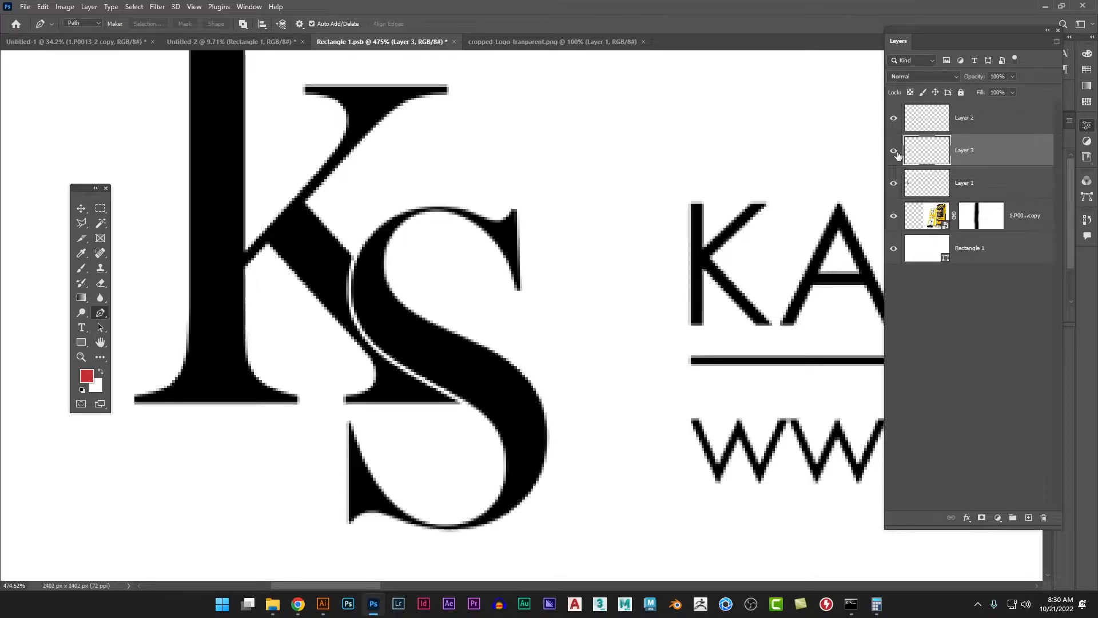
Zoom out to the whole logo and toggle Layer 3 to check the separated S
{"action": "key", "text": "z"}
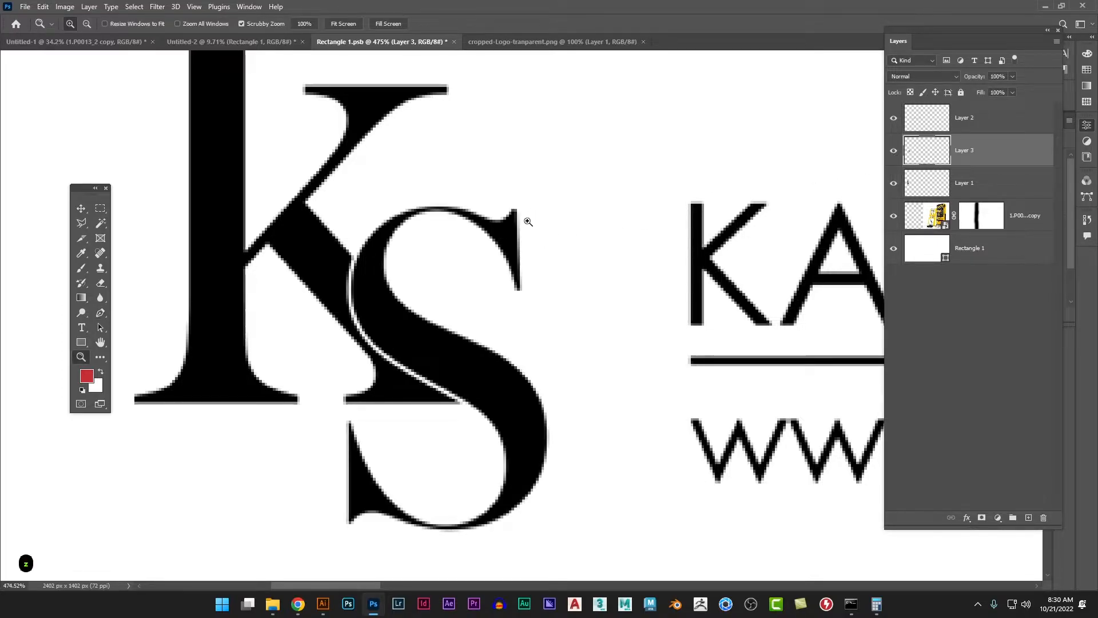
{"action": "left_click_drag", "start_coordinate": [529, 220], "coordinate": [490, 248]}
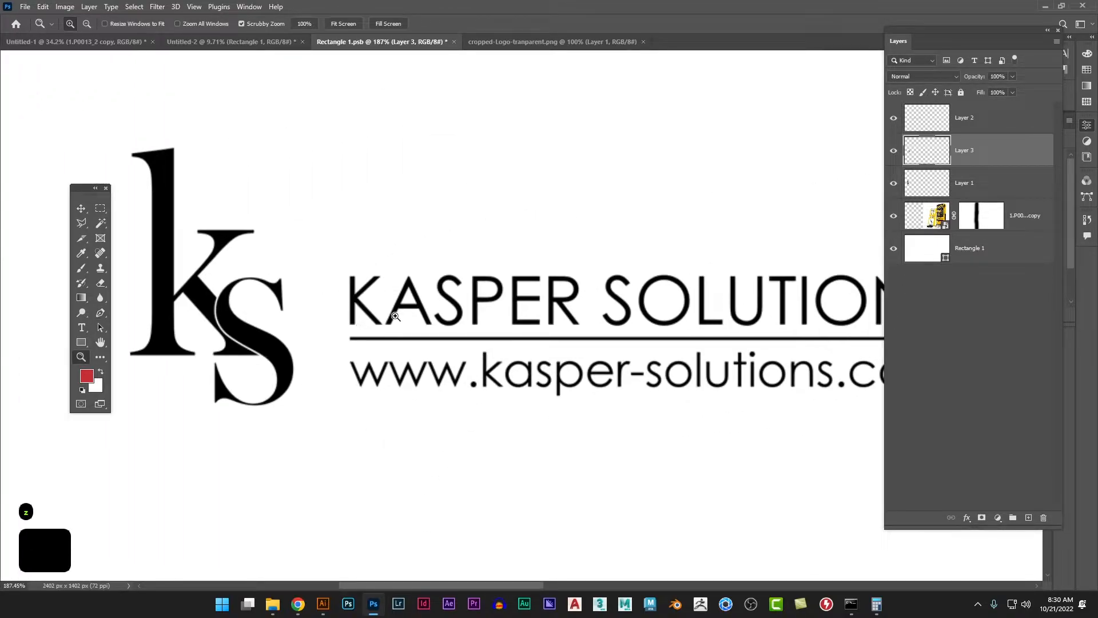
{"action": "left_click_drag", "start_coordinate": [482, 265], "coordinate": [469, 269]}
{"action": "left_click_drag", "start_coordinate": [544, 279], "coordinate": [484, 295]}
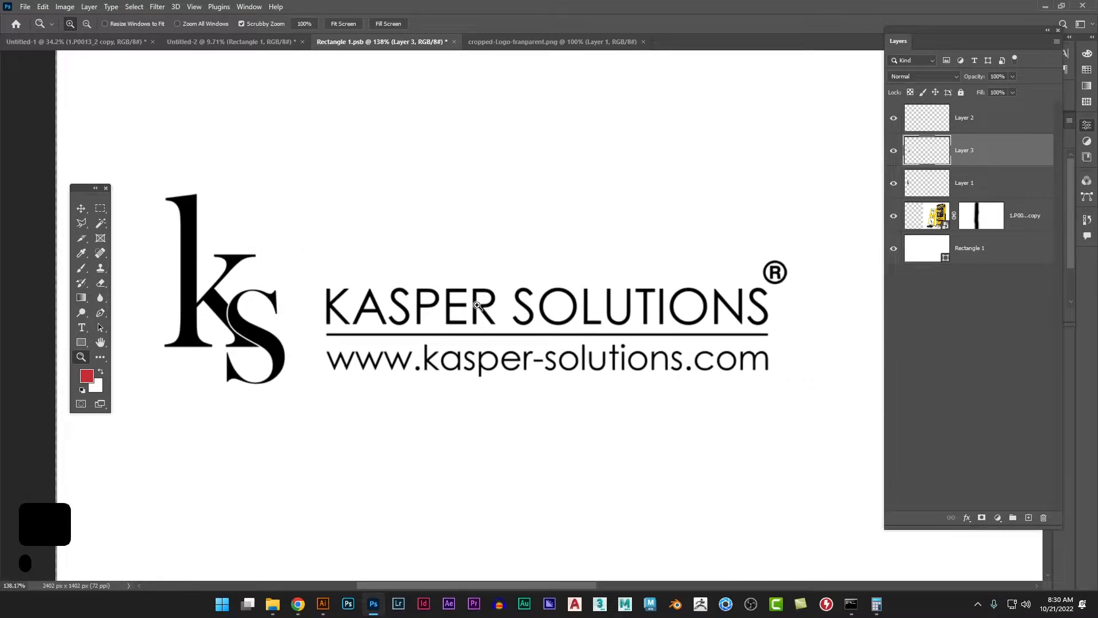
{"action": "left_click", "coordinate": [892, 154]}
{"action": "left_click", "coordinate": [893, 153]}
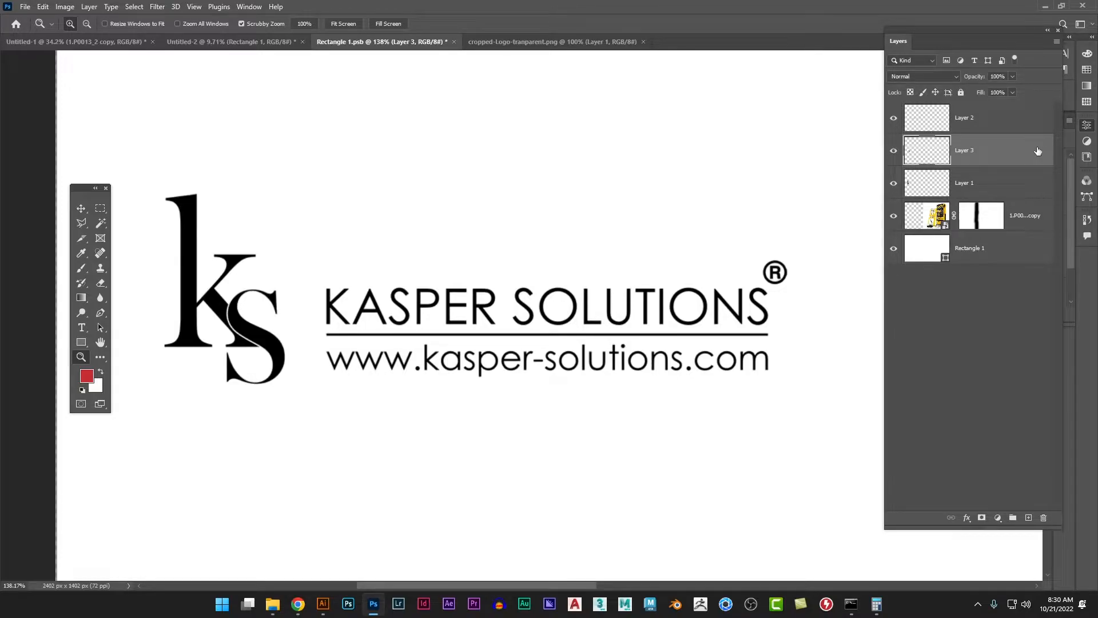
Zoom out so the whole banner with the yellow product box is visible
{"action": "double_click", "coordinate": [1038, 151]}
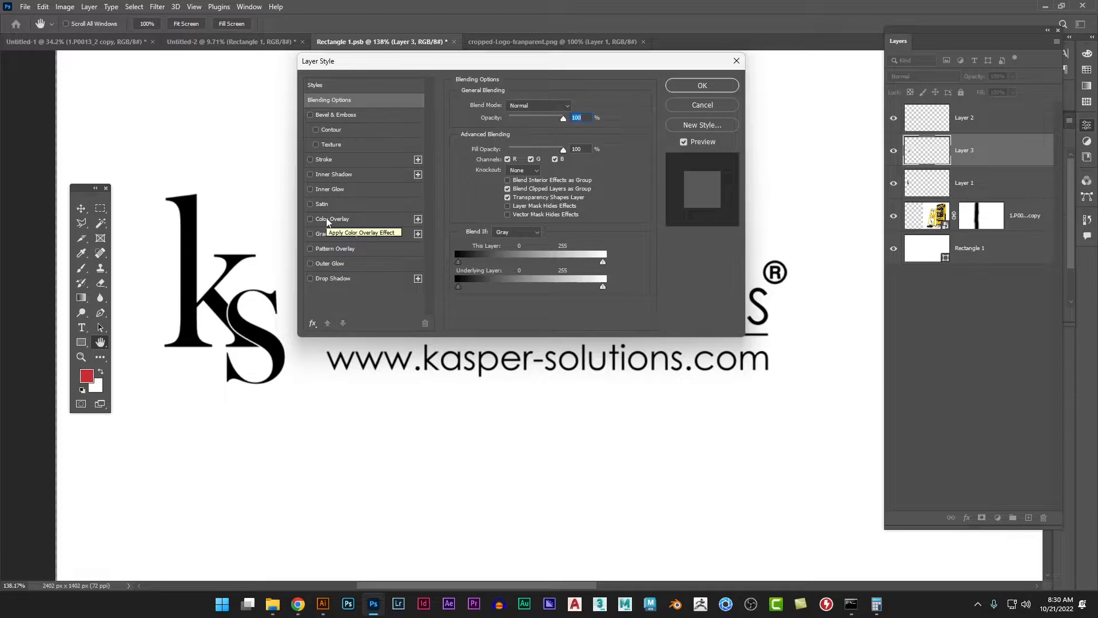
{"action": "left_click", "coordinate": [720, 107]}
{"action": "left_click_drag", "start_coordinate": [737, 234], "coordinate": [527, 236]}
{"action": "left_click_drag", "start_coordinate": [599, 222], "coordinate": [506, 270]}
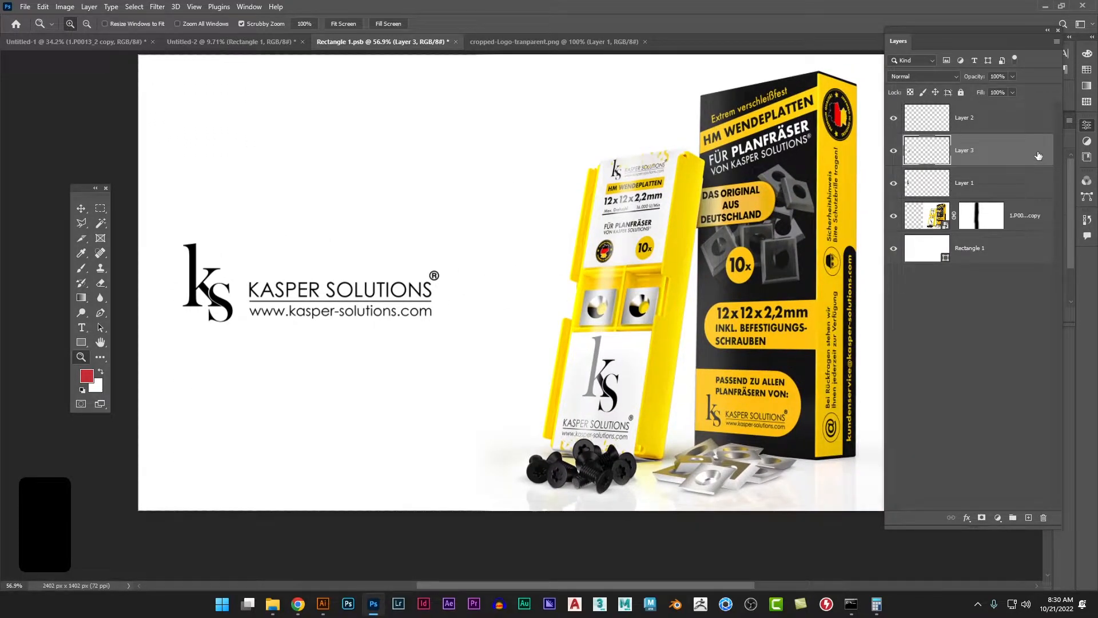
Give Layer 3 a Color Overlay of yellow #fec112 sampled from the product box
{"action": "double_click", "coordinate": [1019, 157]}
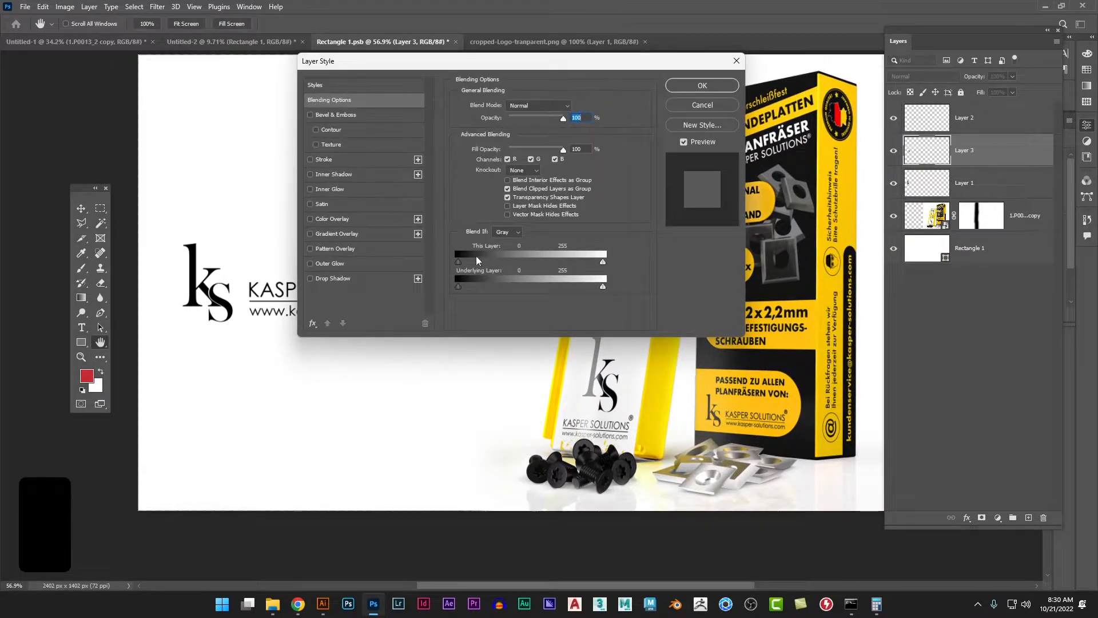
{"action": "left_click", "coordinate": [343, 220]}
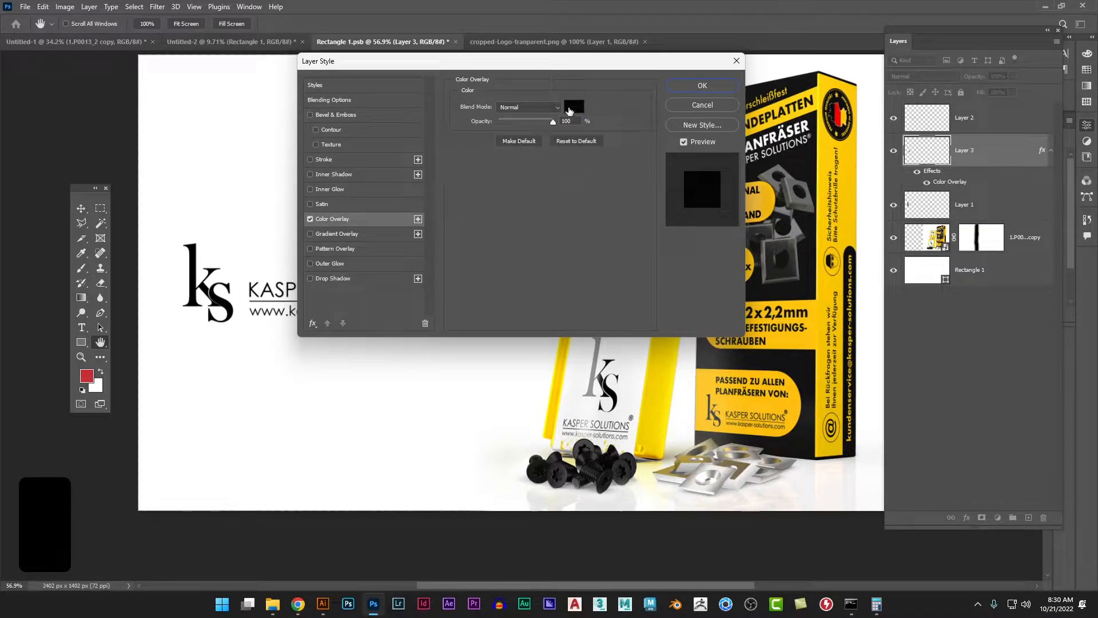
{"action": "left_click", "coordinate": [573, 107]}
{"action": "left_click_drag", "start_coordinate": [592, 119], "coordinate": [446, 107]}
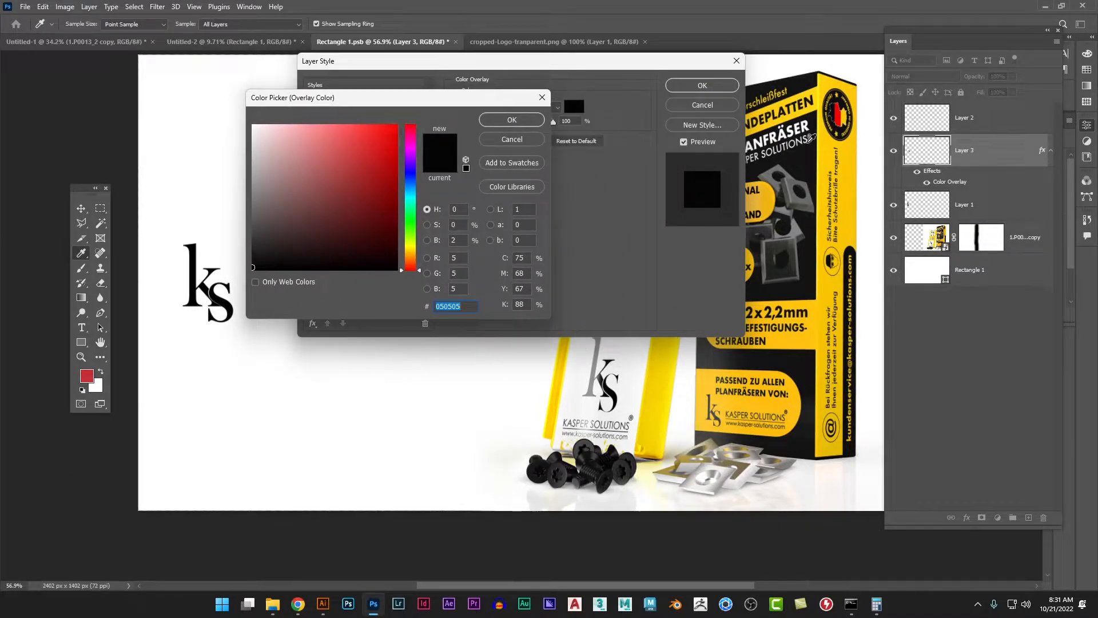
{"action": "left_click", "coordinate": [852, 164]}
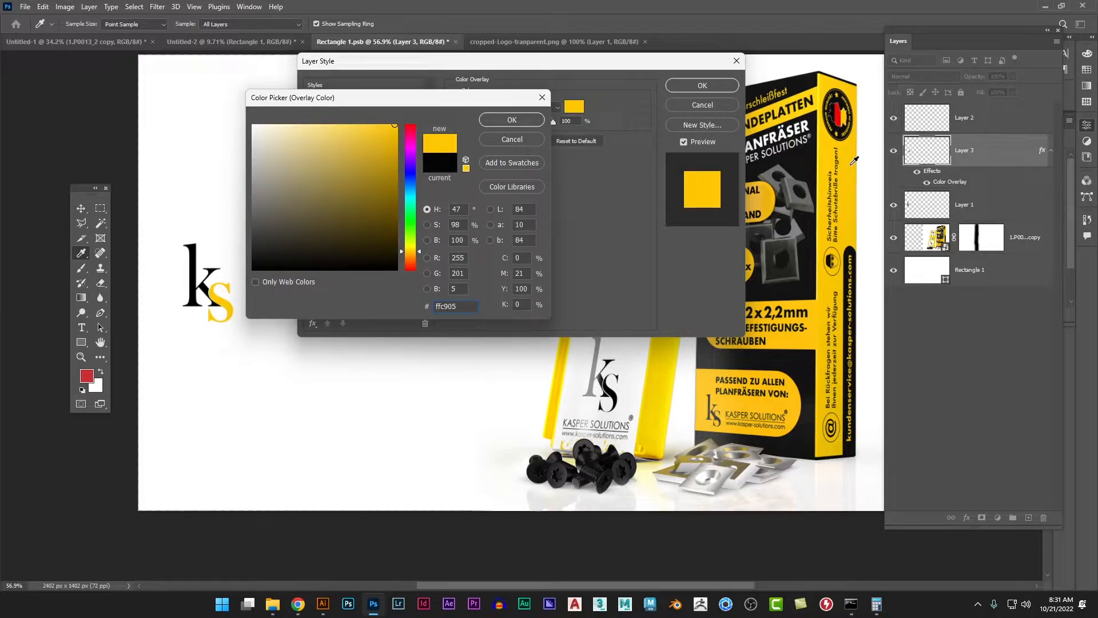
{"action": "left_click", "coordinate": [808, 342]}
{"action": "left_click", "coordinate": [660, 400]}
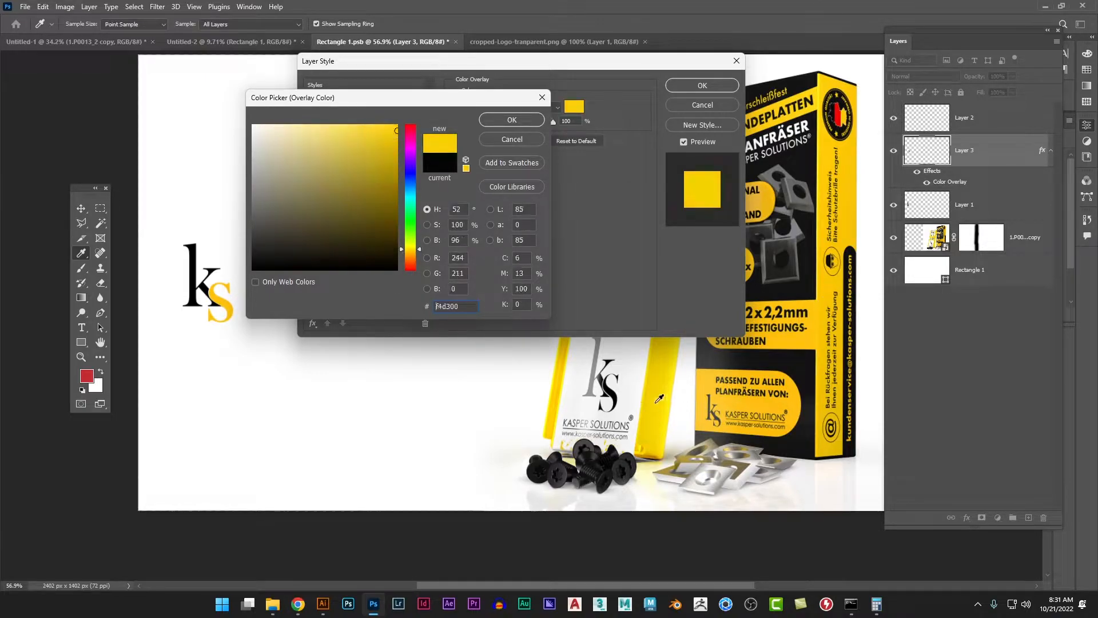
{"action": "left_click", "coordinate": [746, 398]}
{"action": "left_click", "coordinate": [852, 172]}
{"action": "left_click", "coordinate": [530, 121]}
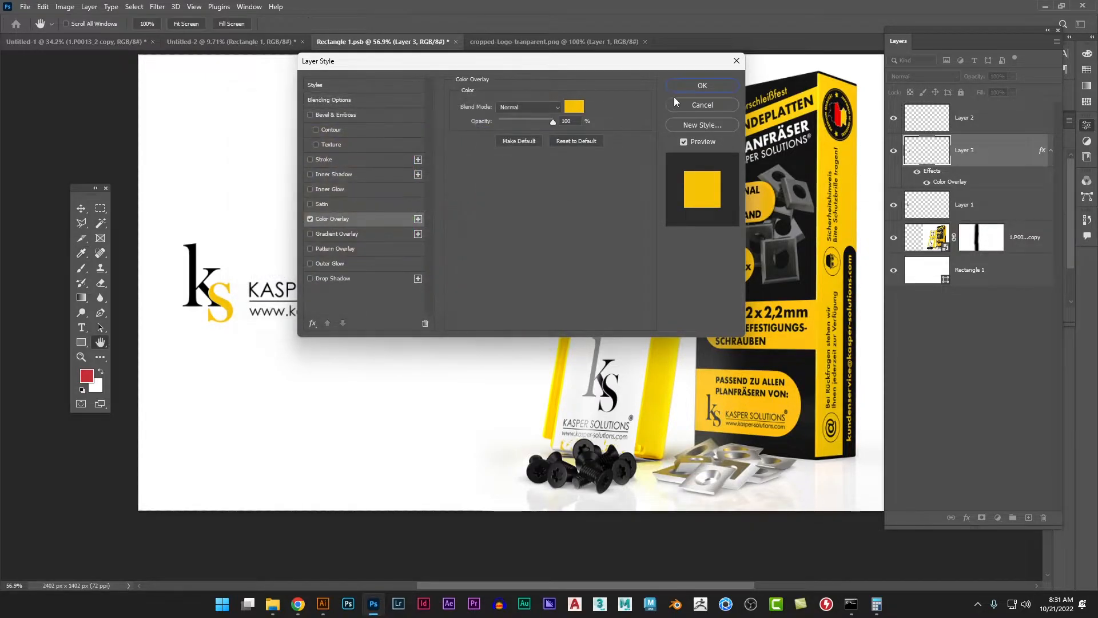
{"action": "left_click", "coordinate": [702, 86]}
Zoom in on the yellow S and nudge it slightly right with the arrow keys
{"action": "key", "text": "z"}
{"action": "left_click_drag", "start_coordinate": [203, 294], "coordinate": [261, 324]}
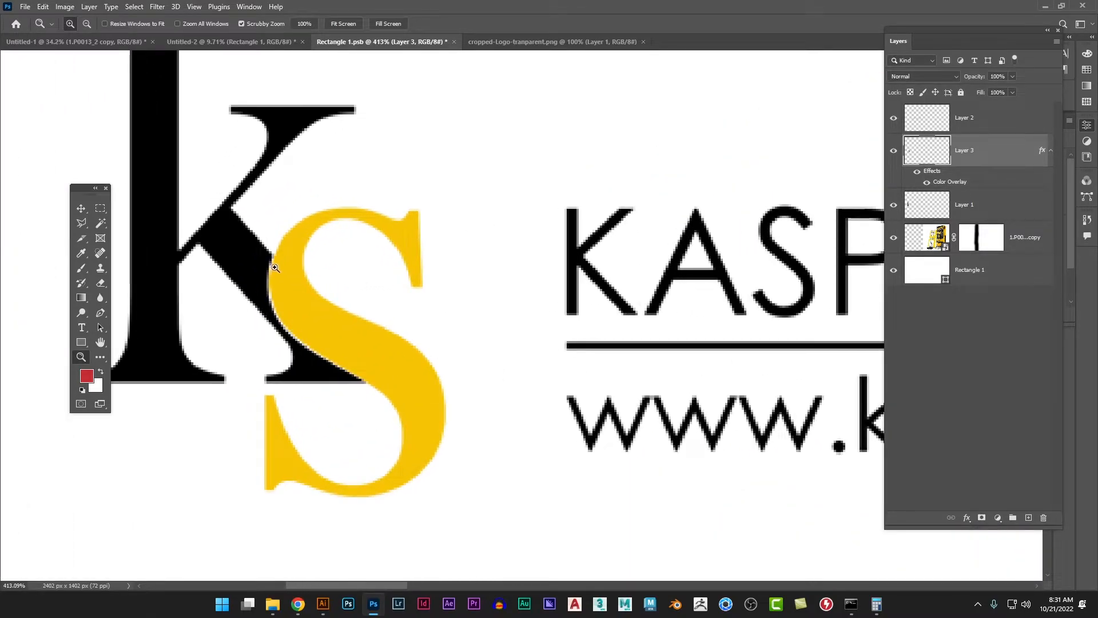
{"action": "key", "text": "v"}
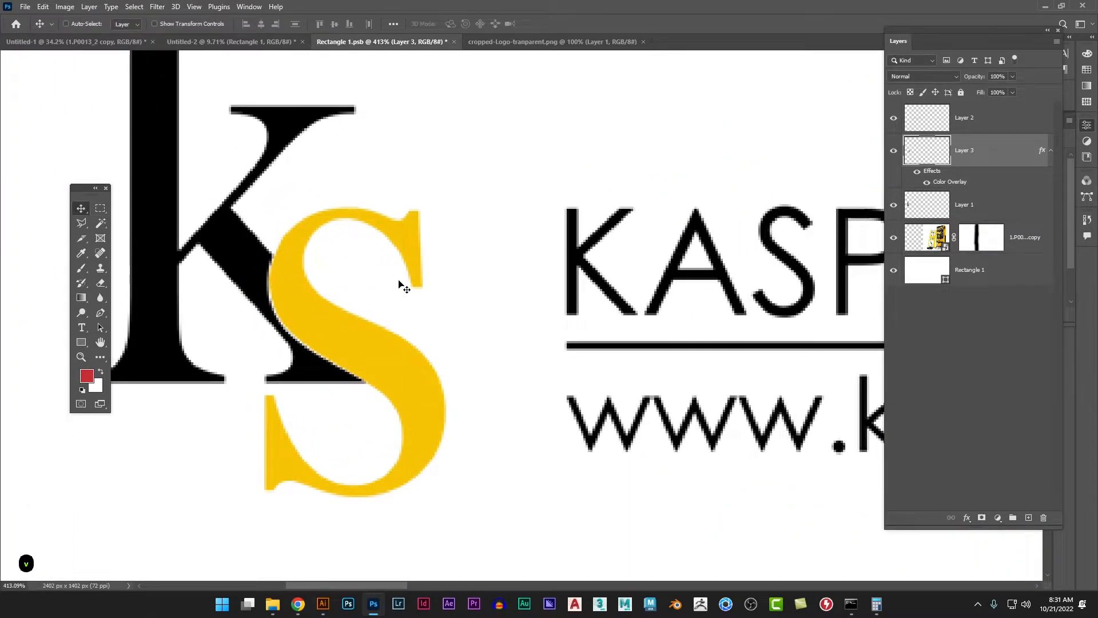
{"action": "key", "text": "Right"}
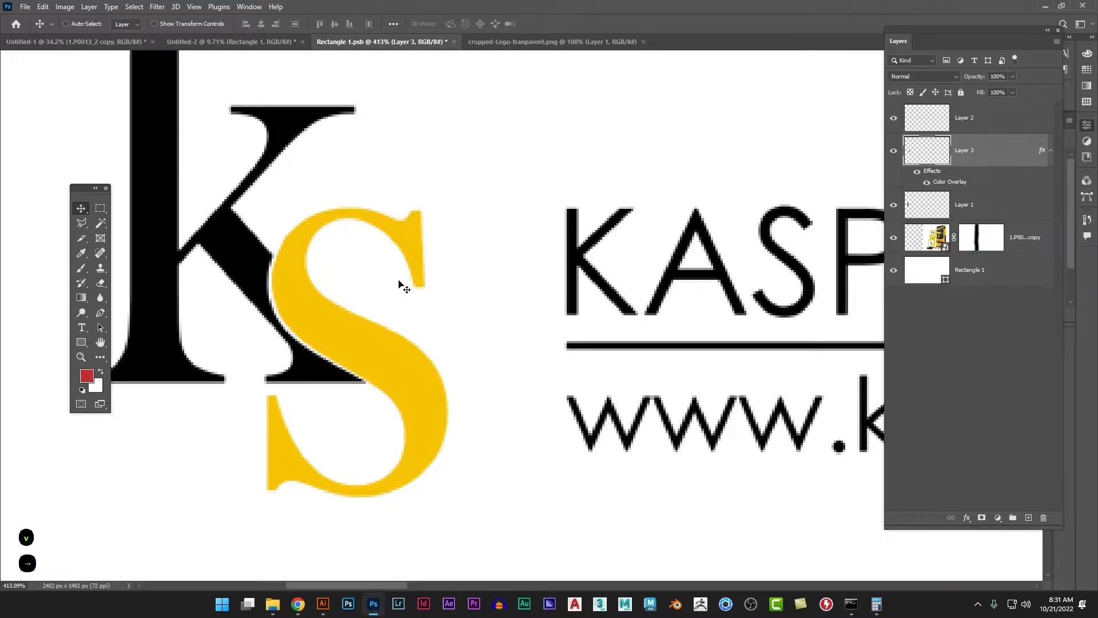
{"action": "key", "text": "Up"}
{"action": "key", "text": "Right"}
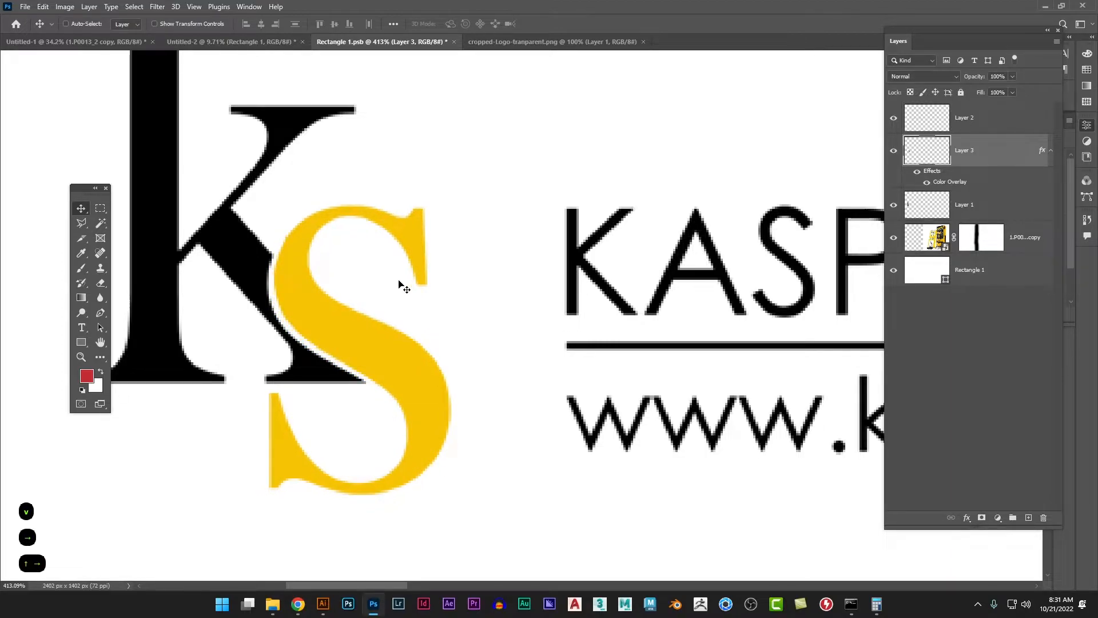
{"action": "key", "text": "Left"}
{"action": "key", "text": "Down"}
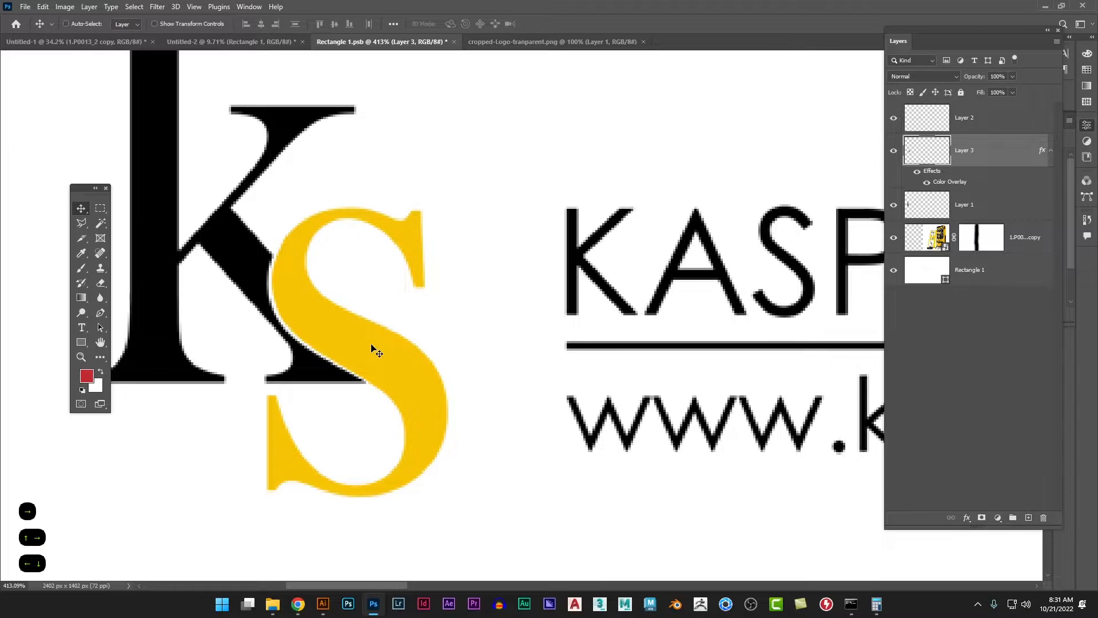
In Layer Style, turn off Color Overlay and enable Gradient Overlay for the S
{"action": "double_click", "coordinate": [1032, 155]}
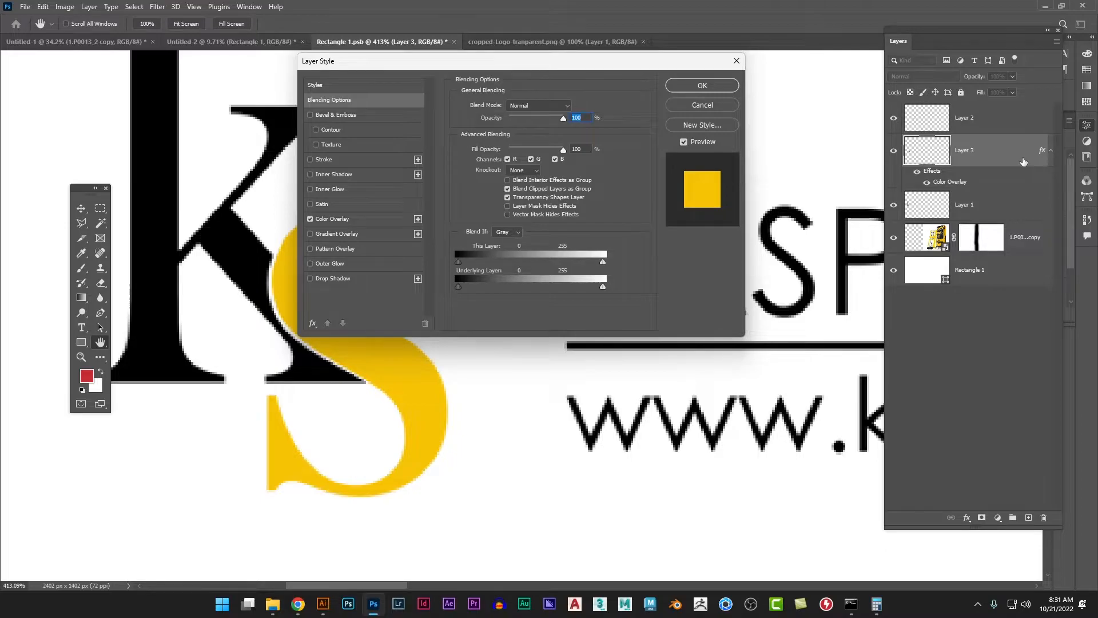
{"action": "left_click", "coordinate": [310, 219]}
{"action": "left_click", "coordinate": [329, 235]}
{"action": "left_click_drag", "start_coordinate": [394, 67], "coordinate": [555, 56]}
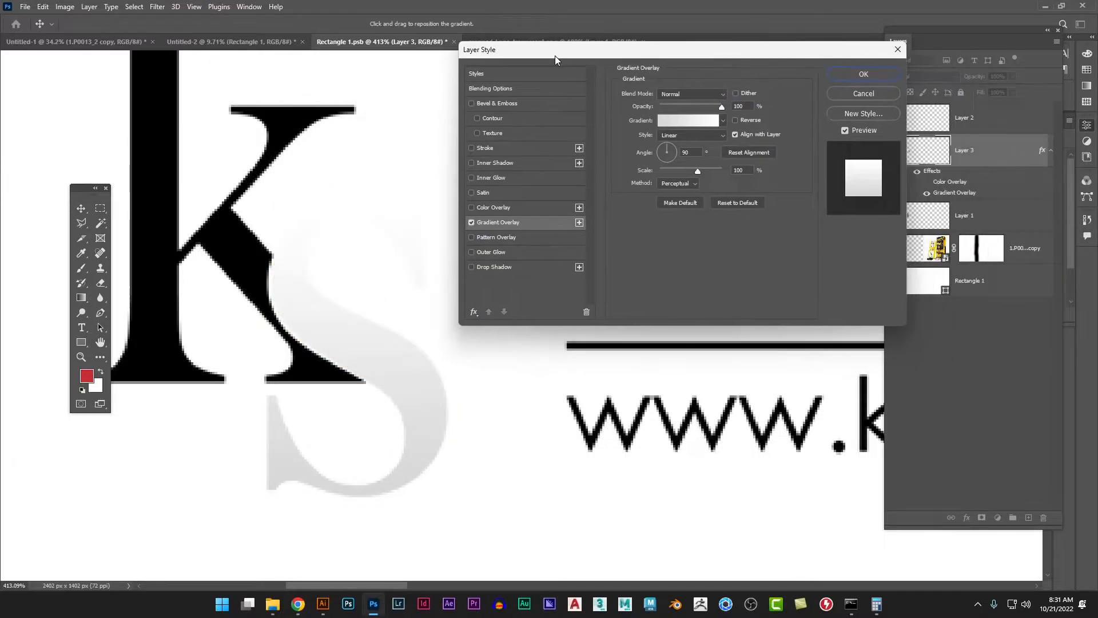
Try several gradient presets and settle on the Blue_13 cyan-blue gradient
{"action": "left_click", "coordinate": [681, 122]}
{"action": "left_click", "coordinate": [431, 123]}
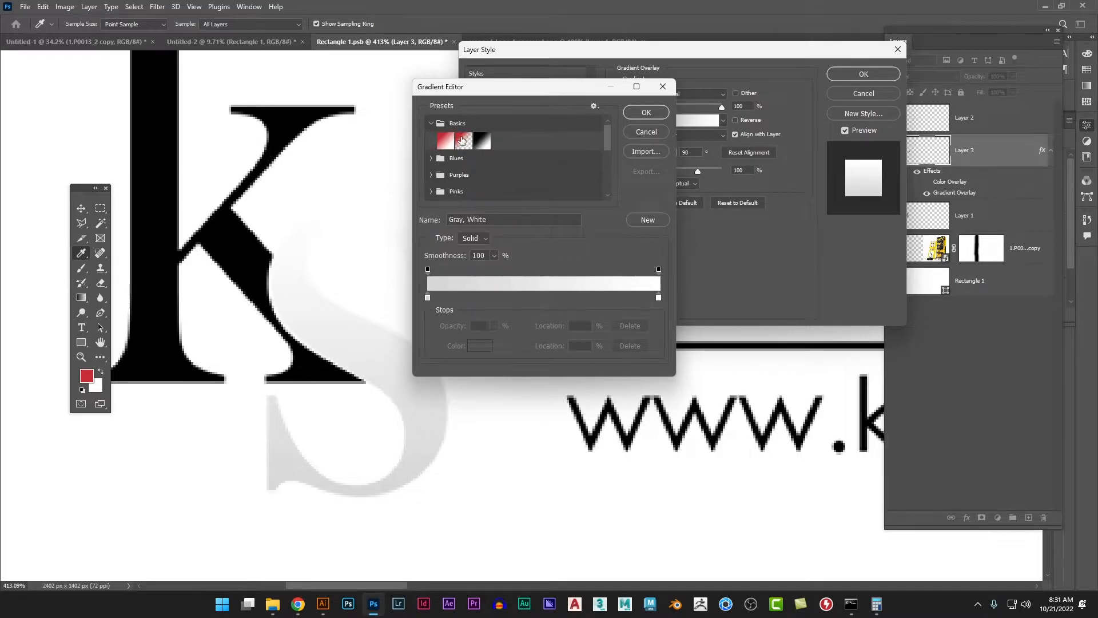
{"action": "left_click", "coordinate": [446, 141]}
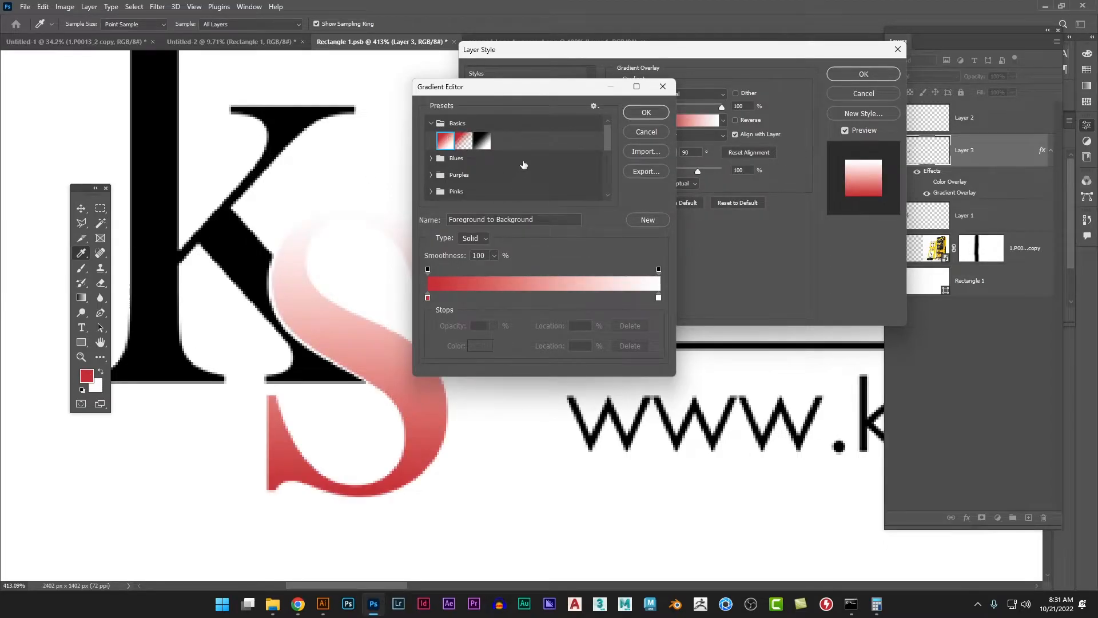
{"action": "left_click", "coordinate": [480, 143]}
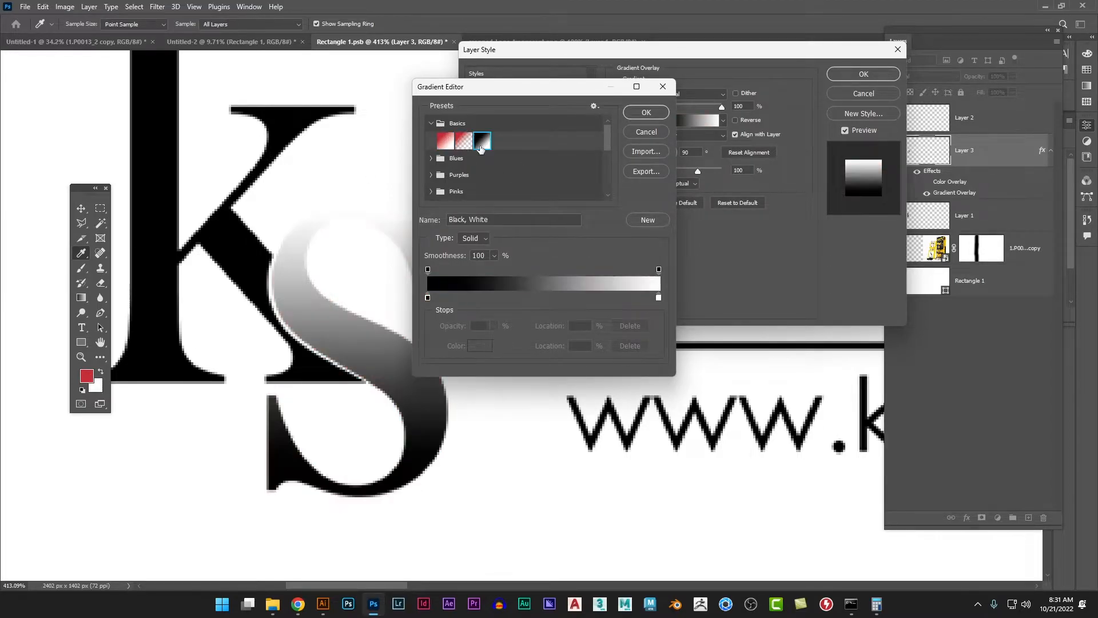
{"action": "left_click", "coordinate": [431, 159]}
{"action": "left_click", "coordinate": [483, 179]}
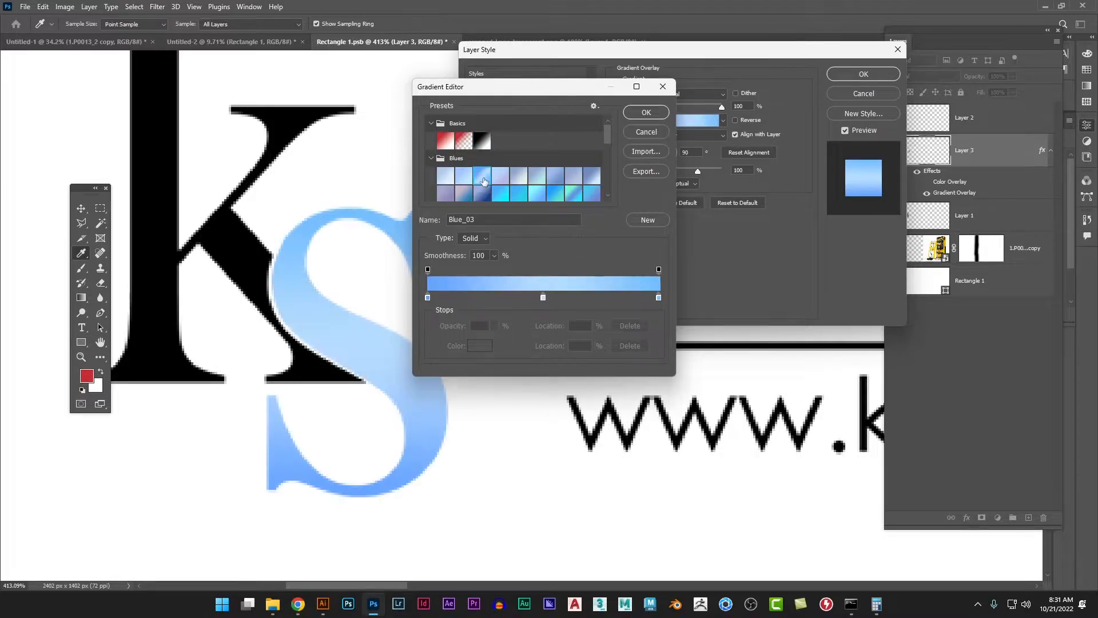
{"action": "left_click", "coordinate": [533, 195]}
{"action": "left_click", "coordinate": [498, 194]}
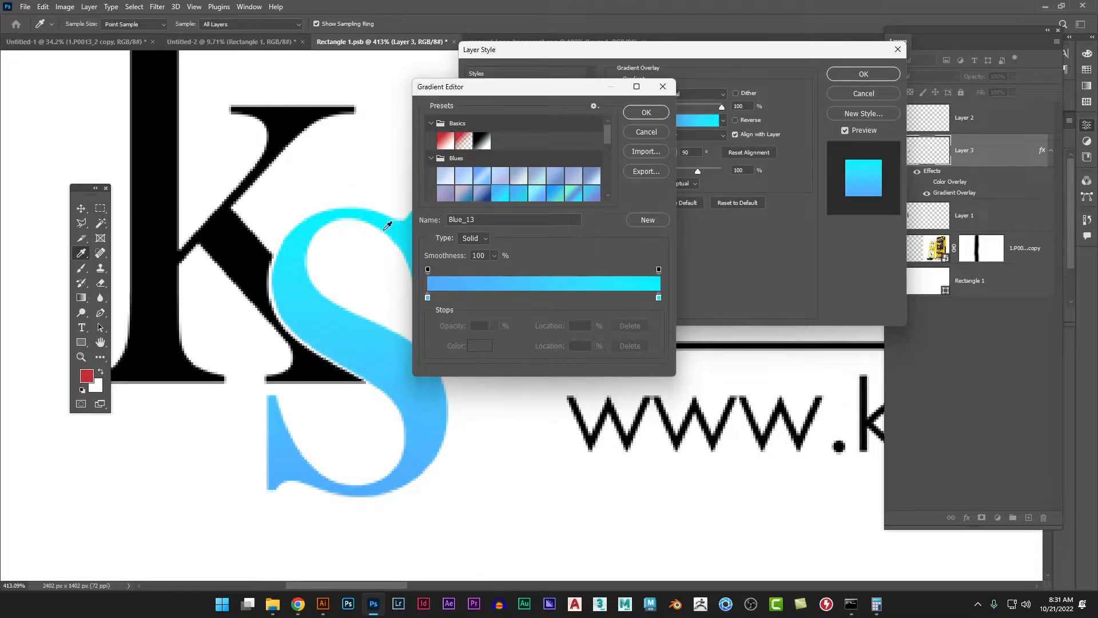
{"action": "left_click", "coordinate": [646, 112]}
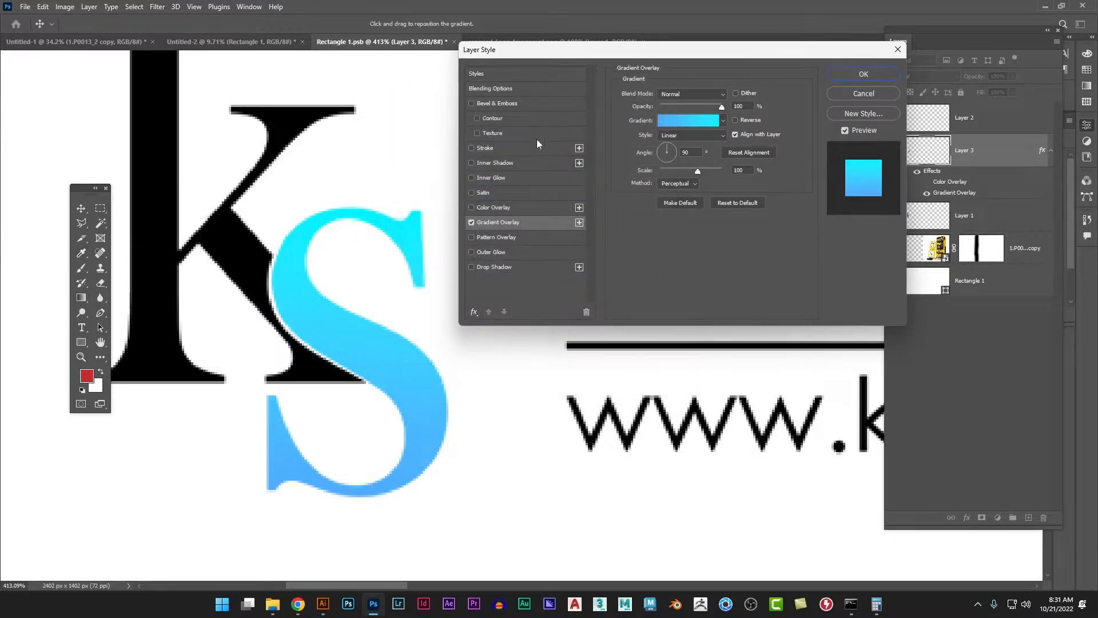
Drag the gradient to reposition it within the S
{"action": "mouse_move", "coordinate": [374, 306]}
{"action": "left_mouse_down"}
{"action": "mouse_move", "coordinate": [361, 227]}
{"action": "mouse_move", "coordinate": [362, 293]}
{"action": "left_mouse_up"}
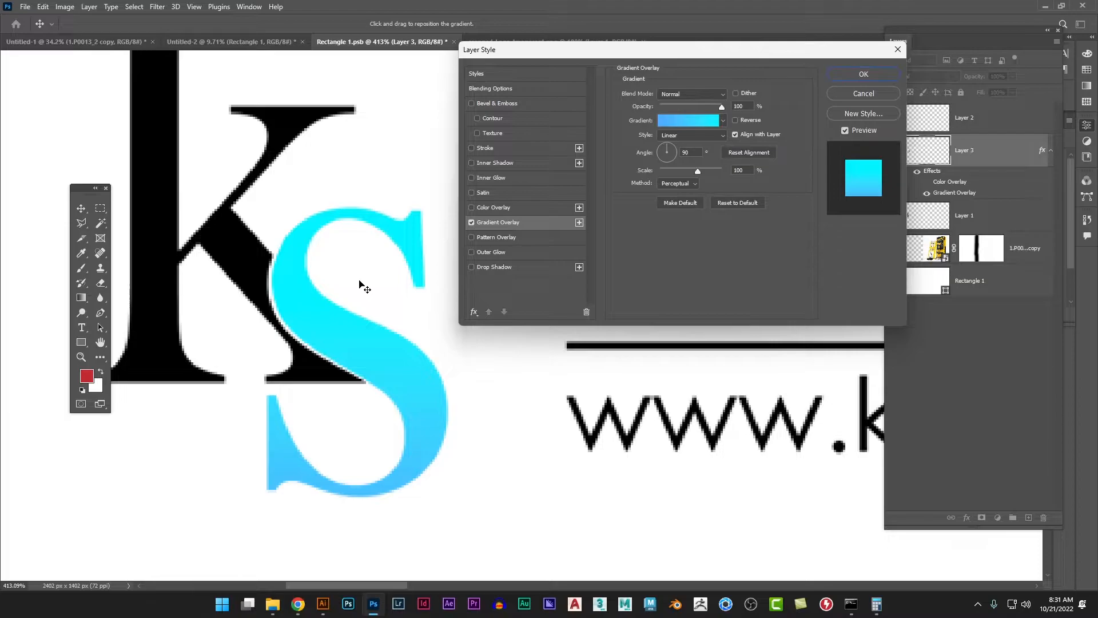
{"action": "scroll", "coordinate": [601, 433], "scroll_direction": "down", "scroll_amount": 4}
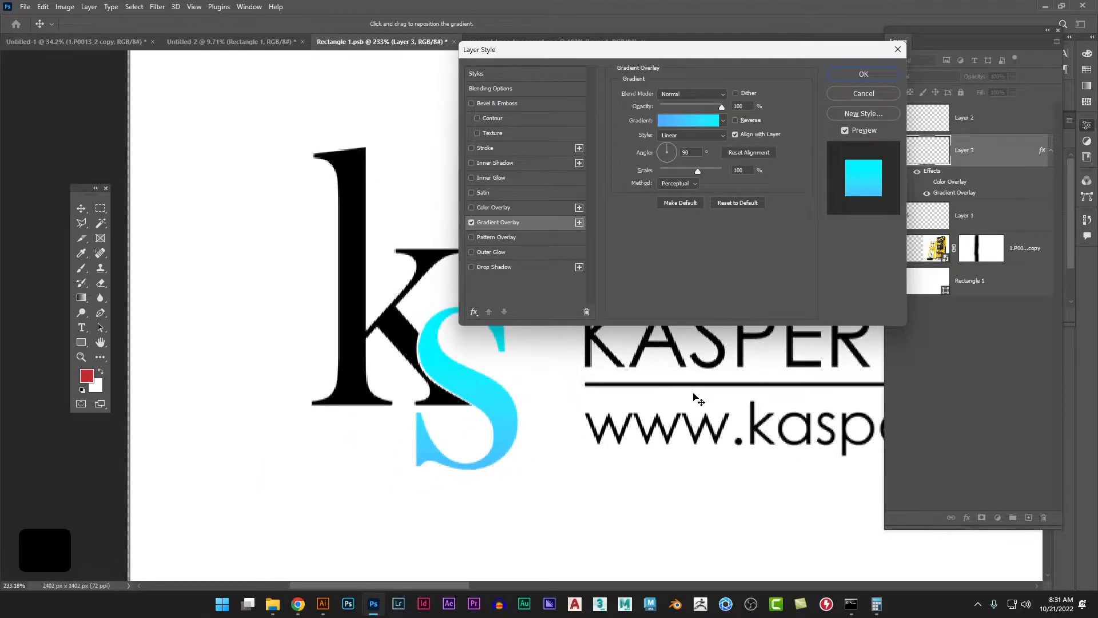
{"action": "scroll", "coordinate": [698, 400], "scroll_direction": "down", "scroll_amount": 4}
{"action": "left_click_drag", "start_coordinate": [433, 587], "coordinate": [570, 587]}
{"action": "scroll", "coordinate": [512, 462], "scroll_direction": "down", "scroll_amount": 2}
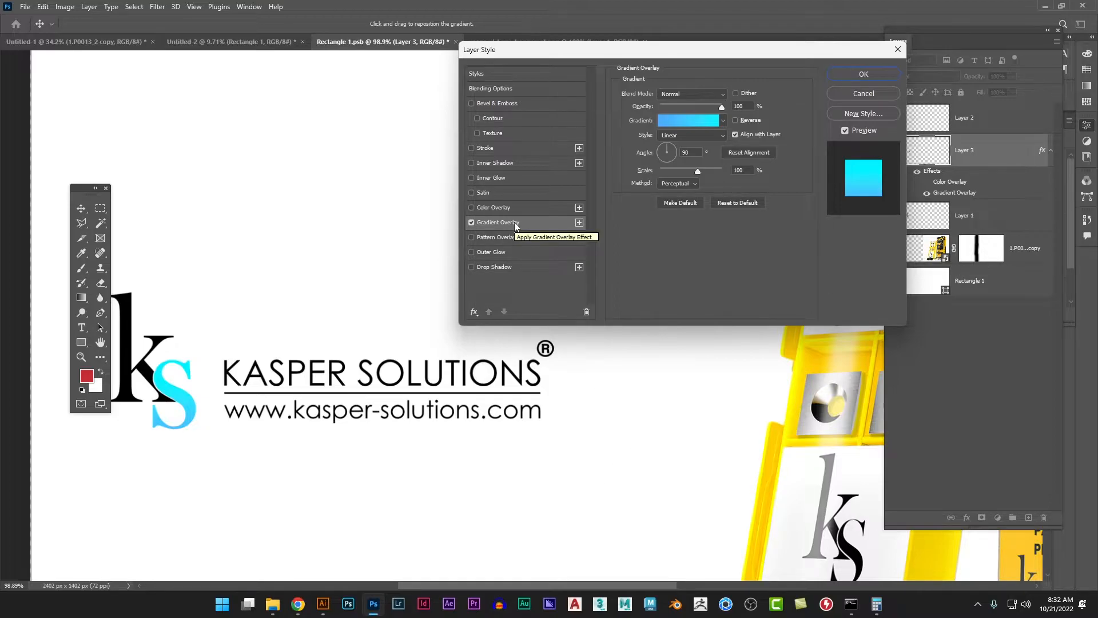
Sample the packaging yellow into both gradient colour stops and apply the layer style
{"action": "left_click", "coordinate": [688, 122]}
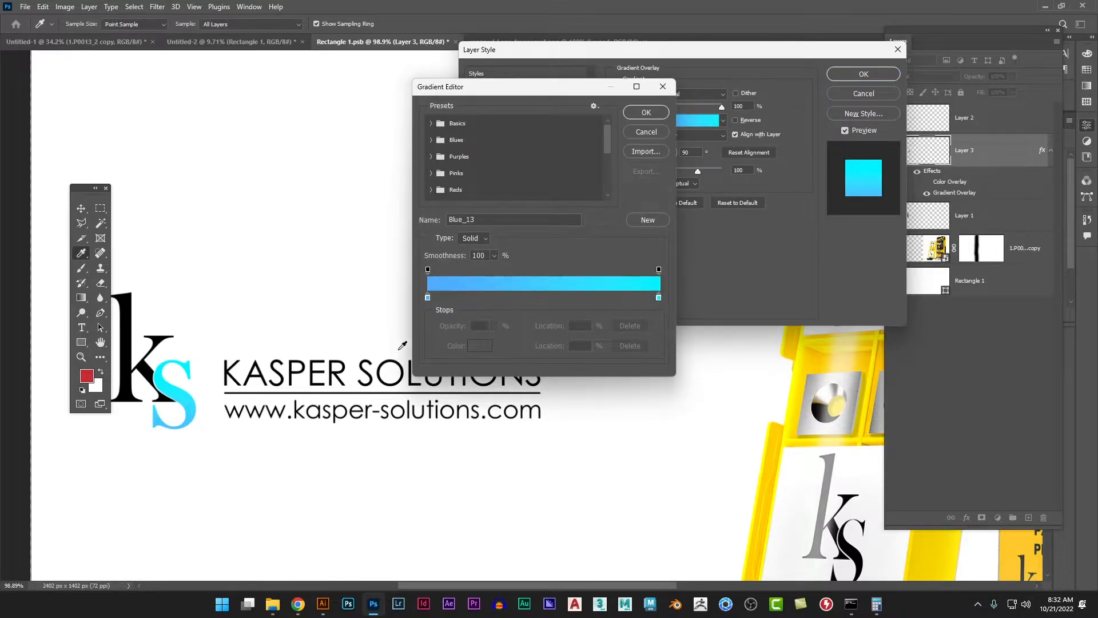
{"action": "left_click", "coordinate": [429, 298]}
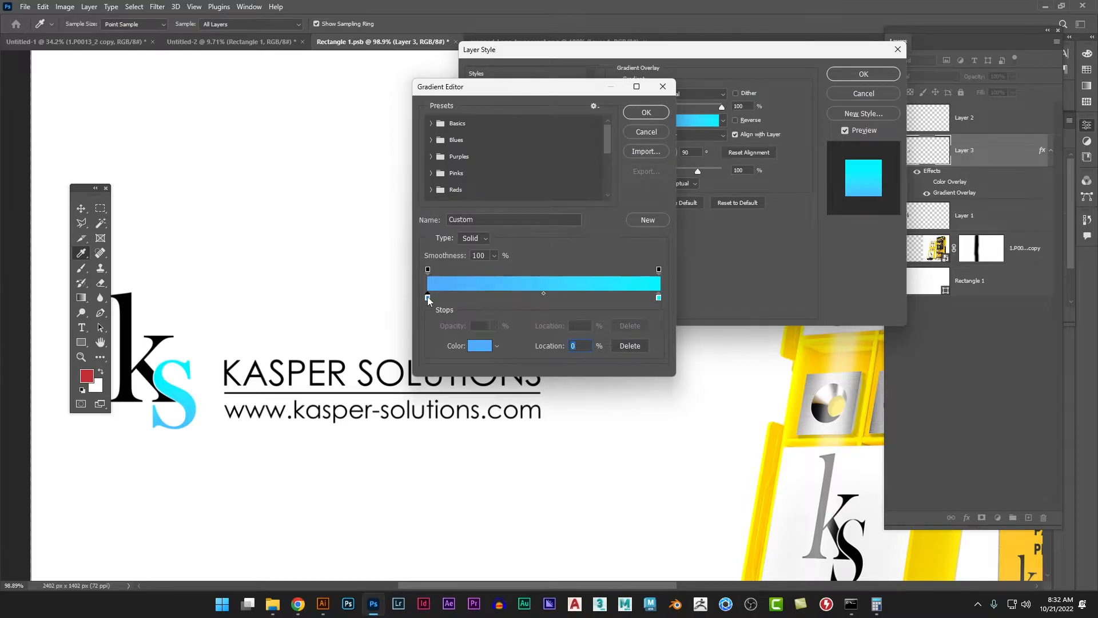
{"action": "left_click", "coordinate": [781, 429]}
{"action": "left_click", "coordinate": [658, 298]}
{"action": "left_click", "coordinate": [803, 350]}
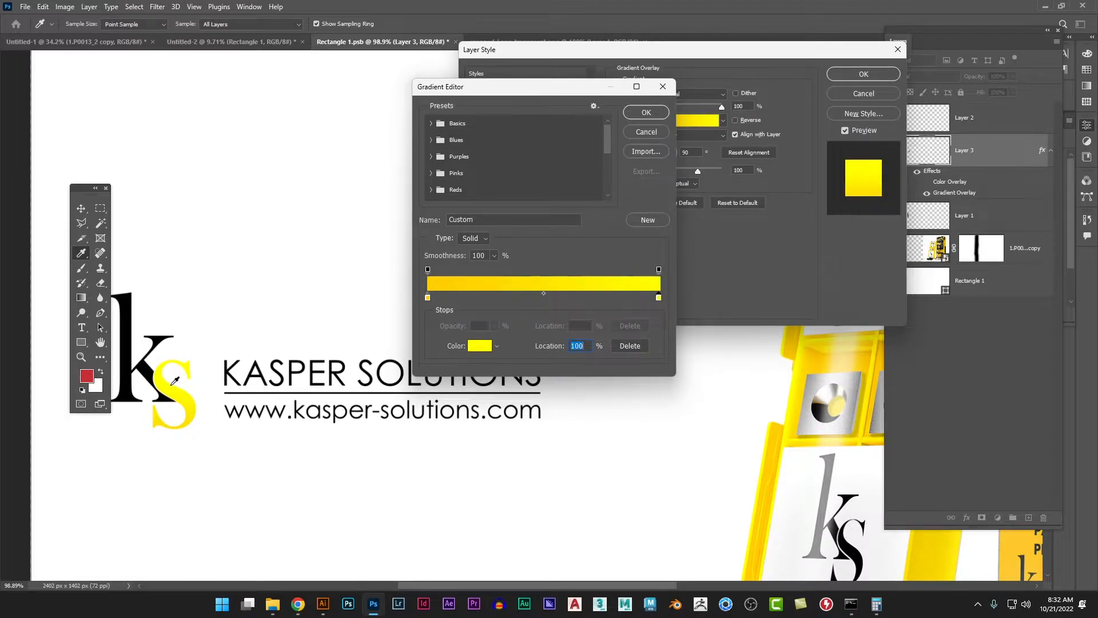
{"action": "left_click", "coordinate": [663, 118]}
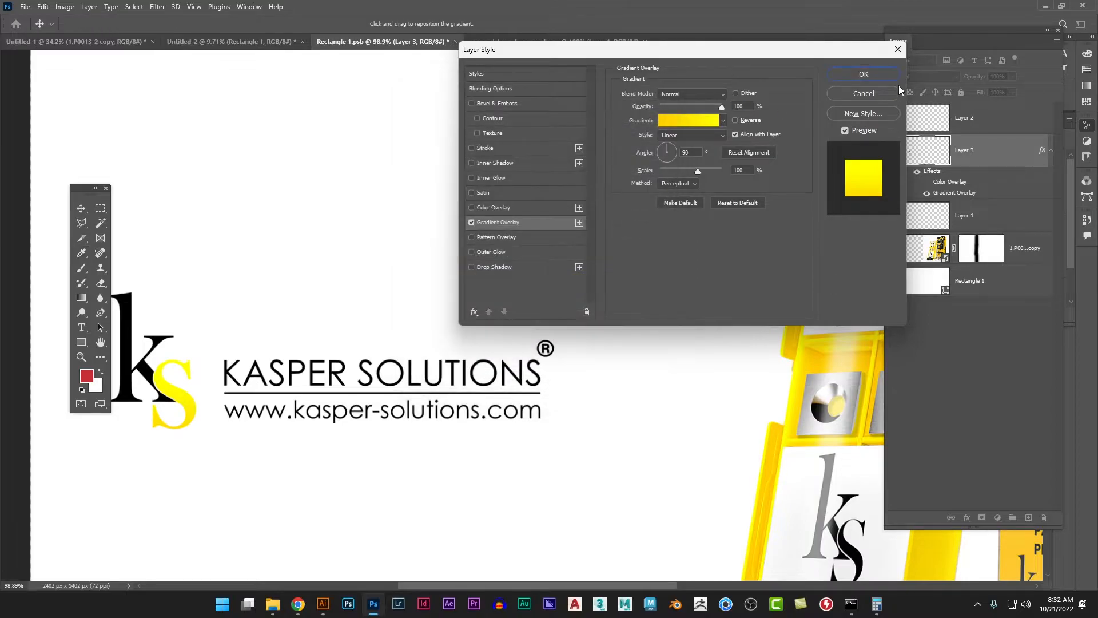
{"action": "left_click", "coordinate": [835, 75]}
Zoom out to view the whole layout
{"action": "key", "text": "z"}
{"action": "left_click_drag", "start_coordinate": [662, 217], "coordinate": [600, 244]}
{"action": "key", "text": "space"}
{"action": "left_click_drag", "start_coordinate": [678, 286], "coordinate": [554, 293]}
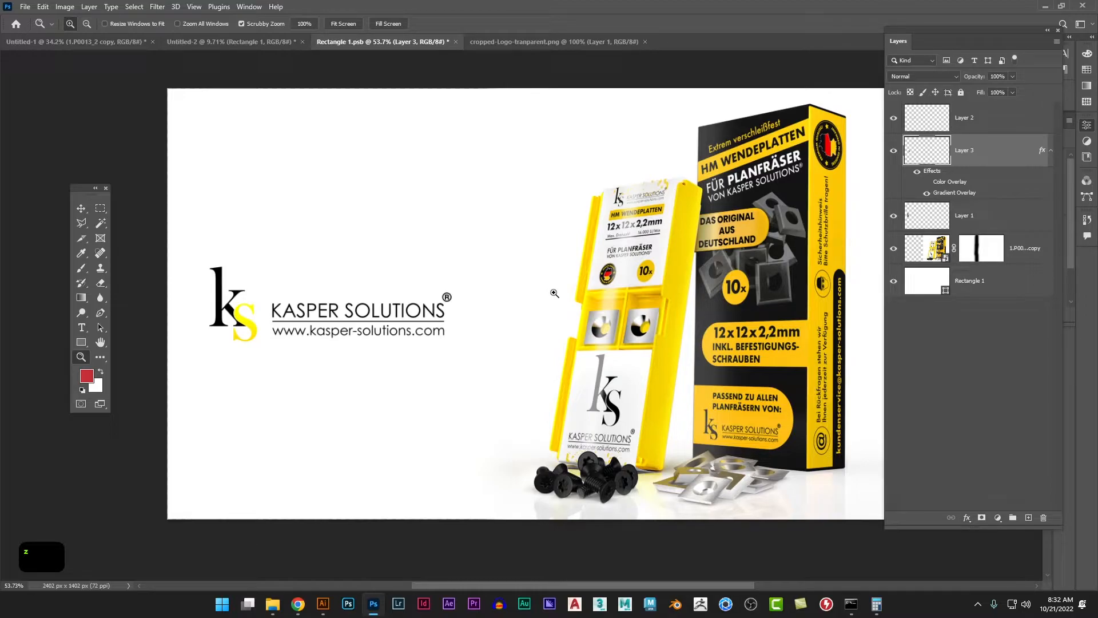
{"action": "left_click", "coordinate": [82, 342]}
{"action": "scroll", "coordinate": [359, 297], "scroll_direction": "down", "scroll_amount": 2}
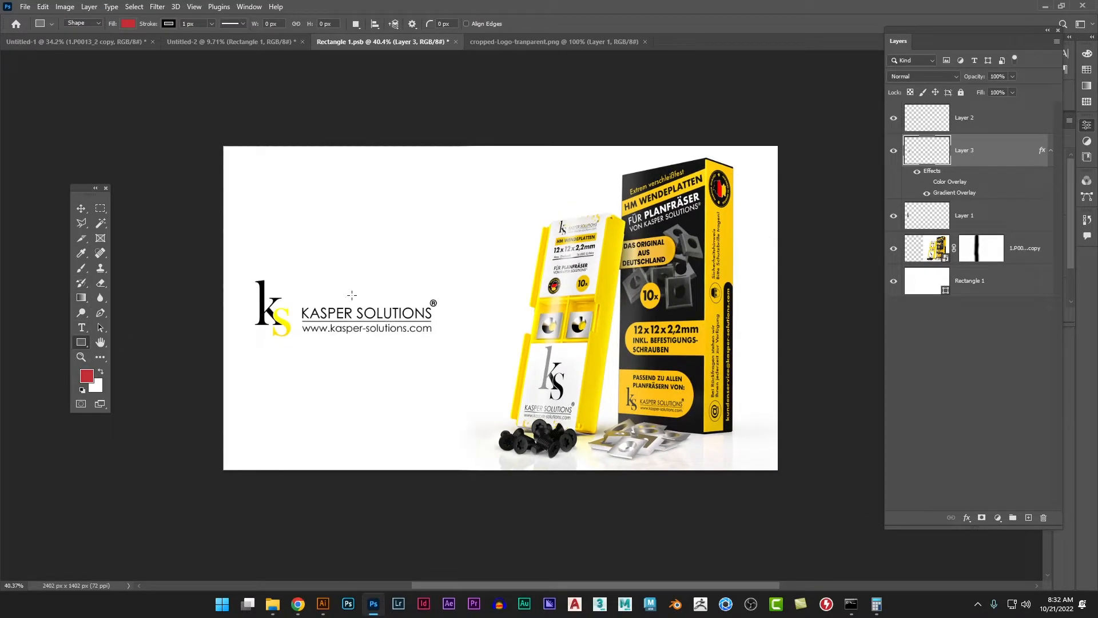
Draw a wide rectangle across the middle, fill it with the recent yellow, and move it below Layer 1
{"action": "left_click_drag", "start_coordinate": [213, 277], "coordinate": [784, 348]}
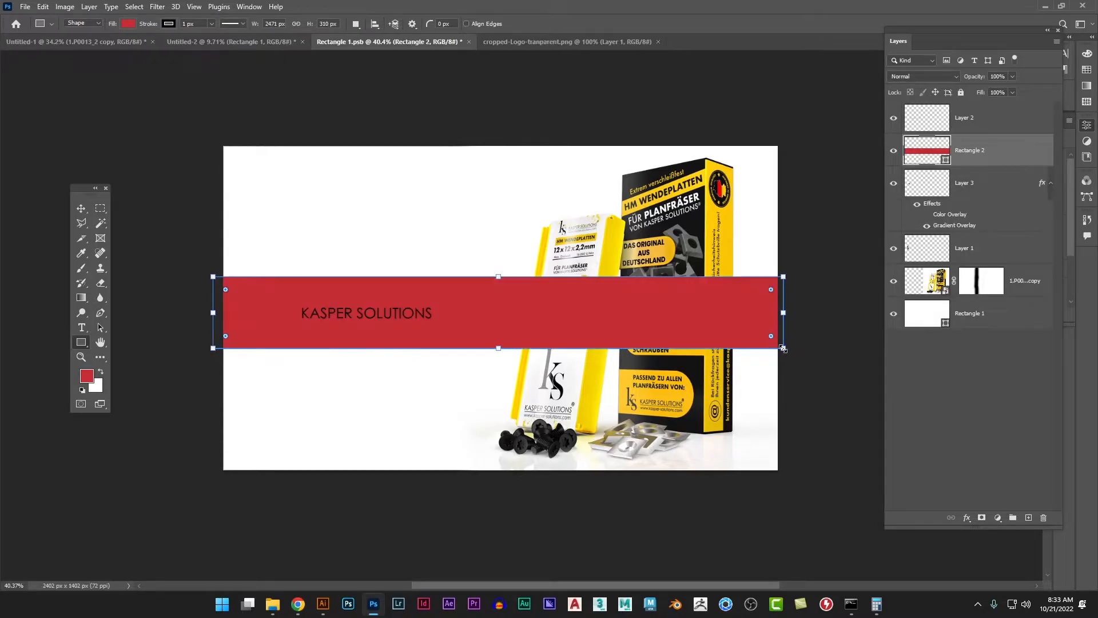
{"action": "left_click", "coordinate": [129, 23]}
{"action": "left_click", "coordinate": [55, 85]}
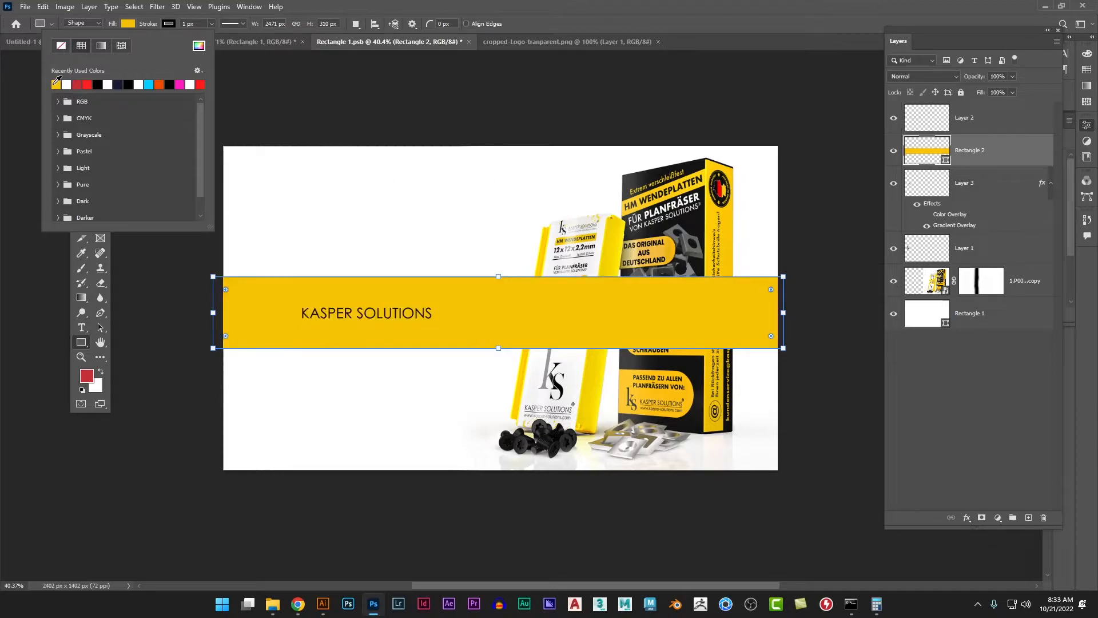
{"action": "left_click", "coordinate": [525, 8]}
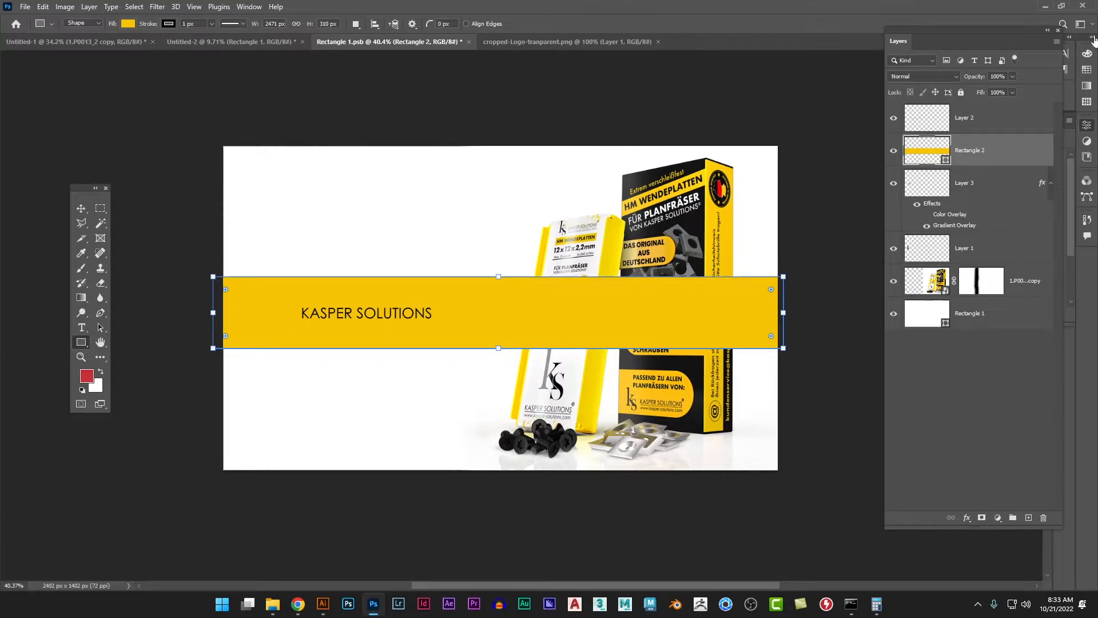
{"action": "left_click_drag", "start_coordinate": [1018, 149], "coordinate": [1024, 257]}
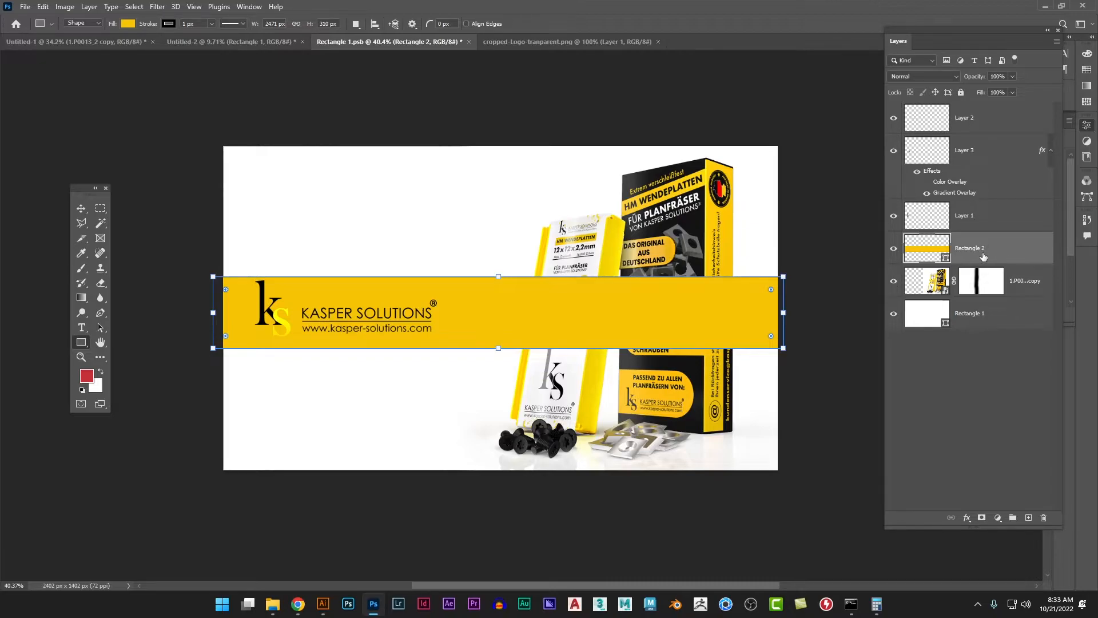
Rename Layer 1 to 'logo', Layer 3 to 'logo S' and Layer 2 to 'logo name'
{"action": "left_click", "coordinate": [983, 226]}
{"action": "left_click", "coordinate": [894, 216]}
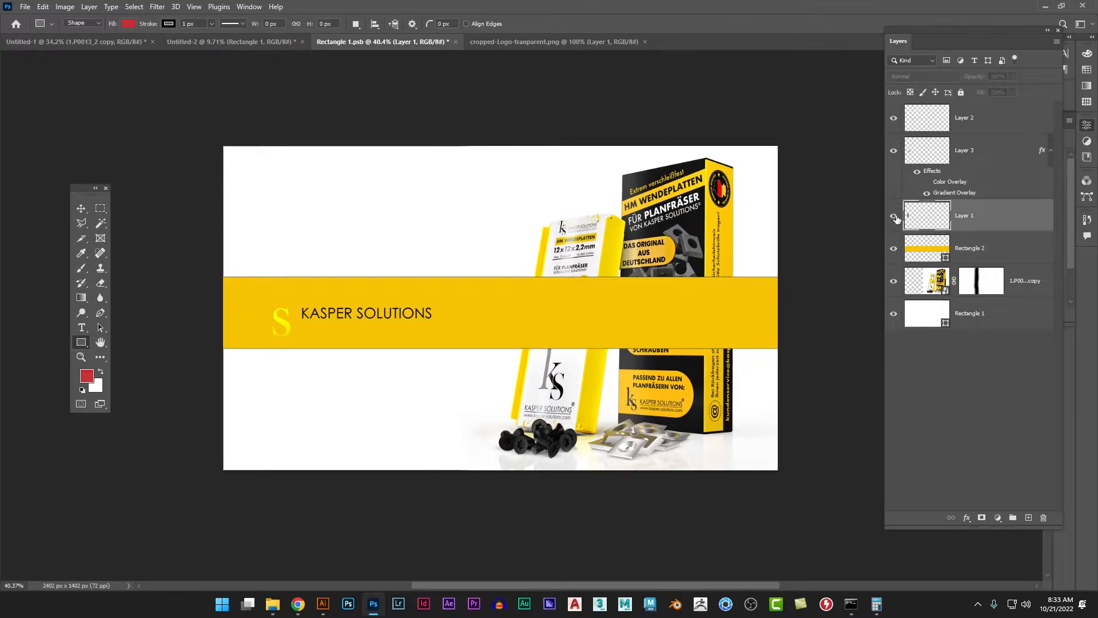
{"action": "double_click", "coordinate": [966, 215]}
{"action": "type", "text": "logo"}
{"action": "key", "text": "Return"}
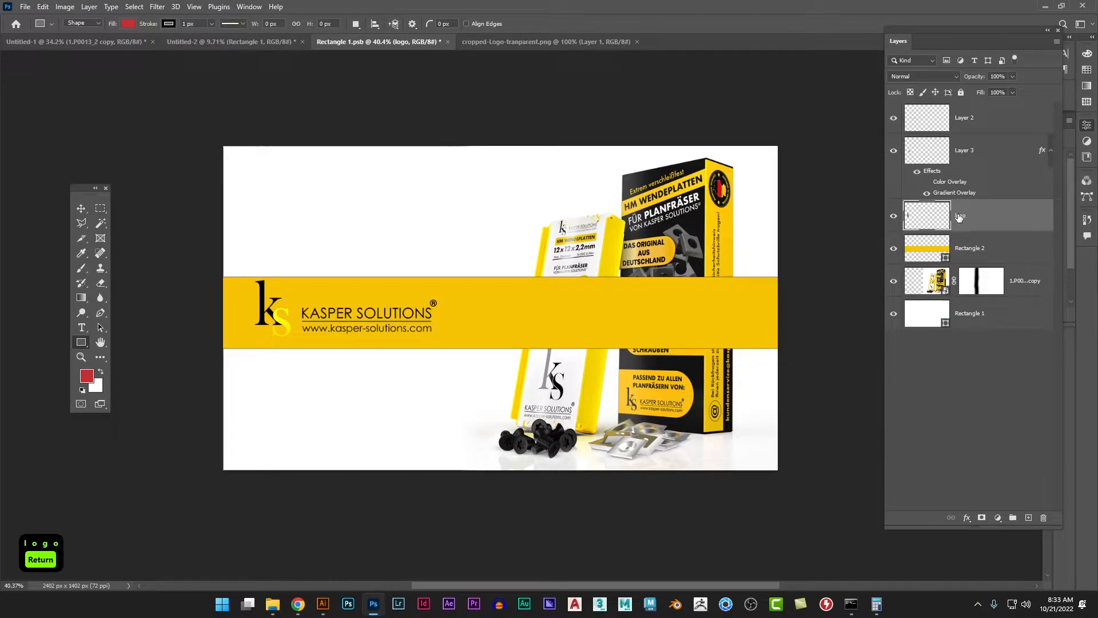
{"action": "left_click", "coordinate": [894, 151]}
{"action": "left_click", "coordinate": [894, 150]}
{"action": "double_click", "coordinate": [967, 151]}
{"action": "type", "text": "l"}
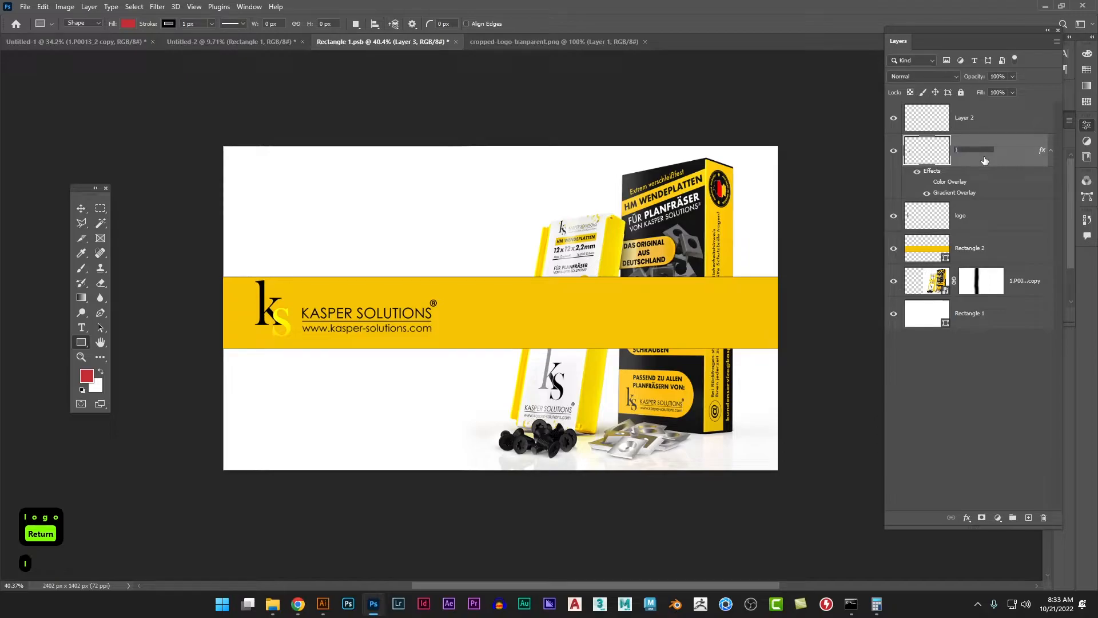
{"action": "type", "text": "ogo S"}
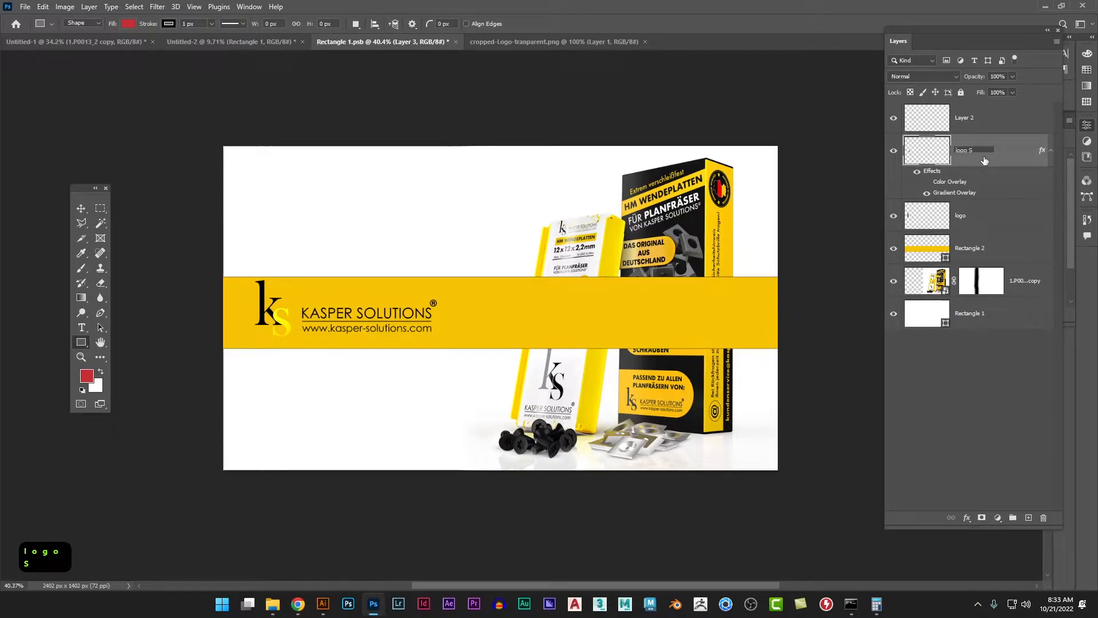
{"action": "key", "text": "Return"}
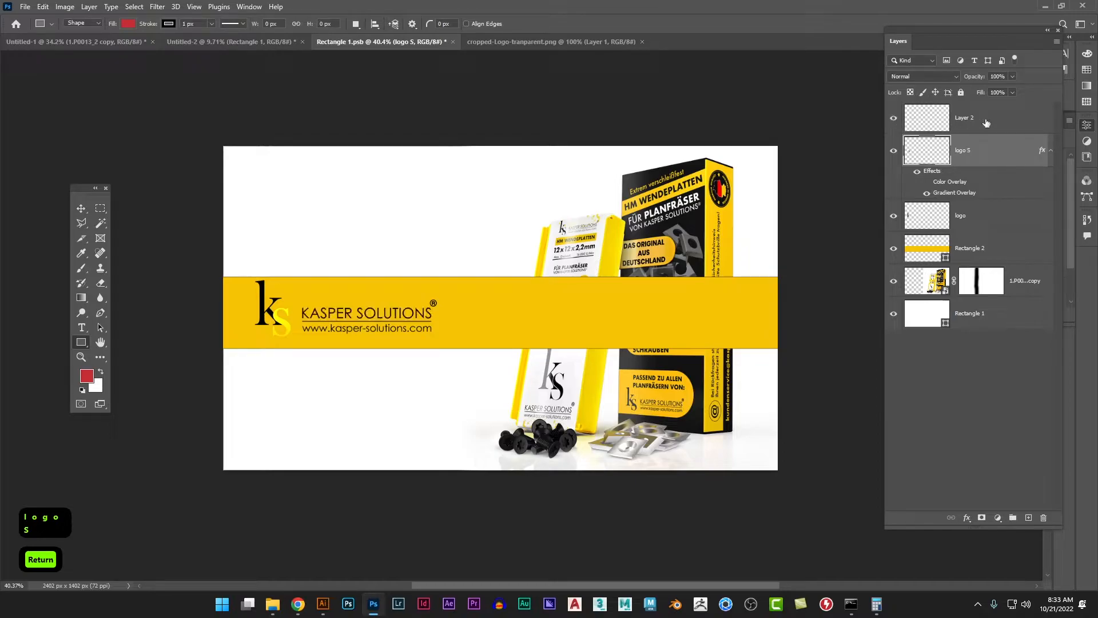
{"action": "double_click", "coordinate": [963, 118]}
{"action": "type", "text": "logo name"}
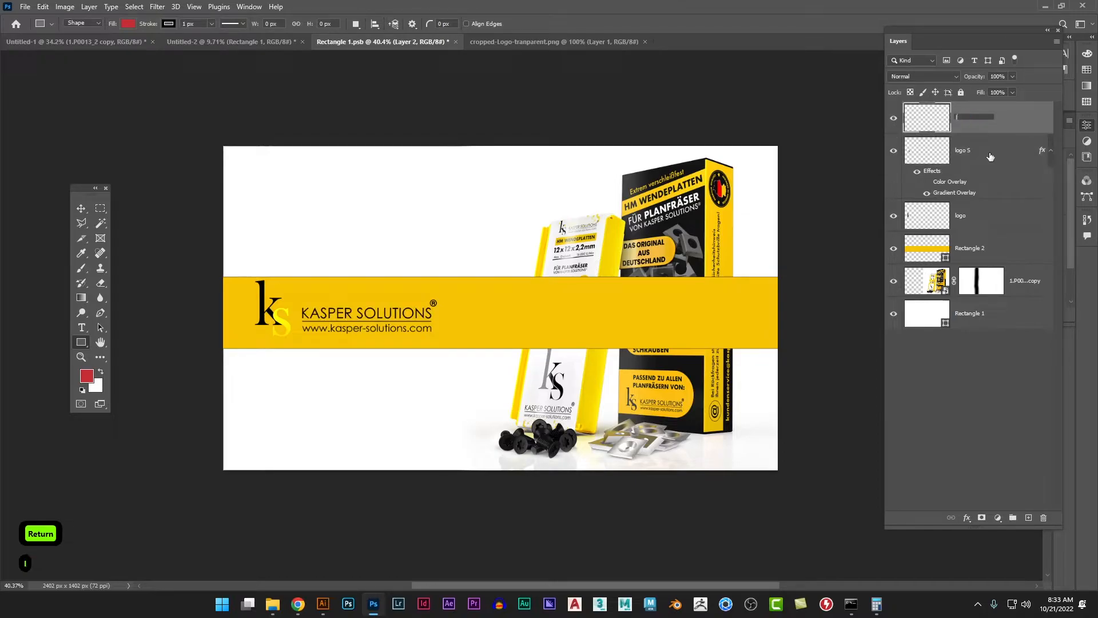
{"action": "key", "text": "Return"}
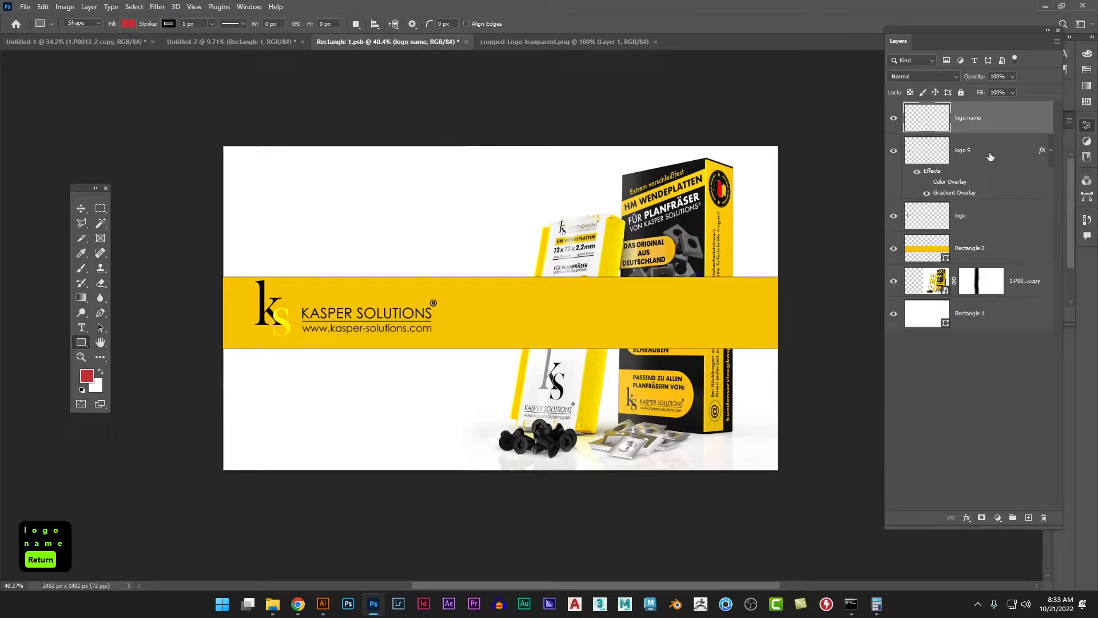
Select the yellow band and nudge it down into position
{"action": "key", "text": "v"}
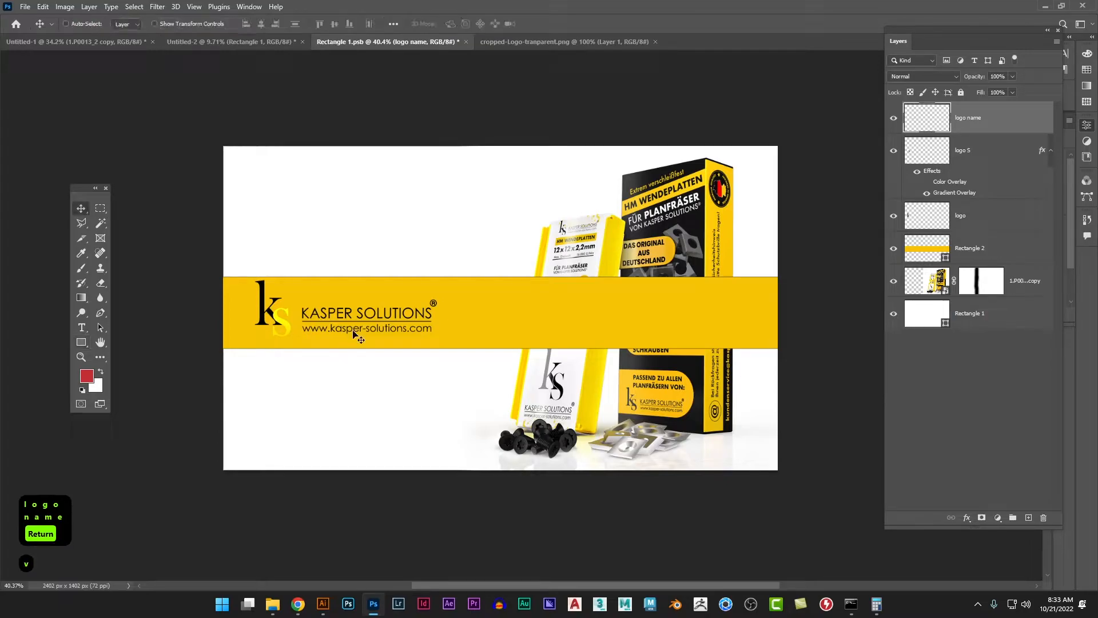
{"action": "left_click", "coordinate": [994, 247]}
{"action": "scroll", "coordinate": [354, 323], "scroll_direction": "up", "scroll_amount": 2}
{"action": "left_click_drag", "start_coordinate": [396, 324], "coordinate": [404, 311]}
{"action": "key", "text": "Down"}
{"action": "key", "text": "Down"}
{"action": "key", "text": "Down"}
{"action": "key", "text": "Down"}
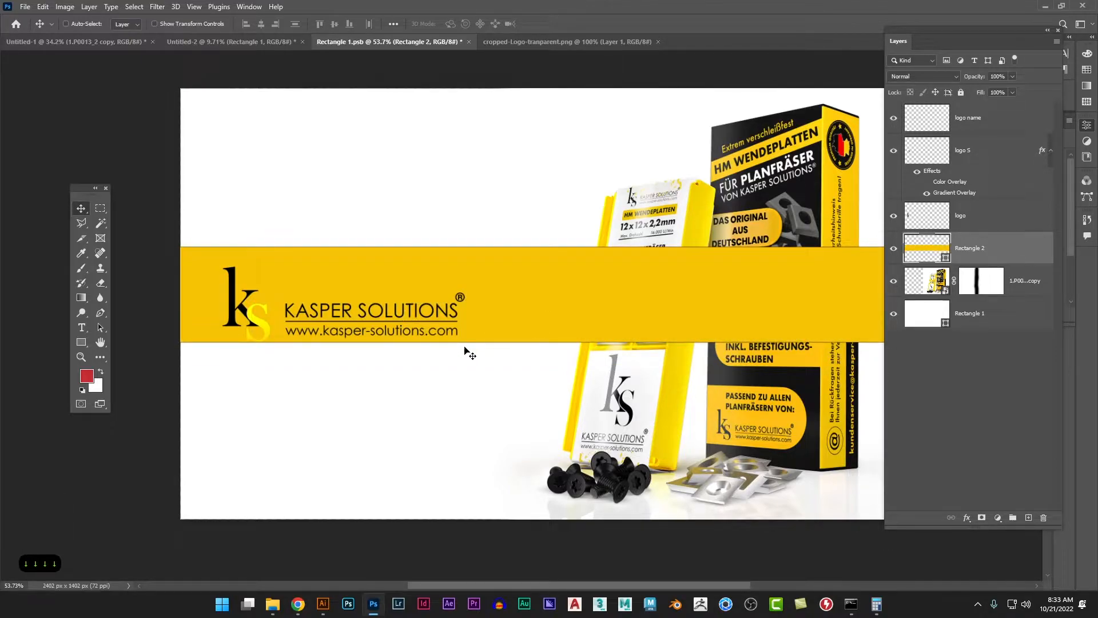
{"action": "key", "text": "shift+Down"}
{"action": "key", "text": "shift+Down"}
{"action": "key", "text": "shift+Up"}
{"action": "key", "text": "shift+Down"}
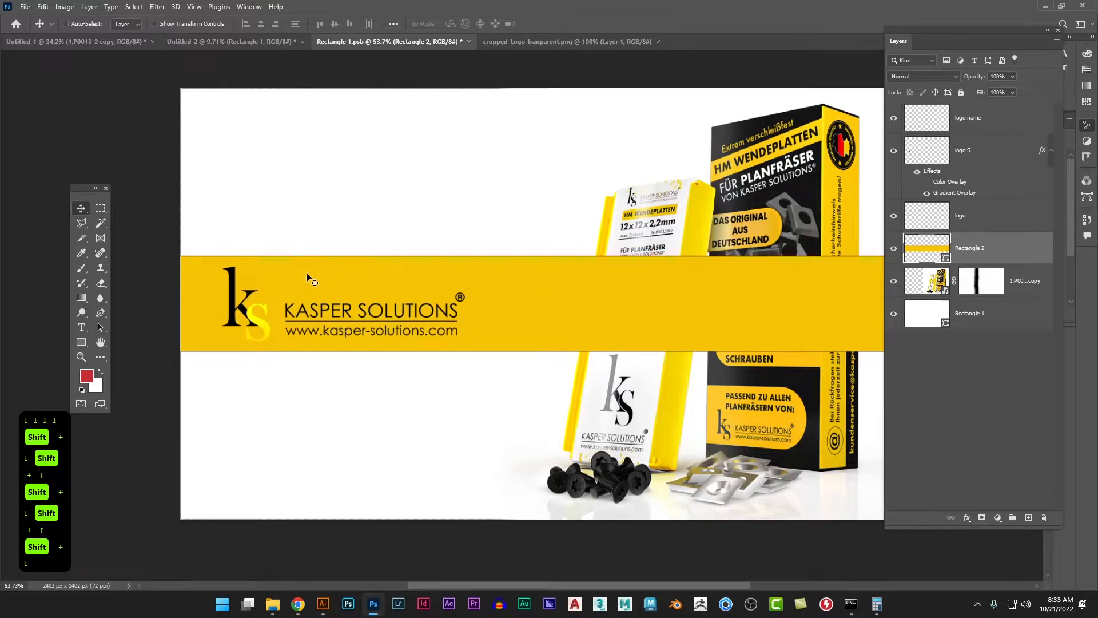
Set the band's stroke to No Color and move Rectangle 2 beneath the product photo layer
{"action": "left_click", "coordinate": [82, 343]}
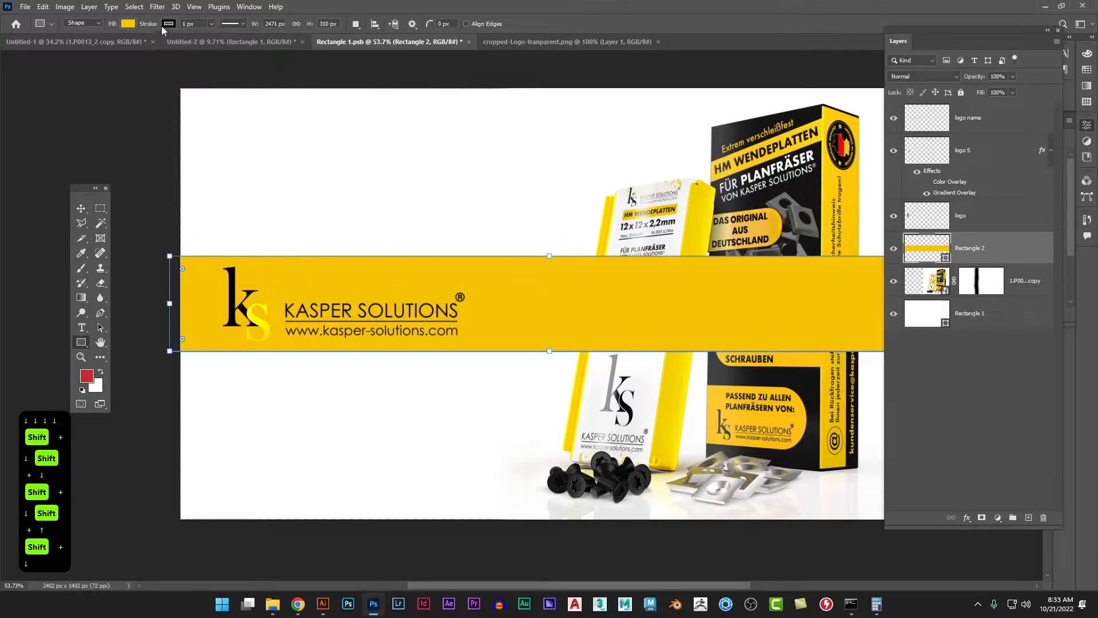
{"action": "left_click", "coordinate": [167, 24]}
{"action": "left_click", "coordinate": [103, 48]}
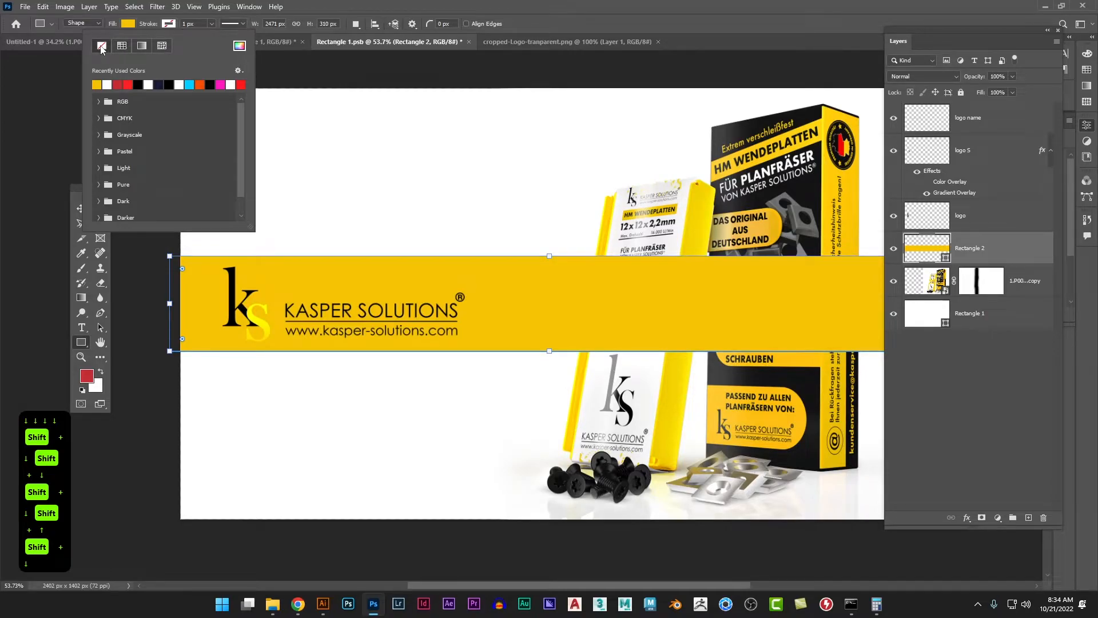
{"action": "left_click", "coordinate": [441, 5]}
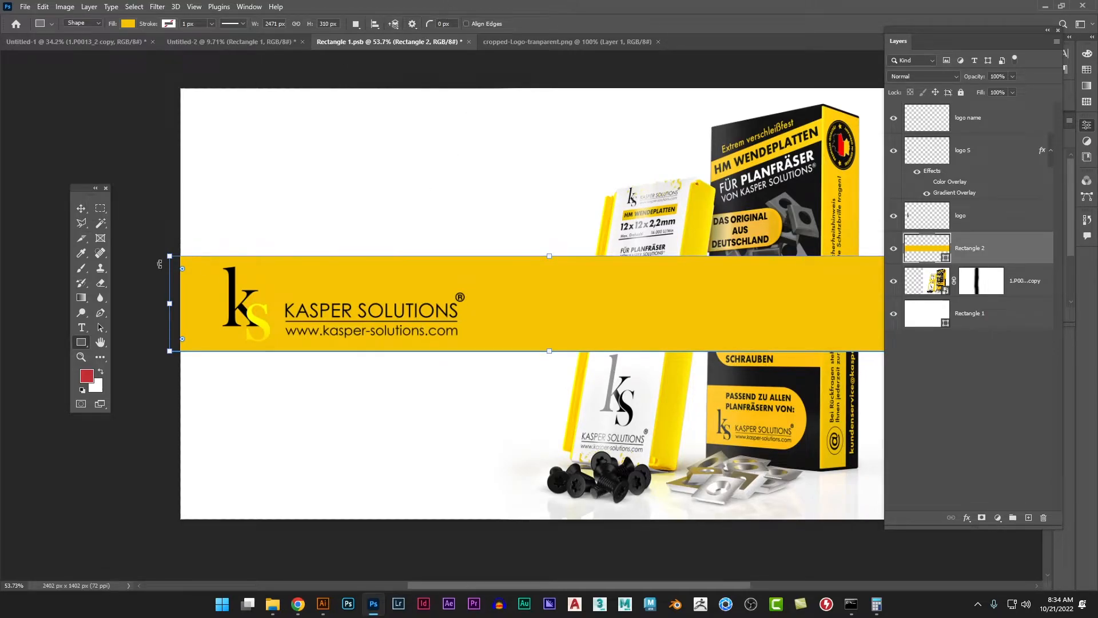
{"action": "left_click", "coordinate": [82, 209]}
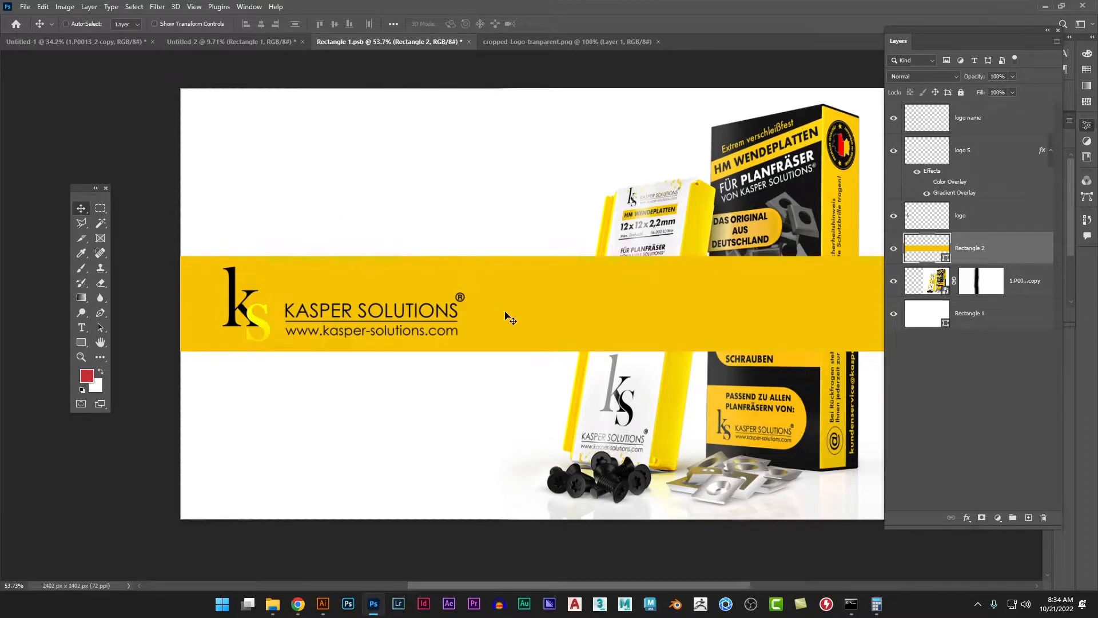
{"action": "scroll", "coordinate": [780, 311], "scroll_direction": "down", "scroll_amount": 2}
{"action": "scroll", "coordinate": [744, 329], "scroll_direction": "down", "scroll_amount": 1}
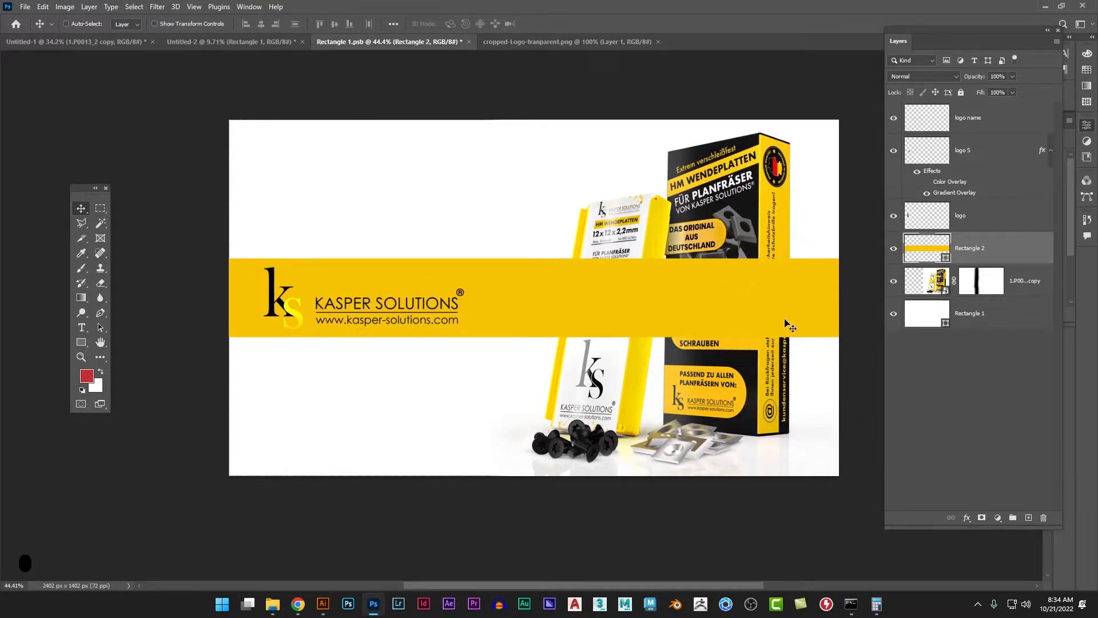
{"action": "left_click_drag", "start_coordinate": [1031, 254], "coordinate": [1029, 296]}
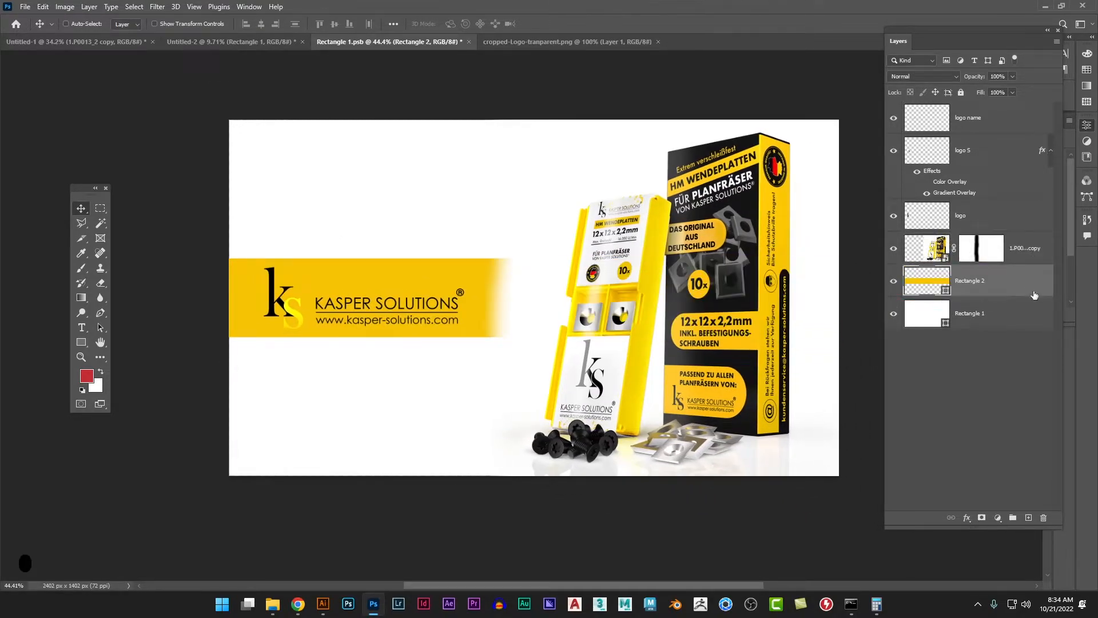
Hide the yellow band and white Rectangle 1 background, then select the product photo layer
{"action": "left_click", "coordinate": [893, 281]}
{"action": "left_click", "coordinate": [894, 314]}
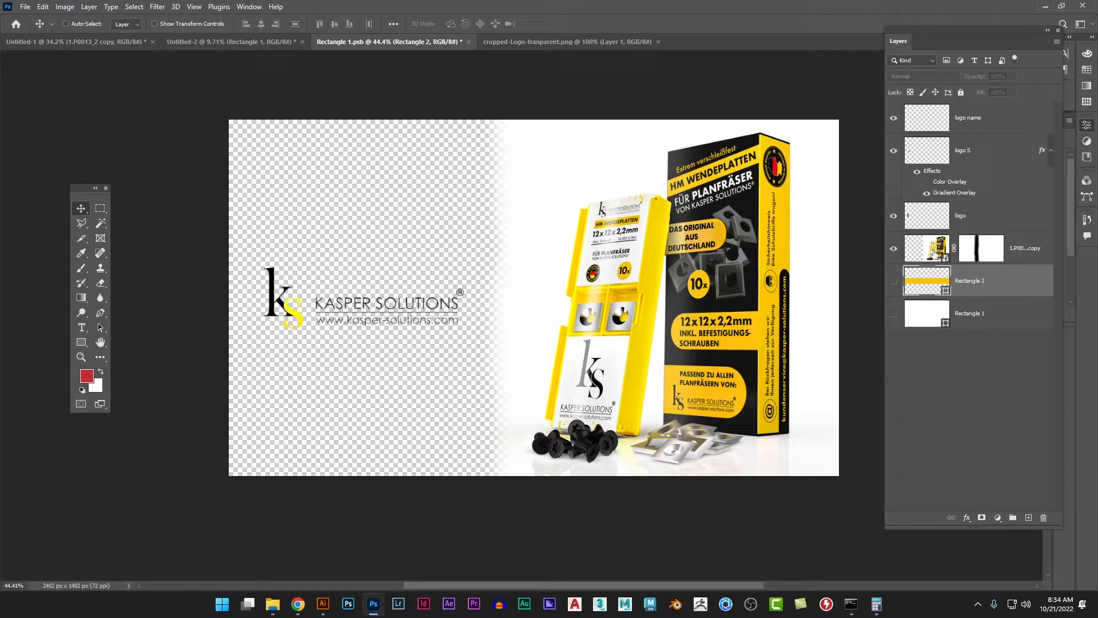
{"action": "left_click", "coordinate": [934, 252]}
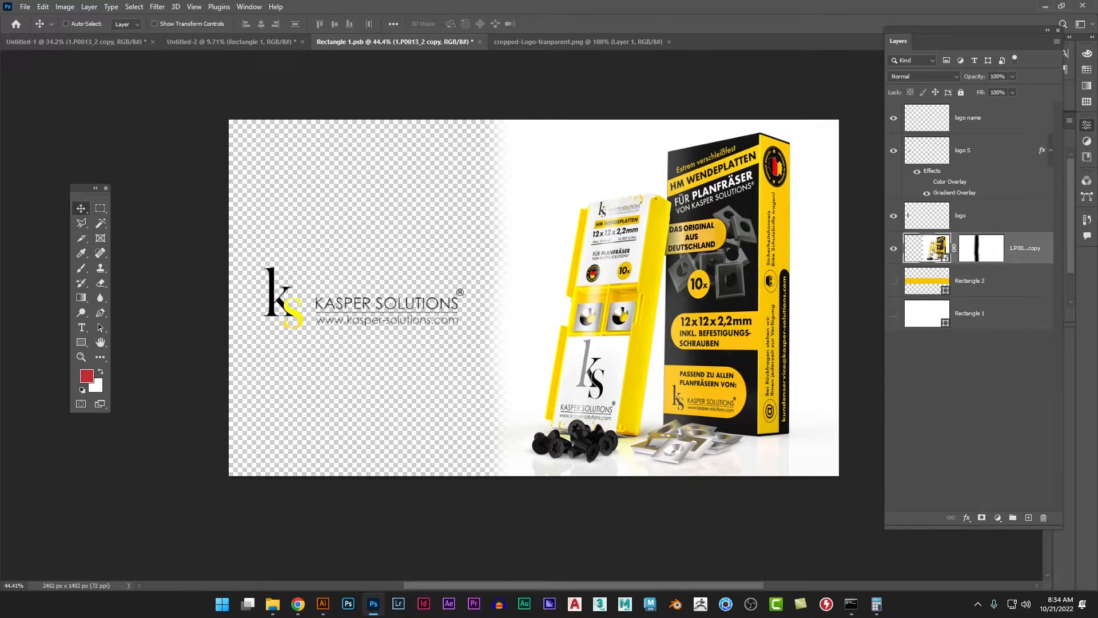
Use Magic Wand's Select Subject on the product boxes and show the yellow band again
{"action": "left_click", "coordinate": [97, 211]}
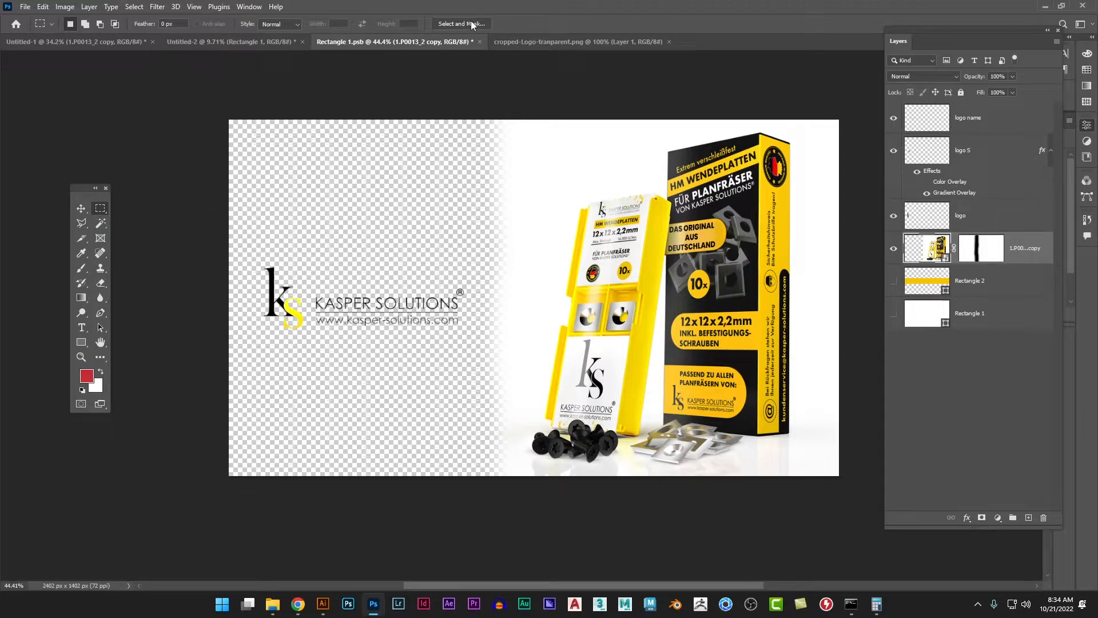
{"action": "left_click", "coordinate": [101, 227]}
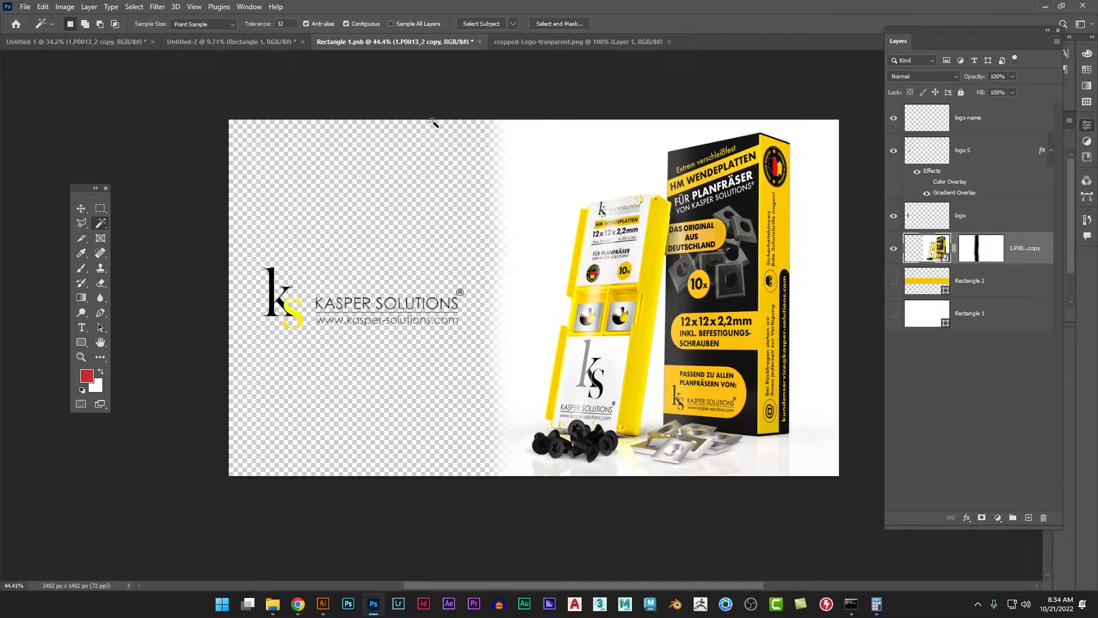
{"action": "left_click", "coordinate": [474, 26]}
{"action": "scroll", "coordinate": [647, 203], "scroll_direction": "up", "scroll_amount": 3, "text": "alt"}
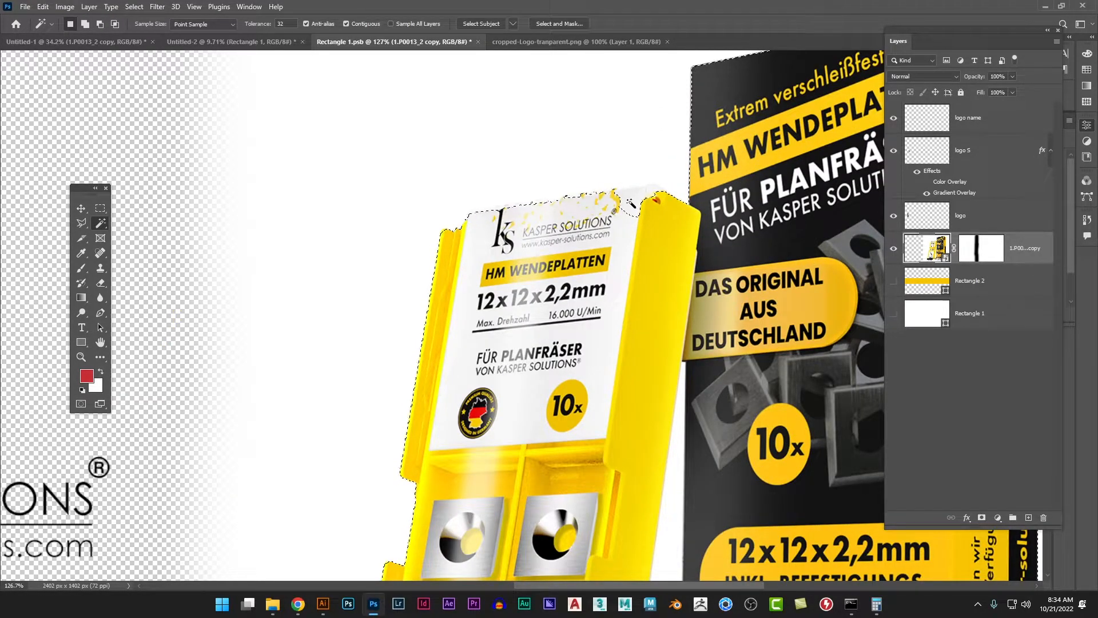
{"action": "scroll", "coordinate": [649, 235], "scroll_direction": "down", "scroll_amount": 3, "text": "alt"}
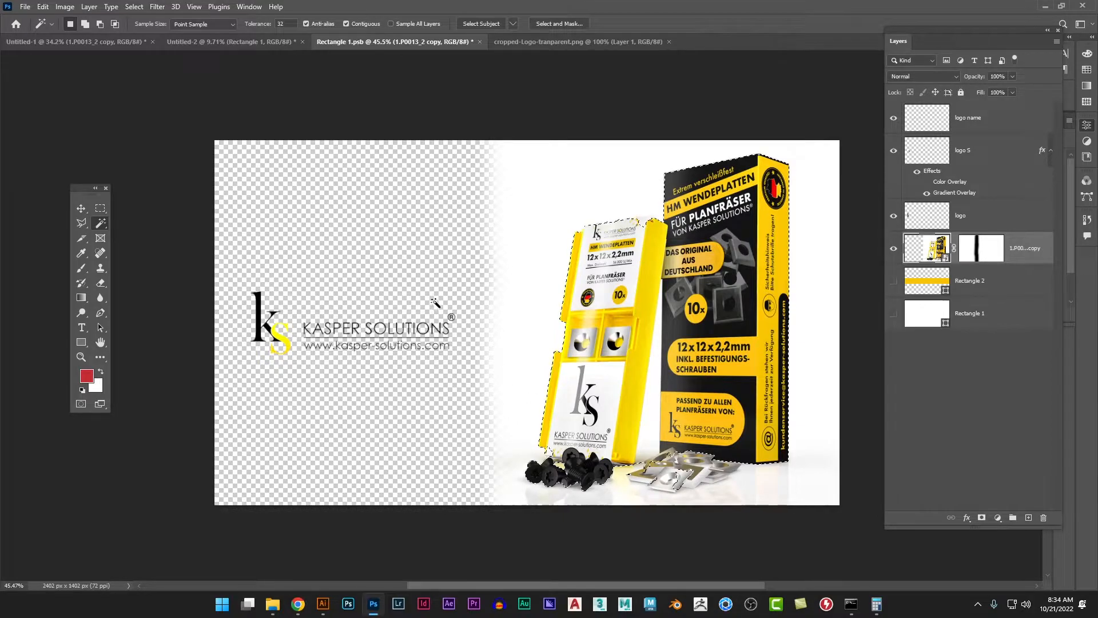
{"action": "left_click", "coordinate": [893, 280]}
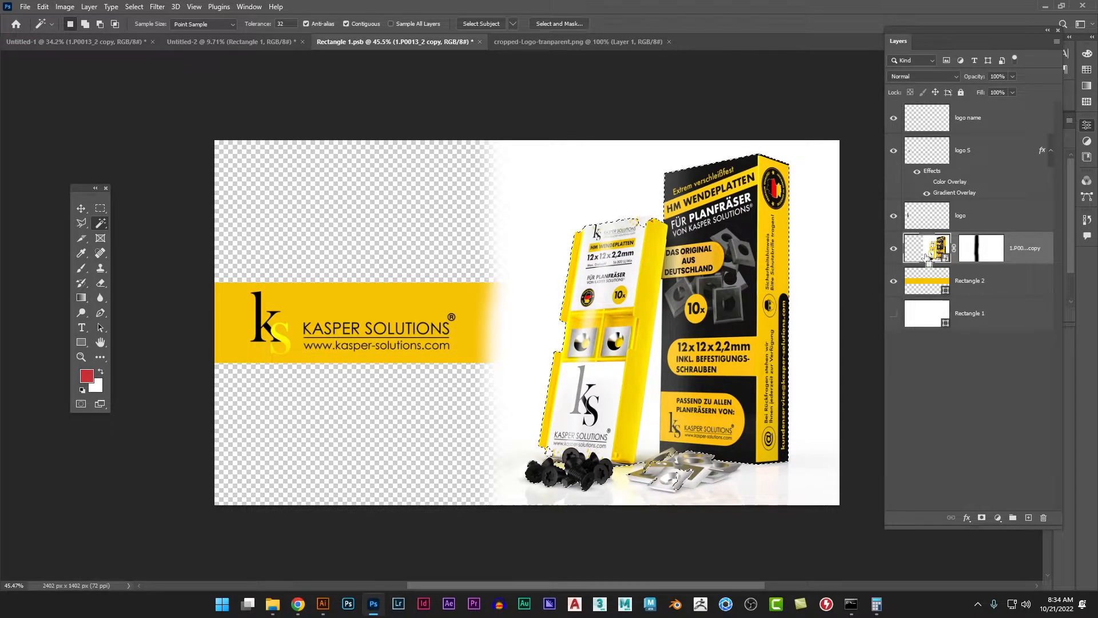
Copy the selected boxes onto a new layer and move the product photo below the yellow band
{"action": "key", "text": "ctrl+j"}
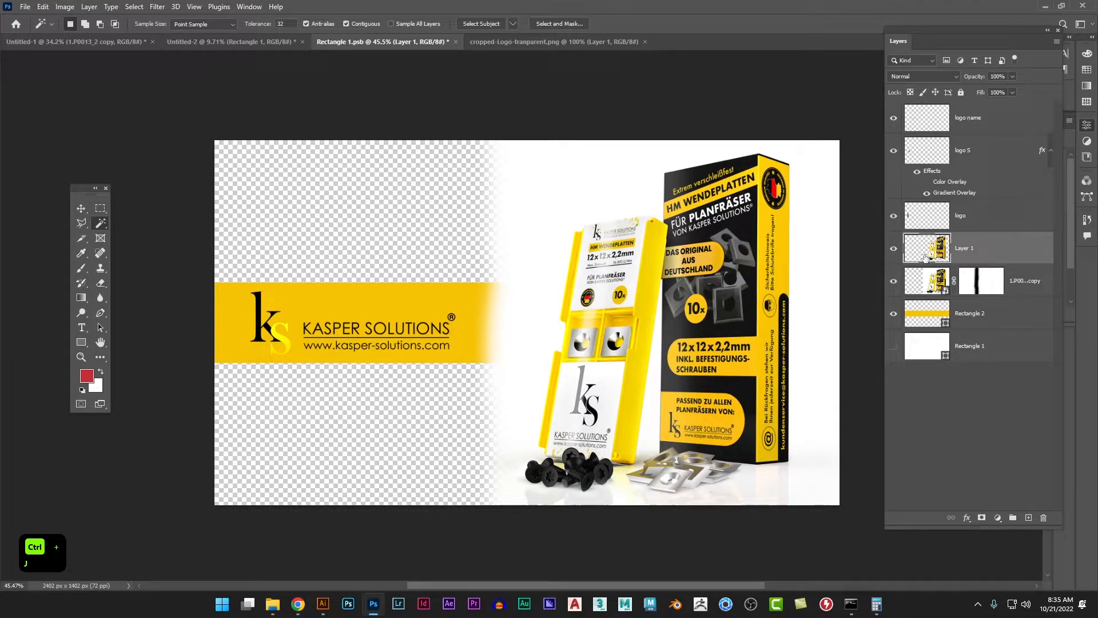
{"action": "left_click_drag", "start_coordinate": [1040, 282], "coordinate": [1033, 323]}
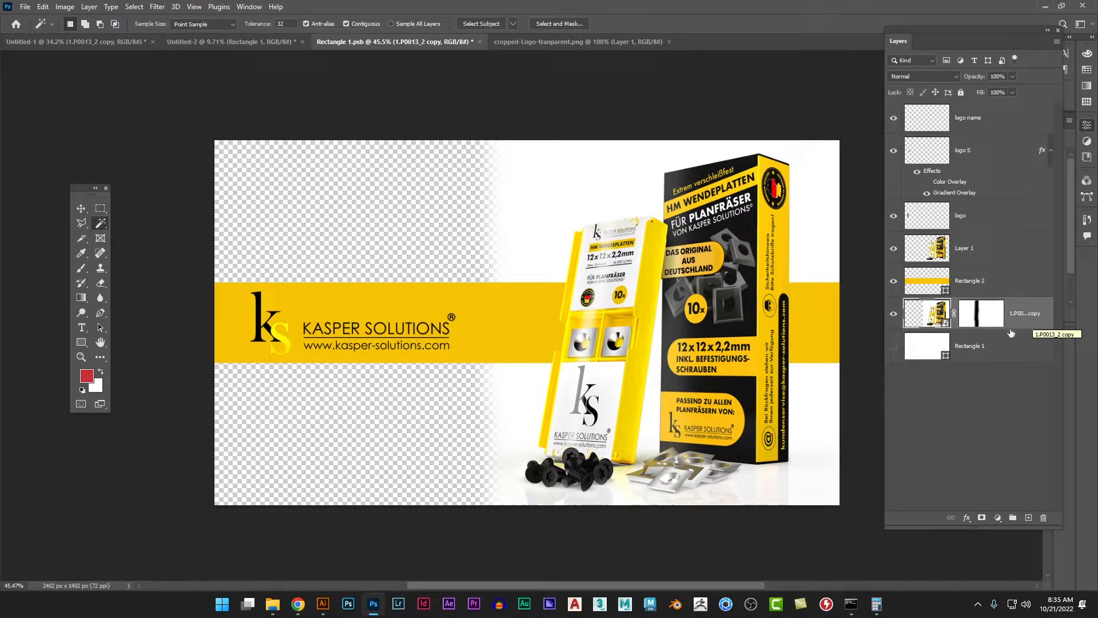
{"action": "left_click", "coordinate": [983, 254]}
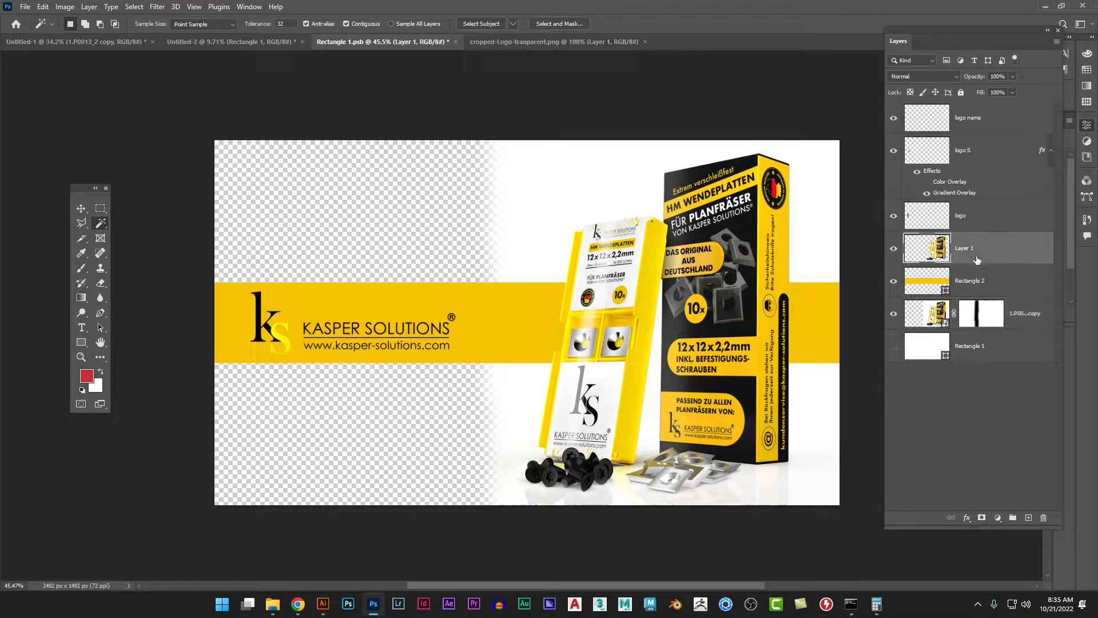
Delete a leftover sliver near the KASPER SOLUTIONS text from the boxes layer
{"action": "scroll", "coordinate": [661, 337], "scroll_direction": "up", "scroll_amount": 3}
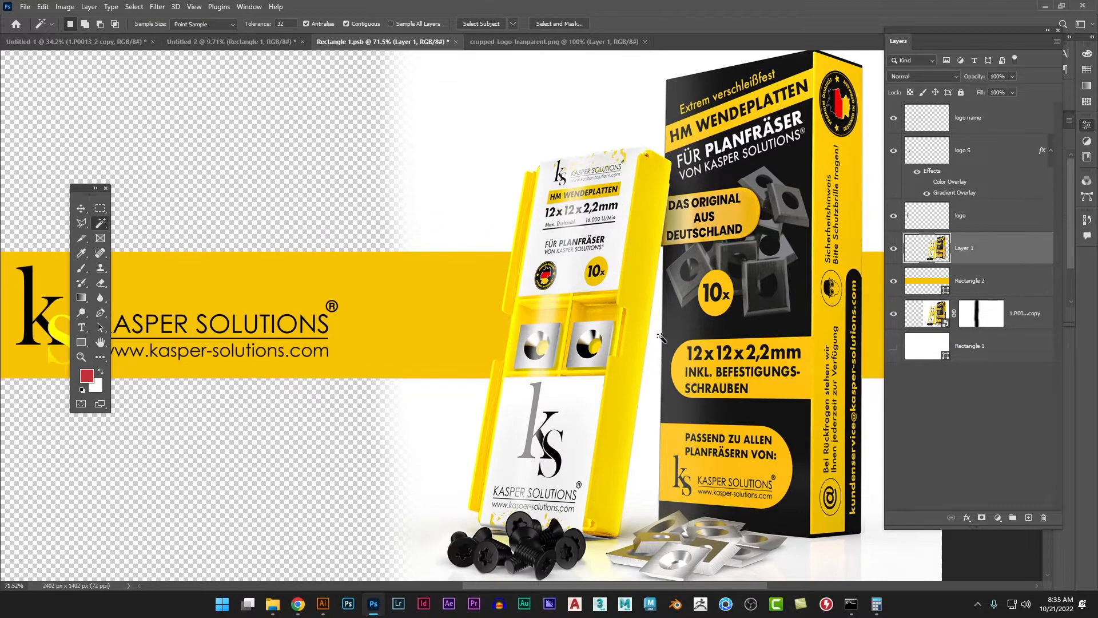
{"action": "scroll", "coordinate": [661, 337], "scroll_direction": "down", "scroll_amount": 1}
{"action": "left_click", "coordinate": [100, 208]}
{"action": "left_click_drag", "start_coordinate": [577, 484], "coordinate": [694, 534]}
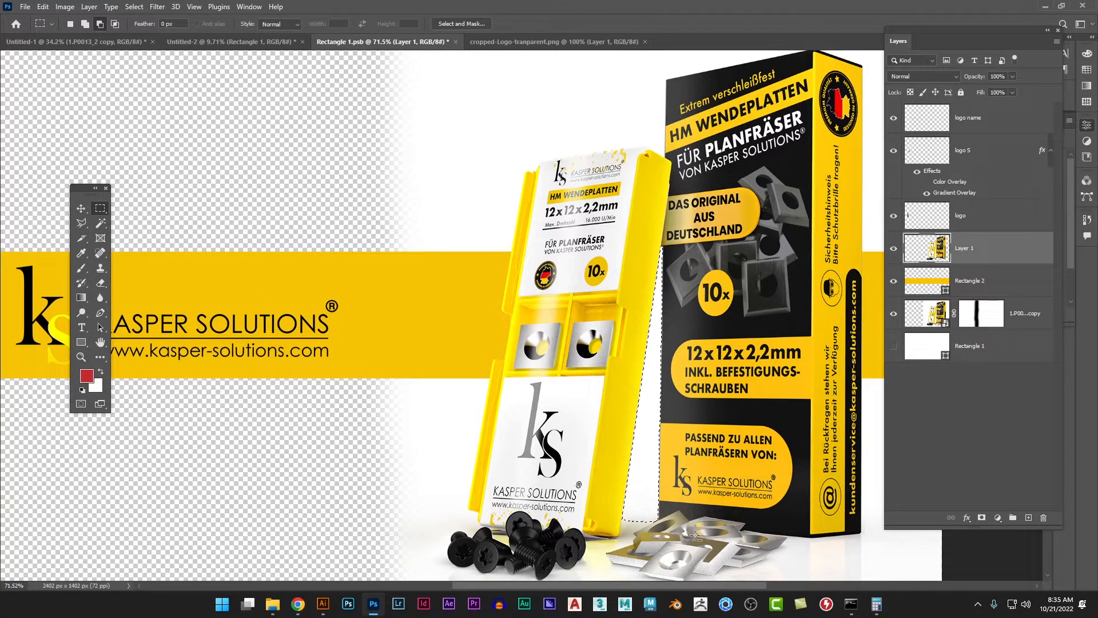
{"action": "key", "text": "Delete"}
{"action": "key", "text": "ctrl+d"}
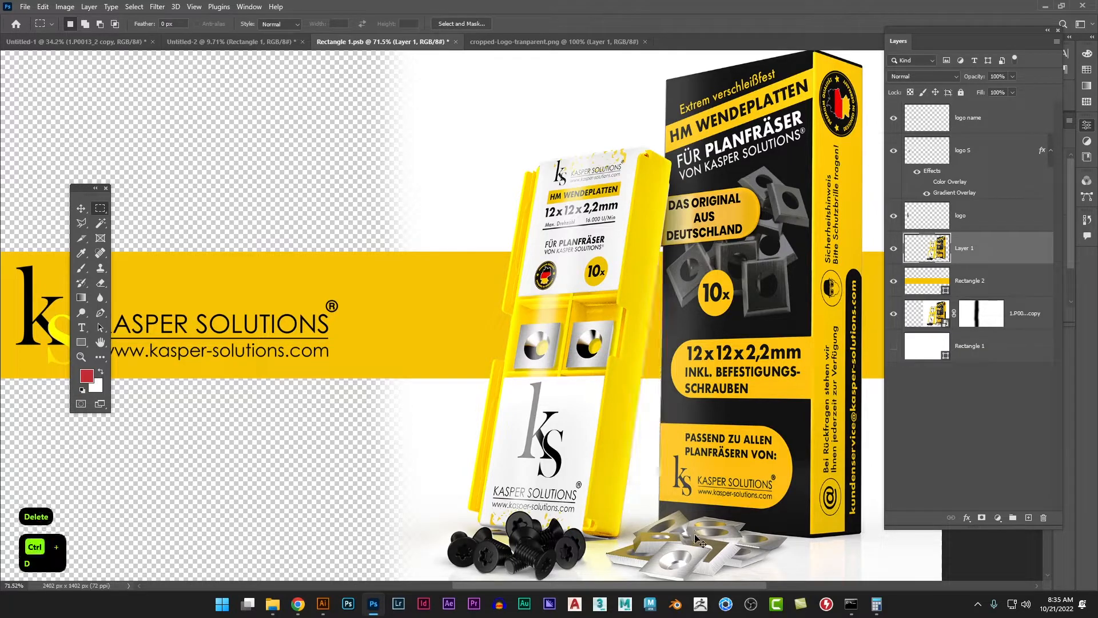
Zoom out and turn the white Rectangle 1 background back on
{"action": "key", "text": "z"}
{"action": "left_click_drag", "start_coordinate": [721, 347], "coordinate": [696, 368]}
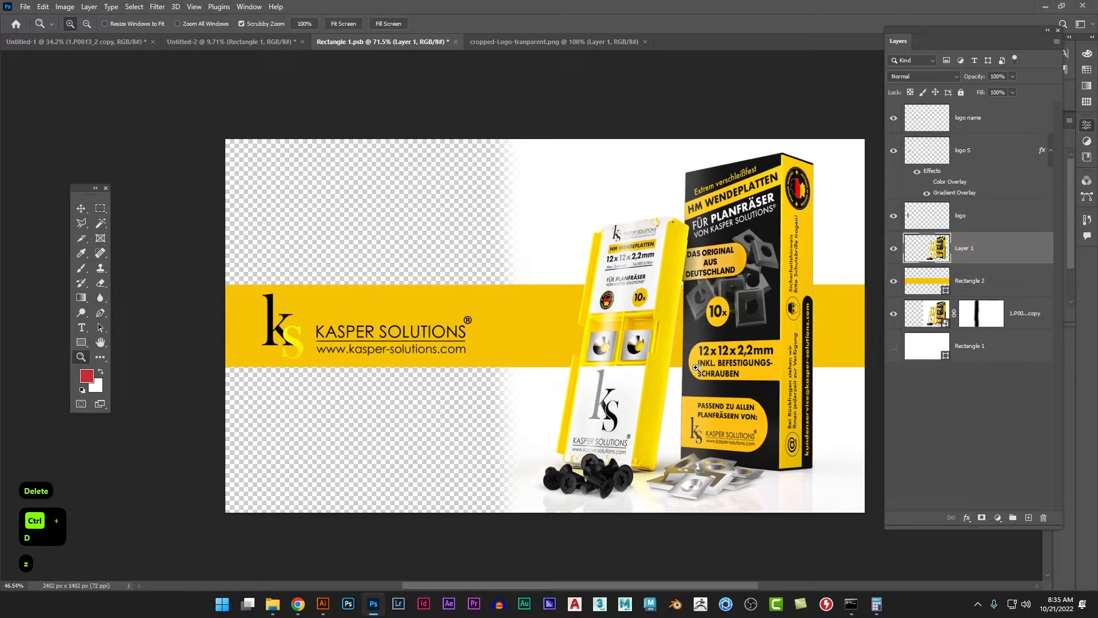
{"action": "key", "text": "v"}
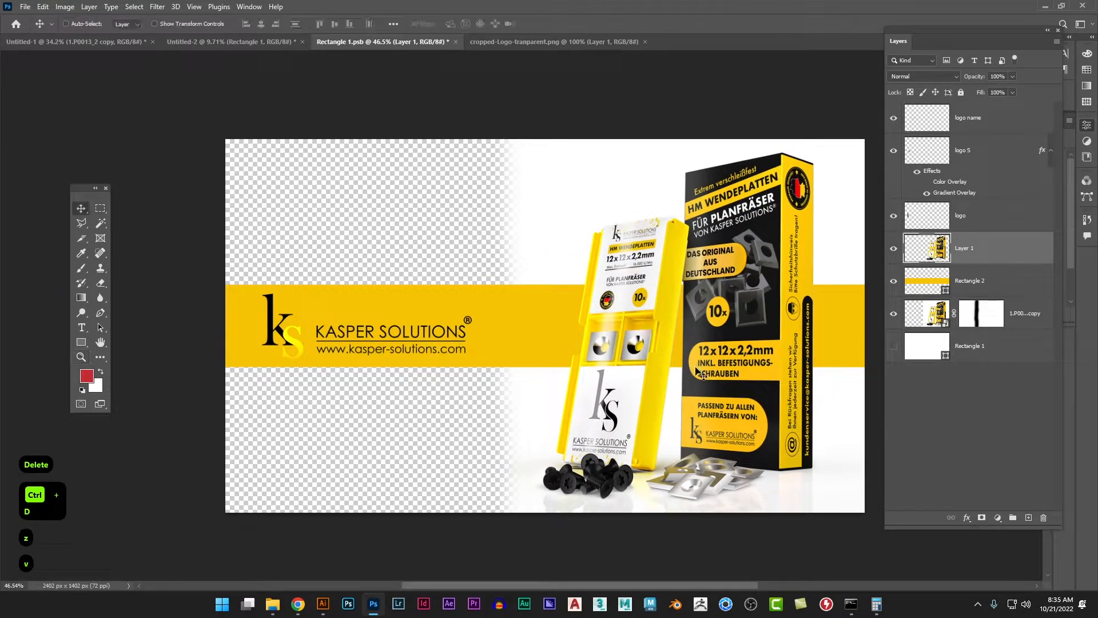
{"action": "left_click", "coordinate": [893, 348]}
{"action": "left_click_drag", "start_coordinate": [496, 326], "coordinate": [453, 324]}
{"action": "left_click", "coordinate": [503, 315], "text": "ctrl"}
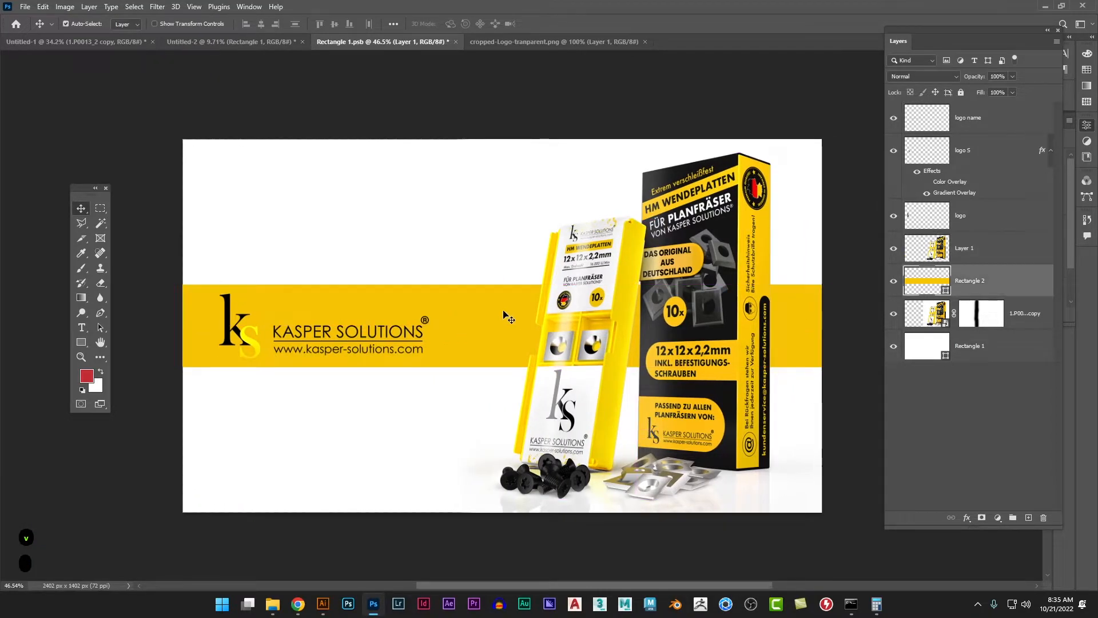
Recolour Rectangle 2's band to ffc914, sampled from the product box yellow at full brightness
{"action": "double_click", "coordinate": [941, 282]}
{"action": "left_click_drag", "start_coordinate": [459, 103], "coordinate": [455, 25]}
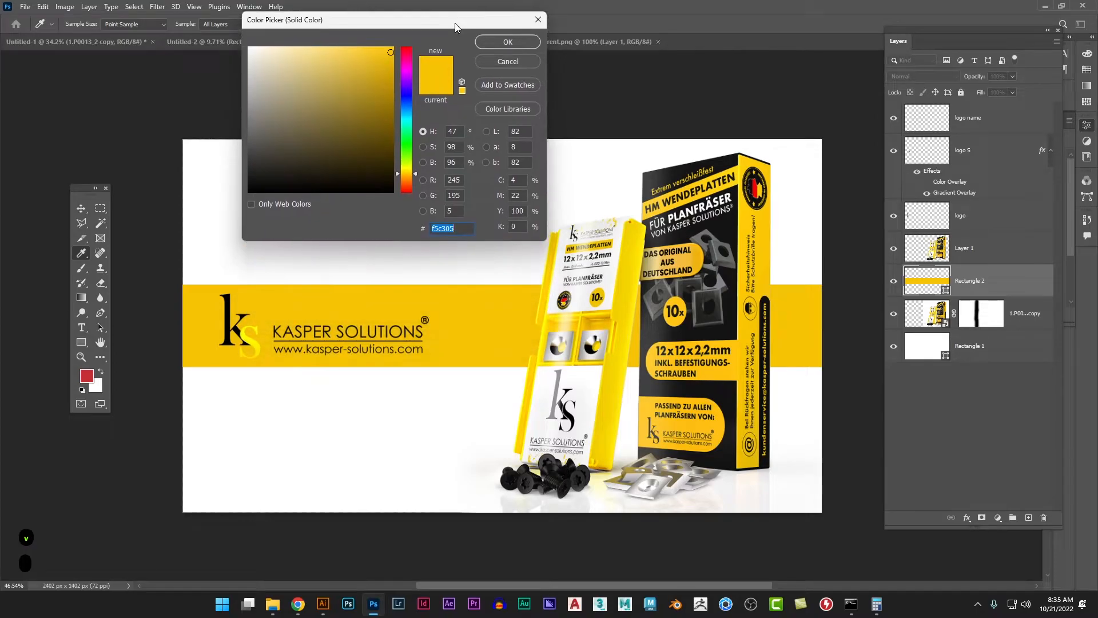
{"action": "left_click", "coordinate": [637, 251]}
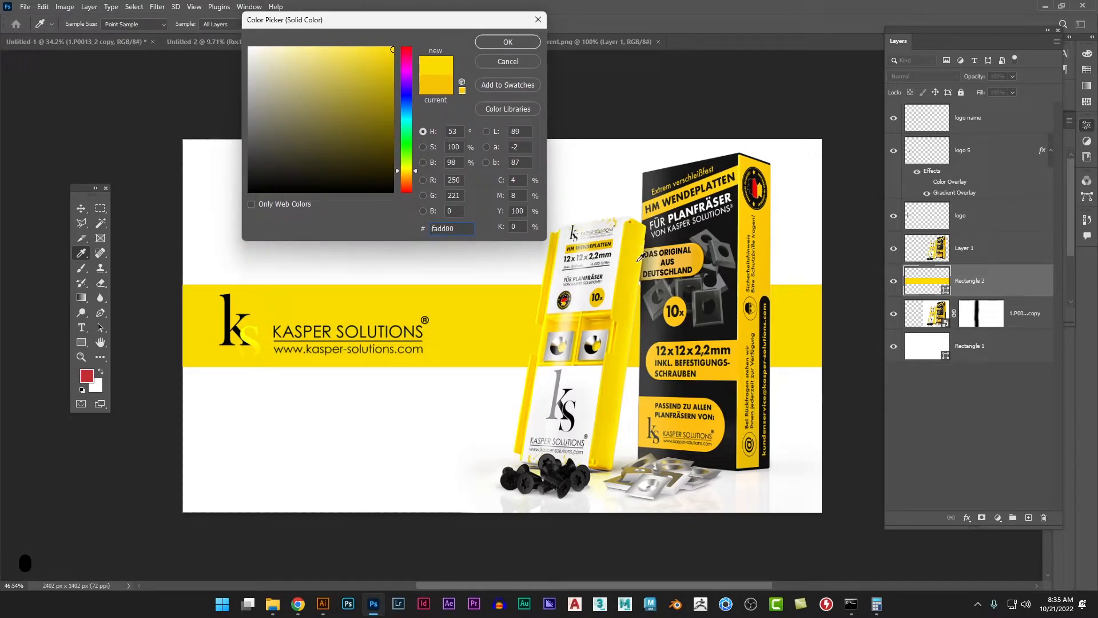
{"action": "left_click", "coordinate": [692, 258]}
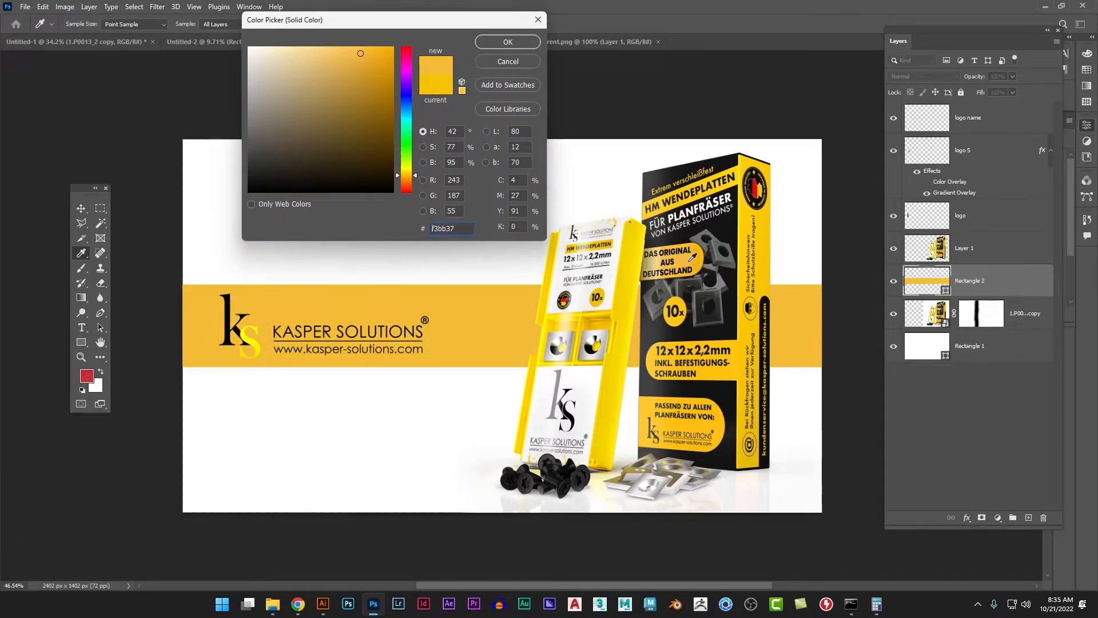
{"action": "left_click", "coordinate": [677, 187]}
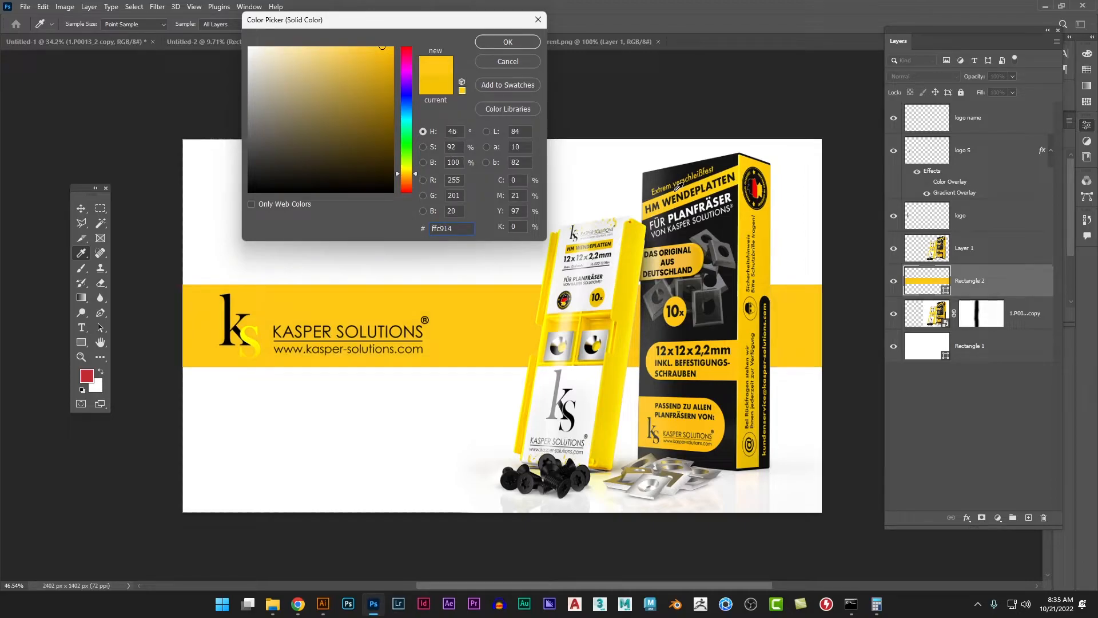
{"action": "left_click", "coordinate": [429, 163]}
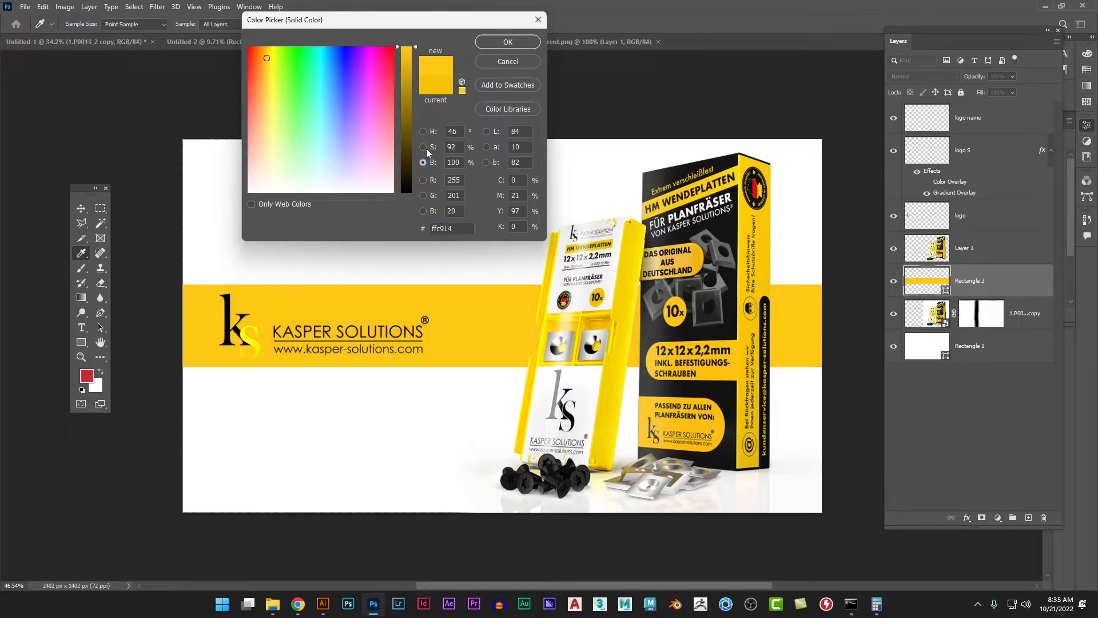
{"action": "left_click_drag", "start_coordinate": [414, 47], "coordinate": [417, 56]}
{"action": "left_click_drag", "start_coordinate": [418, 86], "coordinate": [416, 50]}
Confirm the ffc914 band colour, reposition the logo S, and hide its effects
{"action": "left_click", "coordinate": [508, 43]}
{"action": "key", "text": "v"}
{"action": "left_click_drag", "start_coordinate": [247, 366], "coordinate": [261, 348]}
{"action": "left_click", "coordinate": [919, 173]}
Zoom in on the KS logo, compare the S shown and hidden, and restore its yellow gradient
{"action": "key", "text": "z"}
{"action": "left_click_drag", "start_coordinate": [234, 342], "coordinate": [320, 364]}
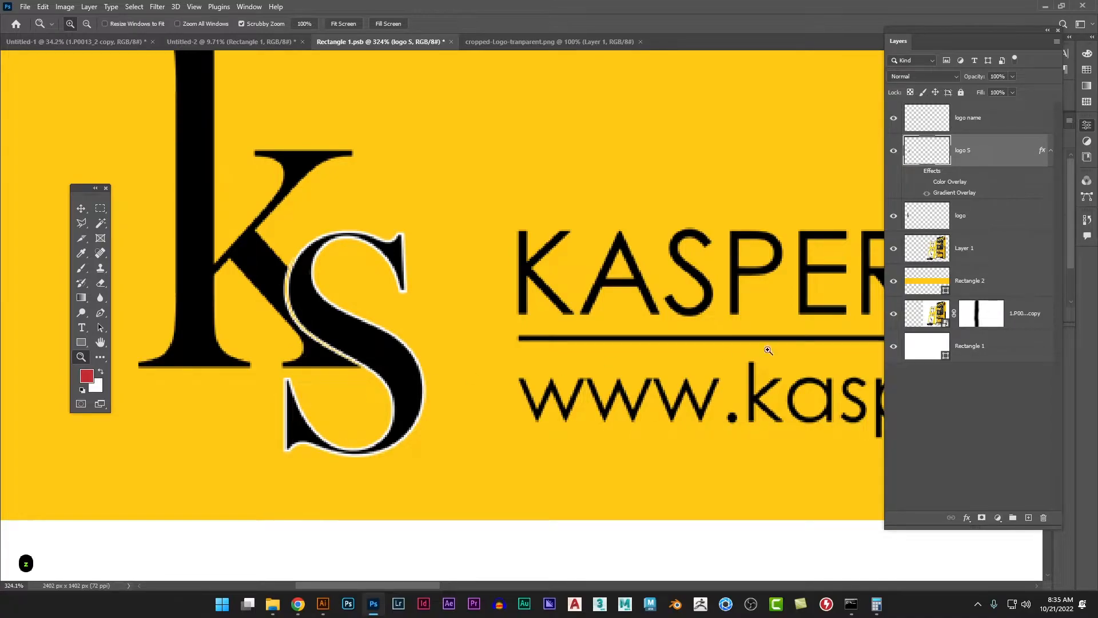
{"action": "left_click", "coordinate": [894, 151]}
{"action": "left_click", "coordinate": [895, 151]}
{"action": "left_click", "coordinate": [894, 151]}
{"action": "left_click", "coordinate": [894, 151]}
{"action": "left_click_drag", "start_coordinate": [515, 251], "coordinate": [452, 251]}
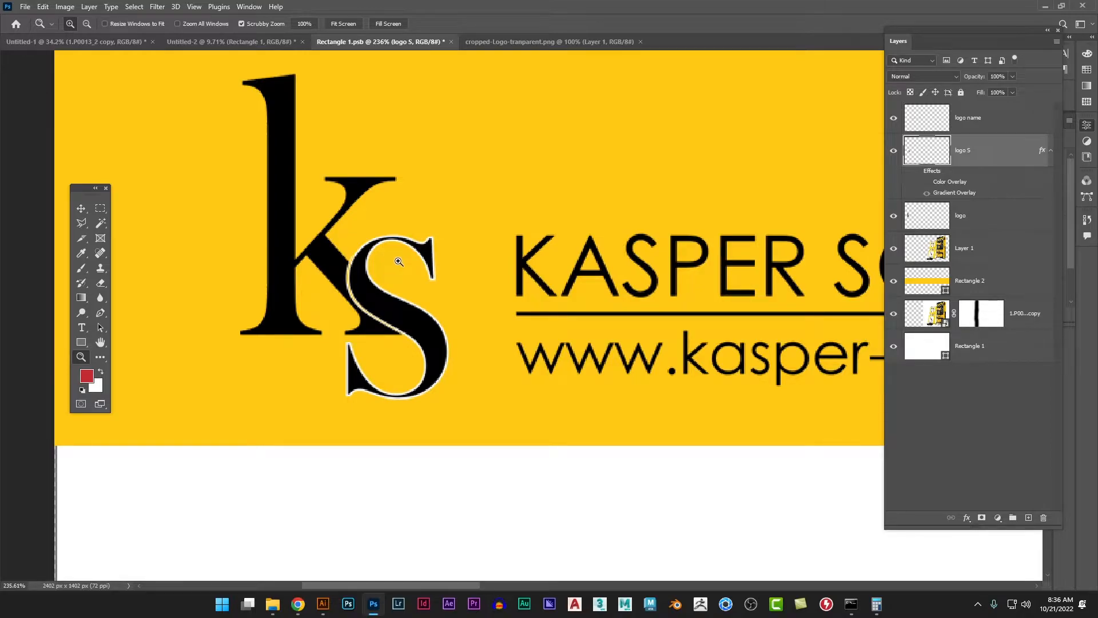
{"action": "left_click", "coordinate": [916, 173]}
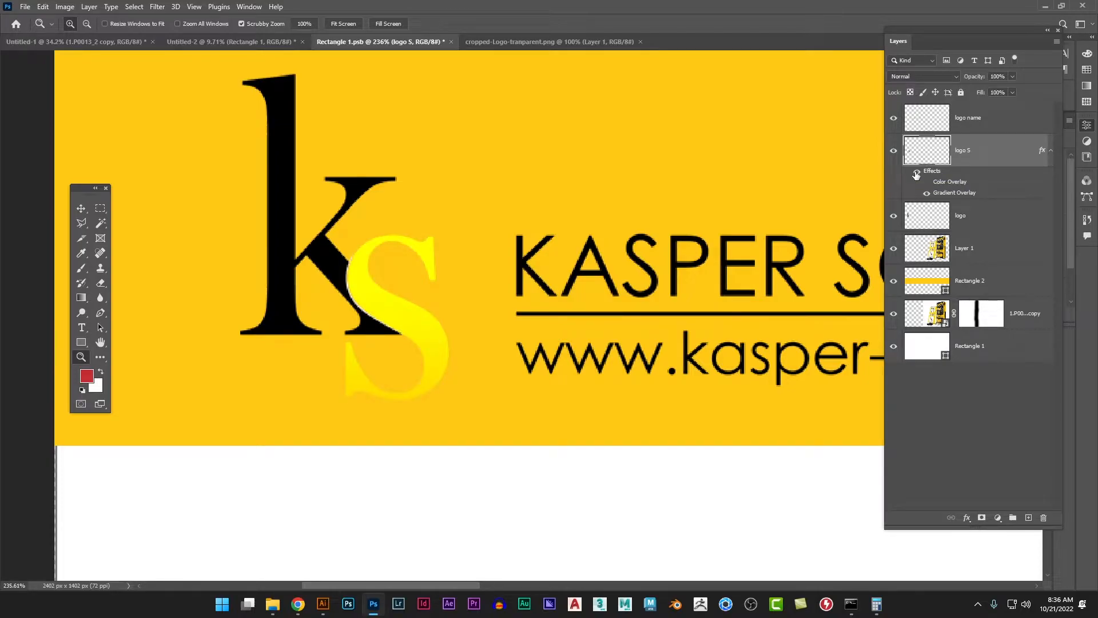
{"action": "left_click_drag", "start_coordinate": [346, 297], "coordinate": [374, 322]}
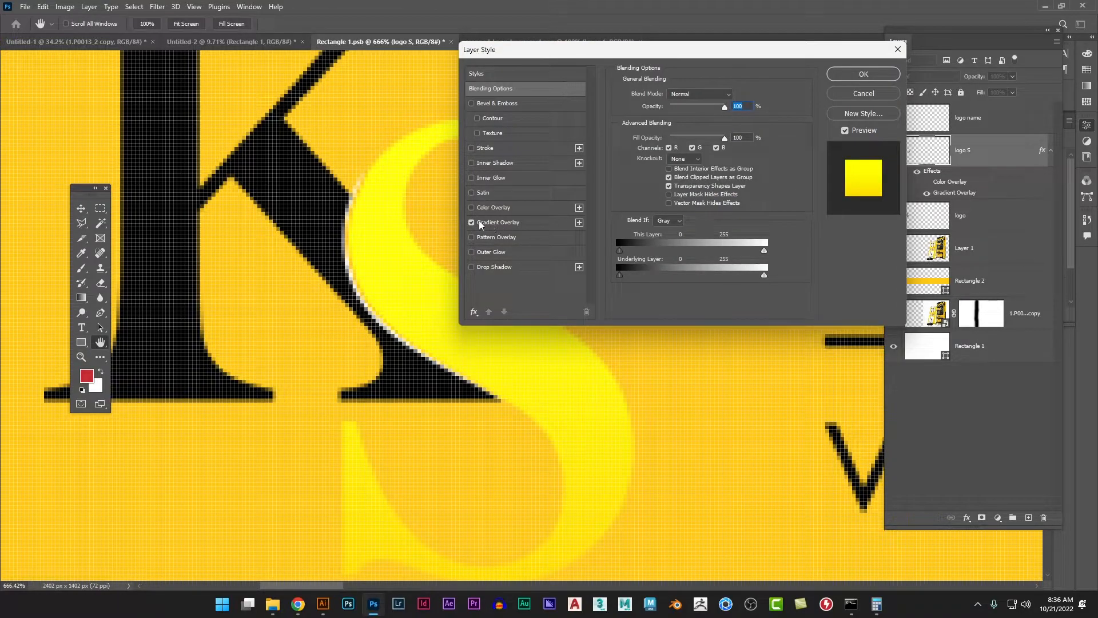
Replace the S's Gradient Overlay with a black Color Overlay
{"action": "left_click", "coordinate": [472, 222]}
{"action": "left_click", "coordinate": [472, 208]}
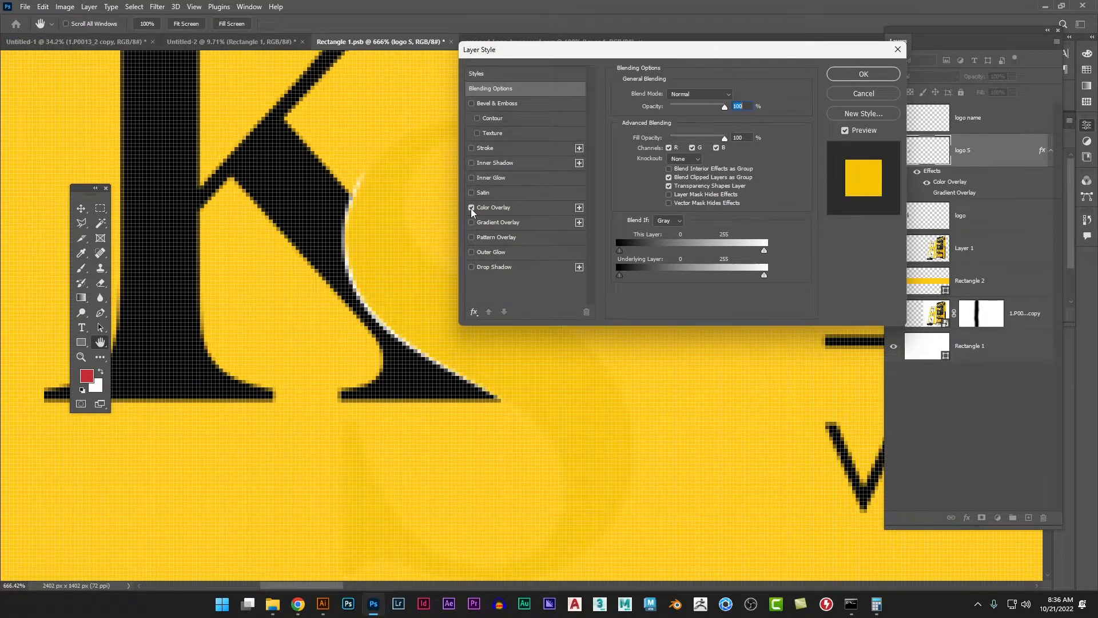
{"action": "left_click", "coordinate": [495, 208]}
{"action": "left_click", "coordinate": [736, 95]}
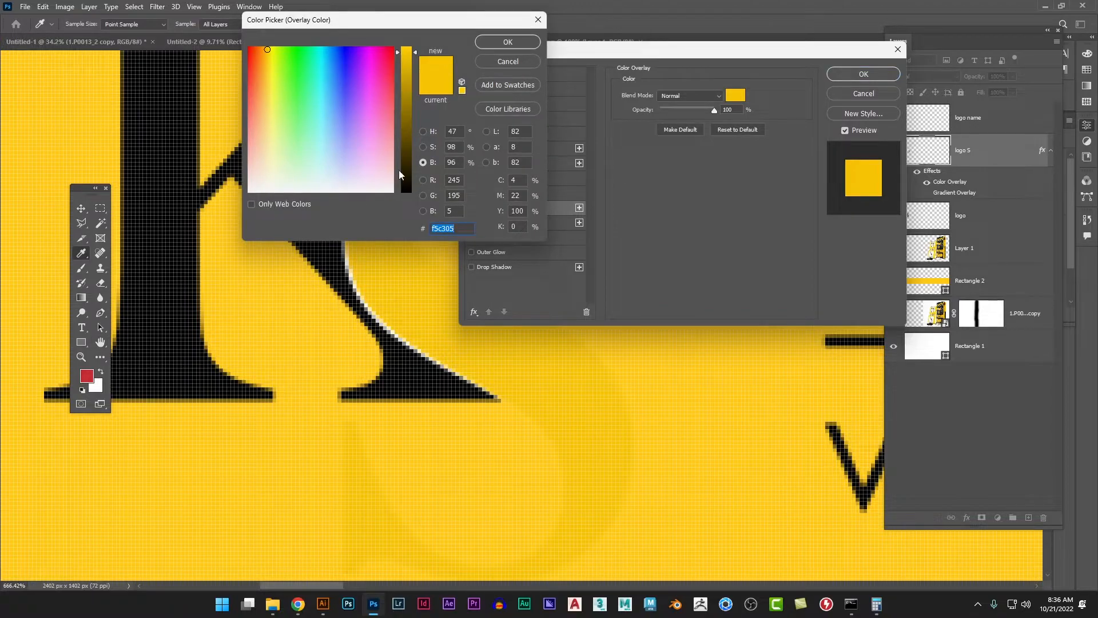
{"action": "left_click_drag", "start_coordinate": [400, 169], "coordinate": [403, 193]}
{"action": "left_click", "coordinate": [508, 42]}
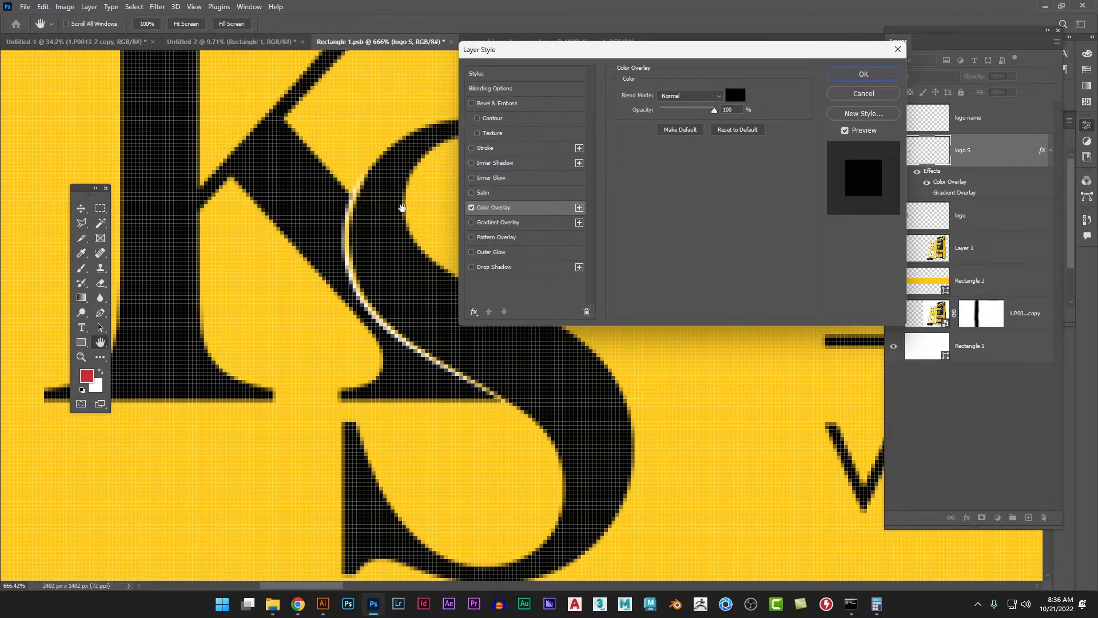
{"action": "left_click", "coordinate": [861, 74]}
Copy the logo S's overlay effects onto the logo layer
{"action": "key", "text": "z"}
{"action": "scroll", "coordinate": [346, 316], "scroll_direction": "down", "scroll_amount": 1}
{"action": "scroll", "coordinate": [346, 316], "scroll_direction": "down", "scroll_amount": 4}
{"action": "key", "text": "v"}
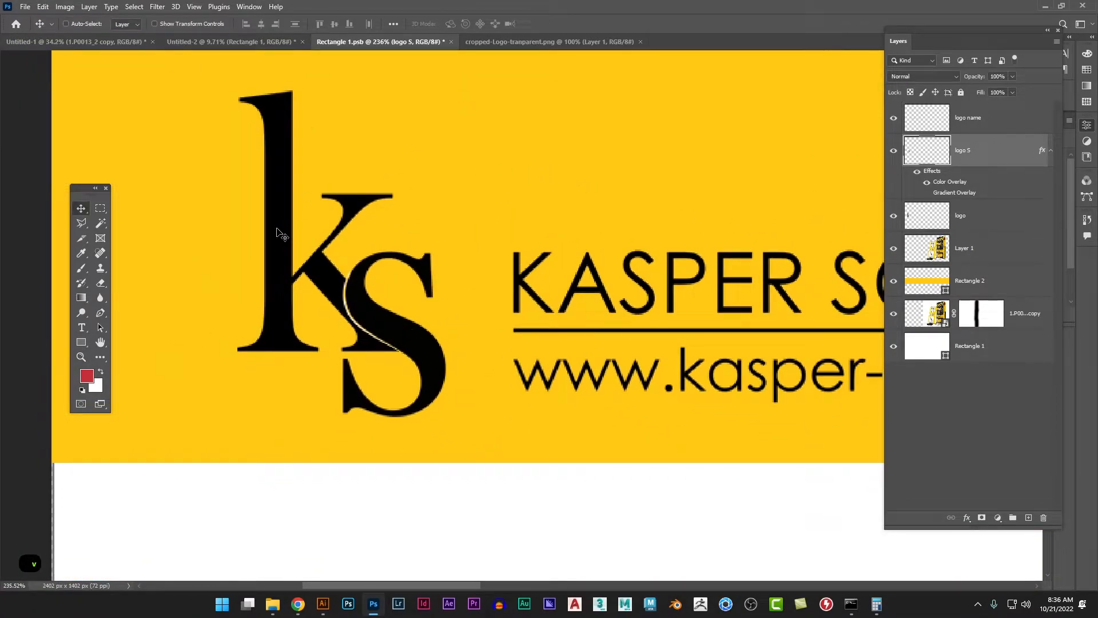
{"action": "left_click", "coordinate": [1001, 221]}
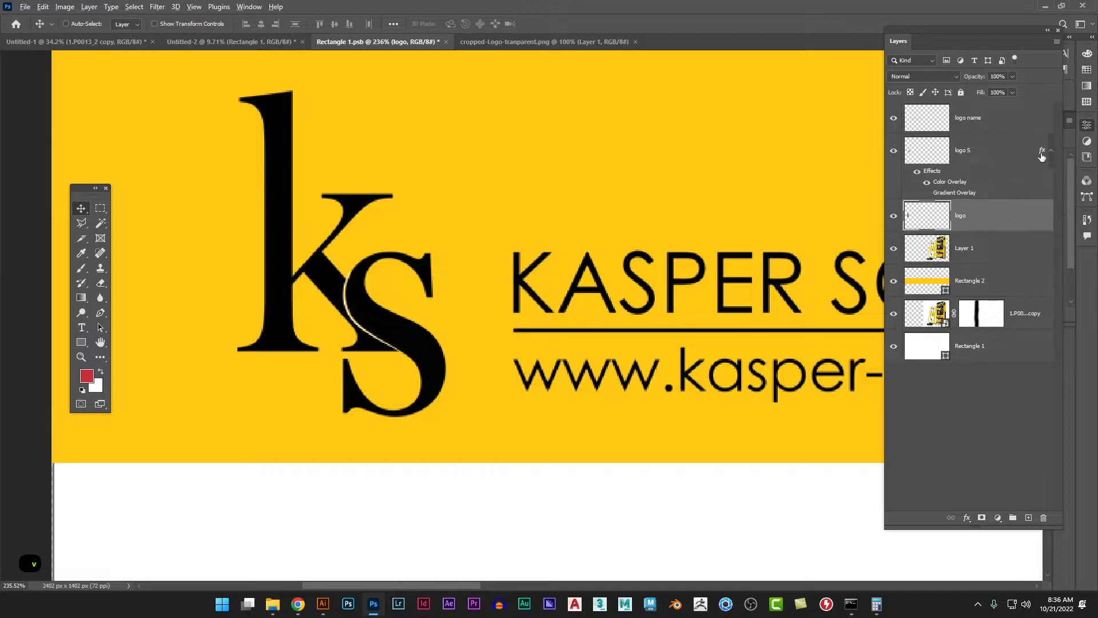
{"action": "left_click_drag", "start_coordinate": [1042, 151], "coordinate": [1043, 216]}
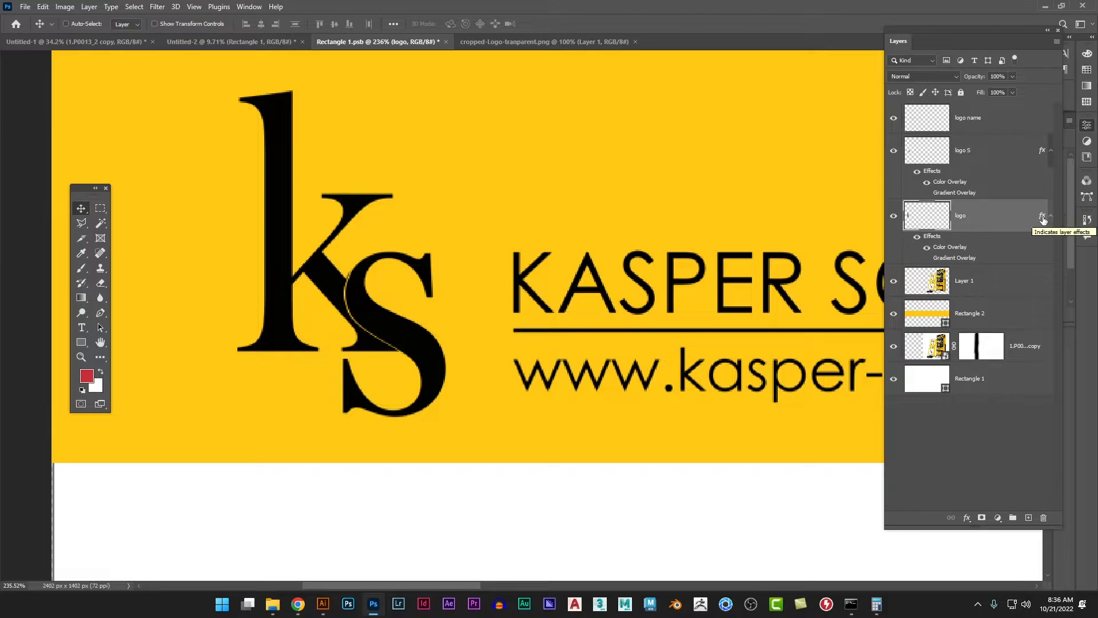
{"action": "scroll", "coordinate": [586, 263], "scroll_direction": "down", "scroll_amount": 9}
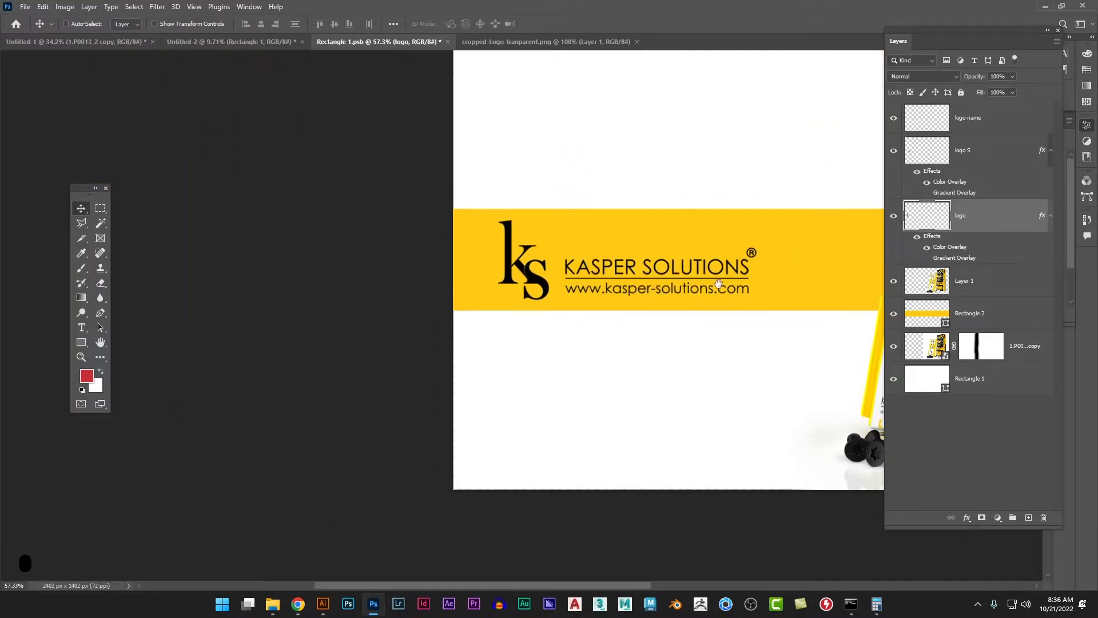
Mask Rectangle 2 and fade the band behind the products with a 1380 px soft brush
{"action": "left_click_drag", "start_coordinate": [720, 287], "coordinate": [346, 294]}
{"action": "scroll", "coordinate": [355, 294], "scroll_direction": "down", "scroll_amount": 3}
{"action": "key", "text": "v"}
{"action": "left_click", "coordinate": [992, 314]}
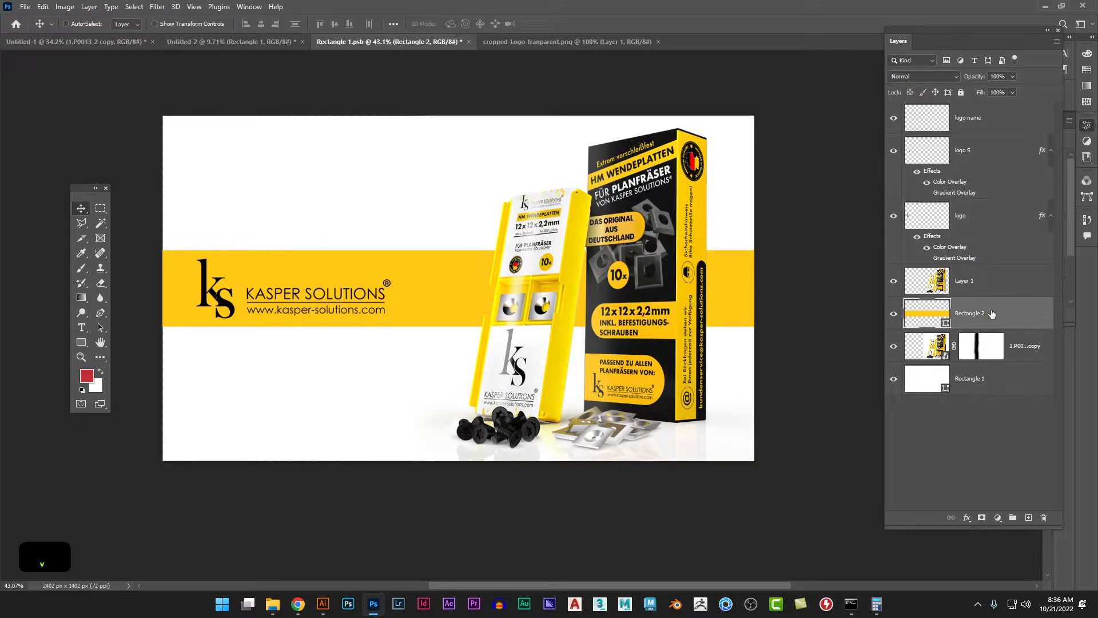
{"action": "left_click", "coordinate": [983, 517]}
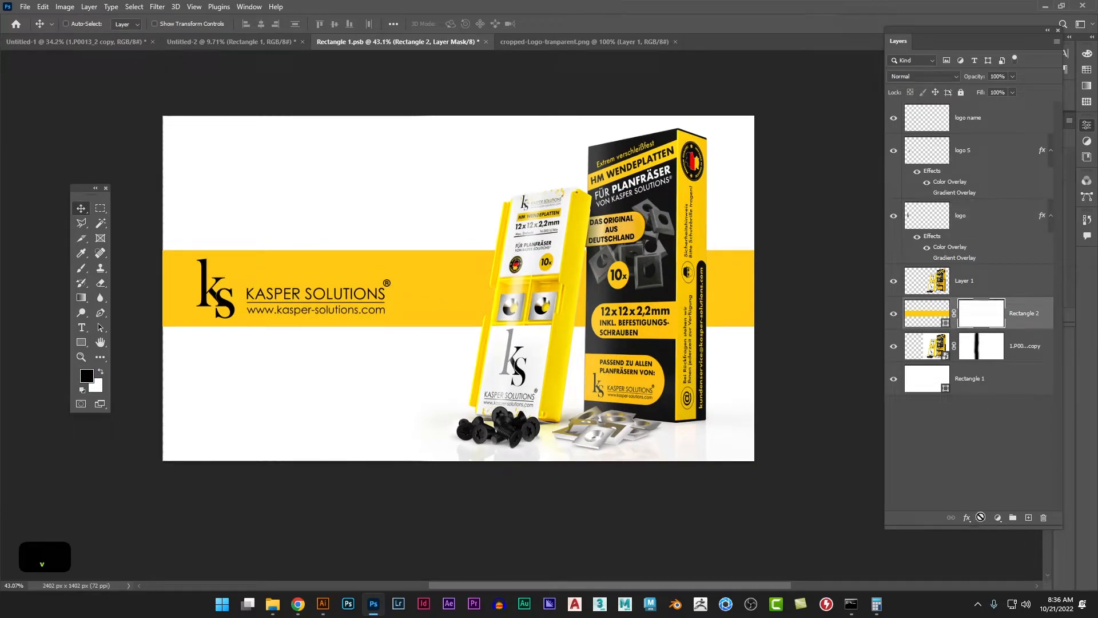
{"action": "left_click", "coordinate": [81, 273]}
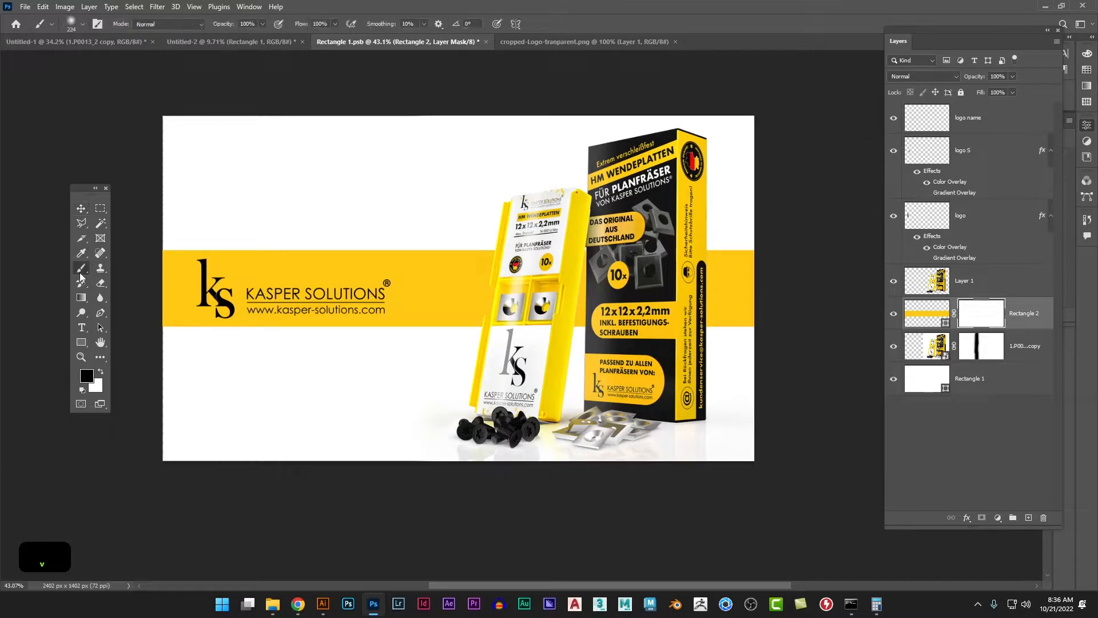
{"action": "mouse_move", "coordinate": [309, 292]}
{"action": "left_mouse_down"}
{"action": "mouse_move", "coordinate": [479, 293]}
{"action": "mouse_move", "coordinate": [452, 298]}
{"action": "left_mouse_up"}
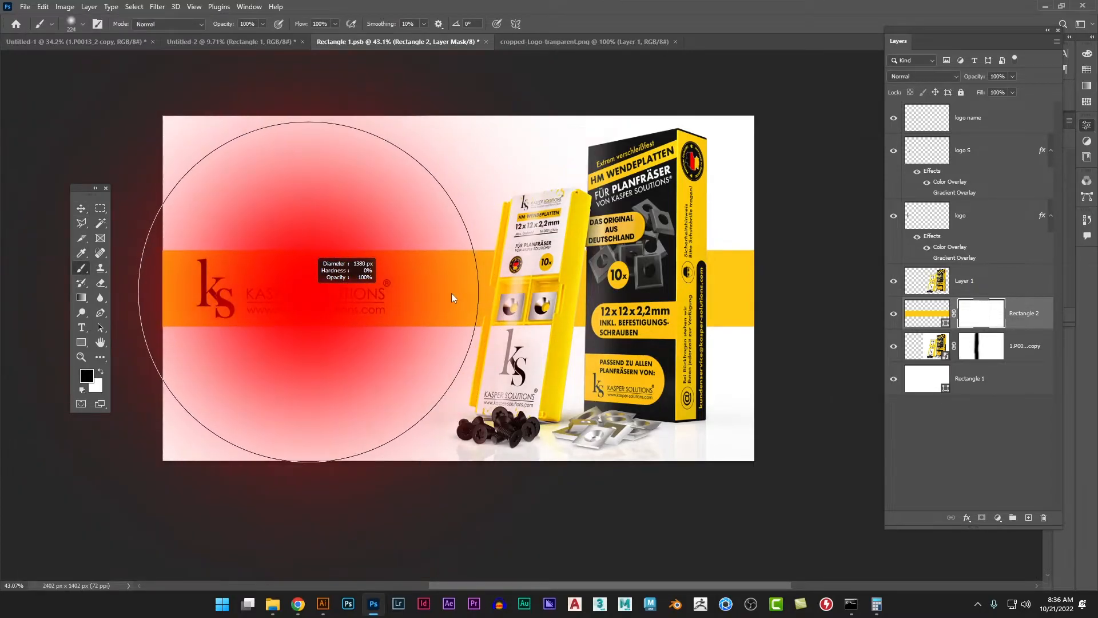
{"action": "left_click", "coordinate": [700, 303]}
{"action": "left_click", "coordinate": [636, 301]}
{"action": "left_click", "coordinate": [573, 301]}
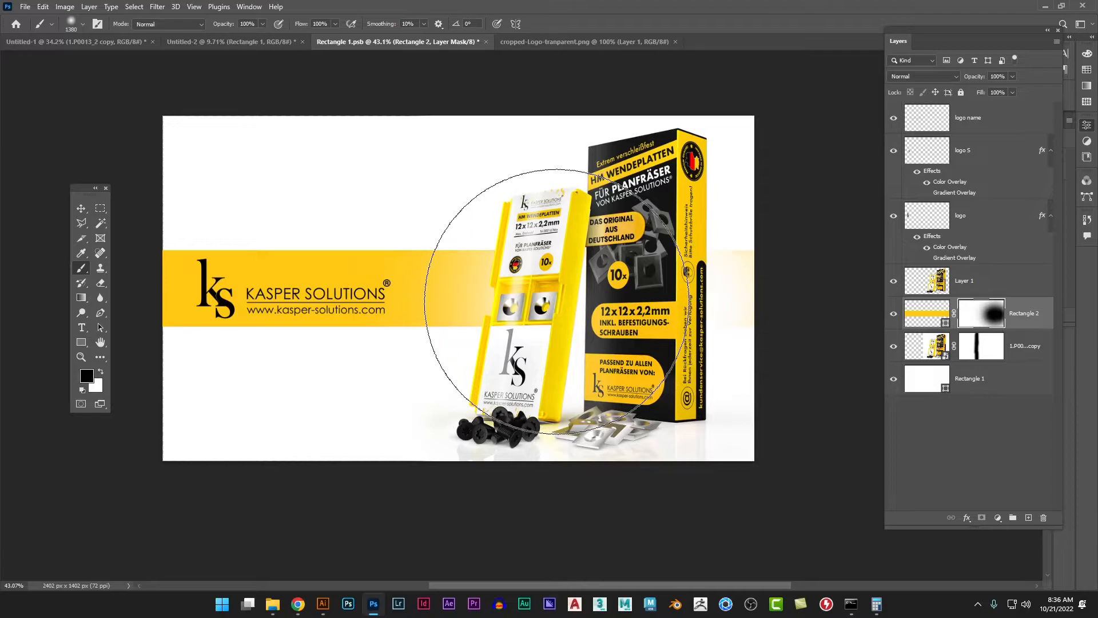
{"action": "left_click", "coordinate": [557, 301]}
Disable the band's layer mask, then save and close Rectangle 1.psb
{"action": "key", "text": "v"}
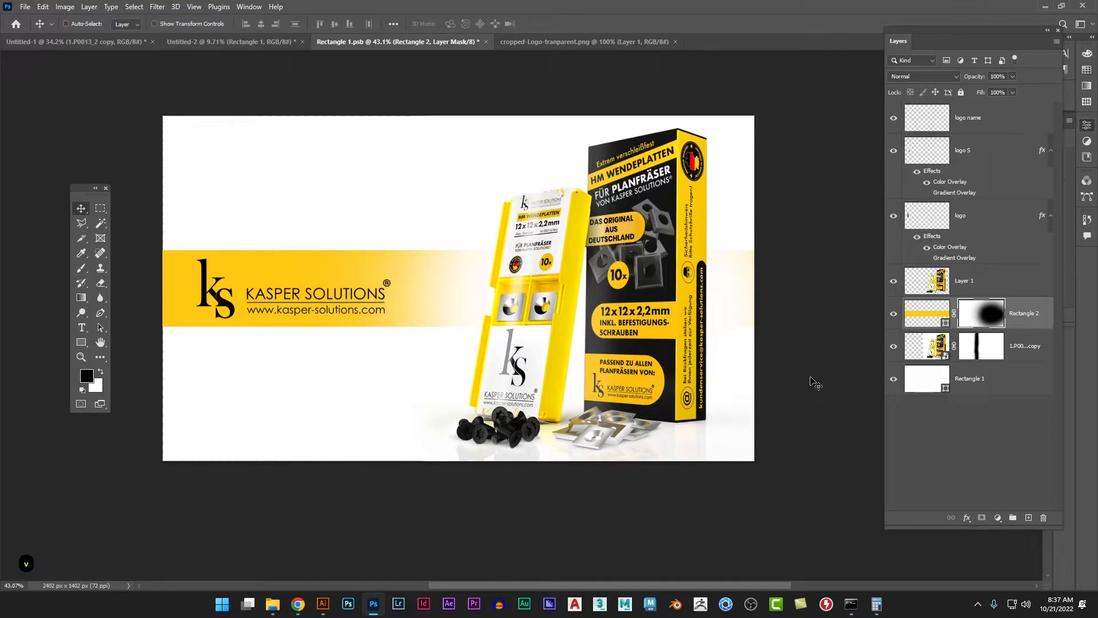
{"action": "right_click", "coordinate": [991, 315]}
{"action": "left_click", "coordinate": [996, 316]}
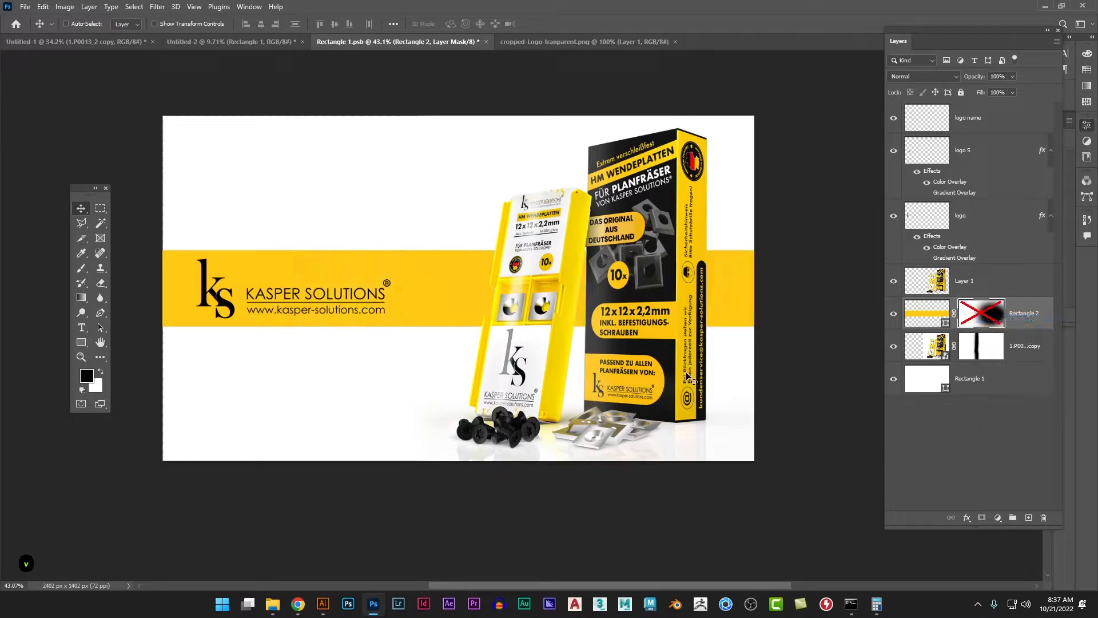
{"action": "key", "text": "ctrl+s"}
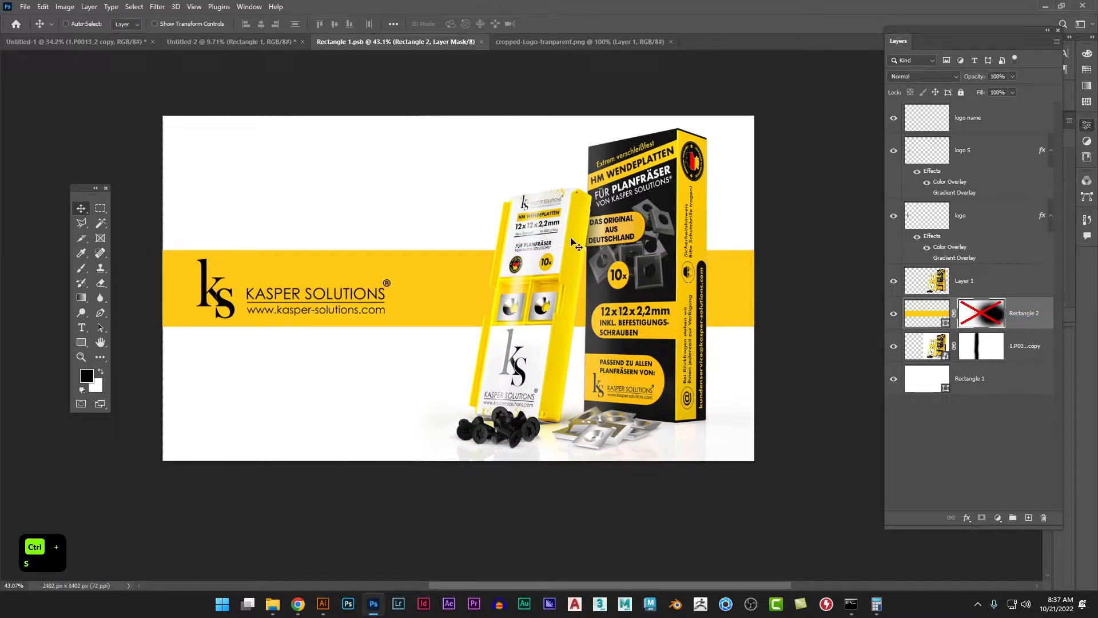
{"action": "key", "text": "ctrl+w"}
{"action": "key", "text": "ctrl+w"}
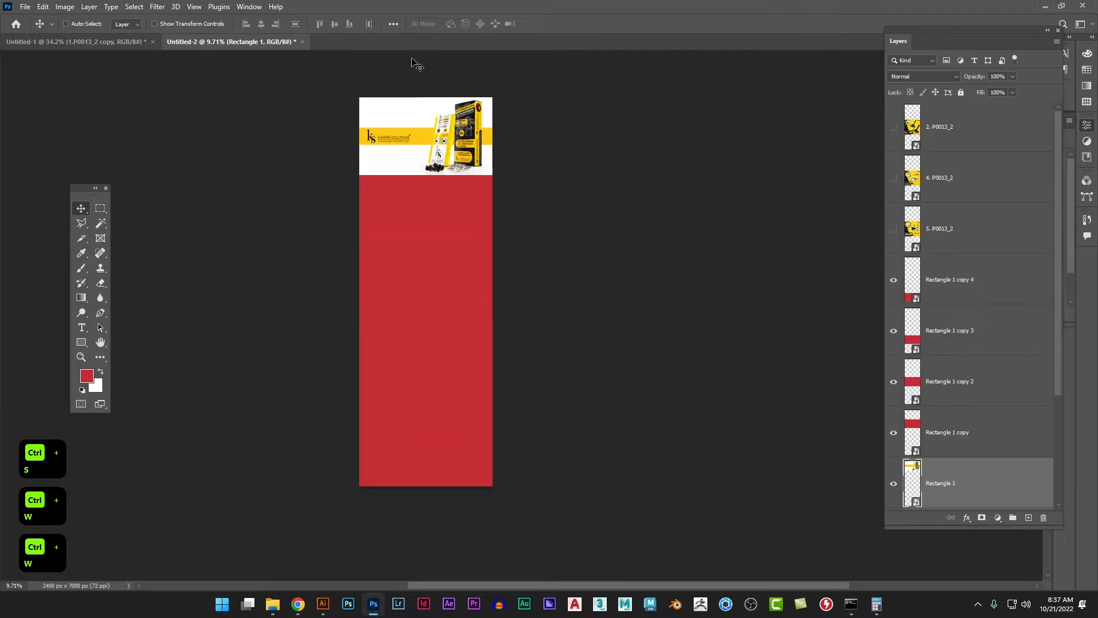
Rename the red rectangle layers 1 through 5
{"action": "scroll", "coordinate": [449, 143], "scroll_direction": "up", "scroll_amount": 2}
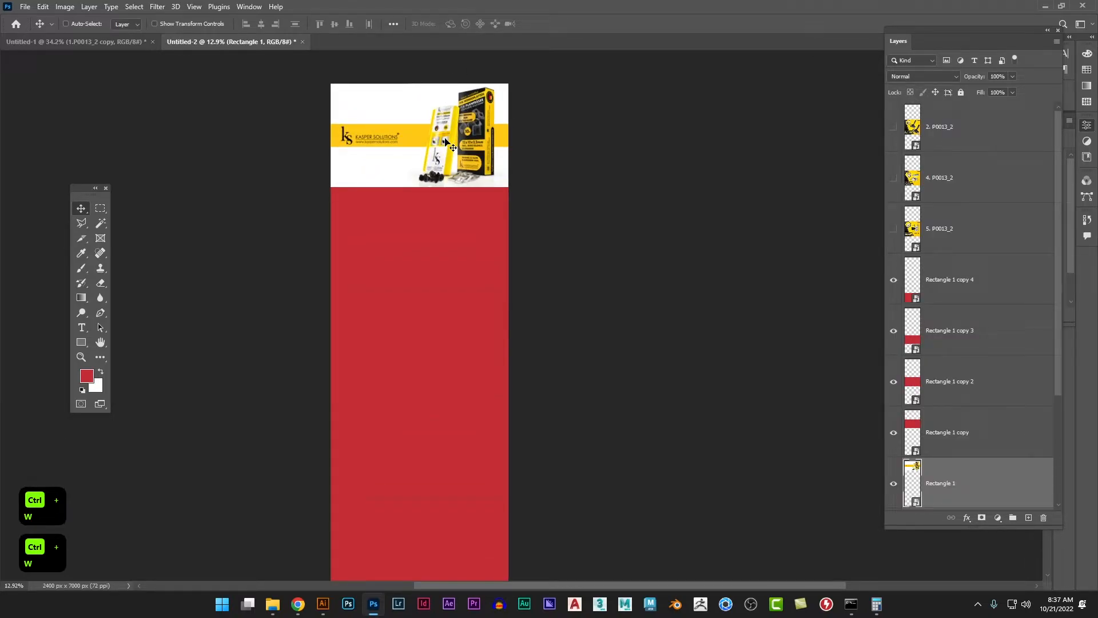
{"action": "key", "text": "ctrl"}
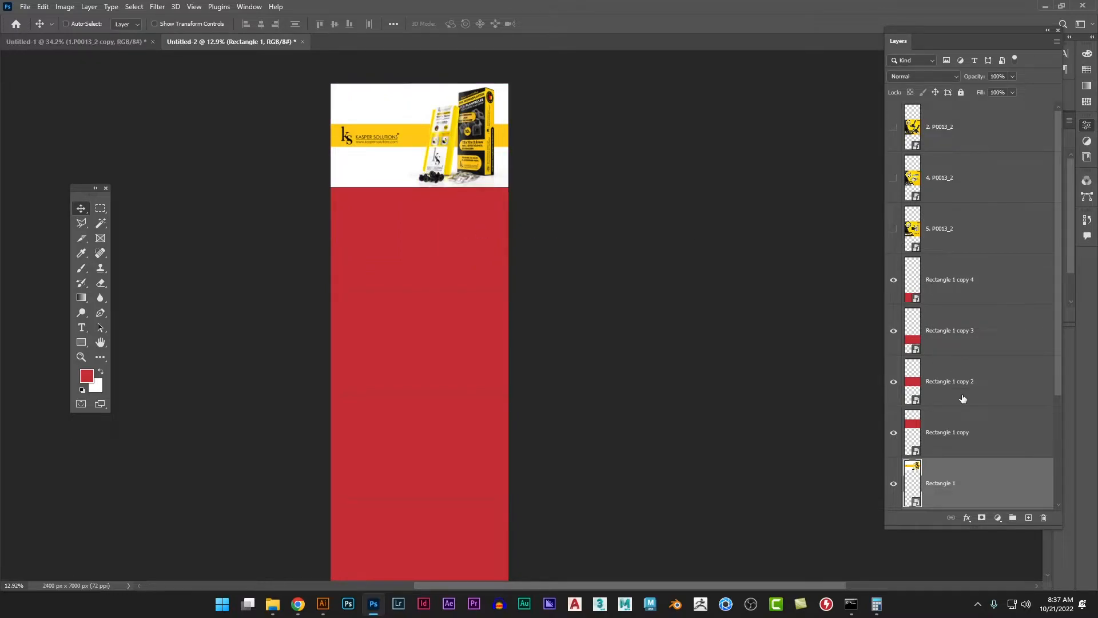
{"action": "left_click", "coordinate": [941, 439]}
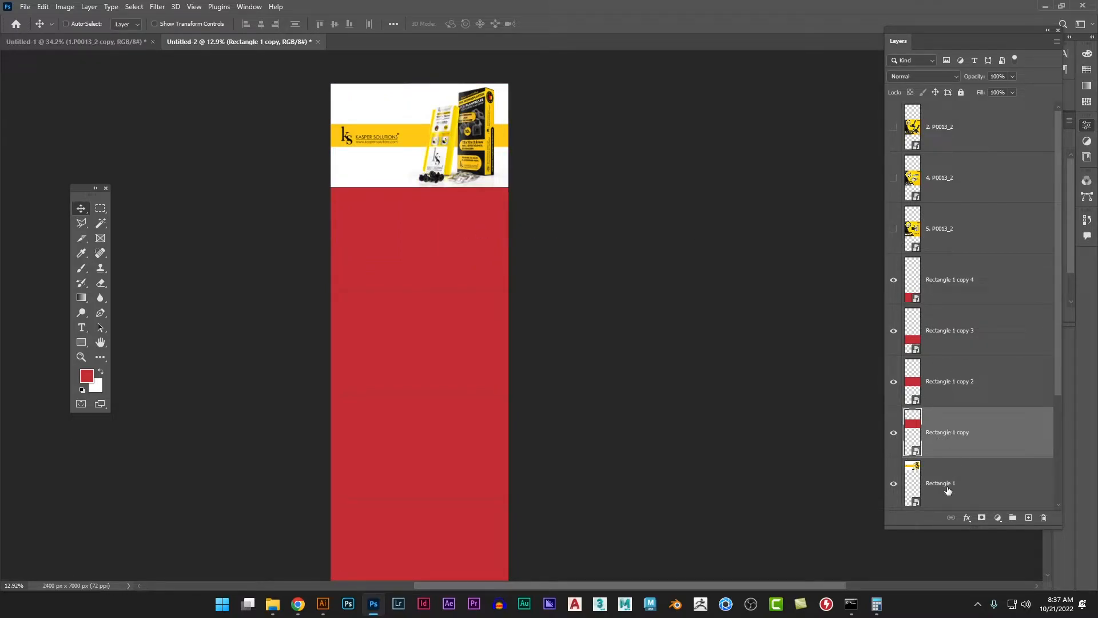
{"action": "double_click", "coordinate": [950, 490]}
{"action": "double_click", "coordinate": [945, 435]}
{"action": "type", "text": "2"}
{"action": "double_click", "coordinate": [958, 382]}
{"action": "type", "text": "3"}
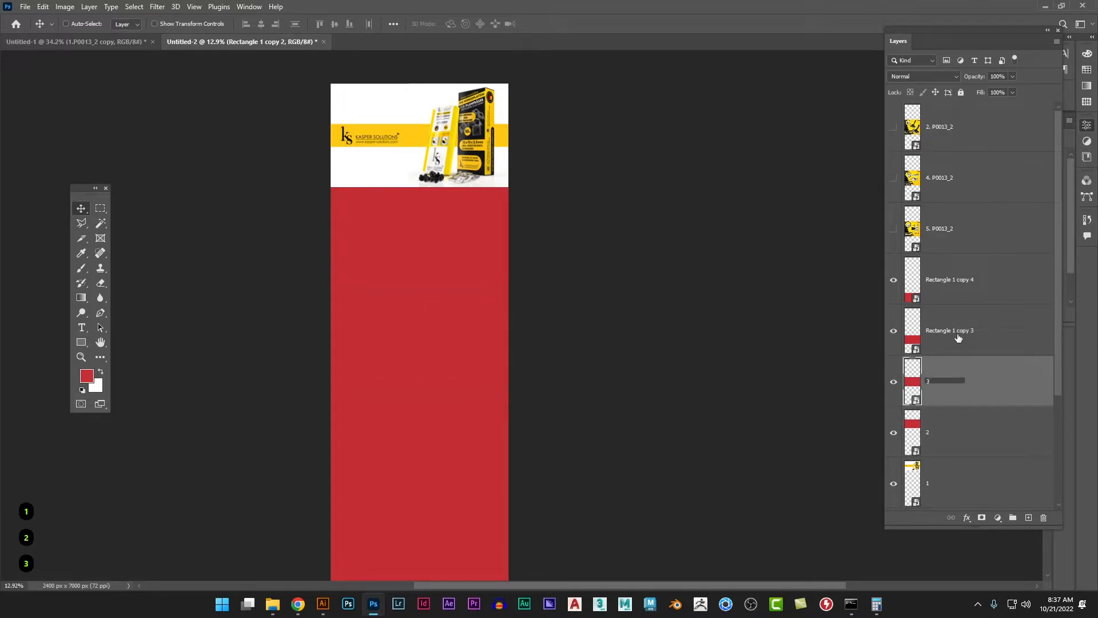
{"action": "double_click", "coordinate": [959, 338]}
{"action": "type", "text": "4"}
{"action": "double_click", "coordinate": [963, 281]}
{"action": "type", "text": "5"}
{"action": "left_click", "coordinate": [1005, 284]}
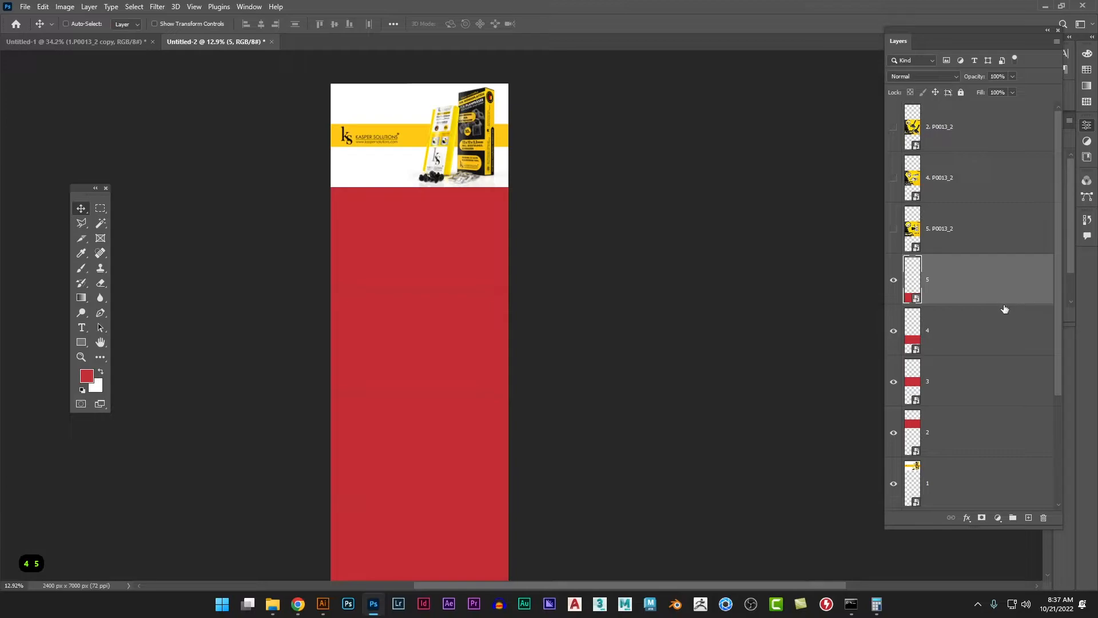
Open layer 2's contents and close Untitled-1 without saving
{"action": "scroll", "coordinate": [1005, 307], "scroll_direction": "down", "scroll_amount": 3}
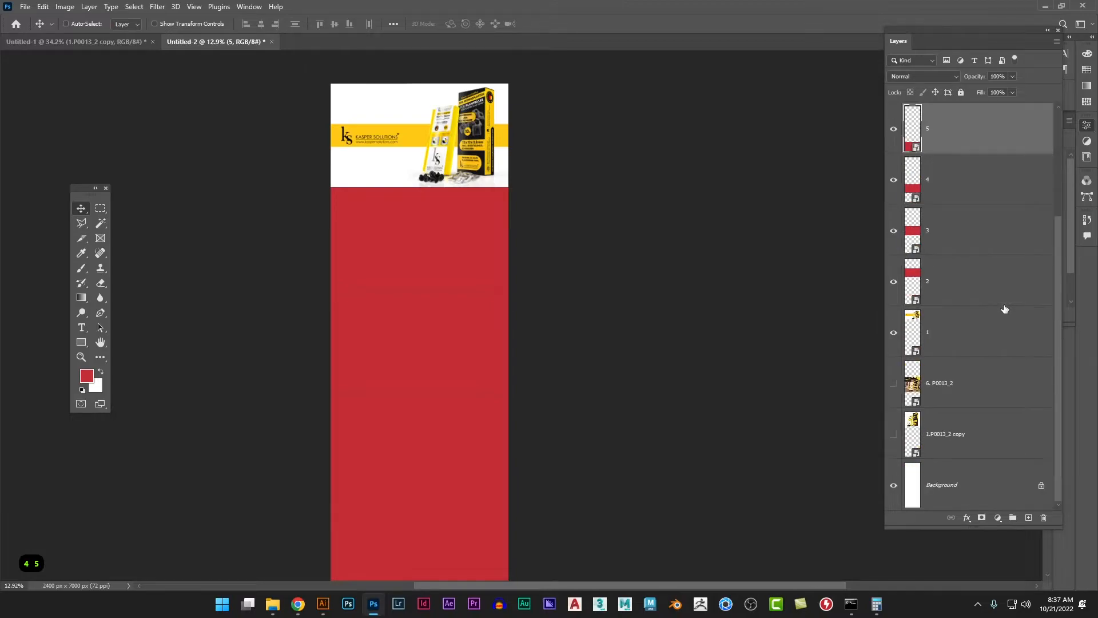
{"action": "double_click", "coordinate": [917, 281]}
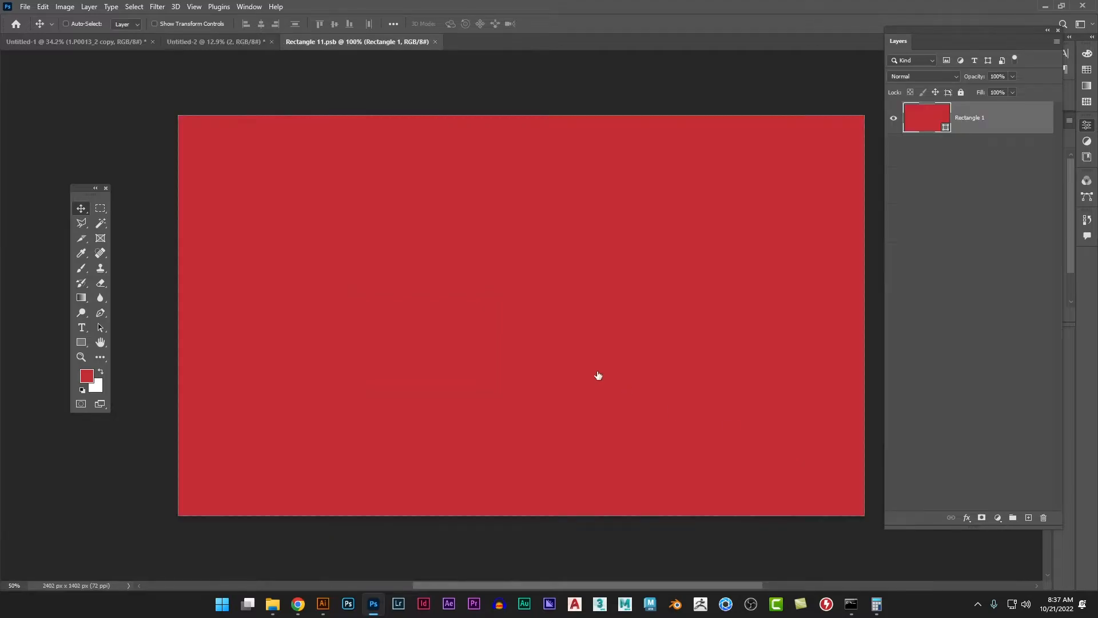
{"action": "left_click", "coordinate": [184, 43]}
{"action": "left_click", "coordinate": [68, 37]}
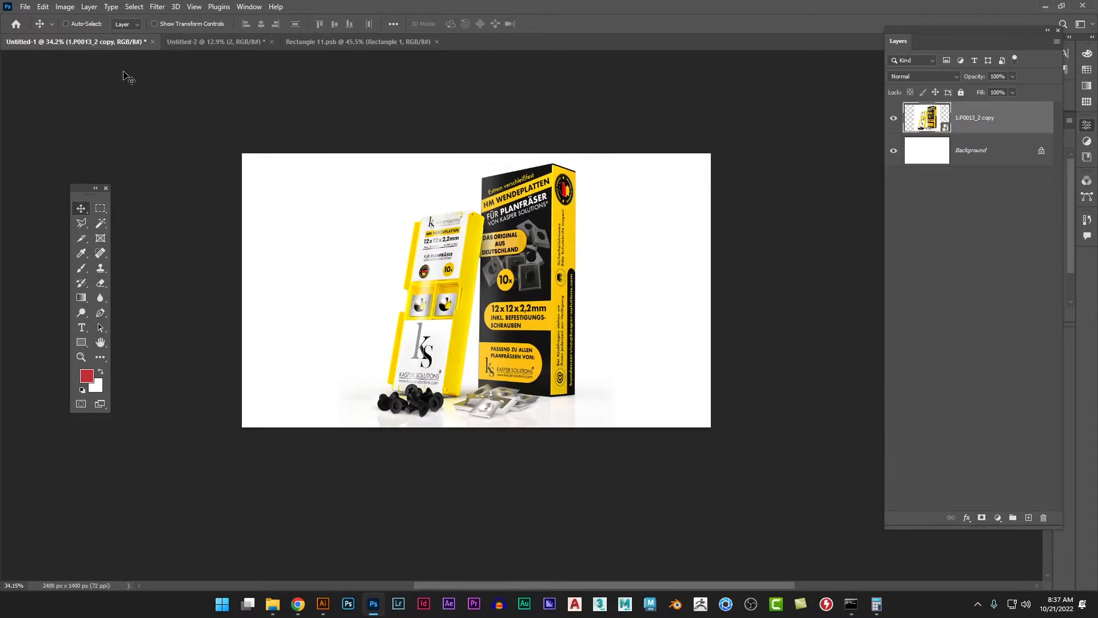
{"action": "key", "text": "ctrl+w"}
{"action": "key", "text": "Tab"}
{"action": "key", "text": "Return"}
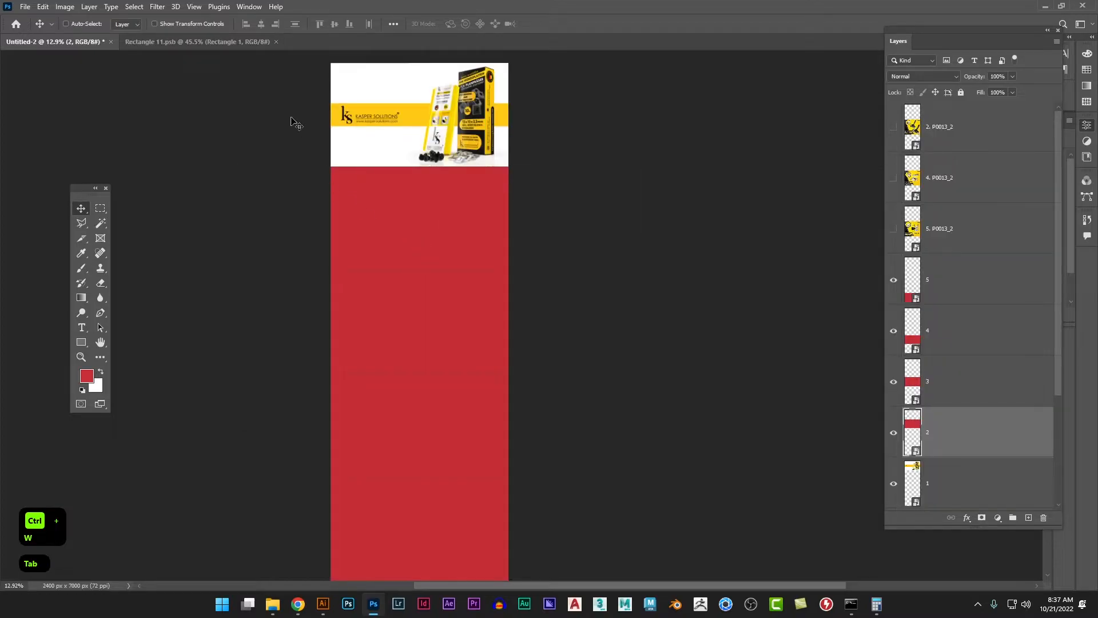
Drag the 2. P0013_2 image from File Explorer into Rectangle 11.psb
{"action": "left_click", "coordinate": [212, 41]}
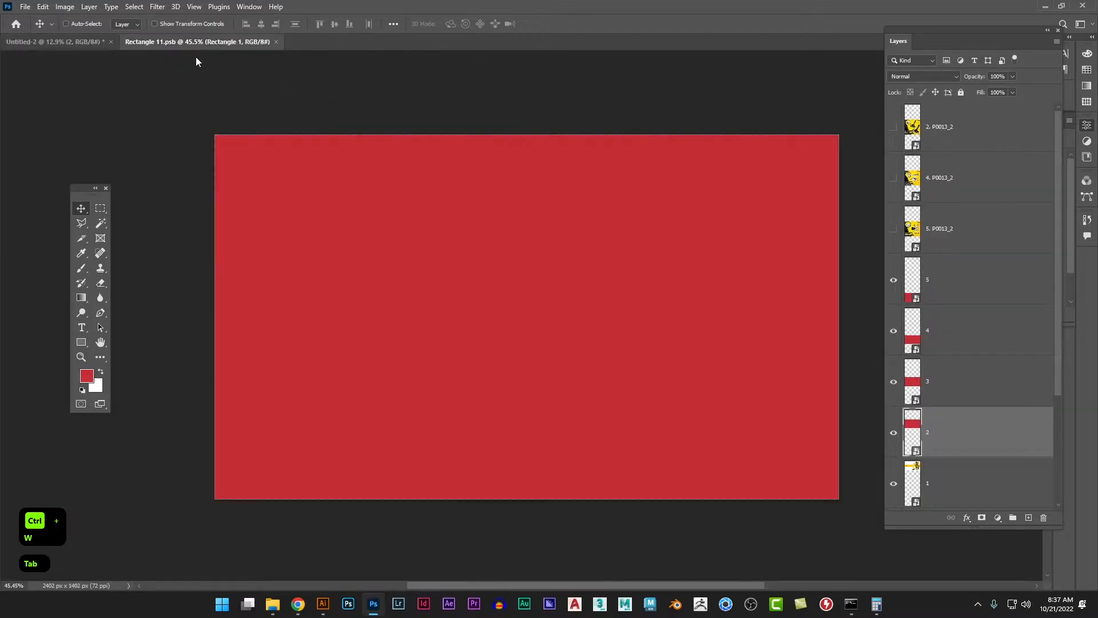
{"action": "key", "text": "alt+Tab"}
{"action": "key", "text": "alt+Tab"}
{"action": "key", "text": "alt+Tab"}
{"action": "key", "text": "alt+Tab"}
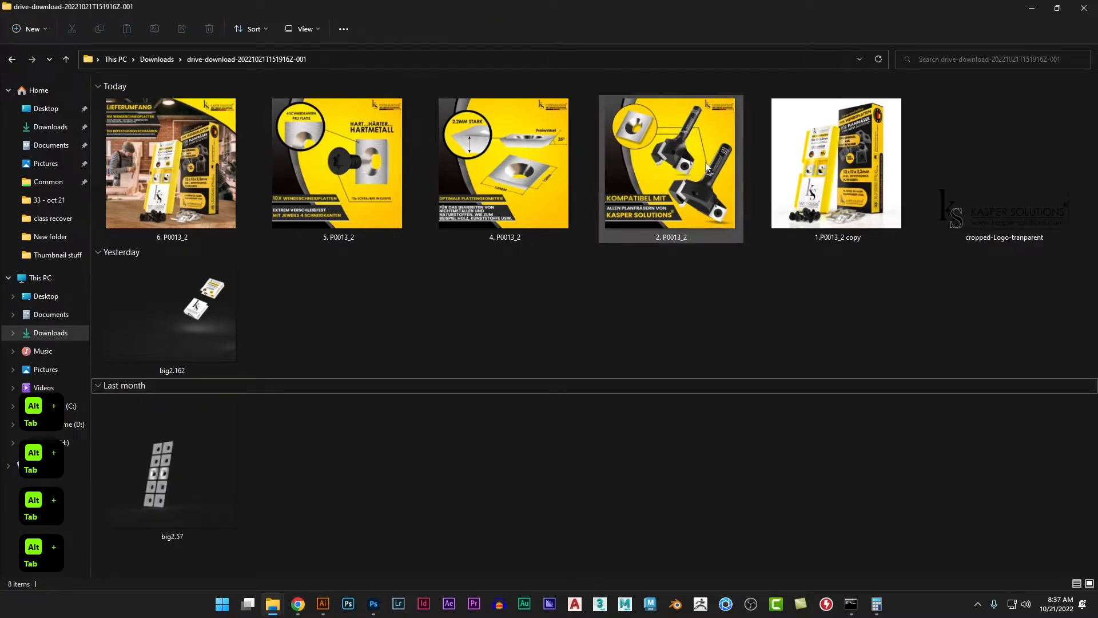
{"action": "left_click_drag", "start_coordinate": [684, 194], "coordinate": [590, 273]}
{"action": "key", "text": "alt+Tab"}
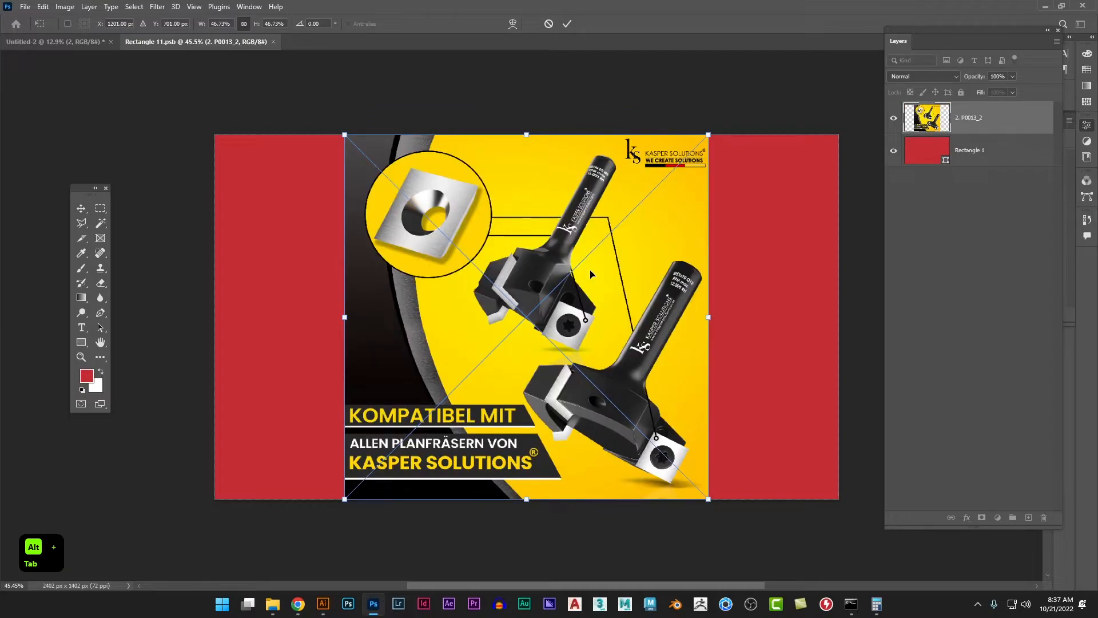
Set the product image flush left, recolour Rectangle 1 to sampled yellow ffca01, and mask the image
{"action": "left_click_drag", "start_coordinate": [582, 275], "coordinate": [454, 279]}
{"action": "key", "text": "Return"}
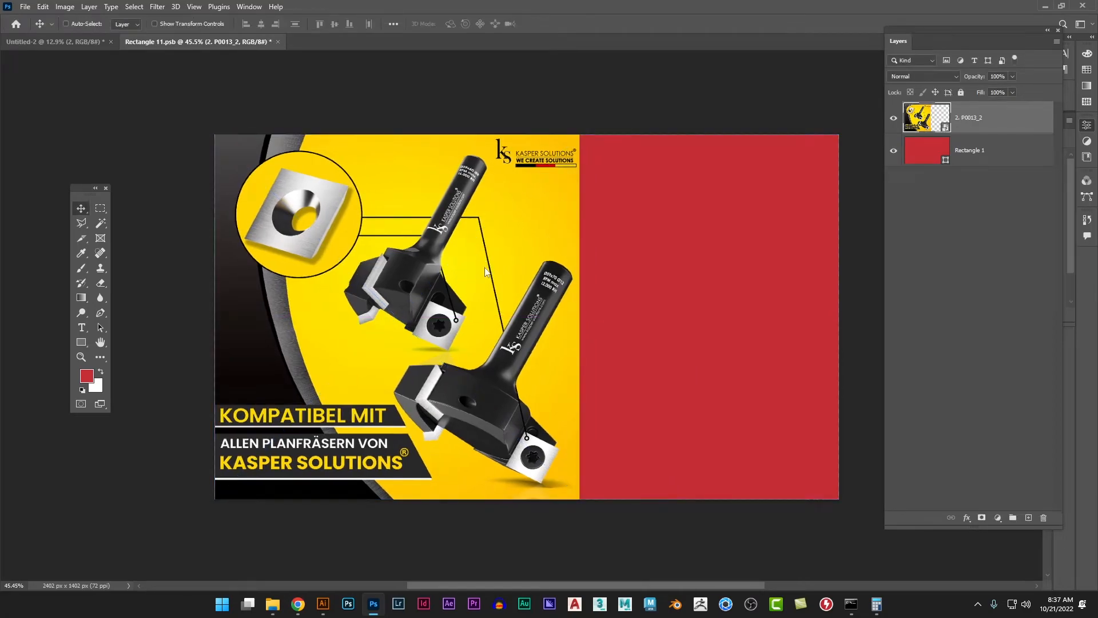
{"action": "left_click", "coordinate": [995, 161]}
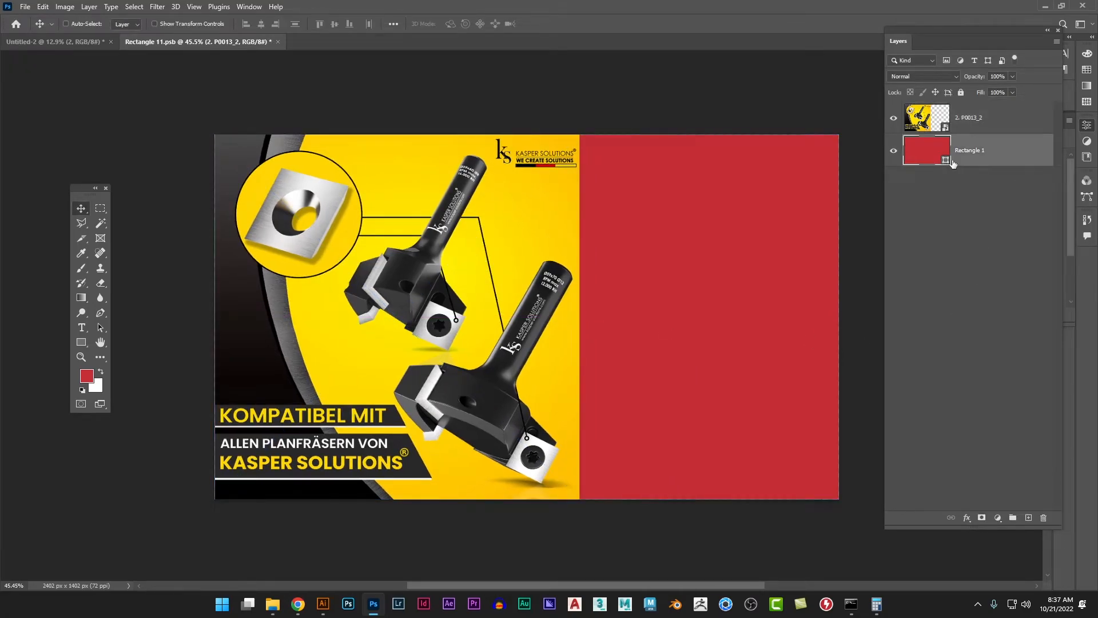
{"action": "double_click", "coordinate": [948, 162]}
{"action": "left_click", "coordinate": [574, 206]}
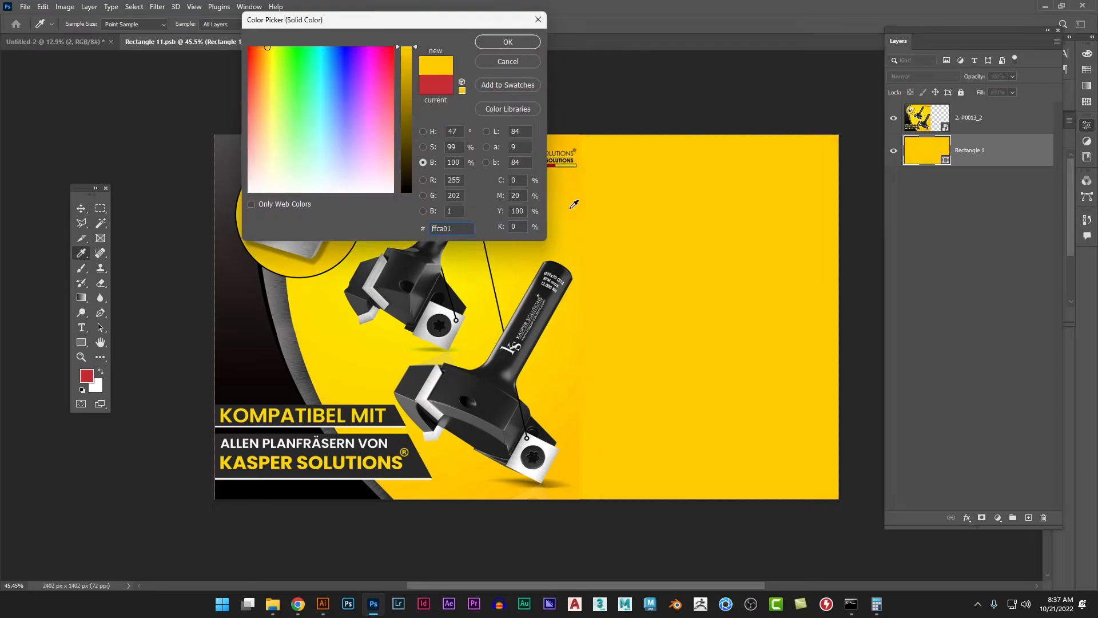
{"action": "left_click", "coordinate": [520, 44]}
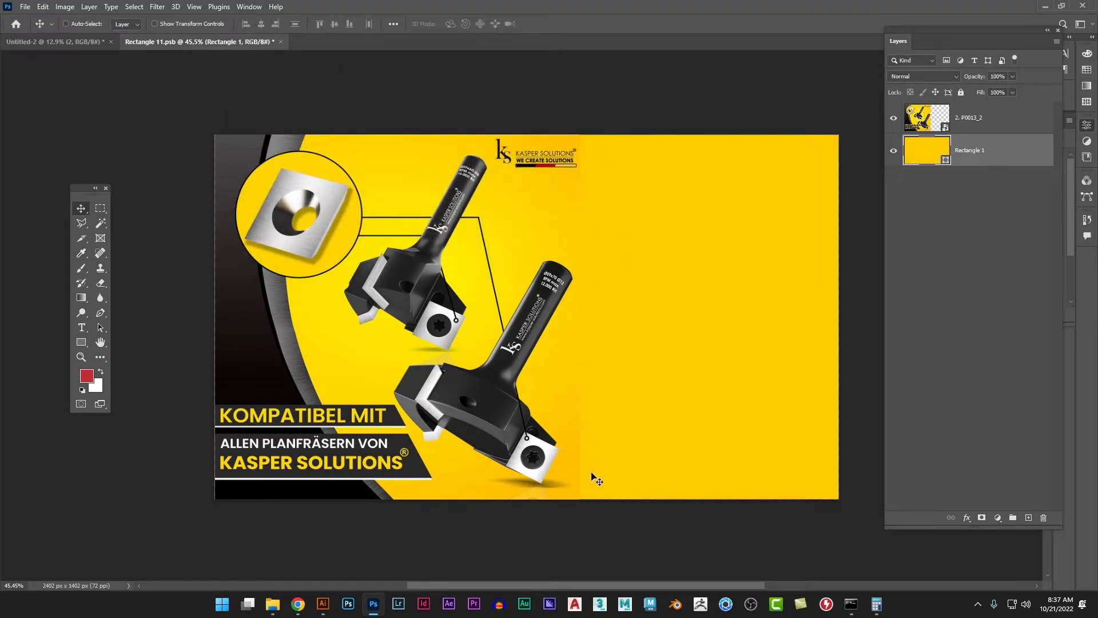
{"action": "left_click", "coordinate": [1002, 119]}
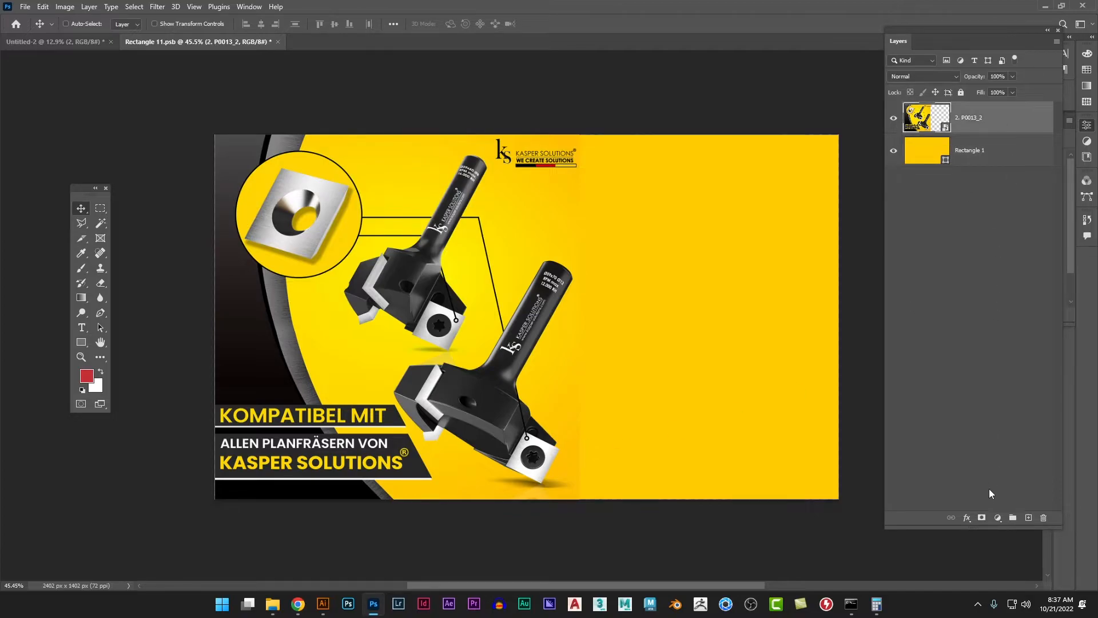
{"action": "left_click", "coordinate": [981, 517]}
Paint black on the mask to fade the image's right edge and hide the top logo text
{"action": "key", "text": "b"}
{"action": "left_click_drag", "start_coordinate": [648, 396], "coordinate": [538, 379]}
{"action": "left_click_drag", "start_coordinate": [606, 419], "coordinate": [608, 508]}
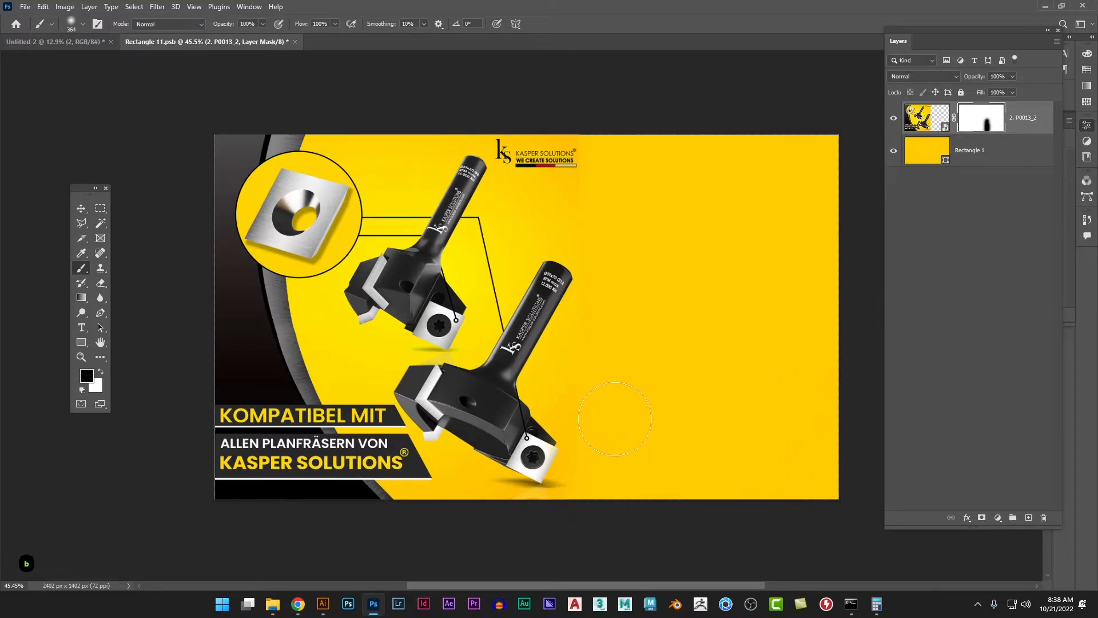
{"action": "left_click_drag", "start_coordinate": [610, 192], "coordinate": [611, 184]}
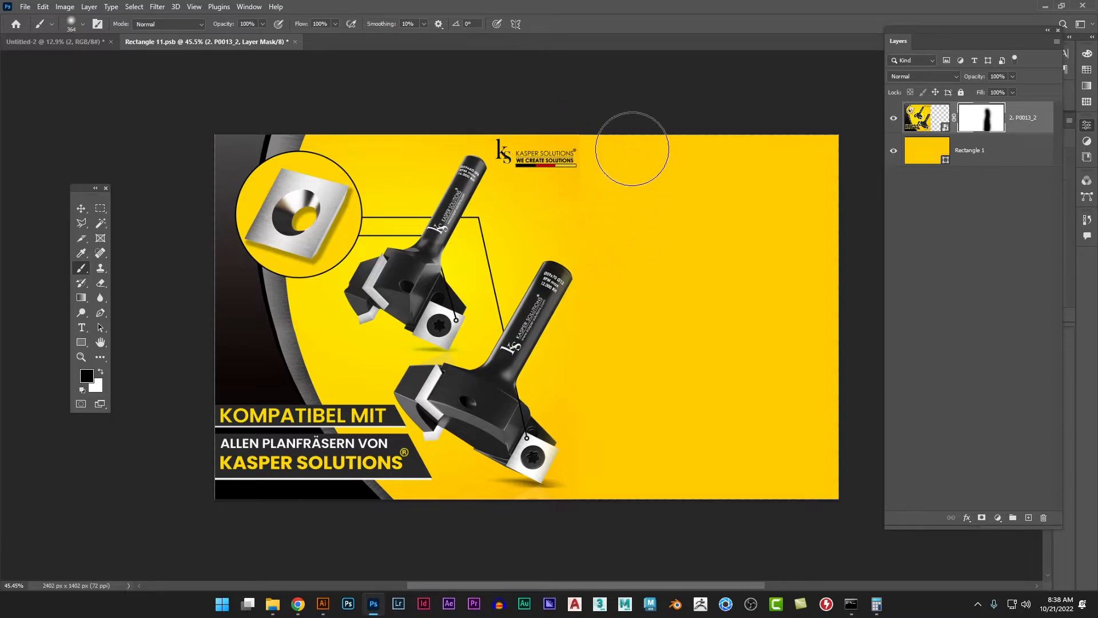
{"action": "mouse_move", "coordinate": [554, 143]}
{"action": "left_mouse_down"}
{"action": "mouse_move", "coordinate": [573, 168]}
{"action": "mouse_move", "coordinate": [503, 141]}
{"action": "mouse_move", "coordinate": [531, 175]}
{"action": "mouse_move", "coordinate": [504, 140]}
{"action": "left_mouse_up"}
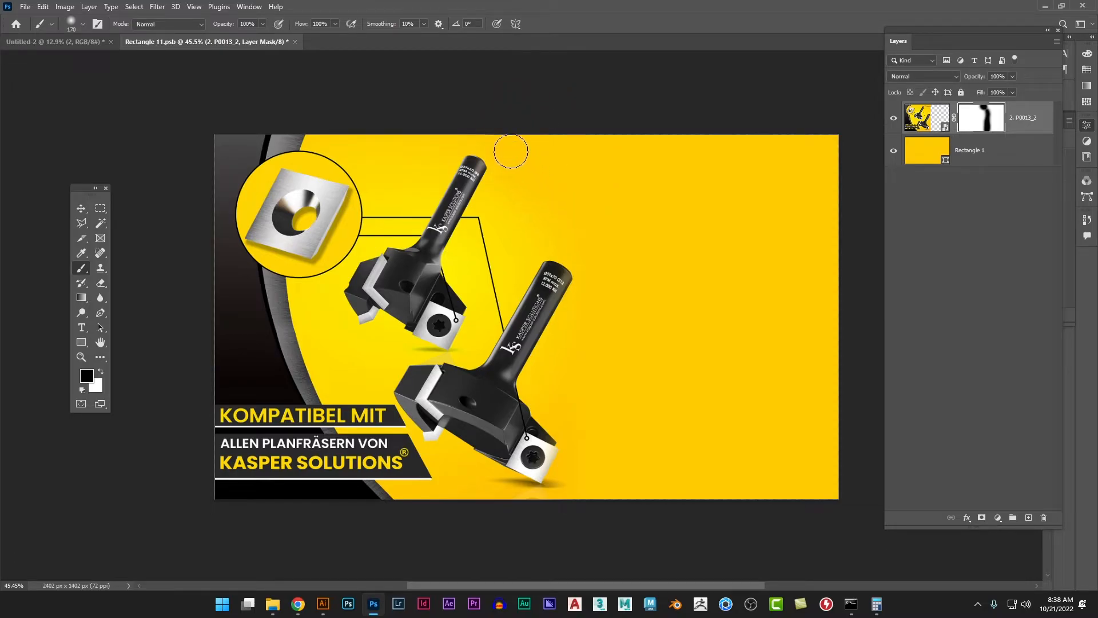
{"action": "left_click_drag", "start_coordinate": [636, 215], "coordinate": [650, 216]}
Hide the yellow background to inspect the masked edge around the upper cylinder
{"action": "key", "text": "v"}
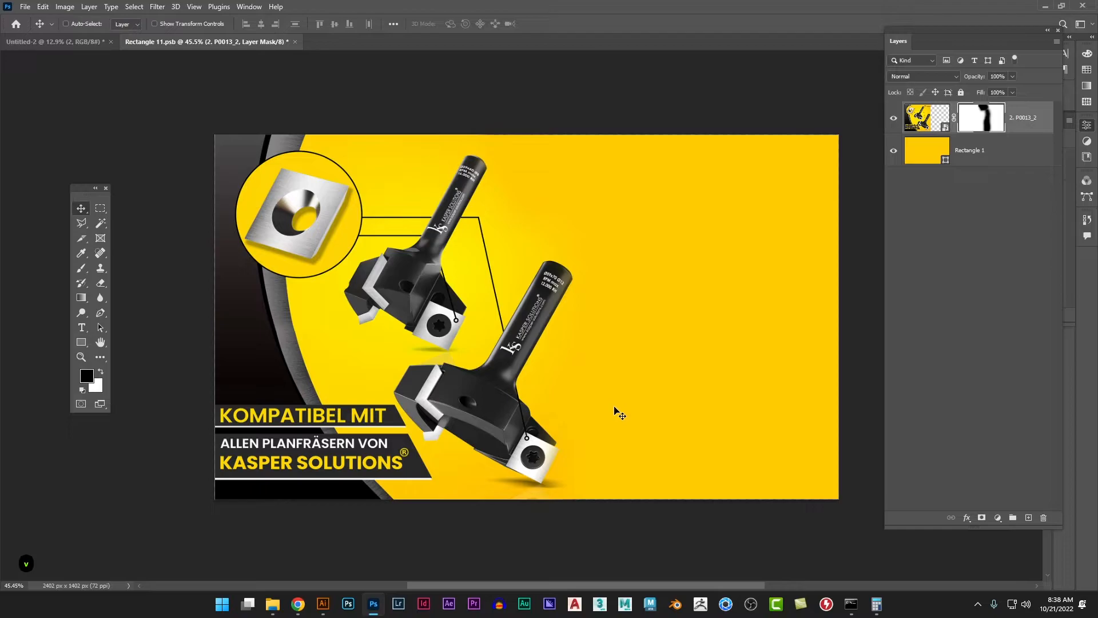
{"action": "left_click", "coordinate": [894, 151]}
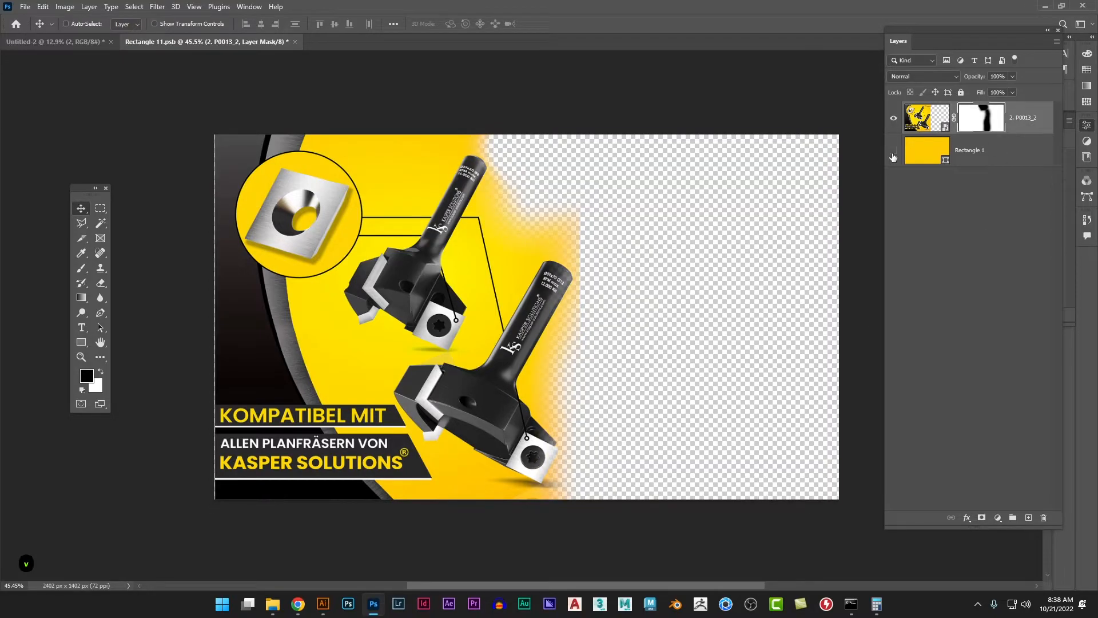
{"action": "left_click", "coordinate": [894, 151]}
{"action": "key", "text": "z"}
{"action": "left_click_drag", "start_coordinate": [576, 255], "coordinate": [524, 243]}
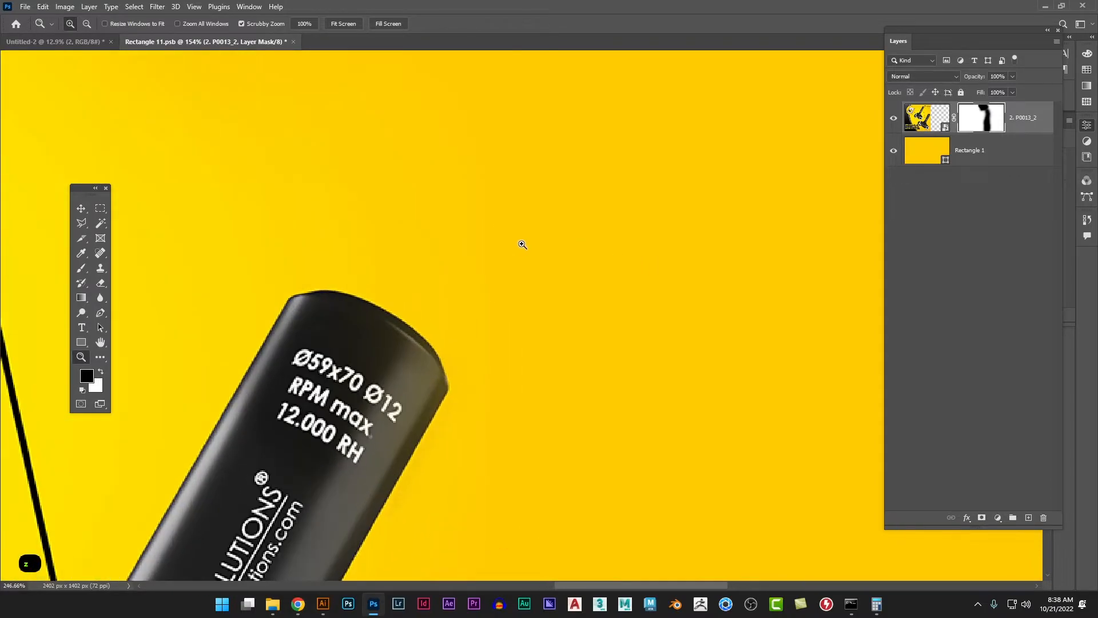
{"action": "left_click", "coordinate": [894, 151]}
{"action": "key", "text": "b"}
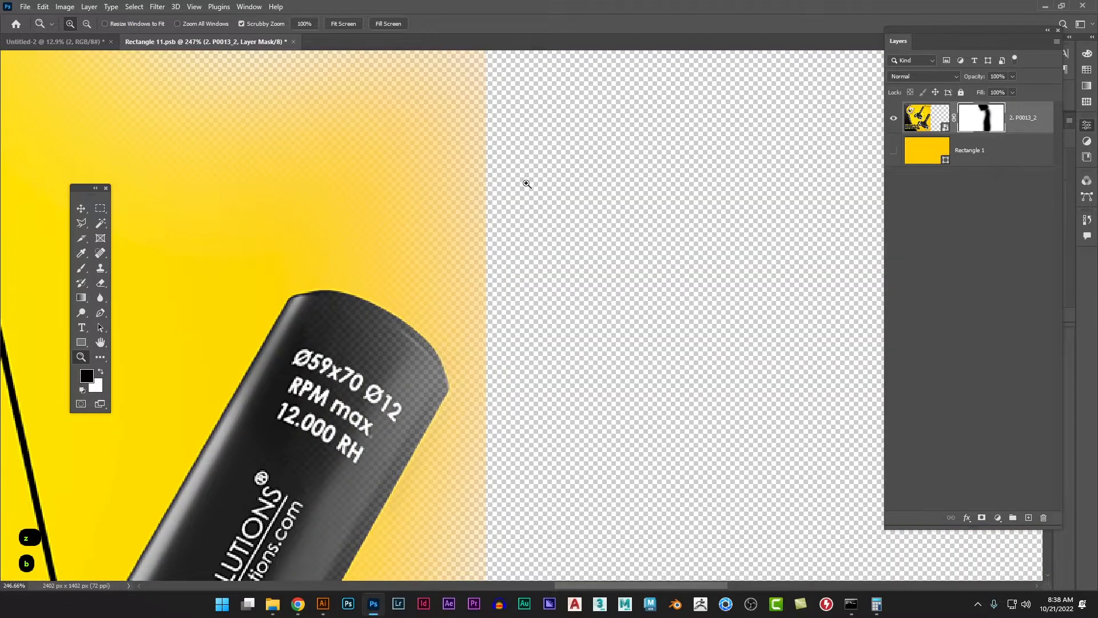
{"action": "left_click_drag", "start_coordinate": [553, 212], "coordinate": [575, 297]}
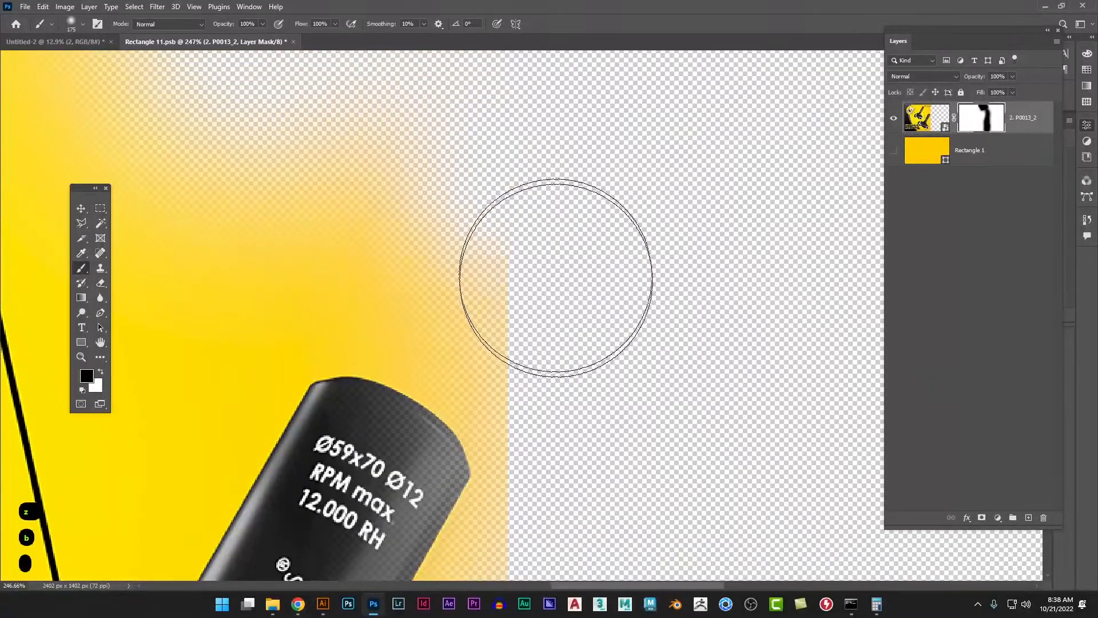
{"action": "left_click_drag", "start_coordinate": [585, 378], "coordinate": [588, 196]}
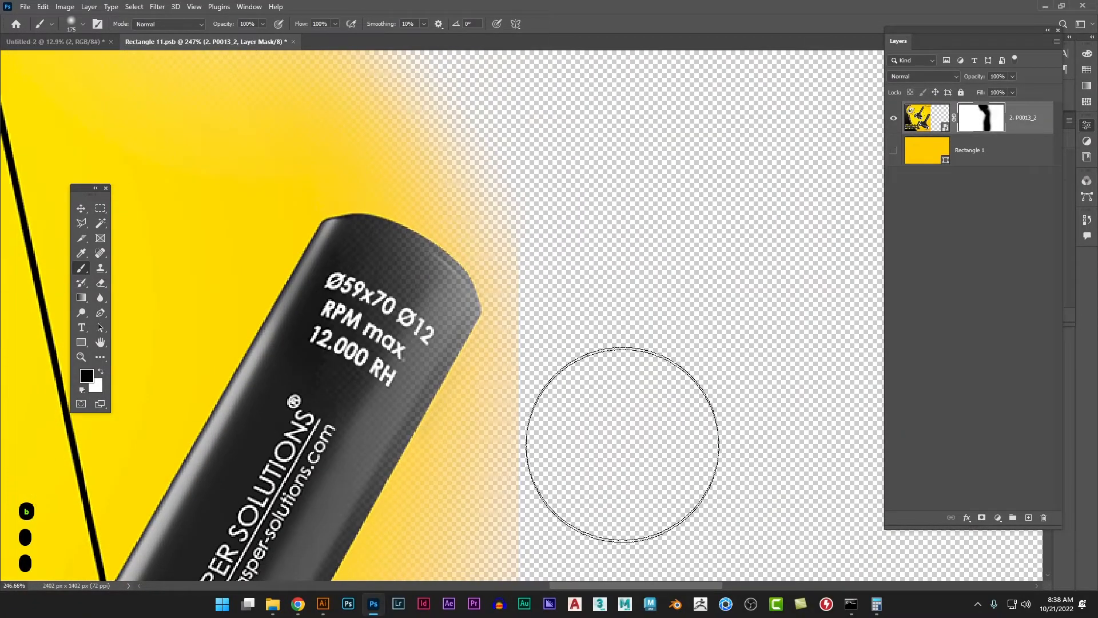
{"action": "mouse_move", "coordinate": [613, 386]}
{"action": "left_mouse_down"}
{"action": "mouse_move", "coordinate": [627, 369]}
{"action": "mouse_move", "coordinate": [647, 256]}
{"action": "left_mouse_up"}
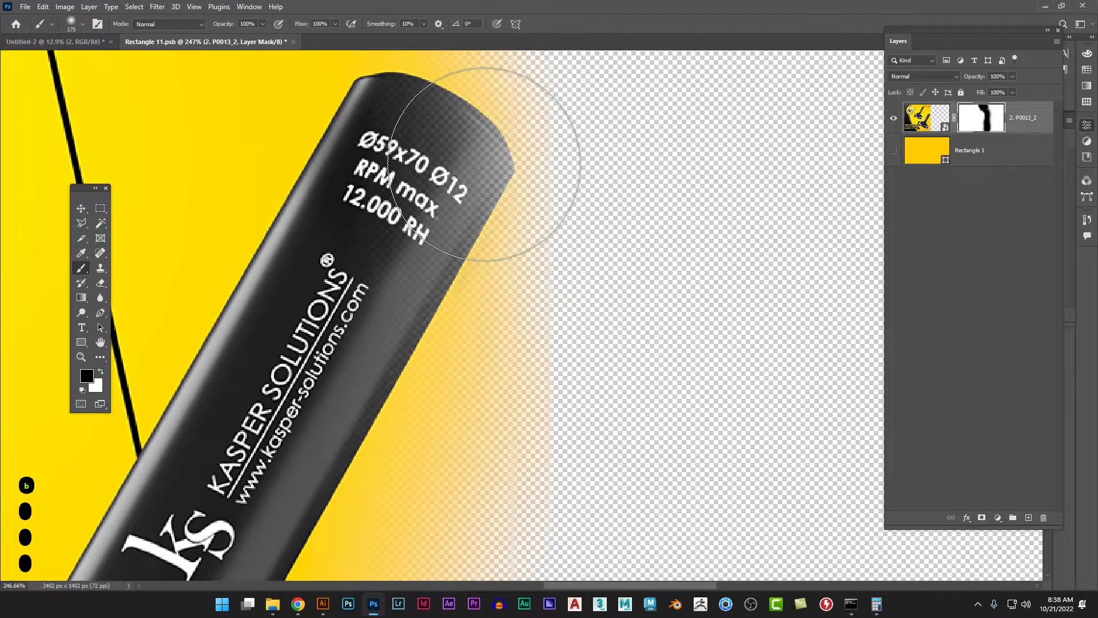
Paint white on the mask to restore the cylinder's dark top
{"action": "key", "text": "x"}
{"action": "right_click", "coordinate": [479, 163], "text": "alt"}
{"action": "mouse_move", "coordinate": [416, 113]}
{"action": "left_mouse_down"}
{"action": "mouse_move", "coordinate": [434, 121]}
{"action": "mouse_move", "coordinate": [400, 105]}
{"action": "mouse_move", "coordinate": [475, 138]}
{"action": "mouse_move", "coordinate": [469, 183]}
{"action": "mouse_move", "coordinate": [355, 418]}
{"action": "mouse_move", "coordinate": [370, 237]}
{"action": "mouse_move", "coordinate": [336, 255]}
{"action": "left_mouse_up"}
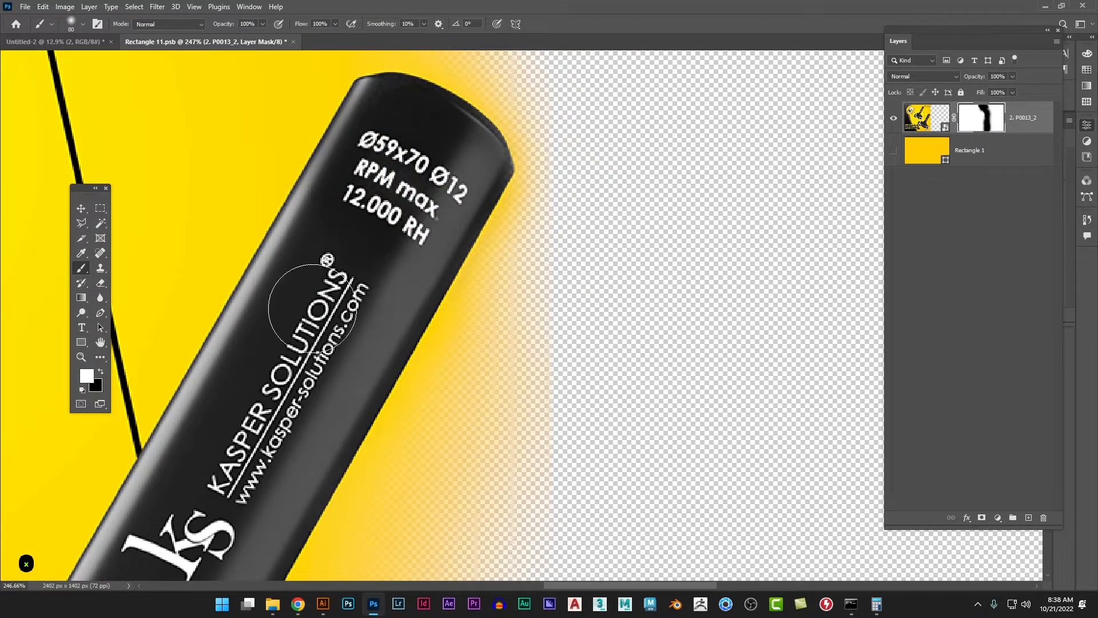
Nudge the product image slightly left and turn the yellow background back on
{"action": "key", "text": "z"}
{"action": "mouse_move", "coordinate": [615, 226]}
{"action": "left_mouse_down"}
{"action": "mouse_move", "coordinate": [559, 266]}
{"action": "mouse_move", "coordinate": [518, 378]}
{"action": "left_mouse_up"}
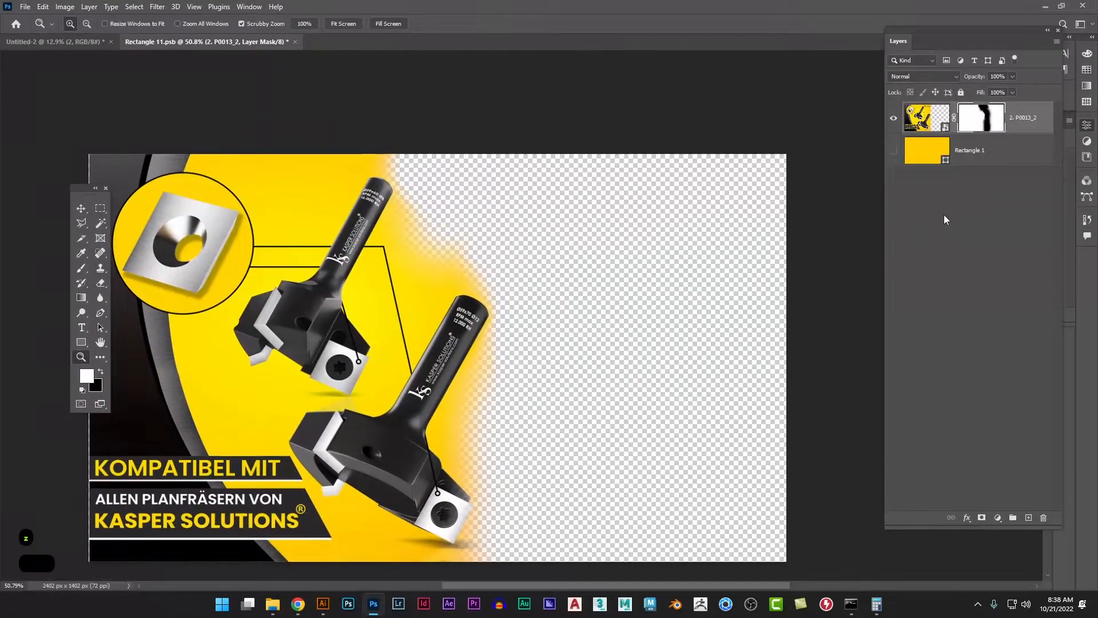
{"action": "key", "text": "v"}
{"action": "left_click_drag", "start_coordinate": [318, 301], "coordinate": [407, 294]}
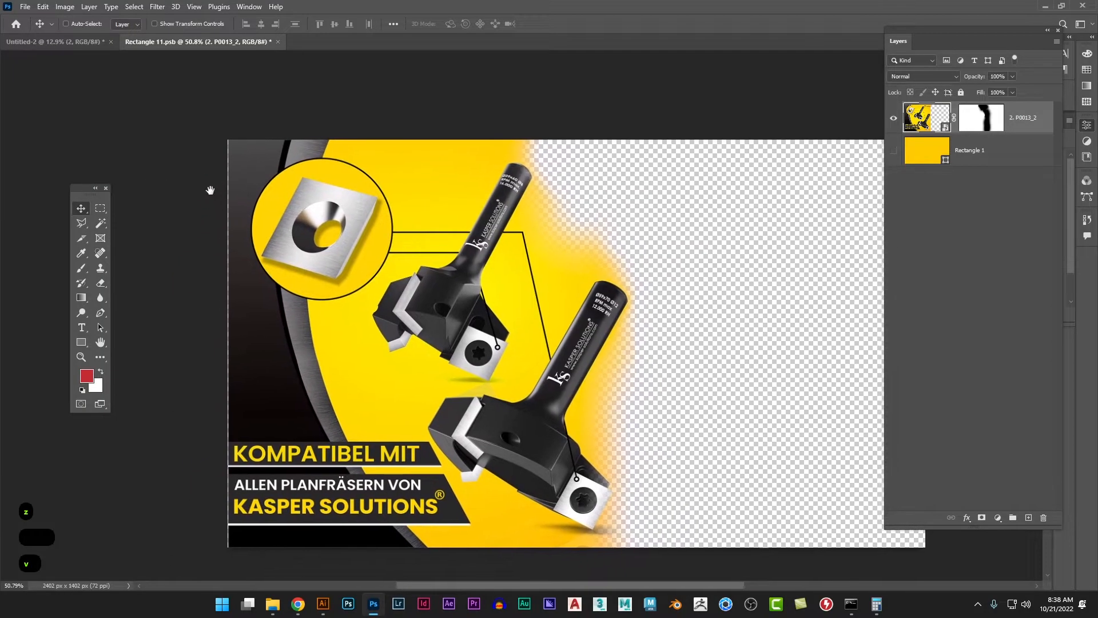
{"action": "key", "text": "Left"}
{"action": "key", "text": "Left"}
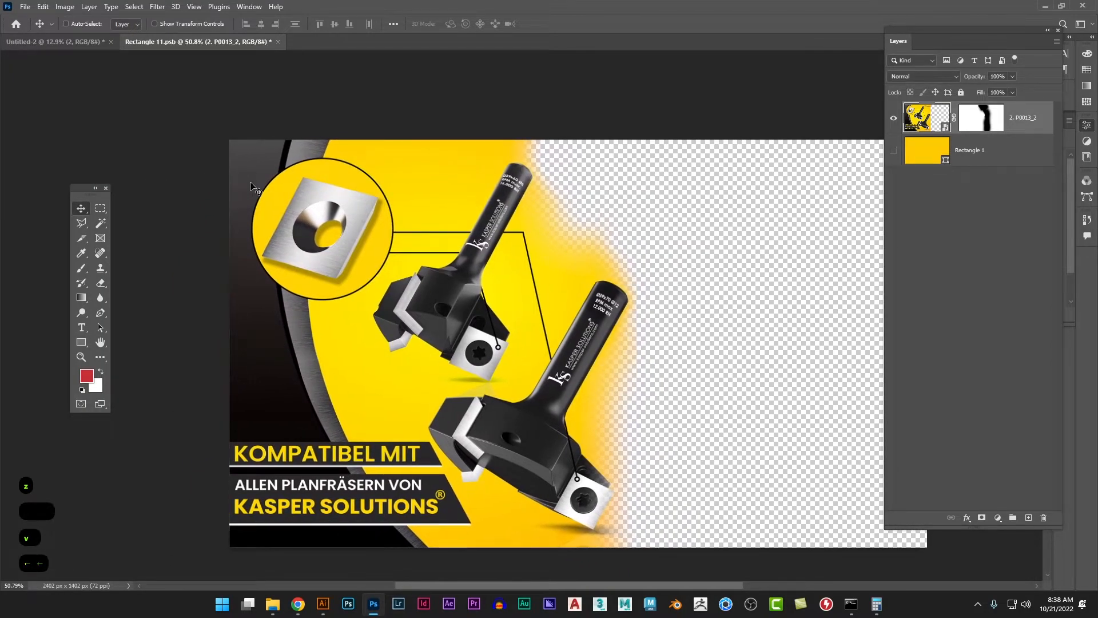
{"action": "left_click", "coordinate": [894, 152]}
{"action": "key", "text": "z"}
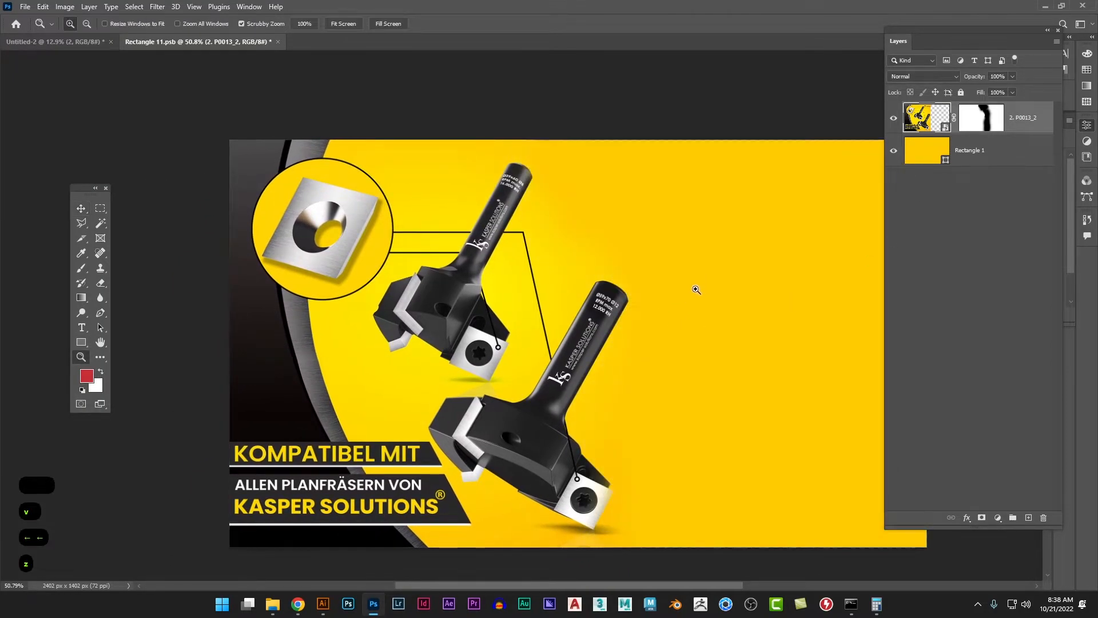
{"action": "left_click_drag", "start_coordinate": [698, 285], "coordinate": [658, 297]}
{"action": "left_click_drag", "start_coordinate": [760, 331], "coordinate": [661, 332]}
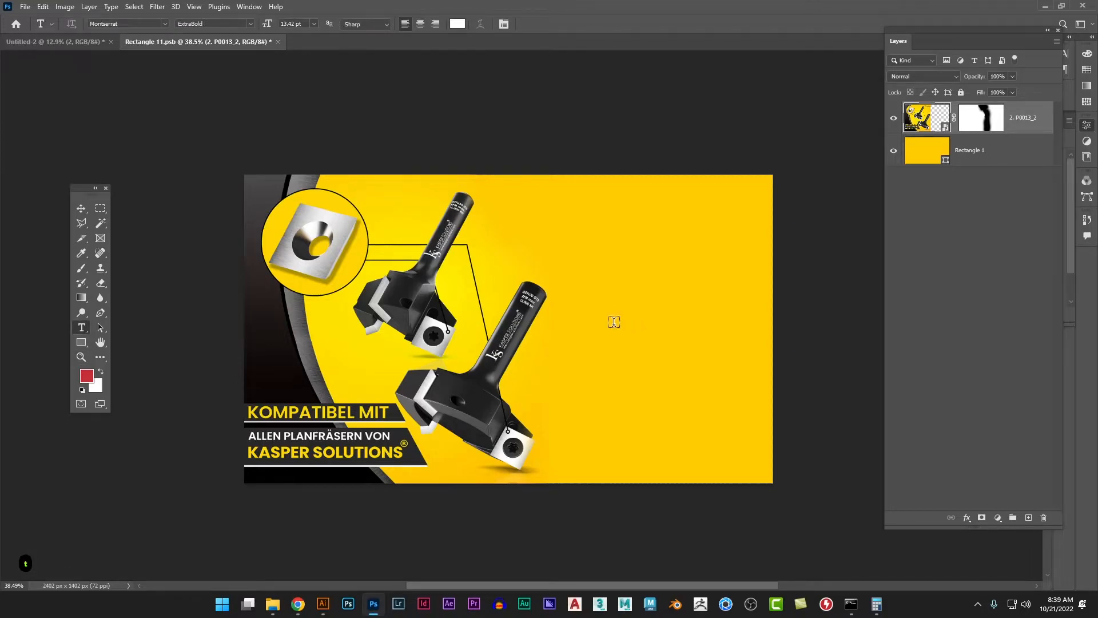
Type DRILLING in capitals as a new text layer and enlarge it to 473 pt
{"action": "left_click", "coordinate": [555, 274]}
{"action": "key", "text": "Caps_Lock"}
{"action": "type", "text": "DRILLING"}
{"action": "key", "text": "ctrl+a"}
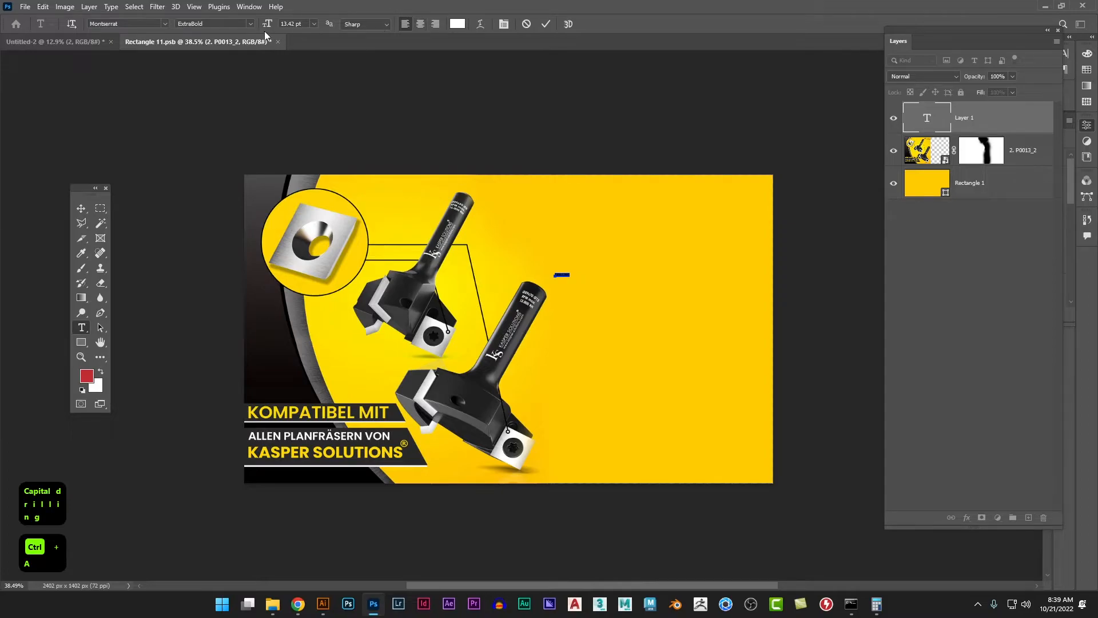
{"action": "left_click_drag", "start_coordinate": [267, 27], "coordinate": [364, 35]}
{"action": "left_click_drag", "start_coordinate": [267, 25], "coordinate": [454, 44]}
Rotate DRILLING to run vertically and scale it to fit the banner's right edge
{"action": "left_click", "coordinate": [82, 208]}
{"action": "left_click_drag", "start_coordinate": [673, 250], "coordinate": [356, 344]}
{"action": "key", "text": "ctrl+t"}
{"action": "left_click_drag", "start_coordinate": [784, 375], "coordinate": [504, 145]}
{"action": "left_click_drag", "start_coordinate": [428, 70], "coordinate": [447, 159]}
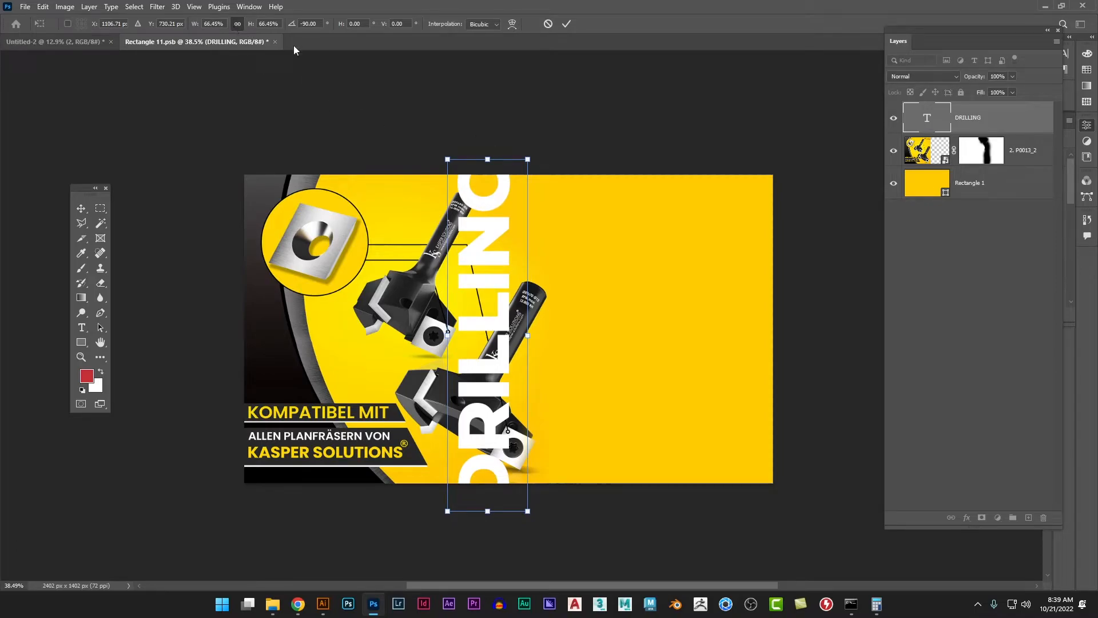
{"action": "left_click_drag", "start_coordinate": [522, 213], "coordinate": [772, 212]}
{"action": "left_click_drag", "start_coordinate": [724, 152], "coordinate": [733, 184]}
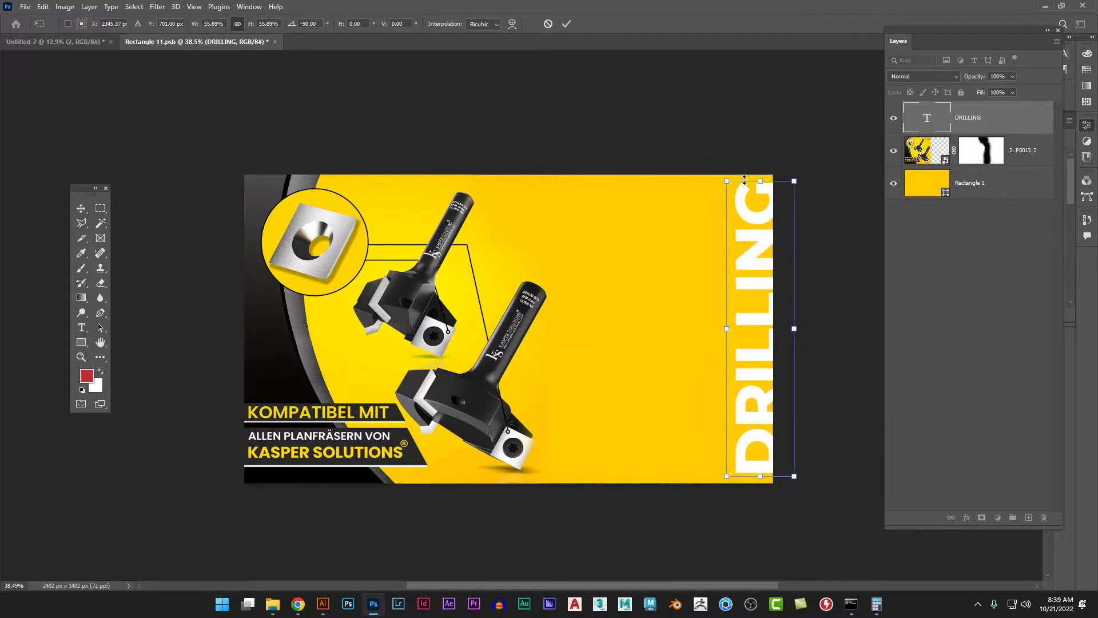
{"action": "key", "text": "Return"}
Recolour the DRILLING text with a dark colour sampled from the banner
{"action": "key", "text": "t"}
{"action": "left_click", "coordinate": [758, 251]}
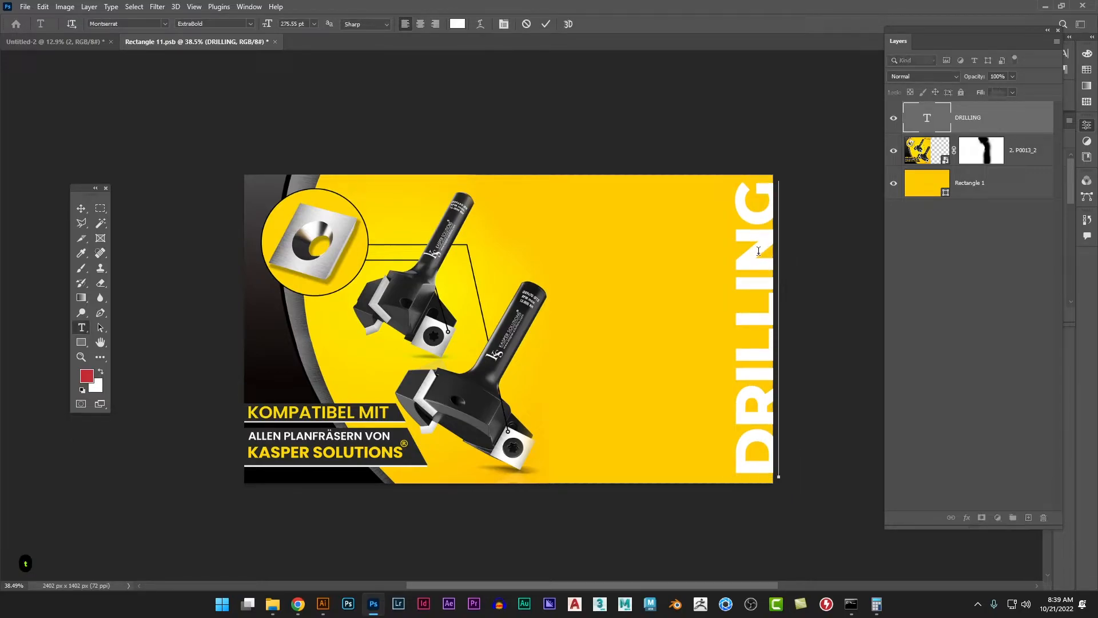
{"action": "key", "text": "Escape"}
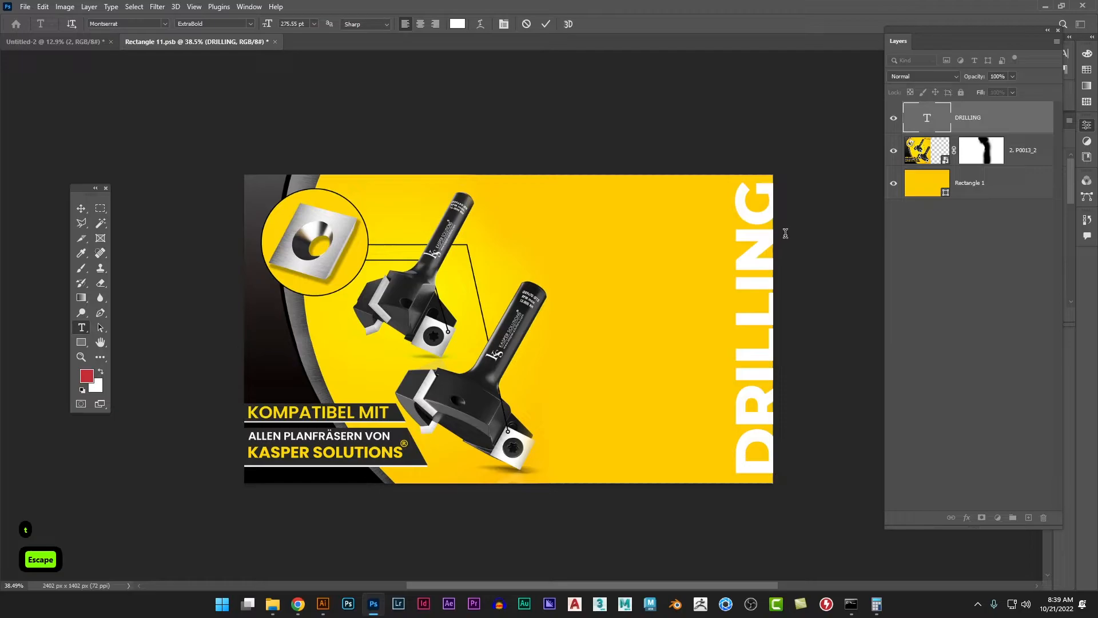
{"action": "key", "text": "v"}
{"action": "key", "text": "t"}
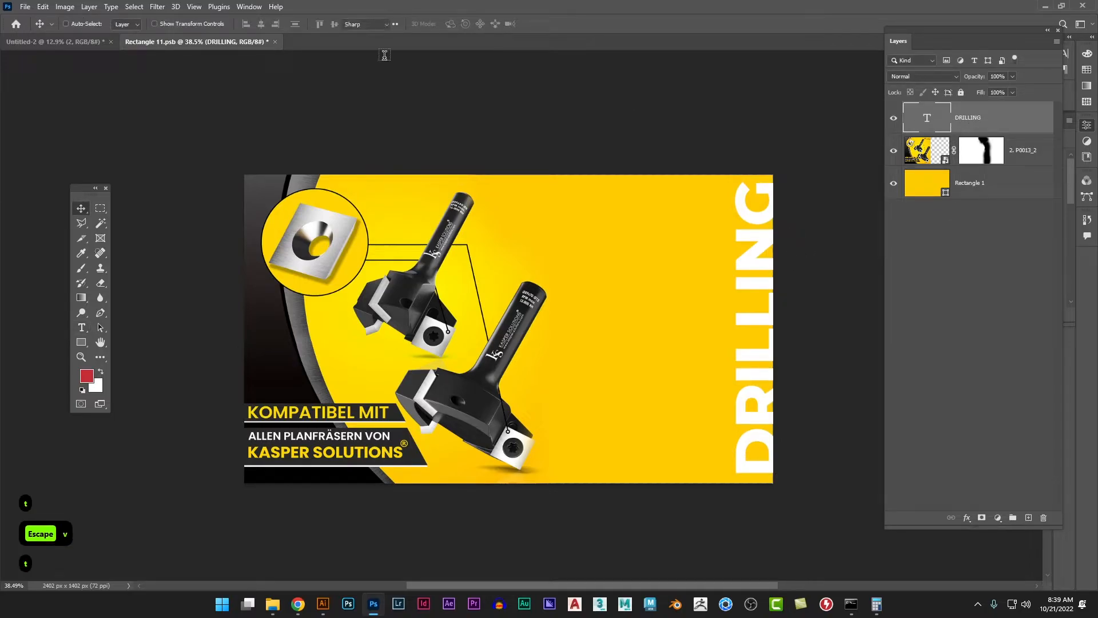
{"action": "left_click", "coordinate": [460, 26]}
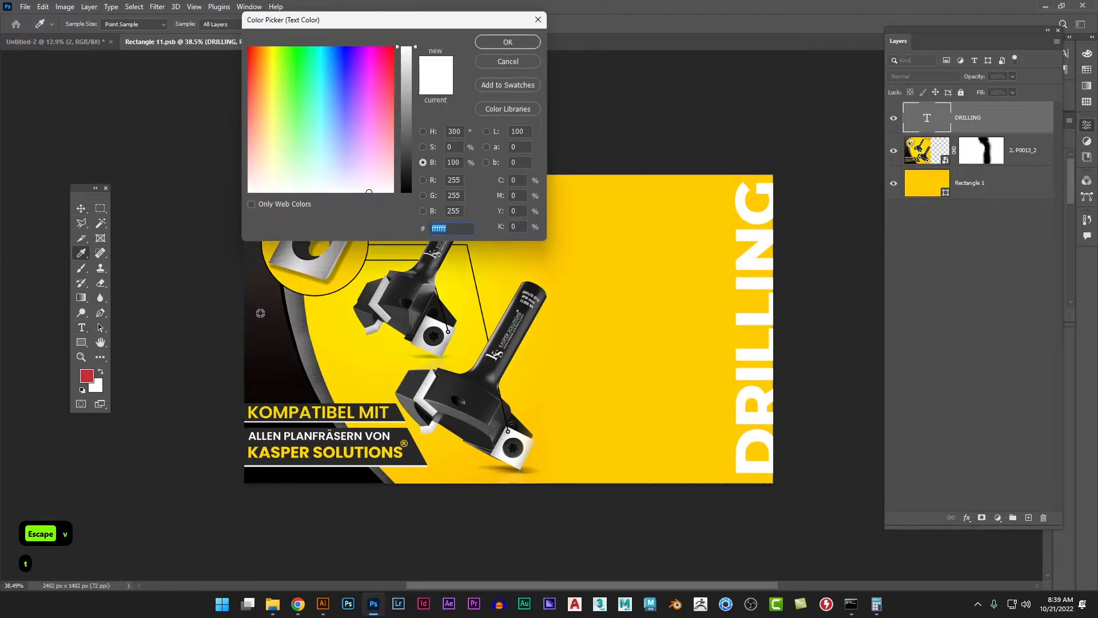
{"action": "left_click", "coordinate": [264, 333]}
{"action": "left_click", "coordinate": [509, 46]}
{"action": "key", "text": "v"}
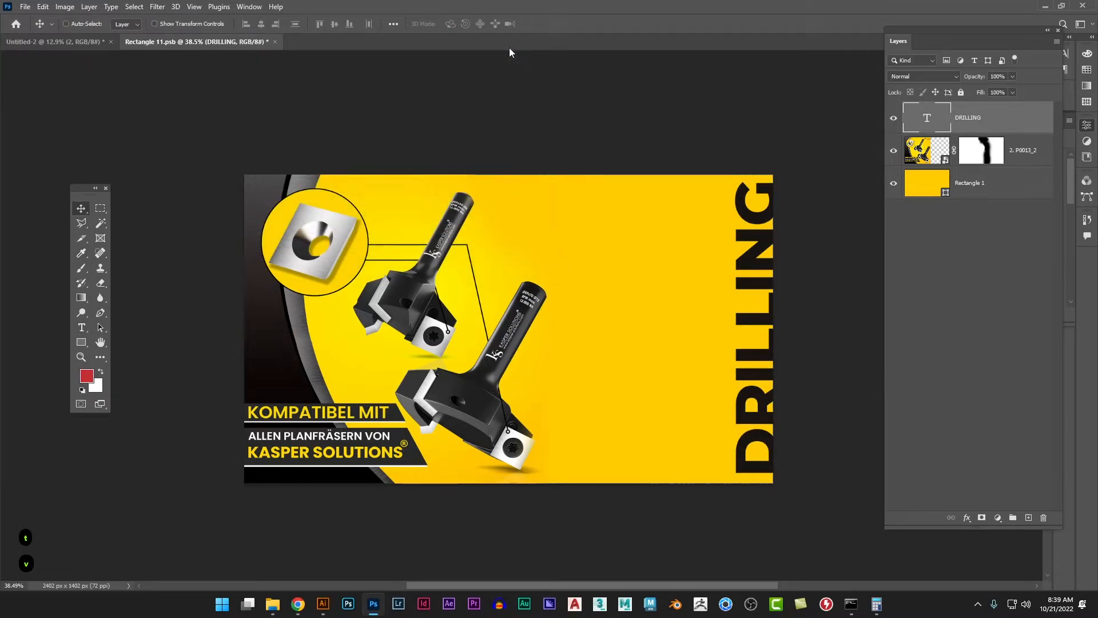
{"action": "scroll", "coordinate": [727, 277], "scroll_direction": "up", "scroll_amount": 2}
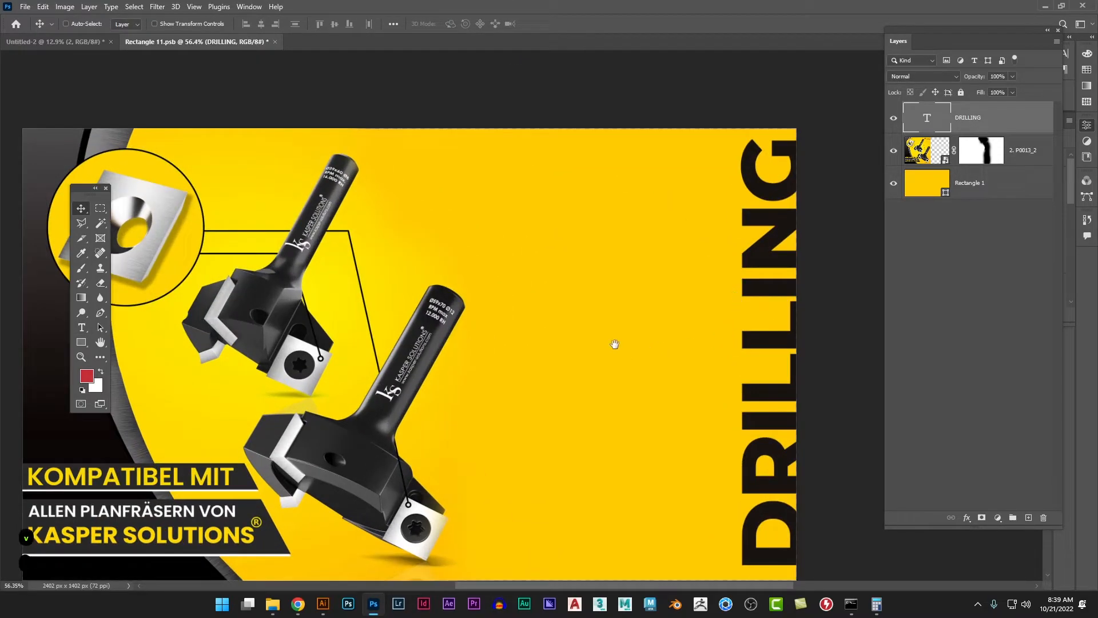
{"action": "scroll", "coordinate": [624, 321], "scroll_direction": "down", "scroll_amount": 2}
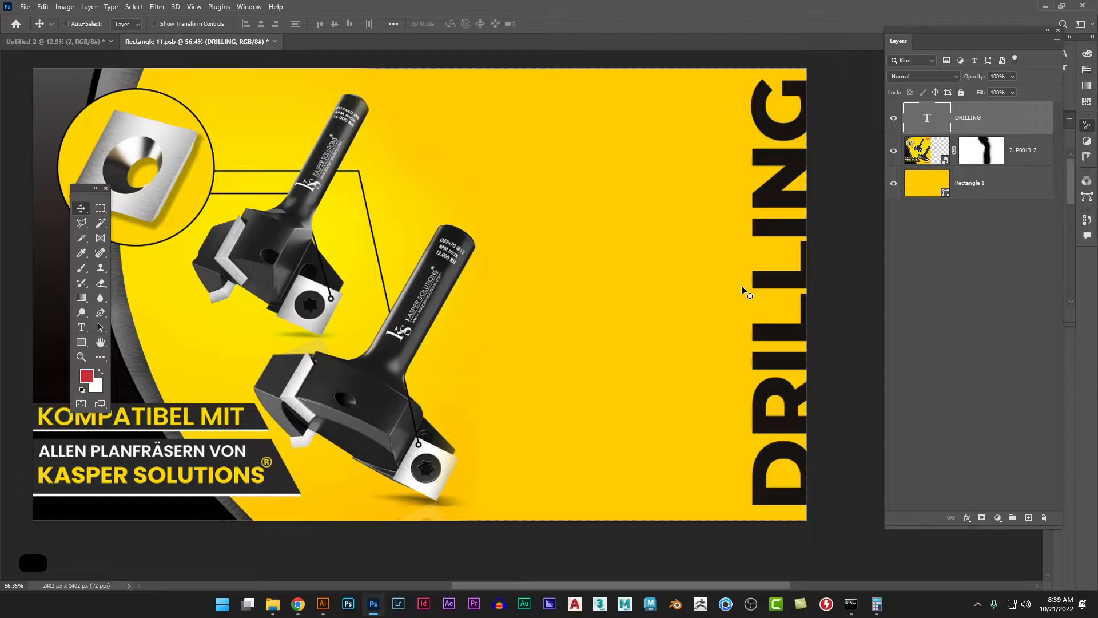
{"action": "scroll", "coordinate": [744, 289], "scroll_direction": "up", "scroll_amount": 3}
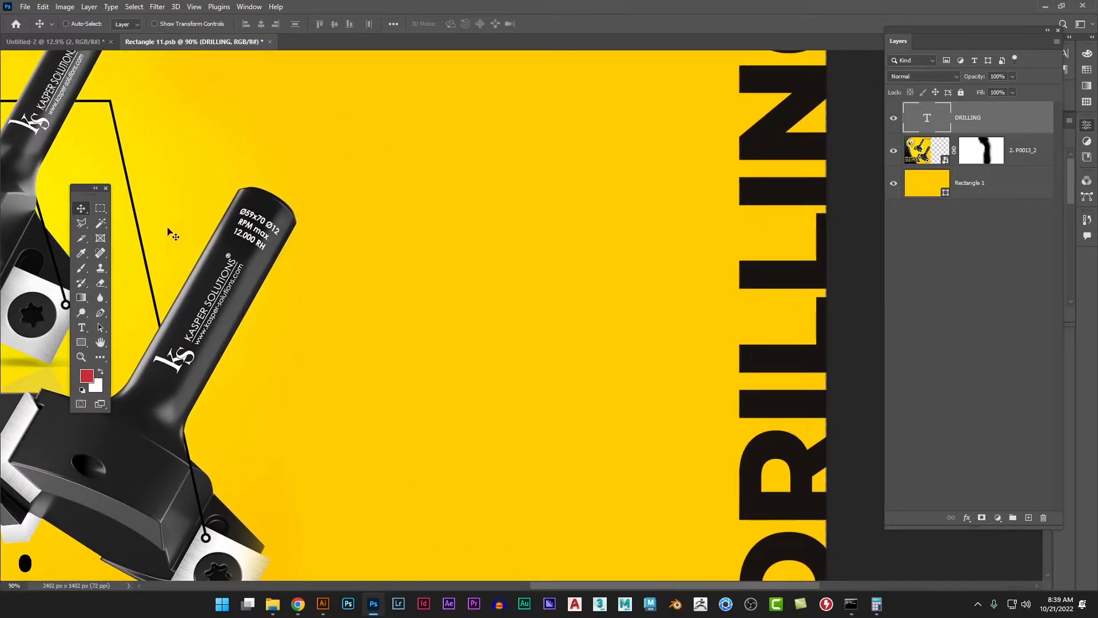
Draw a long thin rectangle across the banner and shift it right to meet the dark panel
{"action": "left_click", "coordinate": [81, 343]}
{"action": "left_click_drag", "start_coordinate": [734, 263], "coordinate": [284, 287]}
{"action": "scroll", "coordinate": [734, 286], "scroll_direction": "up", "scroll_amount": 5}
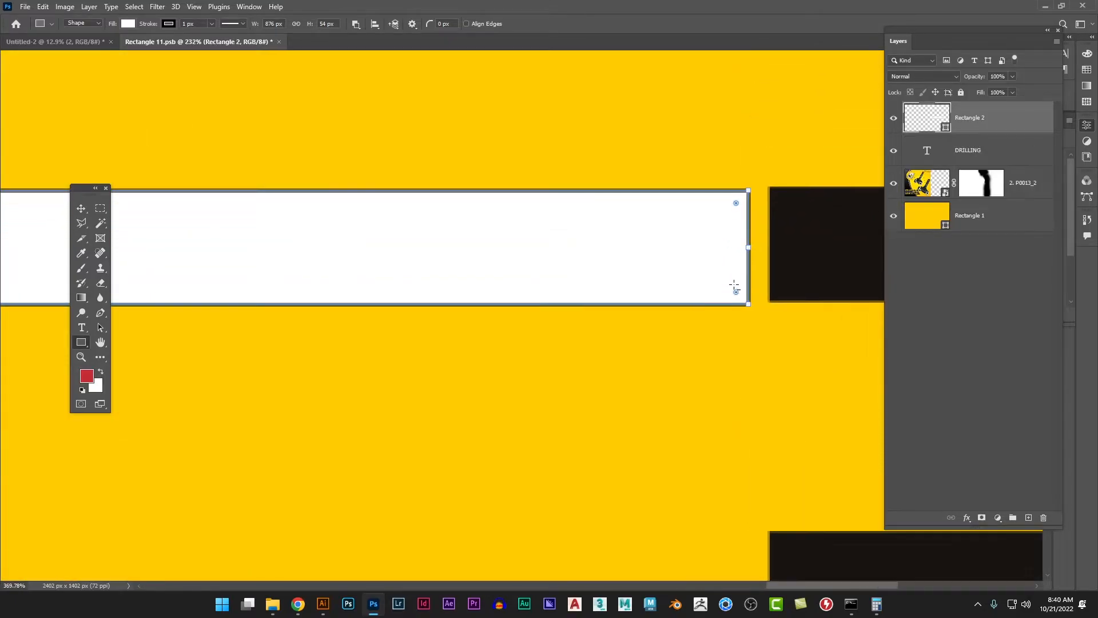
{"action": "key", "text": "a"}
{"action": "key", "text": "shift+a"}
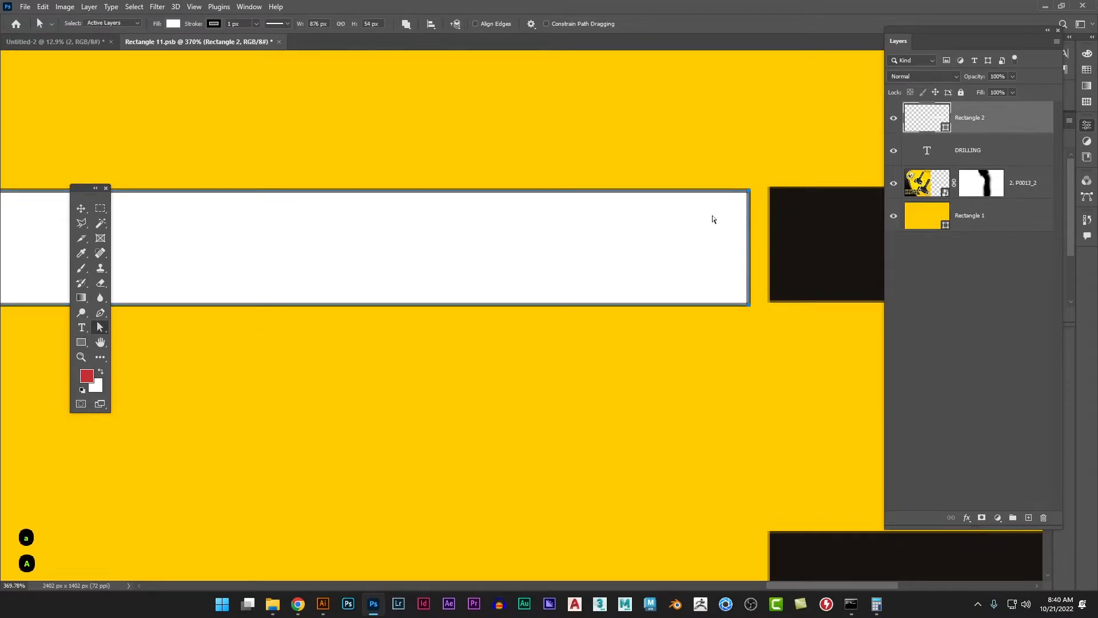
{"action": "left_click_drag", "start_coordinate": [728, 214], "coordinate": [737, 218]}
{"action": "key", "text": "v"}
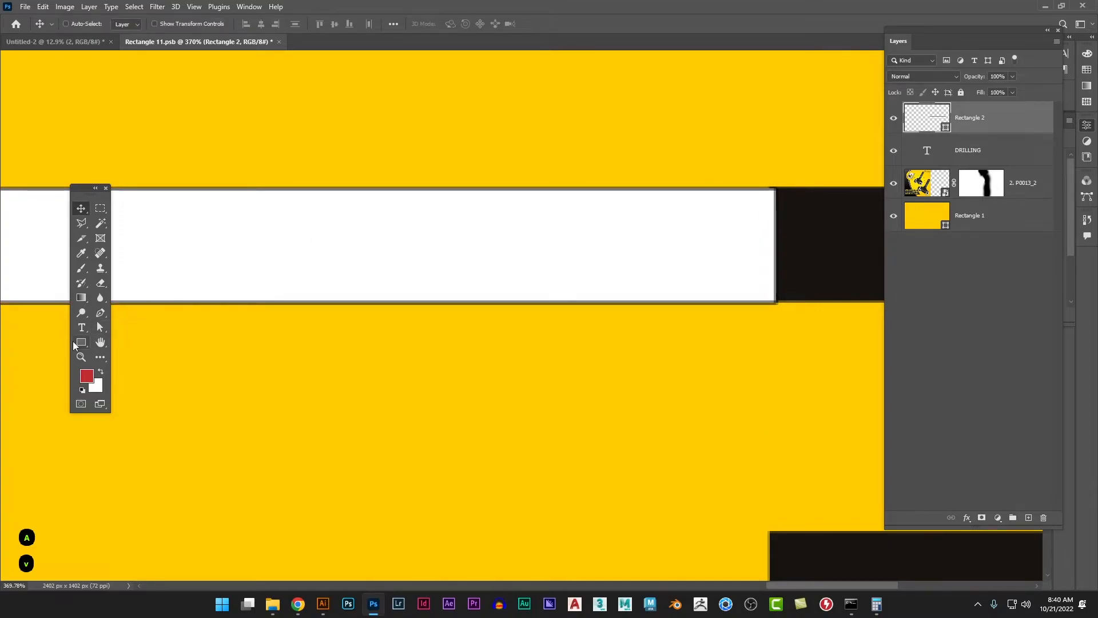
Give the rectangle no stroke and a dark 181411 fill sampled from the panel
{"action": "left_click", "coordinate": [81, 342]}
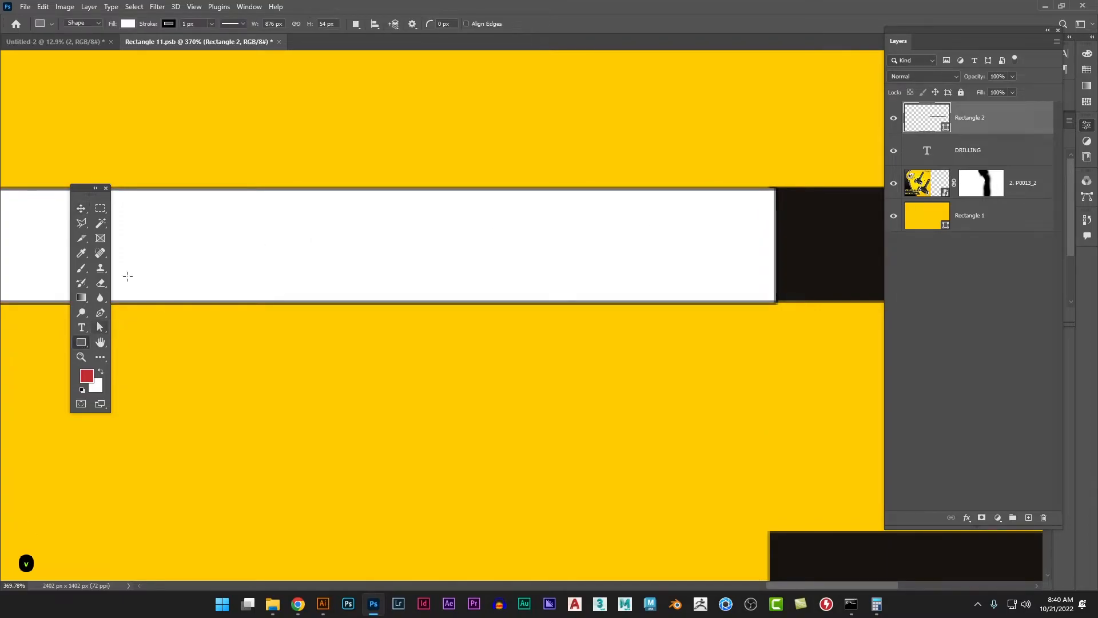
{"action": "left_click", "coordinate": [167, 26]}
{"action": "left_click", "coordinate": [102, 46]}
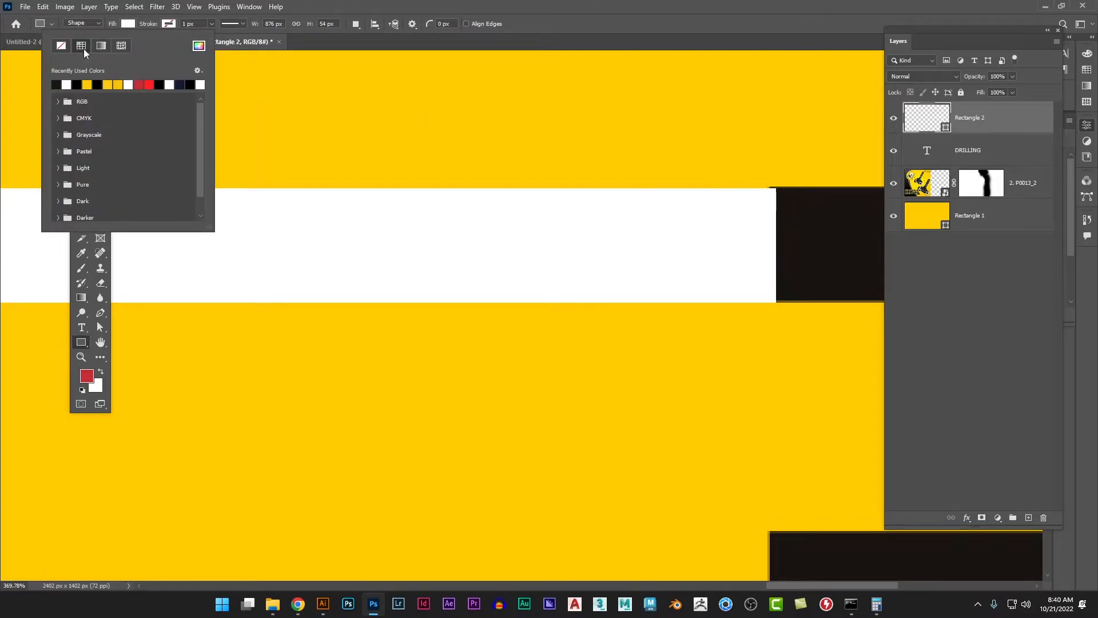
{"action": "left_click", "coordinate": [200, 46]}
{"action": "left_click", "coordinate": [818, 221]}
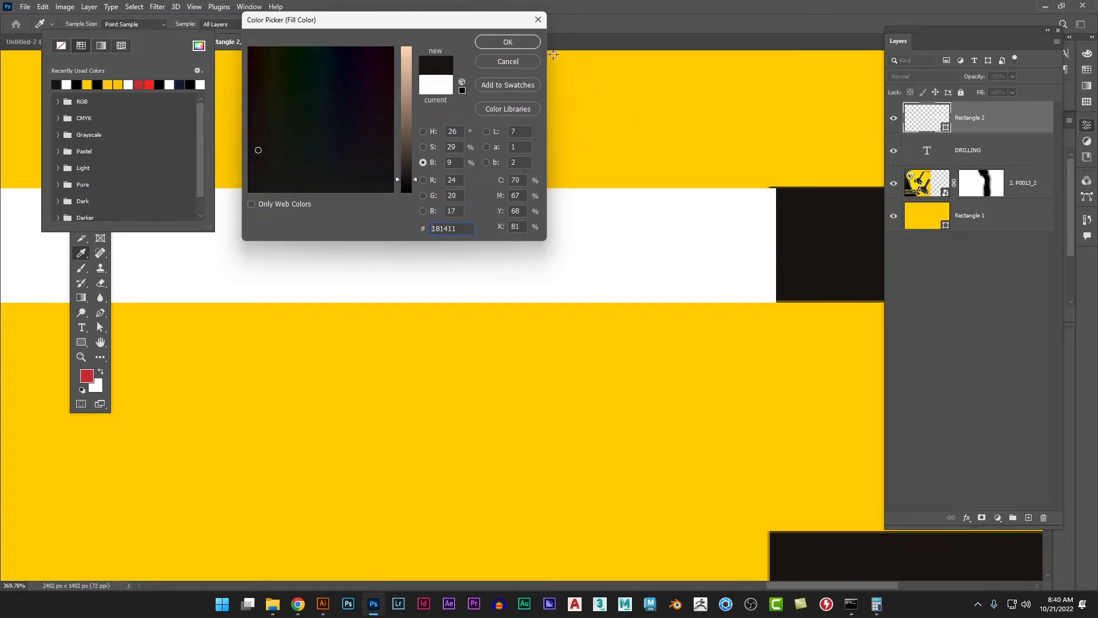
{"action": "left_click", "coordinate": [513, 42]}
{"action": "key", "text": "v"}
Align the dark bar with the panel and stretch its bottom edge down slightly
{"action": "scroll", "coordinate": [793, 209], "scroll_direction": "up", "scroll_amount": 4}
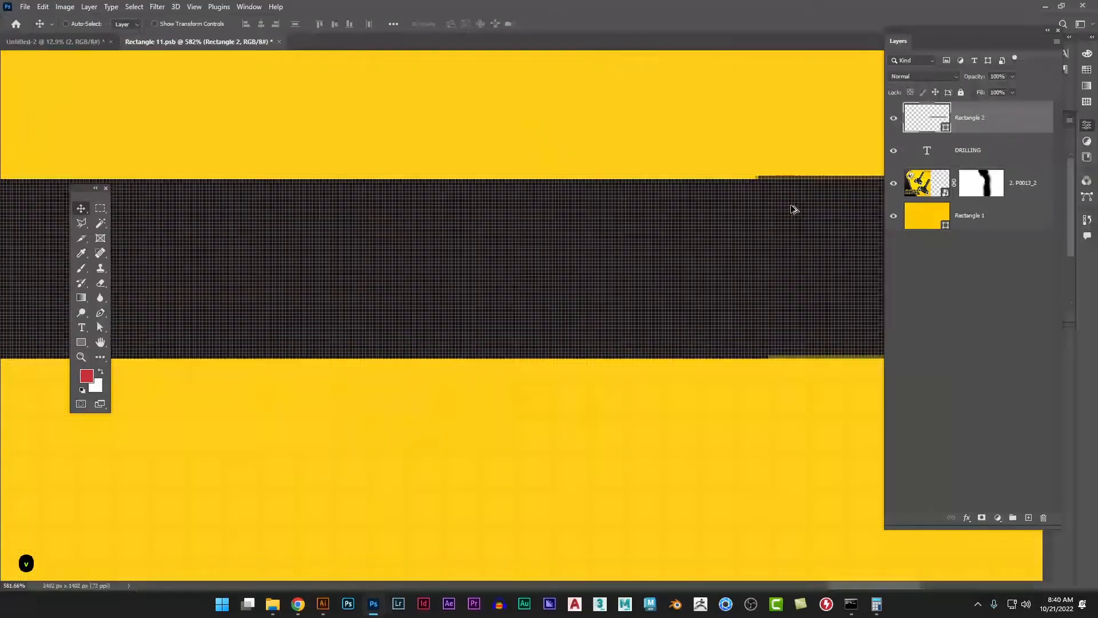
{"action": "scroll", "coordinate": [793, 209], "scroll_direction": "up", "scroll_amount": 2}
{"action": "left_click_drag", "start_coordinate": [780, 221], "coordinate": [777, 218]}
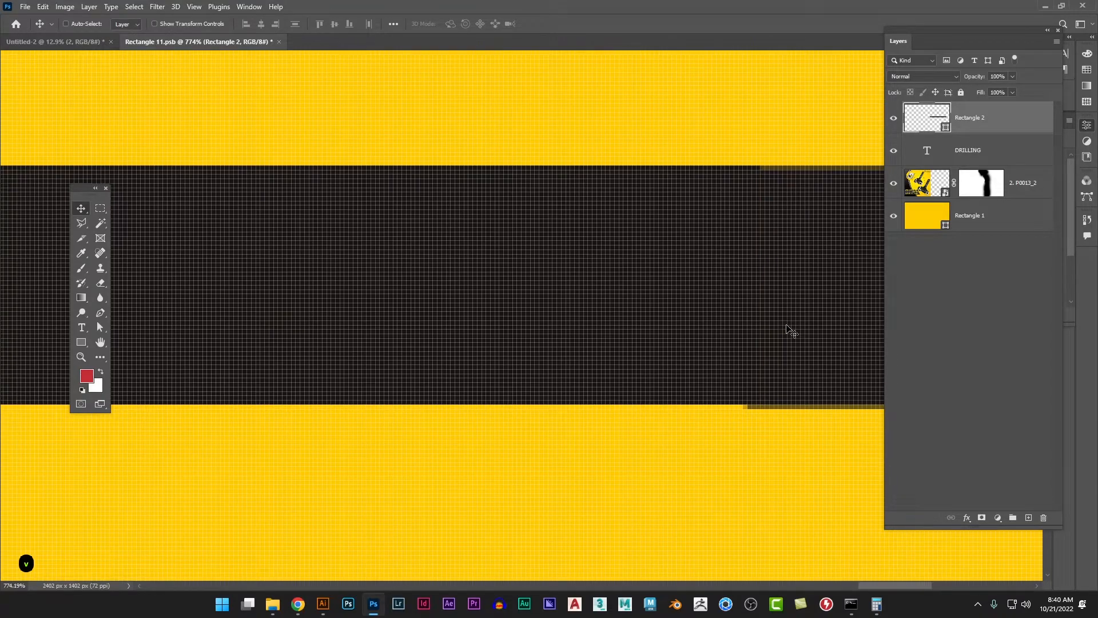
{"action": "key", "text": "ctrl+t"}
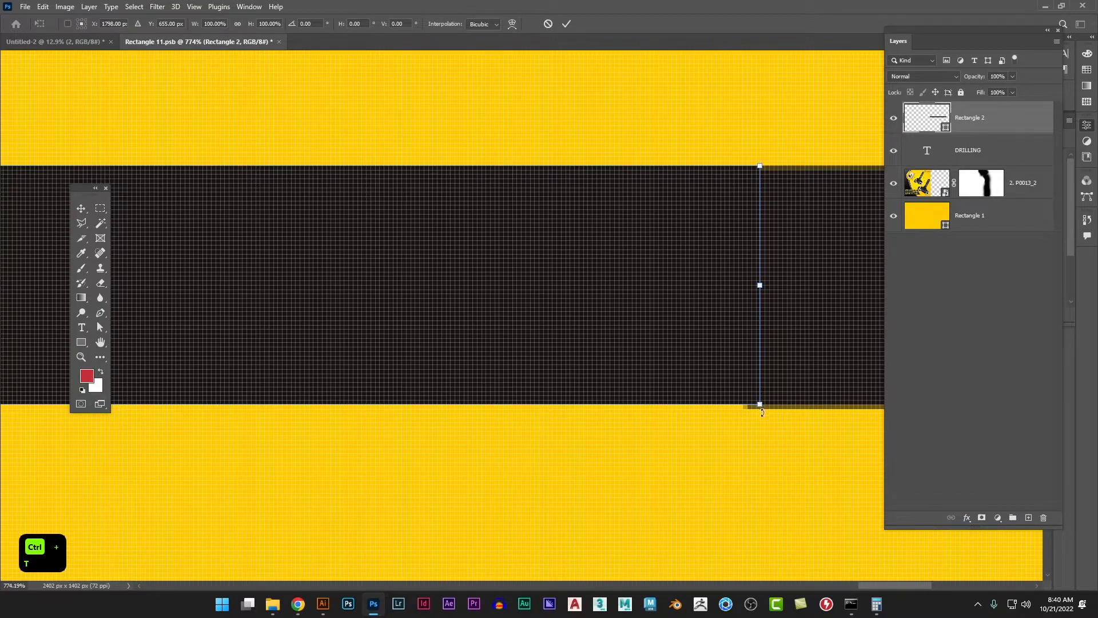
{"action": "left_click_drag", "start_coordinate": [759, 404], "coordinate": [760, 409]}
{"action": "double_click", "coordinate": [630, 353]}
Slant the bar's left end by pulling its bottom-left anchor leftward, converting it to a path
{"action": "key", "text": "z"}
{"action": "left_click_drag", "start_coordinate": [694, 312], "coordinate": [594, 364]}
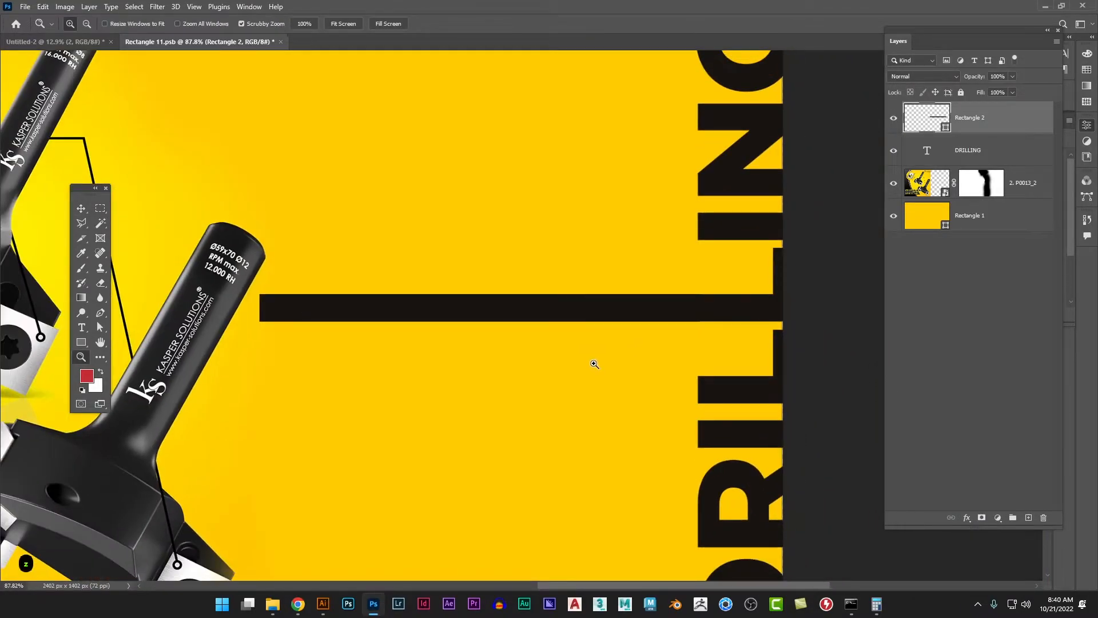
{"action": "left_click_drag", "start_coordinate": [237, 319], "coordinate": [313, 336]}
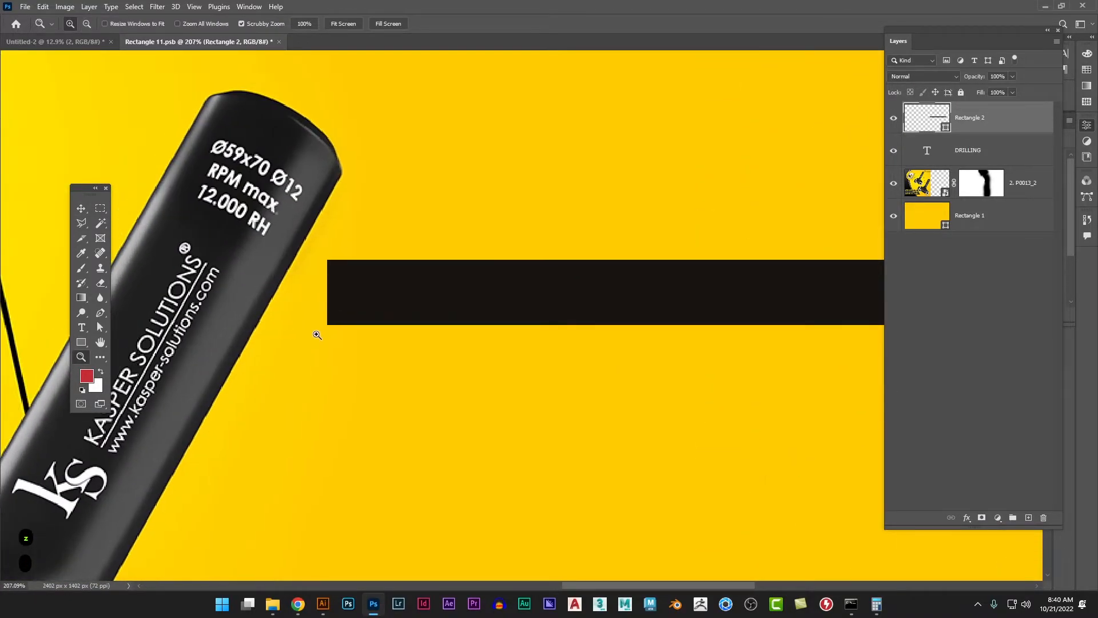
{"action": "left_click", "coordinate": [100, 329]}
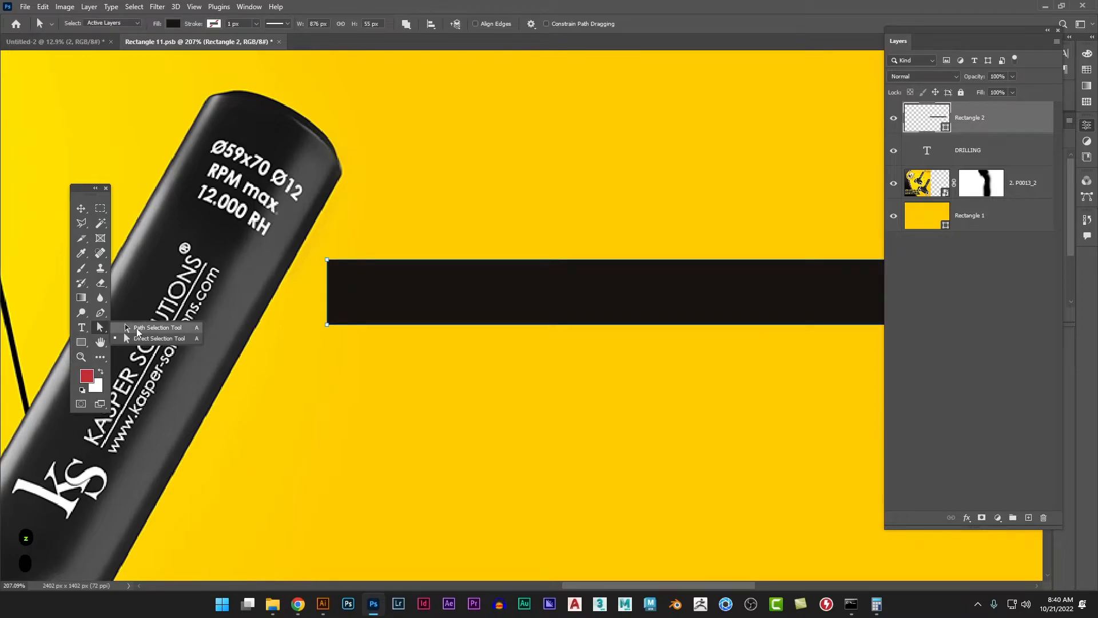
{"action": "left_click", "coordinate": [142, 338]}
{"action": "key", "text": "a"}
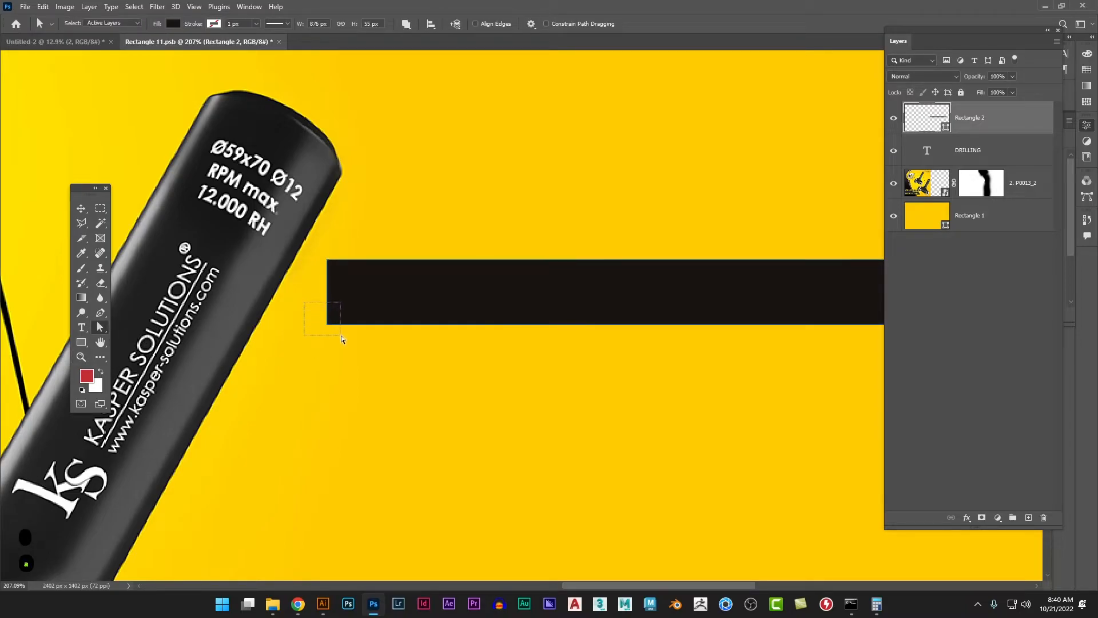
{"action": "left_click_drag", "start_coordinate": [326, 324], "coordinate": [277, 326]}
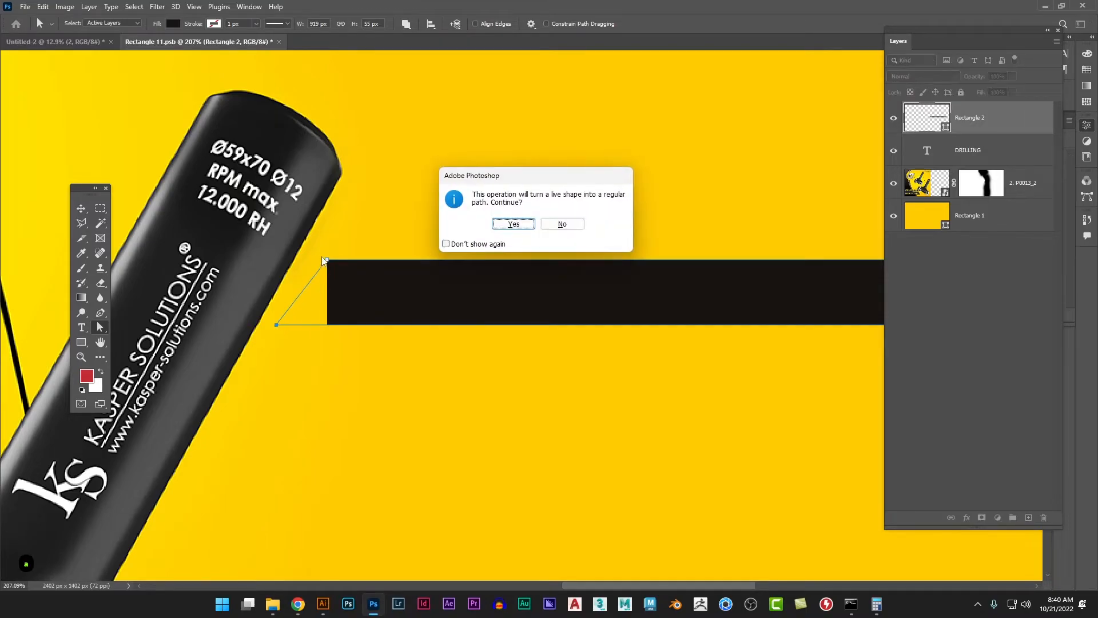
{"action": "key", "text": "Return"}
Nudge the top-left and bottom-left corners further left, then deselect the path
{"action": "left_click_drag", "start_coordinate": [327, 260], "coordinate": [306, 260]}
{"action": "left_click_drag", "start_coordinate": [278, 324], "coordinate": [270, 325]}
{"action": "key", "text": "v"}
{"action": "key", "text": "z"}
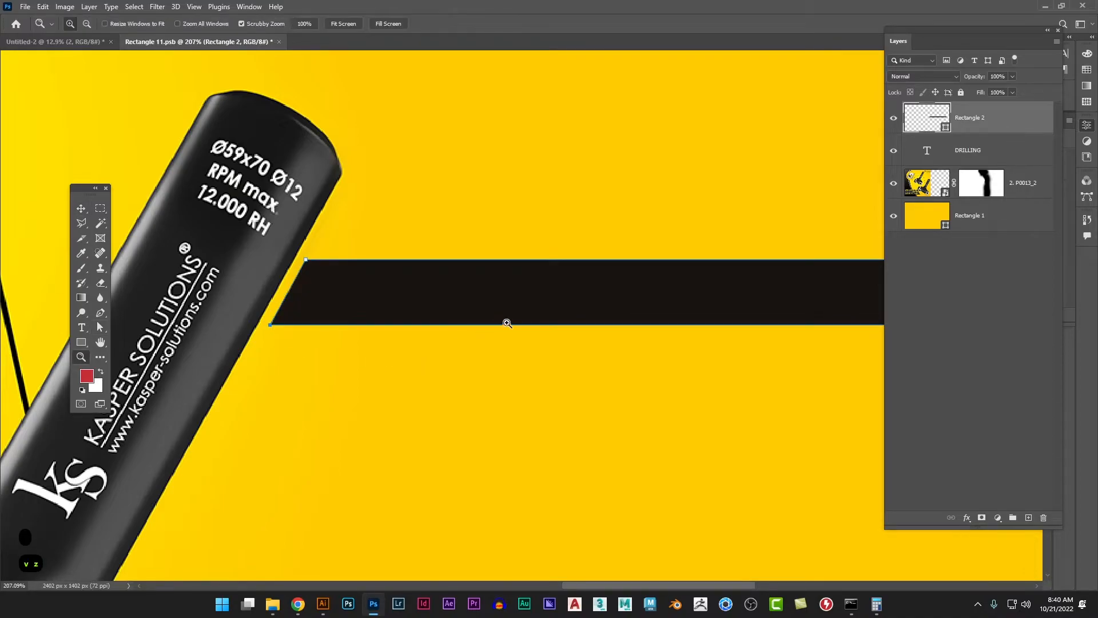
{"action": "left_click_drag", "start_coordinate": [507, 323], "coordinate": [439, 374]}
{"action": "key", "text": "ctrl+d"}
{"action": "key", "text": "v"}
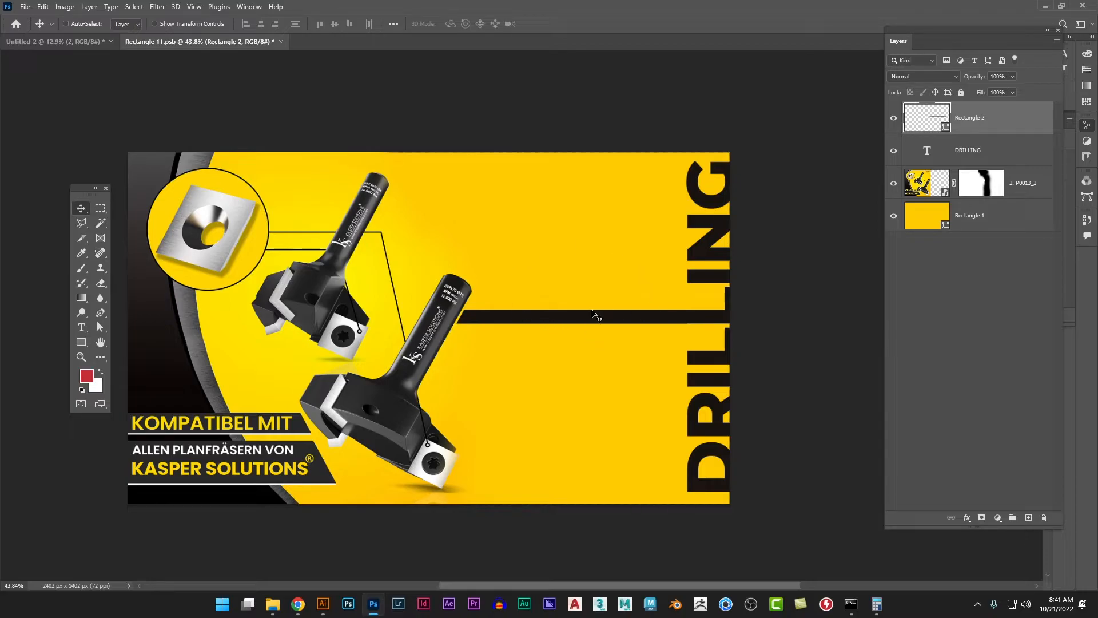
Save and close the drill banner smart object
{"action": "key", "text": "ctrl+s"}
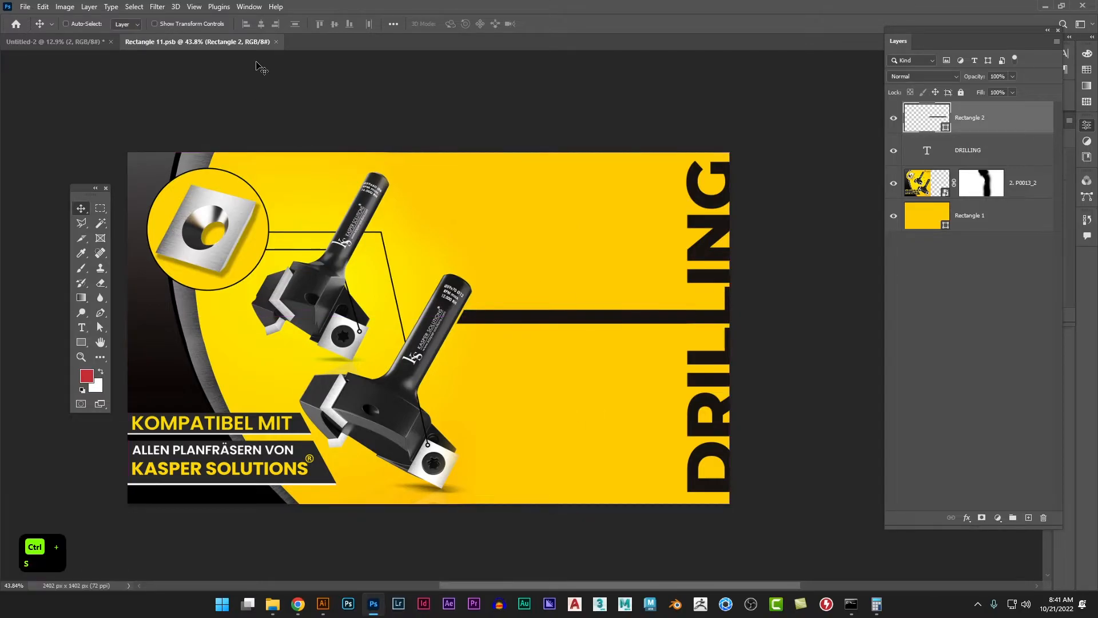
{"action": "key", "text": "ctrl+w"}
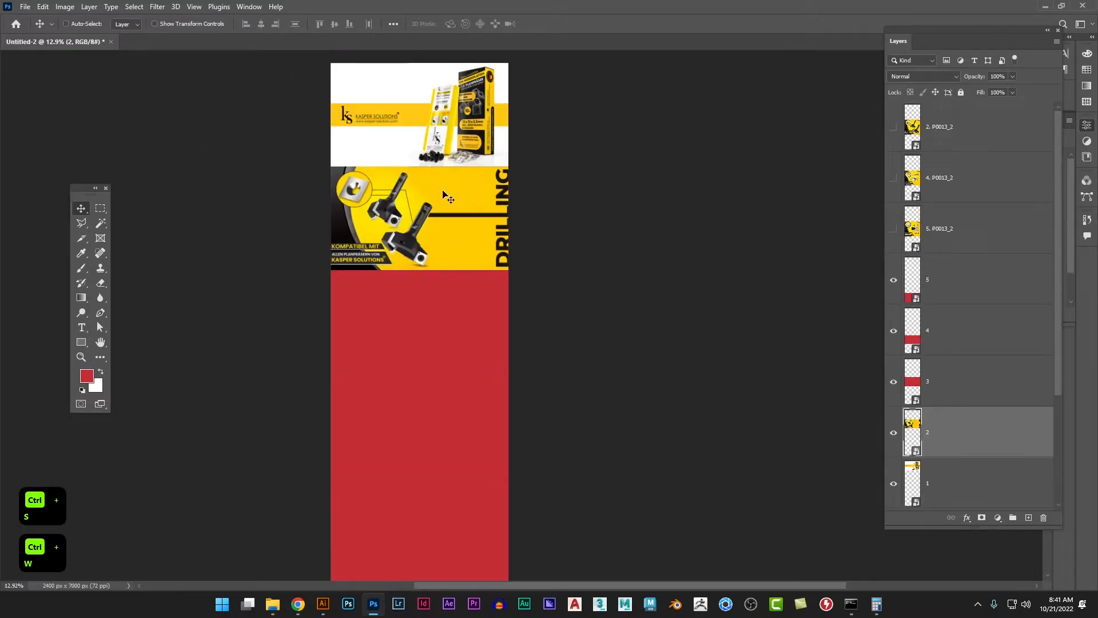
{"action": "scroll", "coordinate": [437, 163], "scroll_direction": "up", "scroll_amount": 5}
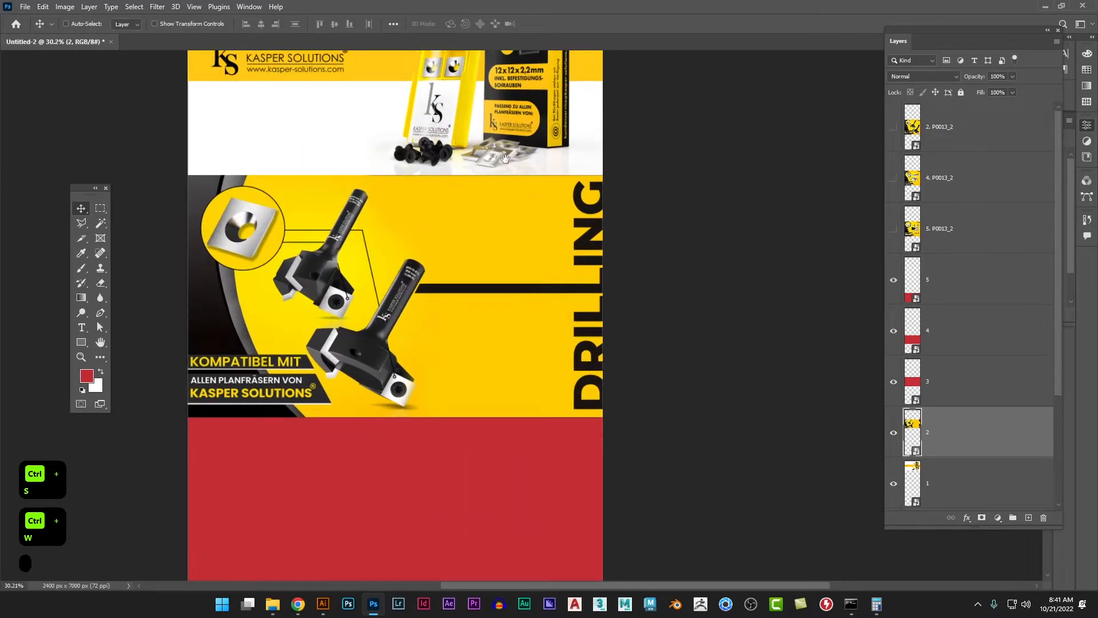
{"action": "scroll", "coordinate": [430, 231], "scroll_direction": "up", "scroll_amount": 6}
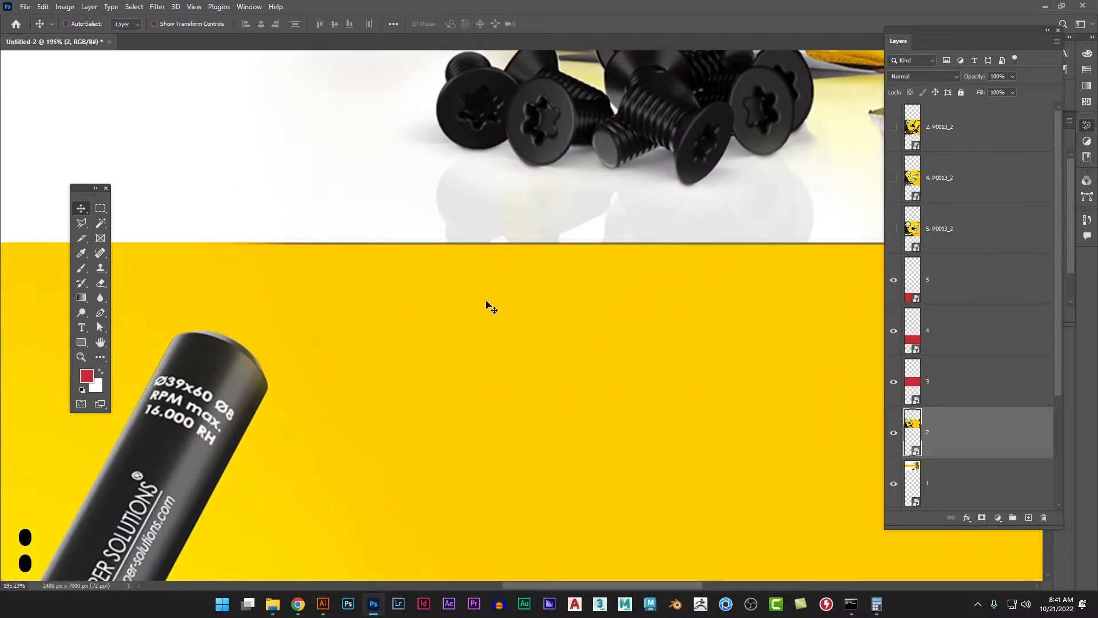
{"action": "left_click_drag", "start_coordinate": [462, 302], "coordinate": [461, 300]}
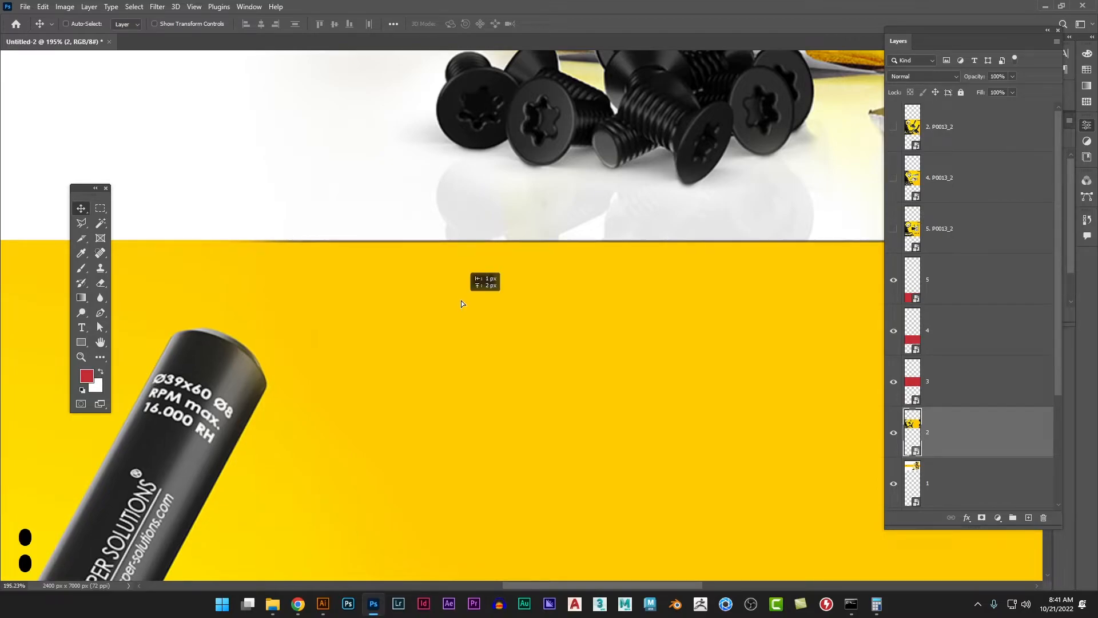
{"action": "key", "text": "ctrl+z"}
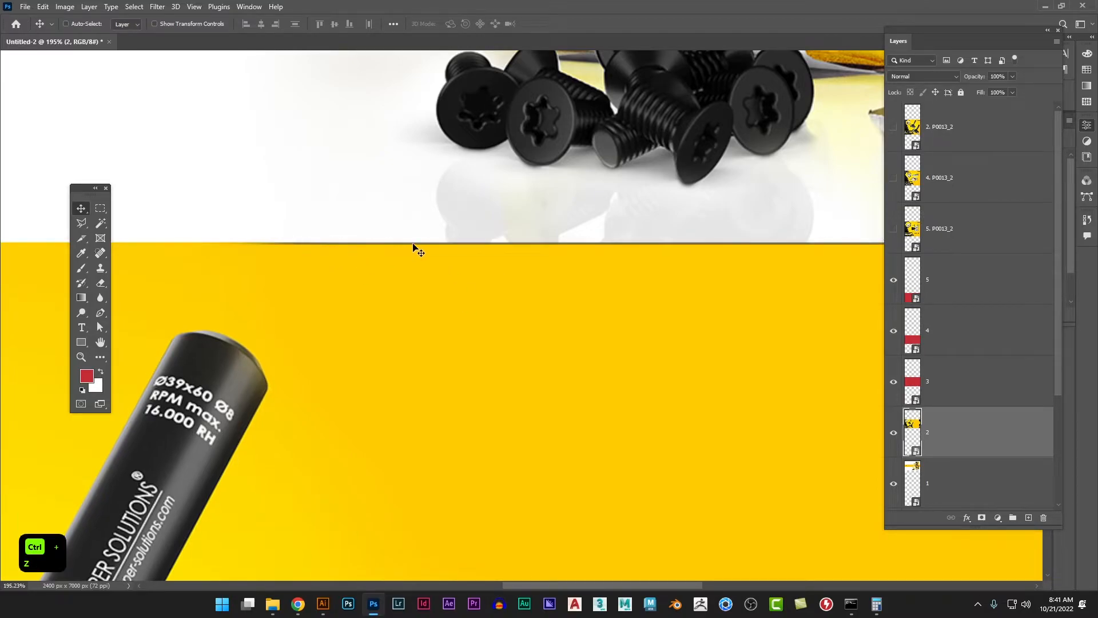
Reopen the drill banner, stretch the yellow Rectangle 1 background's top edge upward, then save and close
{"action": "double_click", "coordinate": [916, 453]}
{"action": "left_click_drag", "start_coordinate": [545, 221], "coordinate": [516, 240]}
{"action": "key", "text": "z"}
{"action": "left_click_drag", "start_coordinate": [523, 136], "coordinate": [615, 164]}
{"action": "key", "text": "v"}
{"action": "left_click", "coordinate": [265, 122]}
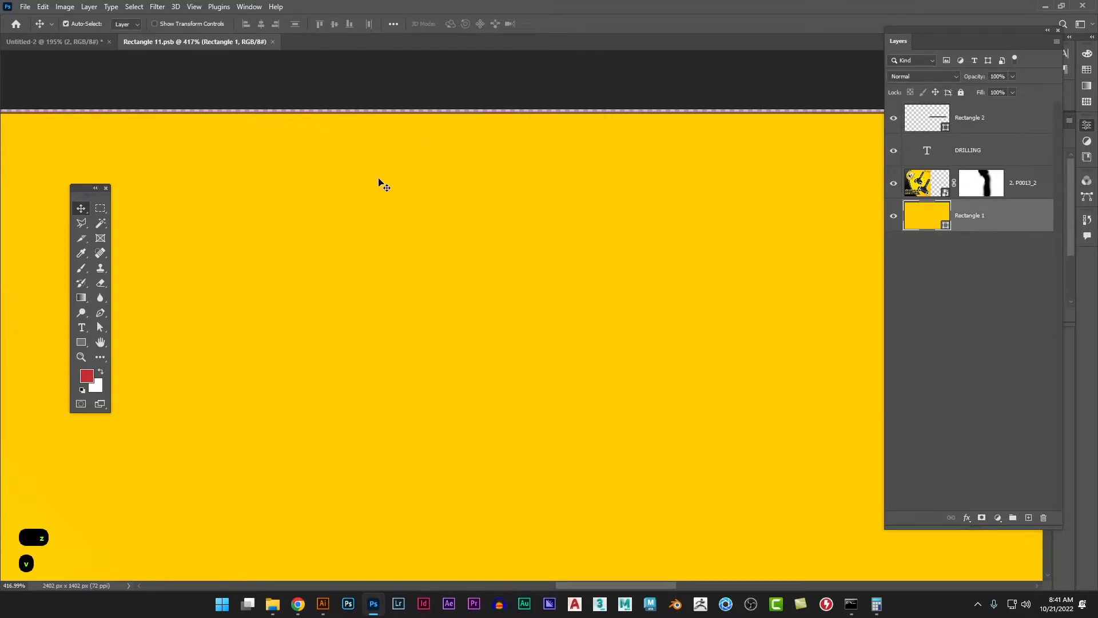
{"action": "key", "text": "ctrl+t"}
{"action": "left_click_drag", "start_coordinate": [319, 138], "coordinate": [318, 123]}
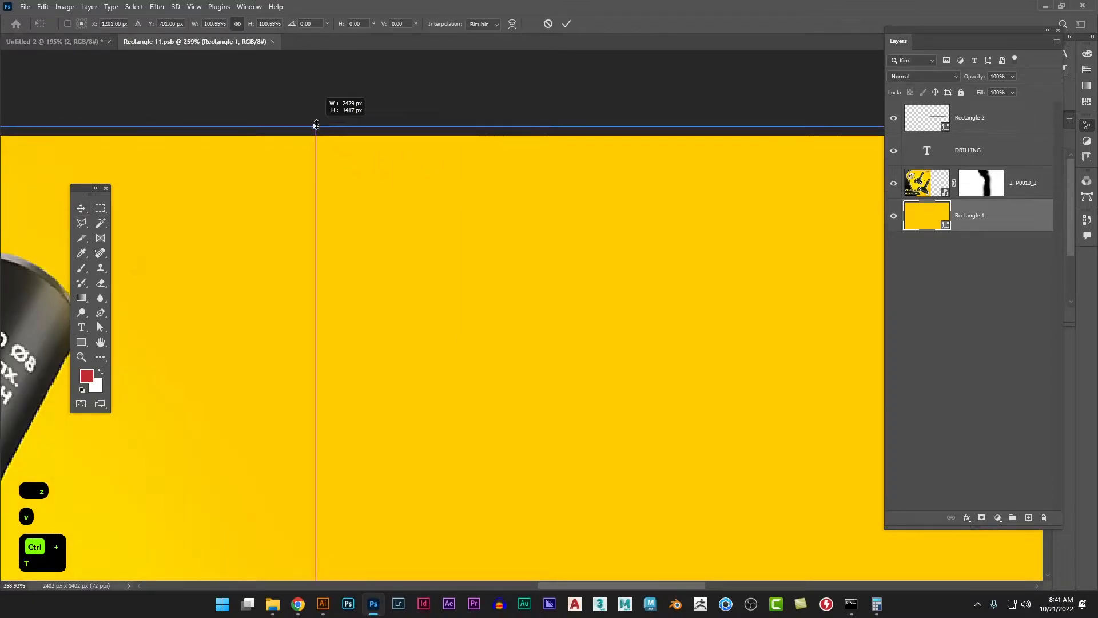
{"action": "key", "text": "ctrl+s"}
{"action": "key", "text": "ctrl+w"}
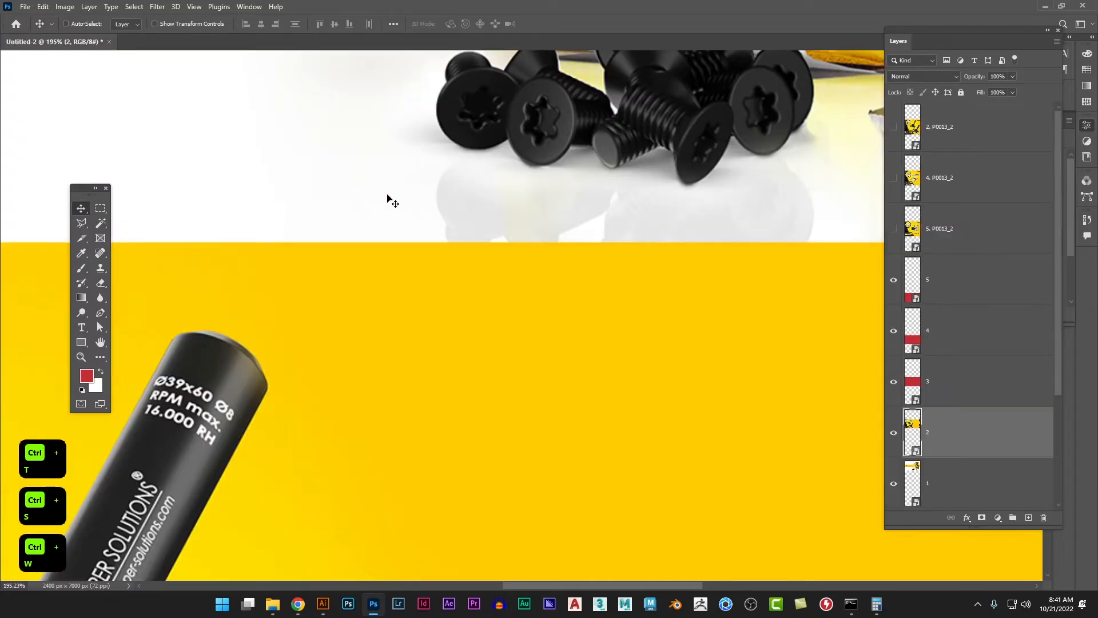
Draw a thin rectangle along the seam between the top two banners
{"action": "key", "text": "z"}
{"action": "left_click", "coordinate": [559, 241]}
{"action": "left_click", "coordinate": [558, 241], "text": "alt"}
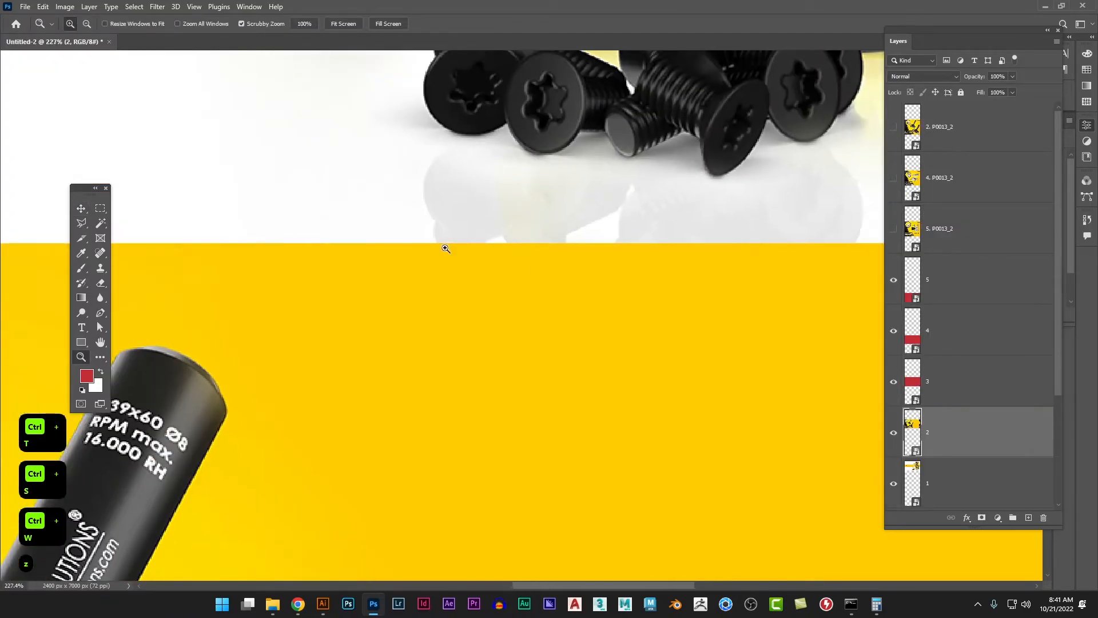
{"action": "left_click_drag", "start_coordinate": [548, 252], "coordinate": [484, 255]}
{"action": "left_click_drag", "start_coordinate": [554, 271], "coordinate": [520, 269]}
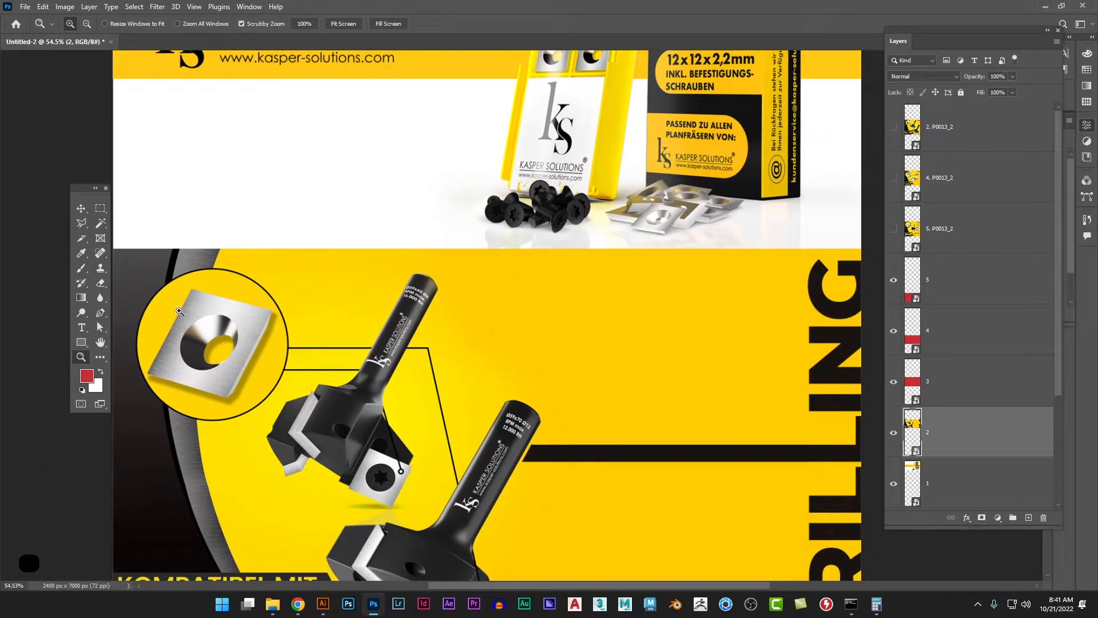
{"action": "left_click", "coordinate": [82, 342]}
{"action": "left_click_drag", "start_coordinate": [241, 244], "coordinate": [784, 252]}
Set the thin rectangle's stroke to none and its fill to black
{"action": "key", "text": "v"}
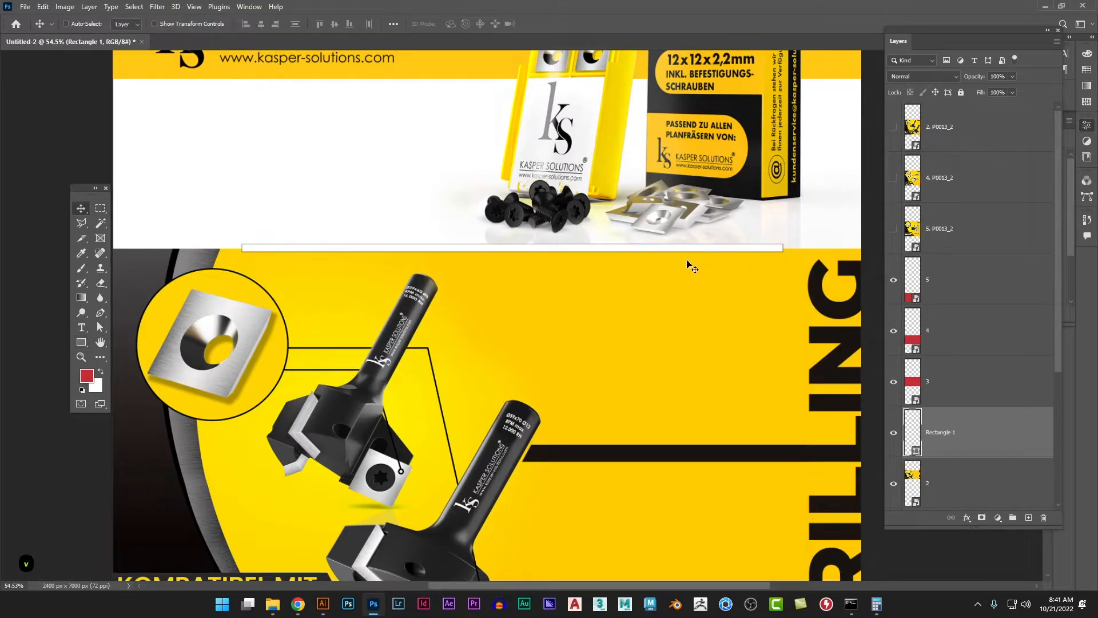
{"action": "left_click", "coordinate": [86, 342]}
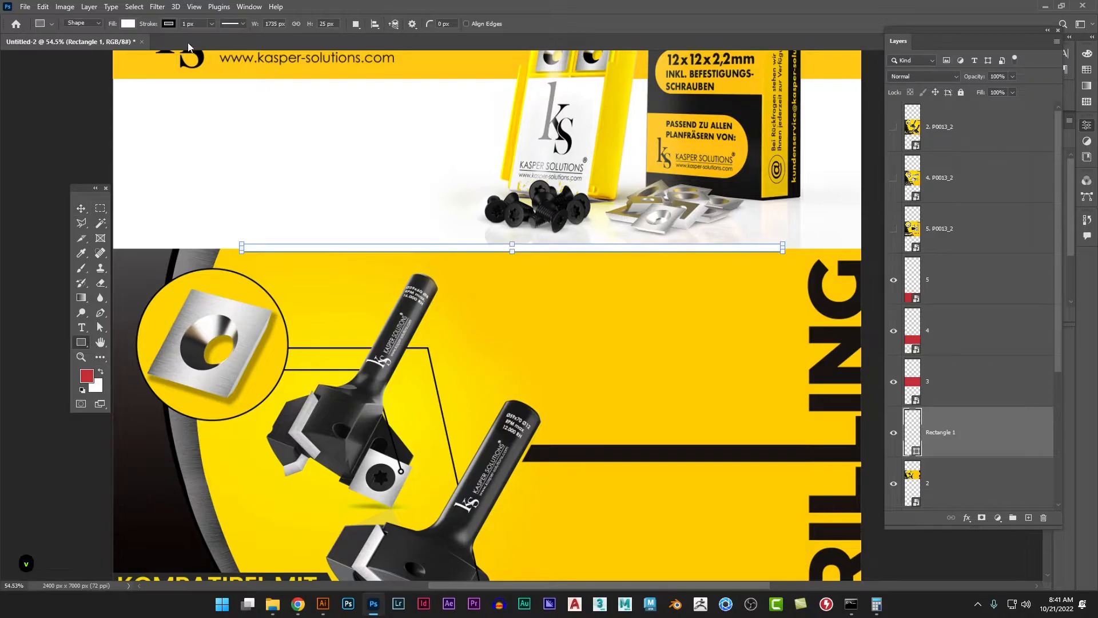
{"action": "left_click", "coordinate": [168, 24]}
{"action": "left_click", "coordinate": [103, 49]}
{"action": "left_click", "coordinate": [344, 7]}
{"action": "left_click", "coordinate": [128, 24]}
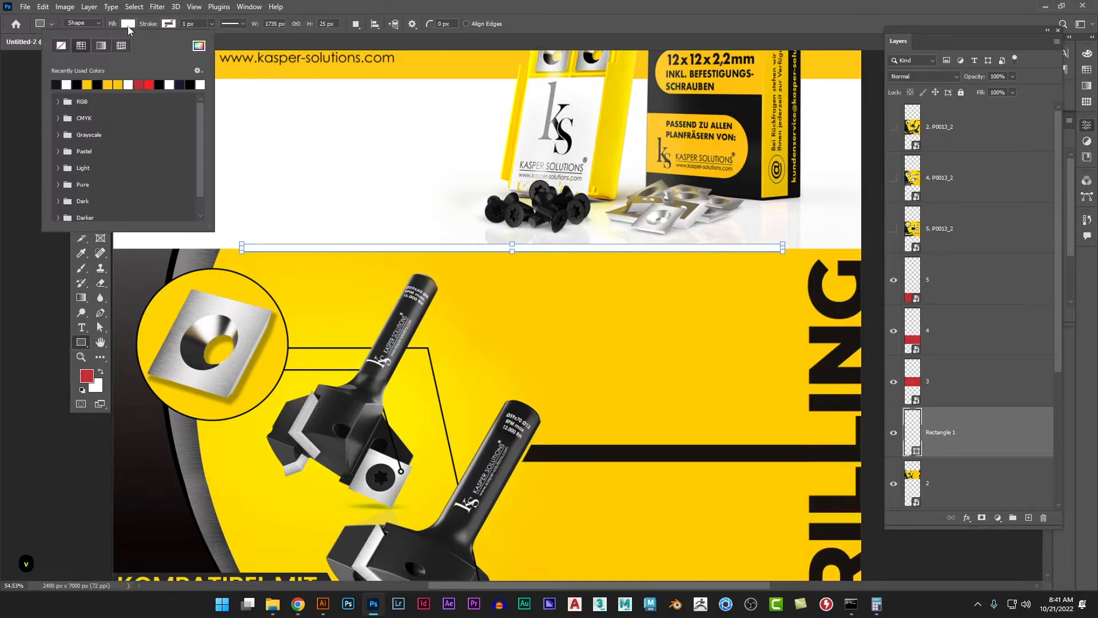
{"action": "left_click", "coordinate": [176, 86]}
{"action": "left_click", "coordinate": [523, 5]}
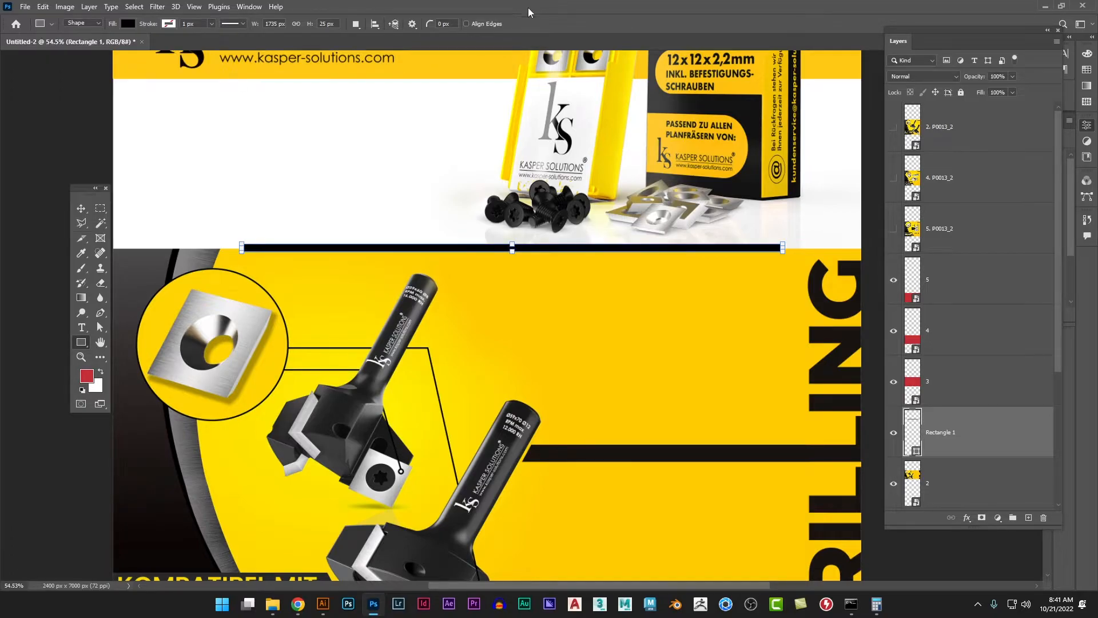
Move the black bar along the seam and centre it horizontally against the Background
{"action": "key", "text": "v"}
{"action": "left_click_drag", "start_coordinate": [589, 294], "coordinate": [468, 283]}
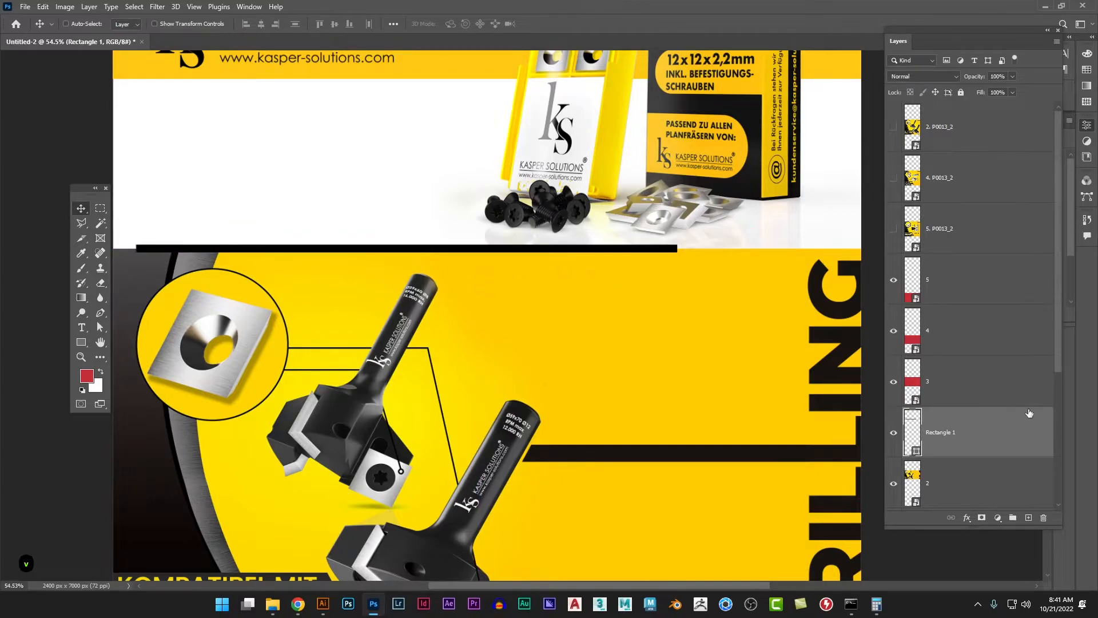
{"action": "scroll", "coordinate": [986, 463], "scroll_direction": "down", "scroll_amount": 4}
{"action": "left_click", "coordinate": [987, 483], "text": "ctrl"}
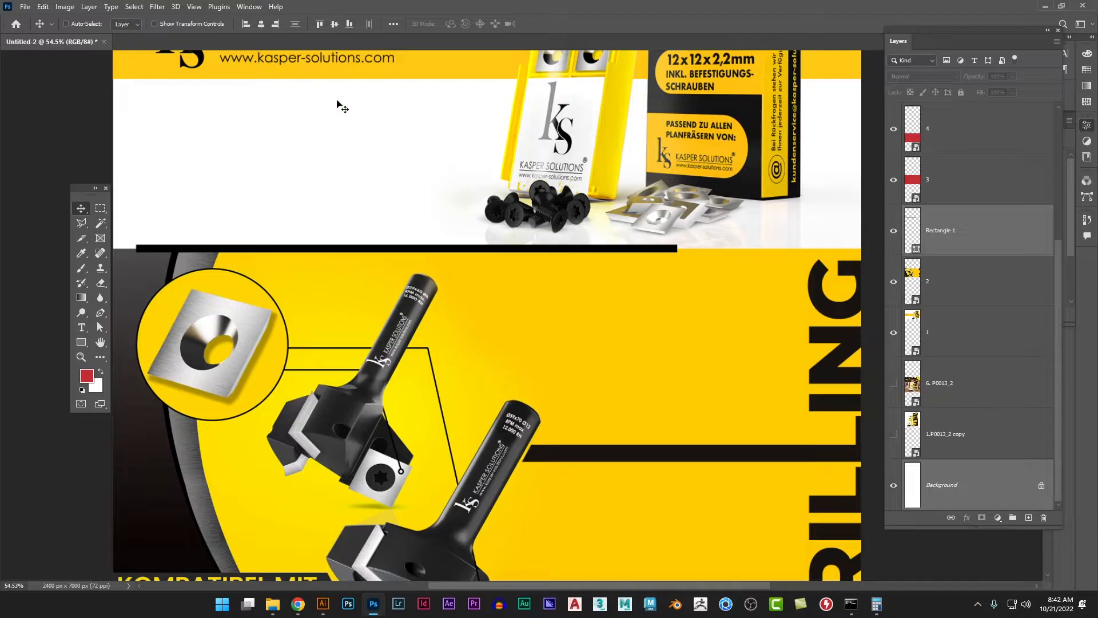
{"action": "left_click", "coordinate": [261, 24]}
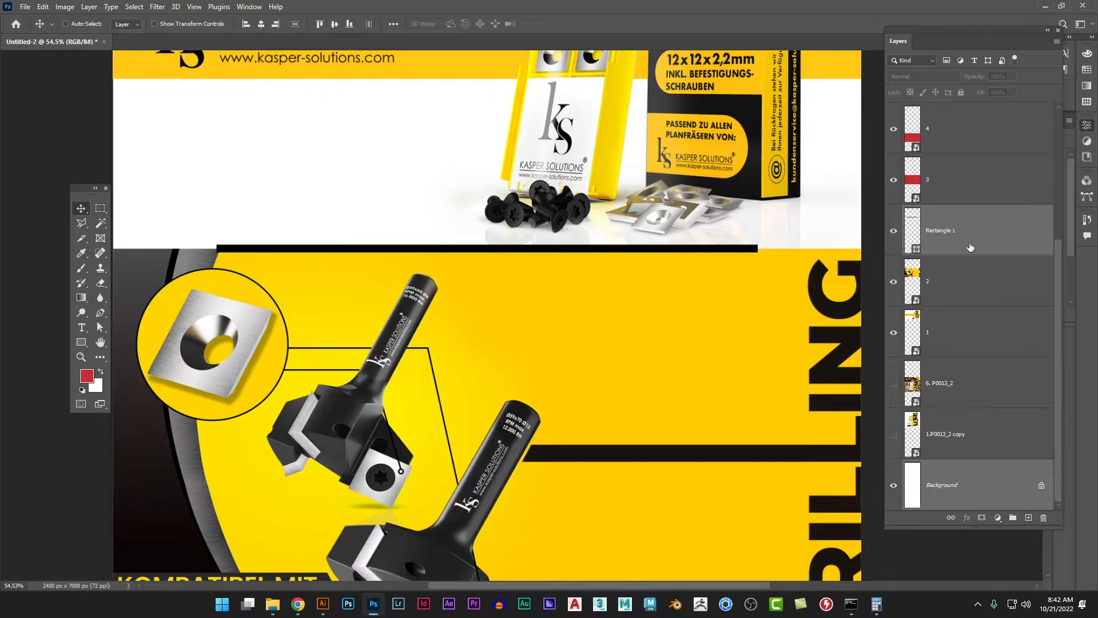
{"action": "left_click", "coordinate": [992, 245]}
Add a layer mask to Rectangle 1 and fade its right end with a large soft black brush
{"action": "left_click", "coordinate": [982, 519]}
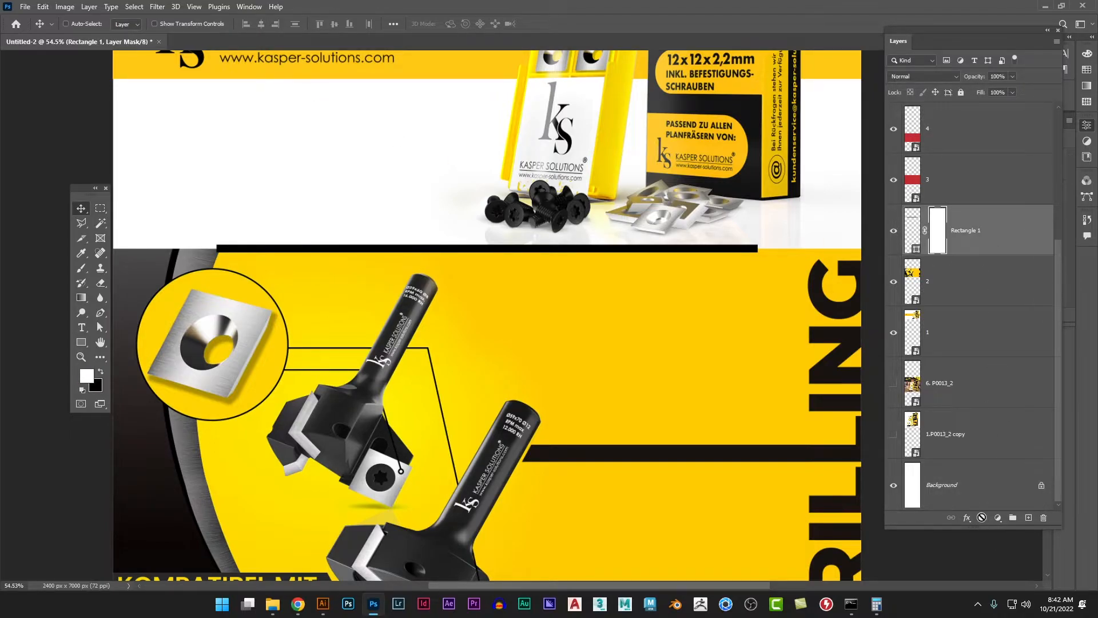
{"action": "key", "text": "b"}
{"action": "right_click", "coordinate": [591, 325], "text": "alt"}
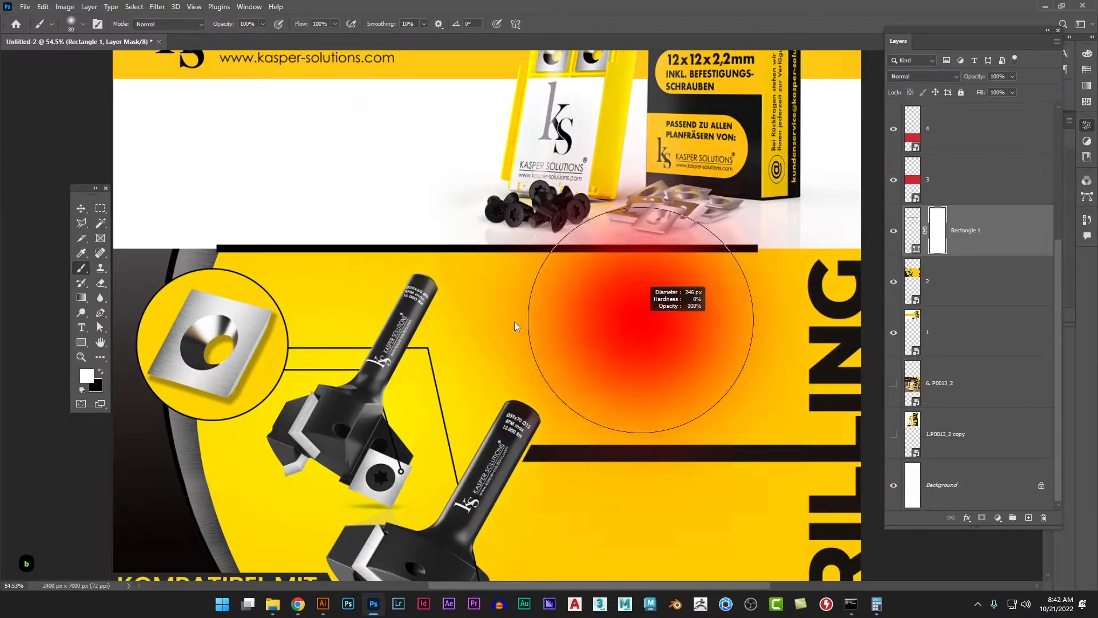
{"action": "key", "text": "Caps_Lock"}
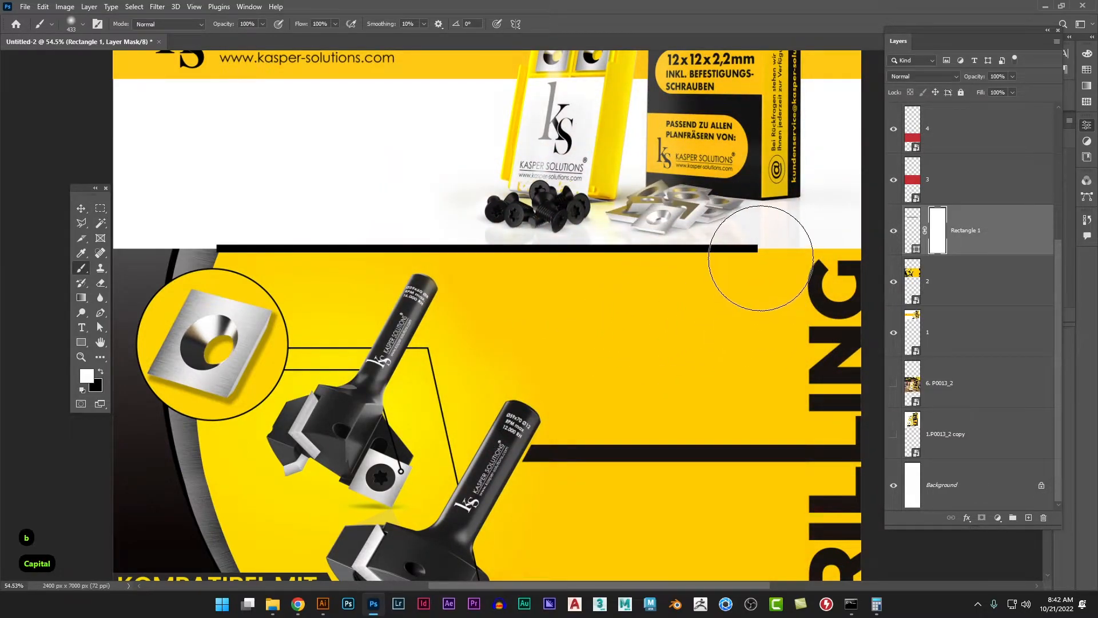
{"action": "key", "text": "x"}
{"action": "left_click", "coordinate": [763, 248]}
{"action": "left_click", "coordinate": [764, 248]}
{"action": "left_click", "coordinate": [764, 248]}
{"action": "left_click", "coordinate": [764, 247]}
{"action": "left_click", "coordinate": [764, 247]}
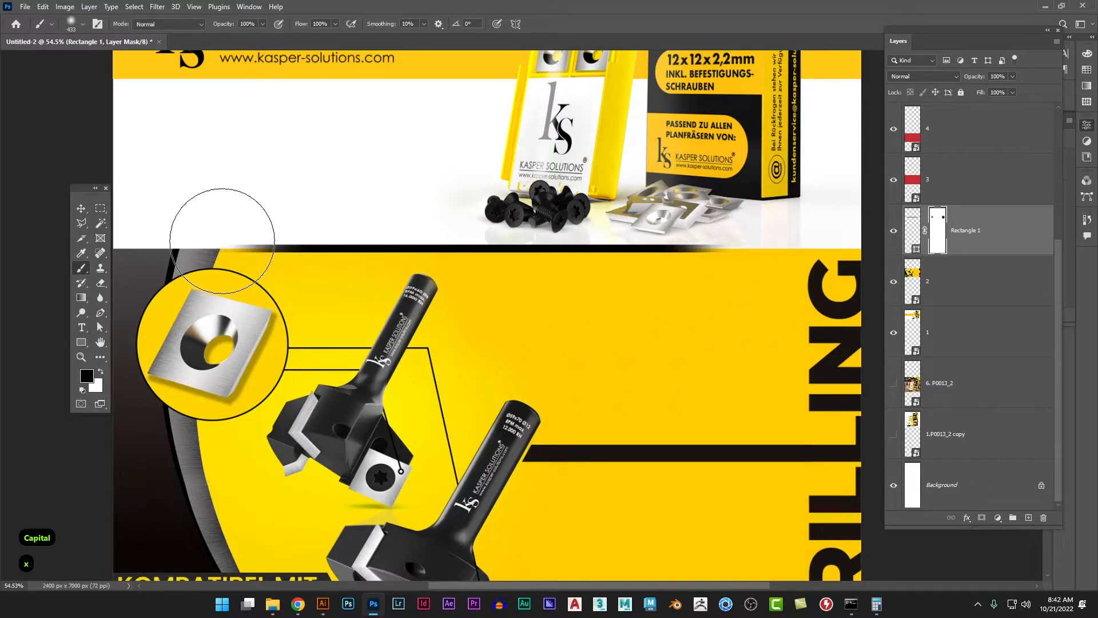
Reduce the black bar's height in two free-transform passes
{"action": "key", "text": "v"}
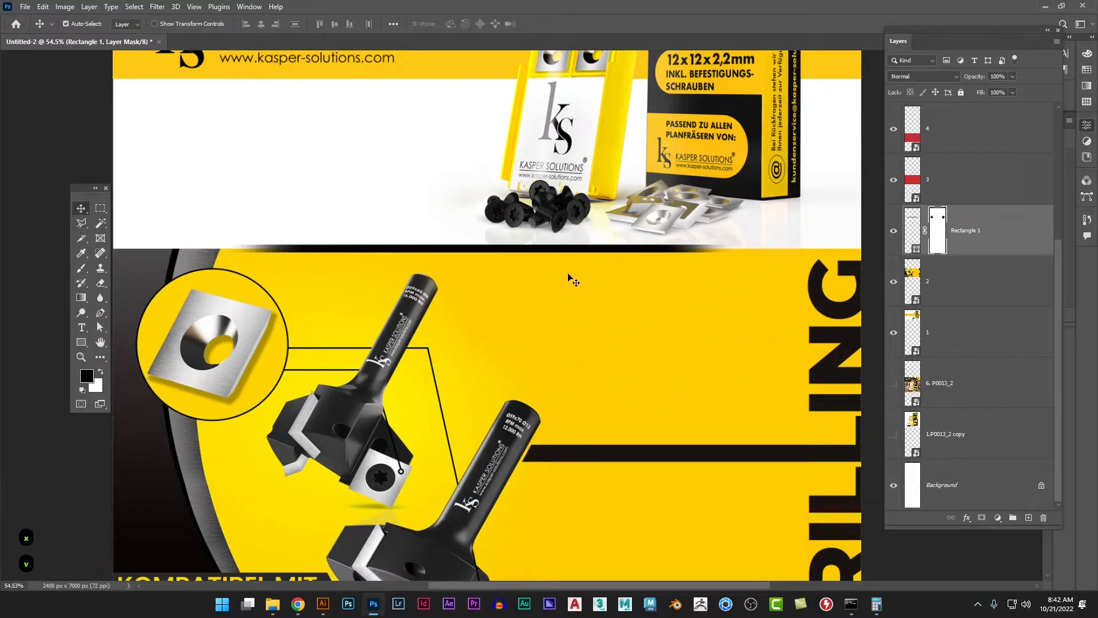
{"action": "key", "text": "ctrl+t"}
{"action": "scroll", "coordinate": [491, 264], "scroll_direction": "up", "scroll_amount": 3}
{"action": "scroll", "coordinate": [491, 265], "scroll_direction": "up", "scroll_amount": 2}
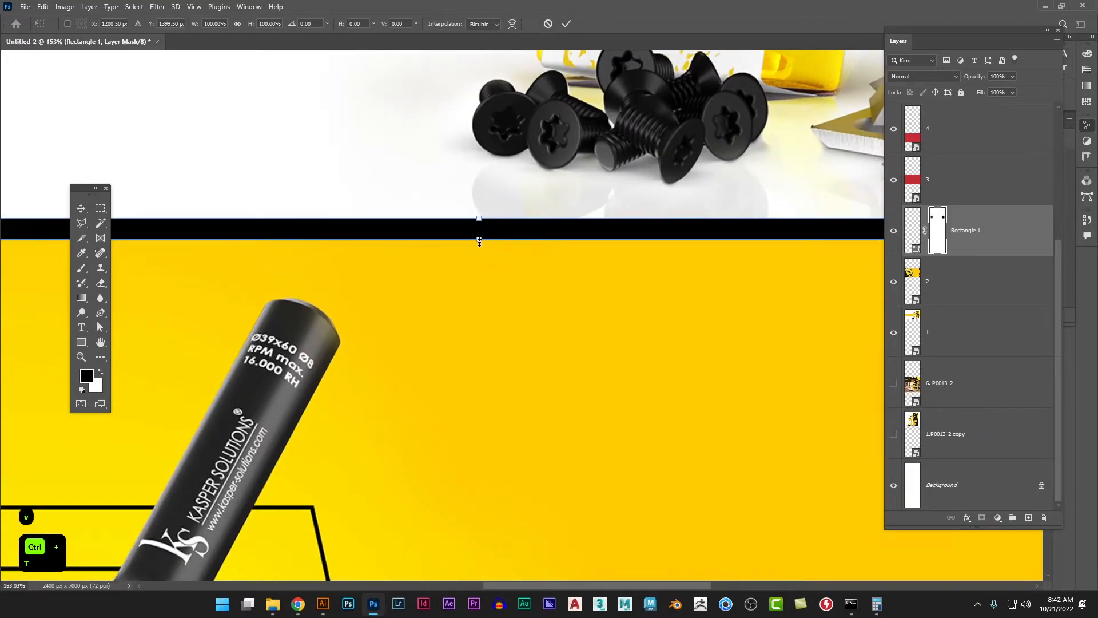
{"action": "left_click_drag", "start_coordinate": [479, 242], "coordinate": [480, 231]}
{"action": "scroll", "coordinate": [537, 239], "scroll_direction": "down", "scroll_amount": 5}
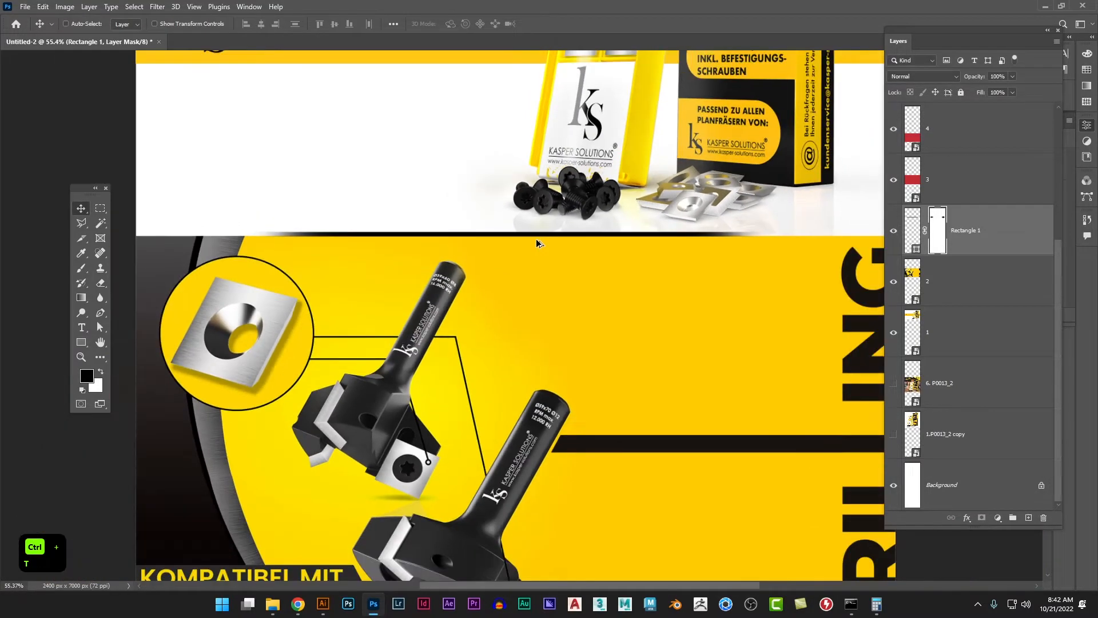
{"action": "scroll", "coordinate": [535, 235], "scroll_direction": "up", "scroll_amount": 4}
{"action": "scroll", "coordinate": [536, 239], "scroll_direction": "up", "scroll_amount": 5}
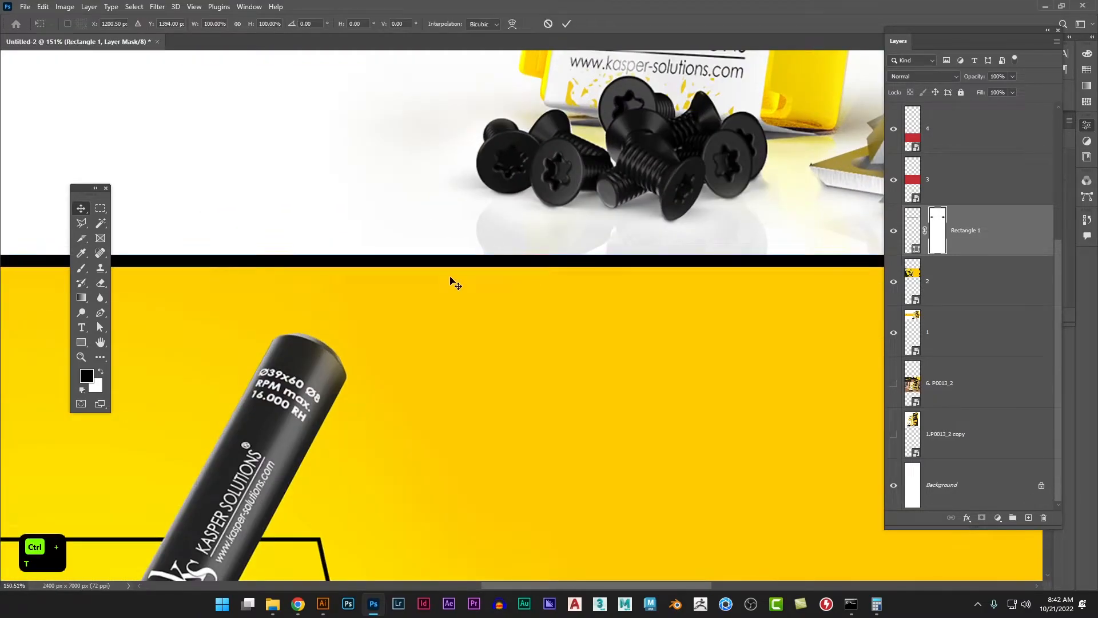
{"action": "key", "text": "ctrl+t"}
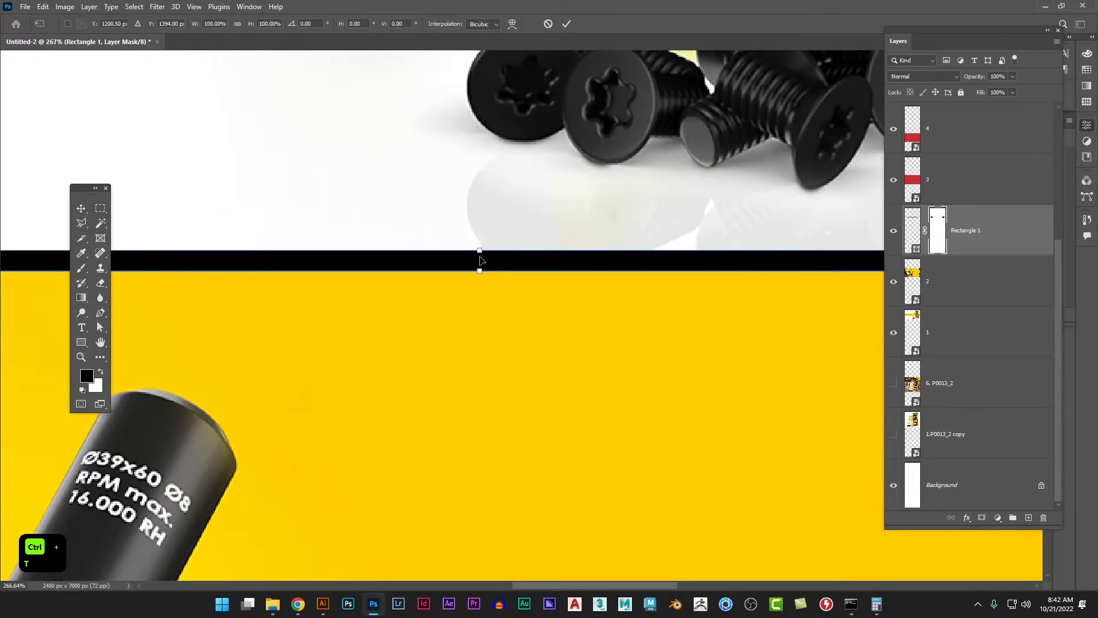
{"action": "left_click_drag", "start_coordinate": [480, 249], "coordinate": [480, 263]}
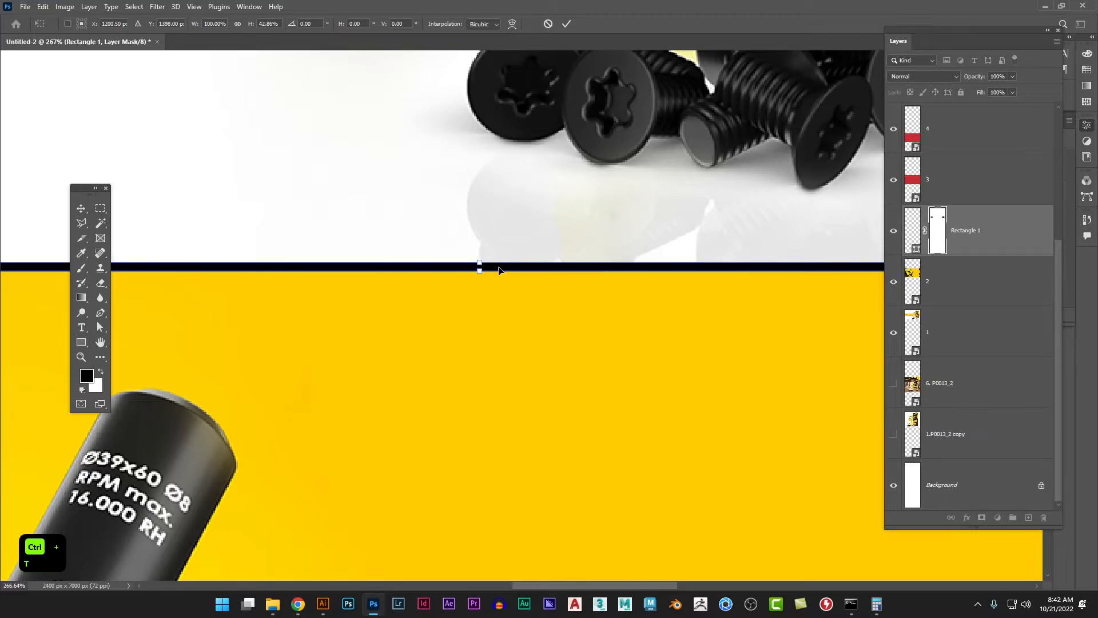
Shrink the mask brush and zoom out to view the whole poster
{"action": "key", "text": "z"}
{"action": "left_click_drag", "start_coordinate": [572, 275], "coordinate": [833, 258]}
{"action": "key", "text": "v"}
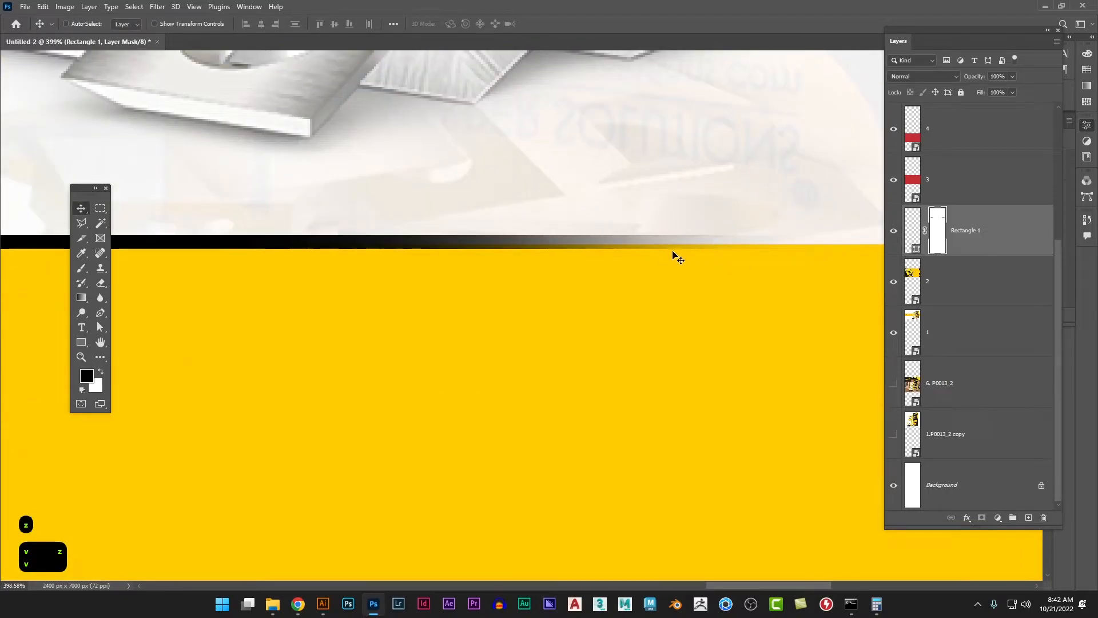
{"action": "key", "text": "b"}
{"action": "left_click_drag", "start_coordinate": [659, 229], "coordinate": [343, 244]}
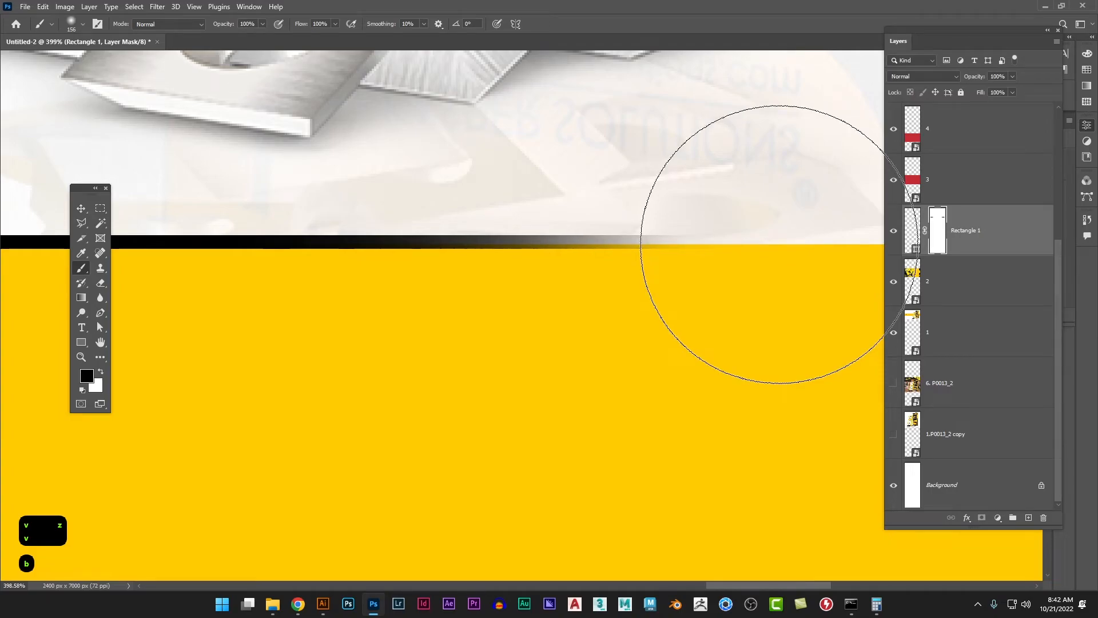
{"action": "mouse_move", "coordinate": [711, 238]}
{"action": "left_mouse_down"}
{"action": "mouse_move", "coordinate": [635, 244]}
{"action": "mouse_move", "coordinate": [649, 291]}
{"action": "mouse_move", "coordinate": [611, 306]}
{"action": "mouse_move", "coordinate": [621, 221]}
{"action": "left_mouse_up"}
{"action": "key", "text": "v"}
{"action": "key", "text": "z"}
{"action": "key", "text": "v"}
{"action": "scroll", "coordinate": [670, 263], "scroll_direction": "down", "scroll_amount": 5}
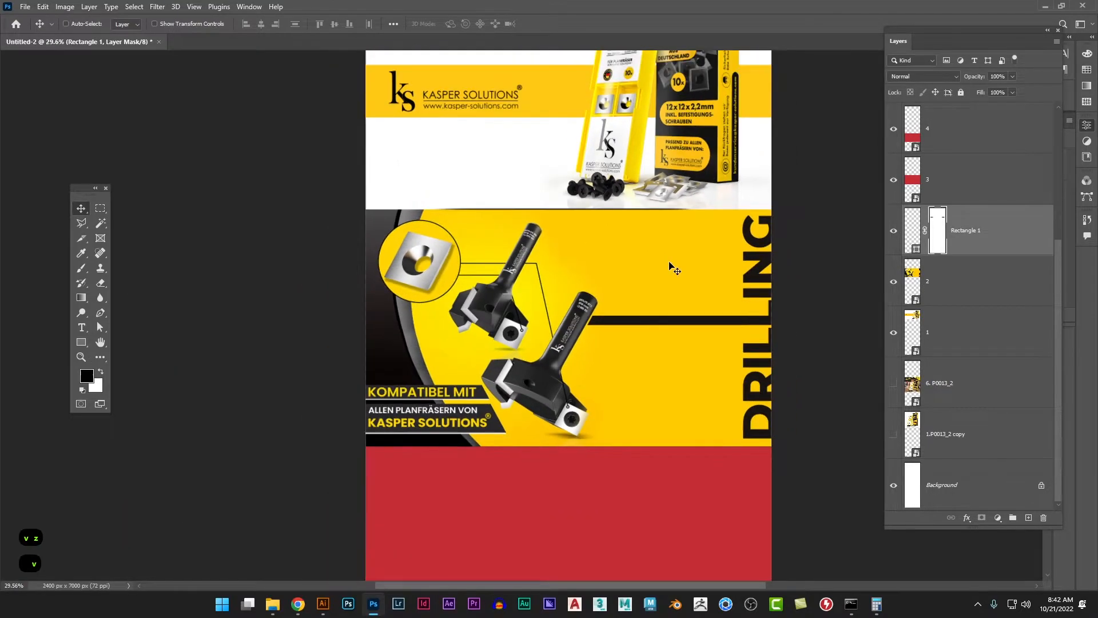
Open Rectangle 12.psb from layer 3 and drag the 4. P0013_2 image in from File Explorer
{"action": "double_click", "coordinate": [913, 181]}
{"action": "key", "text": "alt+Tab"}
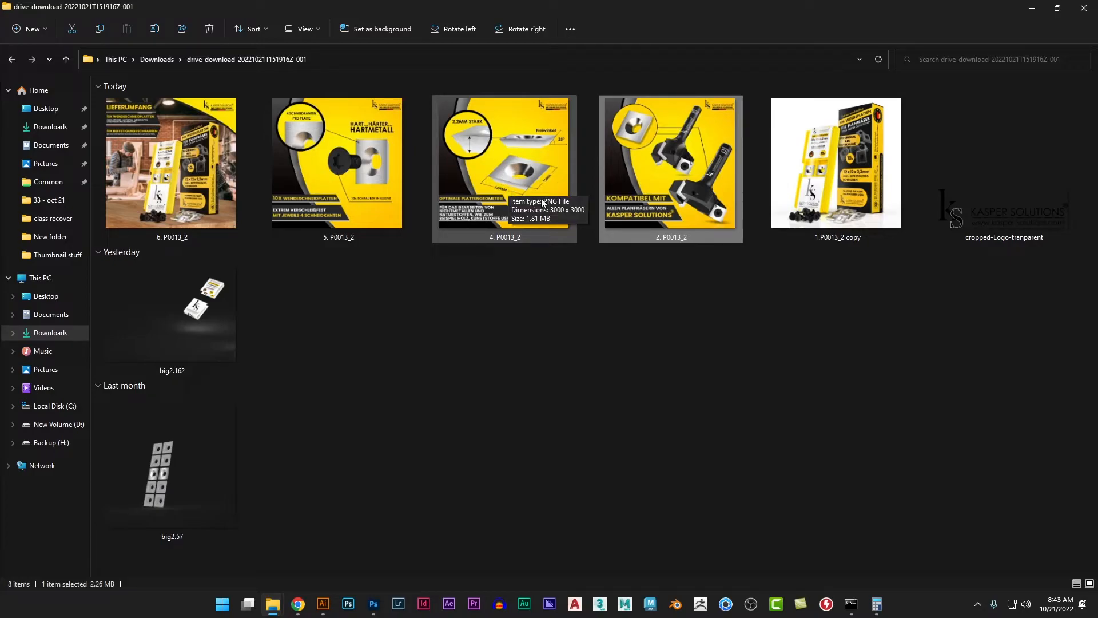
{"action": "left_click", "coordinate": [503, 163]}
{"action": "left_click_drag", "start_coordinate": [516, 162], "coordinate": [552, 334]}
{"action": "key", "text": "alt+Tab"}
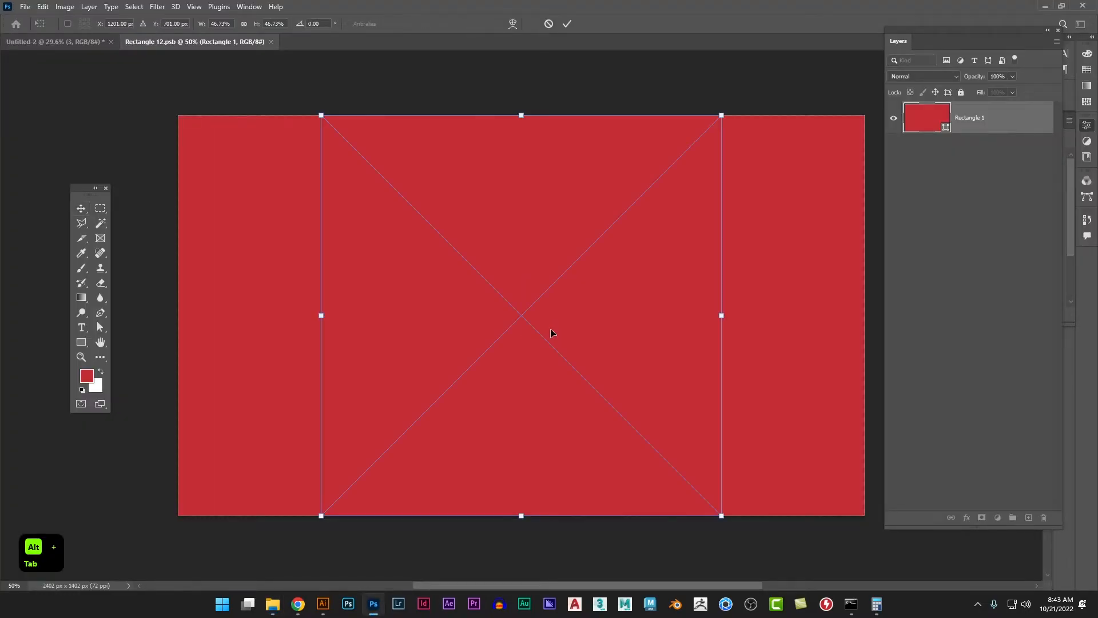
Place the 4. P0013_2 image on the left half of the banner and commit it
{"action": "left_click_drag", "start_coordinate": [607, 377], "coordinate": [475, 387]}
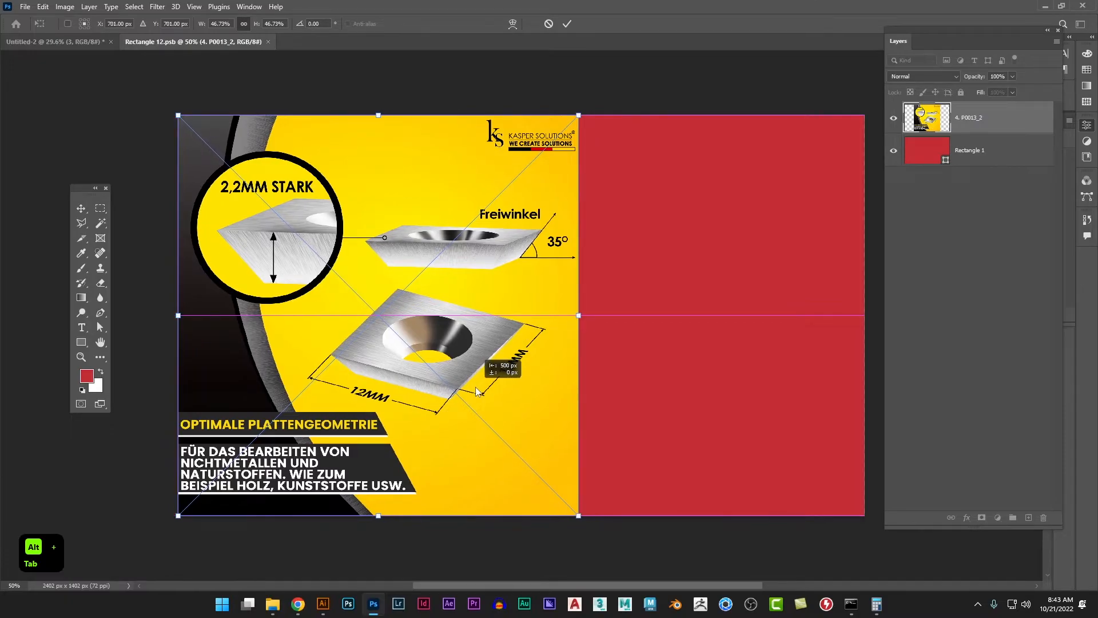
{"action": "left_click_drag", "start_coordinate": [475, 387], "coordinate": [764, 395]}
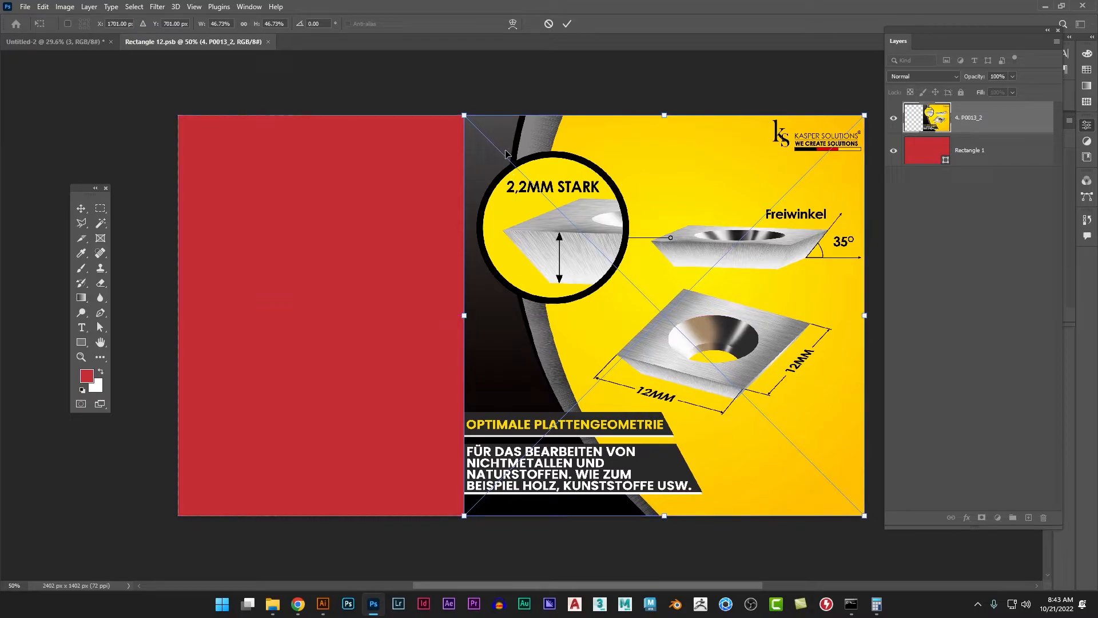
{"action": "left_click_drag", "start_coordinate": [596, 187], "coordinate": [308, 199]}
{"action": "key", "text": "Return"}
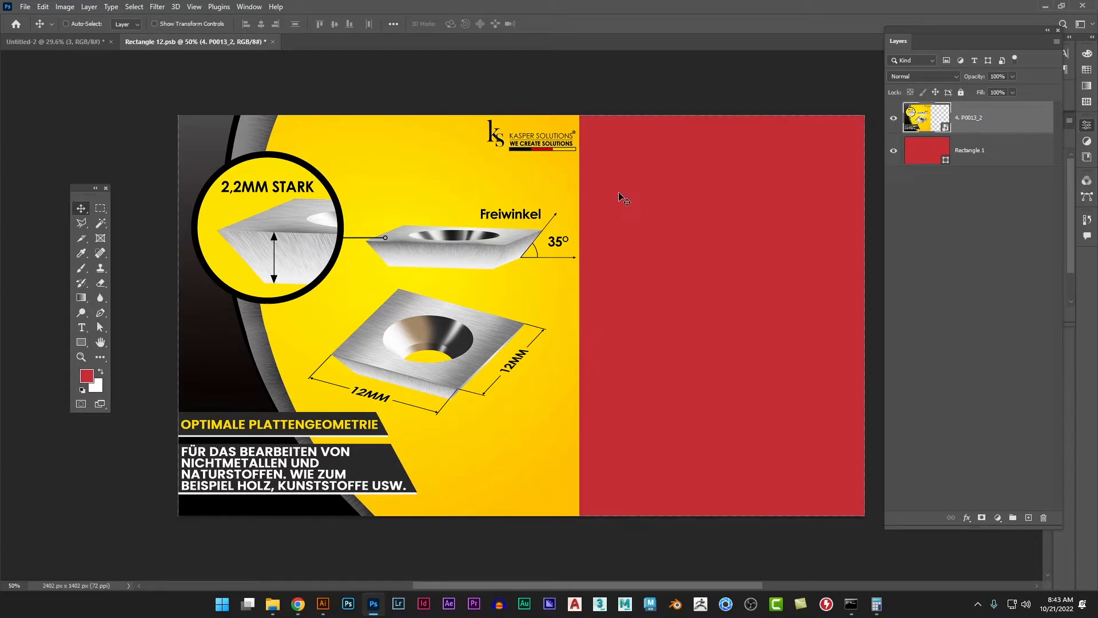
Recolour Rectangle 1 with yellow sampled from the image
{"action": "double_click", "coordinate": [936, 151]}
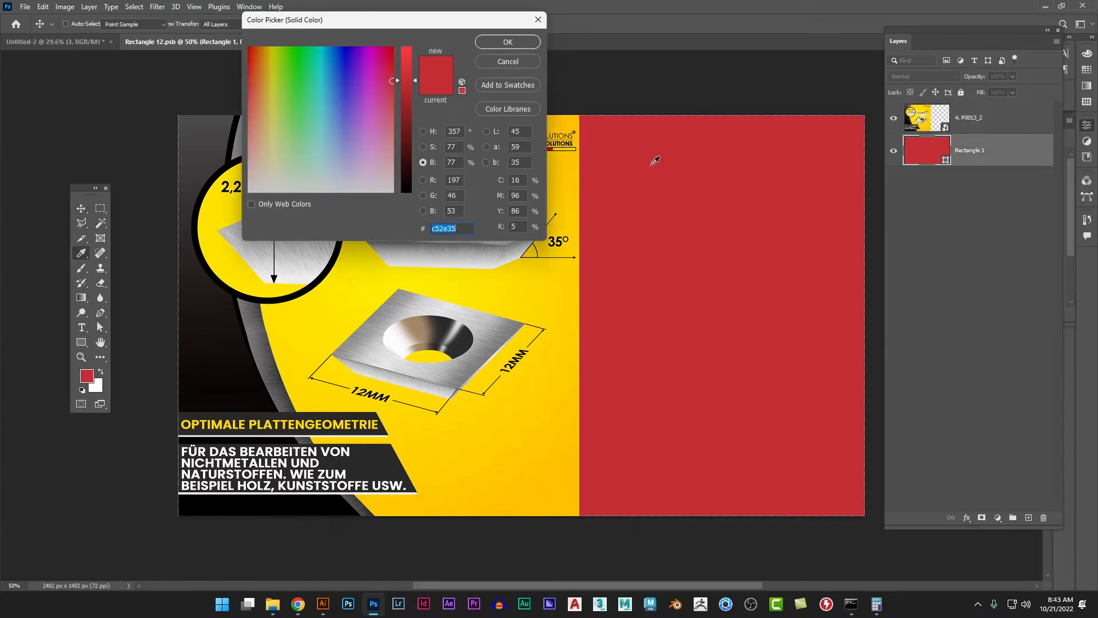
{"action": "left_click", "coordinate": [549, 280]}
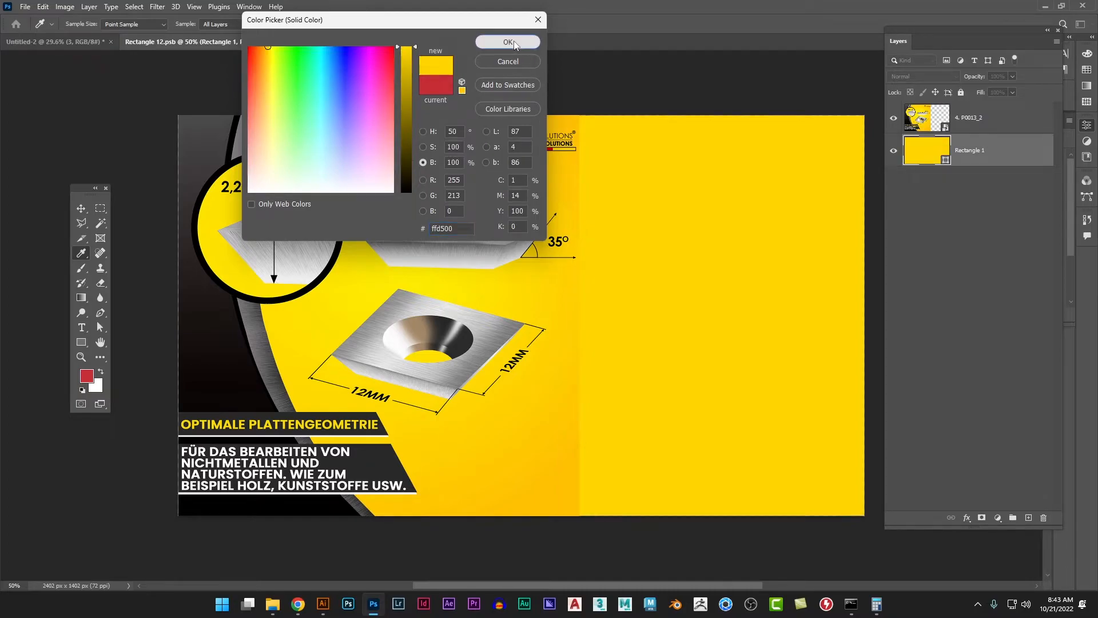
{"action": "left_click", "coordinate": [508, 42]}
Mask the image to hide the logo and blend its hard edge, then save
{"action": "left_click", "coordinate": [985, 125]}
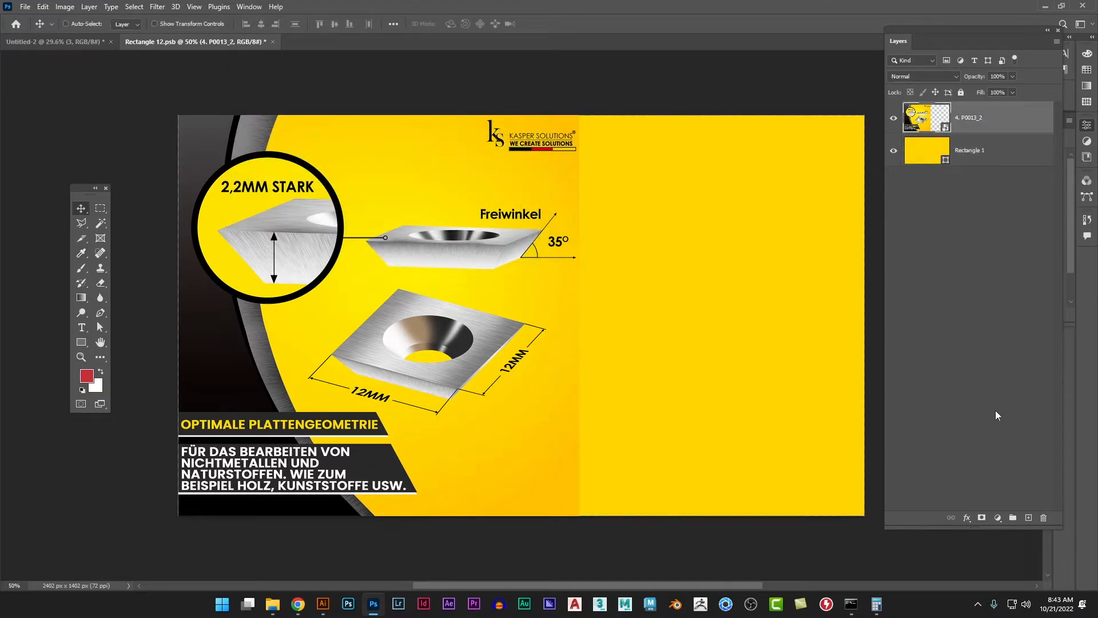
{"action": "left_click", "coordinate": [982, 519]}
{"action": "key", "text": "b"}
{"action": "mouse_move", "coordinate": [553, 159]}
{"action": "left_mouse_down"}
{"action": "mouse_move", "coordinate": [519, 124]}
{"action": "mouse_move", "coordinate": [589, 127]}
{"action": "mouse_move", "coordinate": [486, 120]}
{"action": "left_mouse_up"}
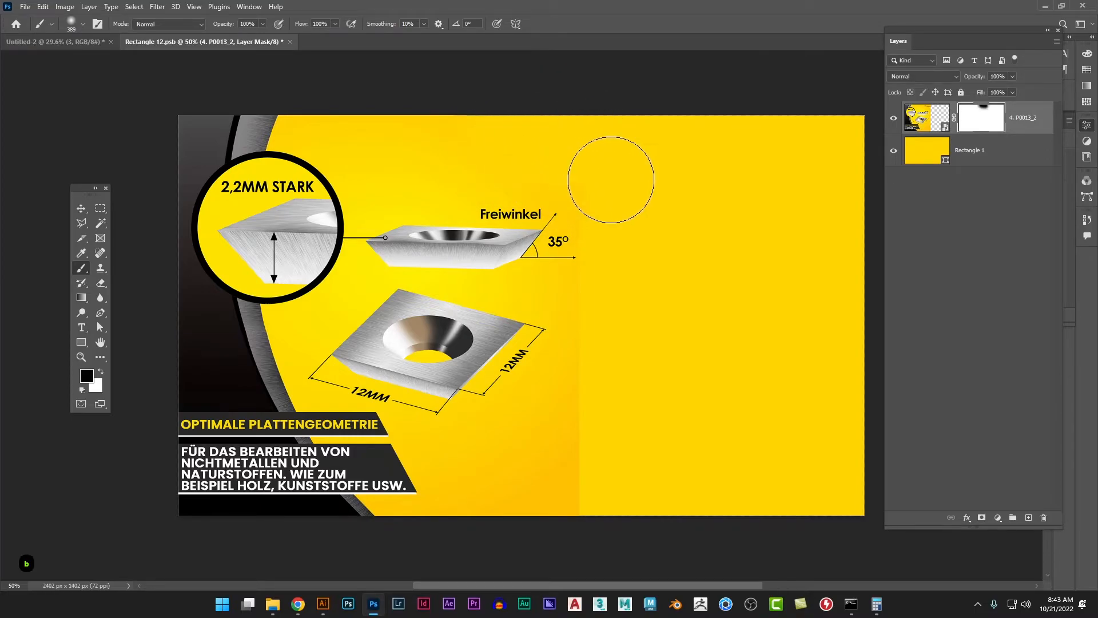
{"action": "left_click_drag", "start_coordinate": [588, 458], "coordinate": [560, 491]}
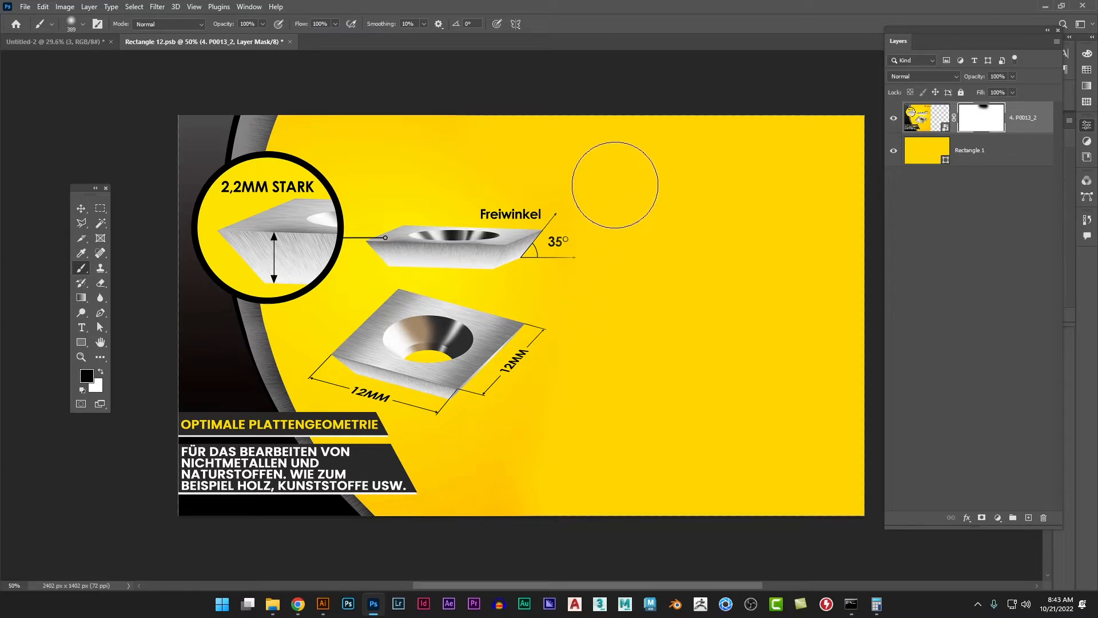
{"action": "key", "text": "v"}
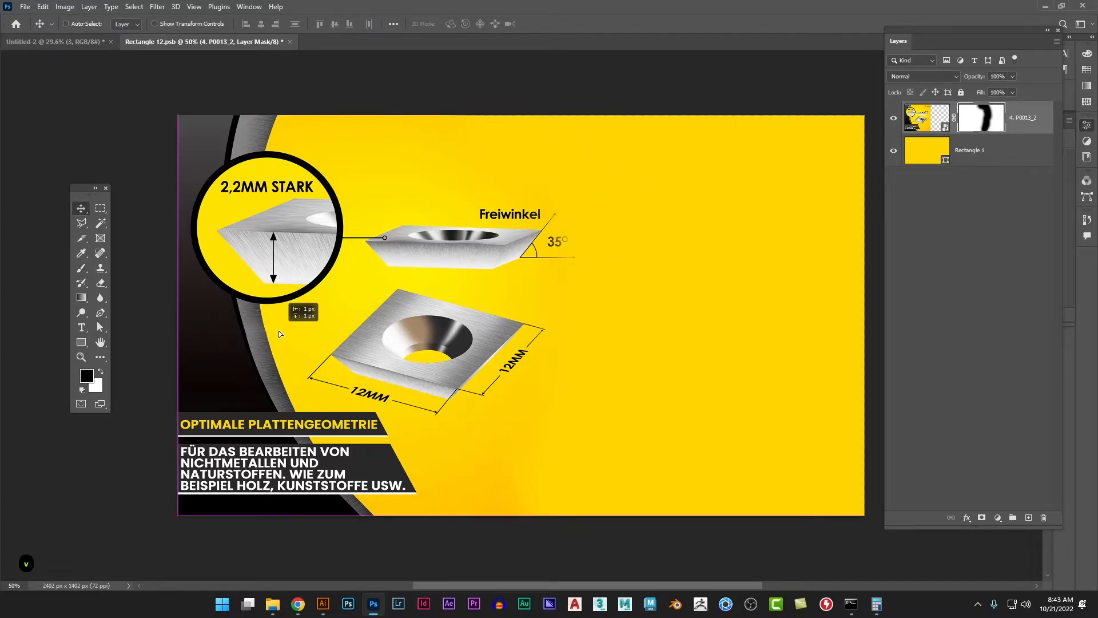
{"action": "key", "text": "ctrl+s"}
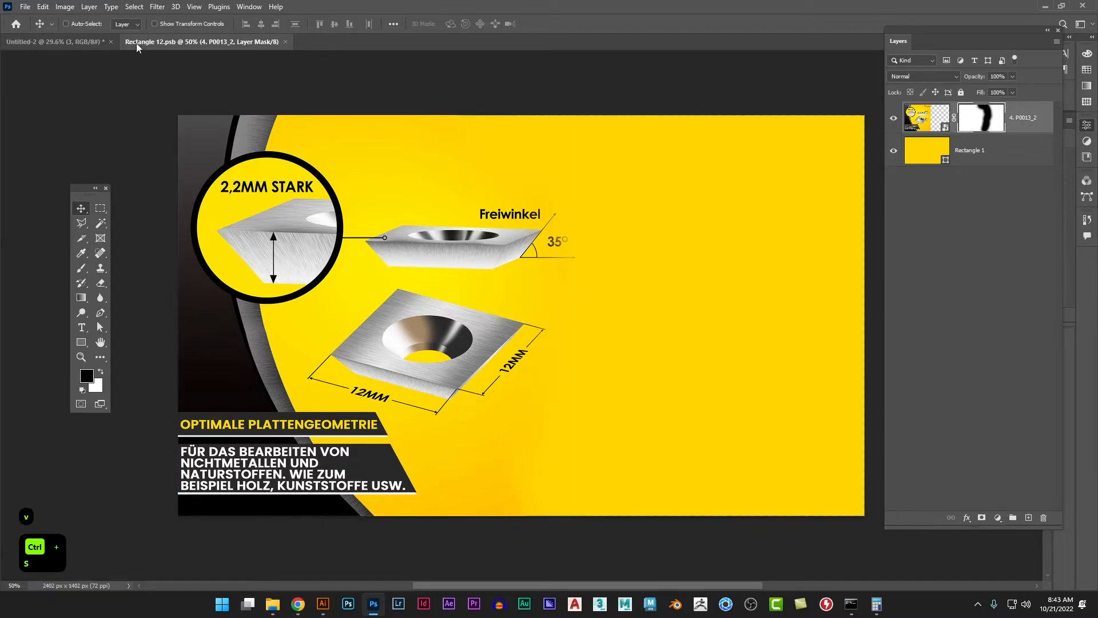
Switch to the tall Untitled-2 layout and pan down to the lower banners
{"action": "left_click", "coordinate": [77, 41]}
{"action": "scroll", "coordinate": [579, 368], "scroll_direction": "down", "scroll_amount": 2}
{"action": "left_click_drag", "start_coordinate": [608, 413], "coordinate": [598, 268]}
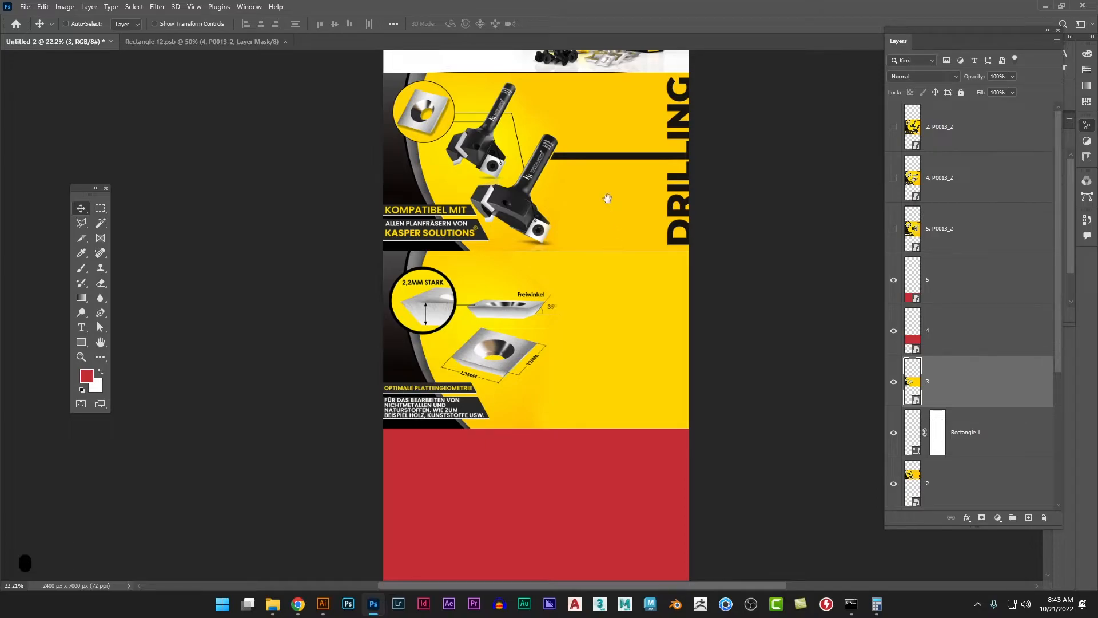
{"action": "scroll", "coordinate": [612, 217], "scroll_direction": "up", "scroll_amount": 1}
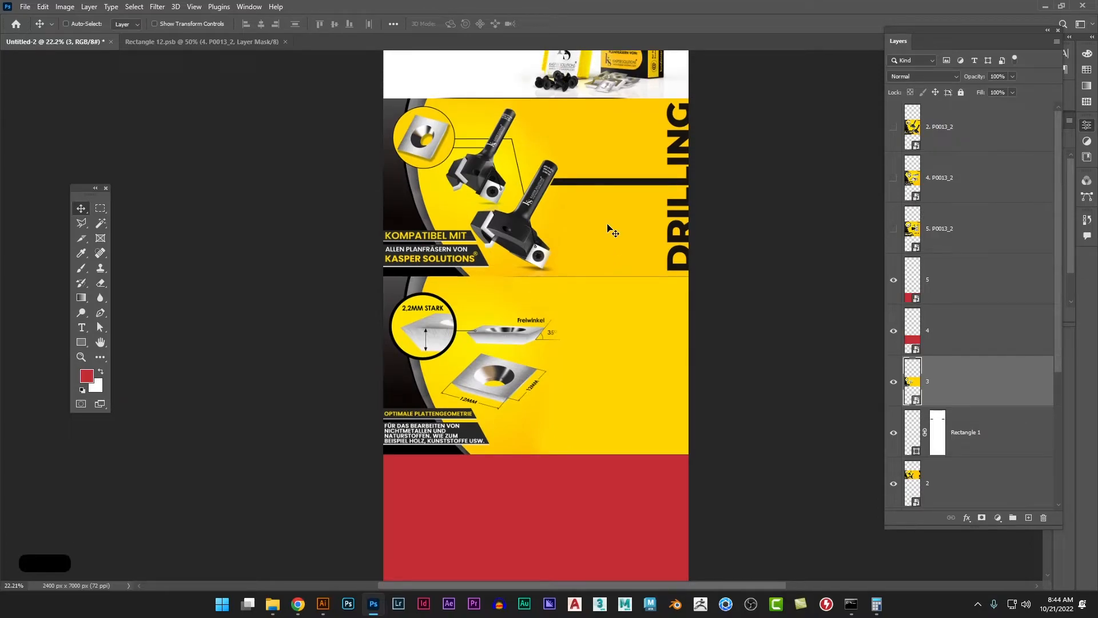
{"action": "left_click", "coordinate": [608, 225]}
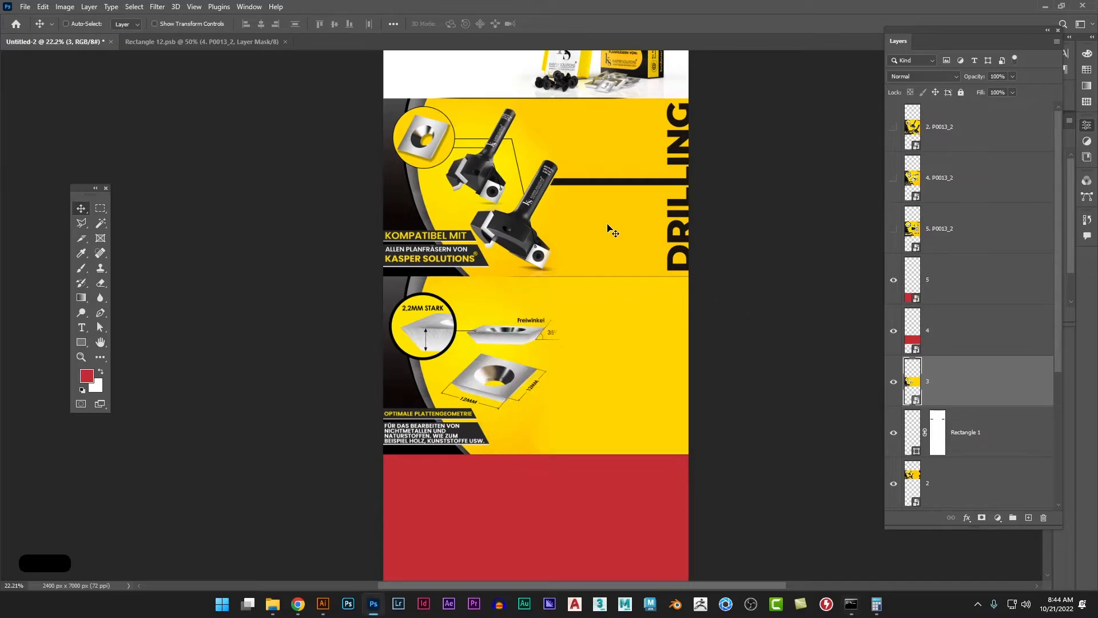
Delete the Rectangle 1 seam bar layer
{"action": "left_click", "coordinate": [560, 97], "text": "ctrl"}
{"action": "left_click", "coordinate": [560, 99], "text": "ctrl"}
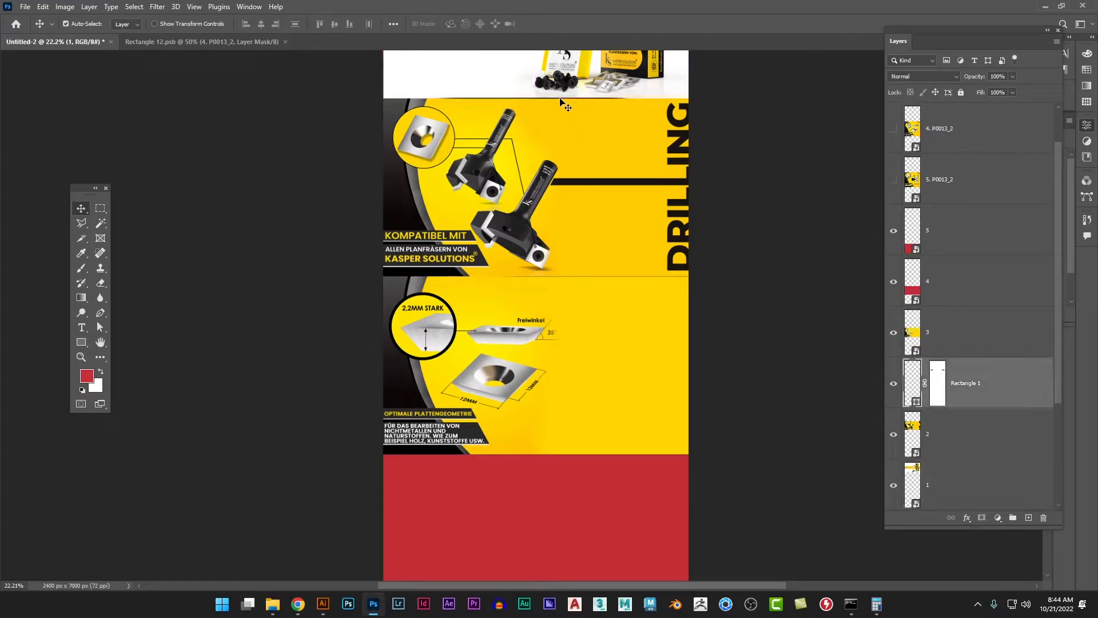
{"action": "key", "text": "Delete"}
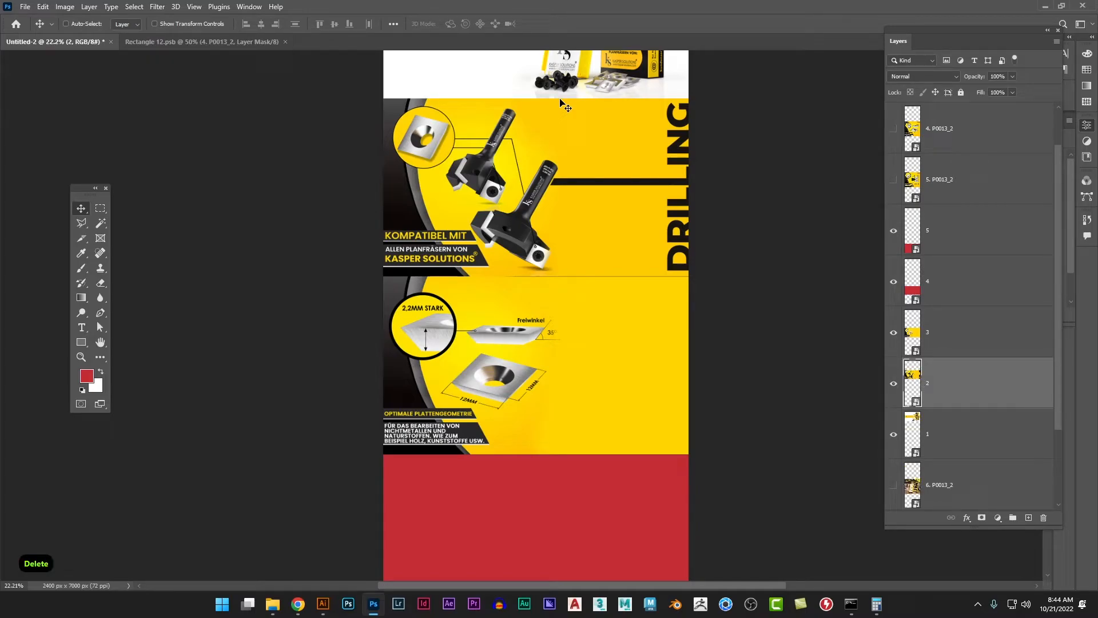
{"action": "scroll", "coordinate": [549, 289], "scroll_direction": "up", "scroll_amount": 3}
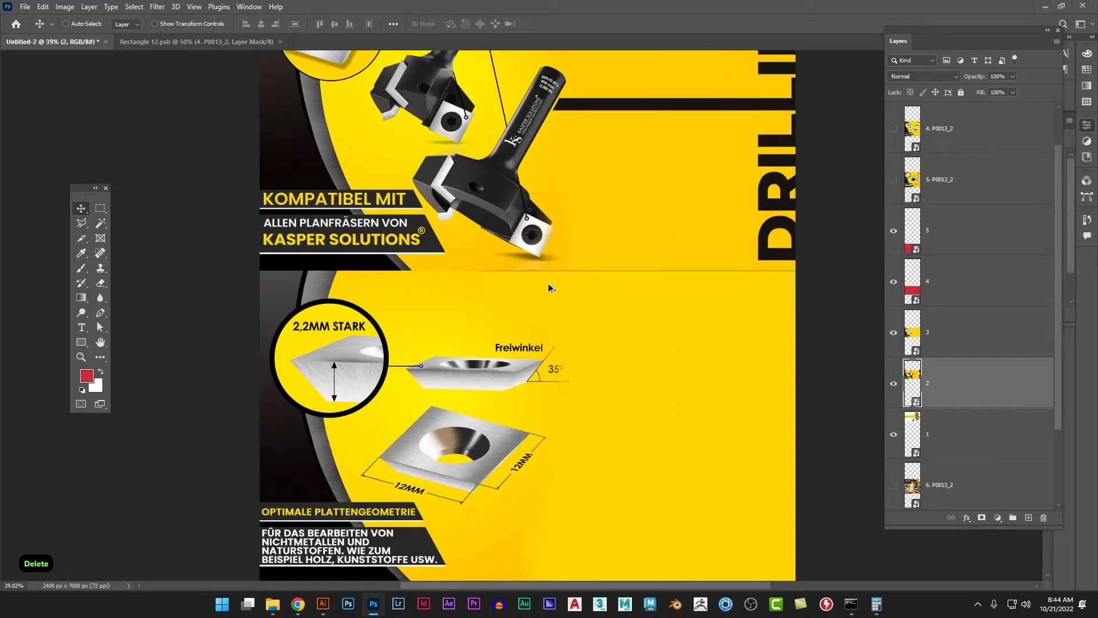
Push the 2,2MM STARK insert banner down and draw a full-width, strokeless rectangle across the gap
{"action": "left_click", "coordinate": [578, 304], "text": "ctrl"}
{"action": "left_click_drag", "start_coordinate": [577, 303], "coordinate": [577, 331]}
{"action": "left_click", "coordinate": [81, 342]}
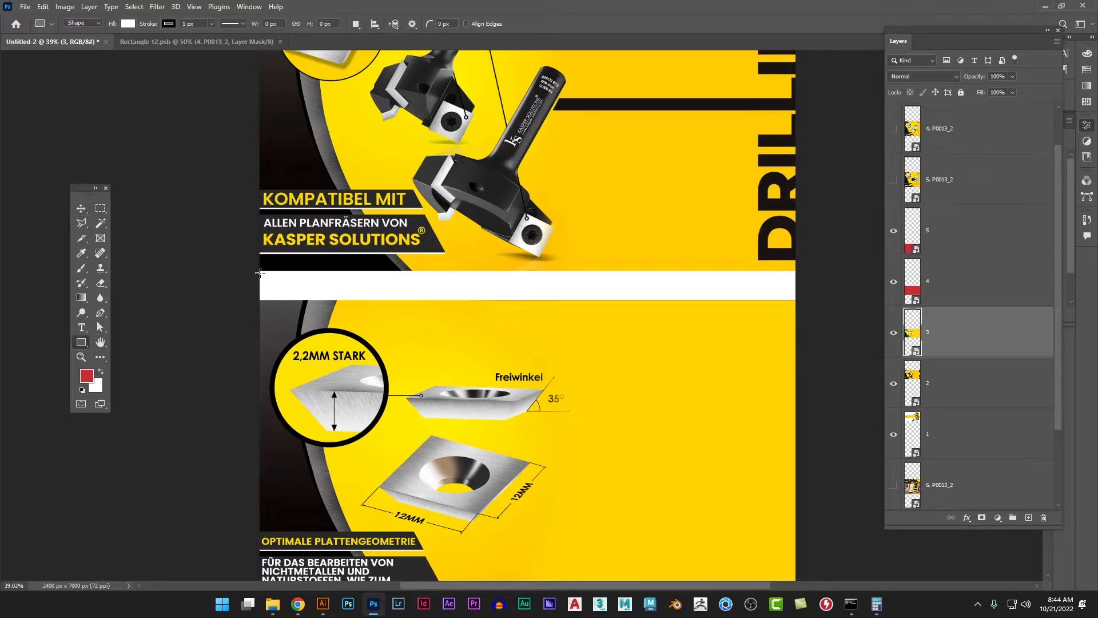
{"action": "left_click_drag", "start_coordinate": [247, 270], "coordinate": [833, 307]}
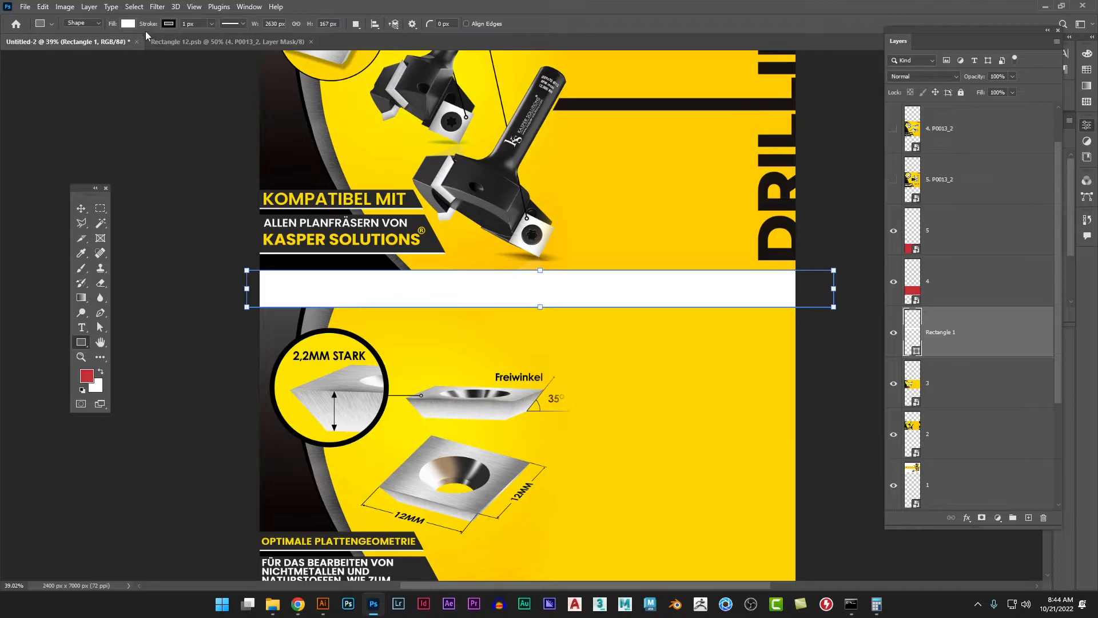
{"action": "left_click", "coordinate": [168, 24]}
{"action": "left_click", "coordinate": [101, 48]}
Nudge the rectangle into the gap and stack its layer just above Background
{"action": "key", "text": "v"}
{"action": "left_click_drag", "start_coordinate": [492, 289], "coordinate": [477, 281]}
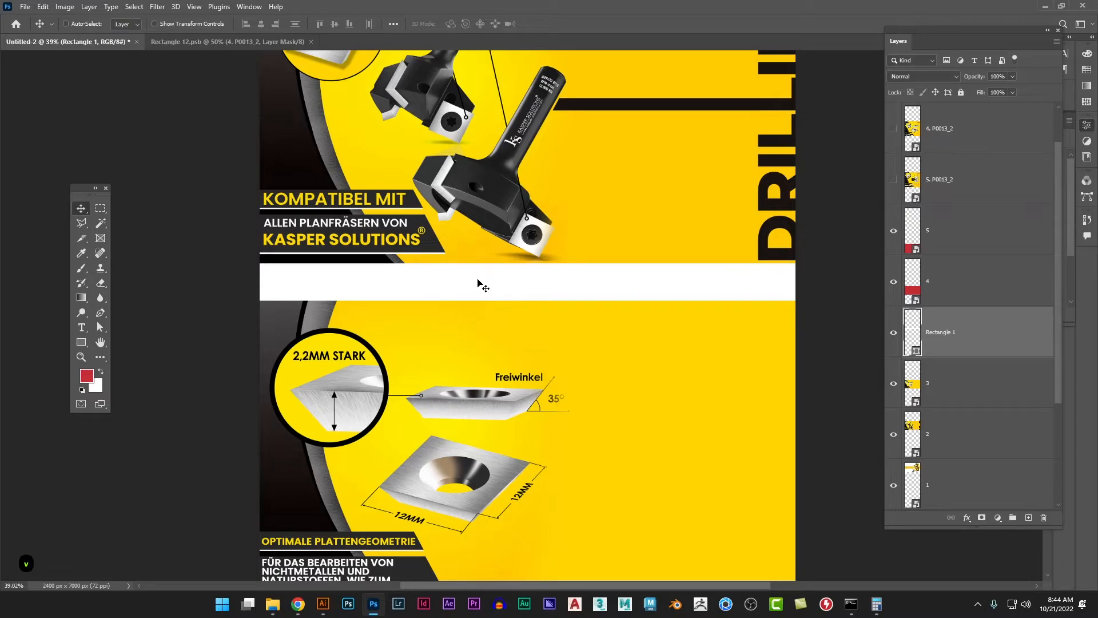
{"action": "scroll", "coordinate": [1016, 340], "scroll_direction": "down", "scroll_amount": 3}
{"action": "left_click_drag", "start_coordinate": [1015, 191], "coordinate": [1018, 458]}
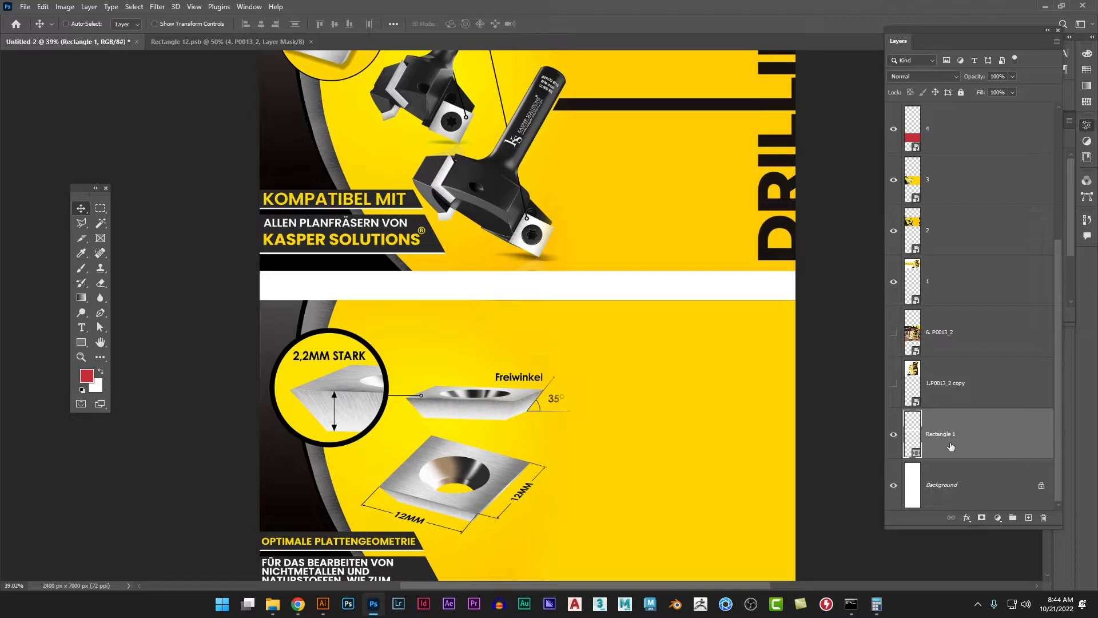
Fill the bar with dark #3c3a3b sampled from the black lettering, then go to File Explorer
{"action": "double_click", "coordinate": [916, 435]}
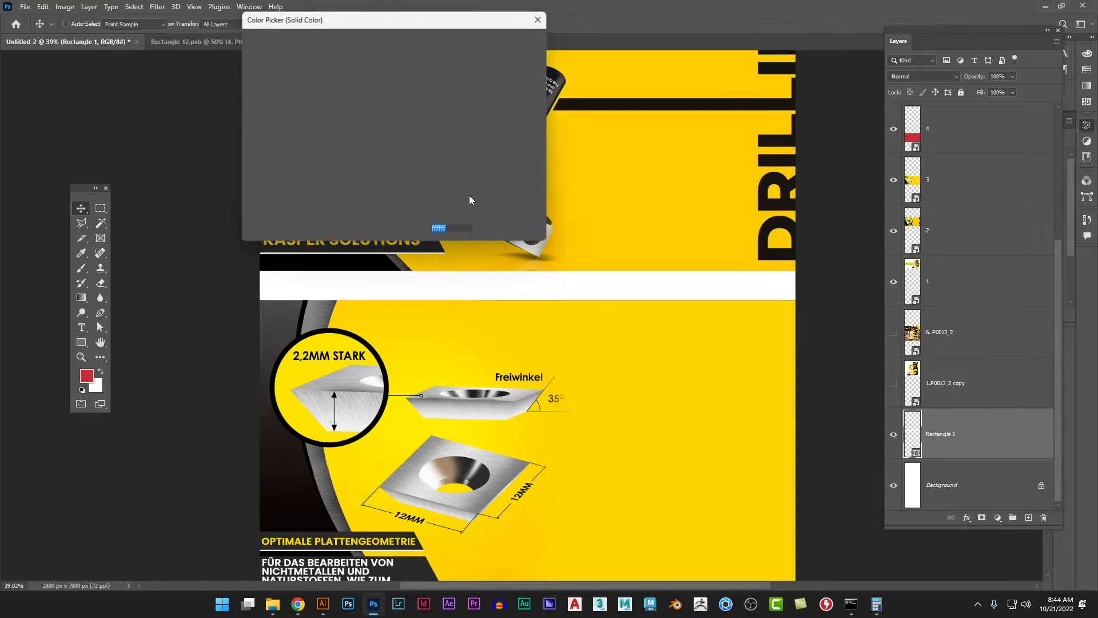
{"action": "left_click", "coordinate": [275, 339]}
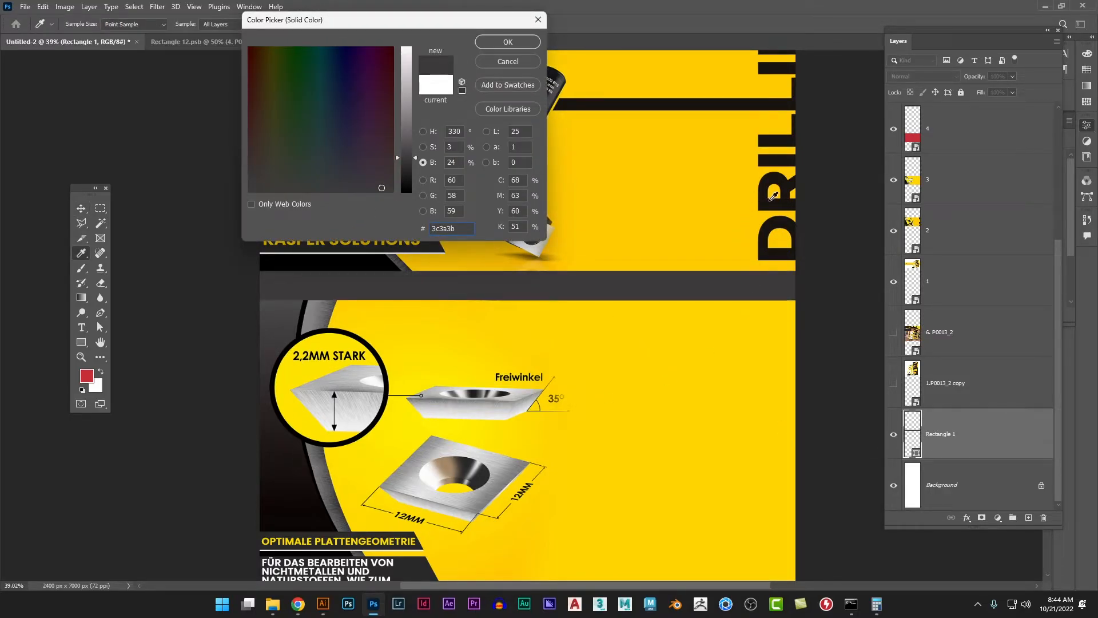
{"action": "left_click", "coordinate": [771, 197]}
{"action": "left_click", "coordinate": [508, 42]}
{"action": "key", "text": "v"}
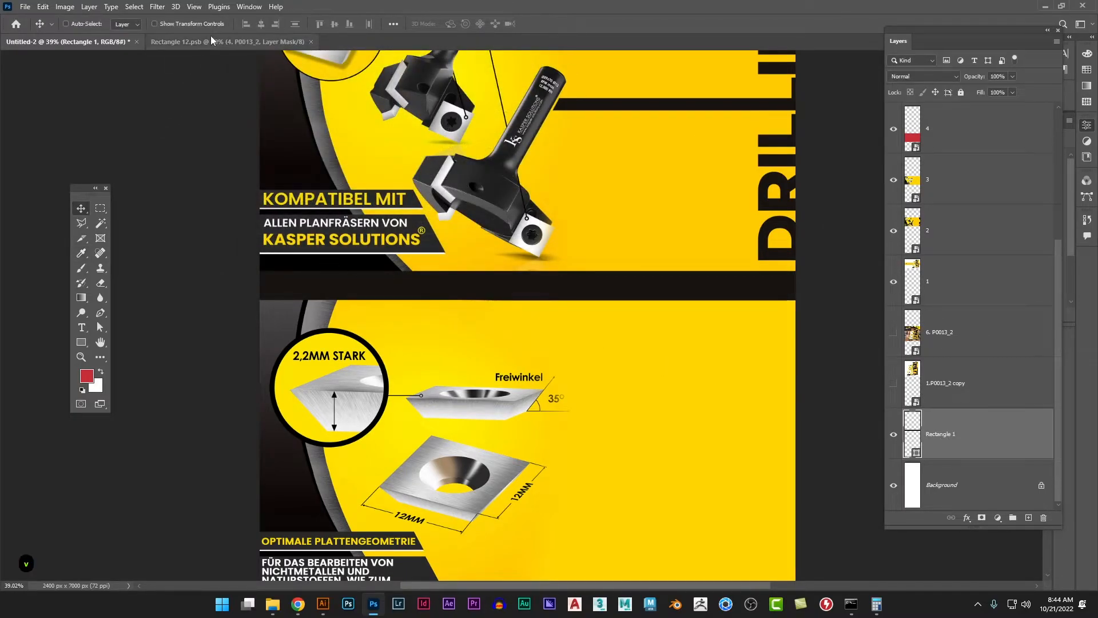
{"action": "key", "text": "alt+Tab"}
{"action": "left_click", "coordinate": [750, 226]}
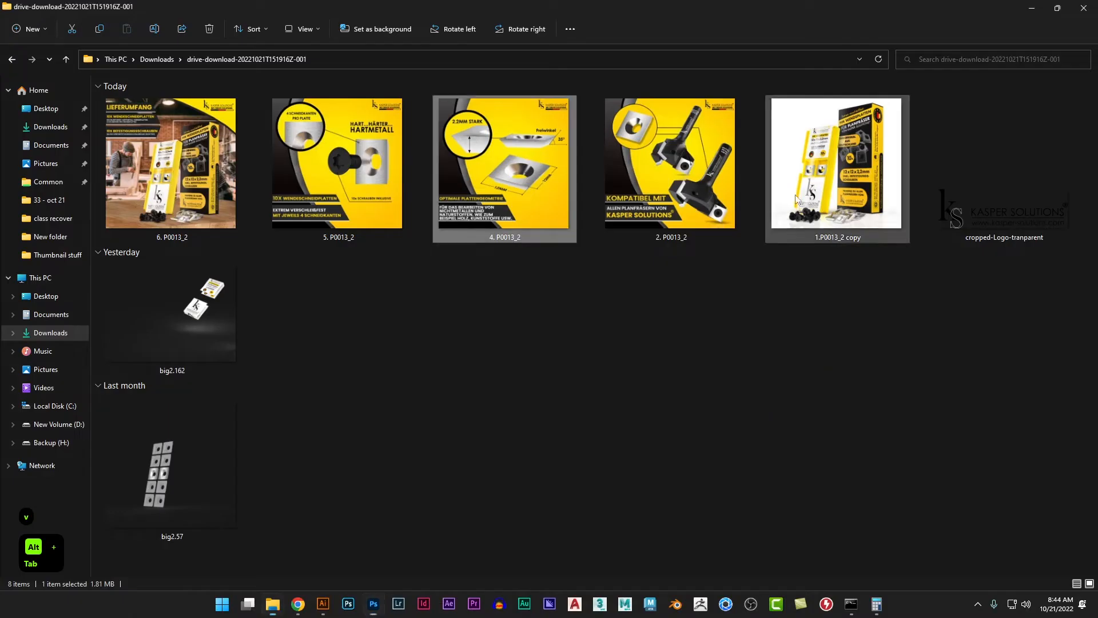
Open cropped-Logo-tranparent.png in Photoshop and select the KASPER SOLUTIONS lettering without the ®
{"action": "left_click_drag", "start_coordinate": [1062, 199], "coordinate": [586, 27]}
{"action": "key", "text": "alt+Tab"}
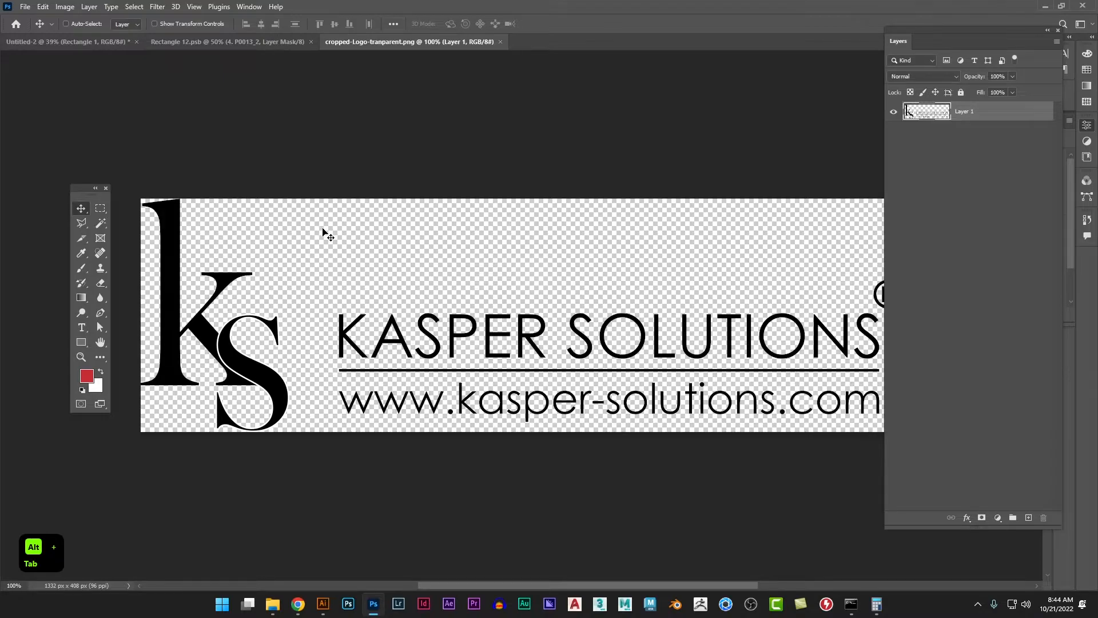
{"action": "scroll", "coordinate": [475, 349], "scroll_direction": "right", "scroll_amount": 3}
{"action": "left_click", "coordinate": [100, 208]}
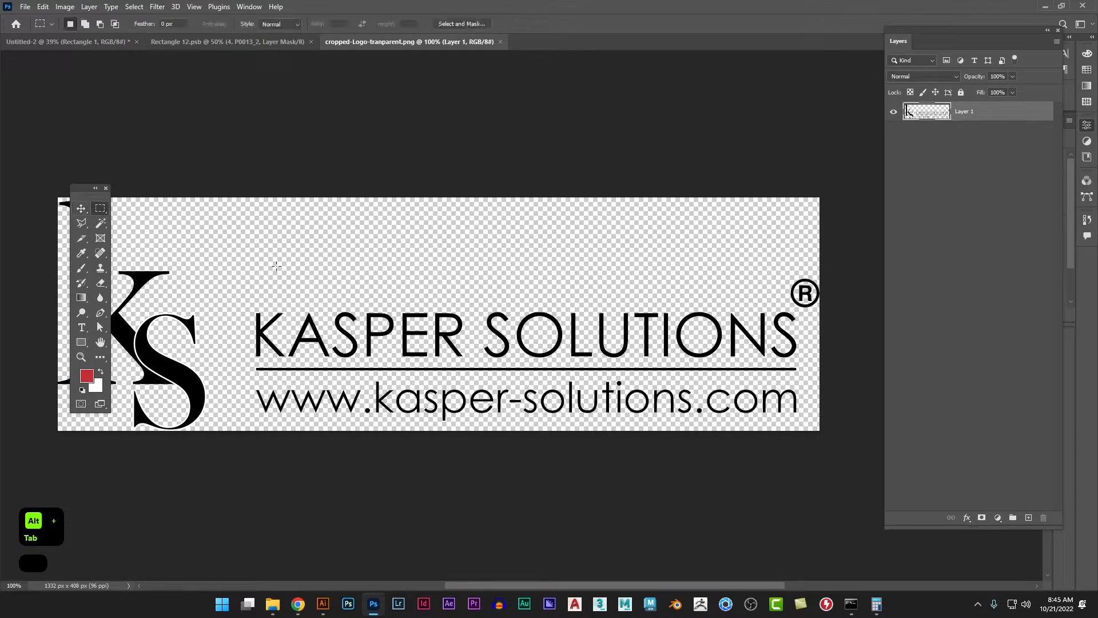
{"action": "left_click_drag", "start_coordinate": [237, 290], "coordinate": [809, 364]}
{"action": "left_click_drag", "start_coordinate": [820, 255], "coordinate": [795, 324]}
Copy the lettering and paste it into Untitled-2 as a new layer
{"action": "key", "text": "ctrl+c"}
{"action": "key", "text": "ctrl+Tab"}
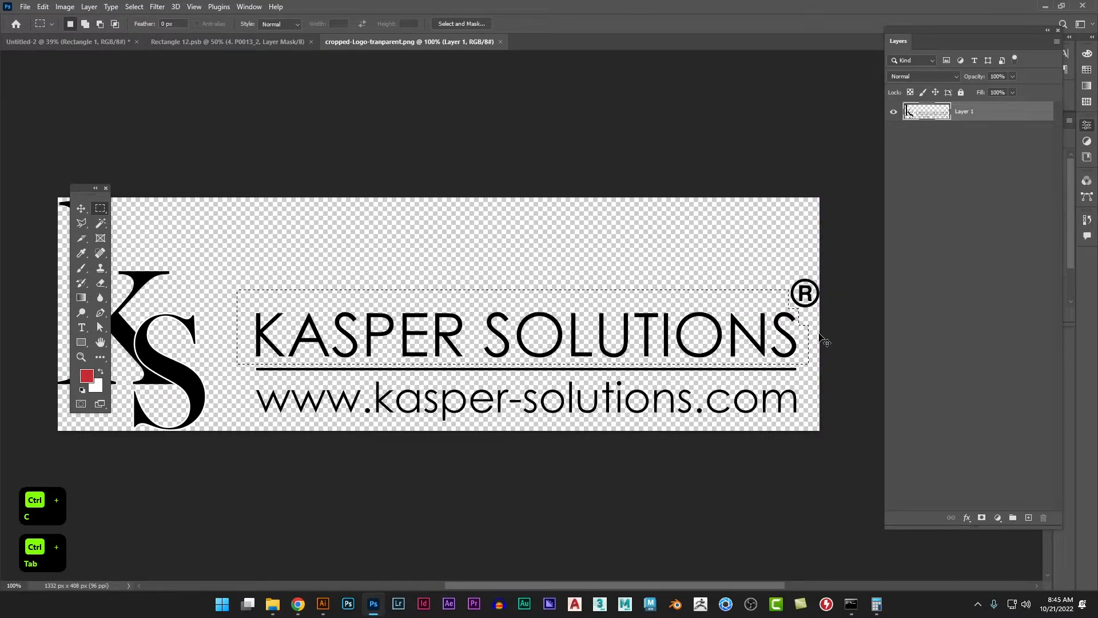
{"action": "key", "text": "ctrl+v"}
Raise Layer 1 above the banners and drag the lettering onto the dark divider bar
{"action": "key", "text": "v"}
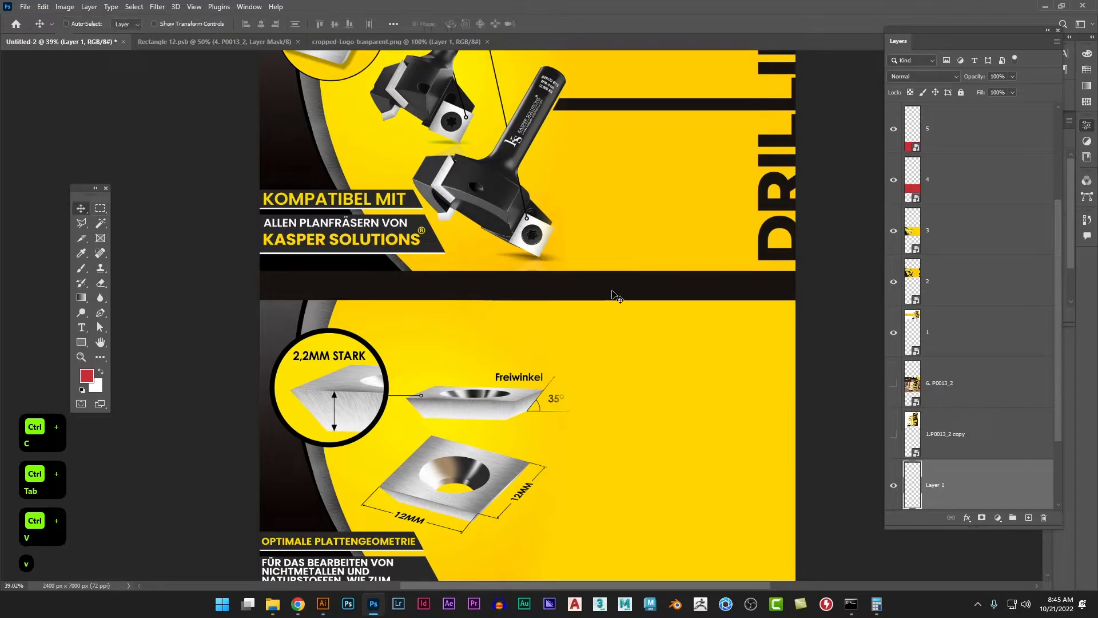
{"action": "scroll", "coordinate": [642, 274], "scroll_direction": "down", "scroll_amount": 1}
{"action": "left_click_drag", "start_coordinate": [1016, 483], "coordinate": [989, 301]}
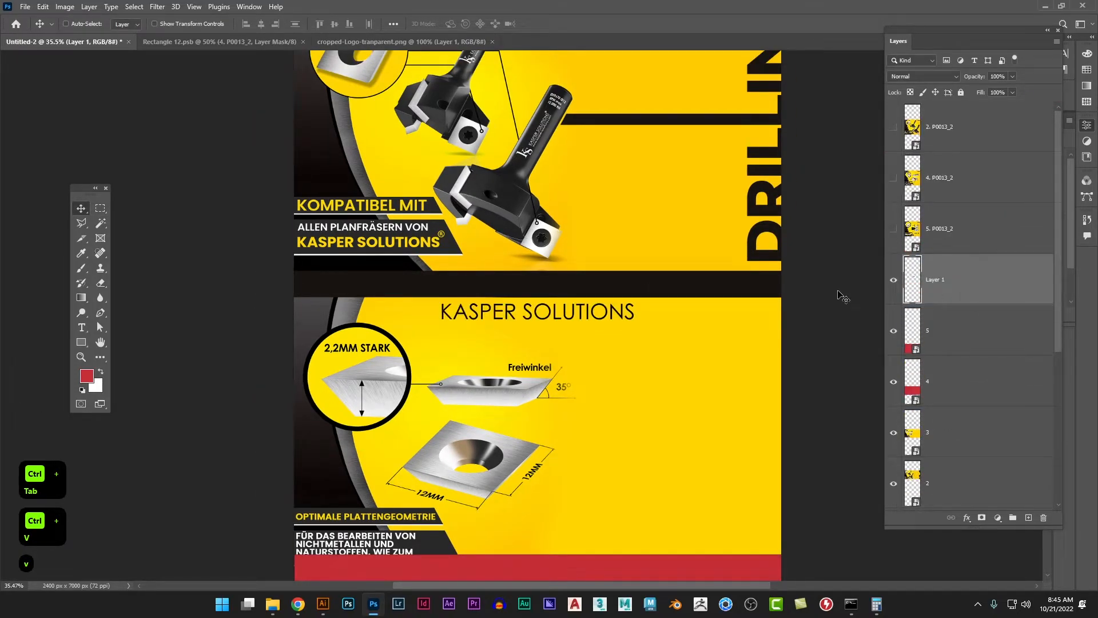
{"action": "scroll", "coordinate": [625, 308], "scroll_direction": "up", "scroll_amount": 6}
{"action": "left_click_drag", "start_coordinate": [519, 321], "coordinate": [521, 289]}
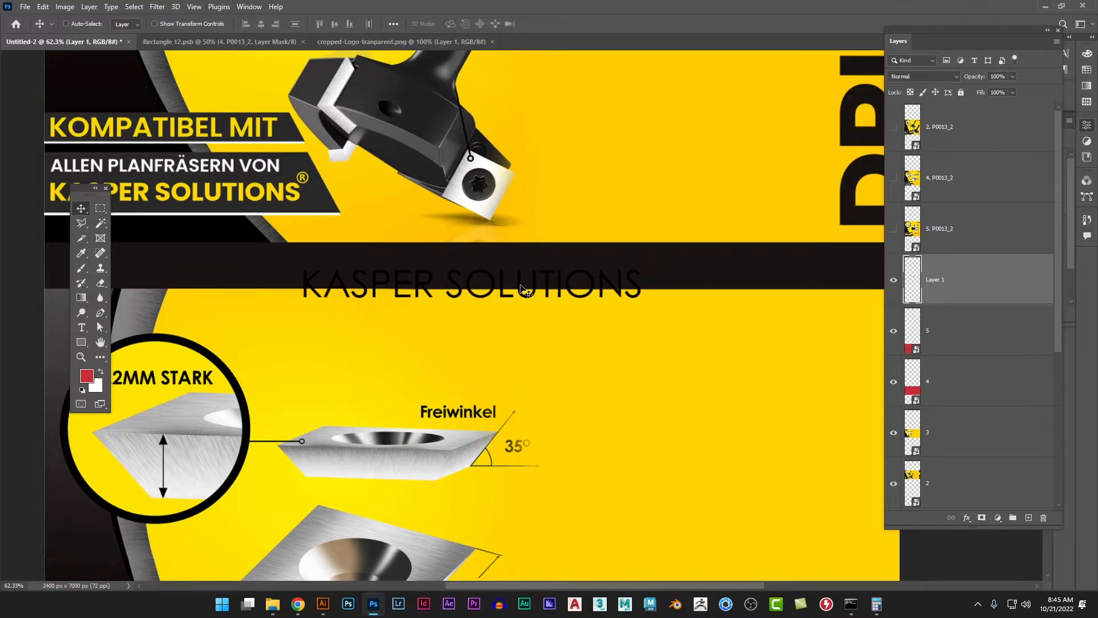
{"action": "scroll", "coordinate": [521, 288], "scroll_direction": "up", "scroll_amount": 3}
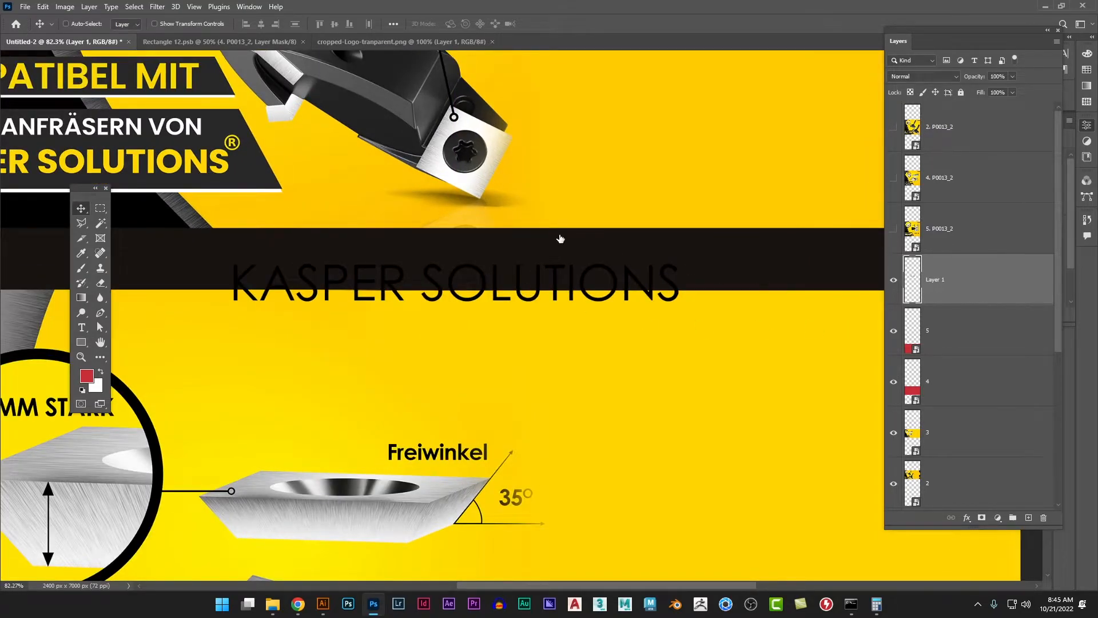
Give Layer 1 a Color Overlay effect in yellow #ffca05
{"action": "left_click", "coordinate": [499, 208]}
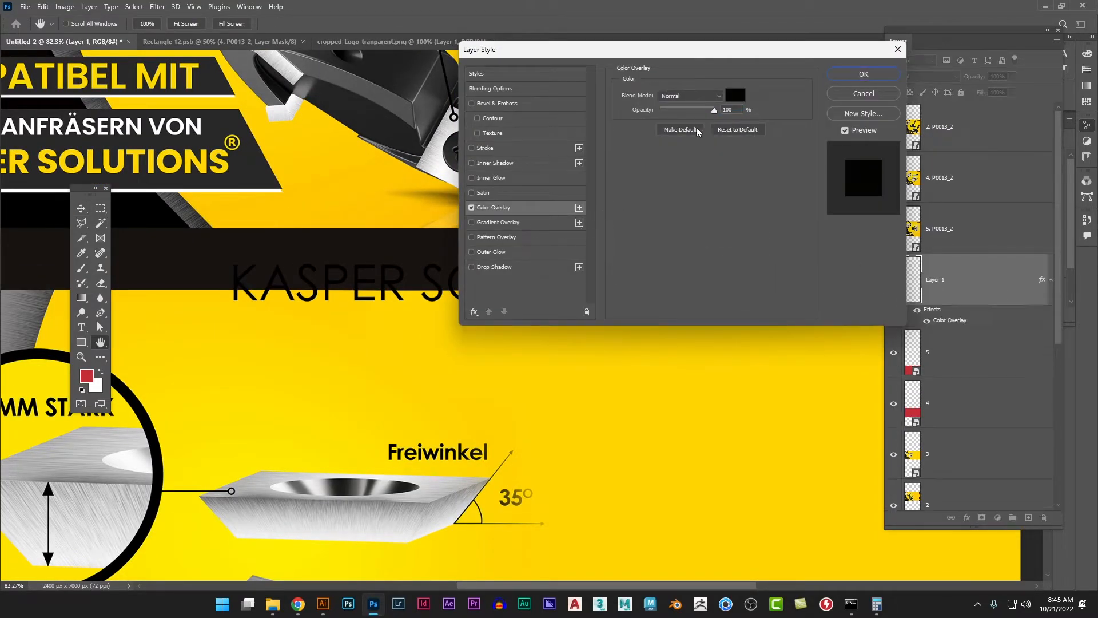
{"action": "left_click", "coordinate": [735, 94]}
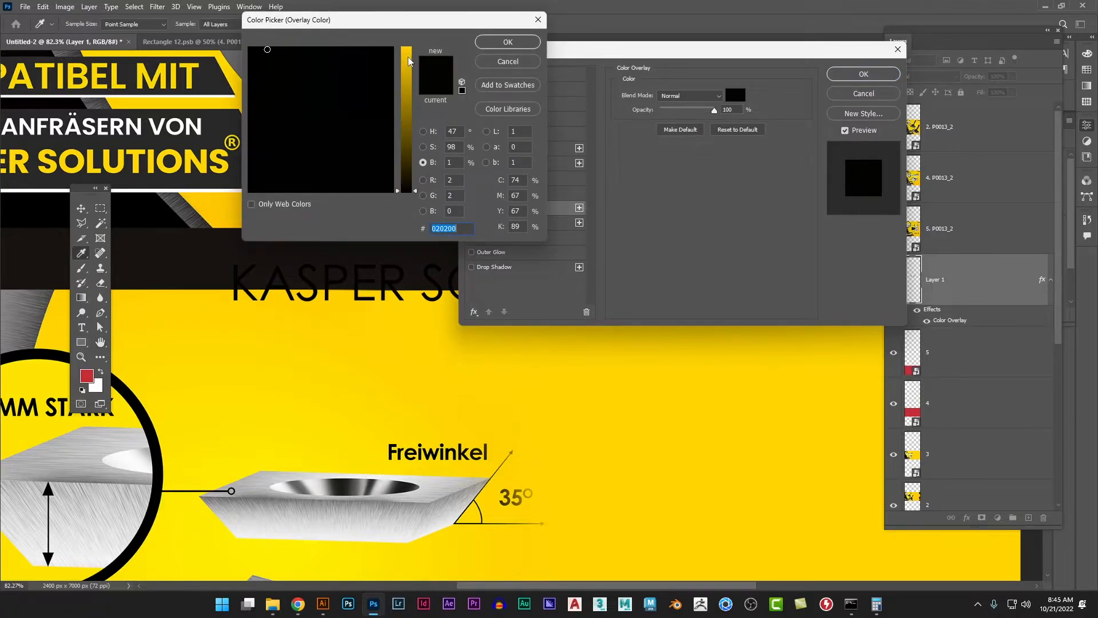
{"action": "left_click", "coordinate": [407, 48]}
{"action": "mouse_move", "coordinate": [365, 66]}
{"action": "left_mouse_down"}
{"action": "mouse_move", "coordinate": [405, 247]}
{"action": "mouse_move", "coordinate": [439, 299]}
{"action": "left_mouse_up"}
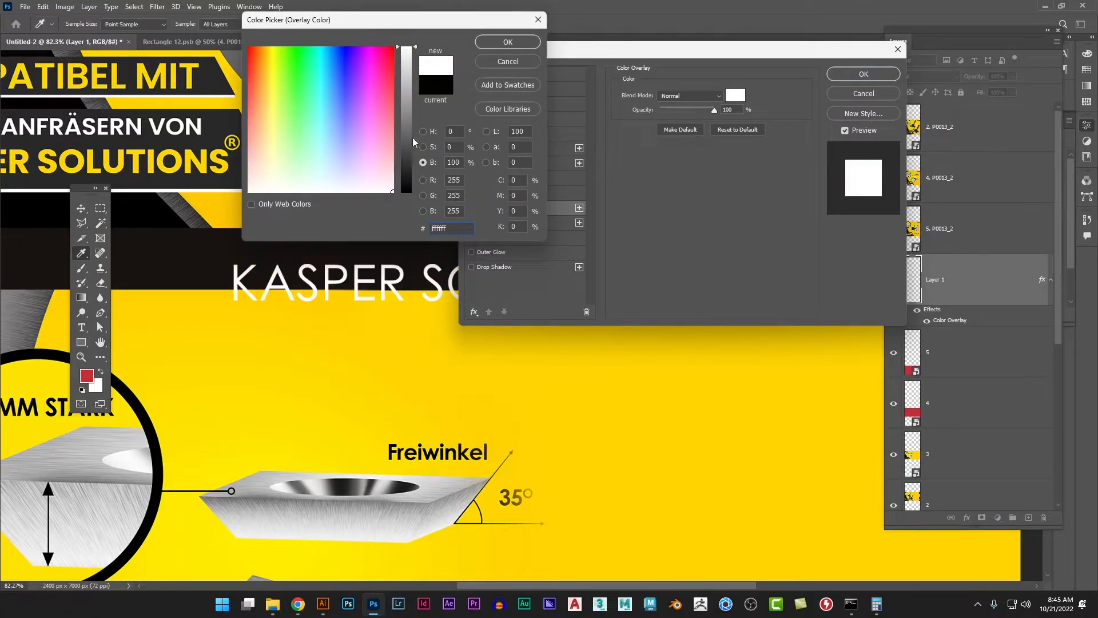
{"action": "left_click", "coordinate": [486, 66]}
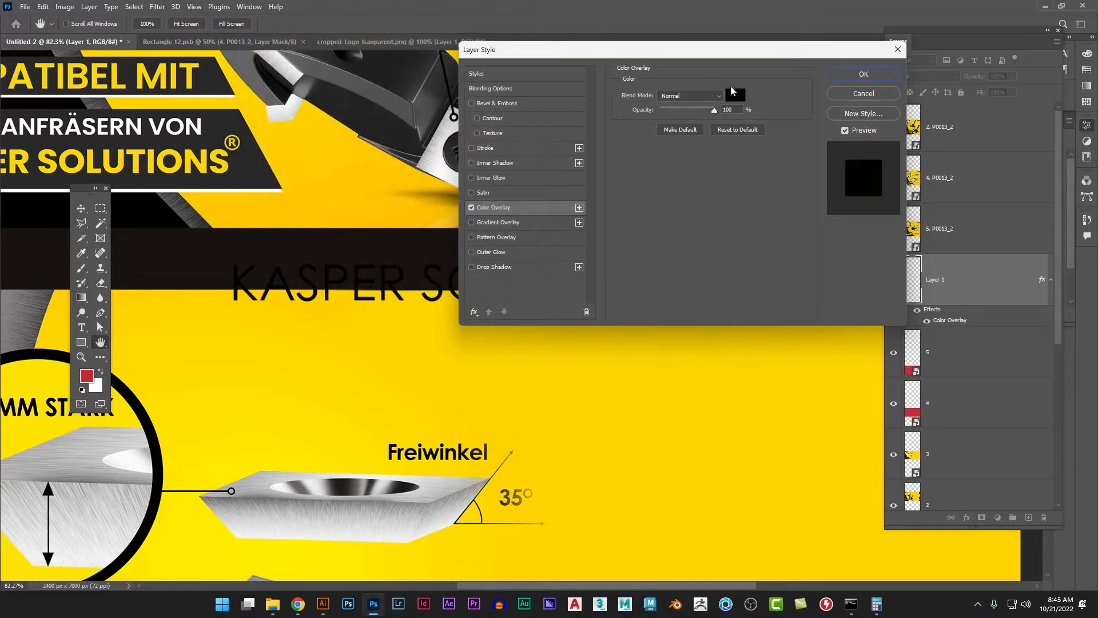
{"action": "left_click", "coordinate": [735, 96]}
{"action": "left_click_drag", "start_coordinate": [408, 103], "coordinate": [408, 46]}
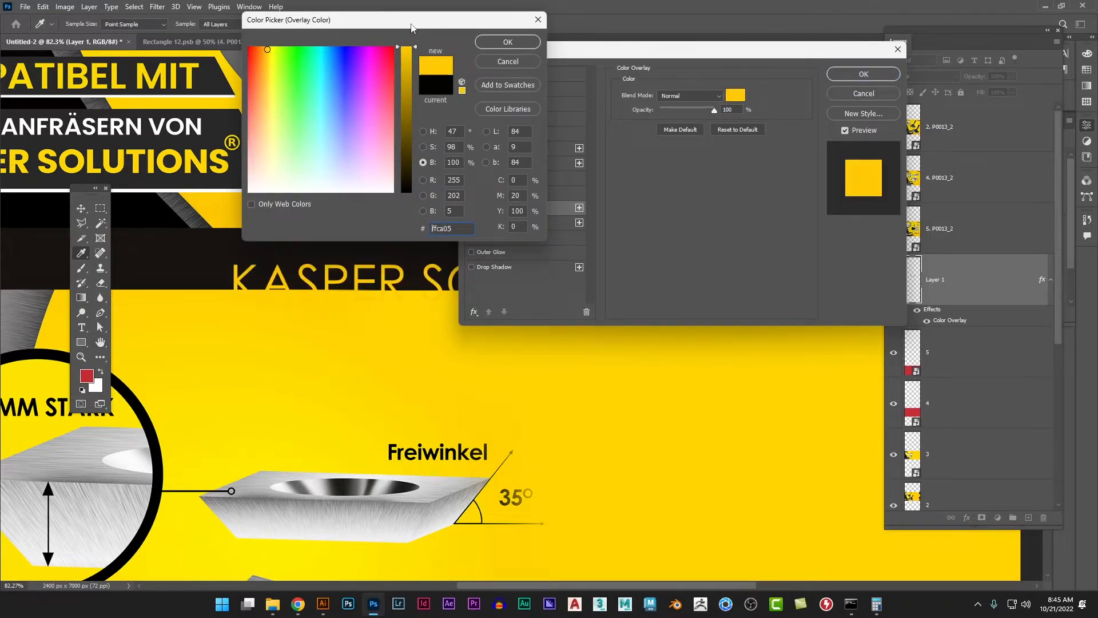
{"action": "left_click", "coordinate": [508, 41]}
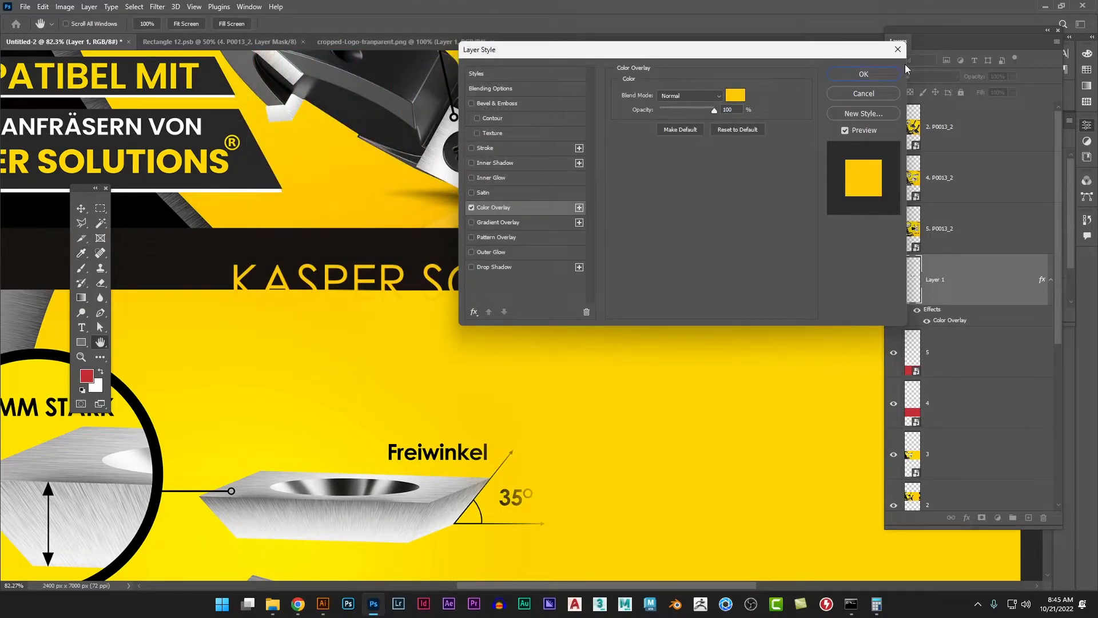
{"action": "left_click", "coordinate": [865, 74]}
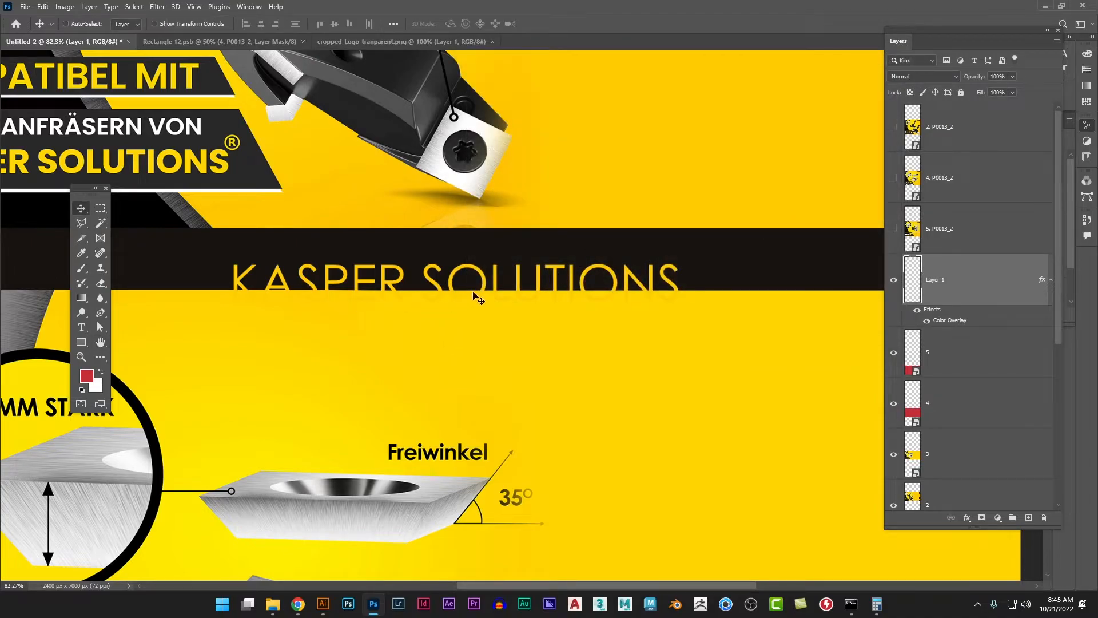
Draw a rectangle hanging from the top of the dark divider
{"action": "scroll", "coordinate": [372, 303], "scroll_direction": "up", "scroll_amount": 3}
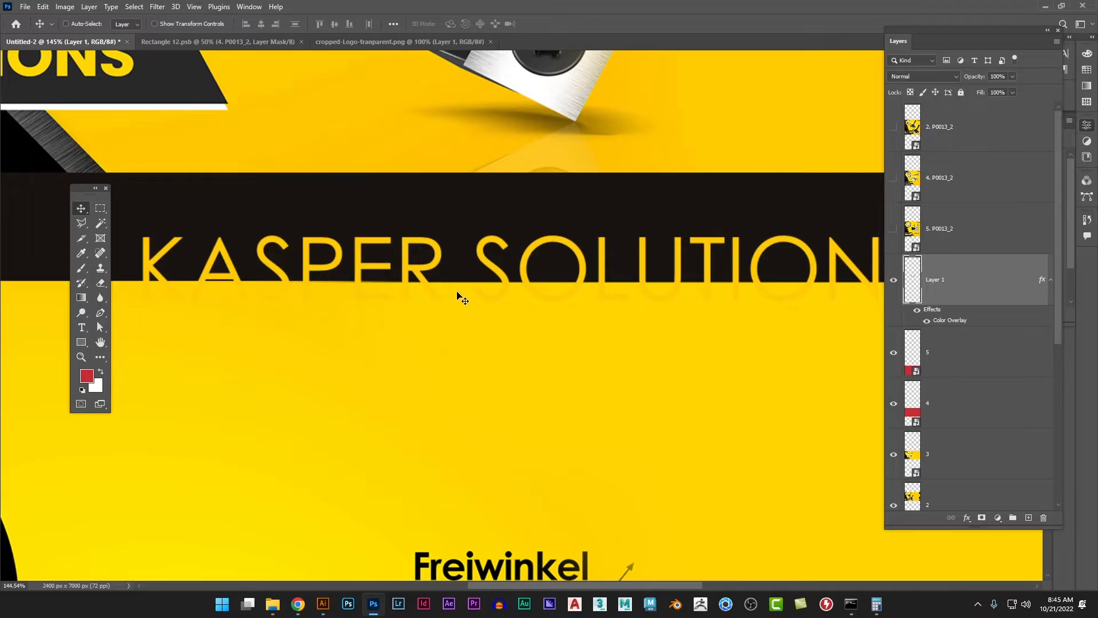
{"action": "scroll", "coordinate": [378, 251], "scroll_direction": "up", "scroll_amount": 3}
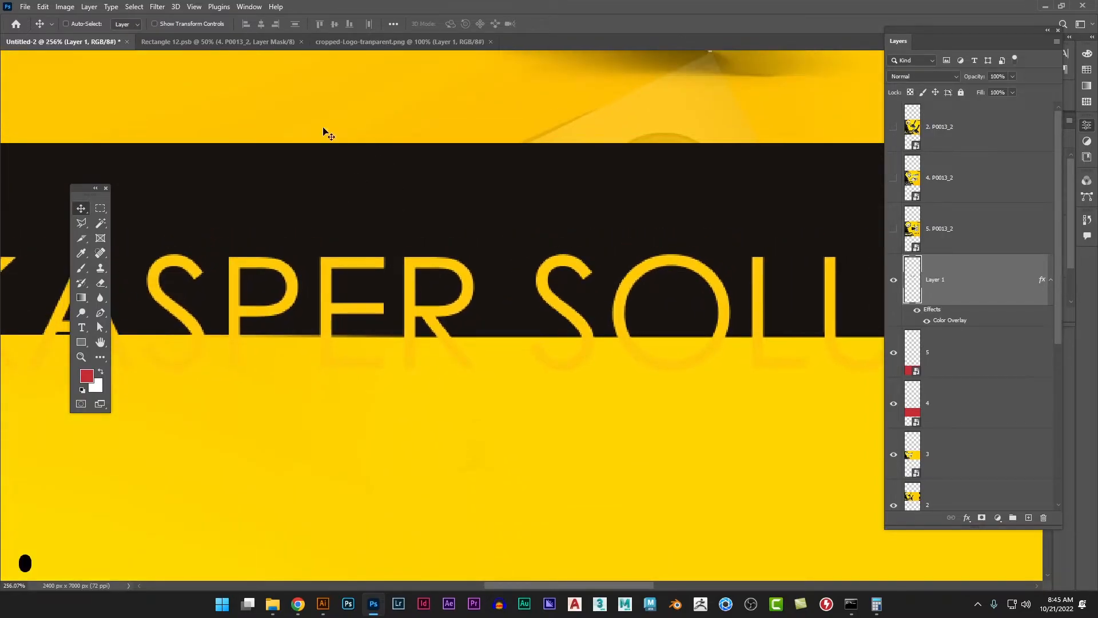
{"action": "left_click", "coordinate": [82, 342]}
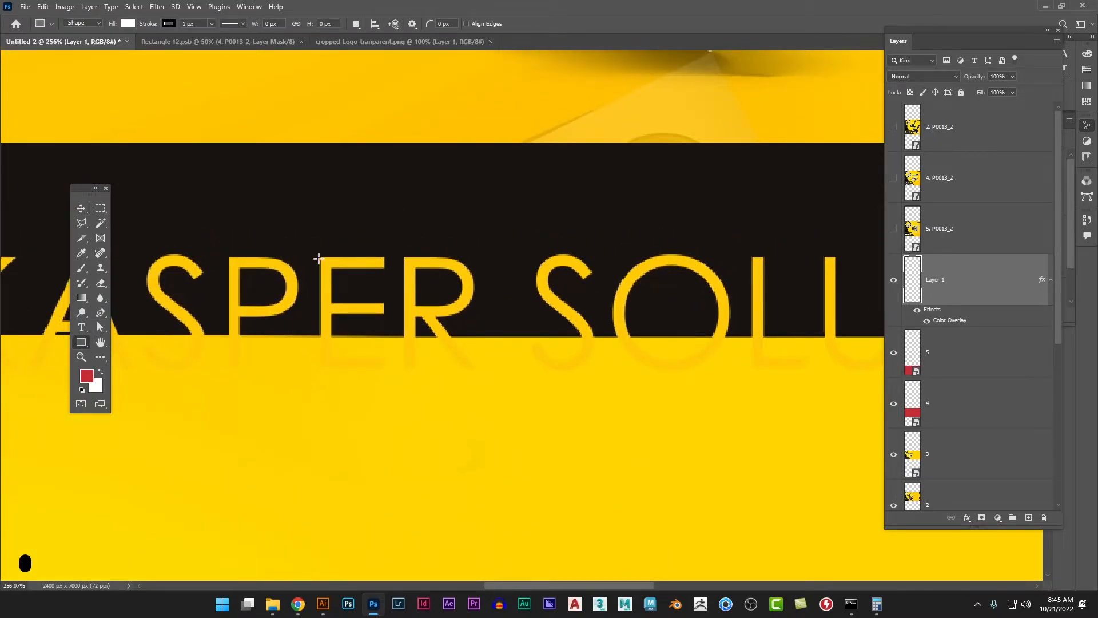
{"action": "left_click_drag", "start_coordinate": [319, 263], "coordinate": [387, 141]}
{"action": "key", "text": "v"}
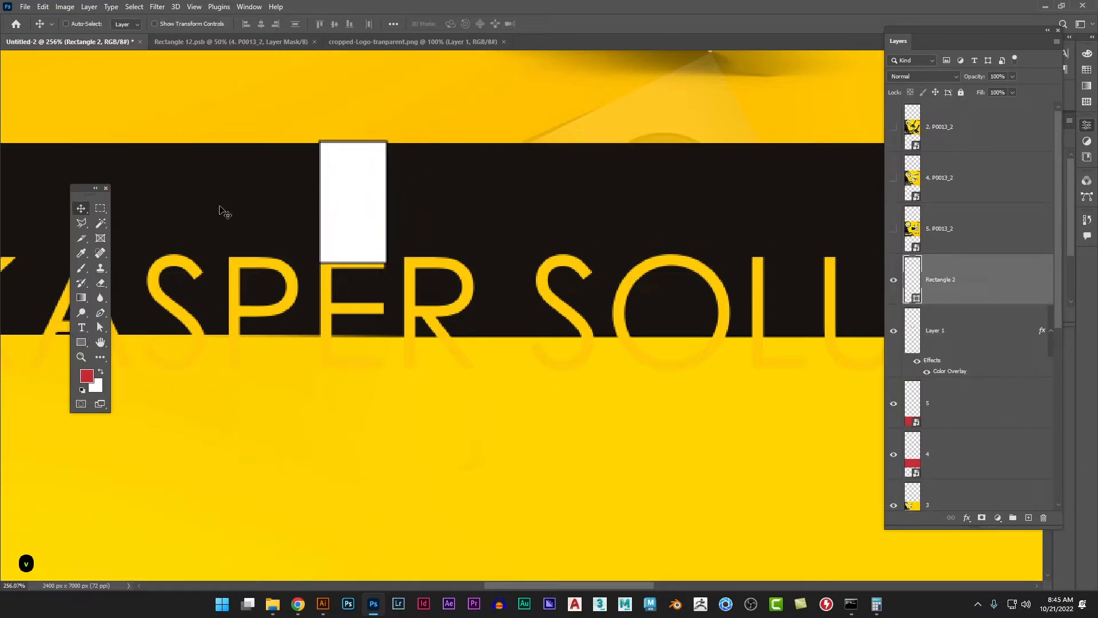
Set the rectangle's stroke to none and its fill to yellow
{"action": "left_click", "coordinate": [81, 342]}
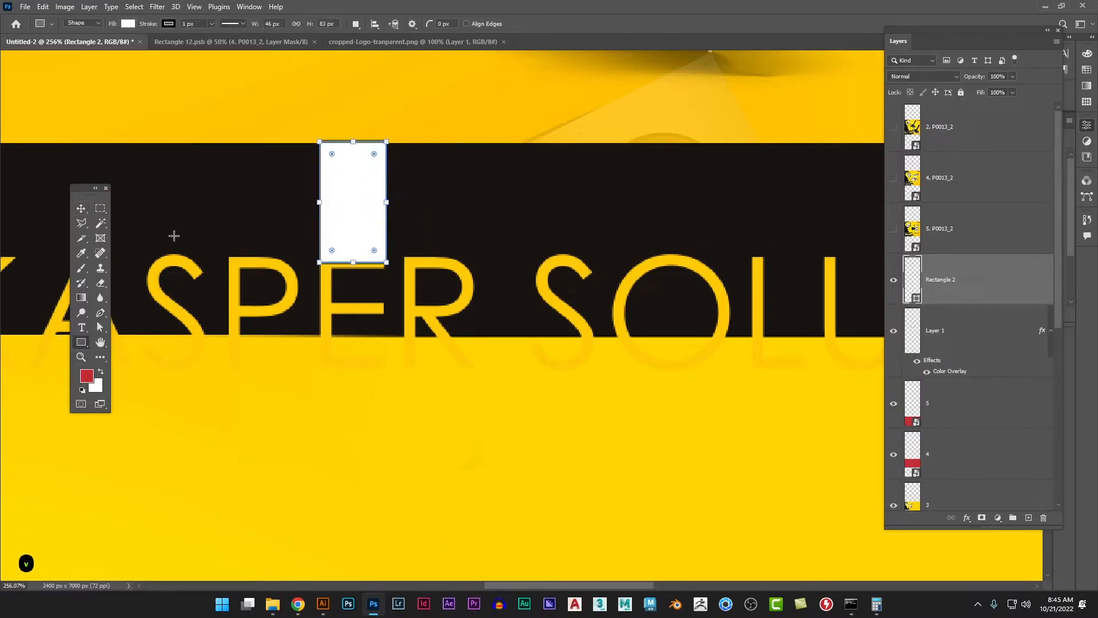
{"action": "left_click", "coordinate": [168, 23]}
{"action": "left_click", "coordinate": [102, 46]}
{"action": "left_click", "coordinate": [129, 24]}
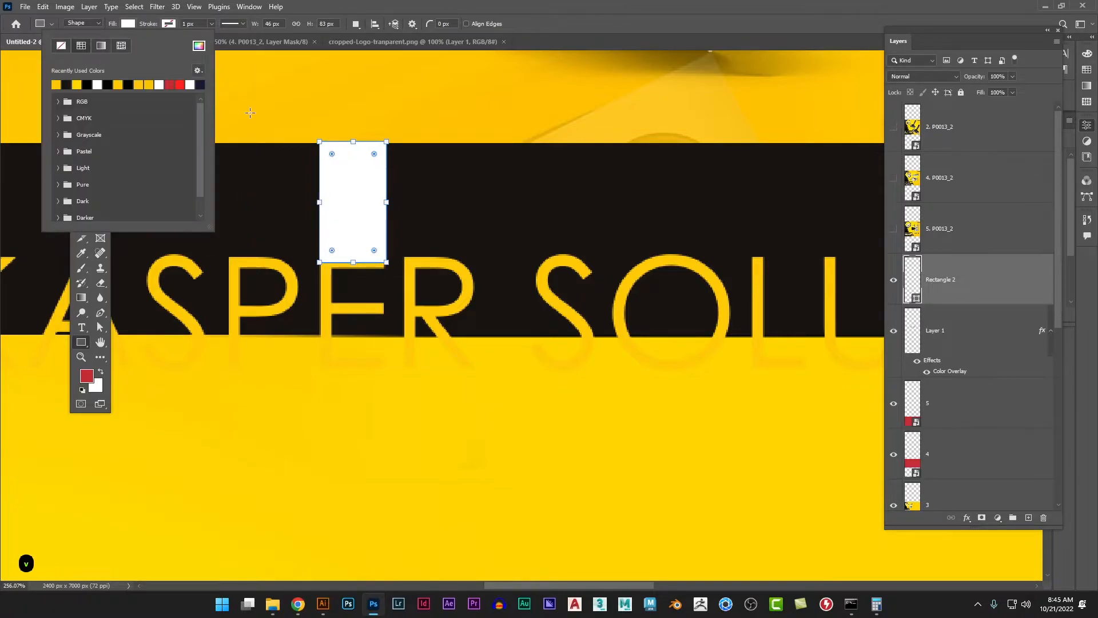
{"action": "left_click", "coordinate": [56, 84]}
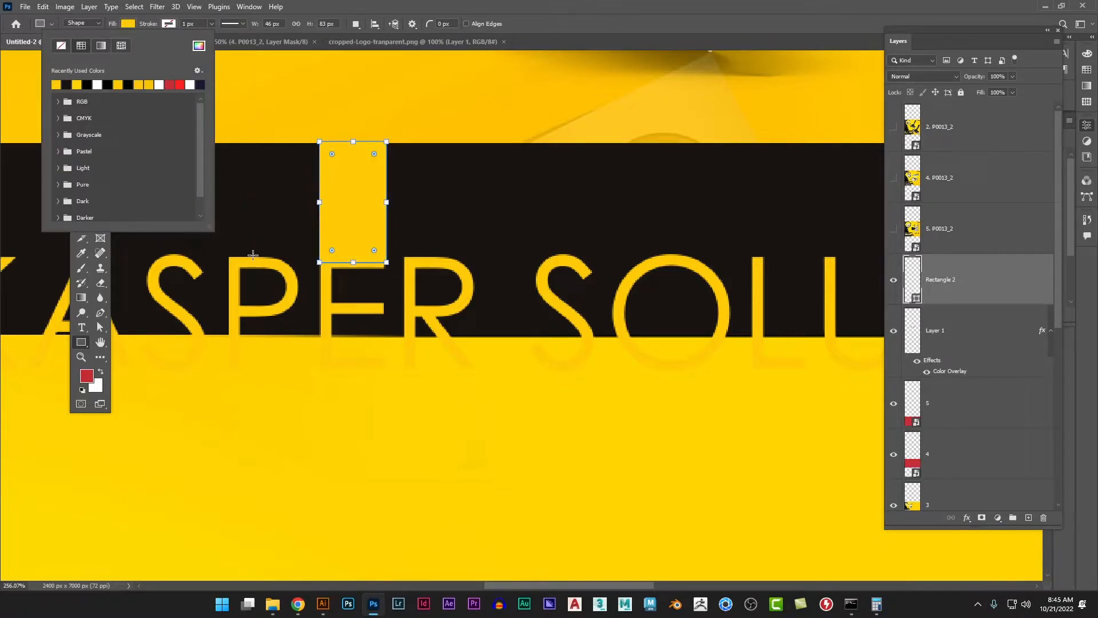
{"action": "key", "text": "v"}
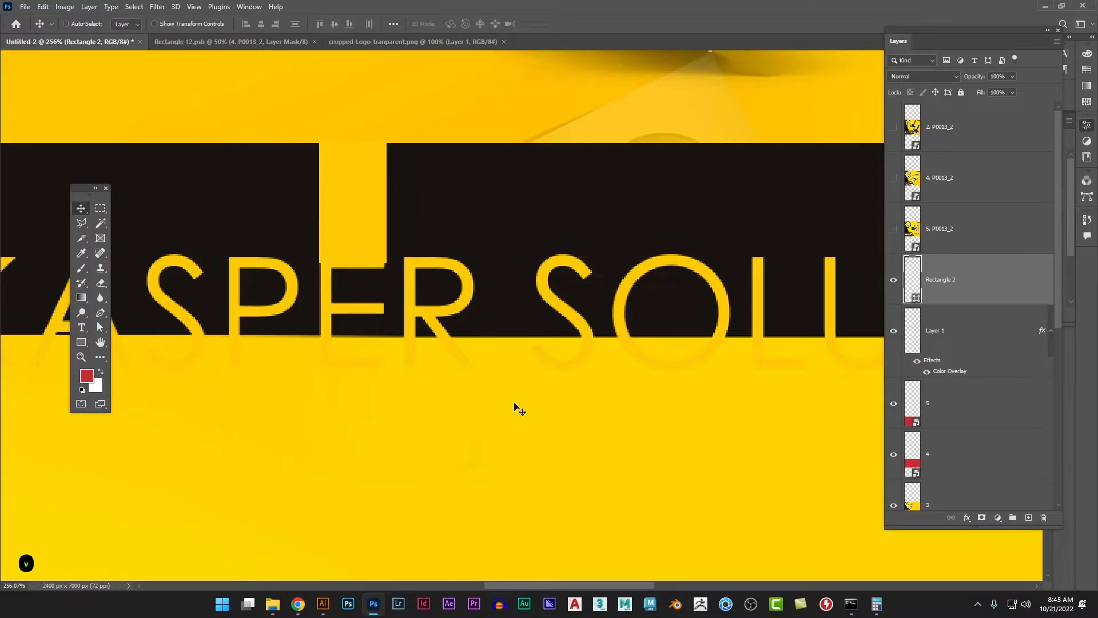
Narrow the yellow rectangle slightly from both sides with Free Transform
{"action": "scroll", "coordinate": [352, 252], "scroll_direction": "up", "scroll_amount": 3}
{"action": "key", "text": "ctrl+t"}
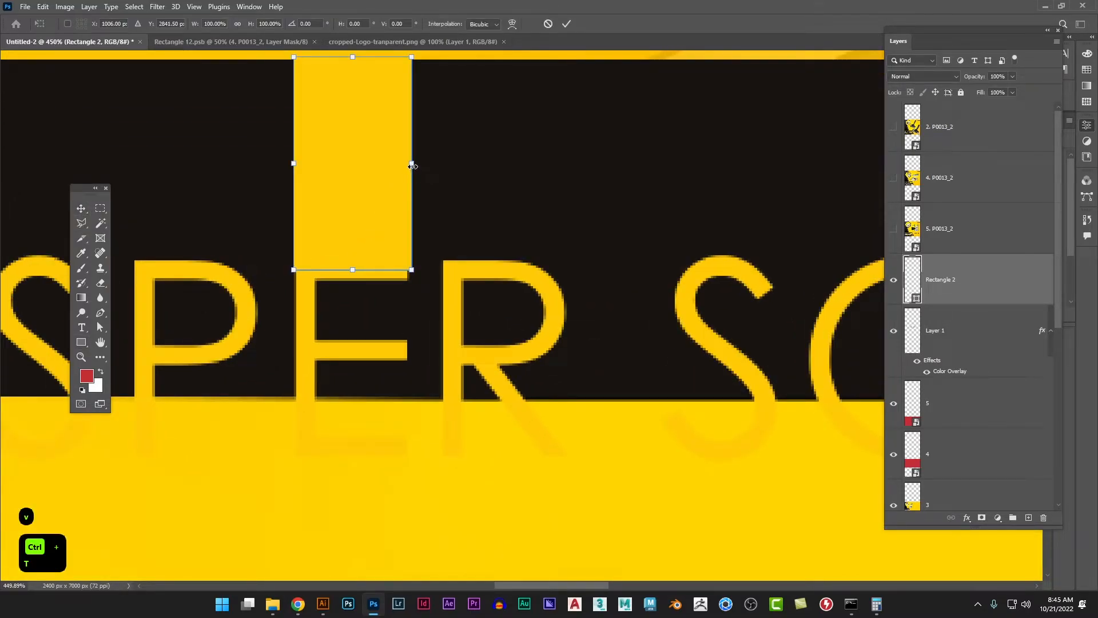
{"action": "left_click_drag", "start_coordinate": [410, 164], "coordinate": [407, 164]}
{"action": "left_click_drag", "start_coordinate": [295, 163], "coordinate": [297, 164]}
{"action": "double_click", "coordinate": [363, 180]}
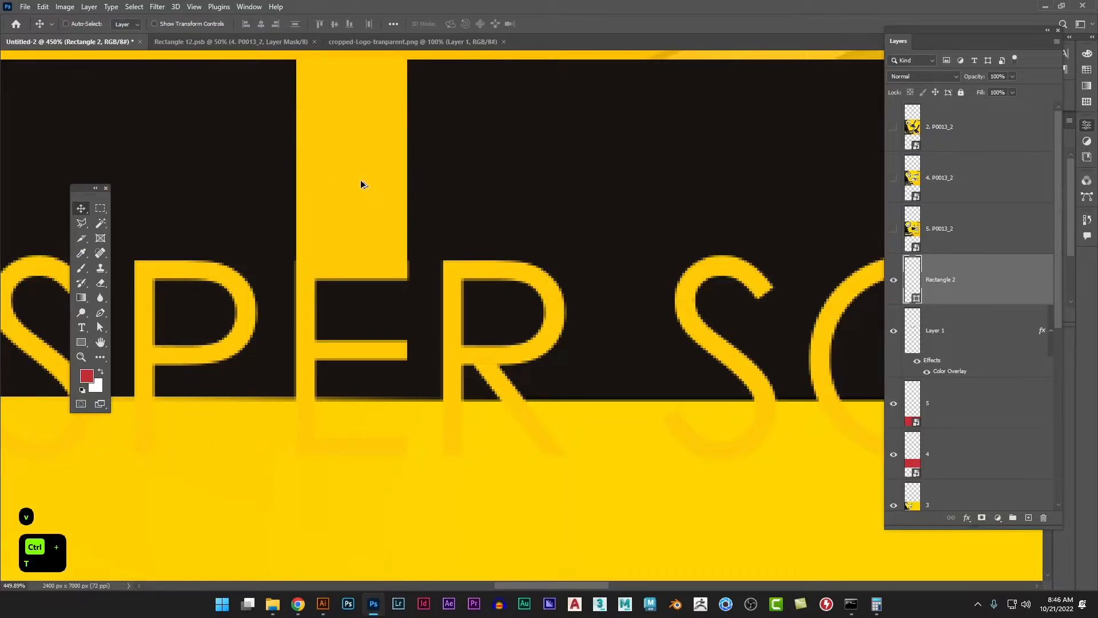
{"action": "scroll", "coordinate": [363, 186], "scroll_direction": "down", "scroll_amount": 10}
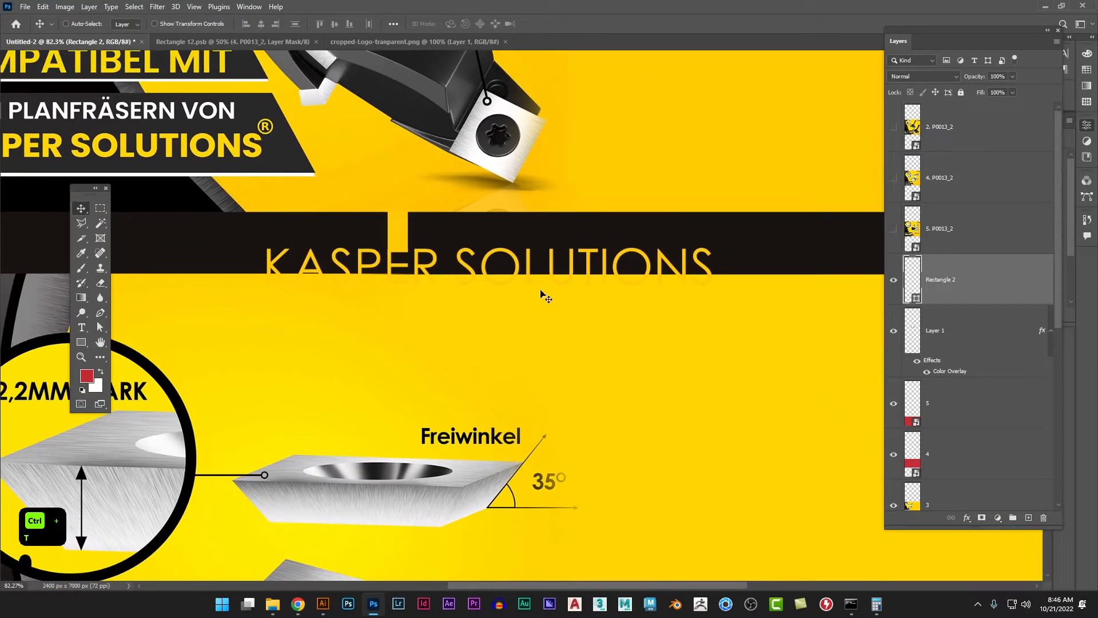
Add a layer mask to Layer 1 and marquee the band below the KASPER SOLUTIONS text
{"action": "left_click", "coordinate": [536, 288], "text": "ctrl"}
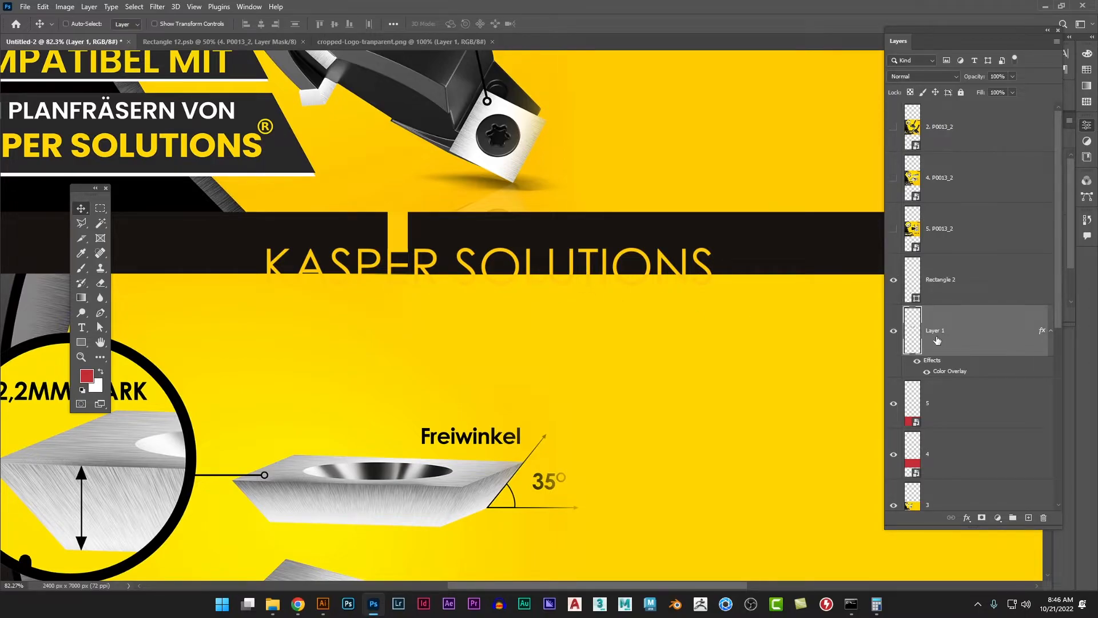
{"action": "left_click", "coordinate": [982, 518]}
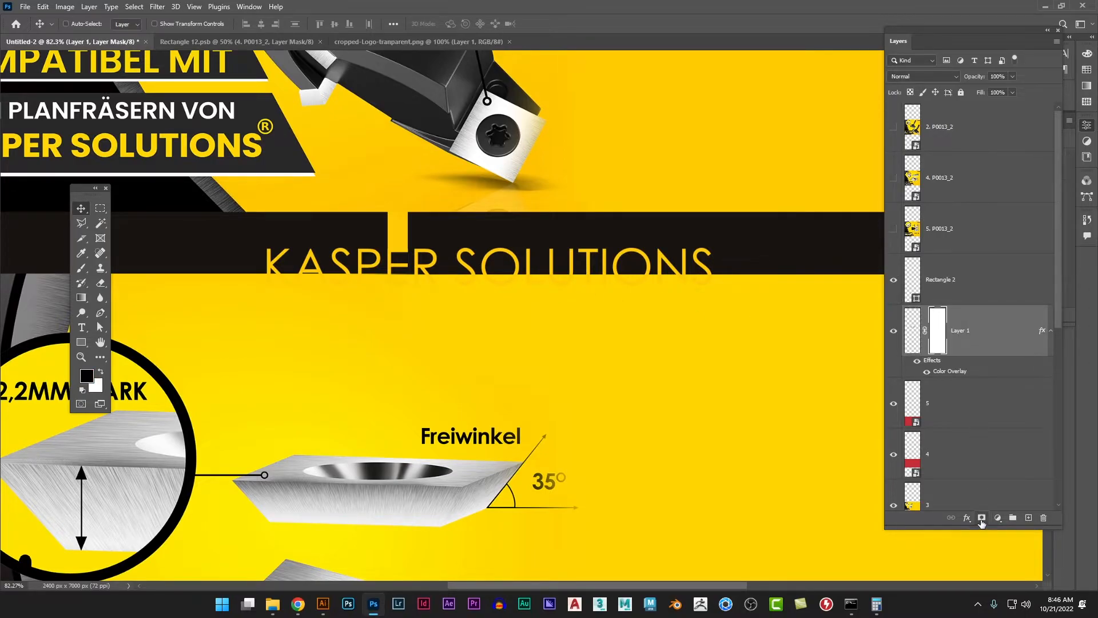
{"action": "left_click", "coordinate": [100, 208]}
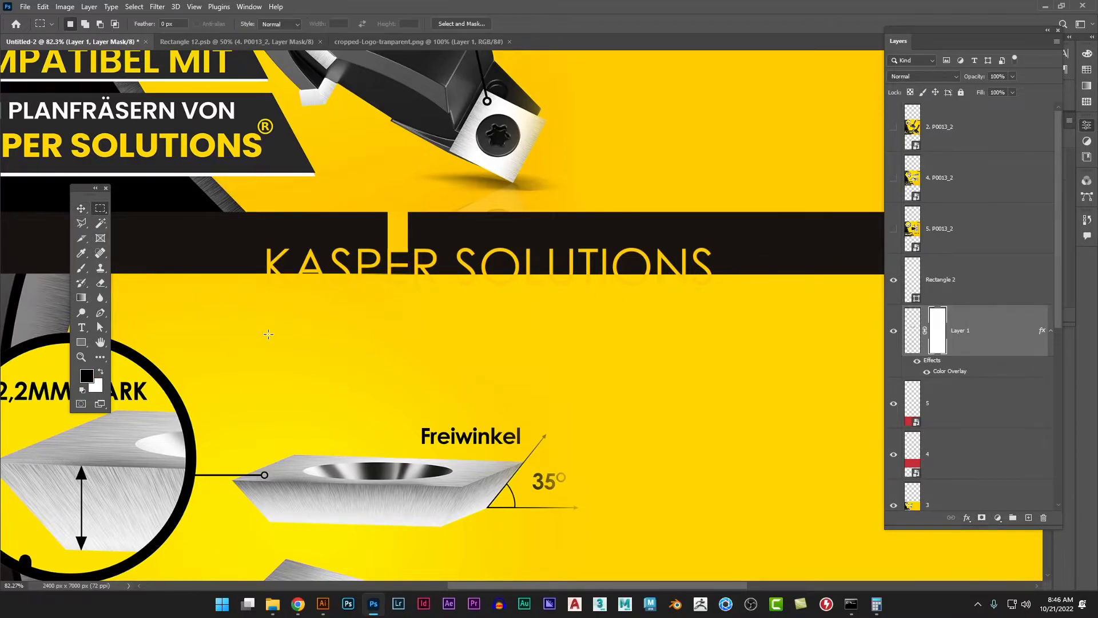
{"action": "scroll", "coordinate": [267, 333], "scroll_direction": "up", "scroll_amount": 5}
{"action": "key", "text": "Tab"}
{"action": "left_click_drag", "start_coordinate": [116, 273], "coordinate": [1053, 214]}
{"action": "scroll", "coordinate": [976, 261], "scroll_direction": "down", "scroll_amount": 3}
{"action": "key", "text": "Tab"}
Paint black in the selection to hide the lettering spilling below the dark bar, then deselect
{"action": "left_click_drag", "start_coordinate": [698, 280], "coordinate": [554, 289]}
{"action": "scroll", "coordinate": [555, 290], "scroll_direction": "down", "scroll_amount": 3}
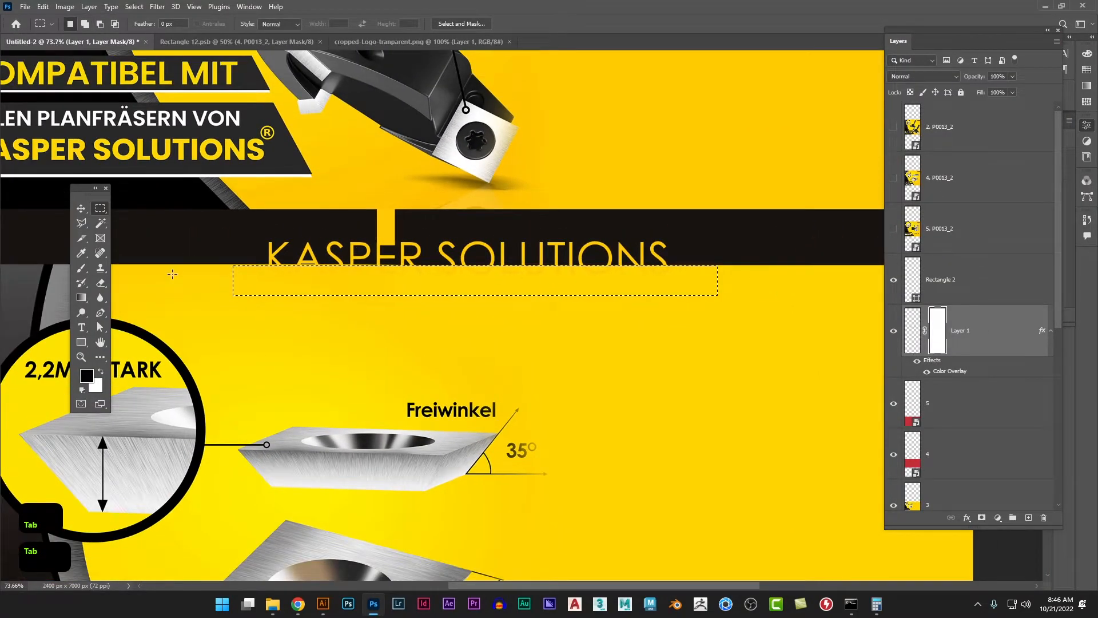
{"action": "left_click", "coordinate": [82, 267]}
{"action": "mouse_move", "coordinate": [315, 281]}
{"action": "left_mouse_down"}
{"action": "mouse_move", "coordinate": [274, 270]}
{"action": "mouse_move", "coordinate": [544, 257]}
{"action": "mouse_move", "coordinate": [498, 279]}
{"action": "left_mouse_up"}
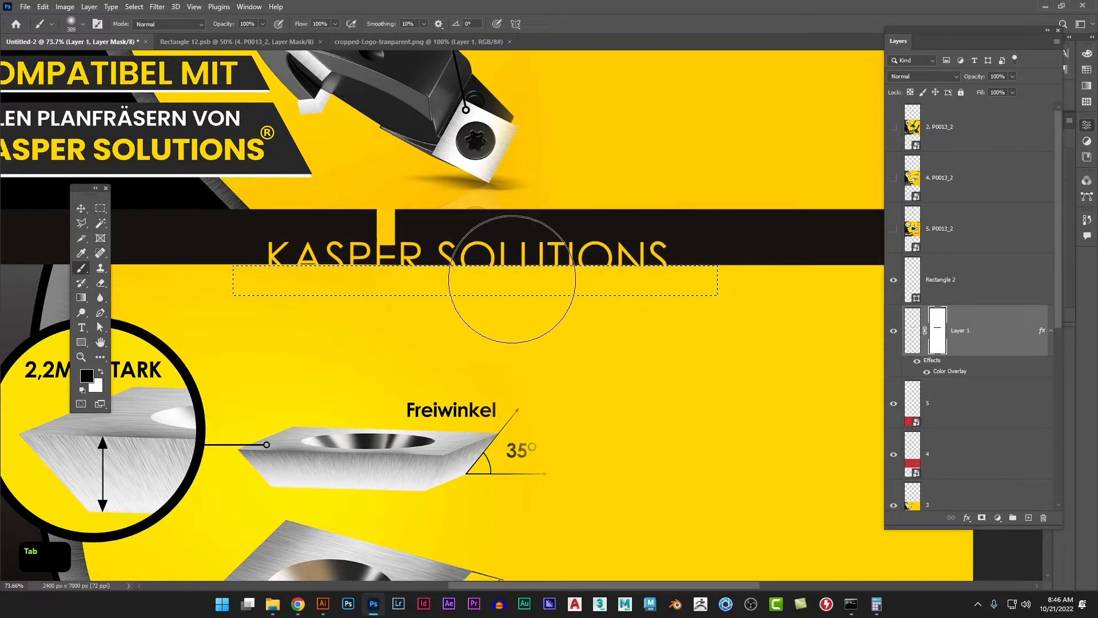
{"action": "key", "text": "ctrl+d"}
{"action": "key", "text": "v"}
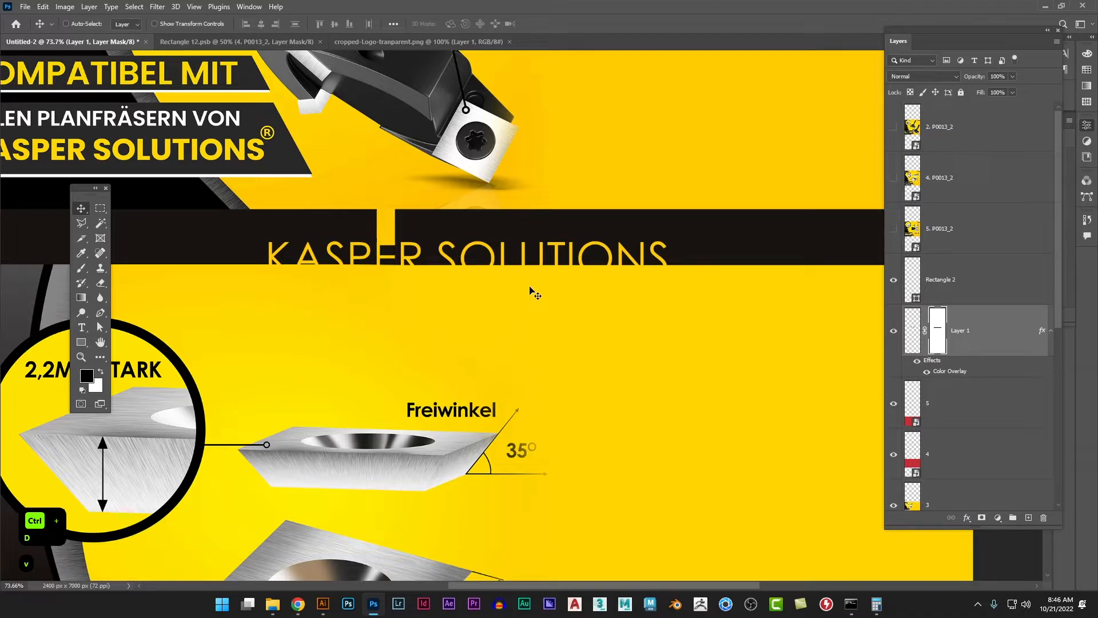
Duplicate the yellow bar to the right and narrow the copy to letter-stem width
{"action": "scroll", "coordinate": [521, 246], "scroll_direction": "up", "scroll_amount": 5}
{"action": "scroll", "coordinate": [521, 244], "scroll_direction": "up", "scroll_amount": 5}
{"action": "scroll", "coordinate": [537, 263], "scroll_direction": "down", "scroll_amount": 3}
{"action": "left_click_drag", "start_coordinate": [336, 286], "coordinate": [360, 287]}
{"action": "key", "text": "Tab"}
{"action": "left_click_drag", "start_coordinate": [37, 165], "coordinate": [507, 186]}
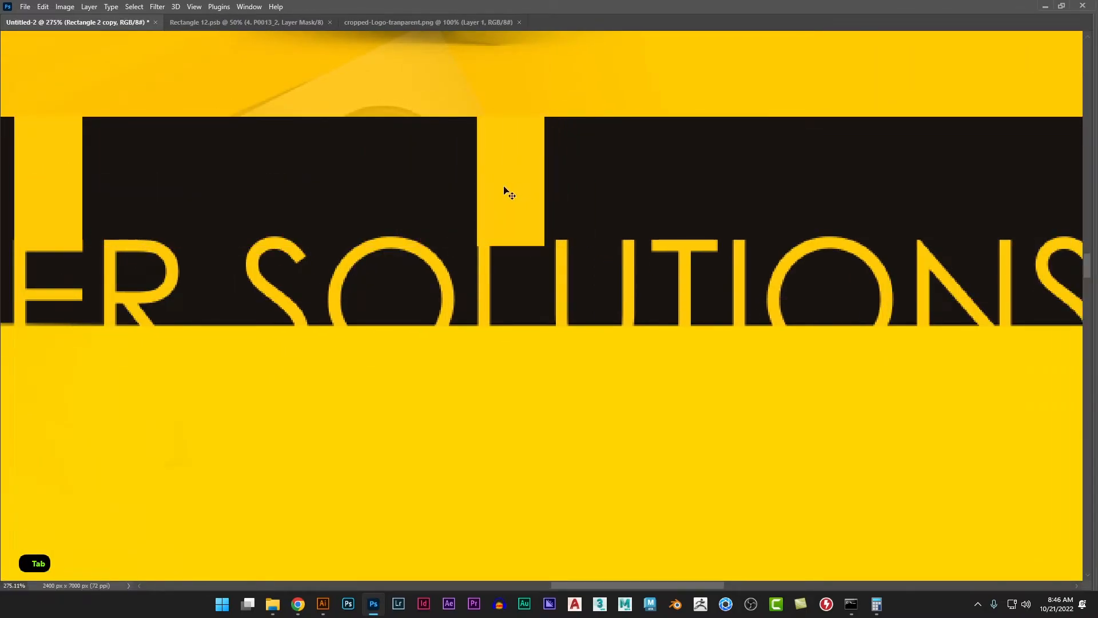
{"action": "scroll", "coordinate": [508, 189], "scroll_direction": "up", "scroll_amount": 5}
{"action": "left_click_drag", "start_coordinate": [512, 266], "coordinate": [518, 265]}
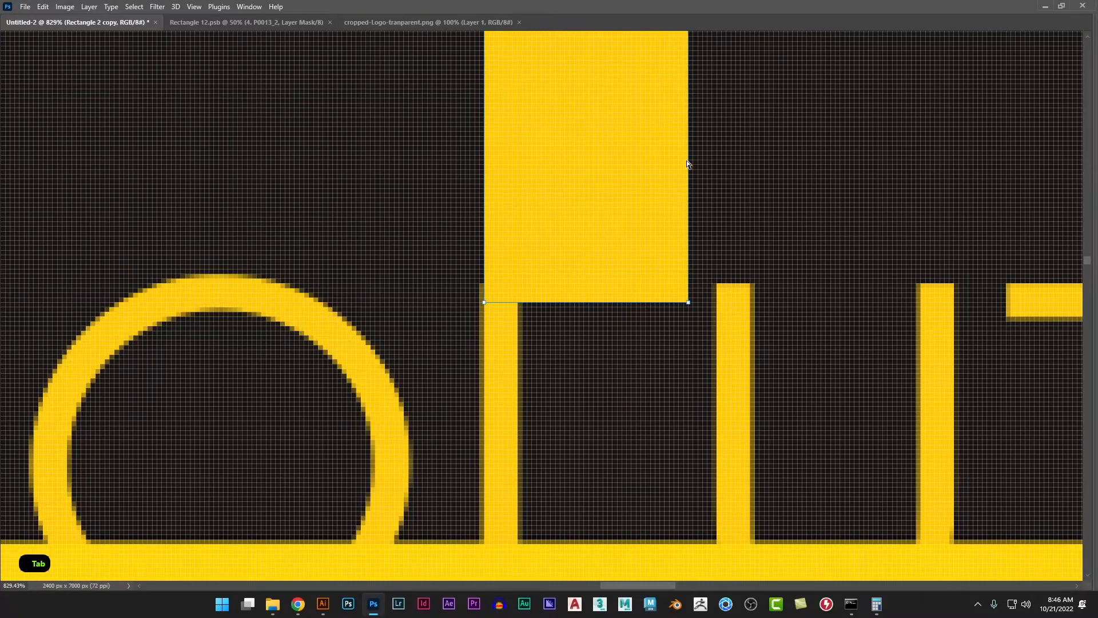
{"action": "key", "text": "ctrl+t"}
{"action": "left_click_drag", "start_coordinate": [675, 109], "coordinate": [517, 111]}
{"action": "key", "text": "Return"}
Position the thin bar copies on the L stems of SOLUTIONS, undoing one stray move
{"action": "left_click_drag", "start_coordinate": [493, 225], "coordinate": [720, 264]}
{"action": "scroll", "coordinate": [720, 263], "scroll_direction": "down", "scroll_amount": 8}
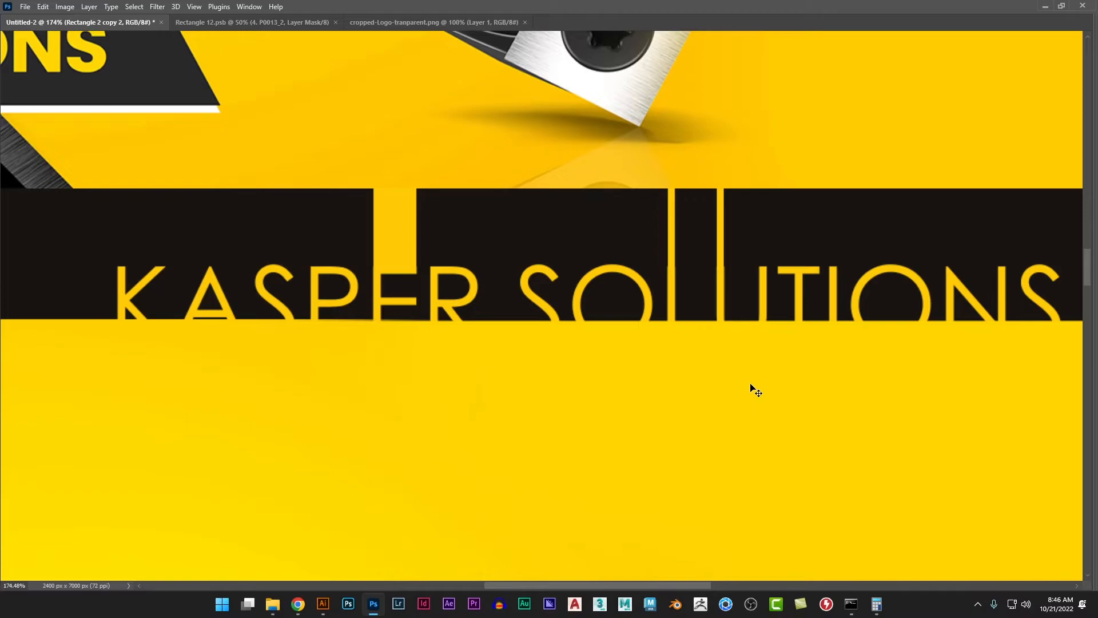
{"action": "scroll", "coordinate": [772, 269], "scroll_direction": "up", "scroll_amount": 4}
{"action": "left_click_drag", "start_coordinate": [649, 245], "coordinate": [687, 229]}
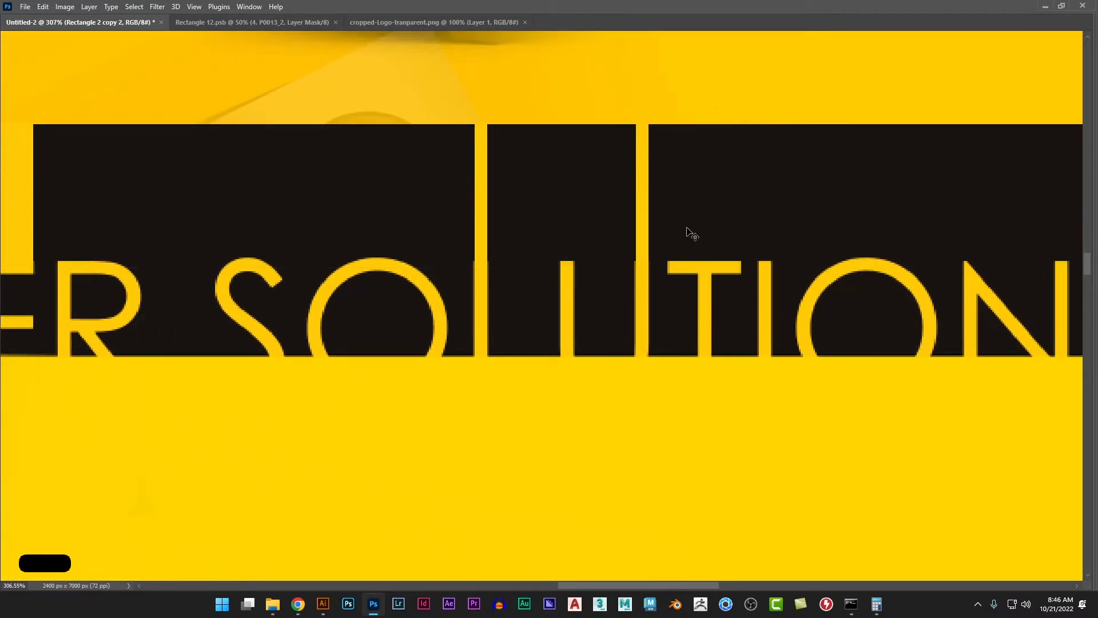
{"action": "key", "text": "ctrl+z"}
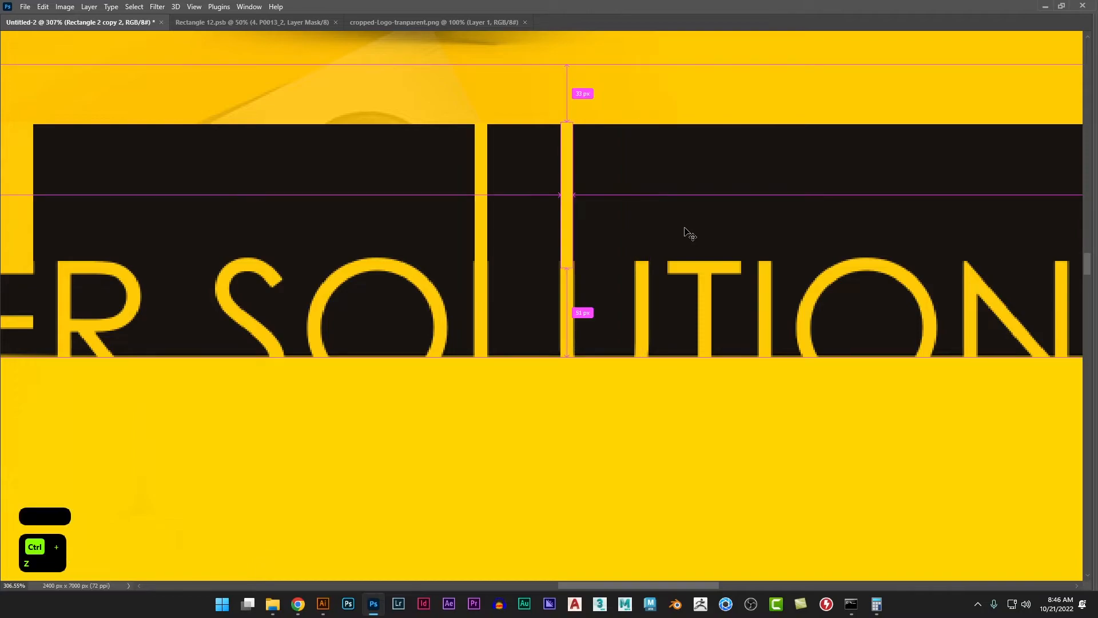
{"action": "left_click", "coordinate": [480, 220], "text": "shift"}
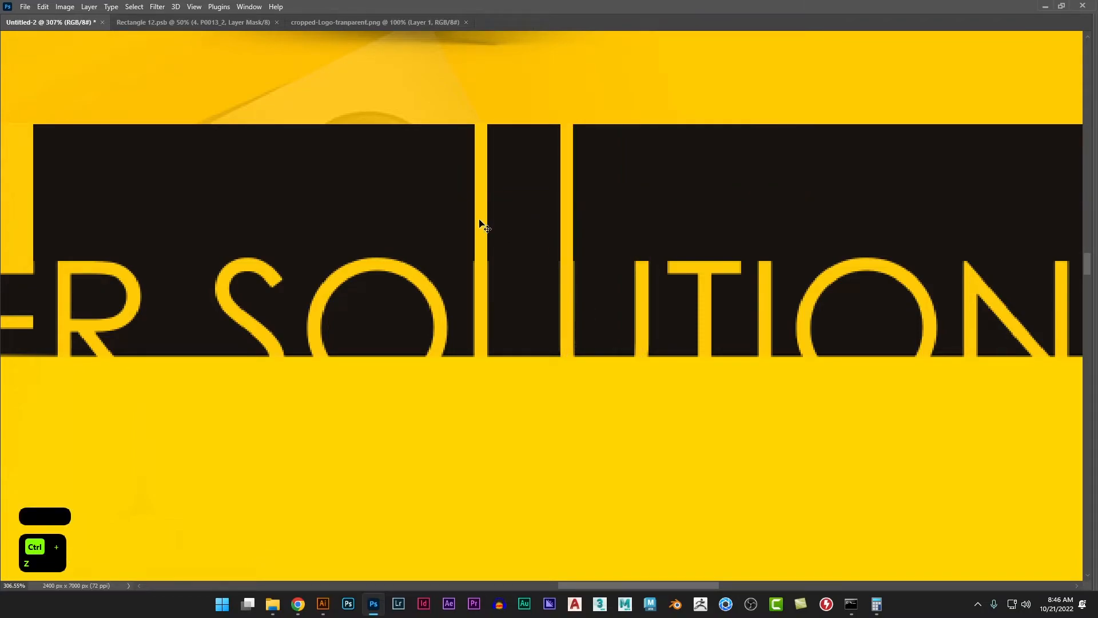
Move the Rectangle 2 copy 2 strip onto the T and widen it to 40 px
{"action": "left_click_drag", "start_coordinate": [608, 247], "coordinate": [913, 240]}
{"action": "left_click", "coordinate": [474, 224], "text": "ctrl"}
{"action": "left_click", "coordinate": [422, 231], "text": "ctrl"}
{"action": "left_click_drag", "start_coordinate": [331, 232], "coordinate": [600, 215]}
{"action": "key", "text": "ctrl+t"}
{"action": "double_click", "coordinate": [569, 241]}
{"action": "key", "text": "z"}
{"action": "left_click_drag", "start_coordinate": [573, 297], "coordinate": [485, 321]}
{"action": "key", "text": "v"}
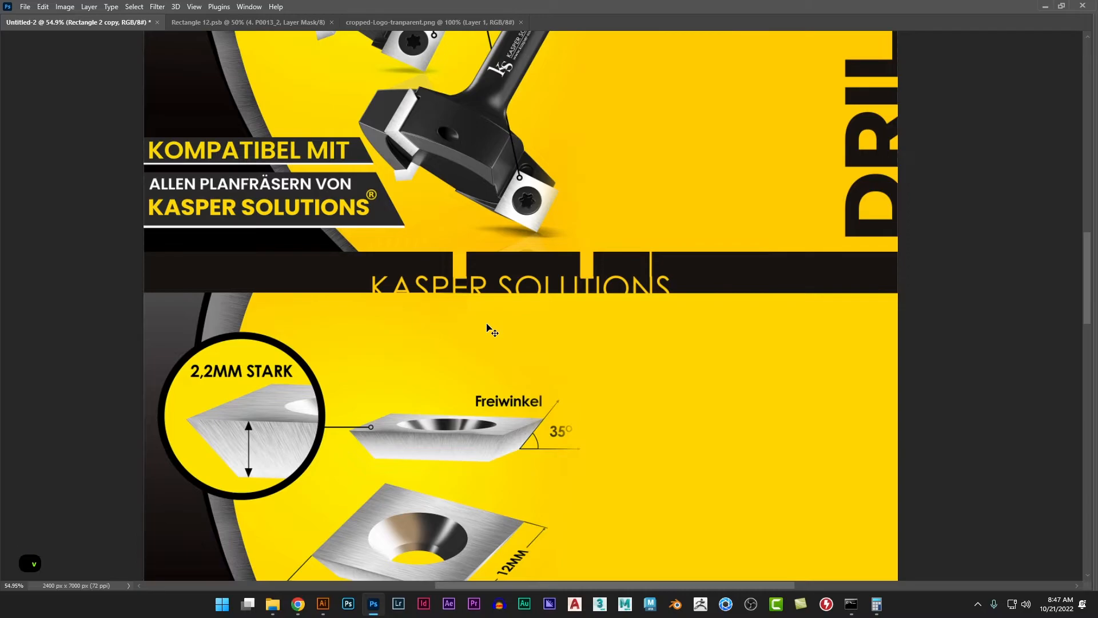
Add another thin yellow bar copy over the K of KASPER, nudged into alignment
{"action": "scroll", "coordinate": [707, 277], "scroll_direction": "up", "scroll_amount": 6}
{"action": "key", "text": "space"}
{"action": "left_click_drag", "start_coordinate": [630, 265], "coordinate": [227, 286]}
{"action": "left_click", "coordinate": [716, 256], "text": "ctrl"}
{"action": "scroll", "coordinate": [227, 287], "scroll_direction": "up", "scroll_amount": 10}
{"action": "scroll", "coordinate": [227, 286], "scroll_direction": "up", "scroll_amount": 3}
{"action": "left_click_drag", "start_coordinate": [242, 226], "coordinate": [243, 228]}
{"action": "key", "text": "Right"}
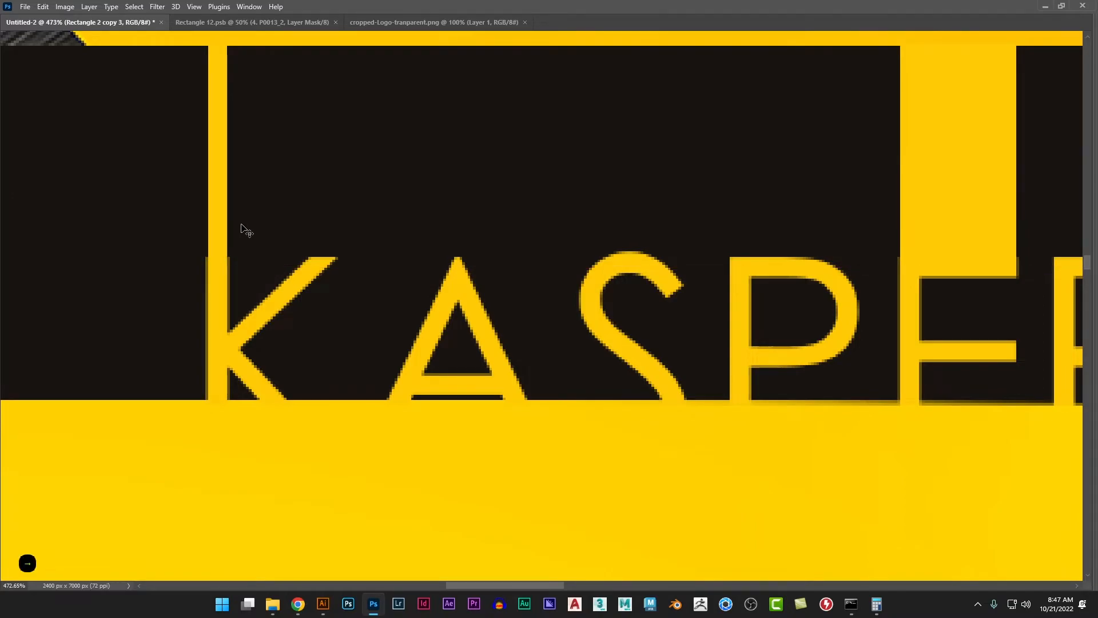
{"action": "scroll", "coordinate": [247, 230], "scroll_direction": "down", "scroll_amount": 12}
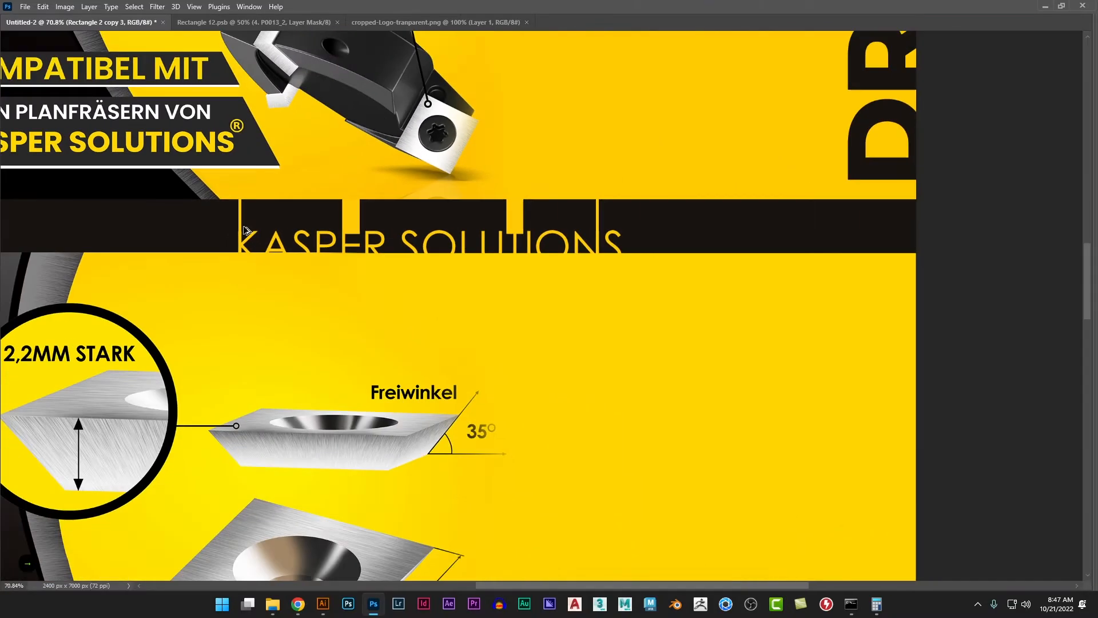
{"action": "scroll", "coordinate": [247, 230], "scroll_direction": "down", "scroll_amount": 6}
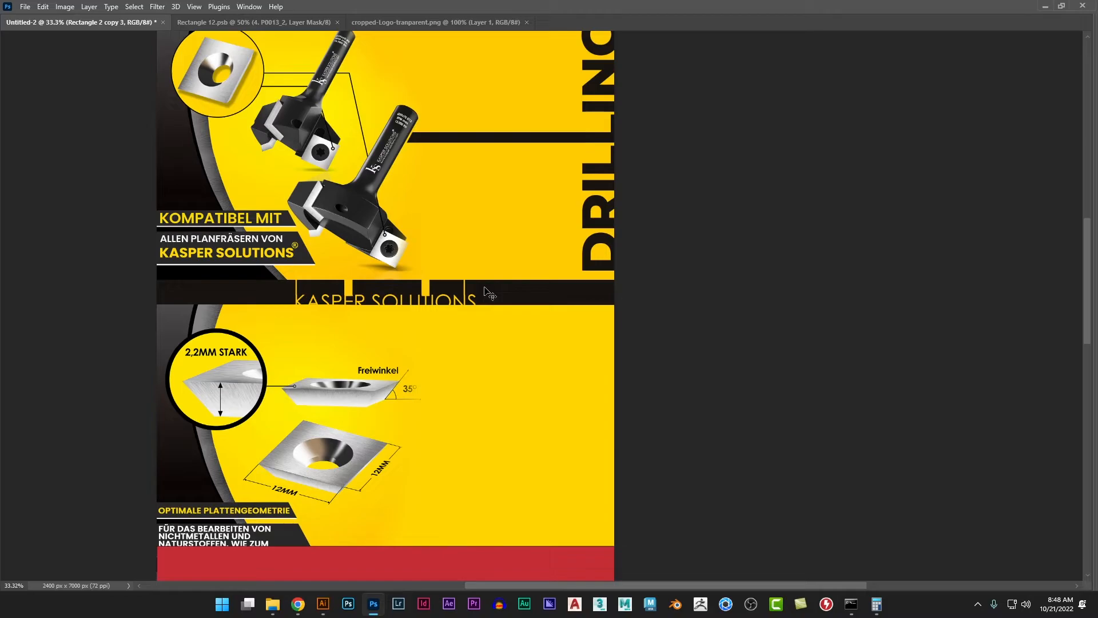
Leave the Photoshop flyer through the window switcher, heading for the Chrome window
{"action": "key", "text": "alt+Tab"}
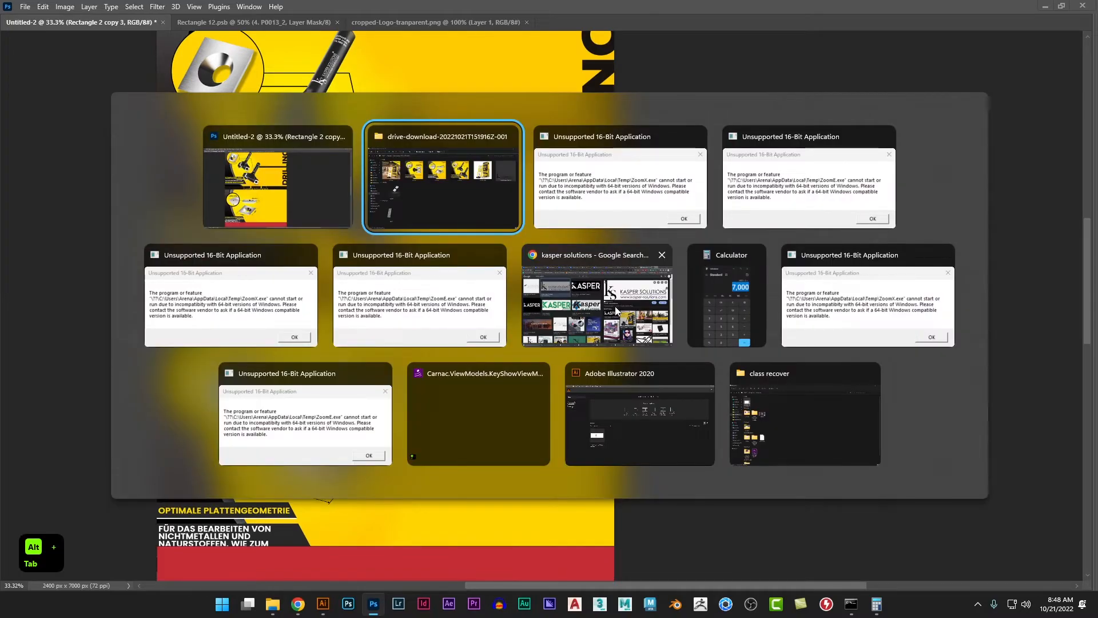
{"action": "key", "text": "alt+Tab"}
{"action": "key", "text": "alt+Tab"}
Bring Chrome forward and switch tabs to the Behance portfolio profile
{"action": "left_click", "coordinate": [617, 311]}
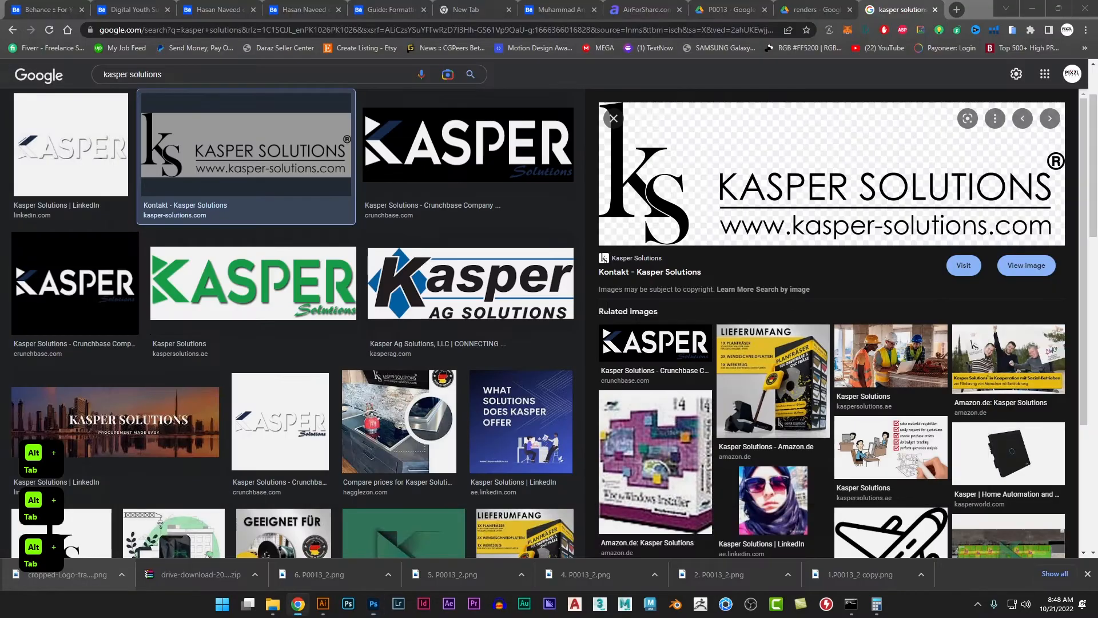
{"action": "left_click", "coordinate": [81, 5]}
{"action": "left_click", "coordinate": [135, 8]}
{"action": "left_click", "coordinate": [220, 8]}
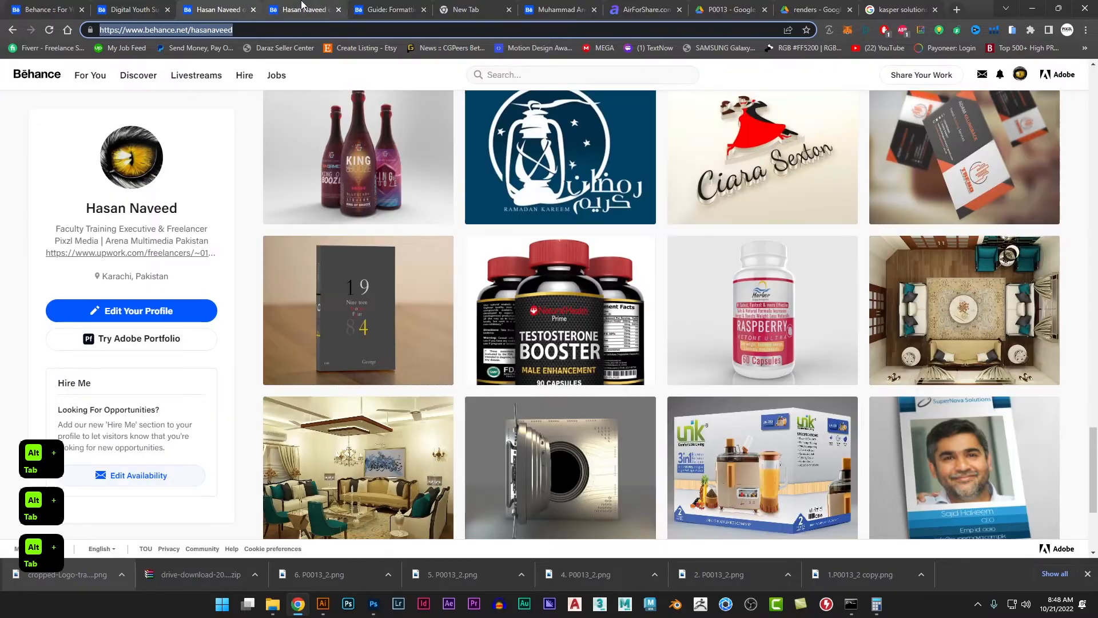
{"action": "left_click", "coordinate": [247, 374]}
{"action": "scroll", "coordinate": [247, 374], "scroll_direction": "up", "scroll_amount": 12}
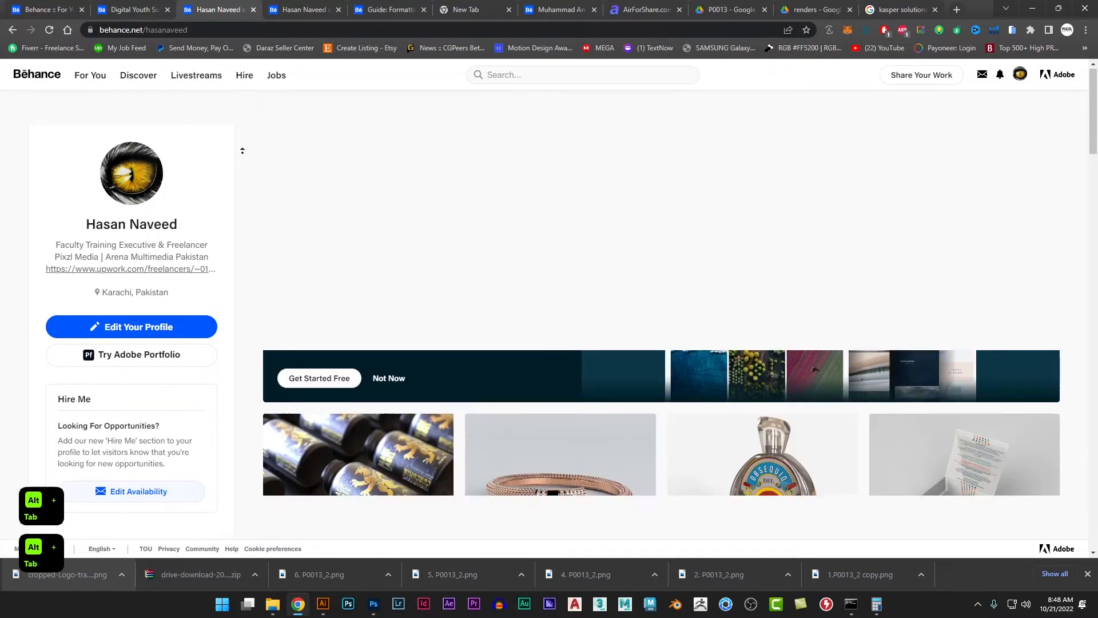
Preview the Label Design & Packaging project's image full screen, then close it
{"action": "left_click", "coordinate": [324, 485]}
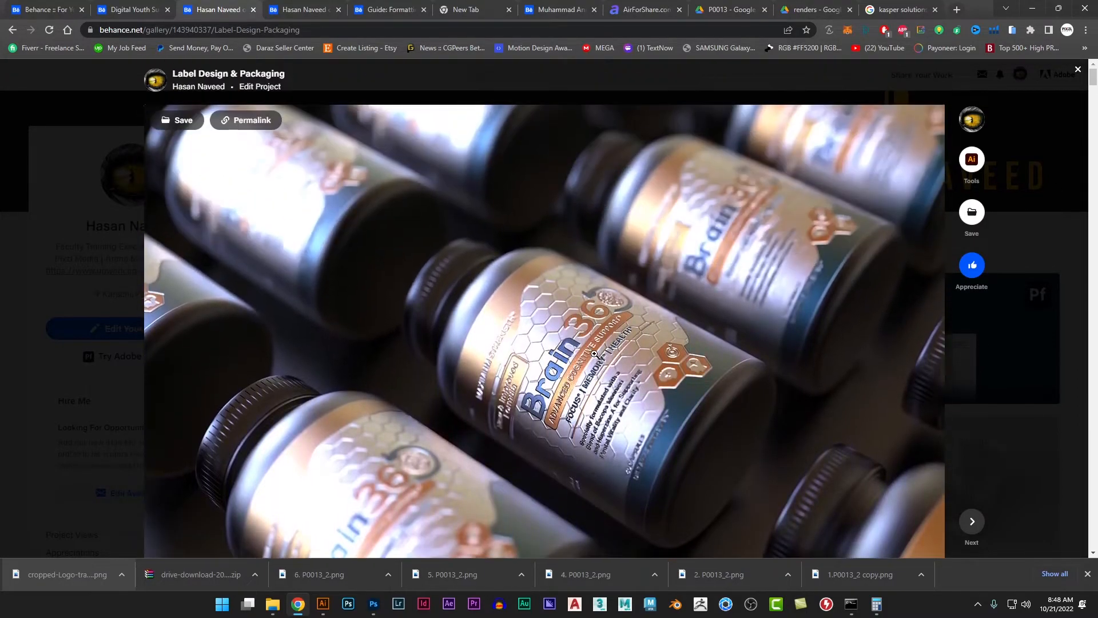
{"action": "left_click", "coordinate": [551, 342]}
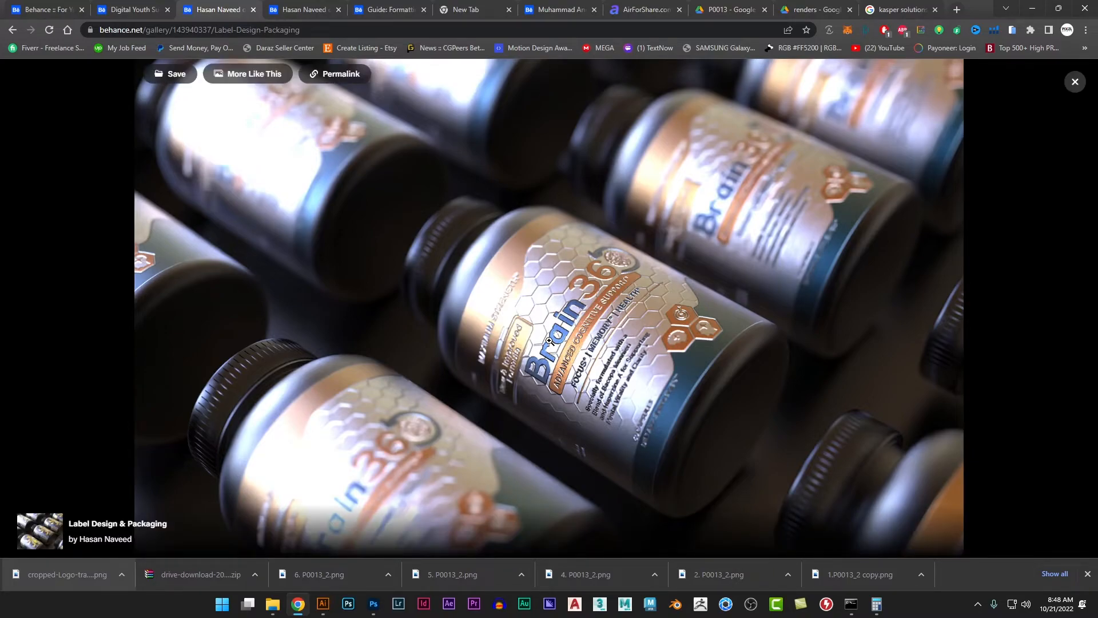
{"action": "key", "text": "Escape"}
{"action": "key", "text": "Escape"}
Scroll the portfolio grid and open the Testosterone Booster packaging project
{"action": "scroll", "coordinate": [249, 311], "scroll_direction": "down", "scroll_amount": 10}
{"action": "scroll", "coordinate": [259, 378], "scroll_direction": "down", "scroll_amount": 4}
{"action": "scroll", "coordinate": [259, 379], "scroll_direction": "up", "scroll_amount": 2}
{"action": "scroll", "coordinate": [259, 378], "scroll_direction": "down", "scroll_amount": 10}
{"action": "scroll", "coordinate": [260, 379], "scroll_direction": "down", "scroll_amount": 14}
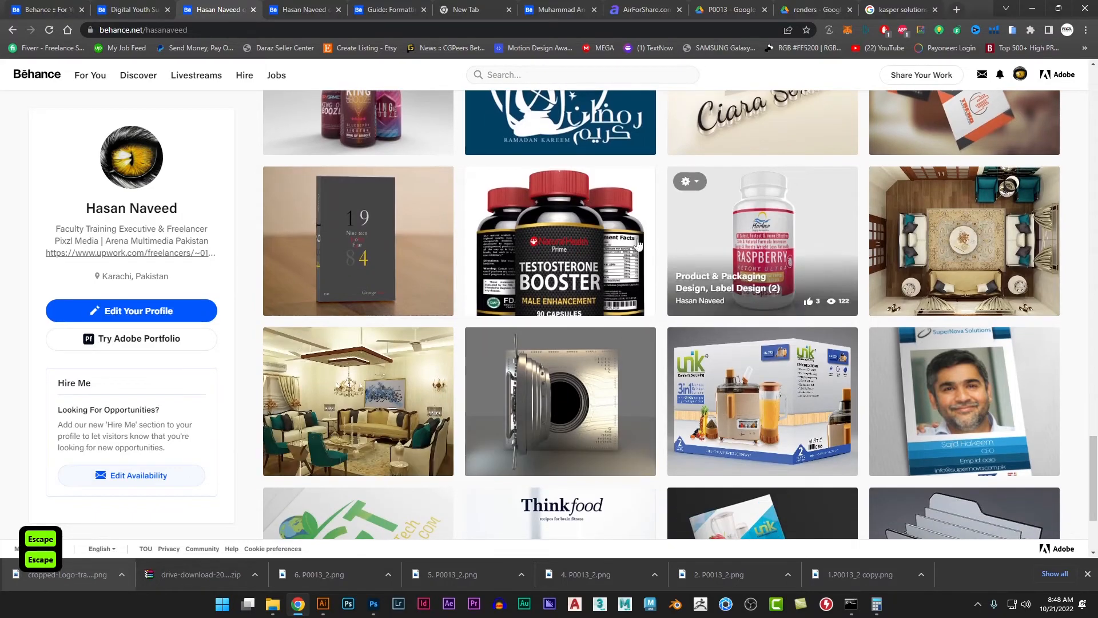
{"action": "left_click", "coordinate": [649, 248]}
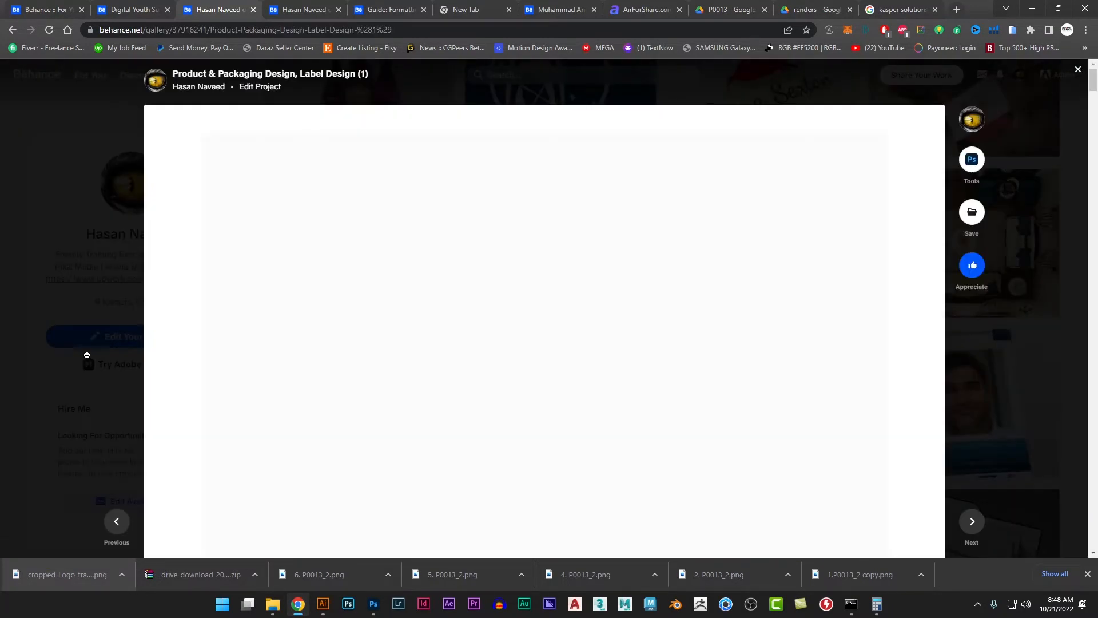
{"action": "scroll", "coordinate": [143, 326], "scroll_direction": "down", "scroll_amount": 3}
{"action": "left_click", "coordinate": [657, 309]}
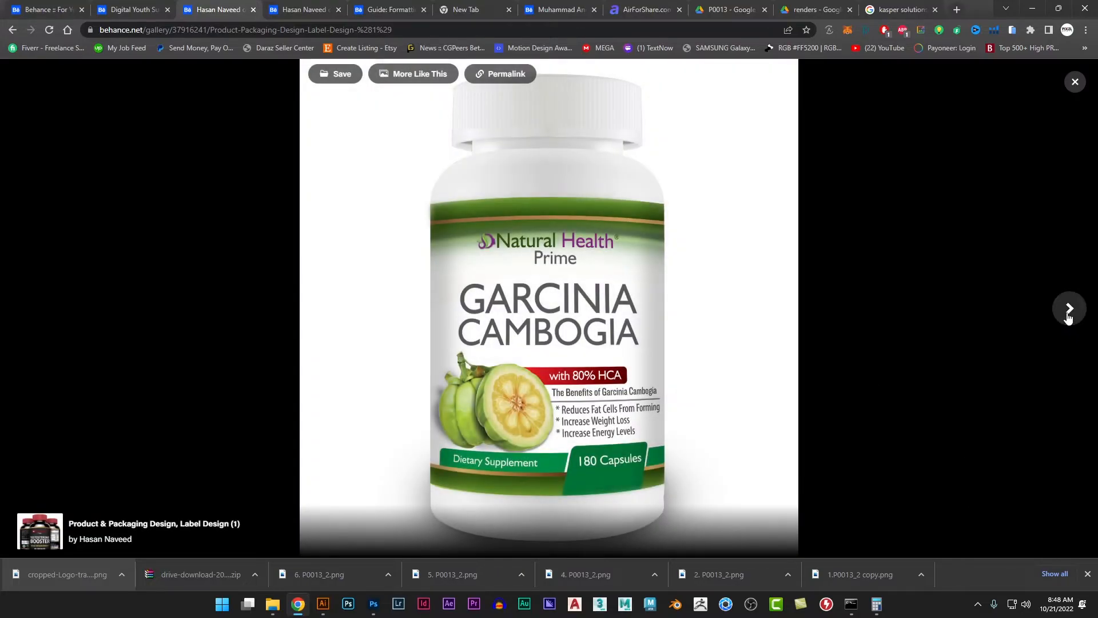
{"action": "left_click", "coordinate": [1069, 316]}
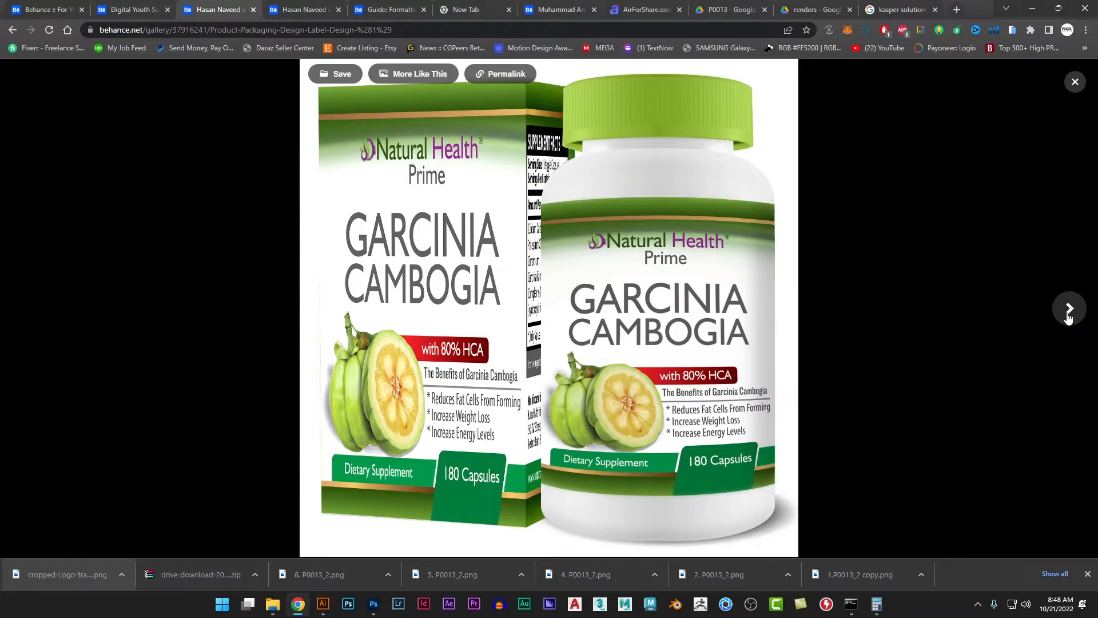
{"action": "left_click", "coordinate": [1069, 316]}
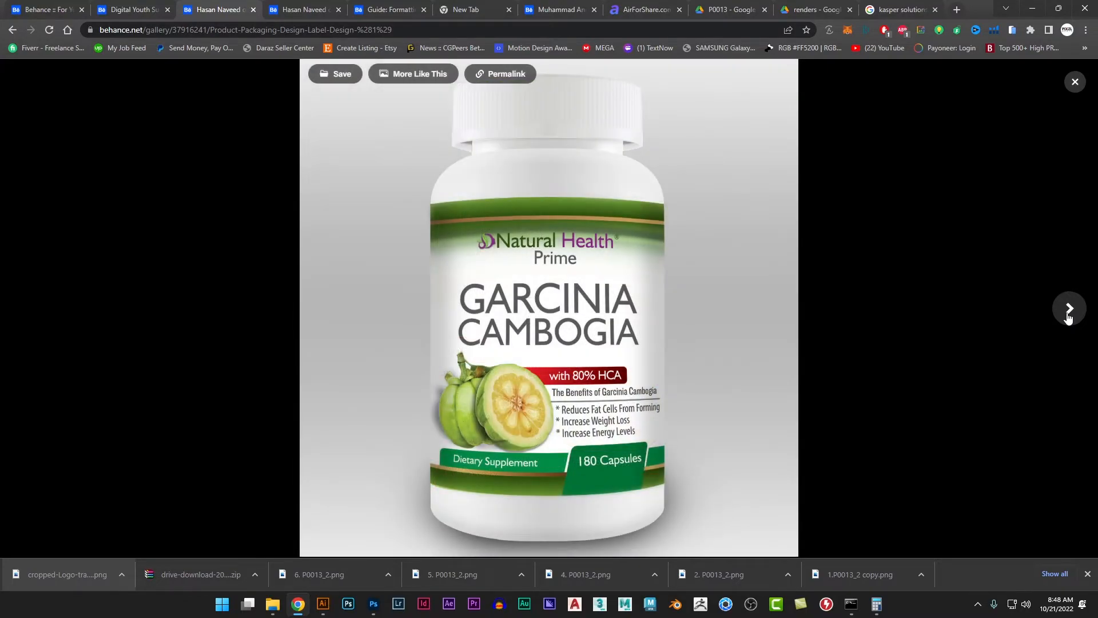
{"action": "left_click", "coordinate": [1068, 309]}
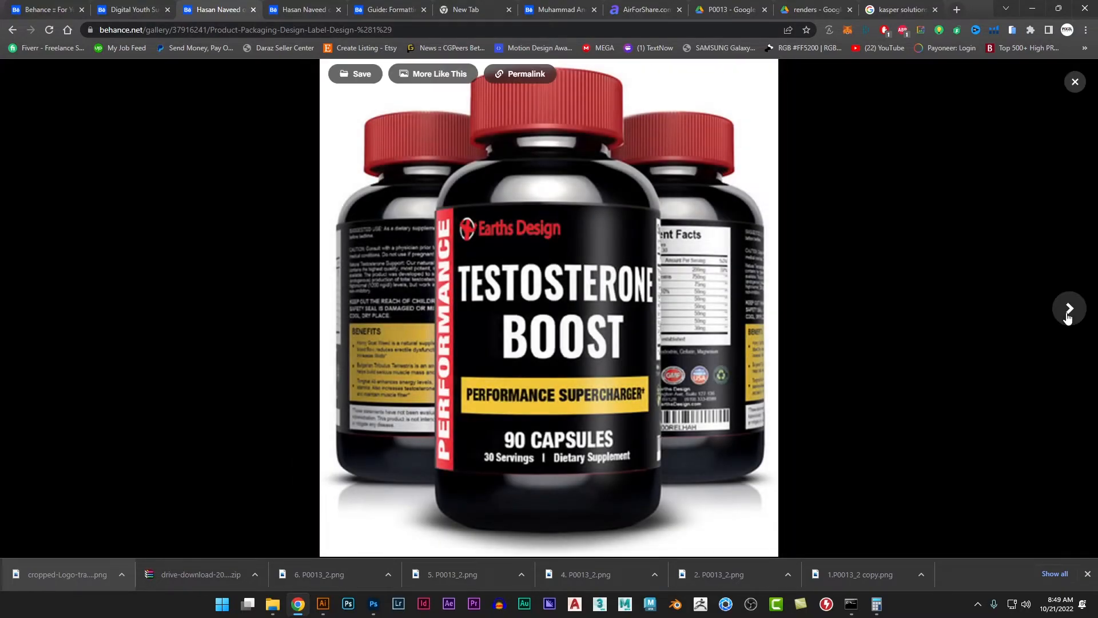
{"action": "left_click", "coordinate": [1068, 313]}
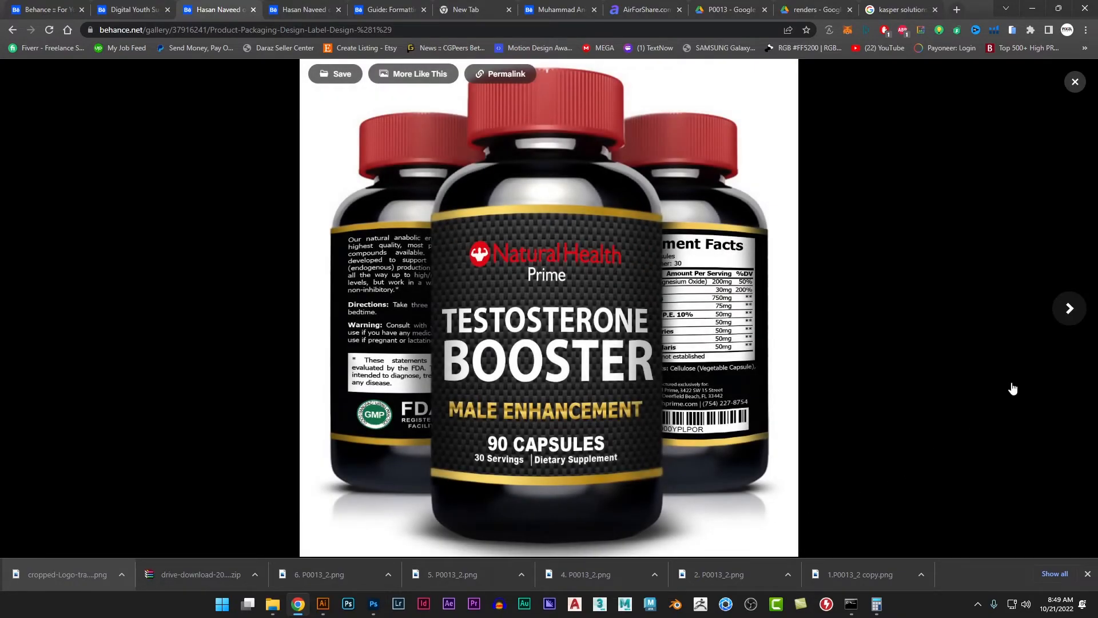
{"action": "left_click", "coordinate": [1068, 320]}
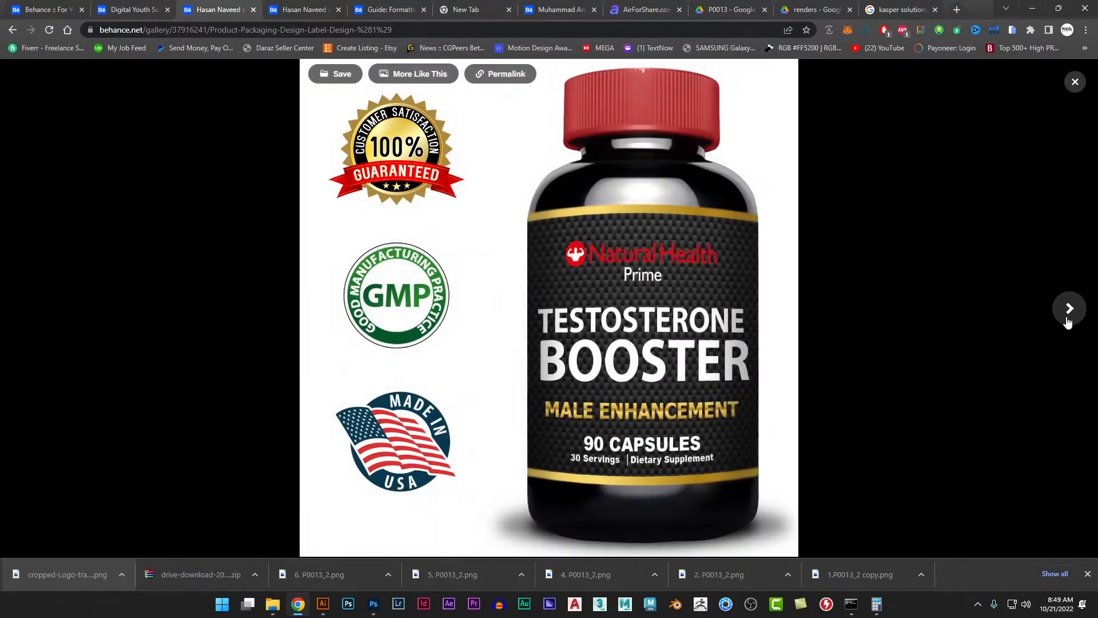
{"action": "left_click", "coordinate": [1068, 322]}
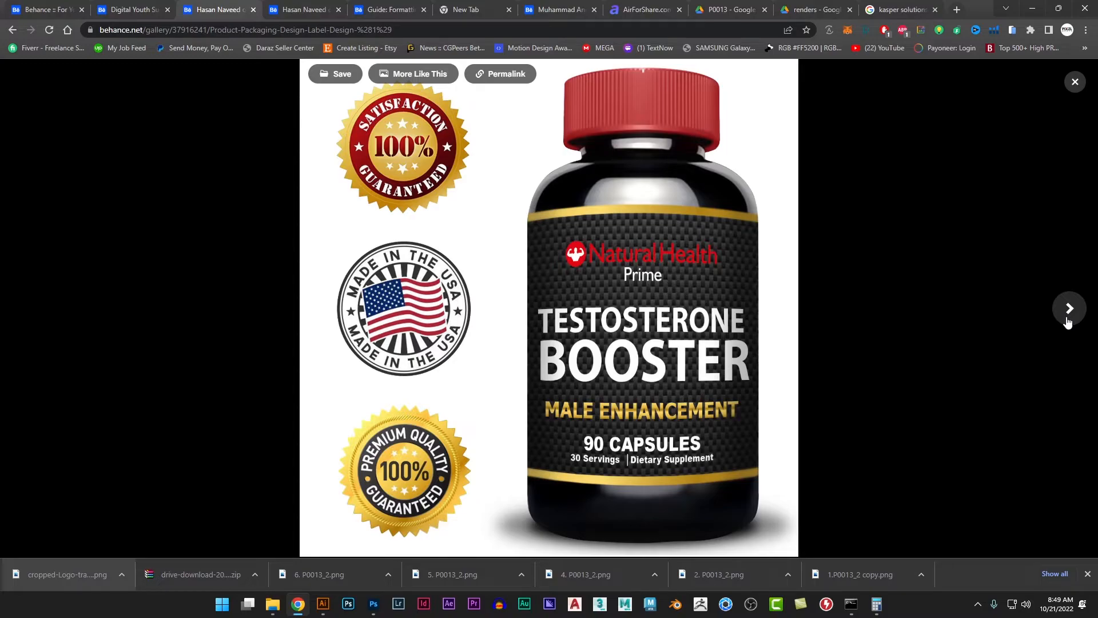
{"action": "key", "text": "Escape"}
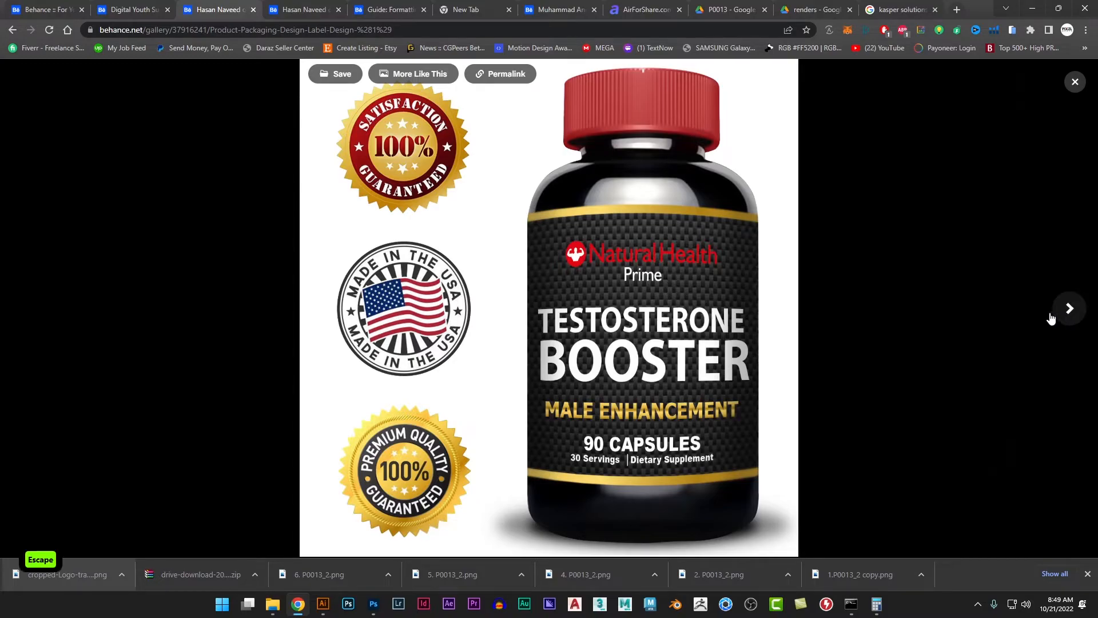
{"action": "key", "text": "Escape"}
{"action": "scroll", "coordinate": [185, 311], "scroll_direction": "up", "scroll_amount": 20}
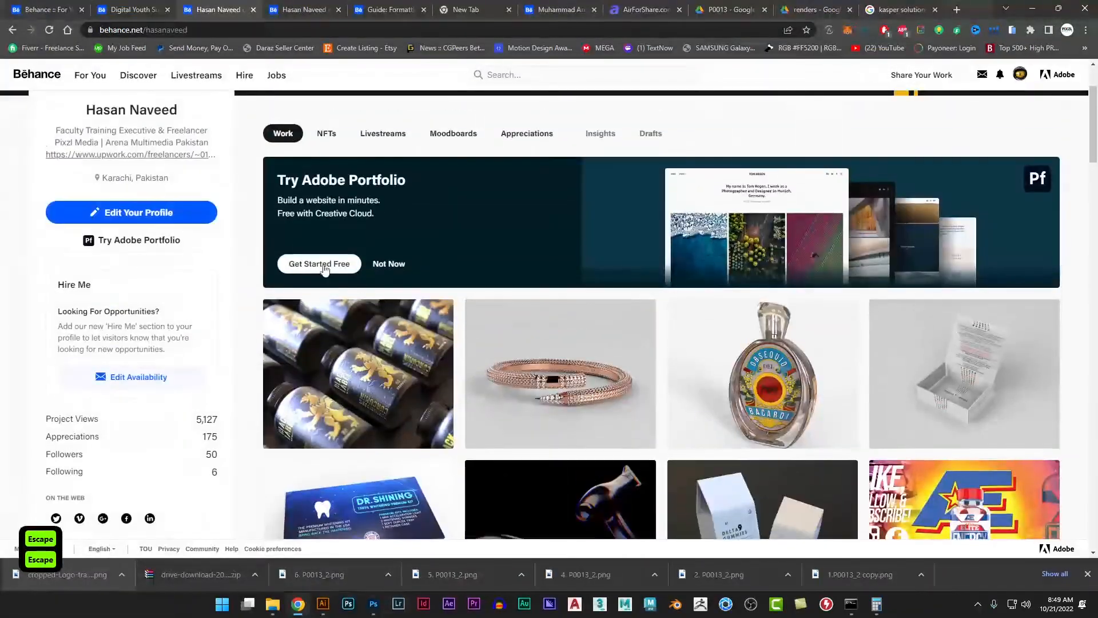
Reopen the Label Design & Packaging project, close it, and switch back to Photoshop
{"action": "left_click", "coordinate": [413, 366]}
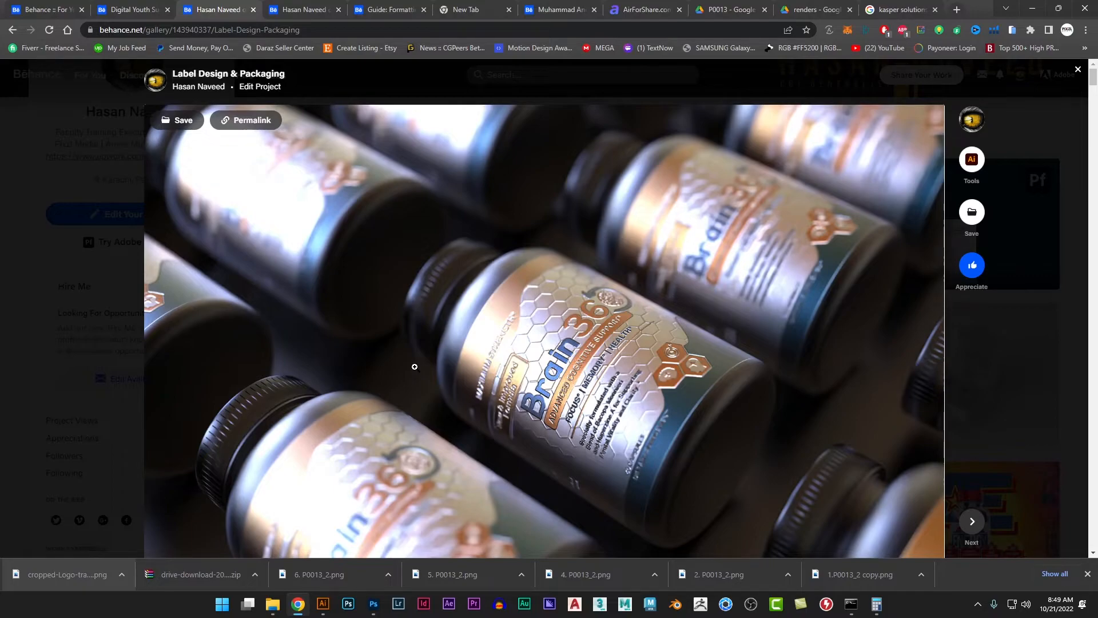
{"action": "key", "text": "Escape"}
{"action": "key", "text": "alt+Tab"}
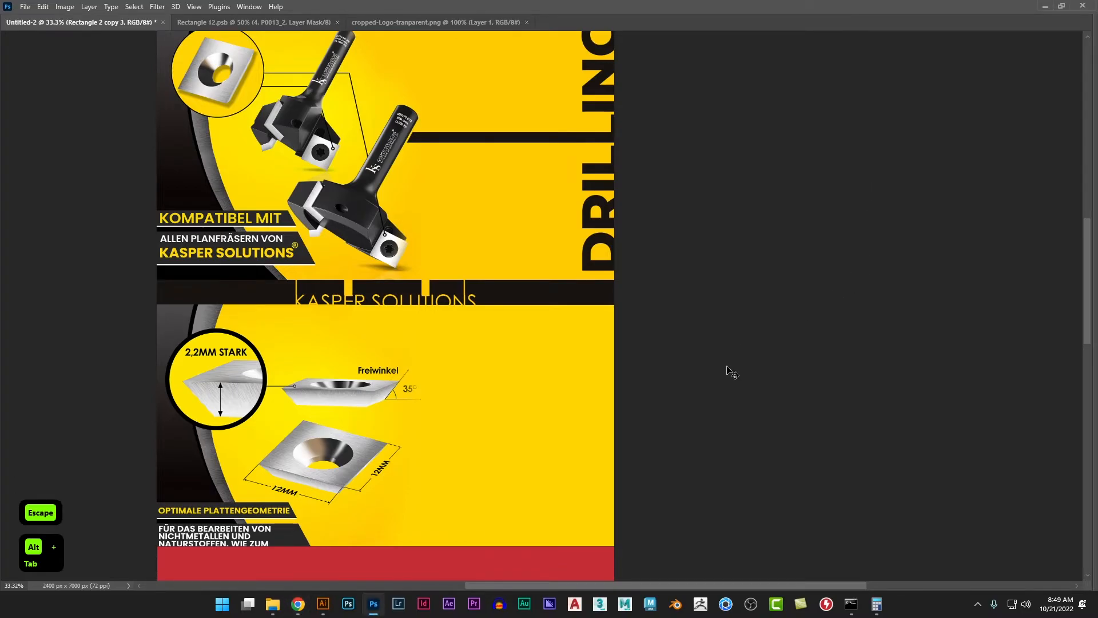
Change the Rectangle 1 band behind KASPER SOLUTIONS to colour 000000
{"action": "left_click", "coordinate": [544, 298]}
{"action": "key", "text": "Tab"}
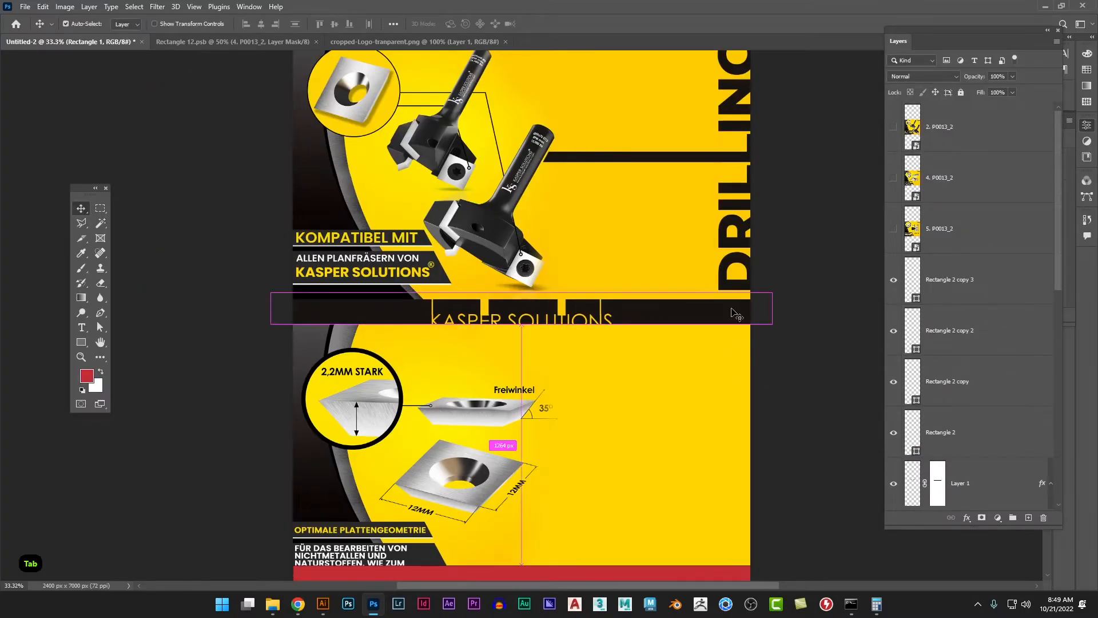
{"action": "scroll", "coordinate": [933, 343], "scroll_direction": "down", "scroll_amount": 10}
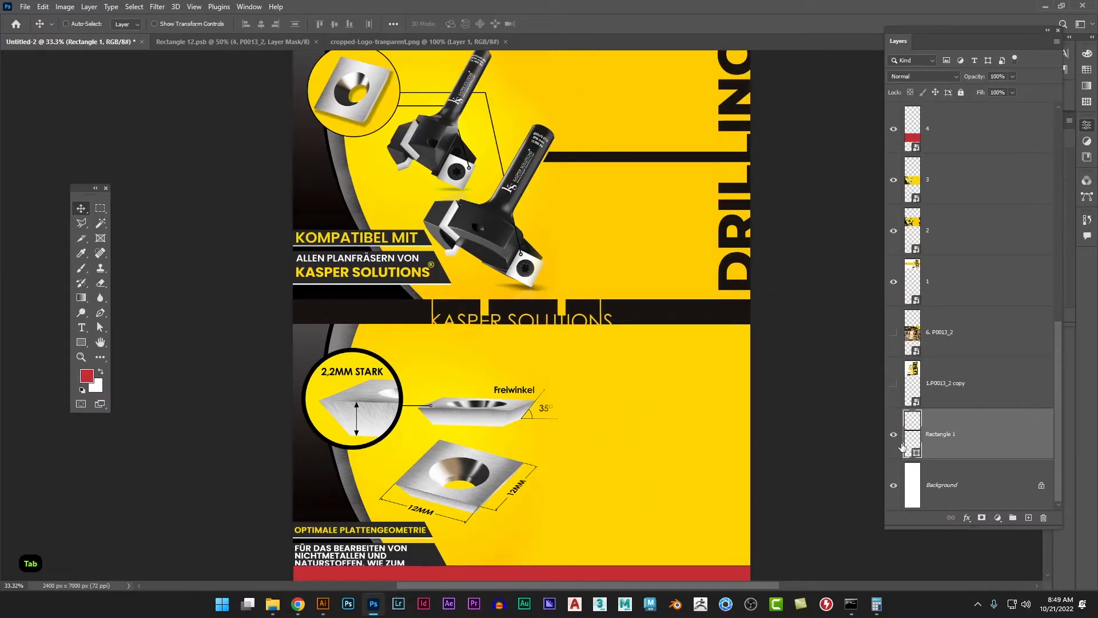
{"action": "double_click", "coordinate": [910, 437]}
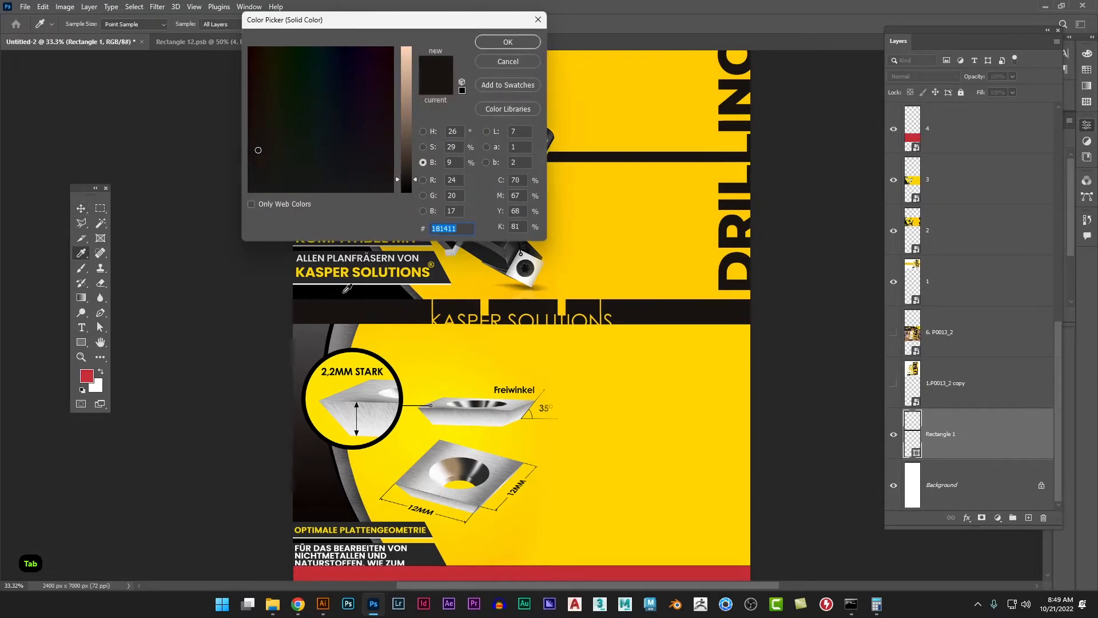
{"action": "left_click", "coordinate": [343, 292]}
{"action": "left_click", "coordinate": [508, 42]}
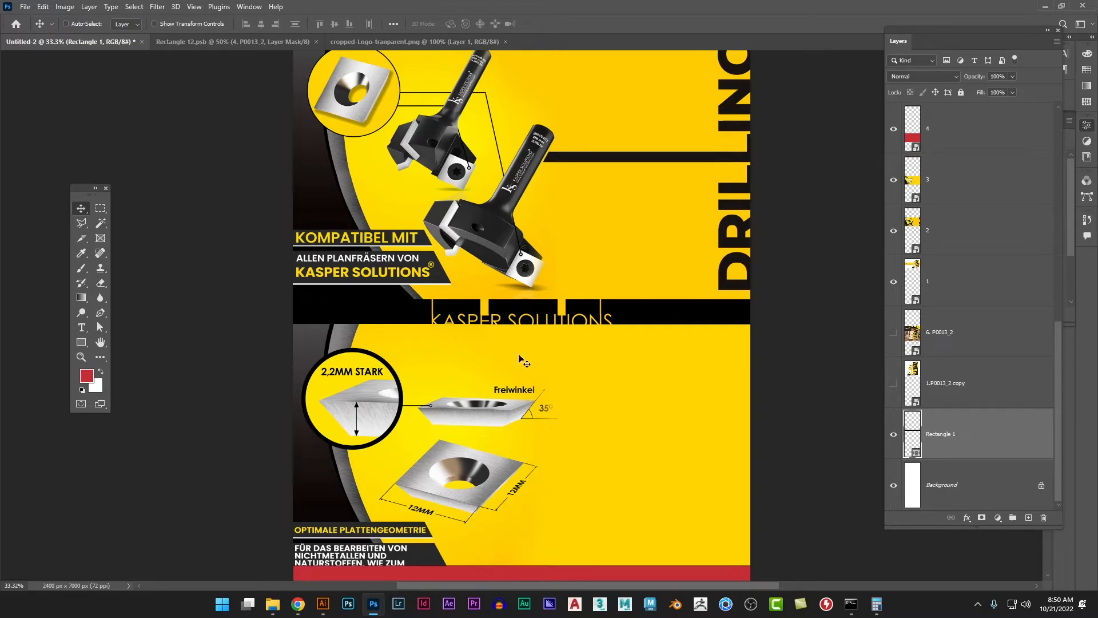
Move 'Rectangle 1 copy' to the top of the Layers panel, above the red area
{"action": "scroll", "coordinate": [654, 381], "scroll_direction": "down", "scroll_amount": 1}
{"action": "left_click_drag", "start_coordinate": [647, 365], "coordinate": [654, 421]}
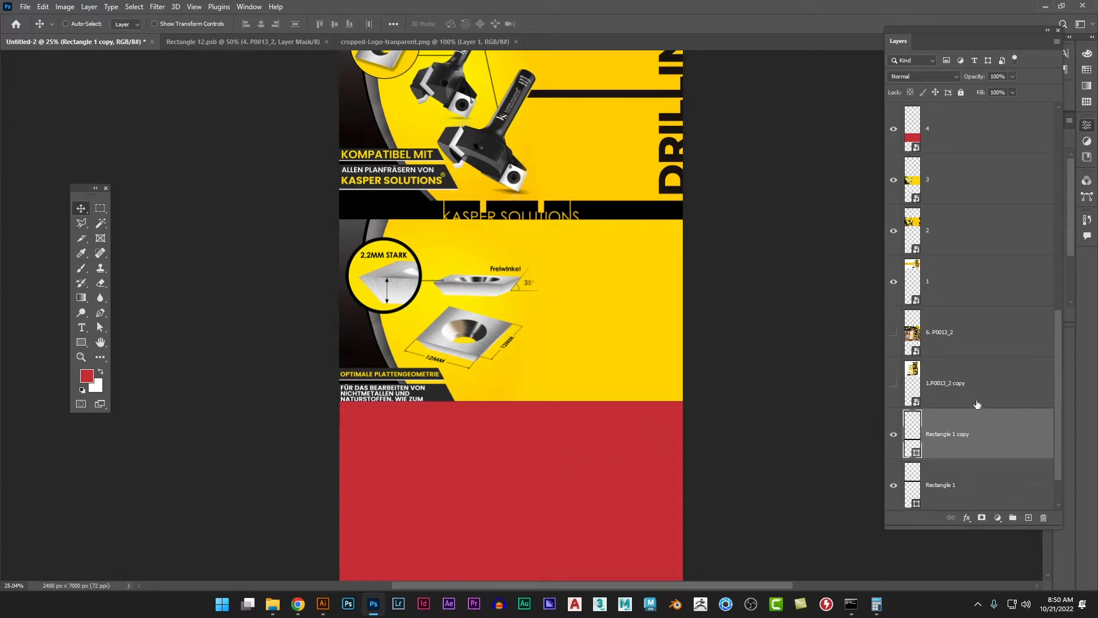
{"action": "left_click_drag", "start_coordinate": [989, 427], "coordinate": [983, 114]}
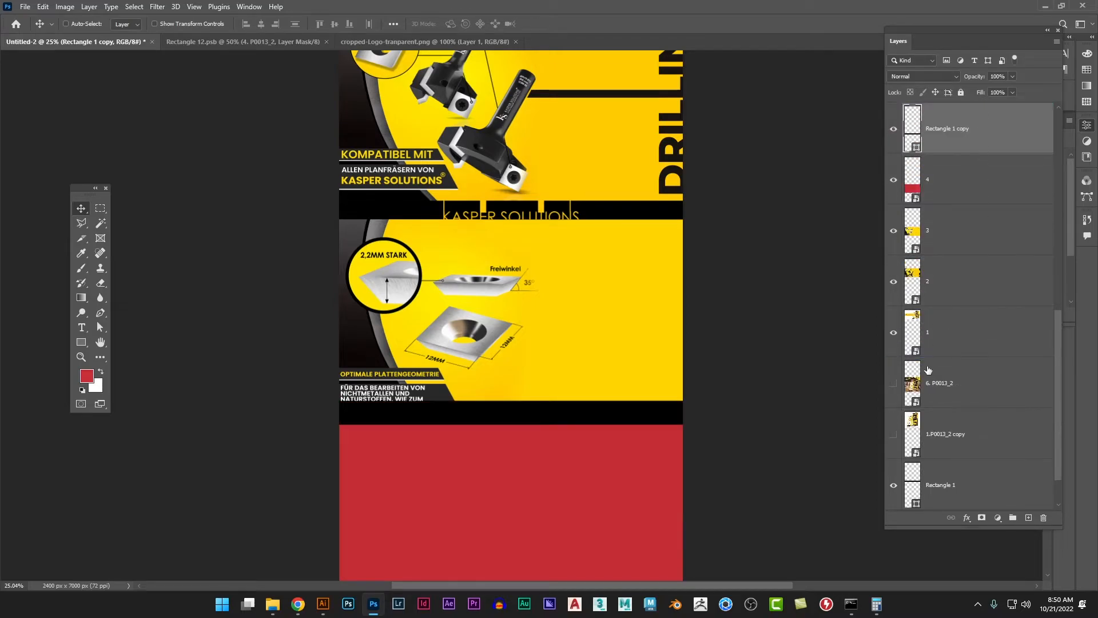
{"action": "left_click_drag", "start_coordinate": [474, 419], "coordinate": [475, 420]}
{"action": "scroll", "coordinate": [633, 427], "scroll_direction": "down", "scroll_amount": 4}
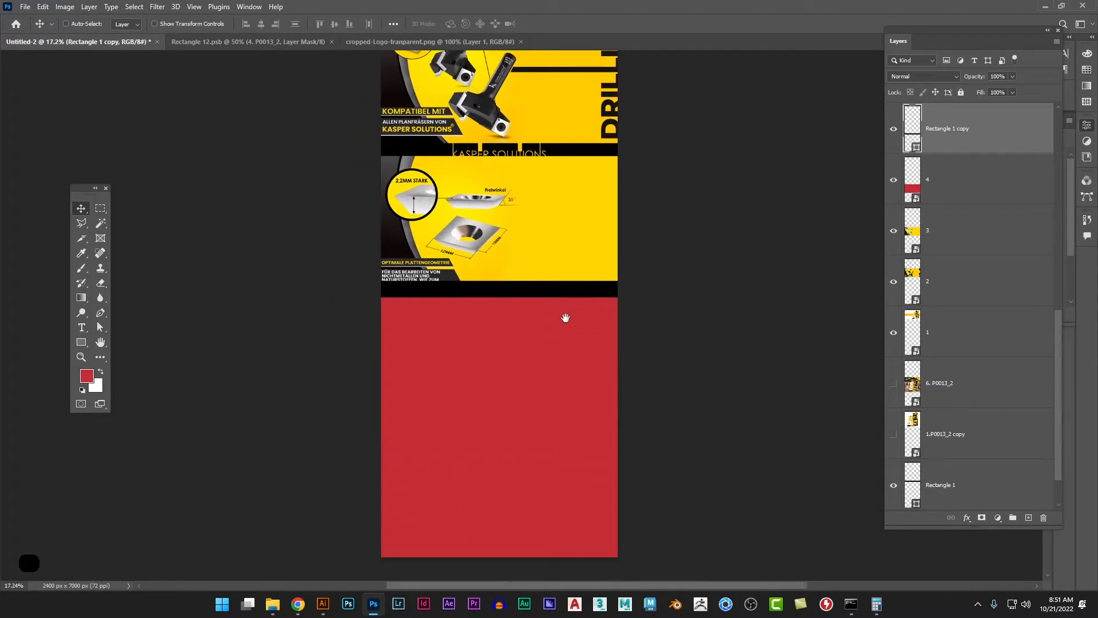
Place the 5. P0013_2 image into layer 4's contents, aligned to the left edge
{"action": "left_click", "coordinate": [508, 354], "text": "ctrl"}
{"action": "double_click", "coordinate": [912, 196]}
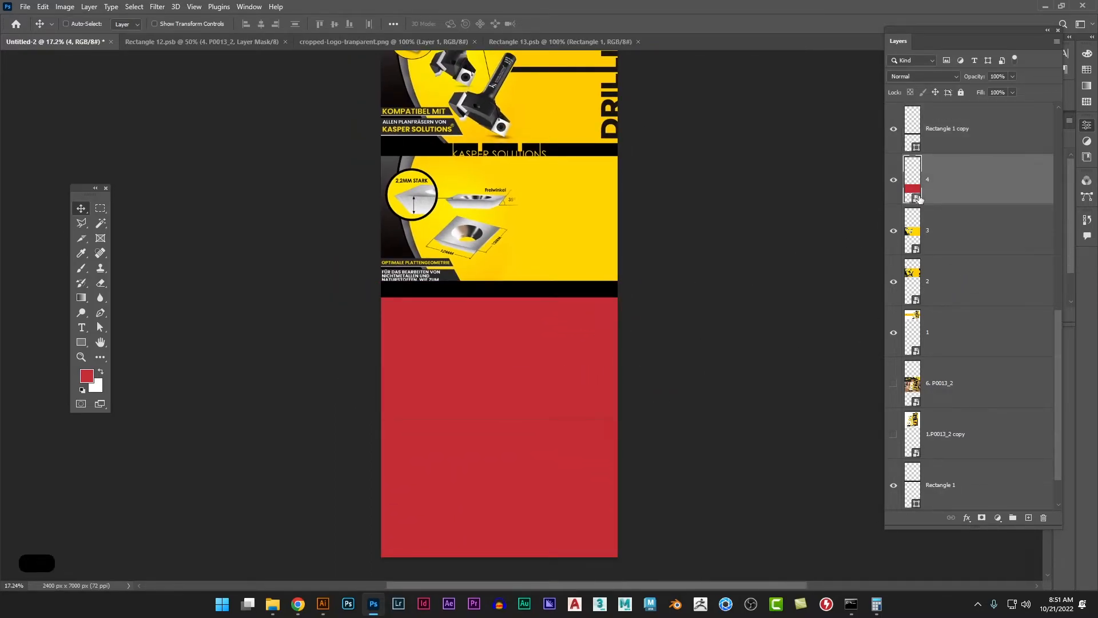
{"action": "key", "text": "alt+Tab"}
{"action": "key", "text": "alt+Tab"}
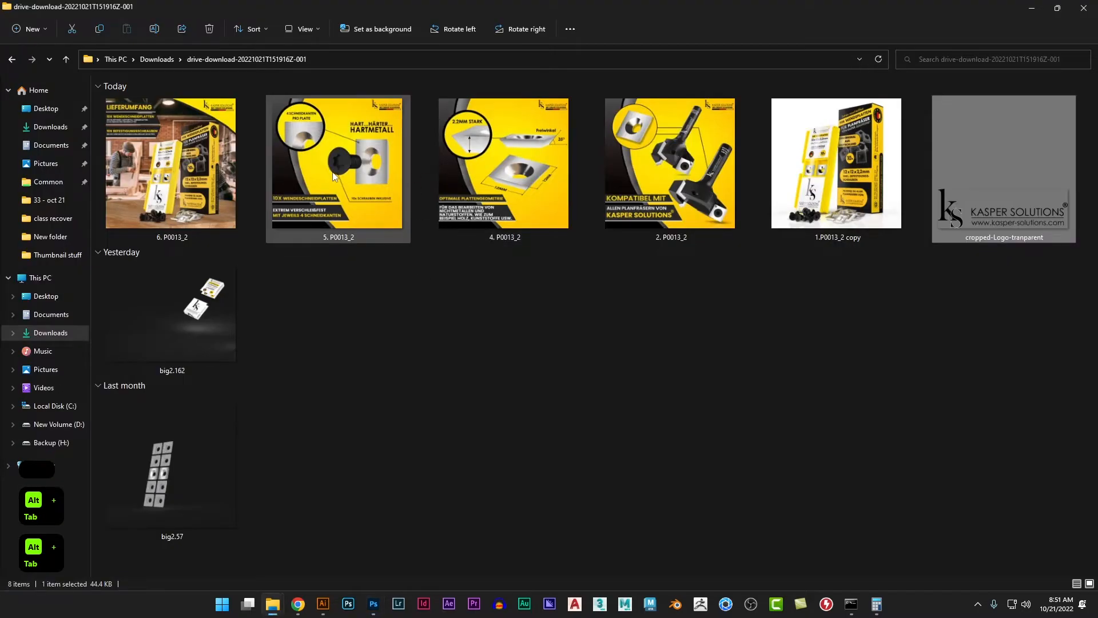
{"action": "key", "text": "alt+Tab"}
{"action": "left_click_drag", "start_coordinate": [334, 176], "coordinate": [517, 369]}
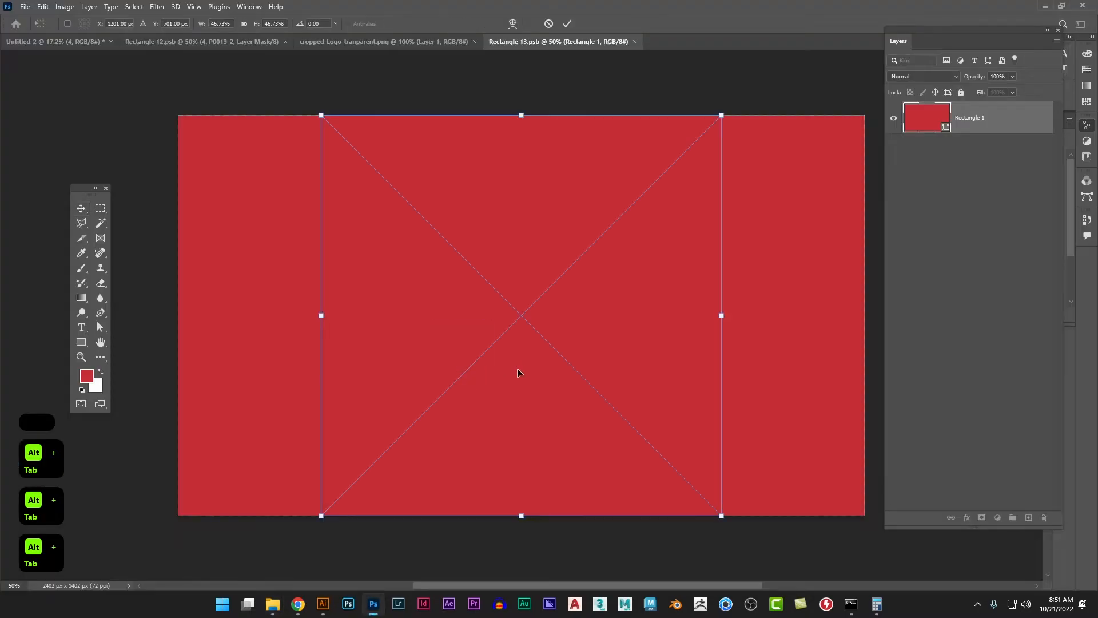
{"action": "key", "text": "Return"}
{"action": "left_click_drag", "start_coordinate": [618, 376], "coordinate": [470, 382]}
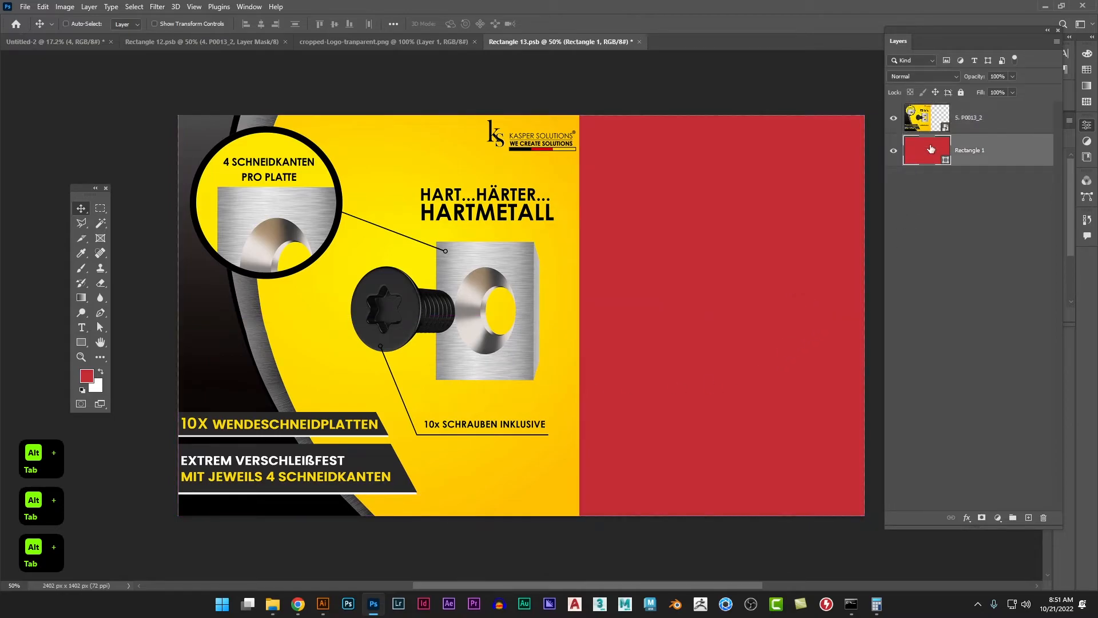
Fill the panel background with the sampled yellow ffd100, align the artwork, then save and close
{"action": "double_click", "coordinate": [926, 150]}
{"action": "left_click", "coordinate": [569, 257]}
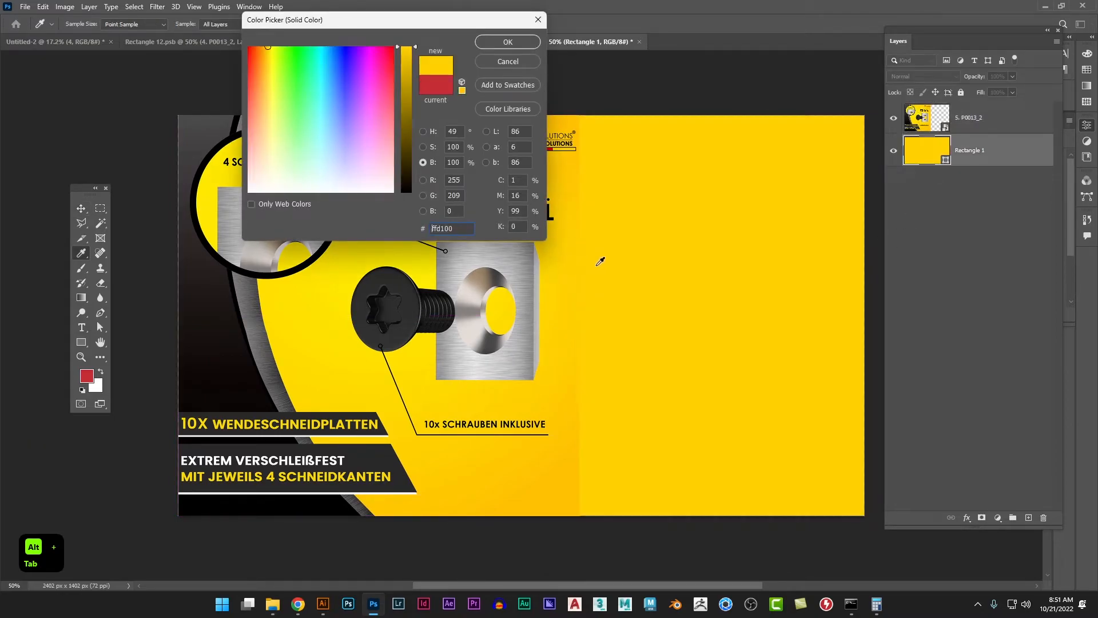
{"action": "left_click", "coordinate": [515, 40]}
{"action": "key", "text": "ctrl+t"}
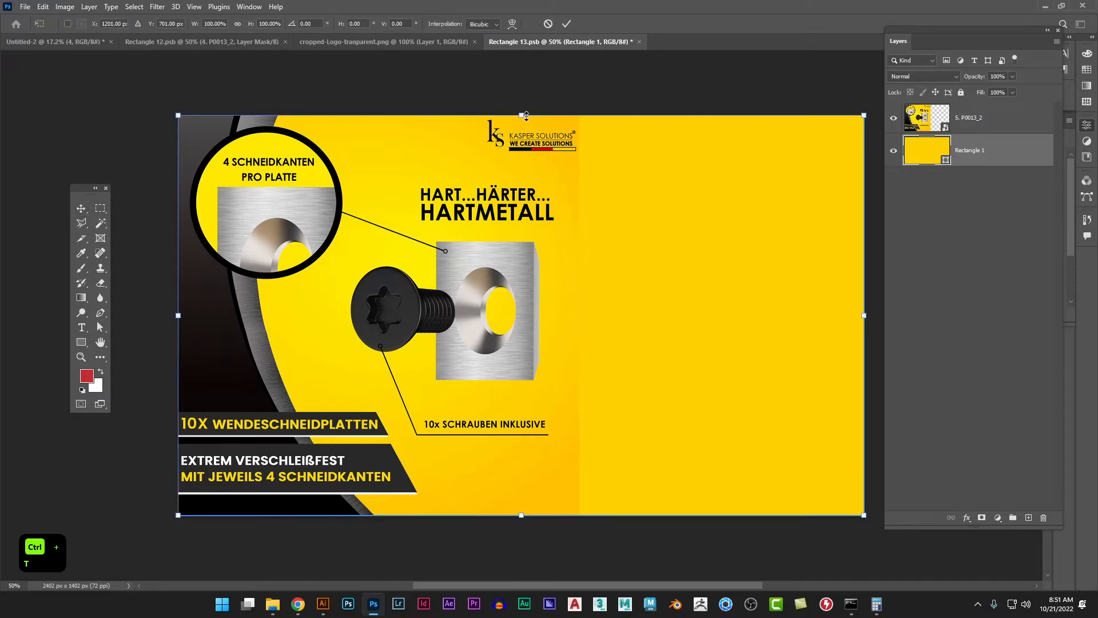
{"action": "key", "text": "Return"}
{"action": "left_click_drag", "start_coordinate": [501, 209], "coordinate": [498, 221]}
{"action": "key", "text": "ctrl+s"}
{"action": "key", "text": "ctrl+w"}
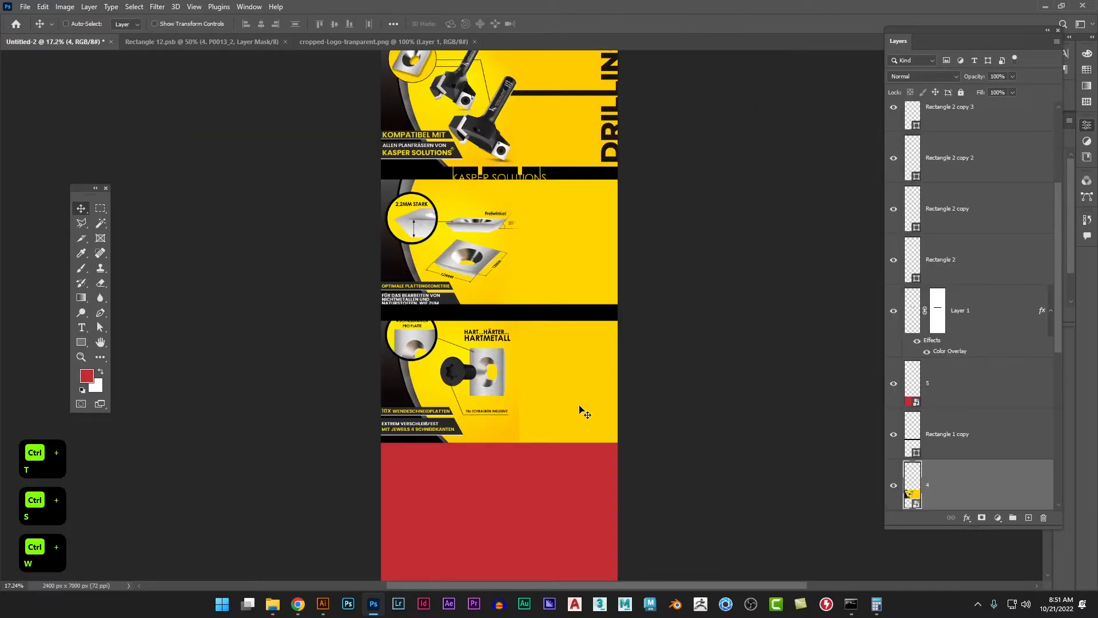
{"action": "scroll", "coordinate": [566, 429], "scroll_direction": "down", "scroll_amount": 3}
{"action": "left_click", "coordinate": [522, 343], "text": "ctrl"}
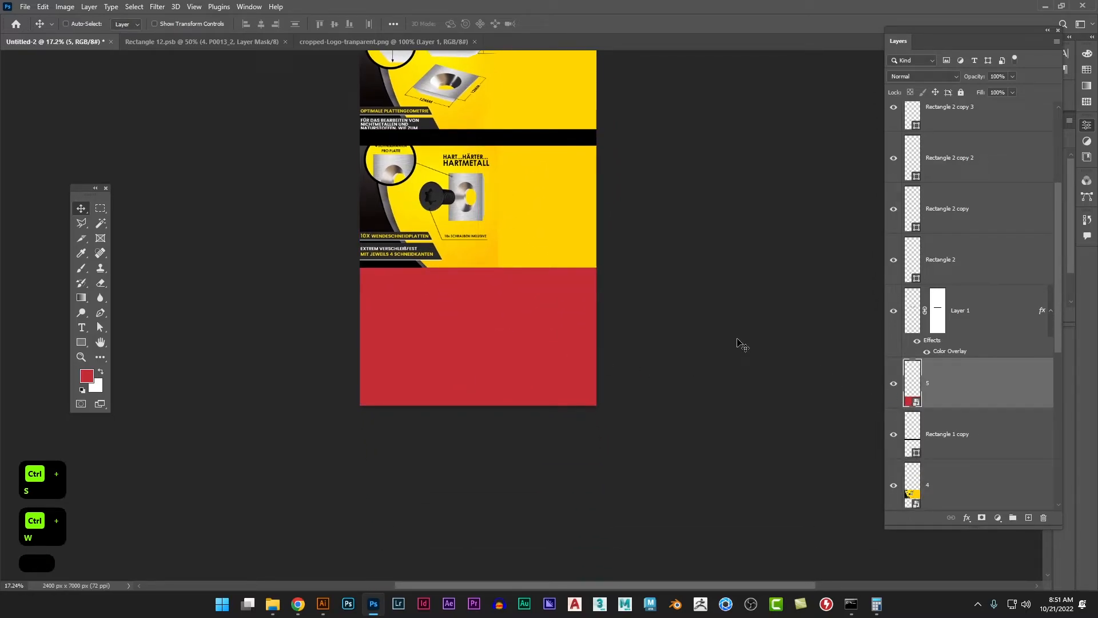
Place the 6. P0013_2 product image, centred, into layer 5's contents
{"action": "double_click", "coordinate": [911, 403]}
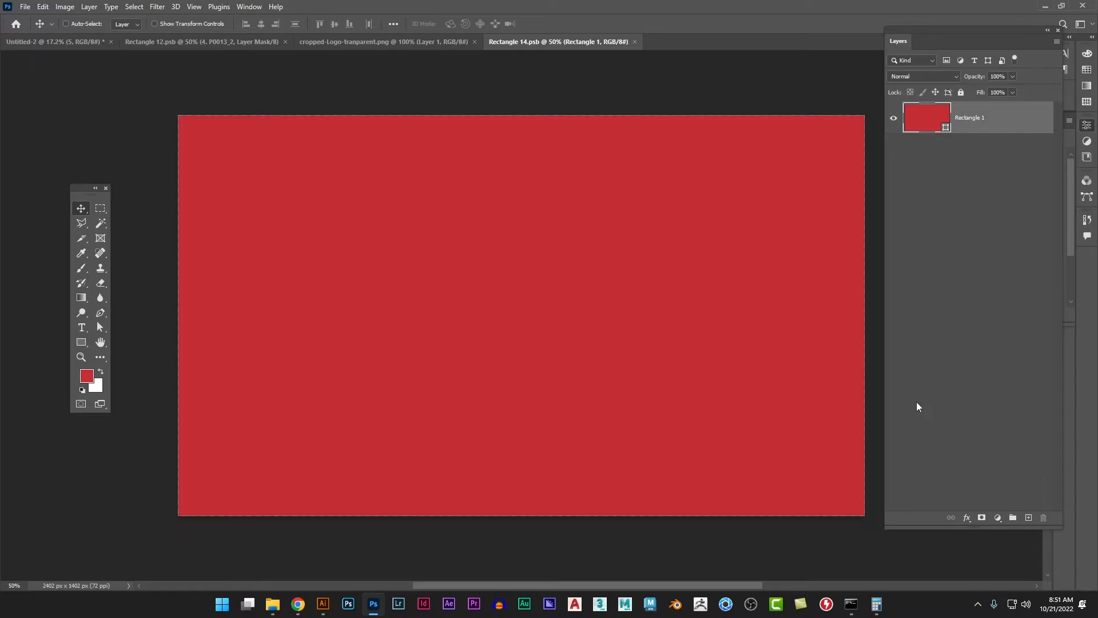
{"action": "key", "text": "alt+Tab"}
{"action": "left_click_drag", "start_coordinate": [170, 166], "coordinate": [588, 358]}
{"action": "key", "text": "alt+Tab"}
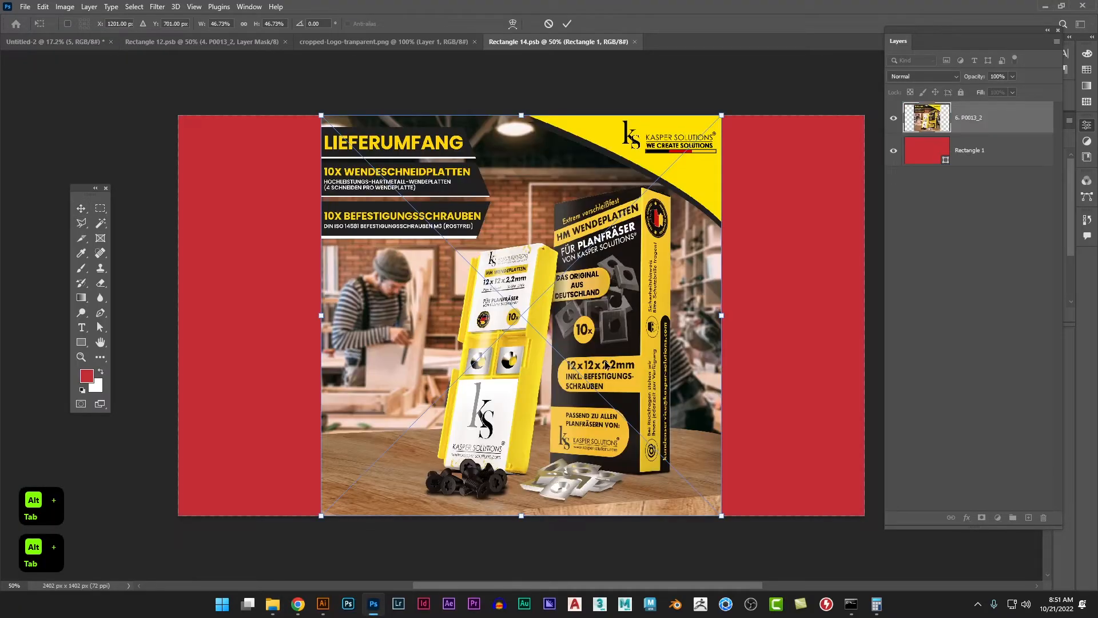
{"action": "key", "text": "Return"}
{"action": "left_click_drag", "start_coordinate": [578, 408], "coordinate": [633, 421]}
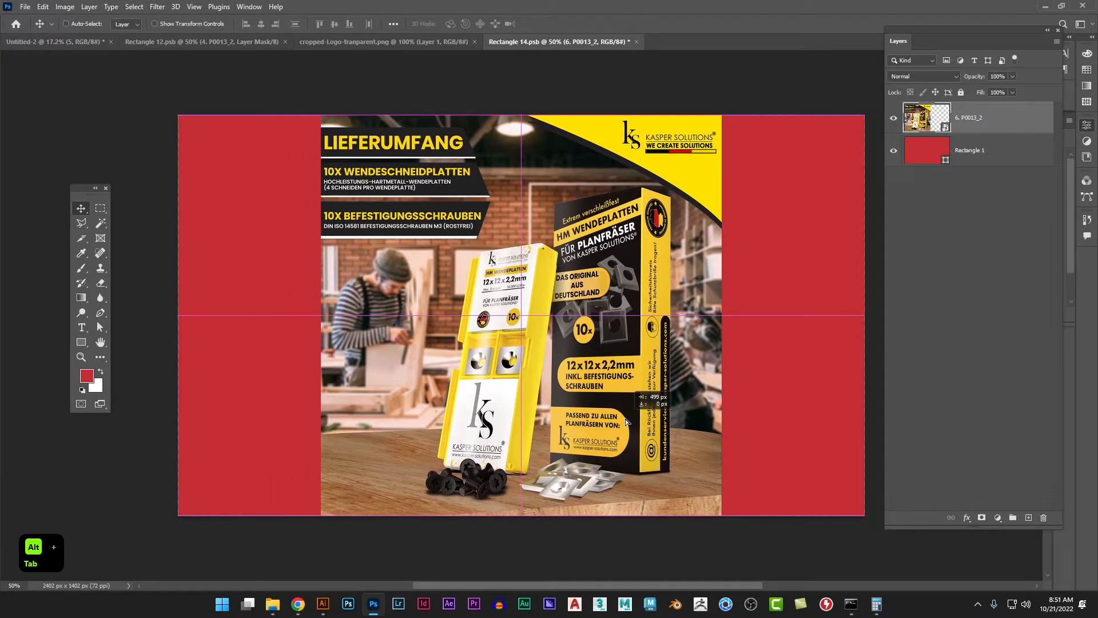
{"action": "scroll", "coordinate": [634, 421], "scroll_direction": "down", "scroll_amount": 2}
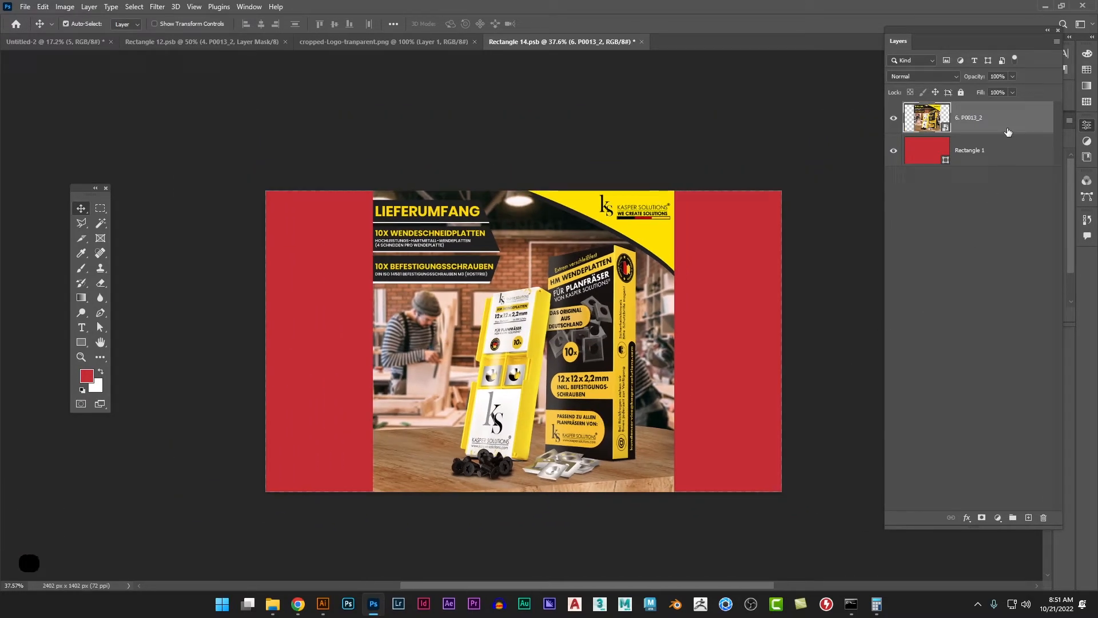
Duplicate the image, enlarge and tilt the lower copy, and give it a 19.4 Gaussian Blur
{"action": "key", "text": "ctrl+j"}
{"action": "left_click", "coordinate": [1004, 156]}
{"action": "key", "text": "ctrl+t"}
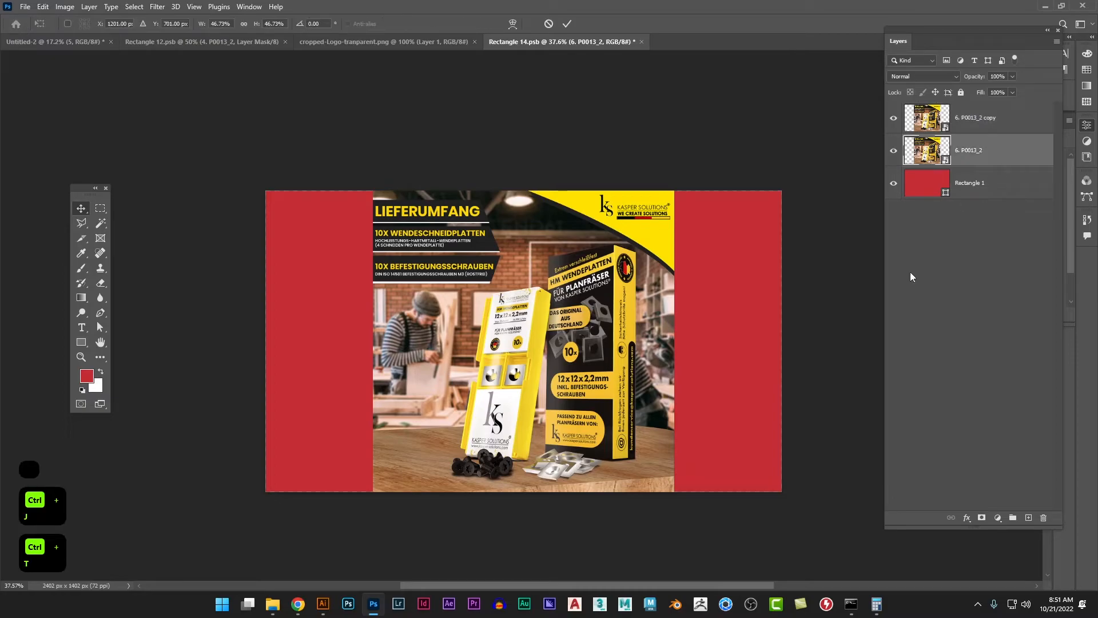
{"action": "left_click_drag", "start_coordinate": [760, 534], "coordinate": [848, 563]}
{"action": "left_click_drag", "start_coordinate": [846, 505], "coordinate": [853, 487]}
{"action": "key", "text": "Return"}
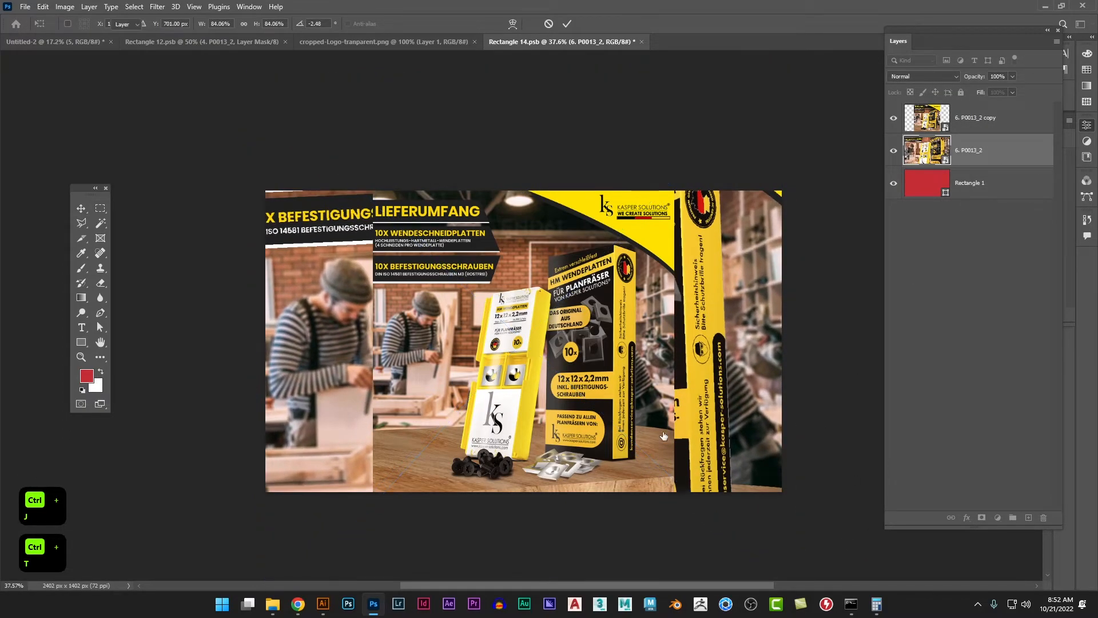
{"action": "left_click", "coordinate": [161, 7]}
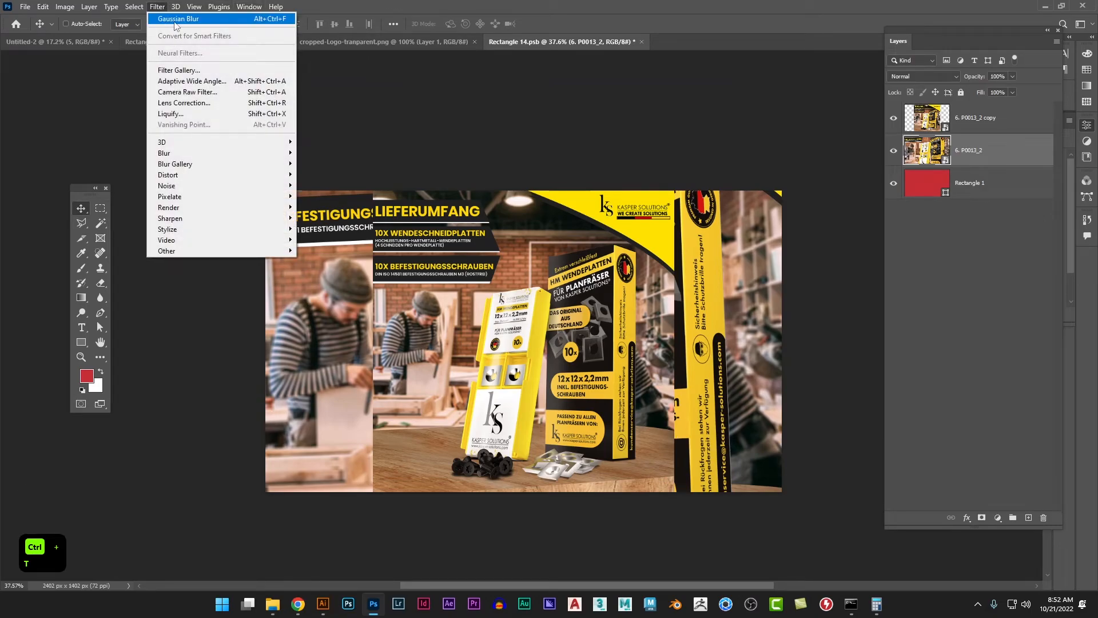
{"action": "left_click", "coordinate": [178, 18]}
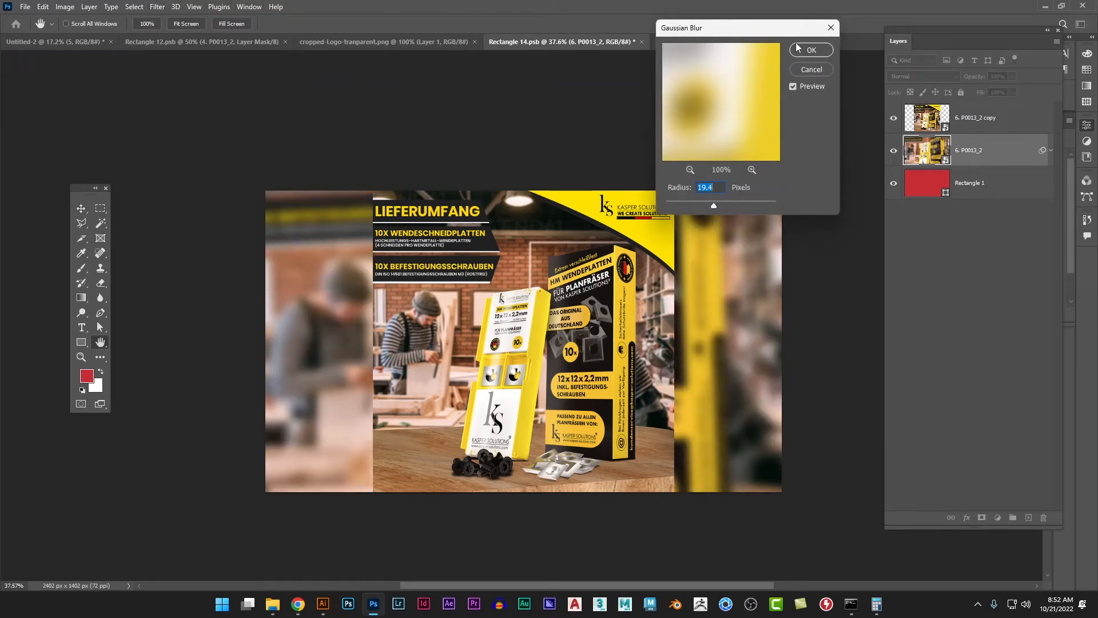
{"action": "left_click", "coordinate": [812, 50]}
Rotate the top image copy slightly clockwise, then save and close the panel
{"action": "key", "text": "v"}
{"action": "left_click", "coordinate": [665, 294]}
{"action": "key", "text": "ctrl+t"}
{"action": "left_click_drag", "start_coordinate": [761, 178], "coordinate": [769, 190]}
{"action": "key", "text": "ctrl+s"}
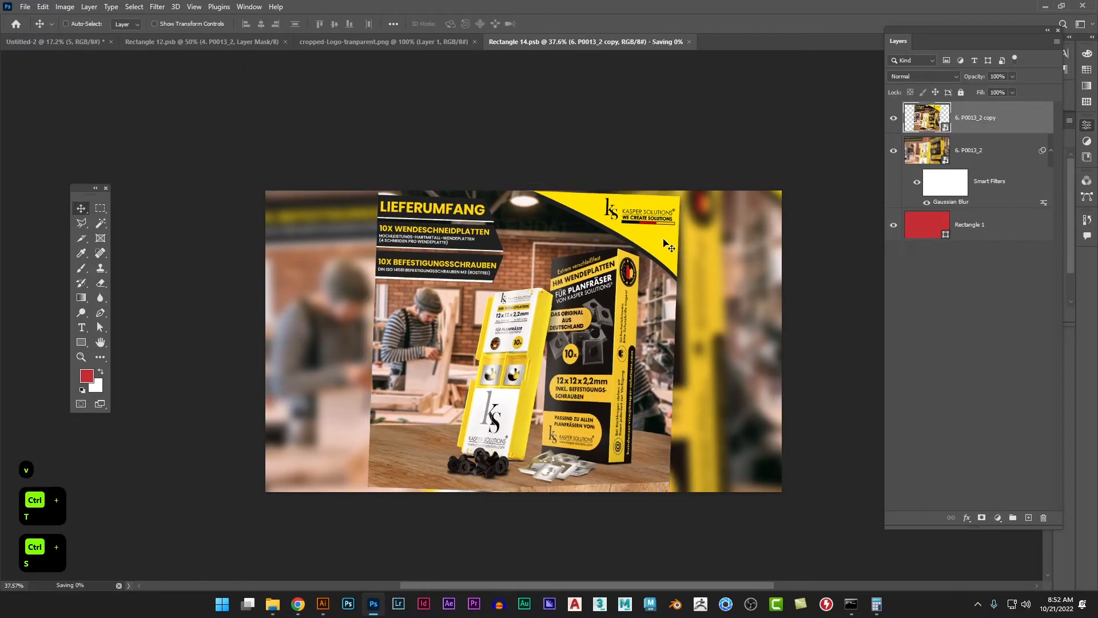
{"action": "key", "text": "ctrl+w"}
{"action": "scroll", "coordinate": [629, 504], "scroll_direction": "down", "scroll_amount": 1}
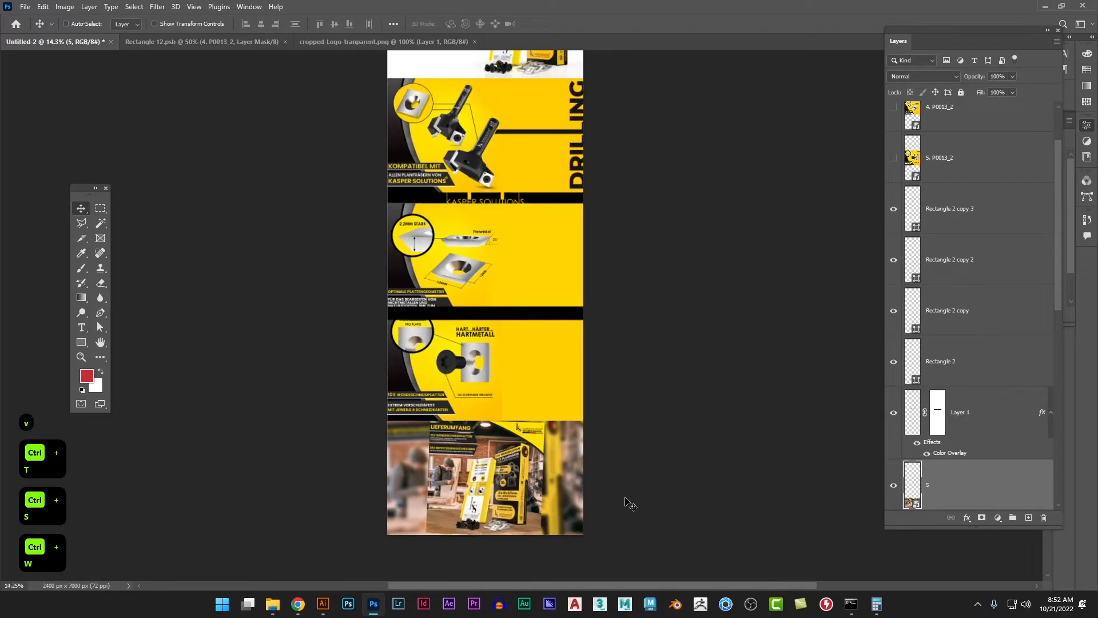
{"action": "scroll", "coordinate": [606, 378], "scroll_direction": "up", "scroll_amount": 5}
Save a PNG copy named 'behance' into Downloads > drive-download with default PNG options
{"action": "left_click_drag", "start_coordinate": [594, 316], "coordinate": [595, 318]}
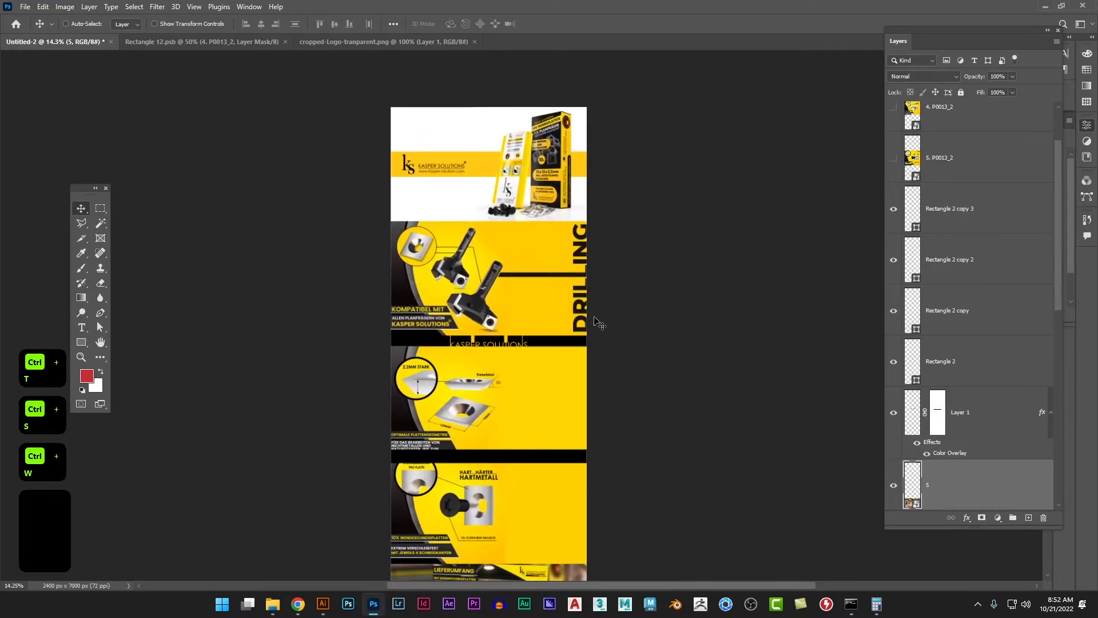
{"action": "key", "text": "ctrl+alt+s"}
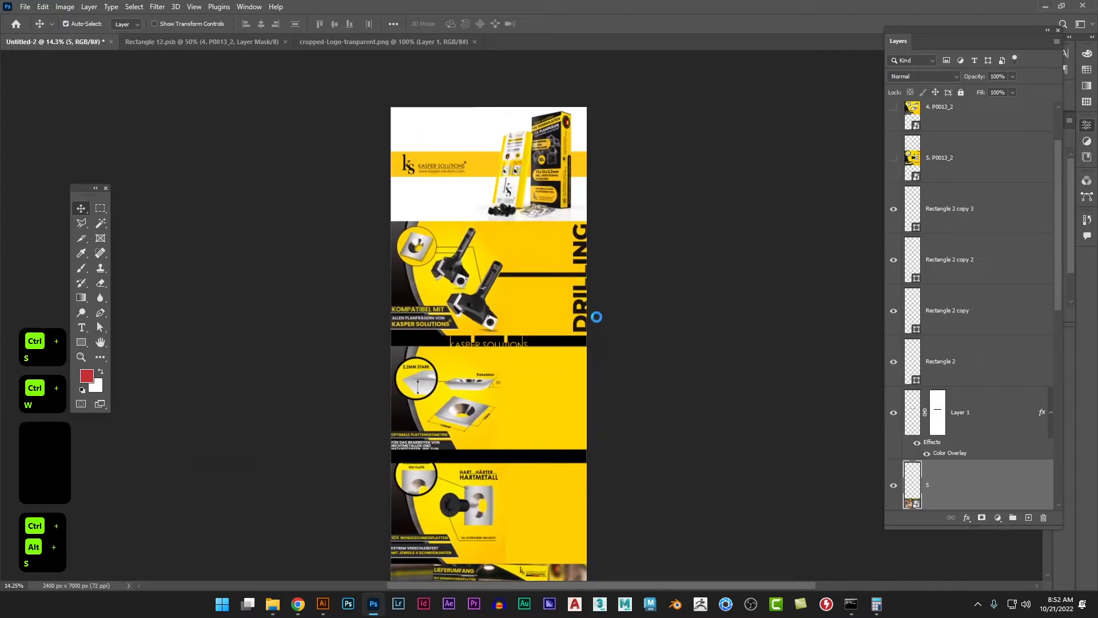
{"action": "scroll", "coordinate": [57, 172], "scroll_direction": "up", "scroll_amount": 2}
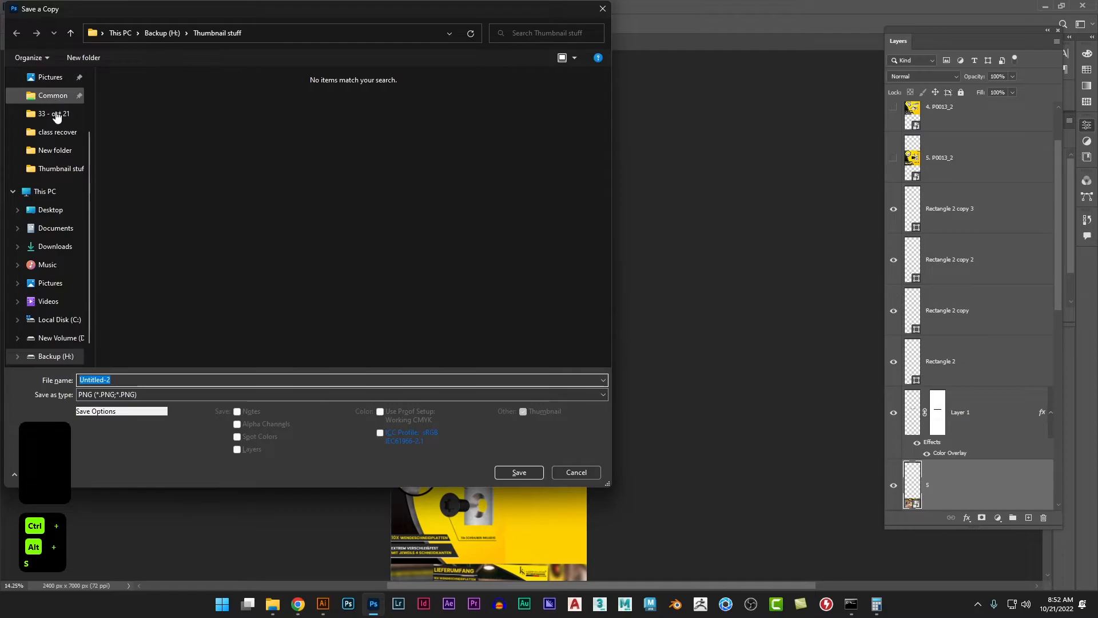
{"action": "left_click", "coordinate": [59, 124]}
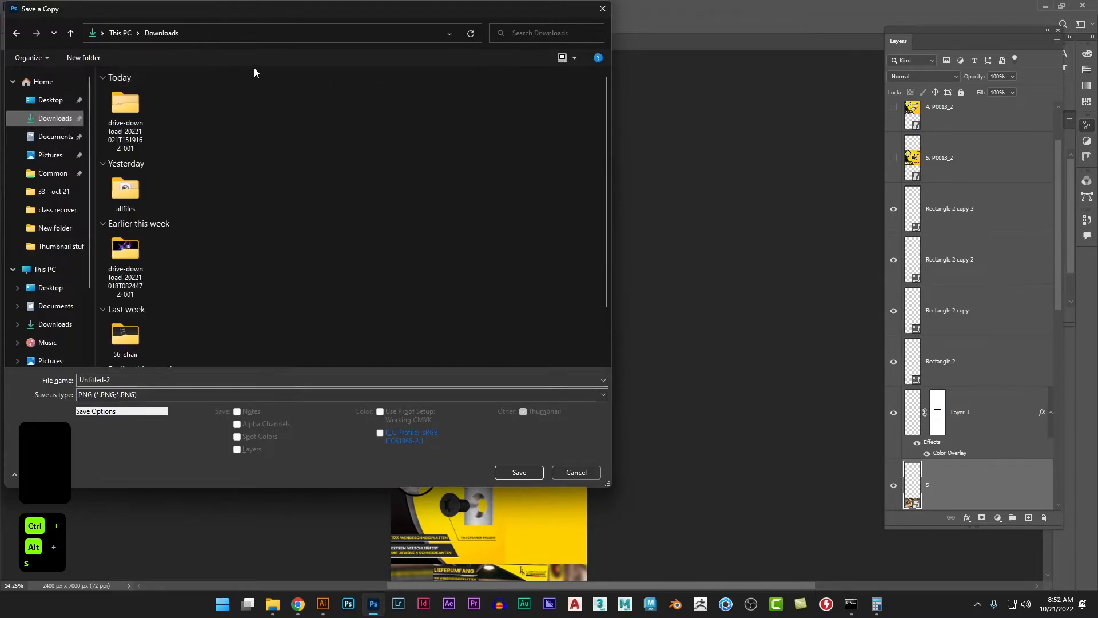
{"action": "double_click", "coordinate": [126, 112]}
{"action": "left_click", "coordinate": [162, 377]}
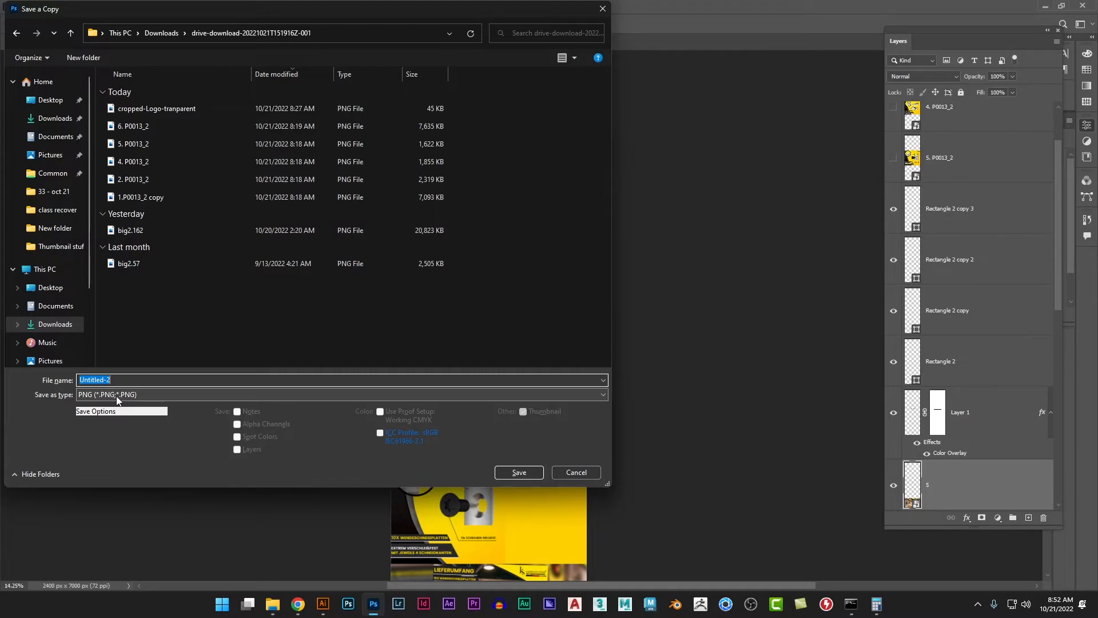
{"action": "left_click", "coordinate": [152, 380]}
{"action": "key", "text": "ctrl+a"}
{"action": "type", "text": "behance"}
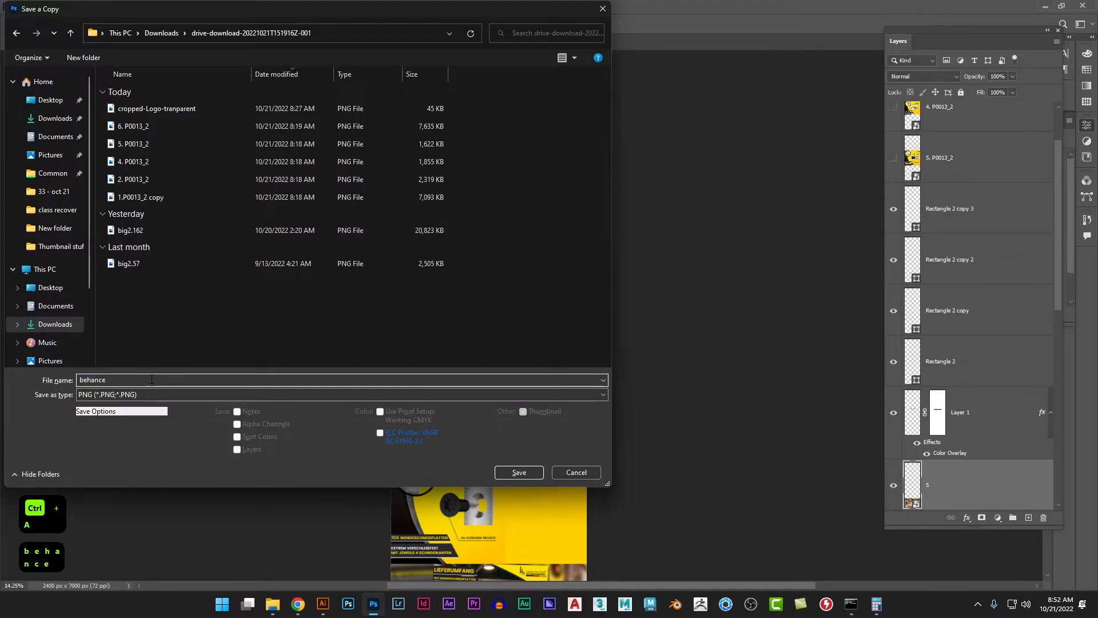
{"action": "key", "text": "Return"}
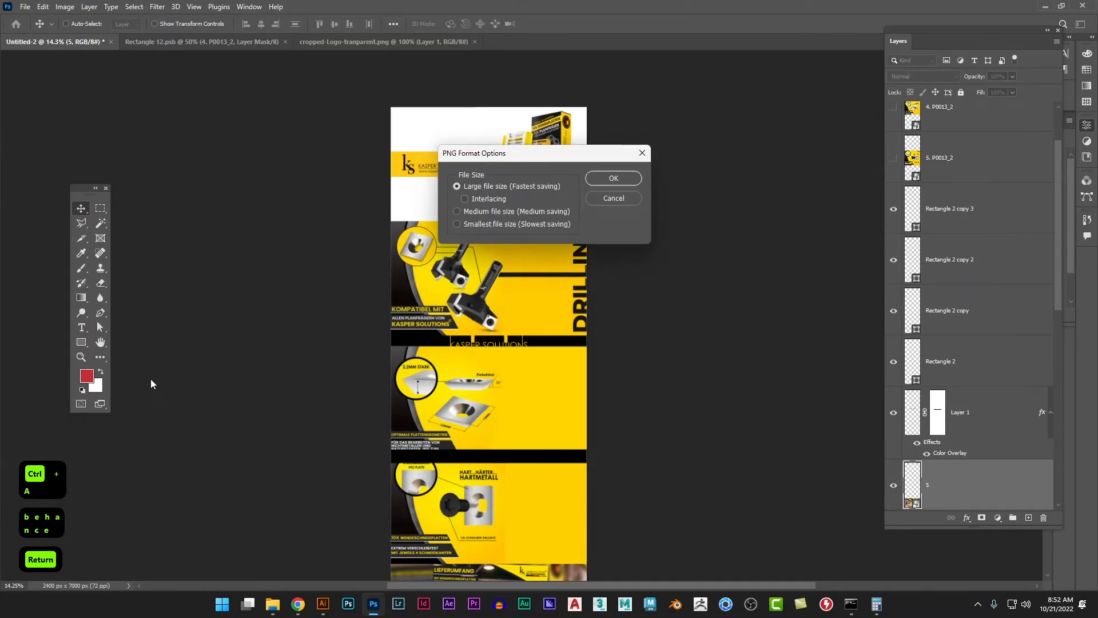
{"action": "key", "text": "Return"}
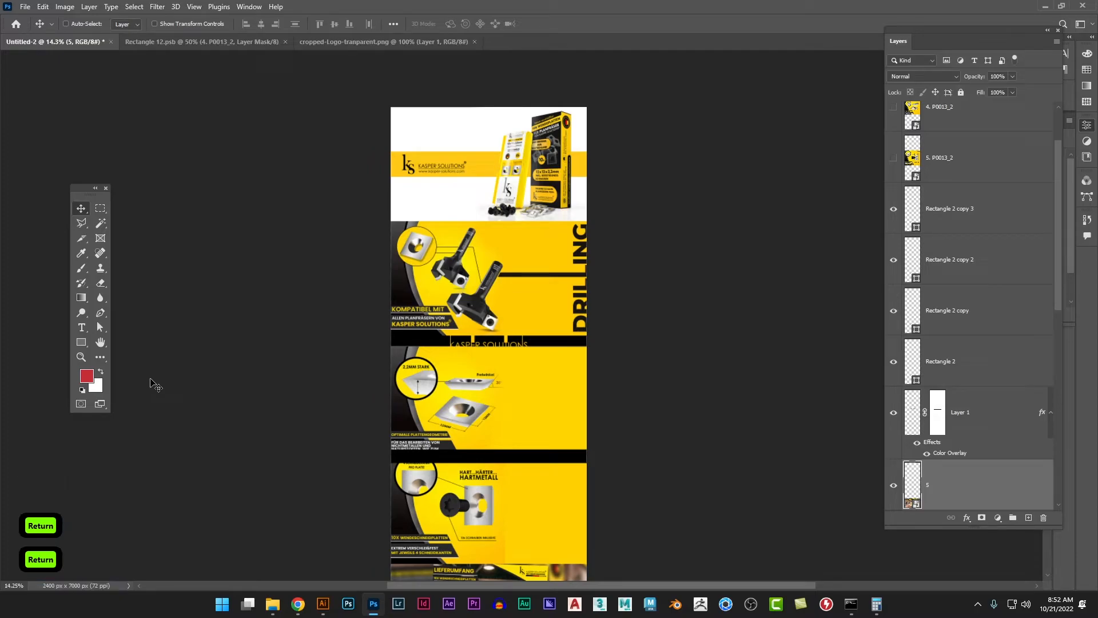
Start a new Behance project from Share Your Work > Project
{"action": "left_click", "coordinate": [298, 604]}
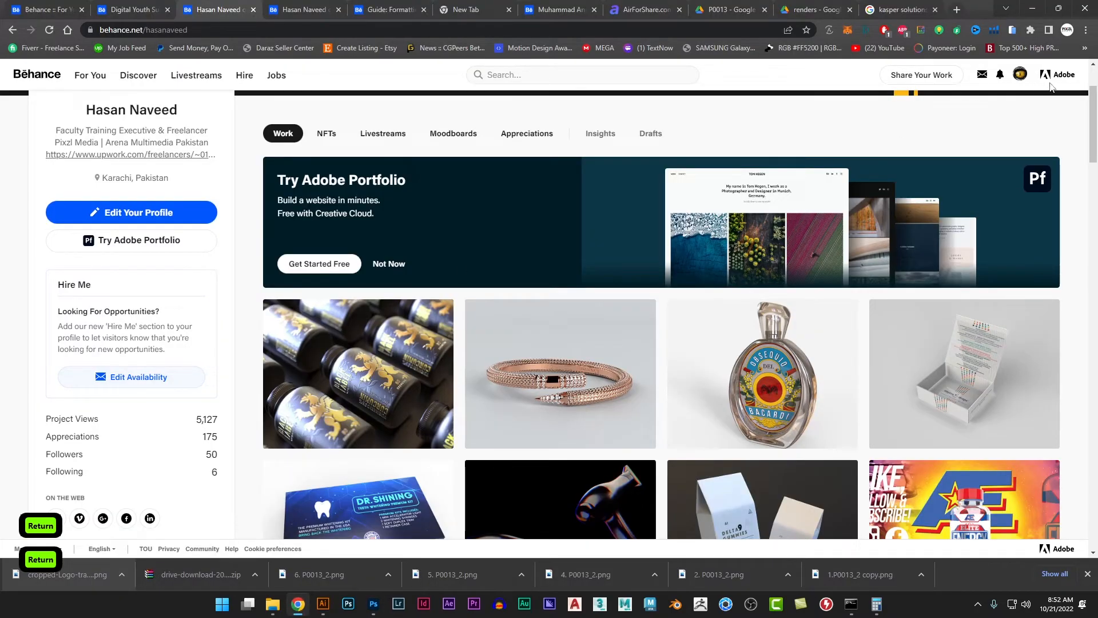
{"action": "left_click", "coordinate": [922, 75]}
{"action": "left_click", "coordinate": [877, 123]}
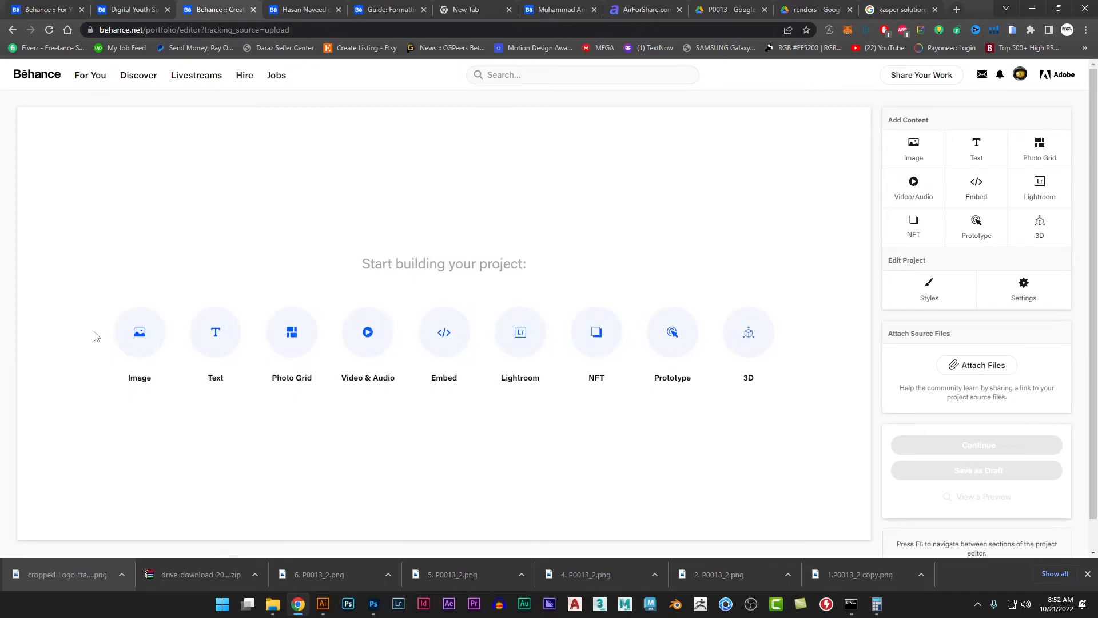
Add the 'behance' PNG from Downloads > drive-download as an image
{"action": "left_click", "coordinate": [138, 335]}
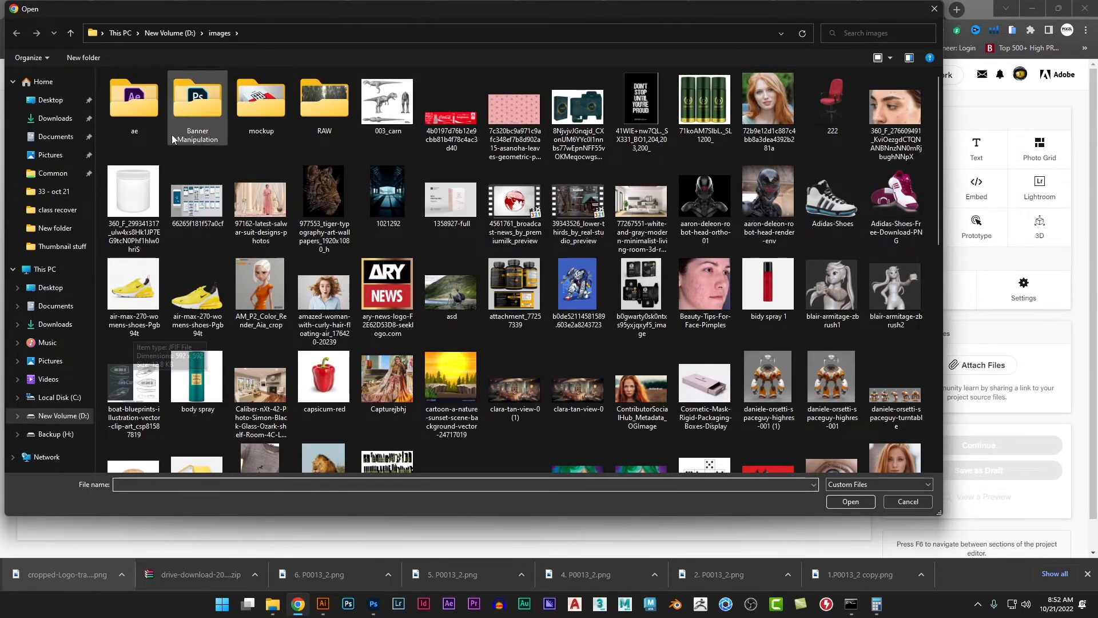
{"action": "left_click", "coordinate": [45, 117]}
{"action": "double_click", "coordinate": [143, 106]}
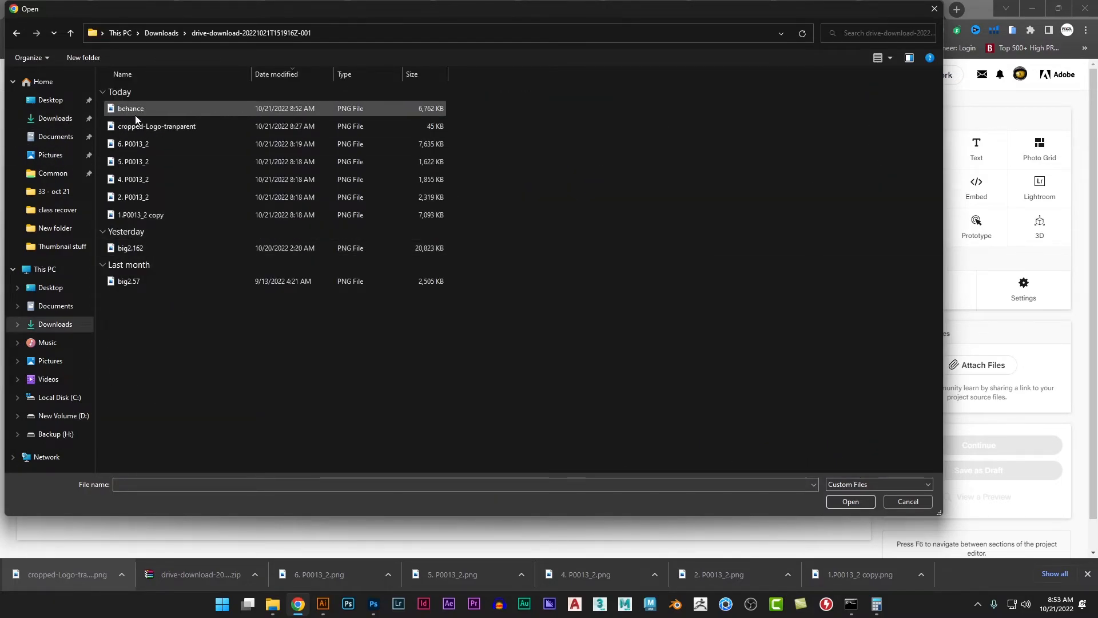
{"action": "double_click", "coordinate": [135, 110]}
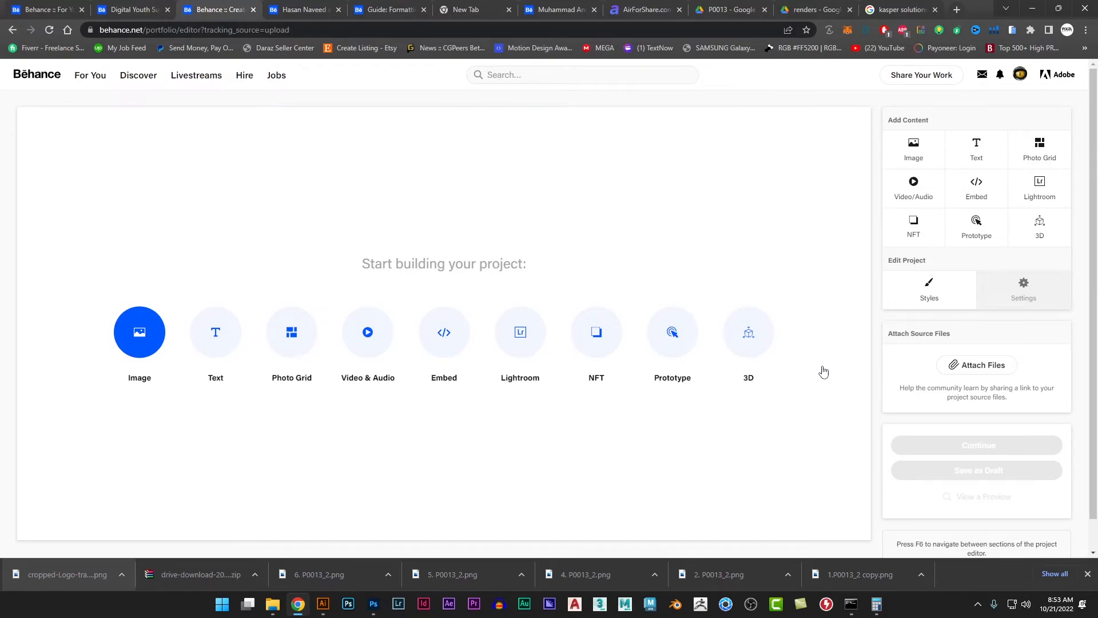
Review the uploaded flyer, continue to publishing details, and set visibility to Private
{"action": "scroll", "coordinate": [876, 377], "scroll_direction": "down", "scroll_amount": 17}
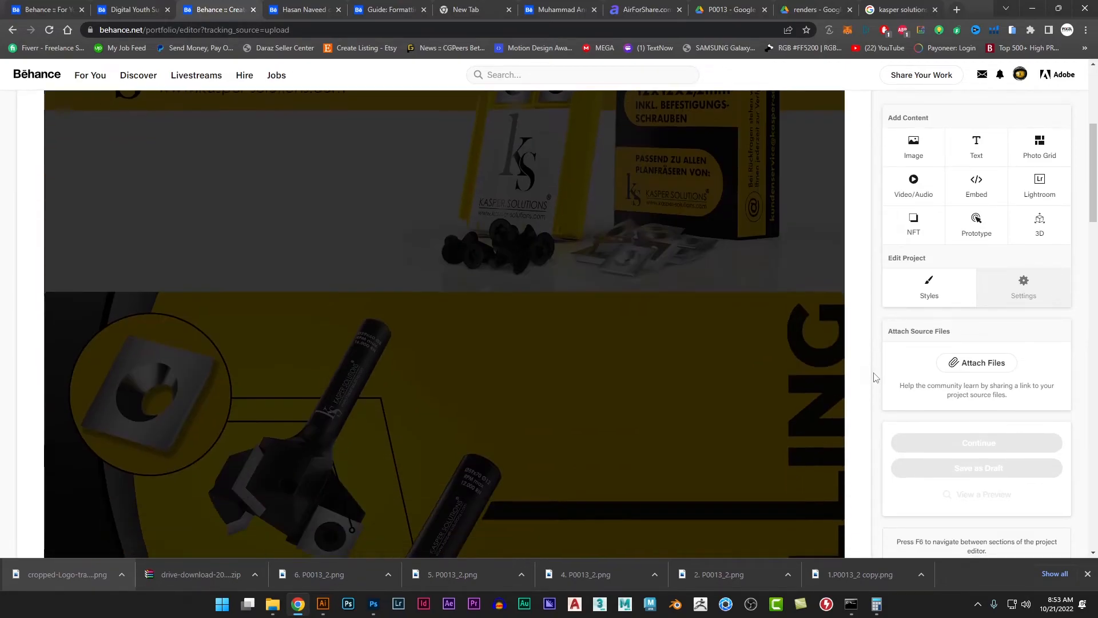
{"action": "scroll", "coordinate": [875, 378], "scroll_direction": "down", "scroll_amount": 15}
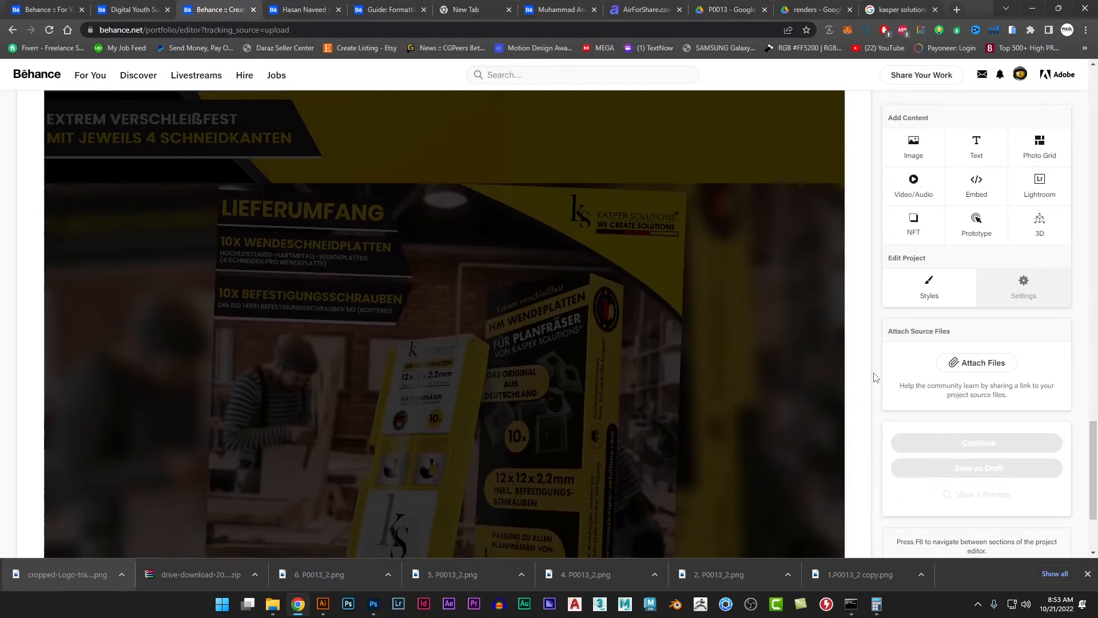
{"action": "scroll", "coordinate": [874, 377], "scroll_direction": "up", "scroll_amount": 20}
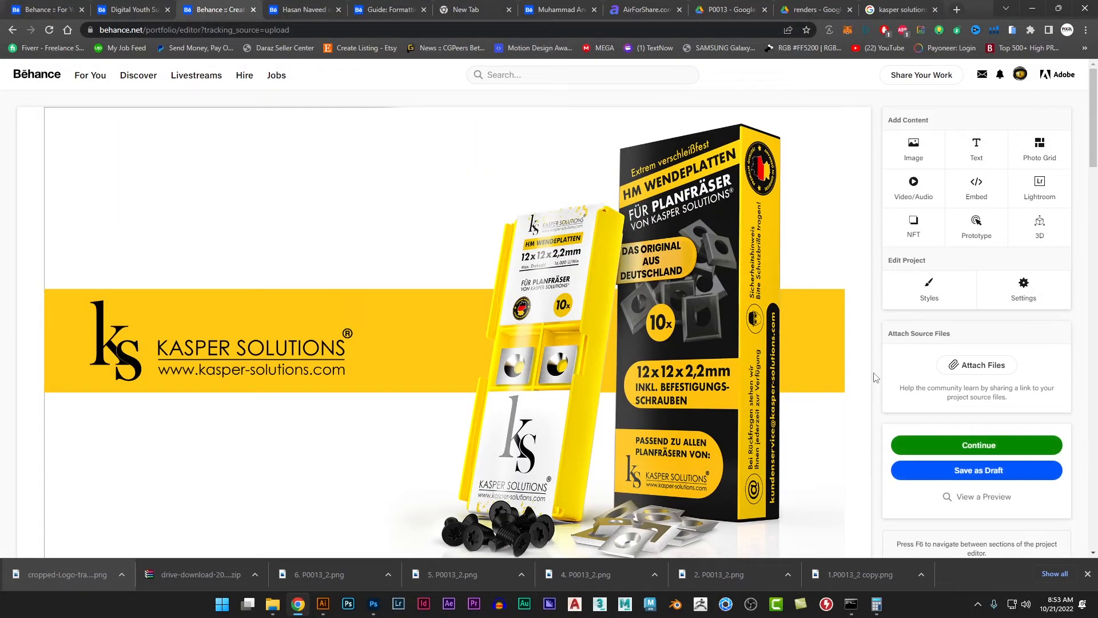
{"action": "scroll", "coordinate": [874, 378], "scroll_direction": "down", "scroll_amount": 20}
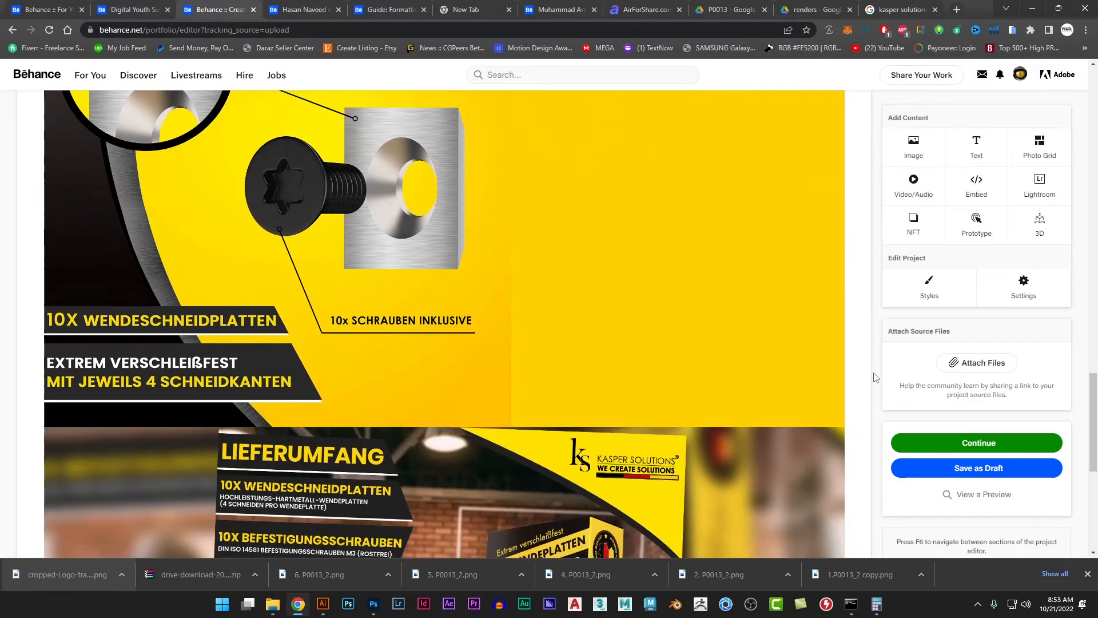
{"action": "scroll", "coordinate": [867, 321], "scroll_direction": "up", "scroll_amount": 10}
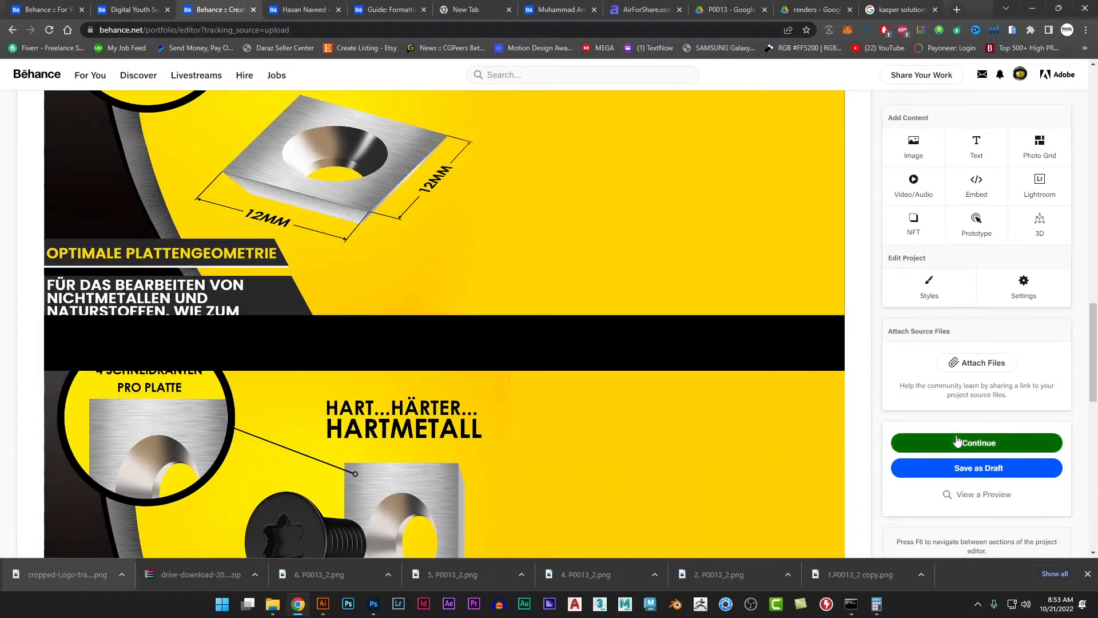
{"action": "left_click", "coordinate": [903, 447]}
{"action": "scroll", "coordinate": [681, 414], "scroll_direction": "down", "scroll_amount": 1}
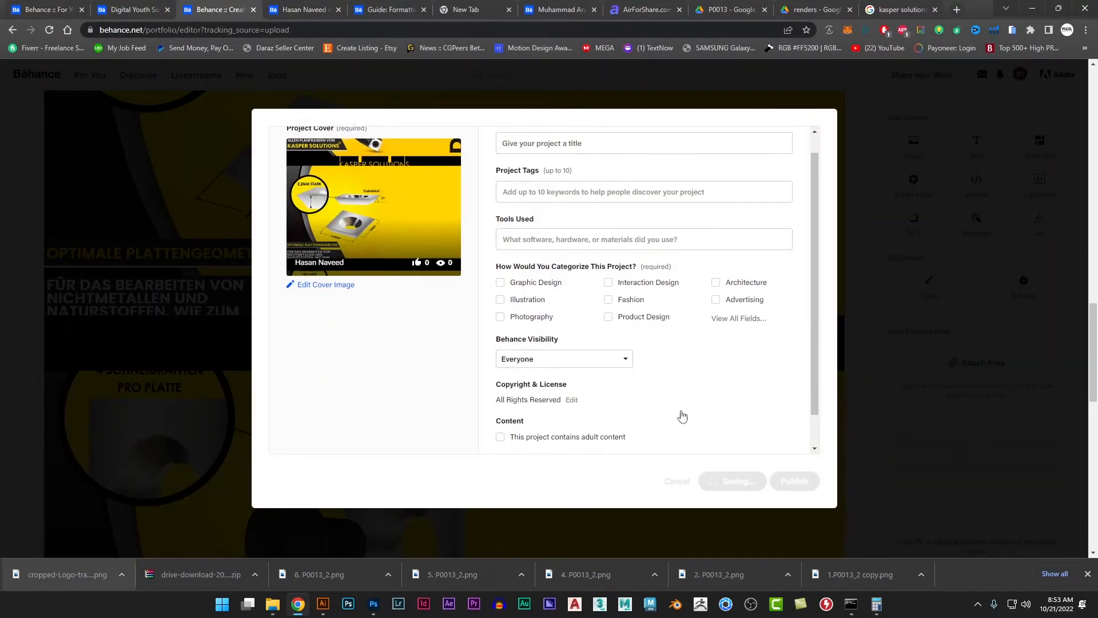
{"action": "left_click", "coordinate": [574, 323]}
{"action": "left_click", "coordinate": [618, 364]}
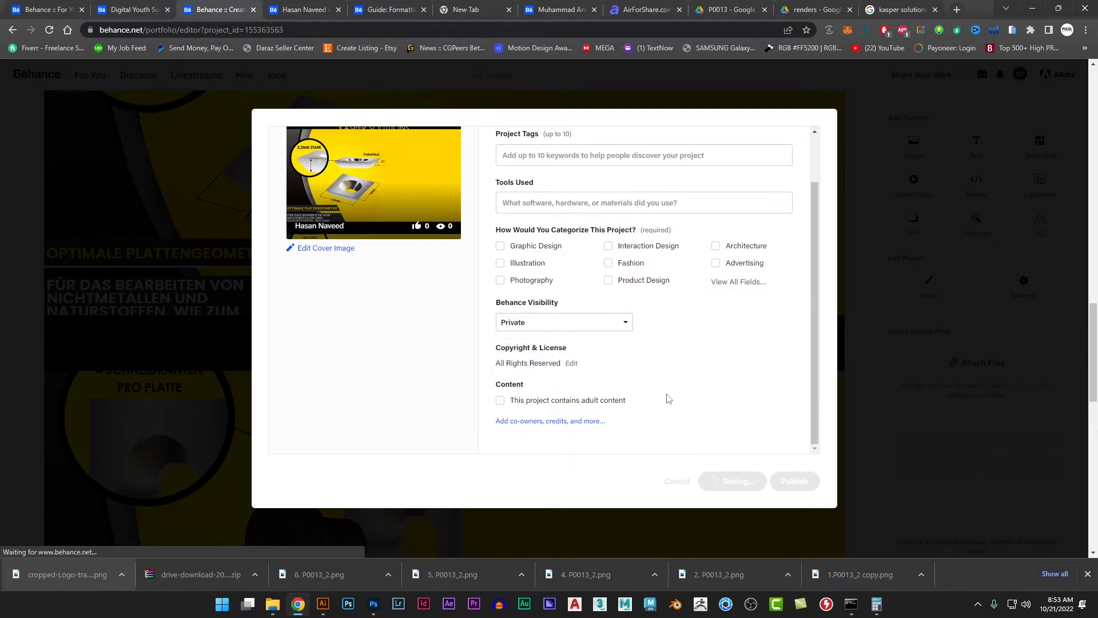
Title the project 'aaa', categorise it as Graphic Design, and publish
{"action": "scroll", "coordinate": [667, 397], "scroll_direction": "up", "scroll_amount": 1}
{"action": "left_click", "coordinate": [599, 161]}
{"action": "type", "text": "aaa"}
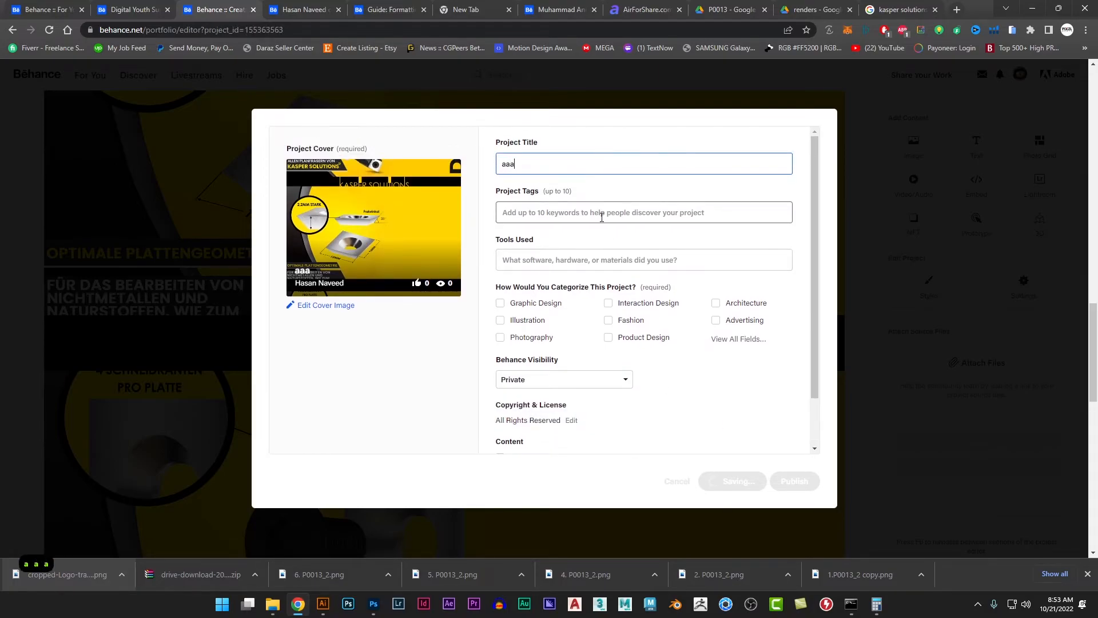
{"action": "left_click", "coordinate": [600, 213]}
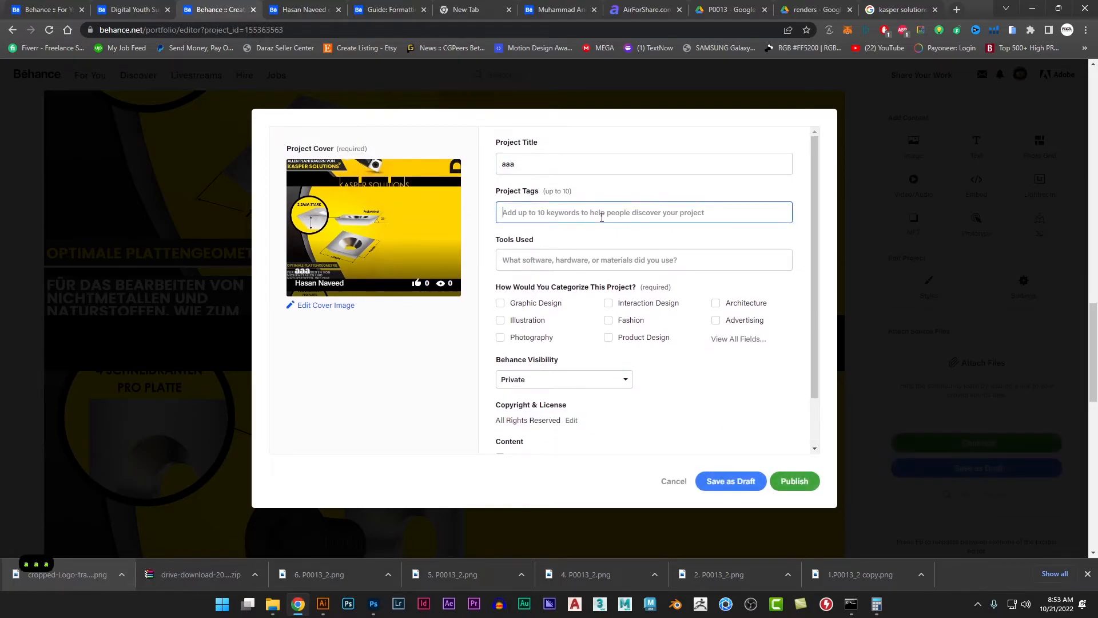
{"action": "left_click", "coordinate": [789, 491]}
{"action": "left_click", "coordinate": [537, 319]}
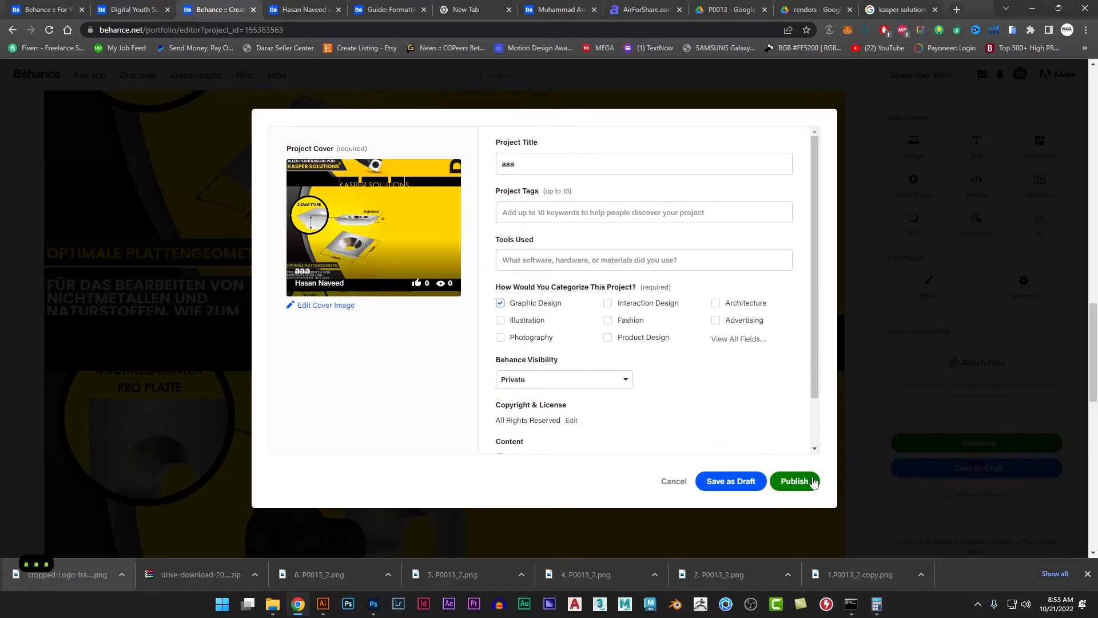
{"action": "left_click", "coordinate": [813, 483]}
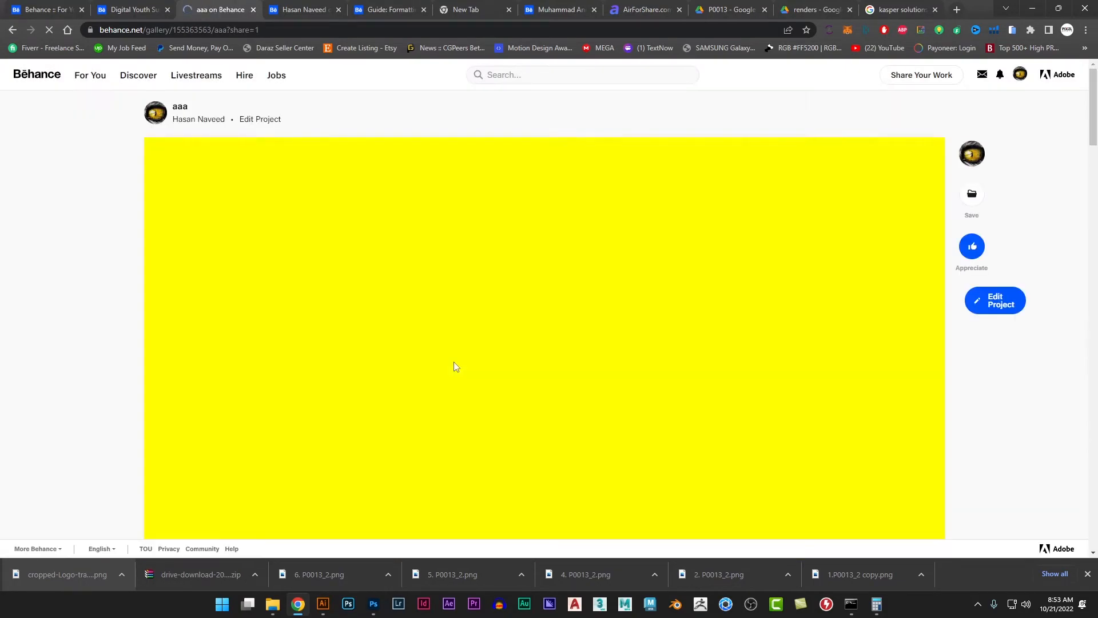
Close the image preview, start a new Behance project with an Image block, and return to Photoshop
{"action": "left_click", "coordinate": [433, 303]}
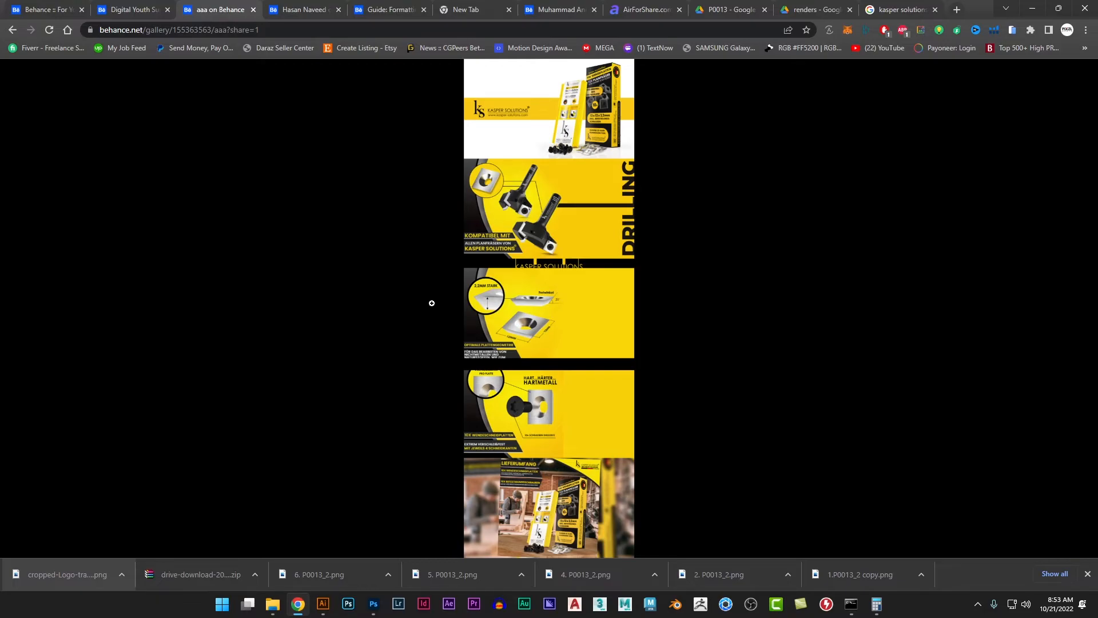
{"action": "key", "text": "Escape"}
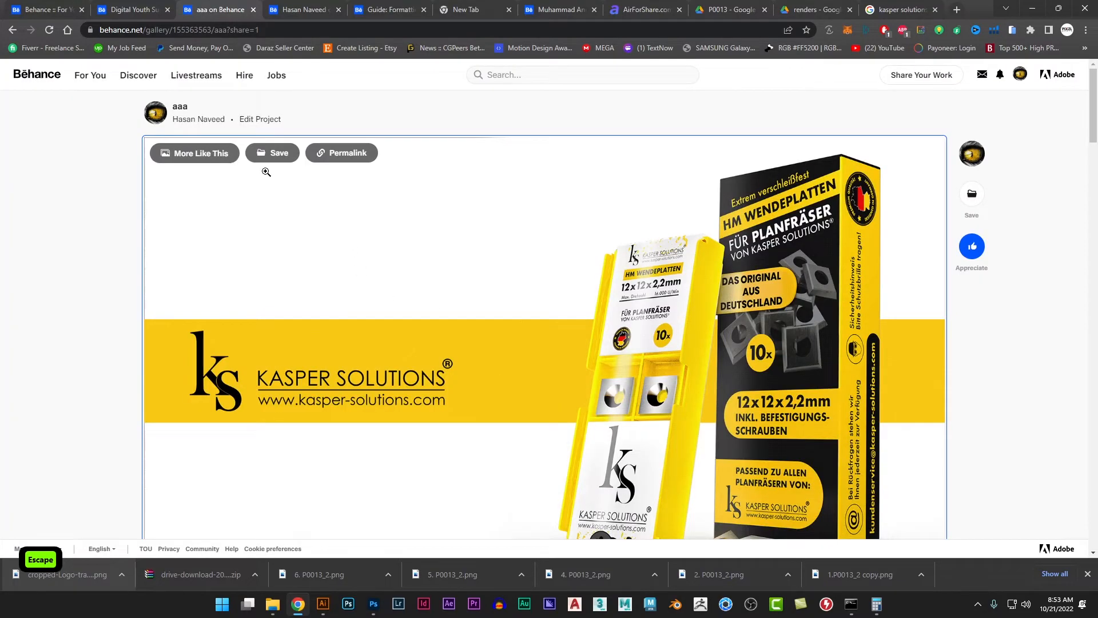
{"action": "left_click", "coordinate": [915, 75]}
{"action": "left_click", "coordinate": [907, 118]}
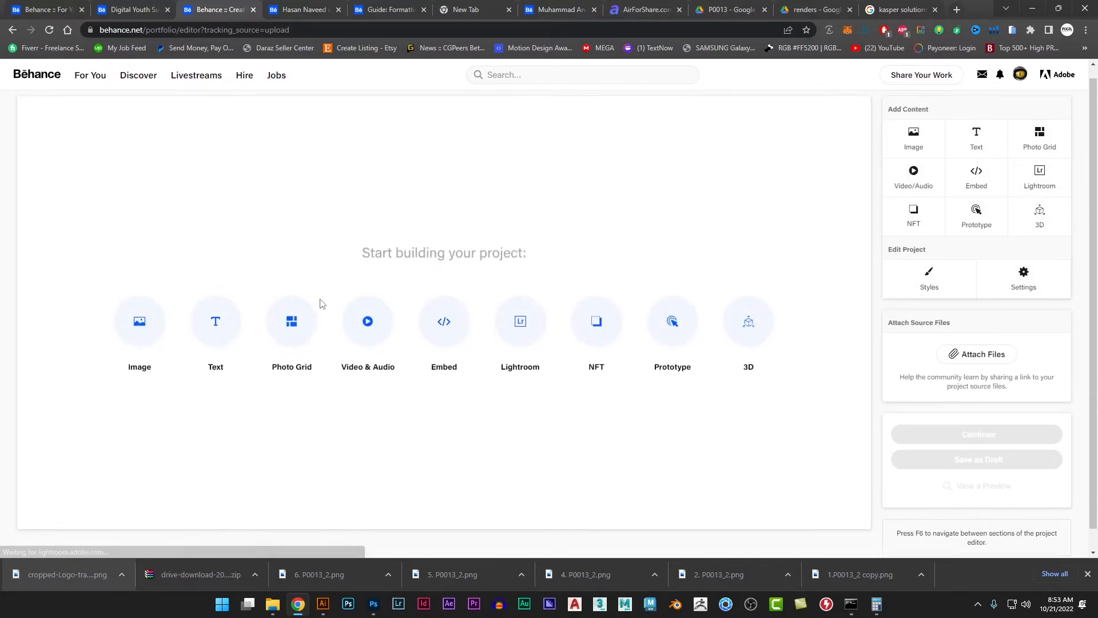
{"action": "left_click", "coordinate": [139, 323]}
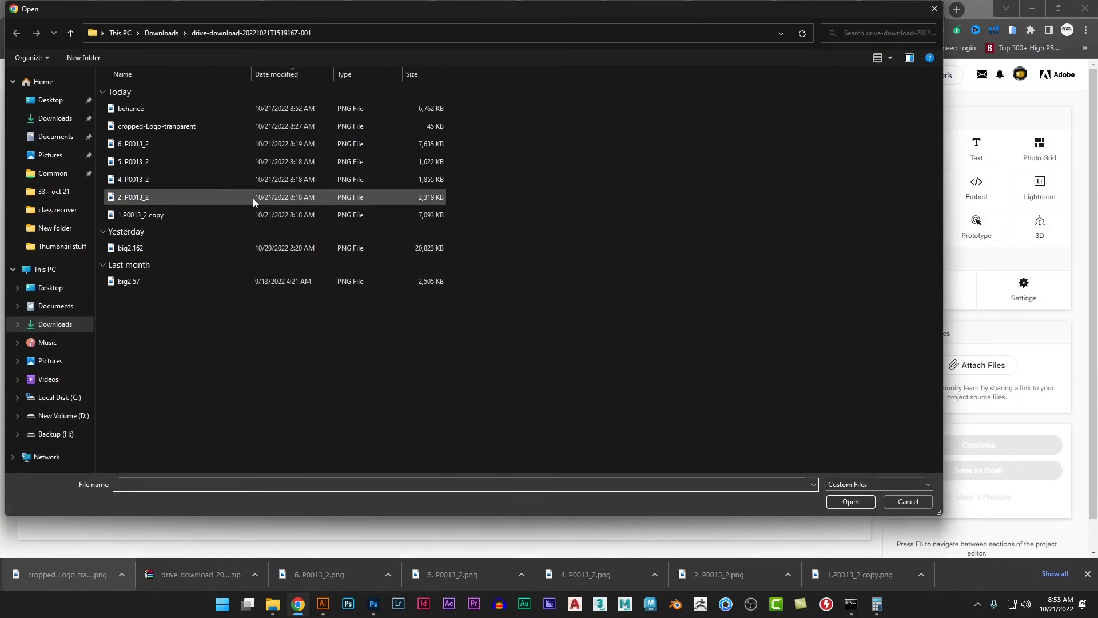
{"action": "left_click", "coordinate": [369, 605]}
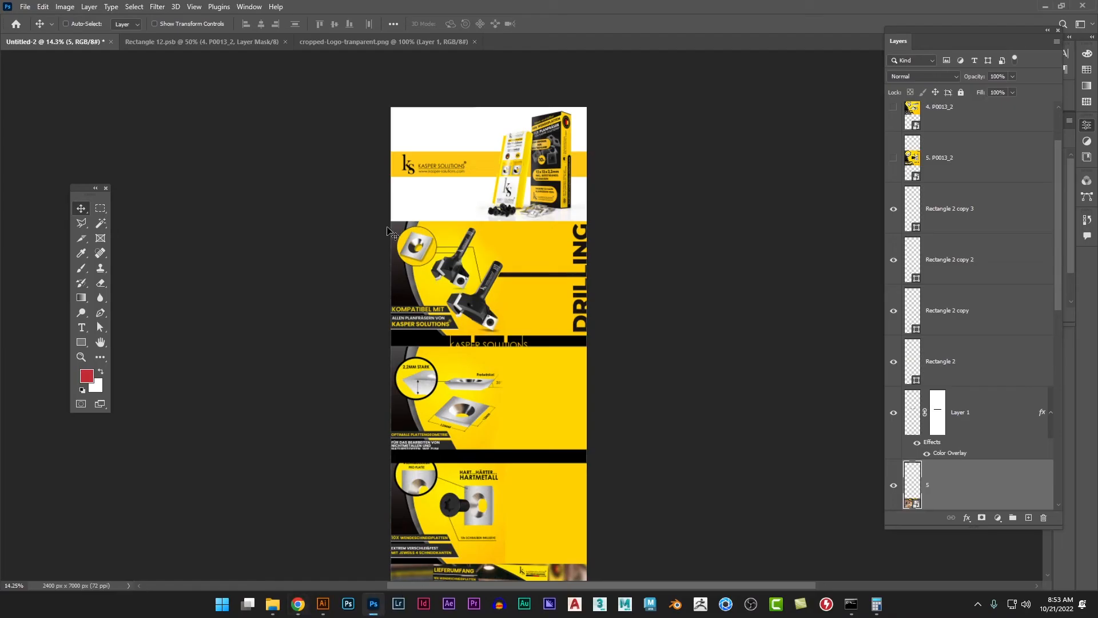
Crop the canvas to layer 1's top Kasper Solutions banner
{"action": "left_click", "coordinate": [522, 163], "text": "ctrl"}
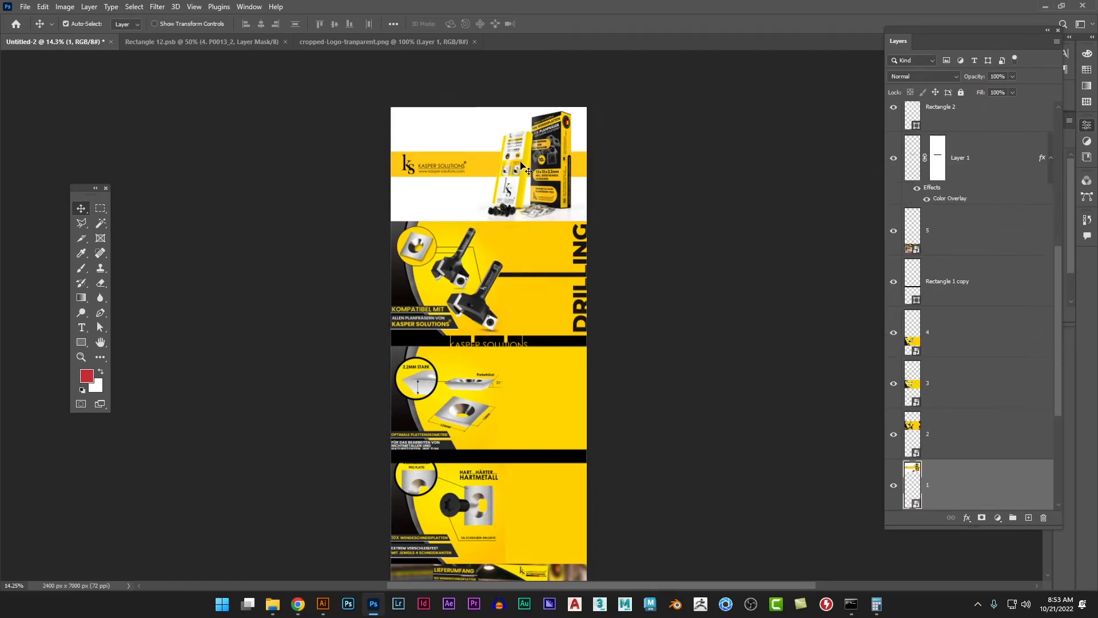
{"action": "left_click", "coordinate": [914, 473], "text": "ctrl"}
{"action": "left_click", "coordinate": [76, 27]}
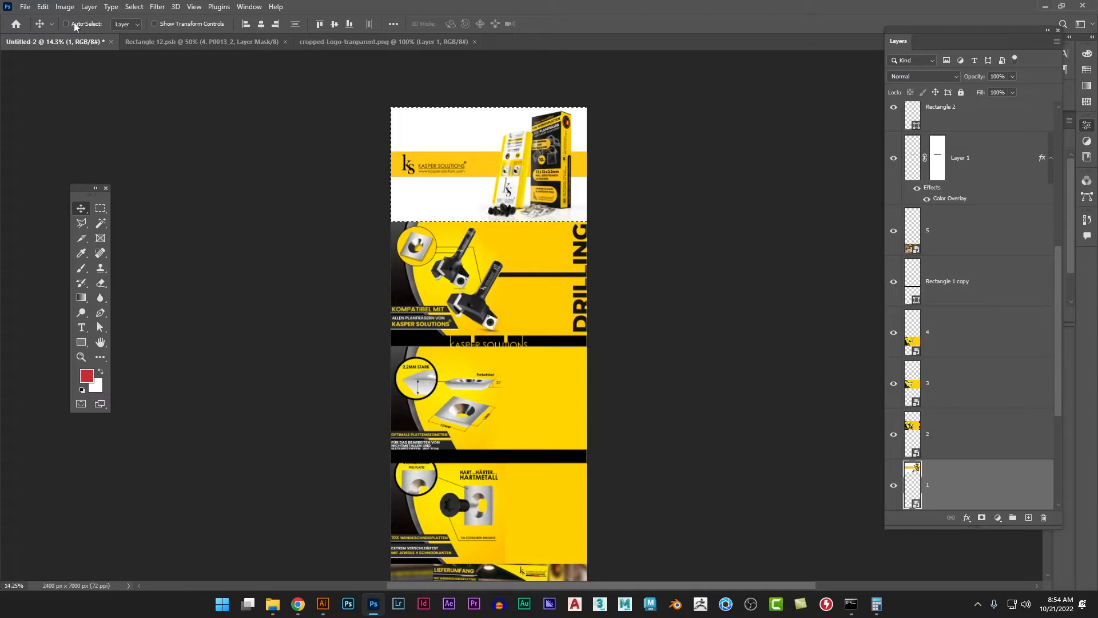
{"action": "left_click", "coordinate": [64, 7]}
{"action": "left_click", "coordinate": [87, 125]}
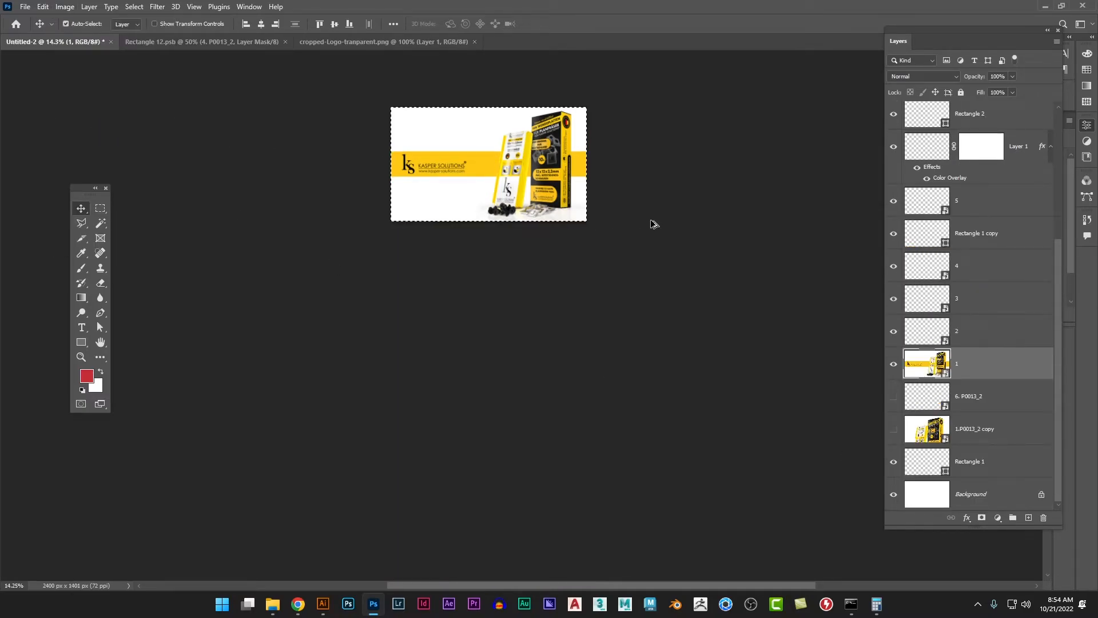
Save the cropped banner as a PNG copy named behance1
{"action": "key", "text": "ctrl+alt+s"}
{"action": "left_click", "coordinate": [137, 108]}
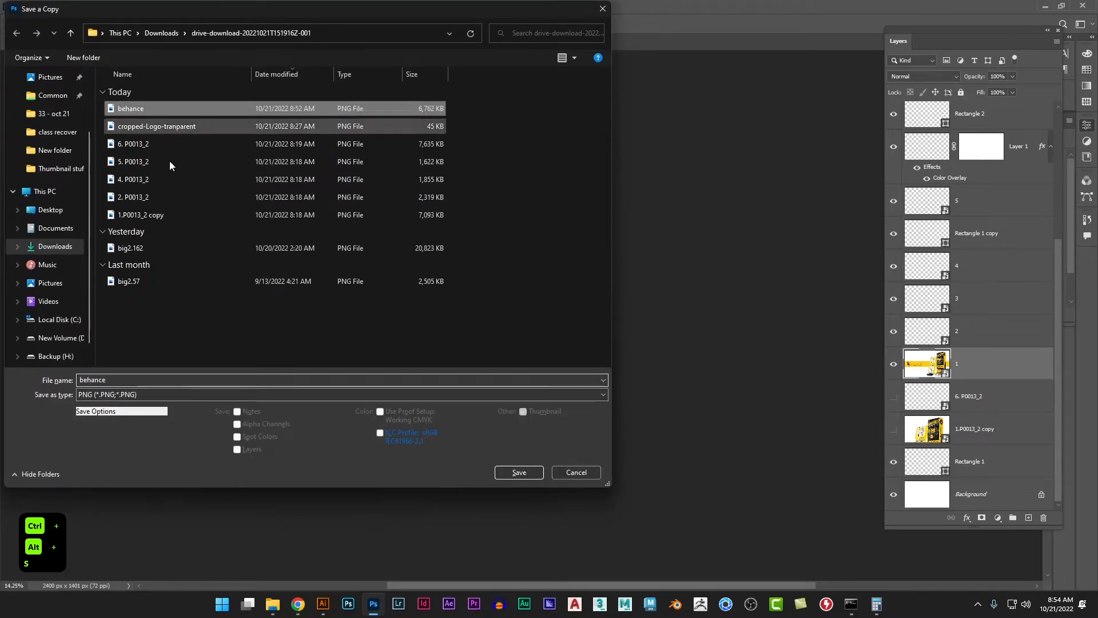
{"action": "left_click", "coordinate": [166, 379]}
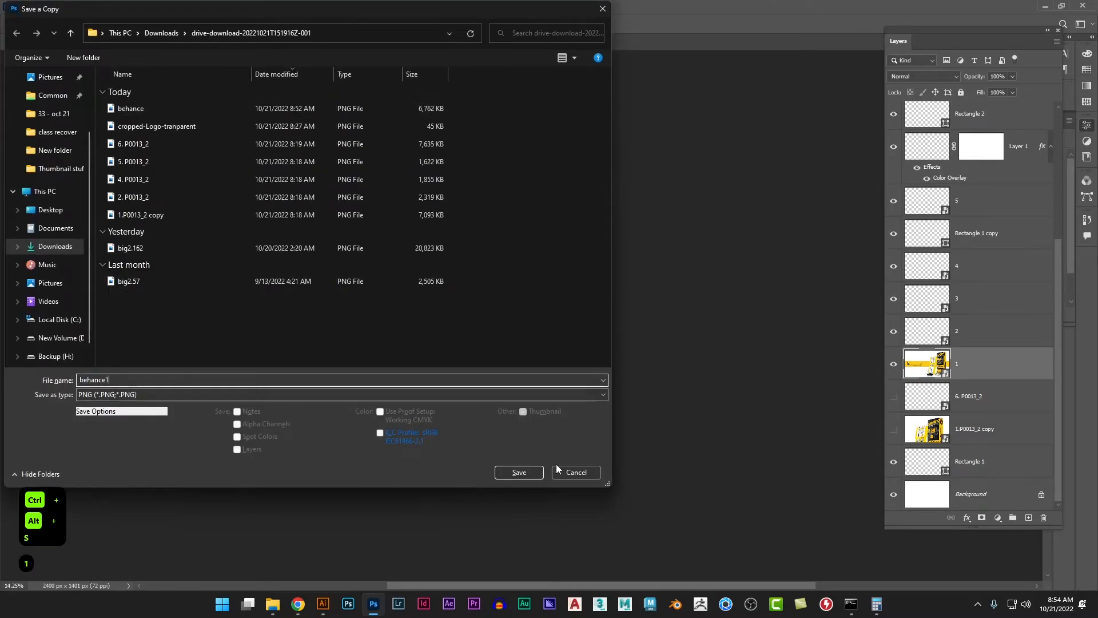
{"action": "left_click", "coordinate": [523, 472]}
{"action": "left_click", "coordinate": [613, 180]}
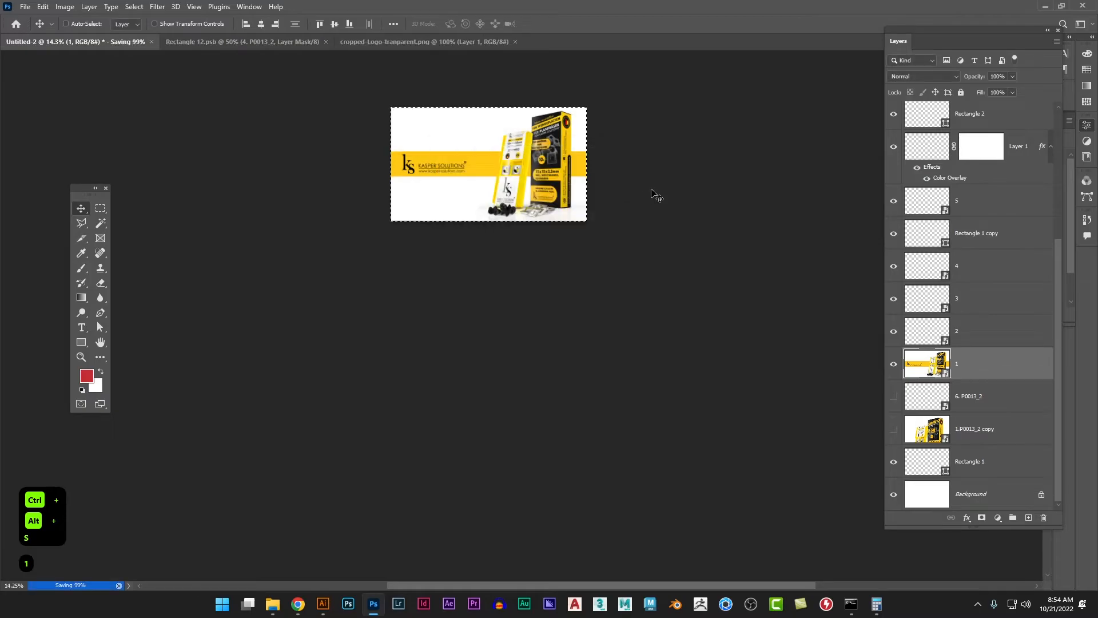
{"action": "key", "text": "alt+Tab"}
{"action": "key", "text": "alt+Tab"}
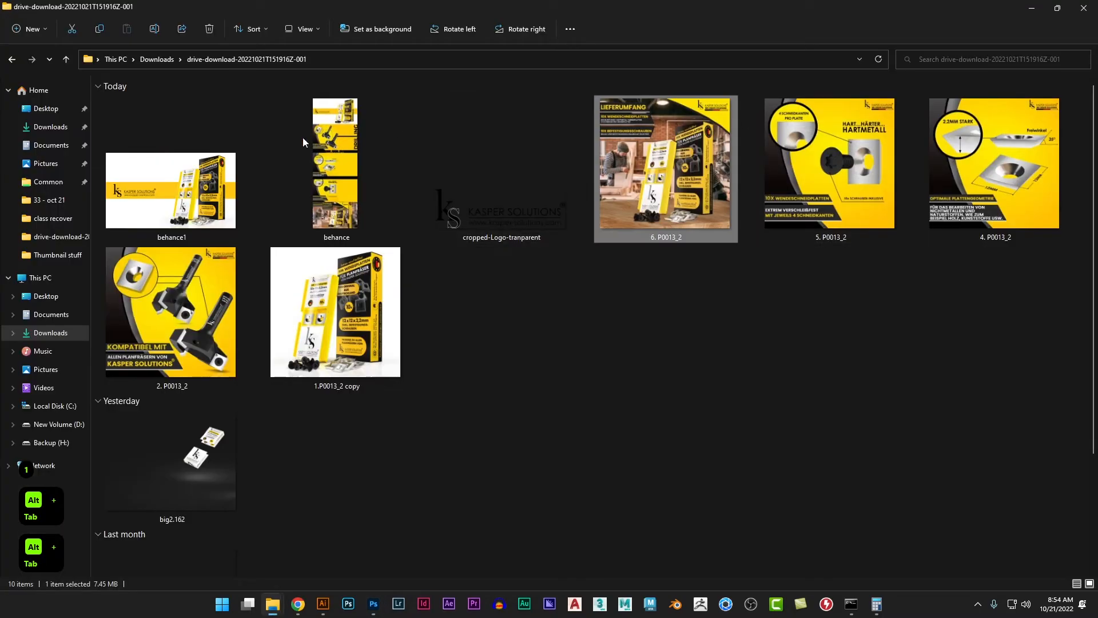
{"action": "key", "text": "alt+Tab"}
{"action": "key", "text": "alt+Tab"}
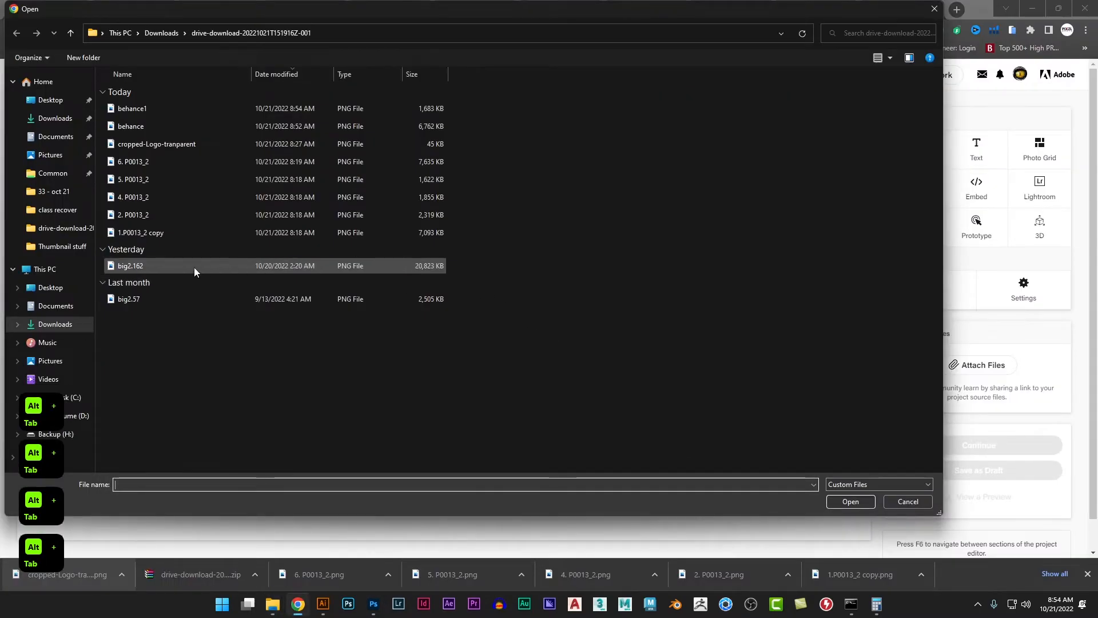
Publish the behance1 image as a private Behance project titled 'aaaaa'
{"action": "double_click", "coordinate": [145, 115]}
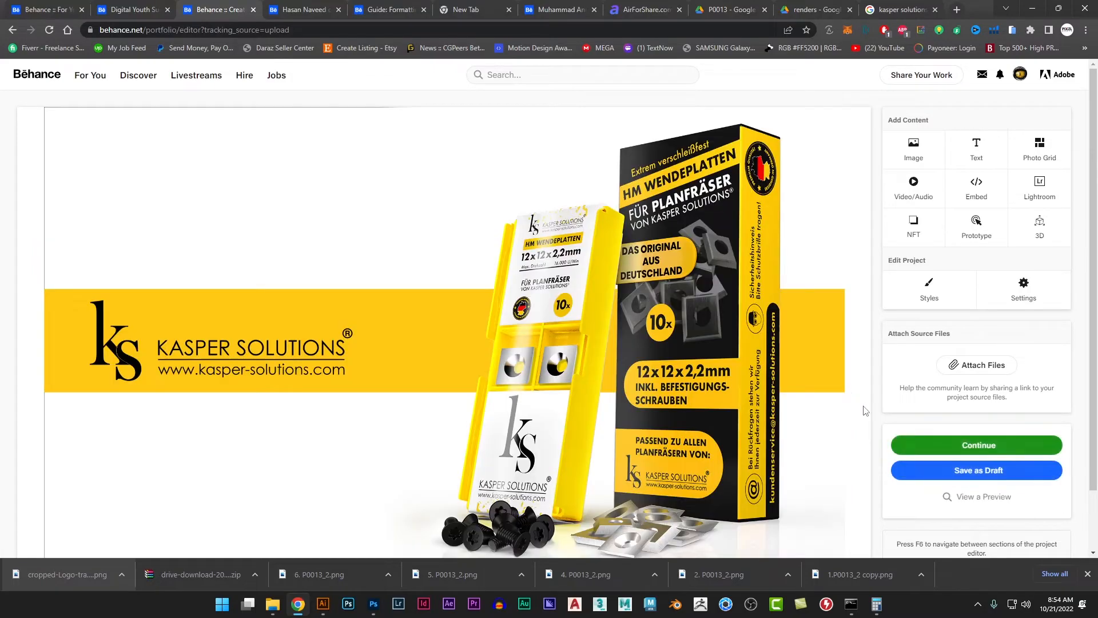
{"action": "left_click", "coordinate": [979, 446]}
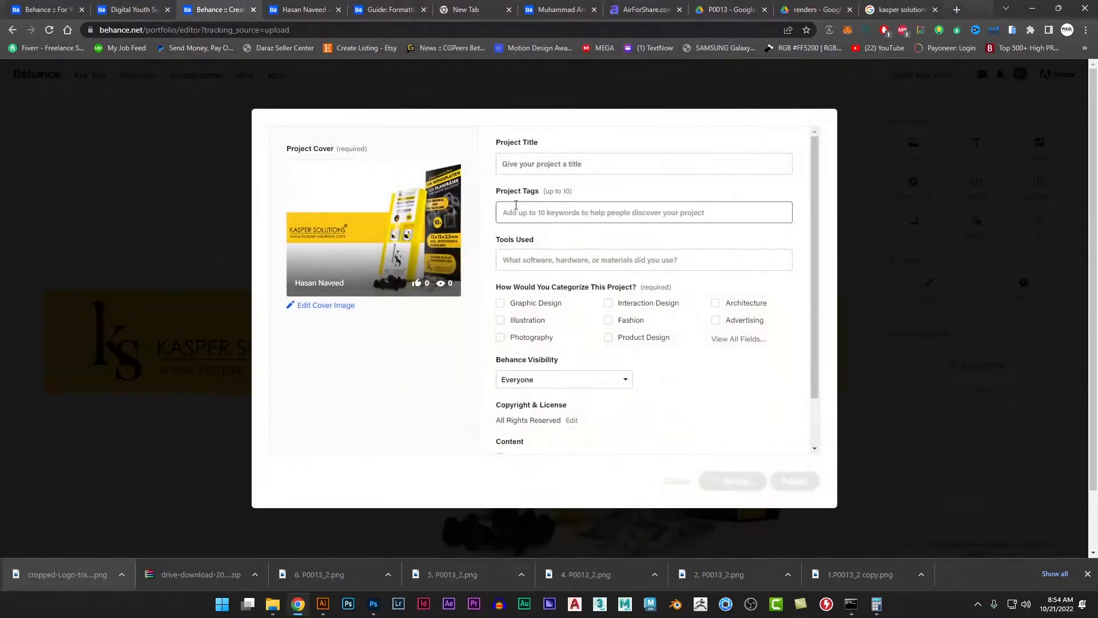
{"action": "type", "text": "aaaaa"}
{"action": "left_click", "coordinate": [569, 382]}
{"action": "left_click", "coordinate": [568, 390]}
{"action": "left_click", "coordinate": [568, 388]}
{"action": "left_click", "coordinate": [544, 417]}
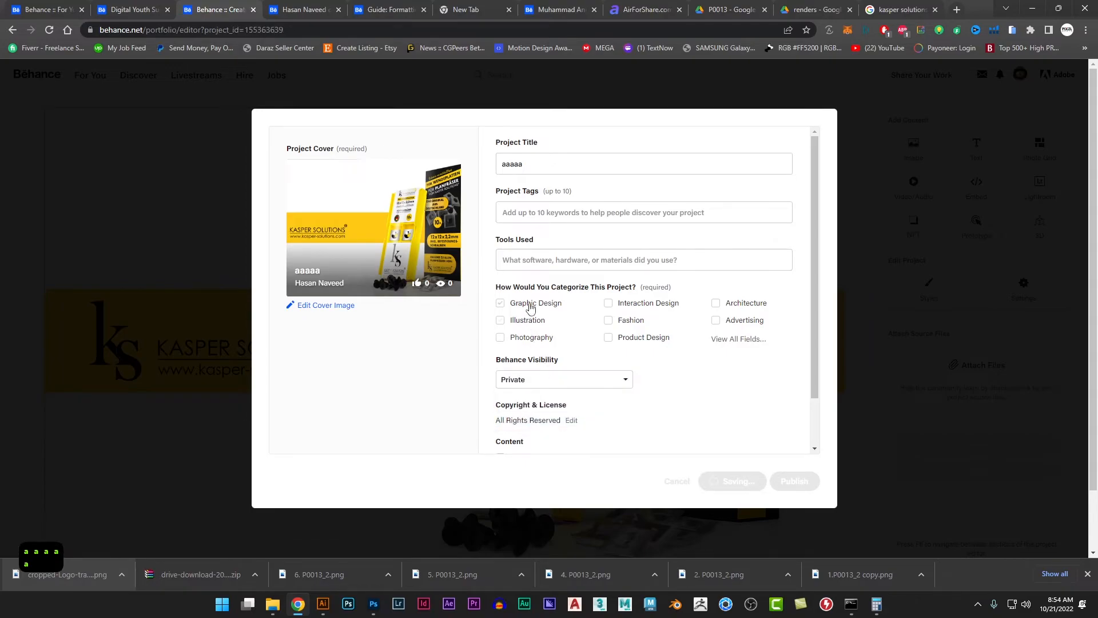
{"action": "scroll", "coordinate": [758, 393], "scroll_direction": "down", "scroll_amount": 1}
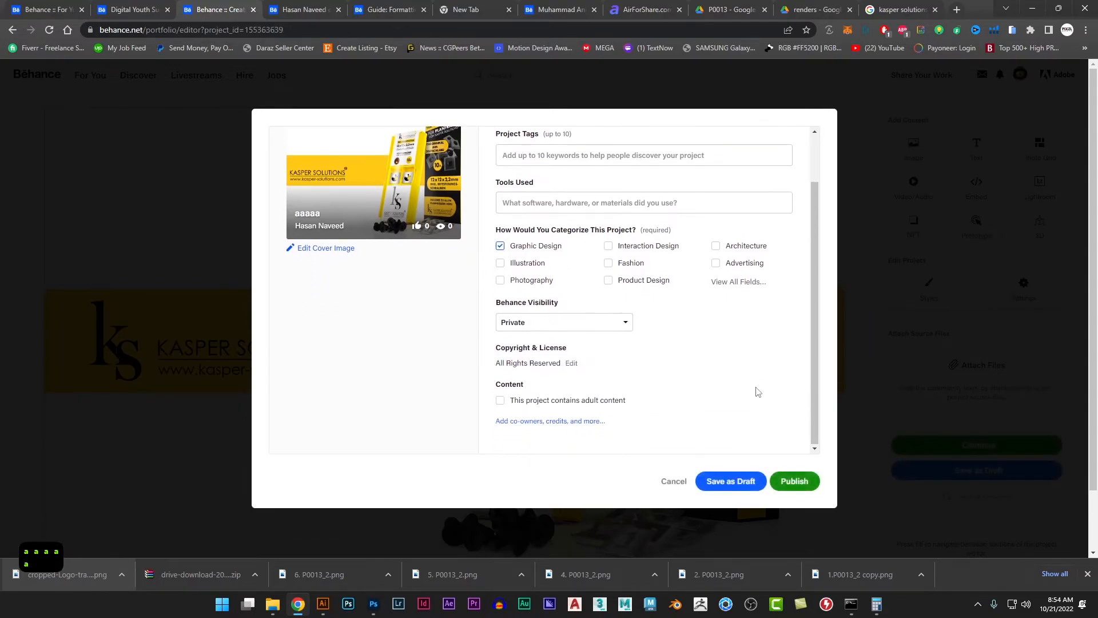
{"action": "left_click", "coordinate": [803, 481]}
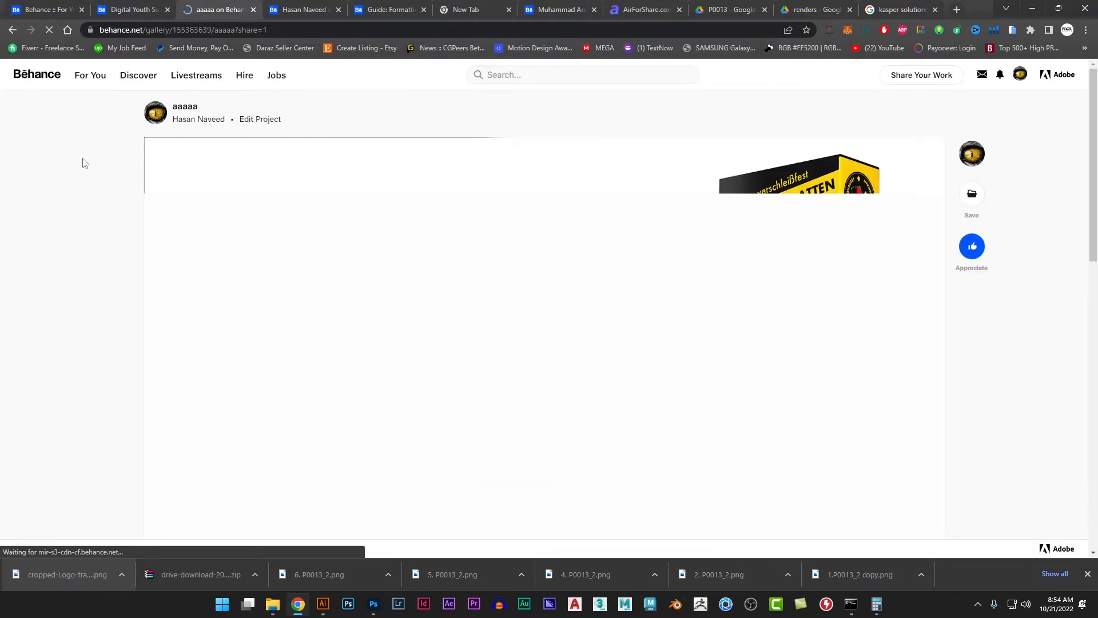
Close the Digital Youth Summit and profile tabs, returning to the For You feed
{"action": "left_click", "coordinate": [117, 6]}
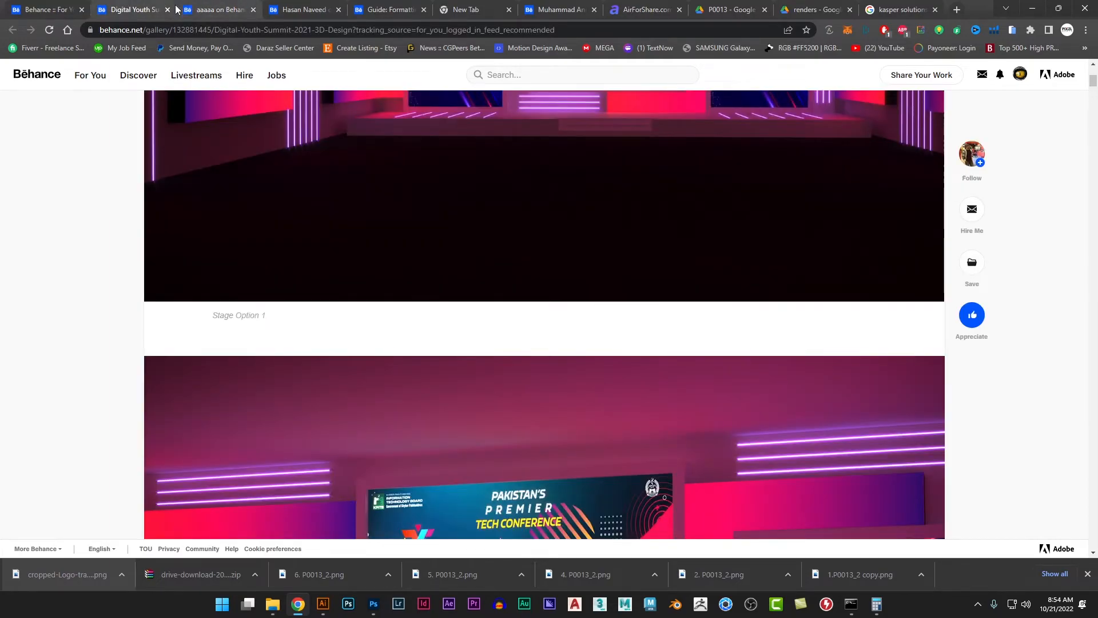
{"action": "key", "text": "ctrl+w"}
{"action": "left_click", "coordinate": [225, 7]}
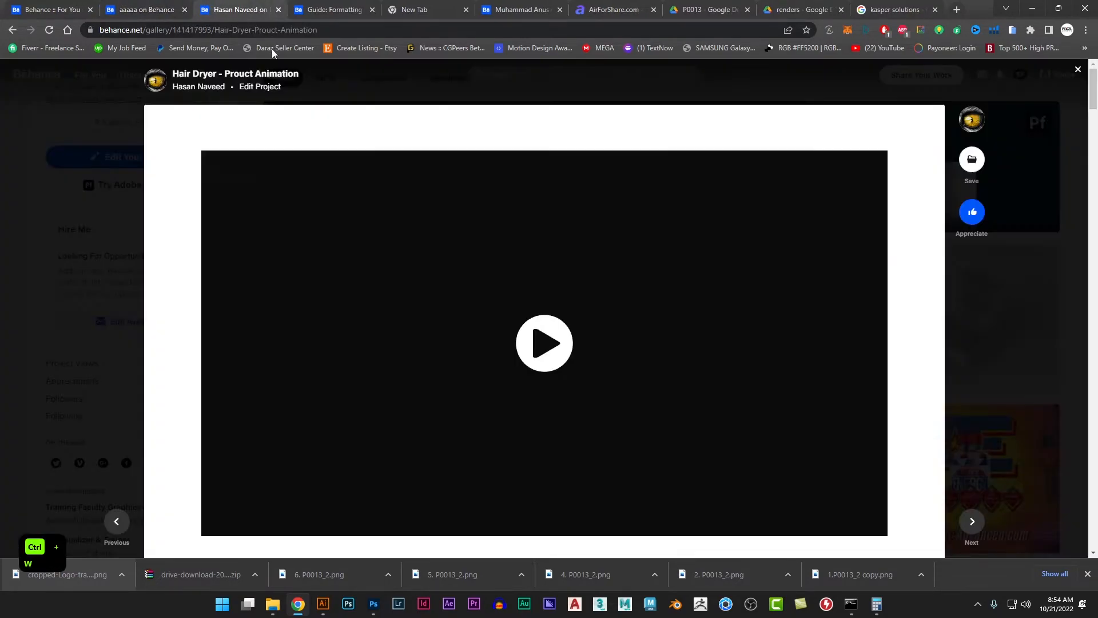
{"action": "left_click", "coordinate": [66, 171]}
{"action": "key", "text": "ctrl+w"}
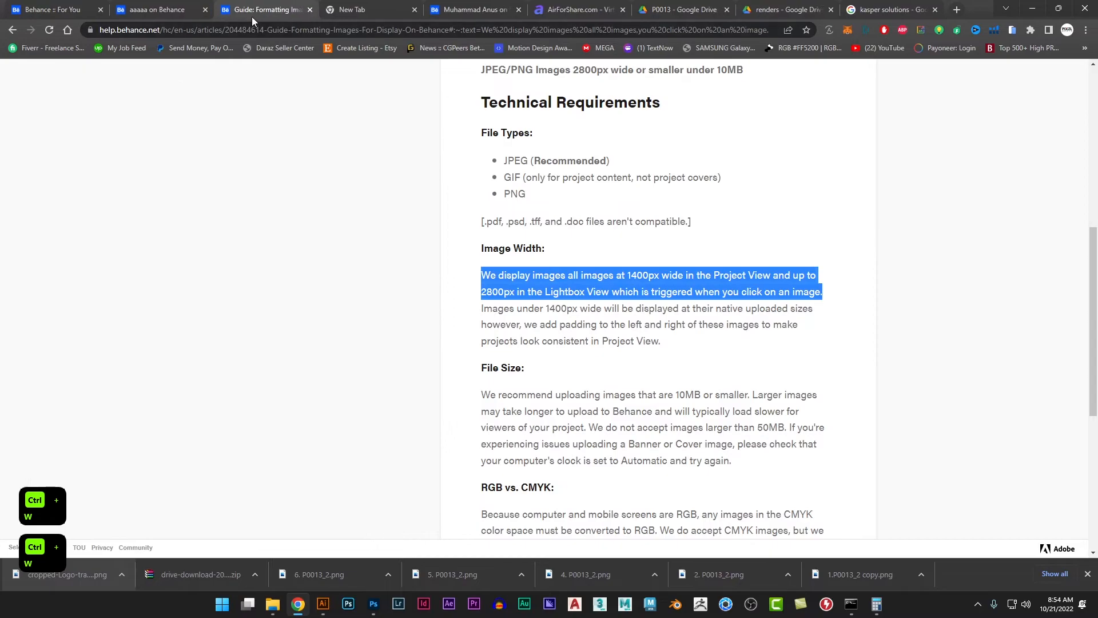
{"action": "left_click", "coordinate": [72, 4]}
Go to your Behance profile and open both Kasper Solutions projects in new tabs
{"action": "left_click", "coordinate": [152, 9]}
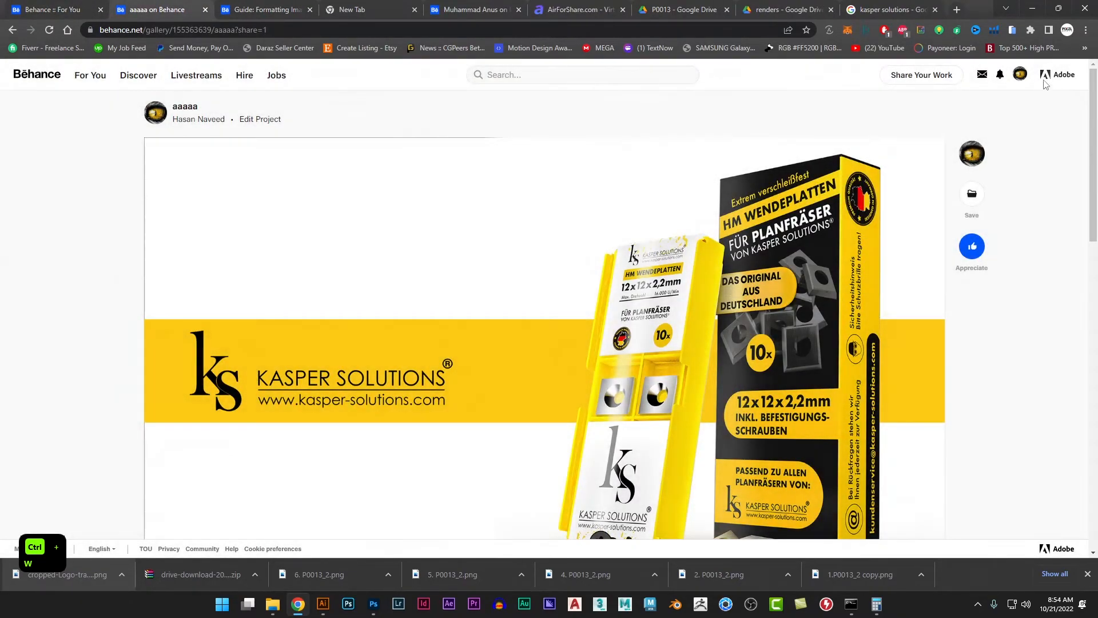
{"action": "left_click", "coordinate": [1020, 74]}
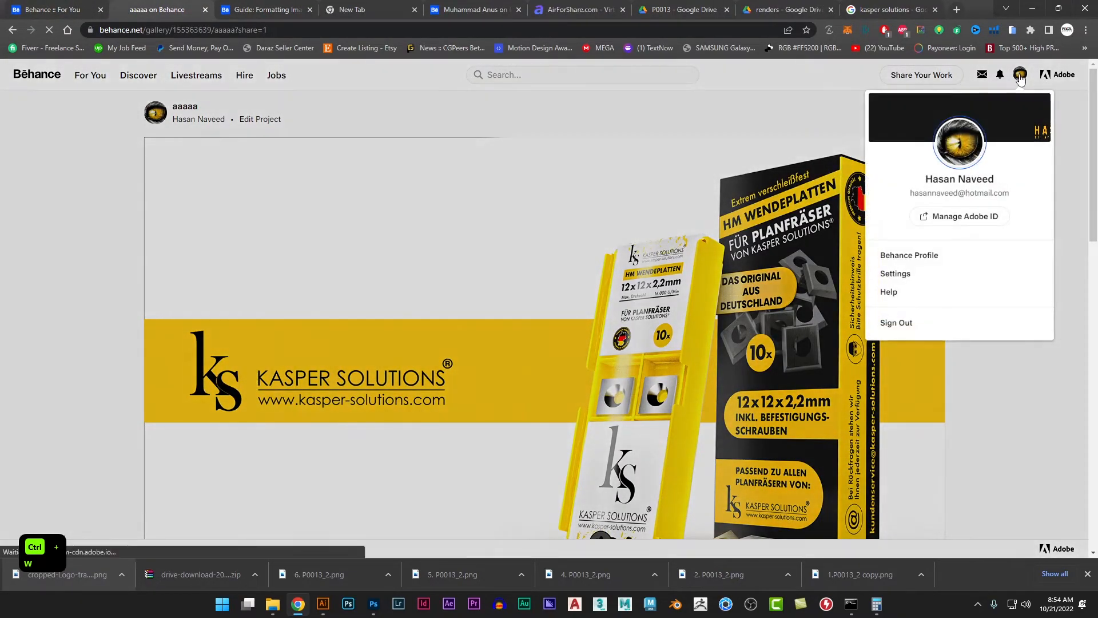
{"action": "left_click", "coordinate": [940, 256]}
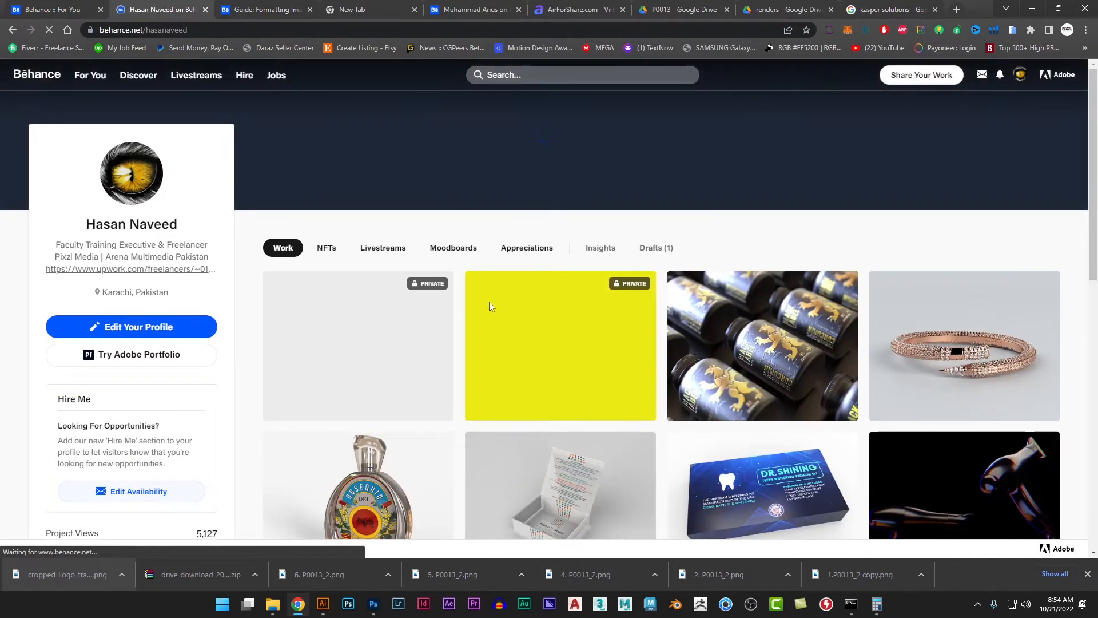
{"action": "scroll", "coordinate": [466, 293], "scroll_direction": "down", "scroll_amount": 4}
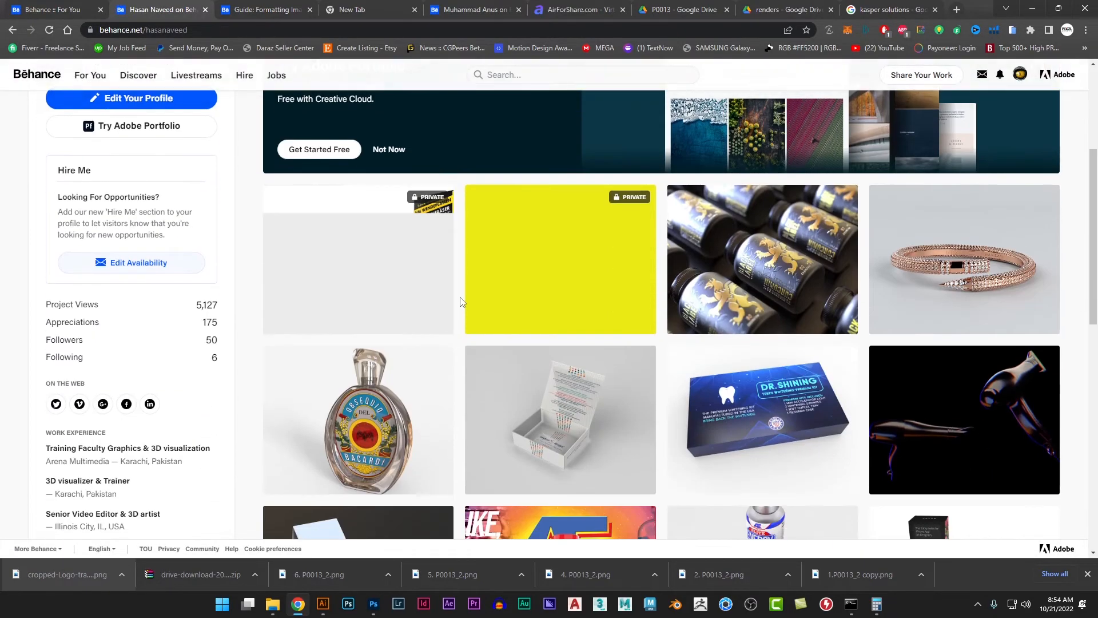
{"action": "middle_click", "coordinate": [566, 259]}
{"action": "middle_click", "coordinate": [382, 264]}
View the aaa project's images full screen at full width
{"action": "left_click", "coordinate": [218, 10]}
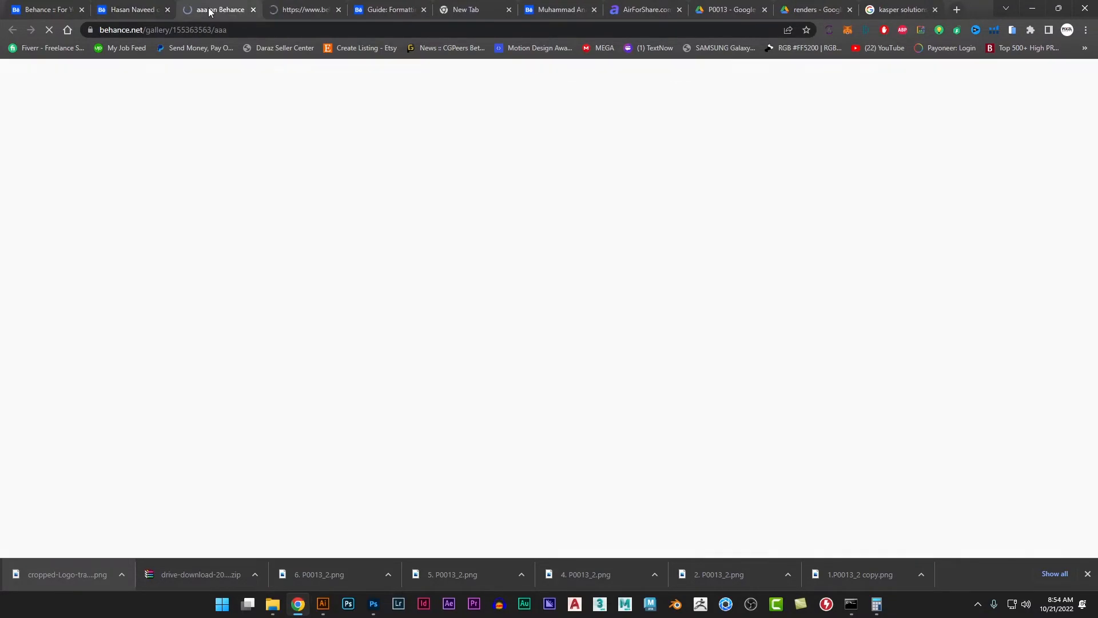
{"action": "scroll", "coordinate": [94, 466], "scroll_direction": "down", "scroll_amount": 10}
{"action": "scroll", "coordinate": [94, 466], "scroll_direction": "up", "scroll_amount": 12}
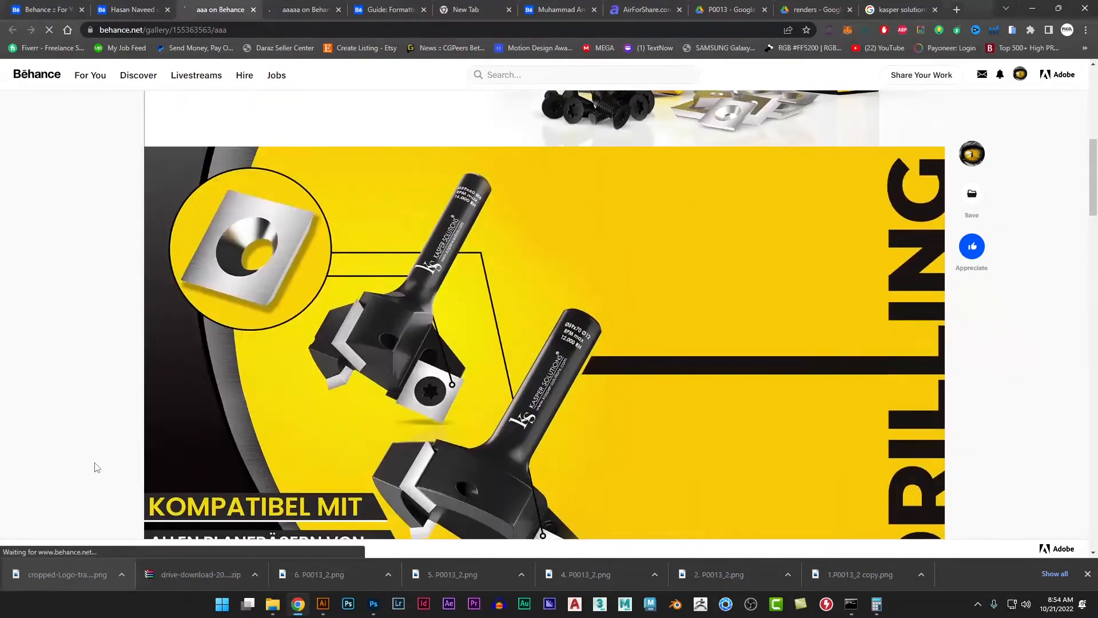
{"action": "left_click", "coordinate": [496, 312]}
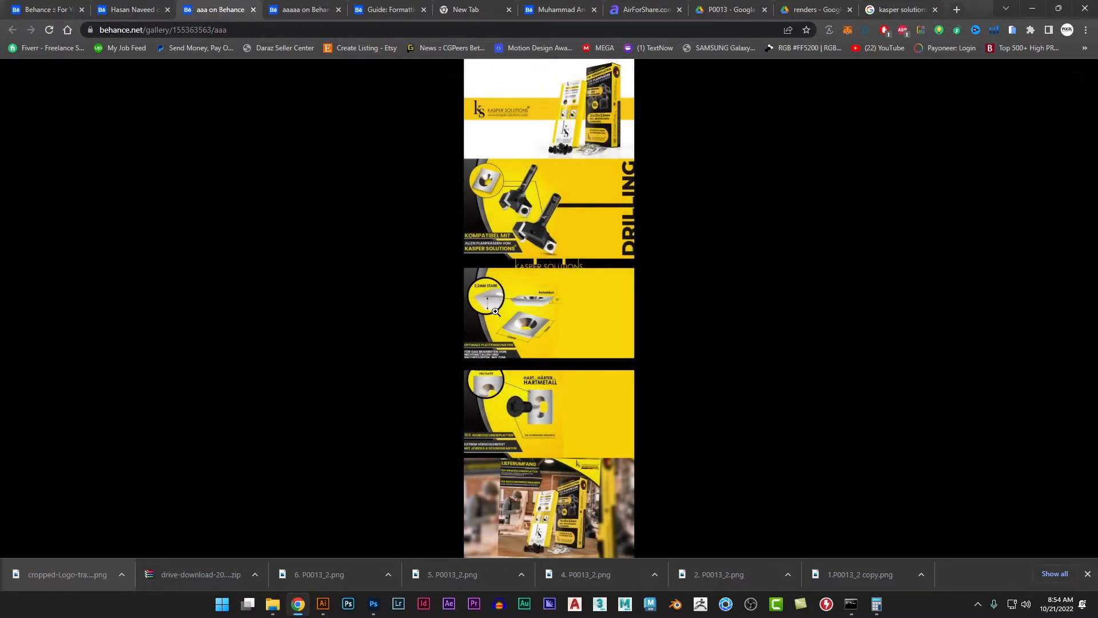
{"action": "mouse_move", "coordinate": [508, 311]}
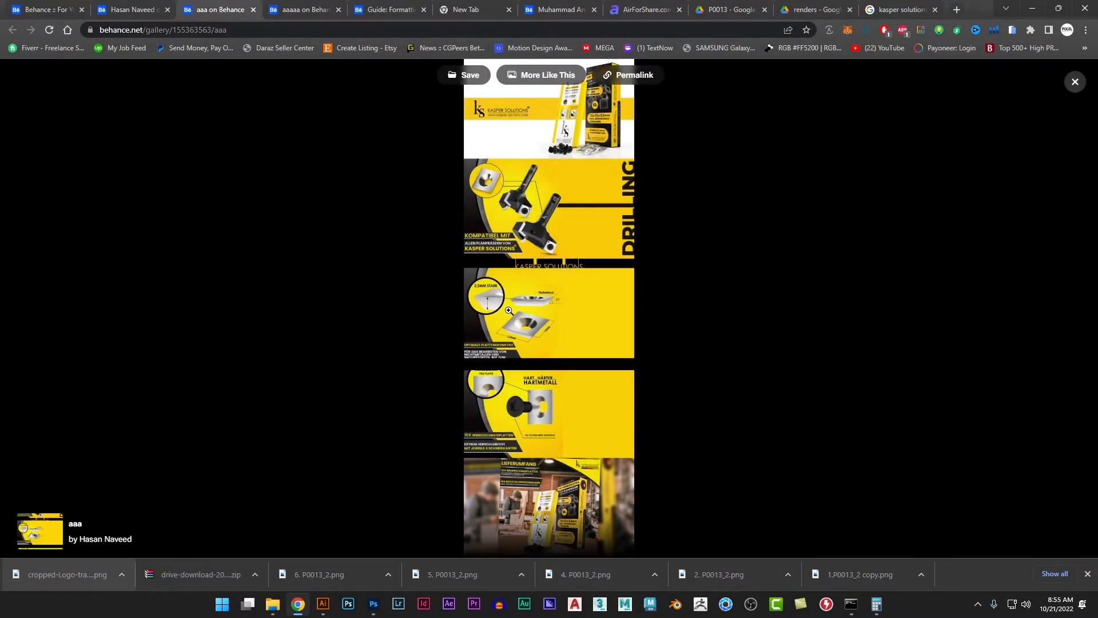
{"action": "left_click", "coordinate": [561, 108]}
{"action": "scroll", "coordinate": [611, 375], "scroll_direction": "down", "scroll_amount": 4}
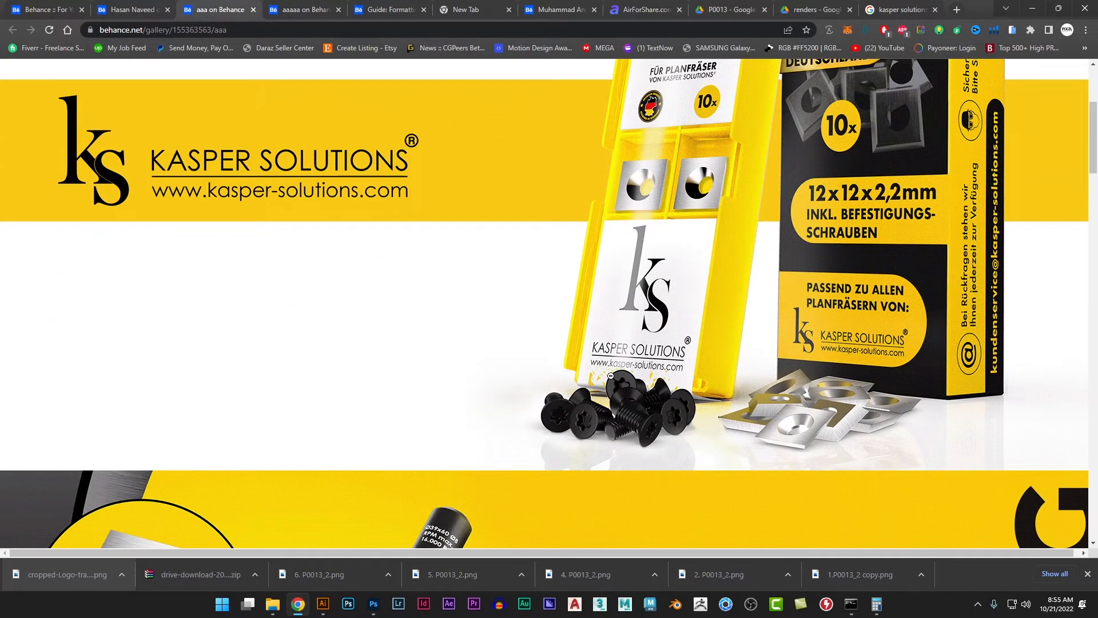
{"action": "scroll", "coordinate": [611, 376], "scroll_direction": "up", "scroll_amount": 1}
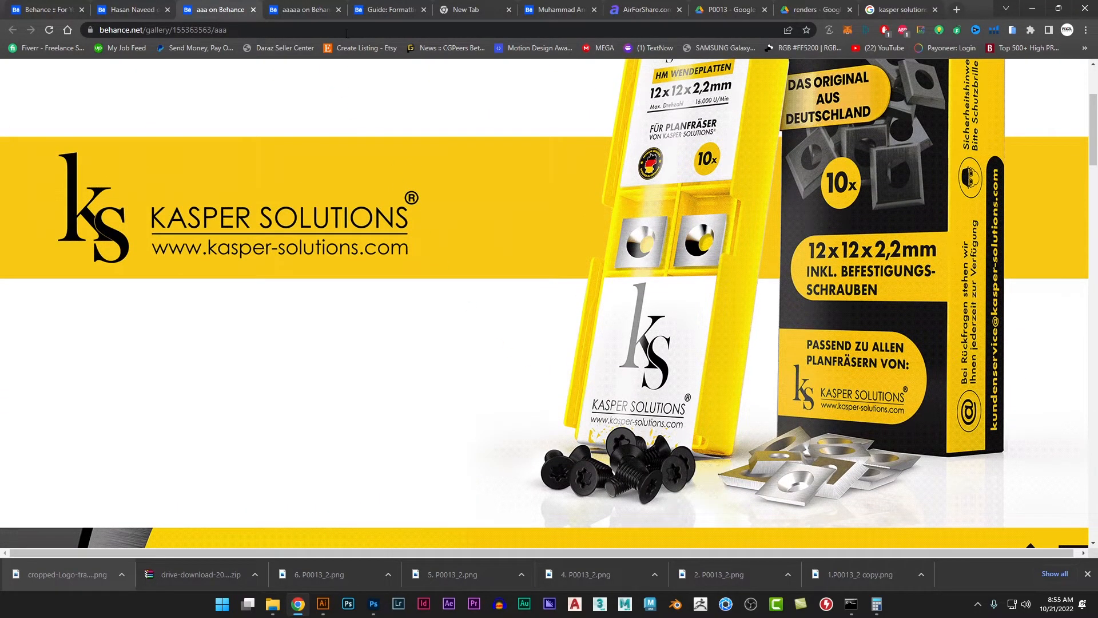
View the aaaaa project's image full screen, then open aaaaa in the project editor
{"action": "left_click", "coordinate": [312, 10]}
{"action": "scroll", "coordinate": [79, 395], "scroll_direction": "down", "scroll_amount": 4}
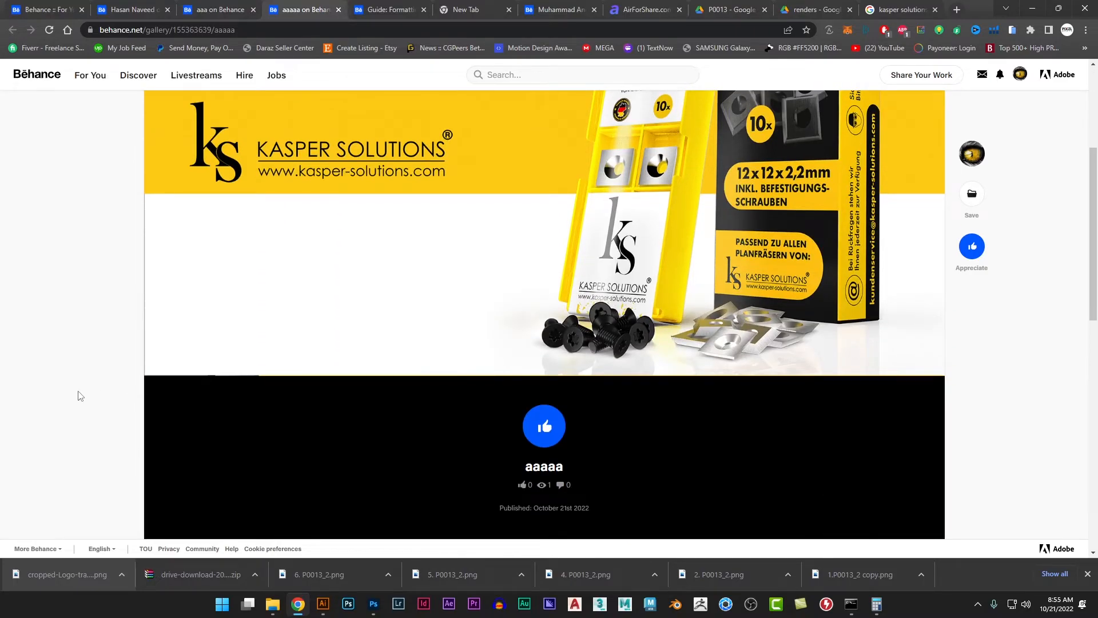
{"action": "left_click", "coordinate": [359, 256]}
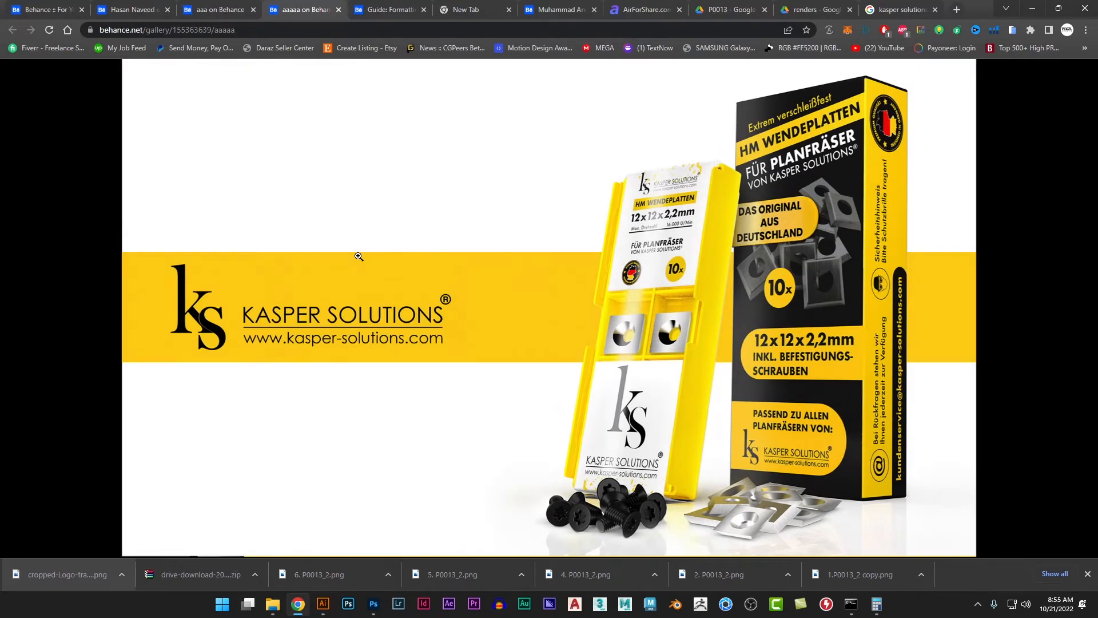
{"action": "key", "text": "Escape"}
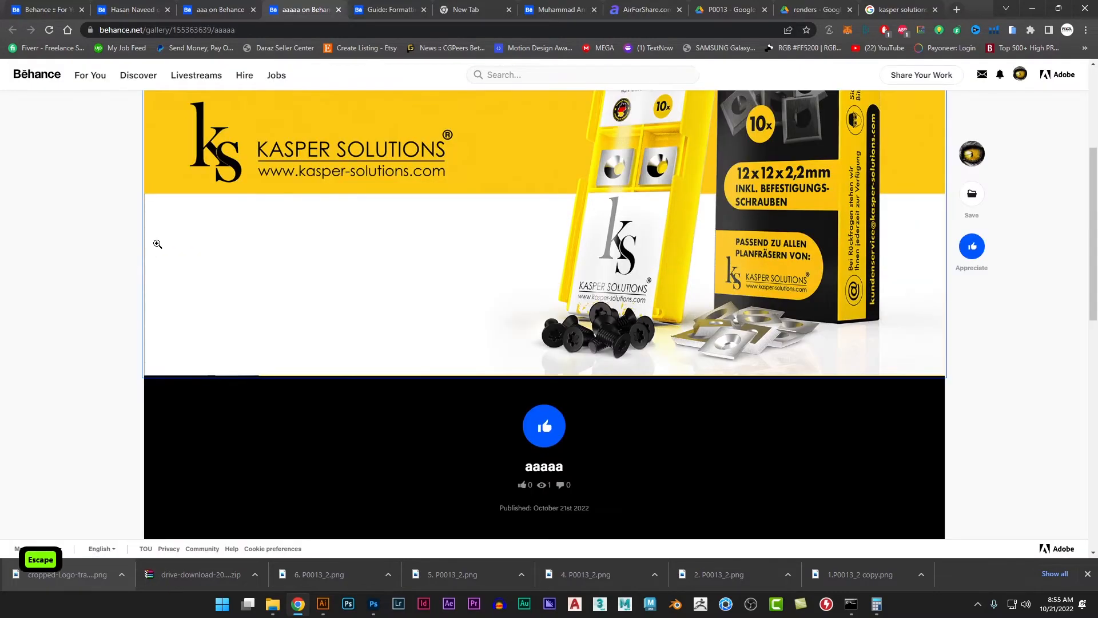
{"action": "scroll", "coordinate": [363, 266], "scroll_direction": "up", "scroll_amount": 4}
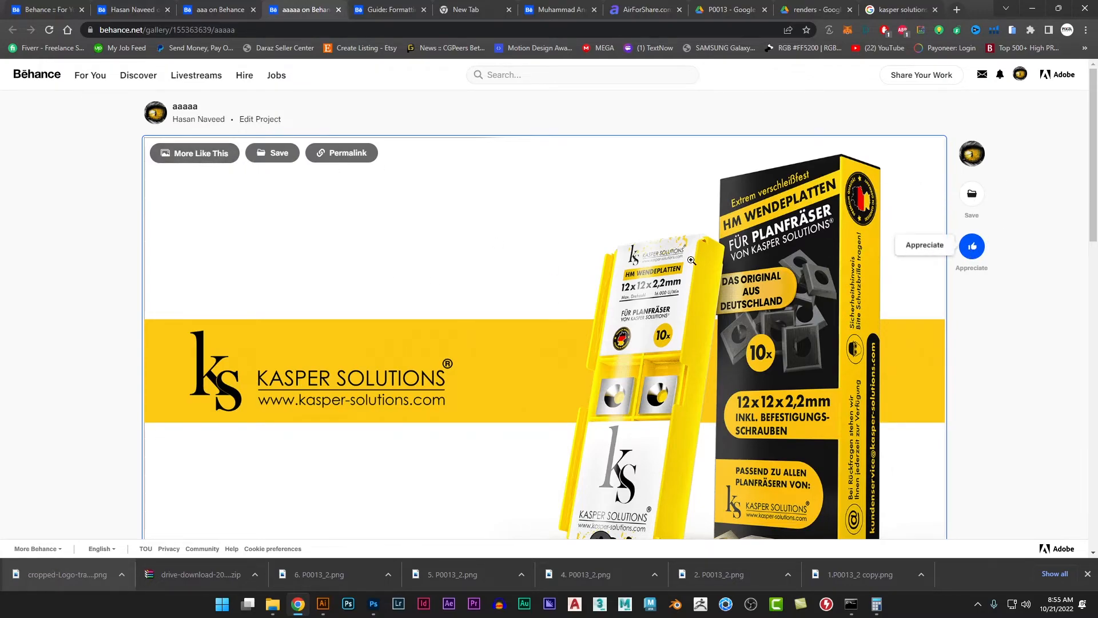
{"action": "scroll", "coordinate": [692, 258], "scroll_direction": "down", "scroll_amount": 10}
{"action": "scroll", "coordinate": [682, 282], "scroll_direction": "up", "scroll_amount": 5}
{"action": "scroll", "coordinate": [682, 281], "scroll_direction": "up", "scroll_amount": 5}
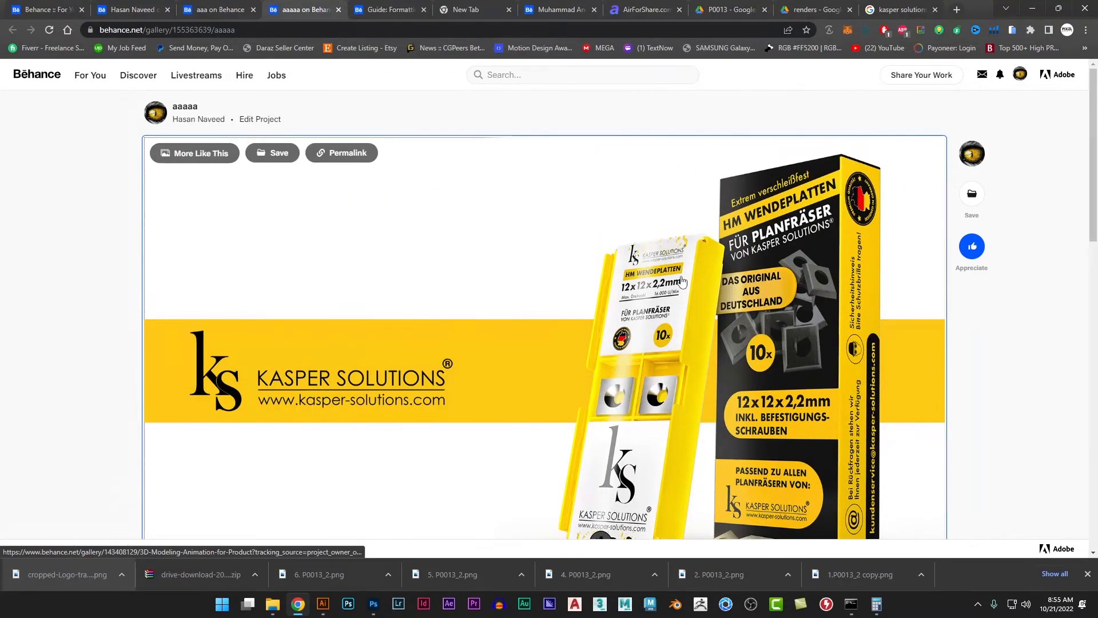
{"action": "left_click", "coordinate": [258, 119]}
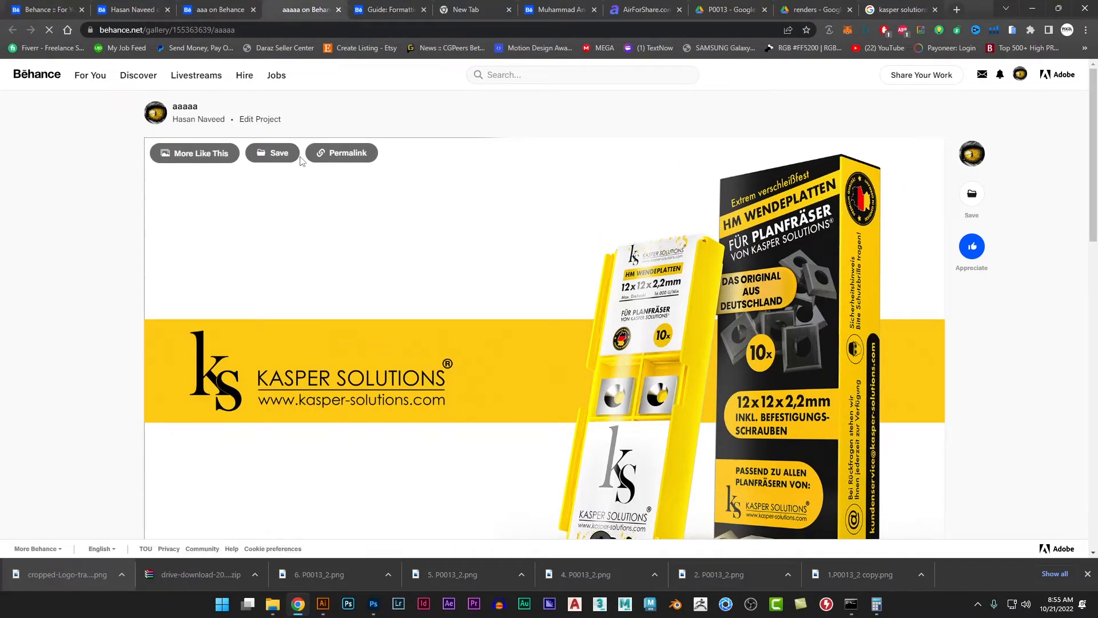
{"action": "left_click", "coordinate": [374, 604]}
Undo the previous crop and select the second DRILLING panel from layer 2
{"action": "key", "text": "ctrl+z"}
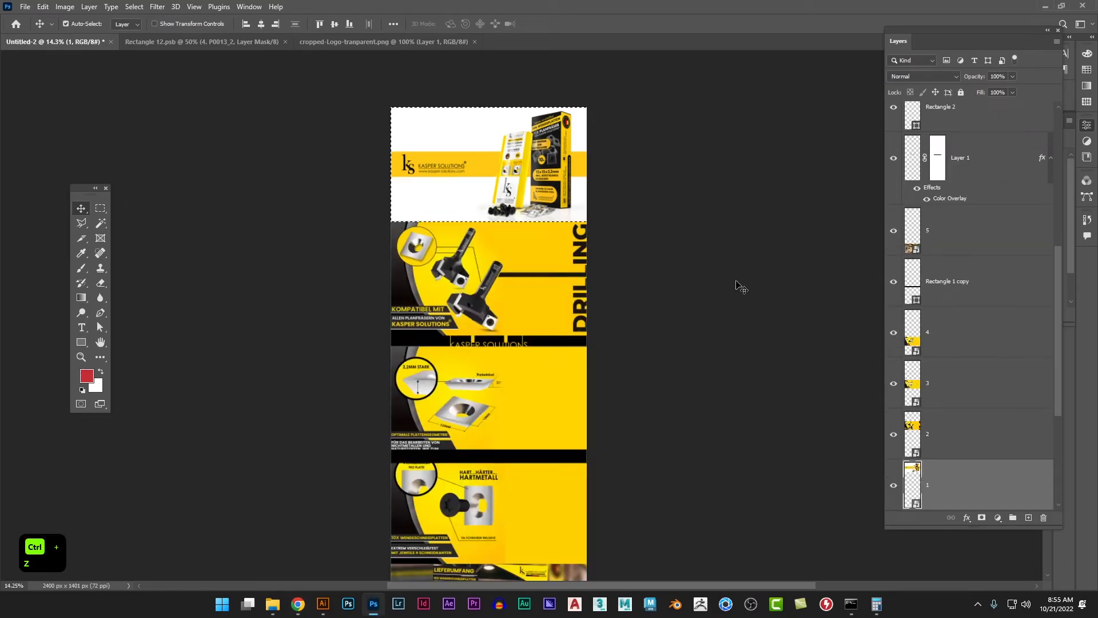
{"action": "left_click", "coordinate": [914, 428], "text": "ctrl"}
{"action": "key", "text": "i"}
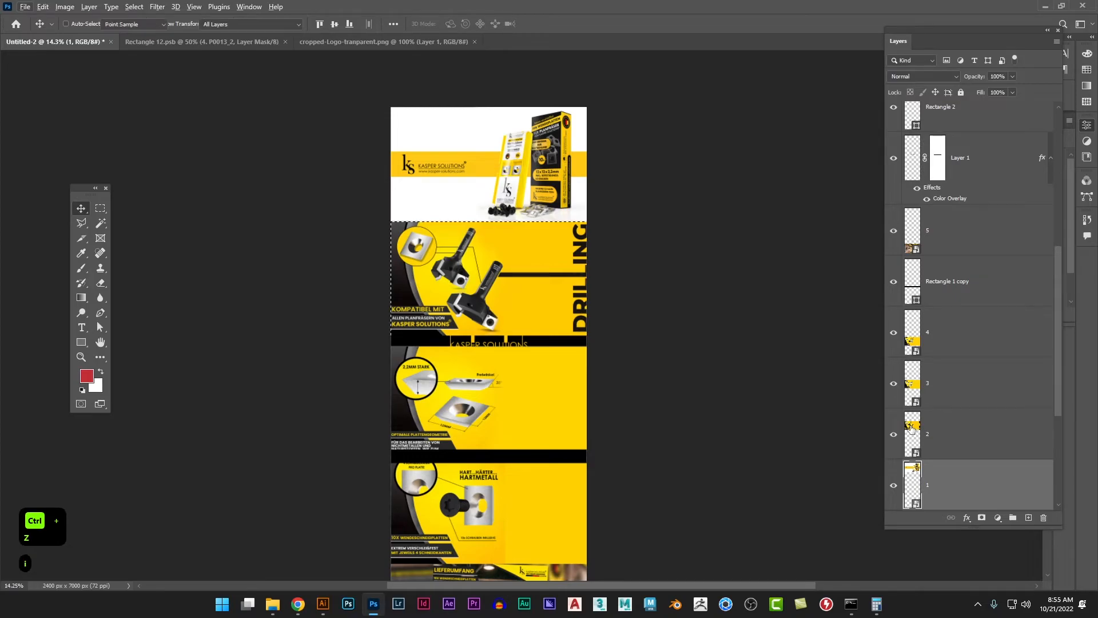
Save the DRILLING panel as a PNG copy named behance2, then undo the crop
{"action": "key", "text": "ctrl+alt+s"}
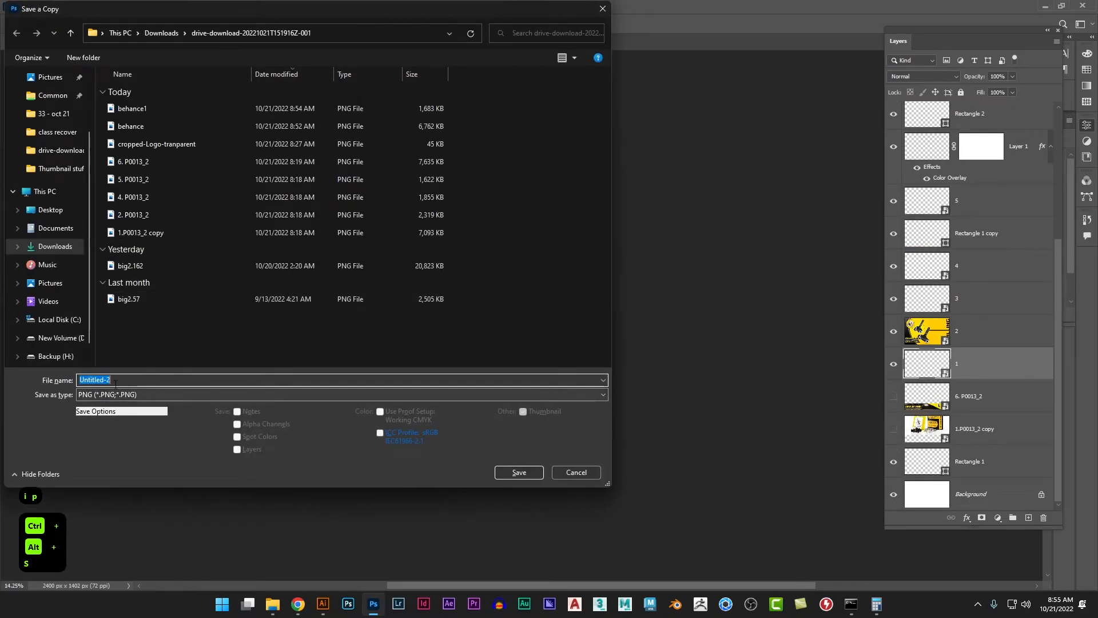
{"action": "left_click", "coordinate": [137, 108]}
{"action": "double_click", "coordinate": [163, 381]}
{"action": "type", "text": "2"}
{"action": "key", "text": "ctrl+z"}
{"action": "left_click_drag", "start_coordinate": [163, 382], "coordinate": [105, 382]}
{"action": "type", "text": "2"}
{"action": "left_click", "coordinate": [514, 474]}
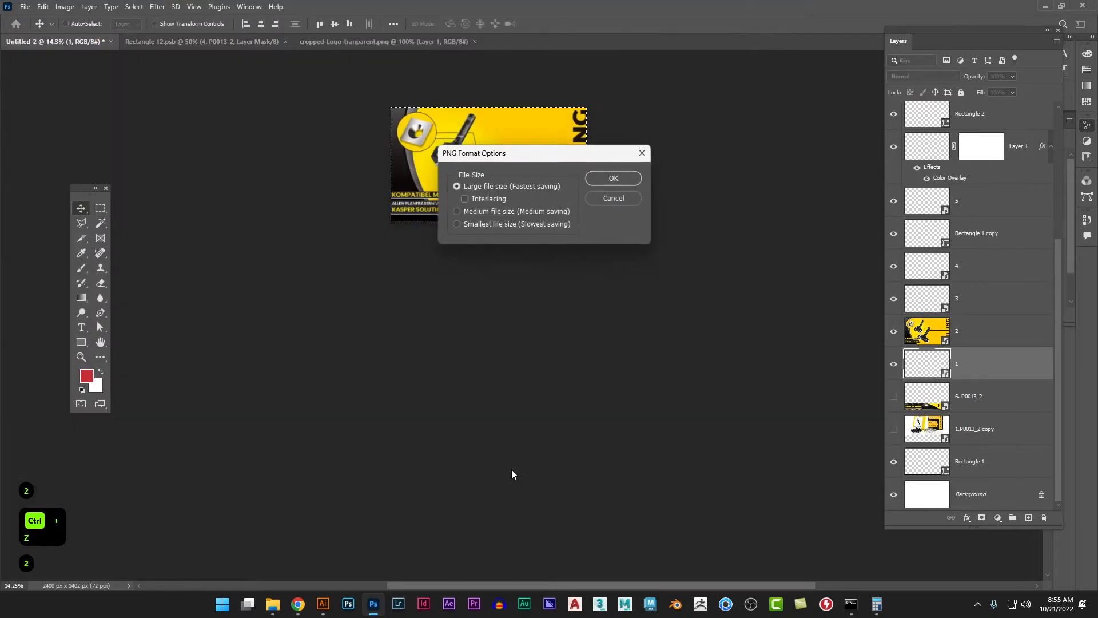
{"action": "left_click", "coordinate": [620, 183]}
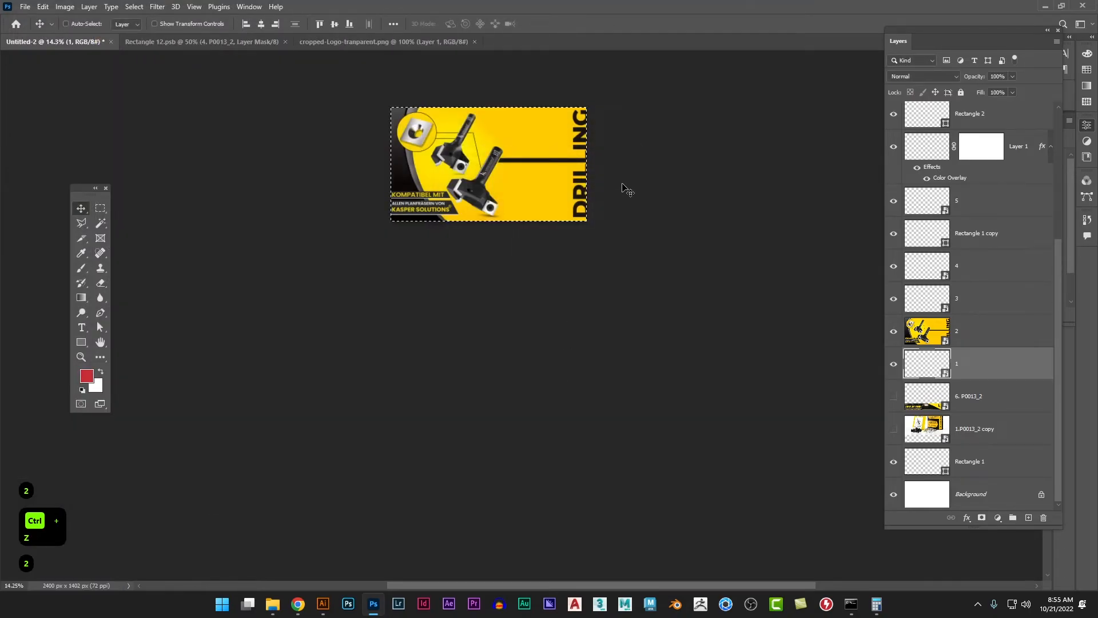
{"action": "key", "text": "ctrl+z"}
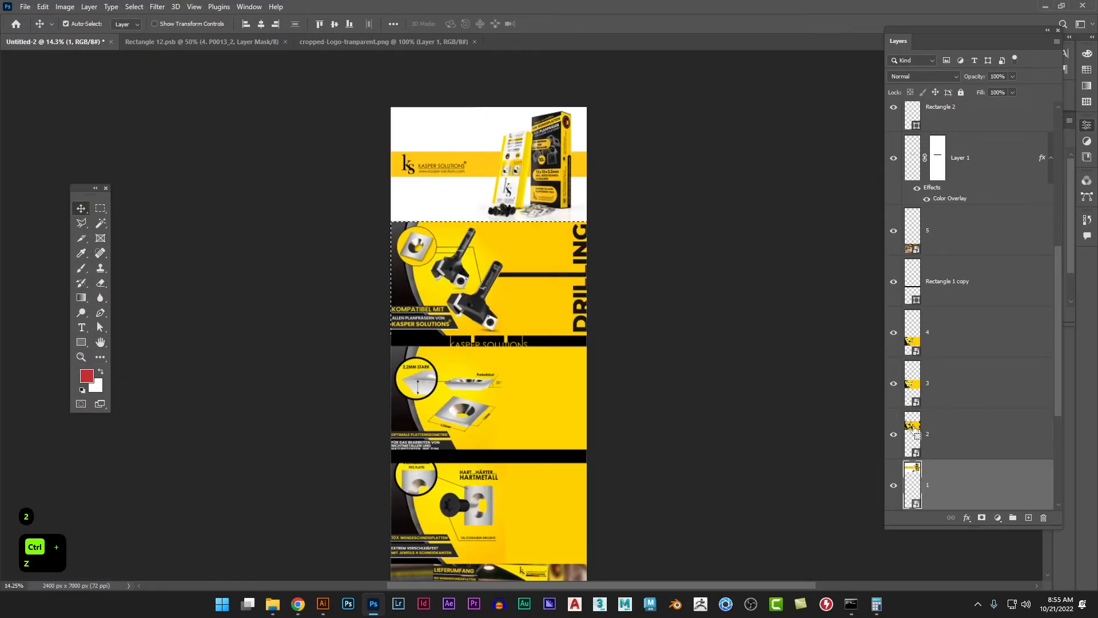
Select the third panel's content together with the Rectangle 1 bar
{"action": "left_click", "coordinate": [913, 394], "text": "ctrl"}
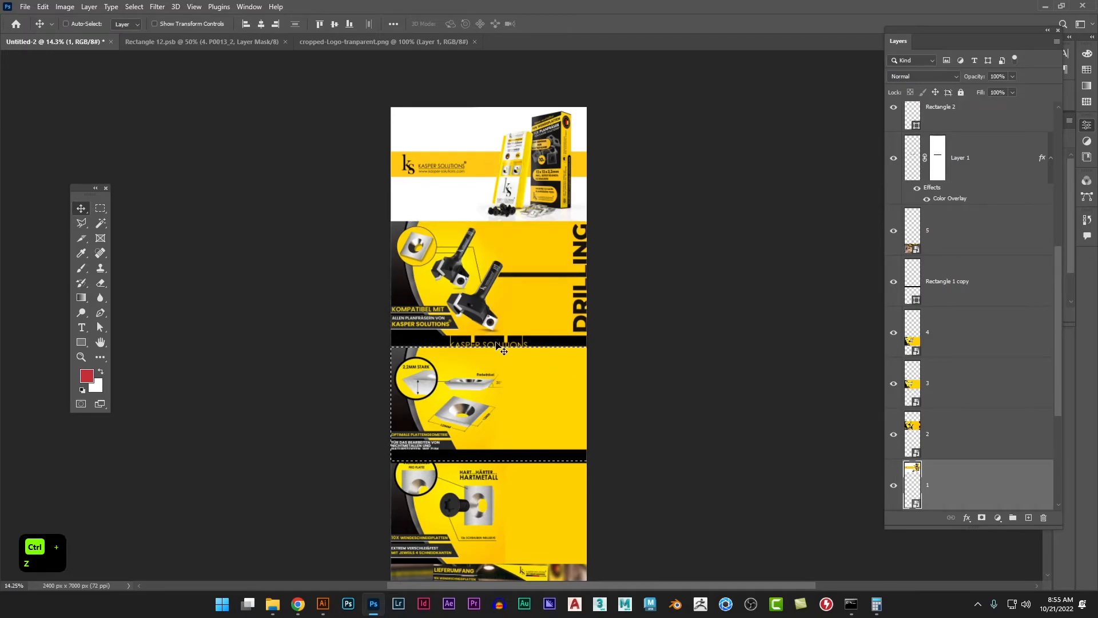
{"action": "scroll", "coordinate": [492, 346], "scroll_direction": "up", "scroll_amount": 3}
{"action": "scroll", "coordinate": [492, 346], "scroll_direction": "up", "scroll_amount": 1}
{"action": "scroll", "coordinate": [492, 346], "scroll_direction": "down", "scroll_amount": 2}
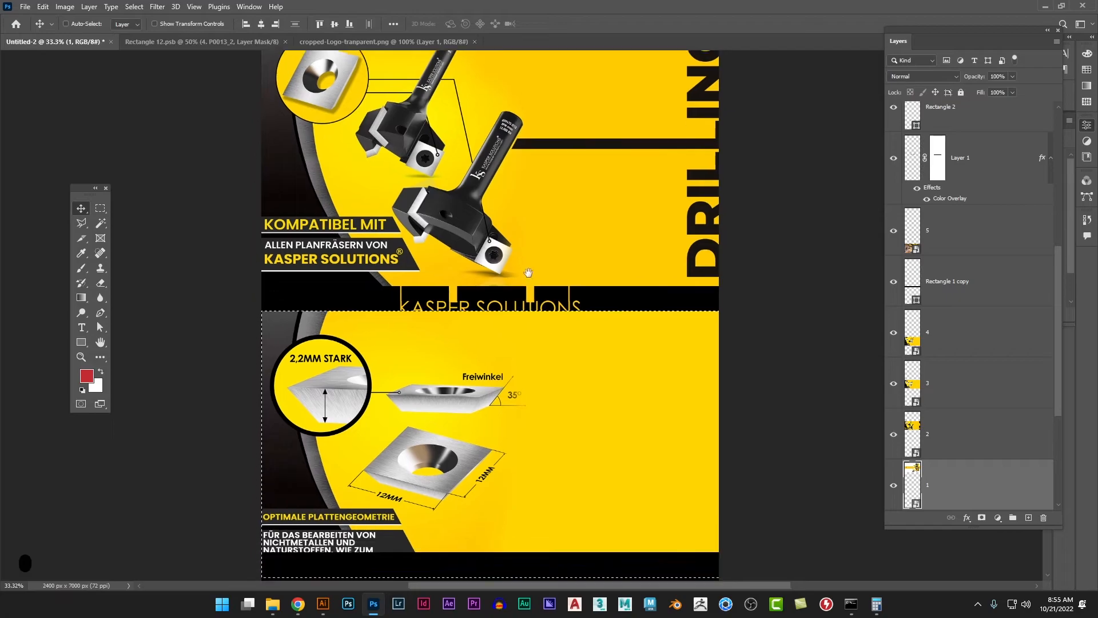
{"action": "scroll", "coordinate": [1047, 422], "scroll_direction": "down", "scroll_amount": 3}
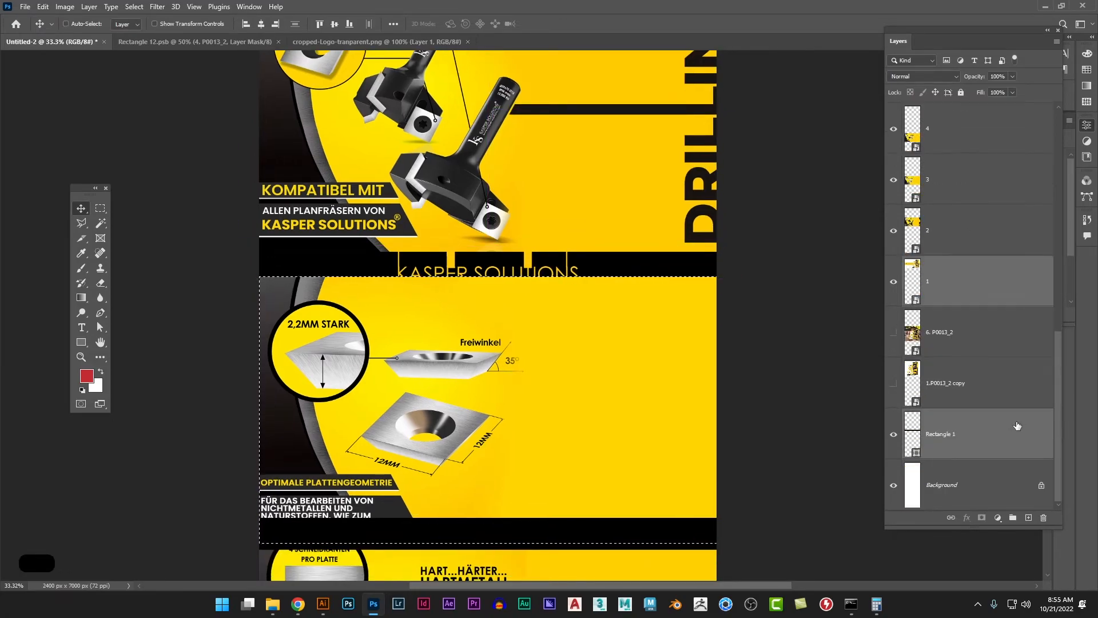
{"action": "left_click", "coordinate": [913, 434], "text": "ctrl"}
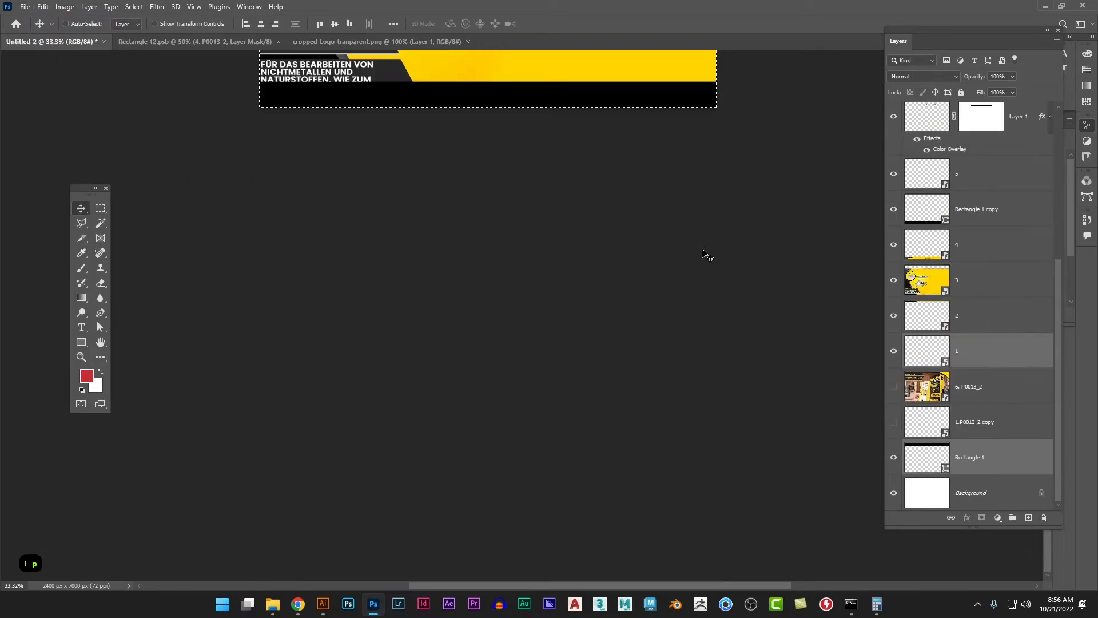
{"action": "left_click_drag", "start_coordinate": [550, 166], "coordinate": [553, 449]}
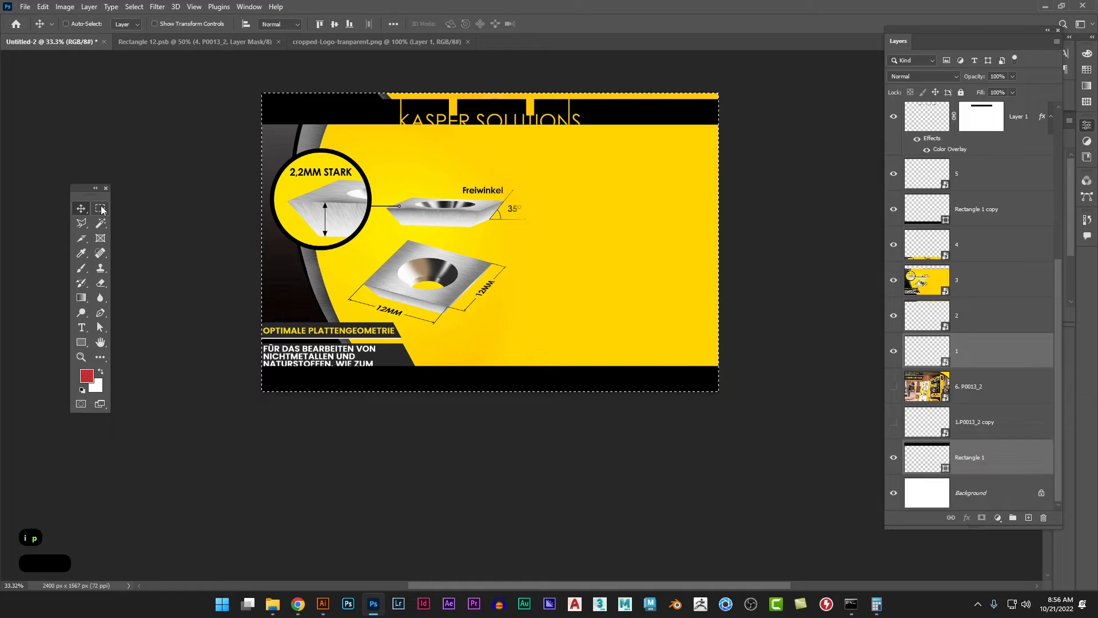
Draw trial rectangular selections along the top edge of the 2.2MM STARK panel
{"action": "key", "text": "m"}
{"action": "left_click_drag", "start_coordinate": [230, 69], "coordinate": [10, 98]}
{"action": "scroll", "coordinate": [708, 98], "scroll_direction": "up", "scroll_amount": 6}
{"action": "right_click", "coordinate": [697, 93]}
{"action": "left_click", "coordinate": [673, 93]}
{"action": "key", "text": "space"}
{"action": "left_click_drag", "start_coordinate": [780, 116], "coordinate": [431, 139]}
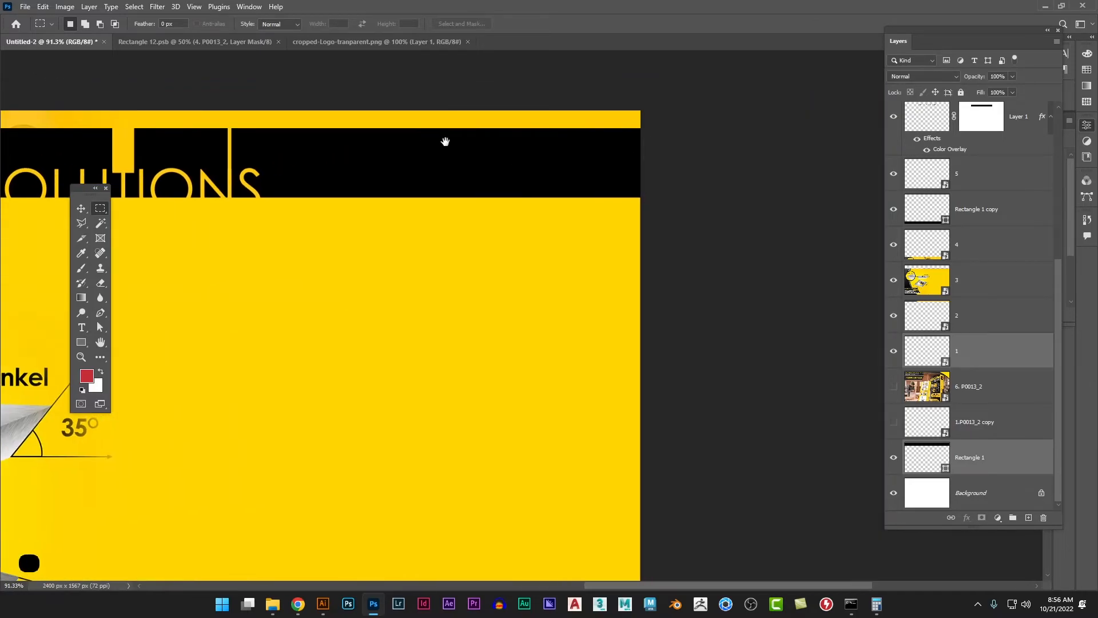
{"action": "left_click_drag", "start_coordinate": [647, 128], "coordinate": [1, 230]}
{"action": "left_click_drag", "start_coordinate": [829, 238], "coordinate": [334, 201]}
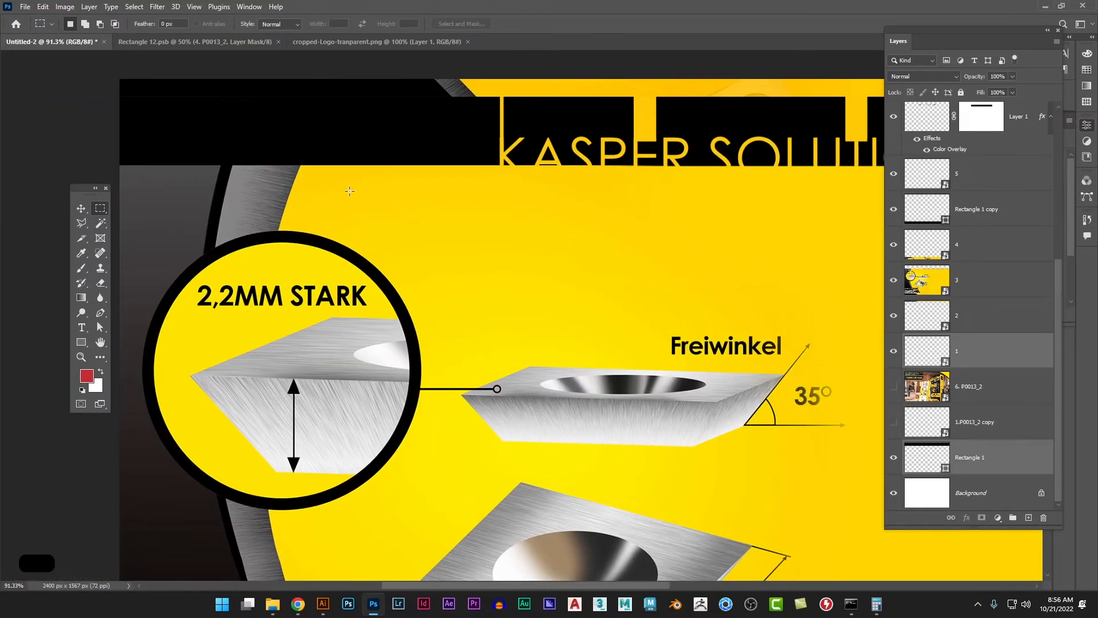
Place a horizontal guide at the panel top, marquee the panel, and crop to it
{"action": "key", "text": "ctrl+r"}
{"action": "left_click_drag", "start_coordinate": [534, 58], "coordinate": [547, 107]}
{"action": "key", "text": "z"}
{"action": "left_click_drag", "start_coordinate": [647, 122], "coordinate": [515, 166]}
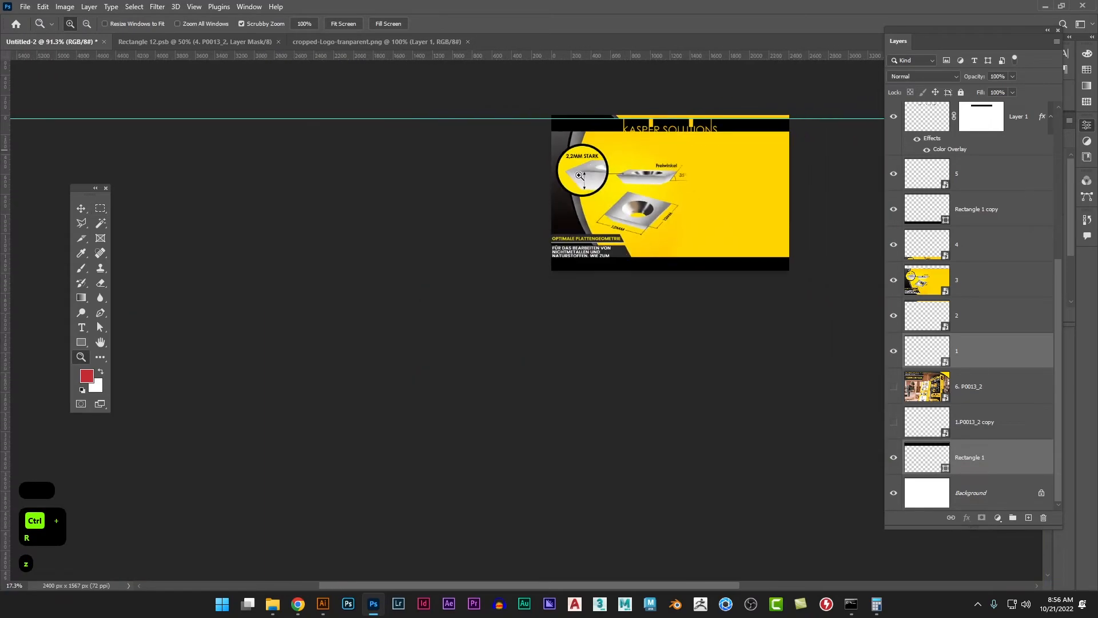
{"action": "left_click_drag", "start_coordinate": [631, 184], "coordinate": [472, 213]}
{"action": "left_click", "coordinate": [102, 208]}
{"action": "left_click_drag", "start_coordinate": [281, 341], "coordinate": [829, 162]}
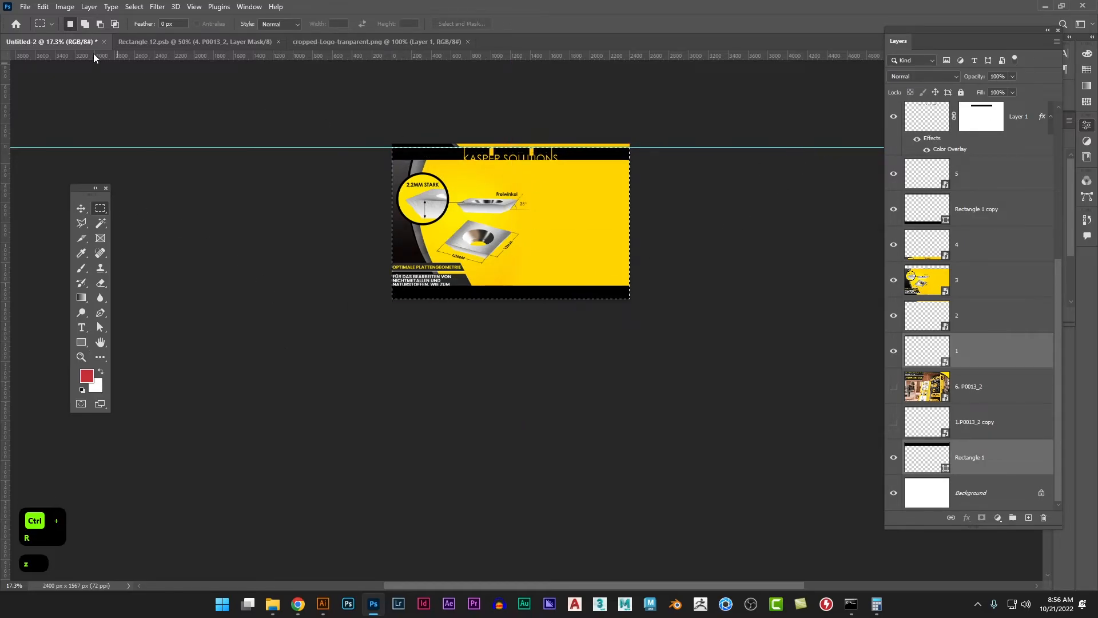
{"action": "left_click", "coordinate": [65, 6]}
{"action": "left_click", "coordinate": [90, 127]}
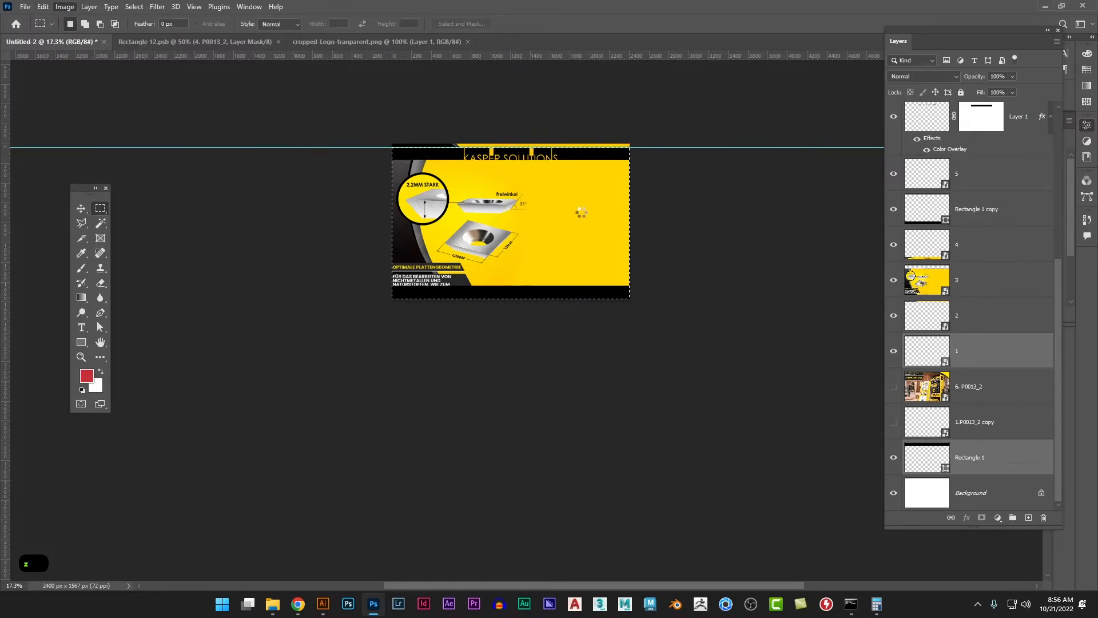
Save the cropped section as a PNG copy named behance3
{"action": "key", "text": "v"}
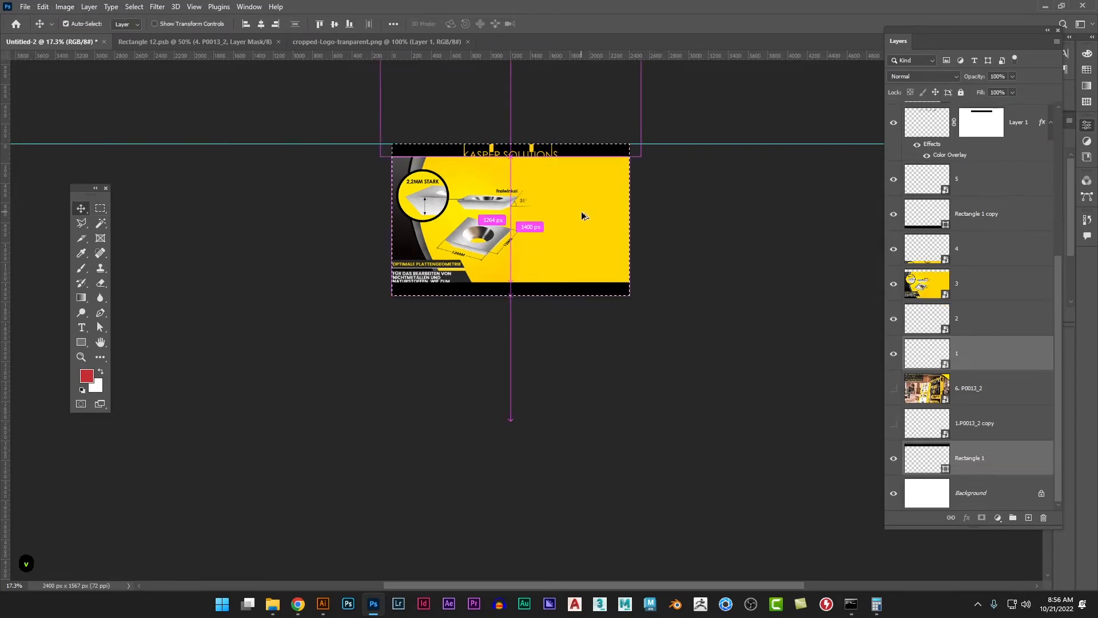
{"action": "key", "text": "ctrl+alt+s"}
{"action": "left_click", "coordinate": [128, 110]}
{"action": "left_click", "coordinate": [129, 380]}
{"action": "left_click_drag", "start_coordinate": [105, 380], "coordinate": [113, 380]}
{"action": "type", "text": "3"}
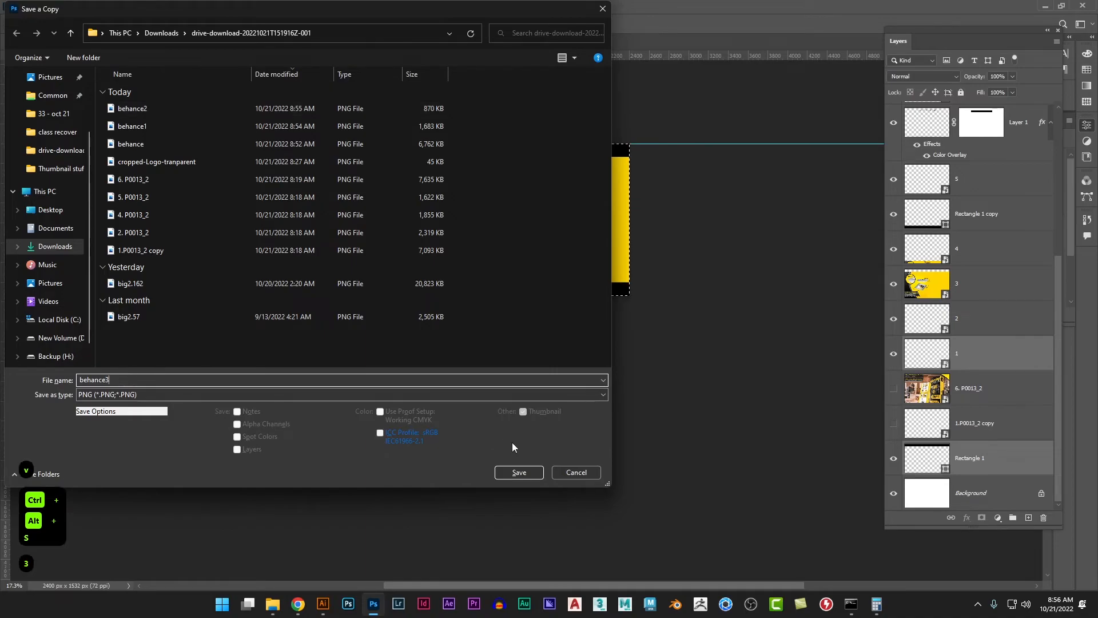
{"action": "left_click", "coordinate": [522, 472]}
{"action": "left_click", "coordinate": [618, 181]}
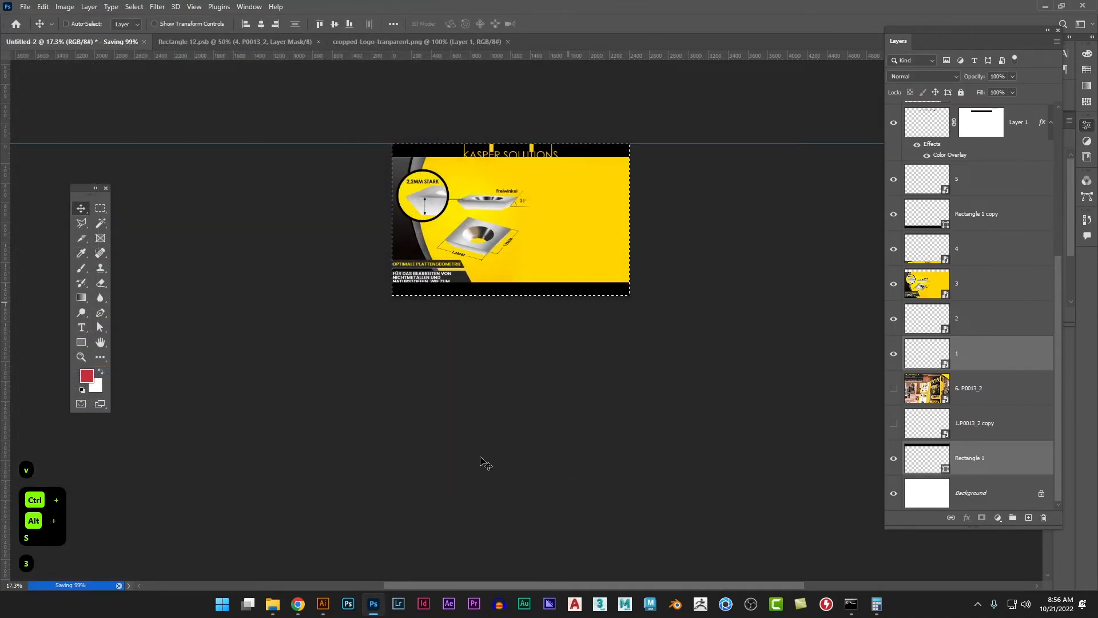
Upload behance2 and behance3 into the aaaaa project and add a photo grid block
{"action": "left_click", "coordinate": [298, 604]}
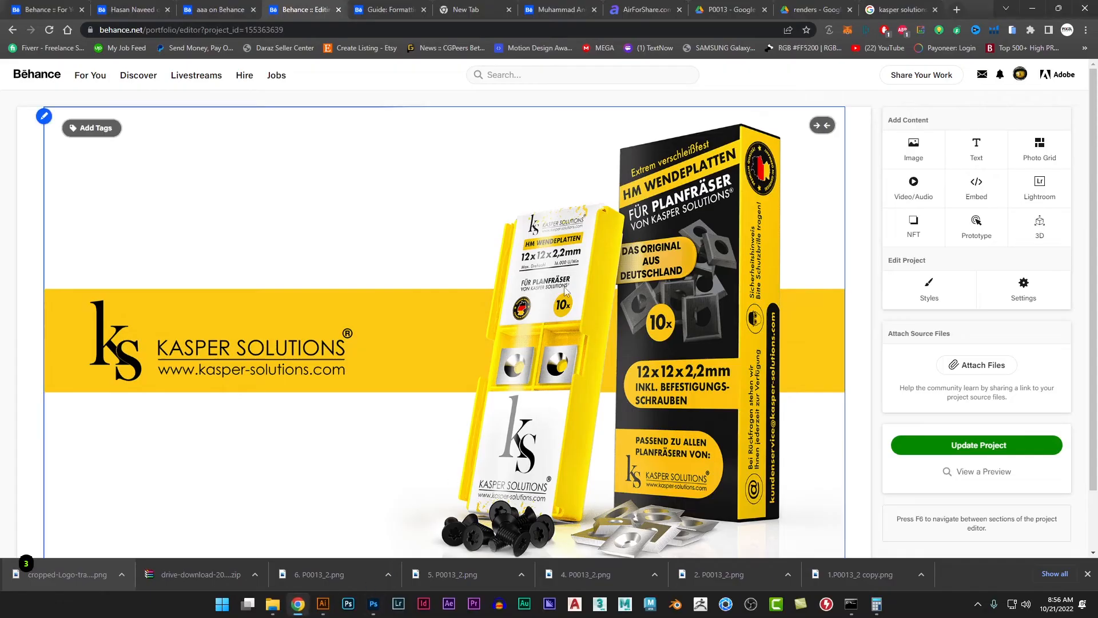
{"action": "left_click", "coordinate": [913, 150]}
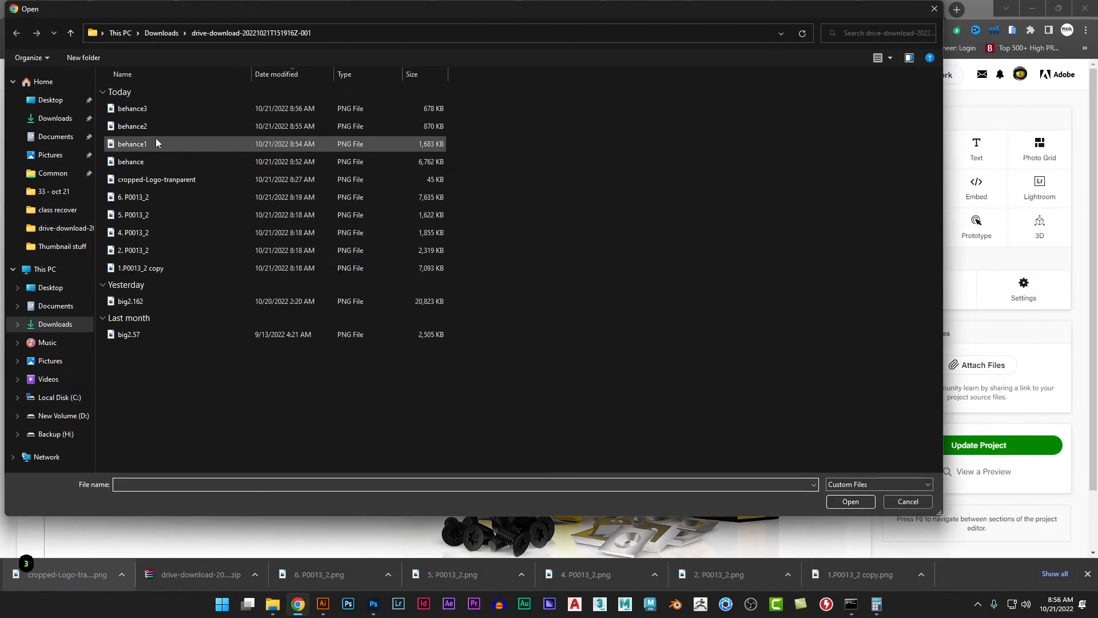
{"action": "scroll", "coordinate": [146, 136], "scroll_direction": "up", "scroll_amount": 3}
{"action": "scroll", "coordinate": [146, 136], "scroll_direction": "up", "scroll_amount": 2}
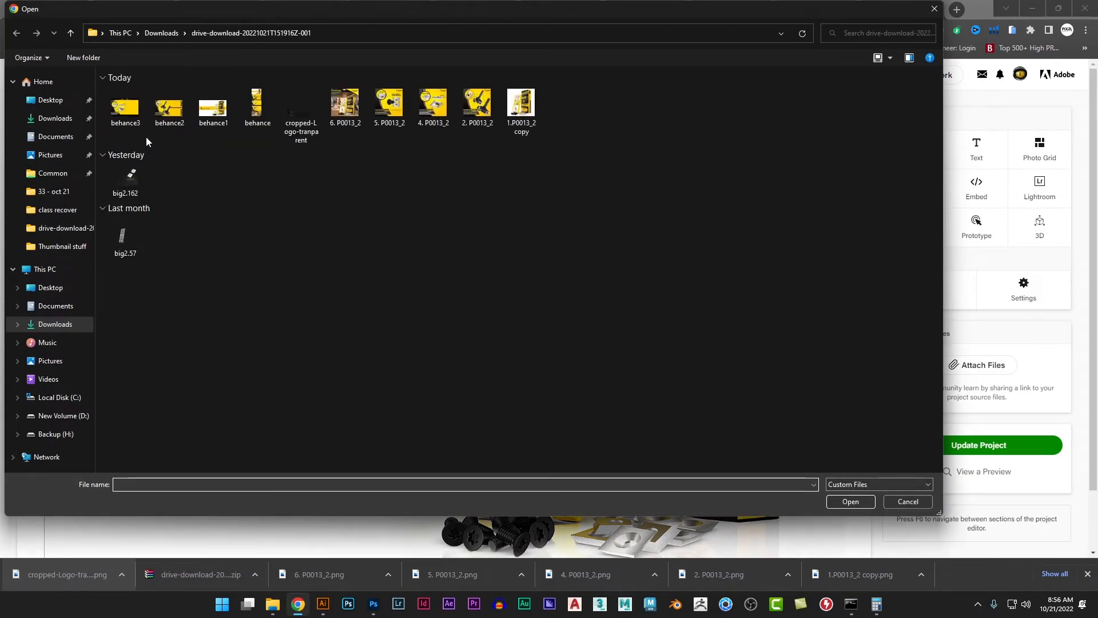
{"action": "left_click", "coordinate": [204, 139]}
{"action": "left_click", "coordinate": [150, 146], "text": "ctrl"}
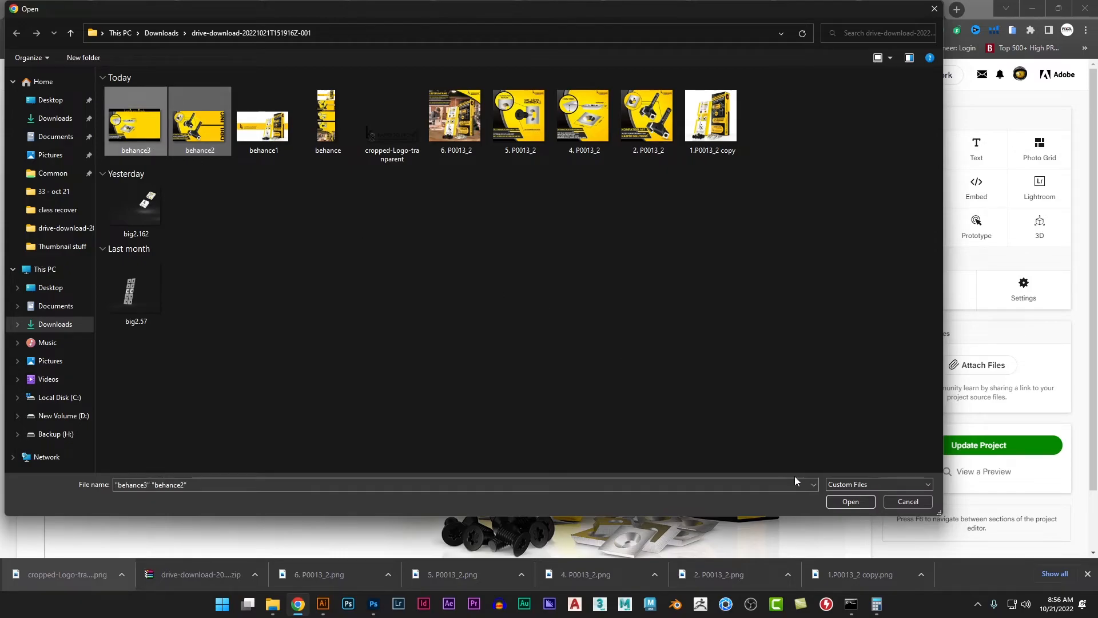
{"action": "left_click", "coordinate": [865, 503]}
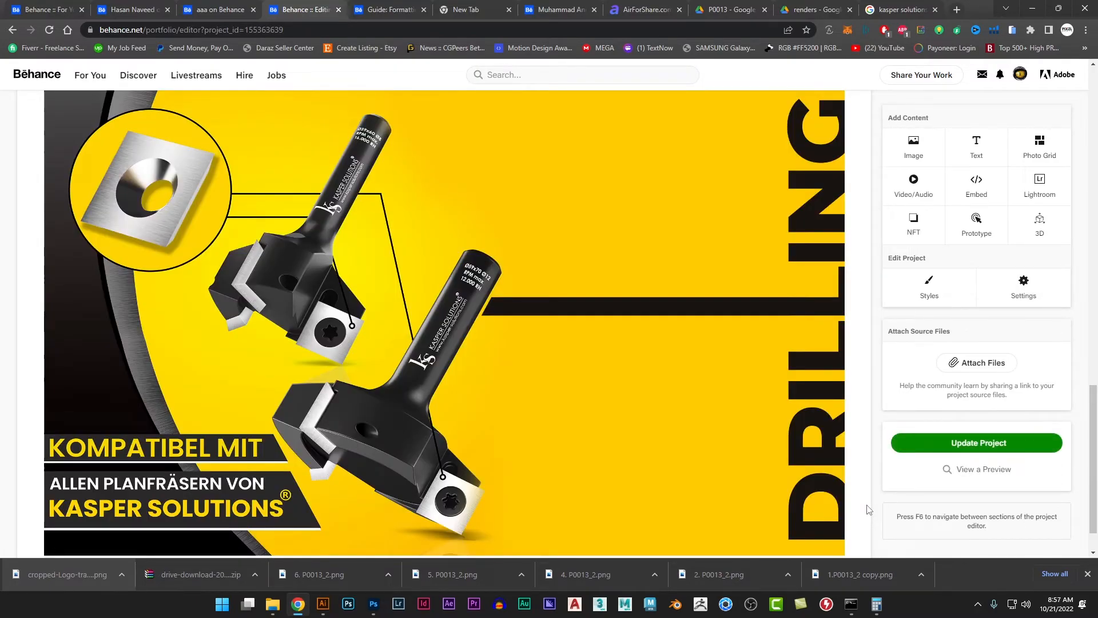
{"action": "scroll", "coordinate": [869, 509], "scroll_direction": "up", "scroll_amount": 20}
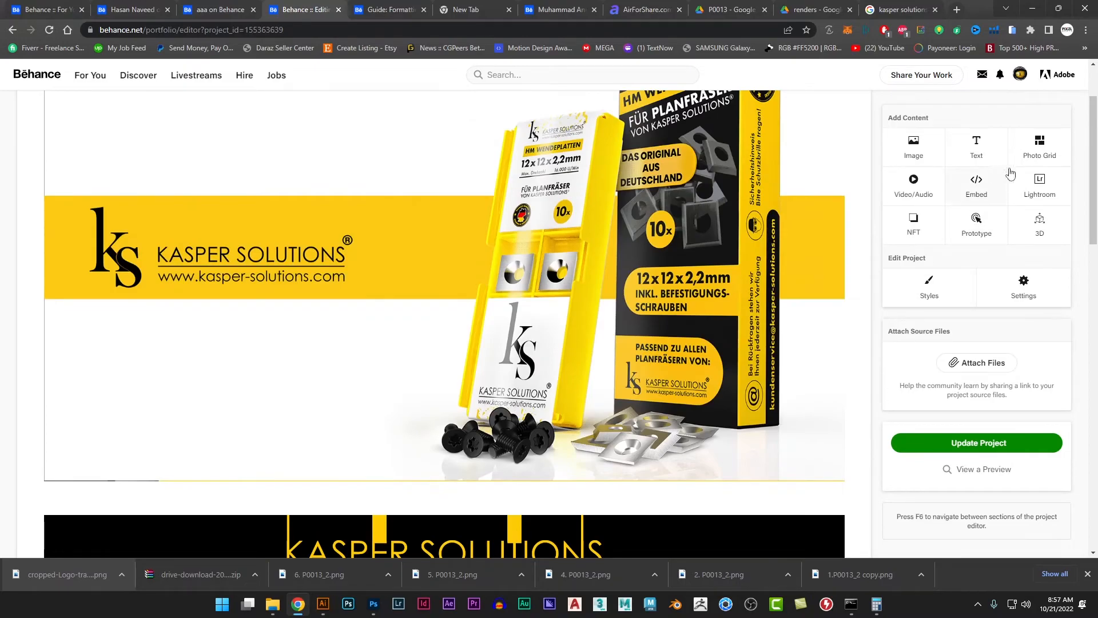
{"action": "left_click", "coordinate": [1040, 162]}
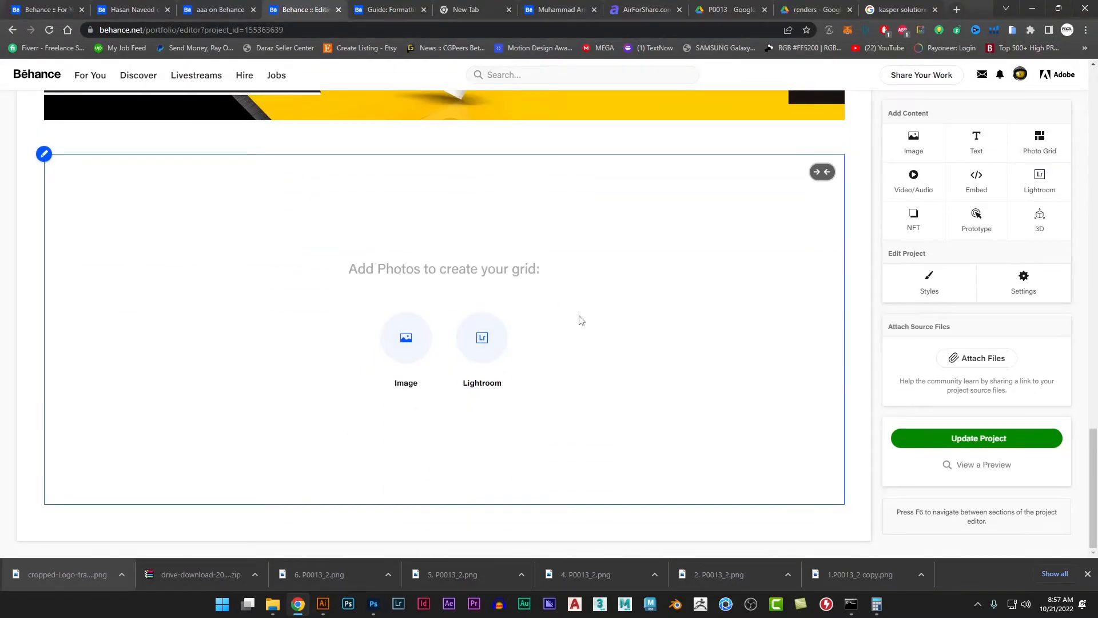
Delete the empty photo grid and publish the project update
{"action": "left_click", "coordinate": [44, 153]}
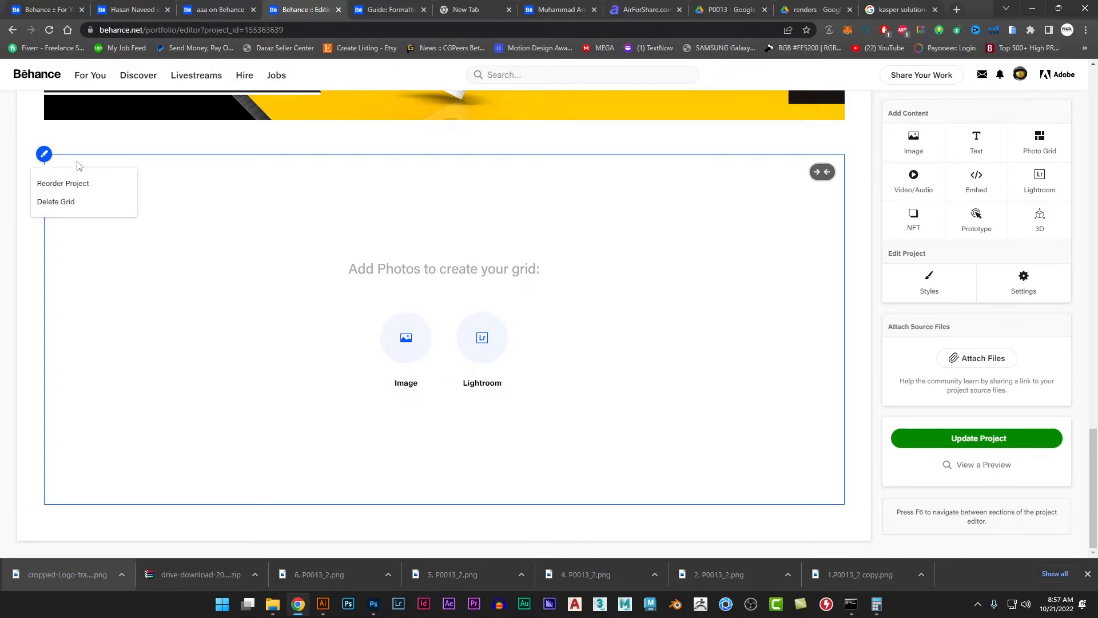
{"action": "left_click", "coordinate": [60, 202]}
{"action": "scroll", "coordinate": [636, 402], "scroll_direction": "up", "scroll_amount": 8}
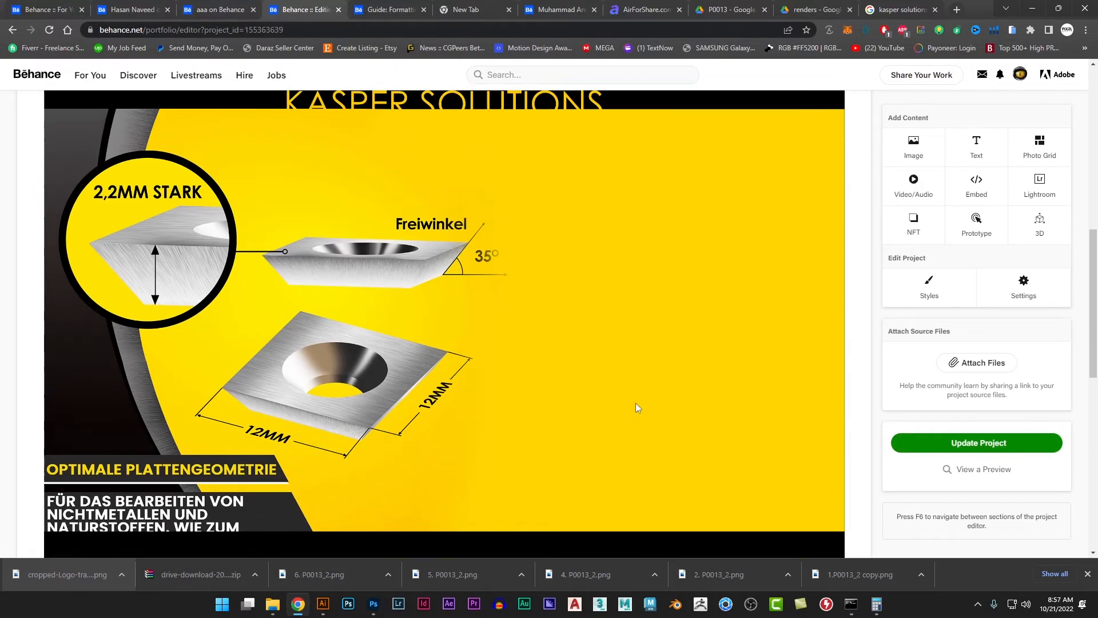
{"action": "scroll", "coordinate": [636, 403], "scroll_direction": "up", "scroll_amount": 5}
{"action": "left_click", "coordinate": [921, 444]}
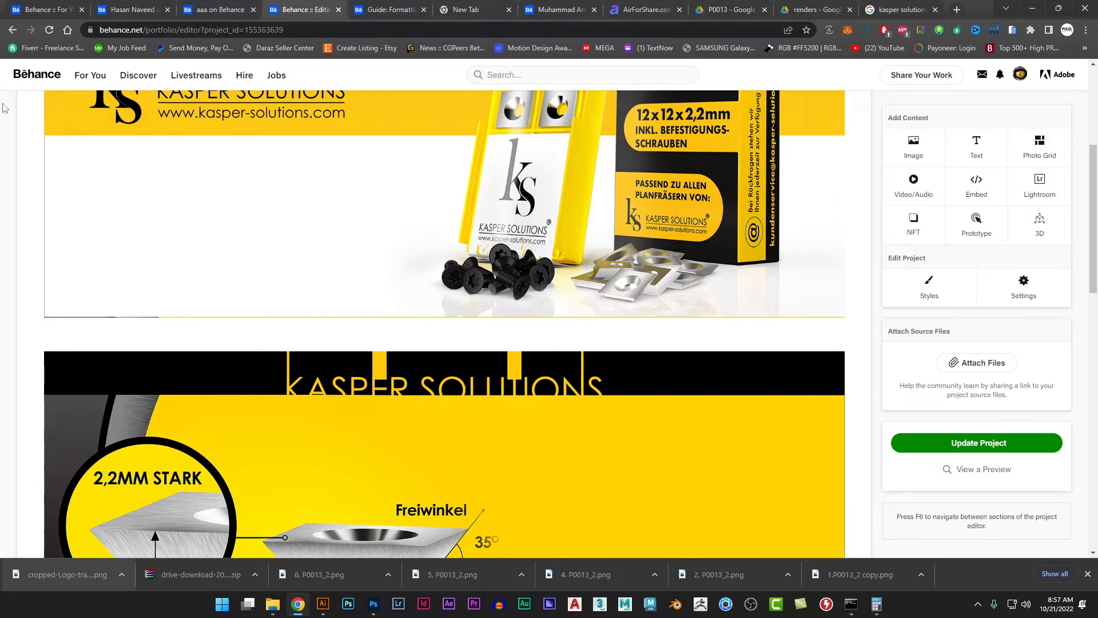
Return to the aaaaa project page and page through its images to the Kompatibel mit drilling image
{"action": "left_click", "coordinate": [12, 29]}
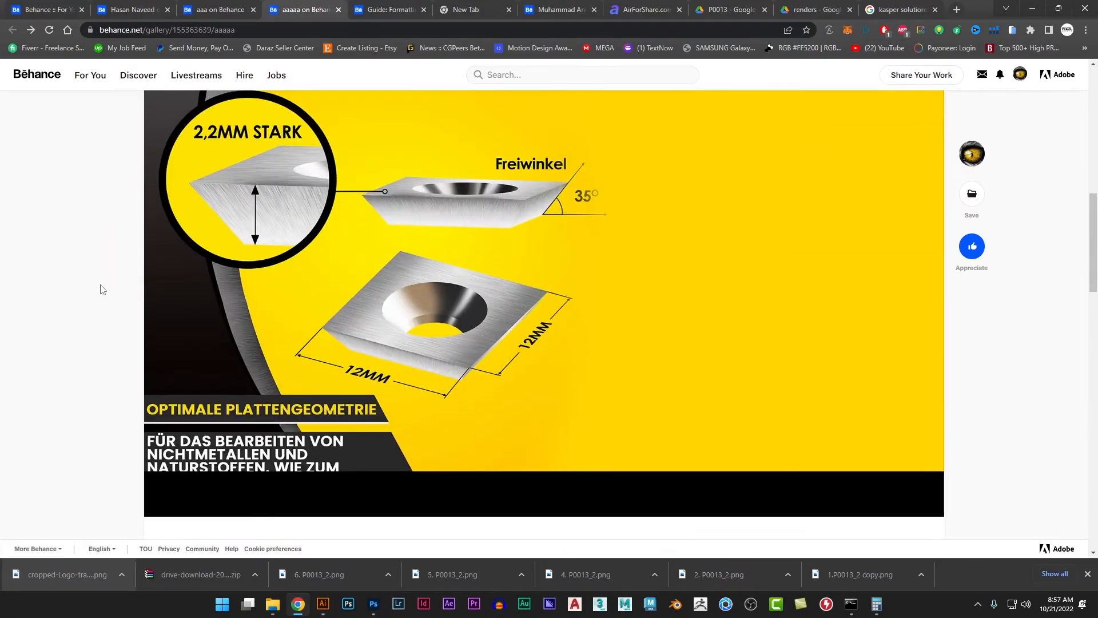
{"action": "scroll", "coordinate": [103, 290], "scroll_direction": "up", "scroll_amount": 6}
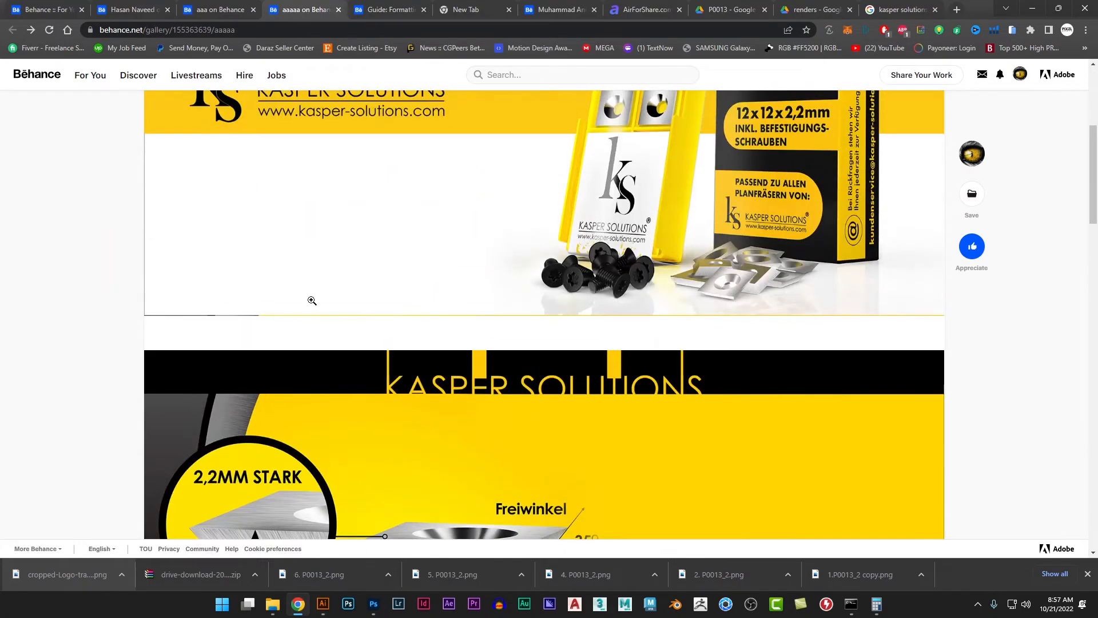
{"action": "left_click", "coordinate": [318, 168]}
{"action": "left_click", "coordinate": [1070, 309]}
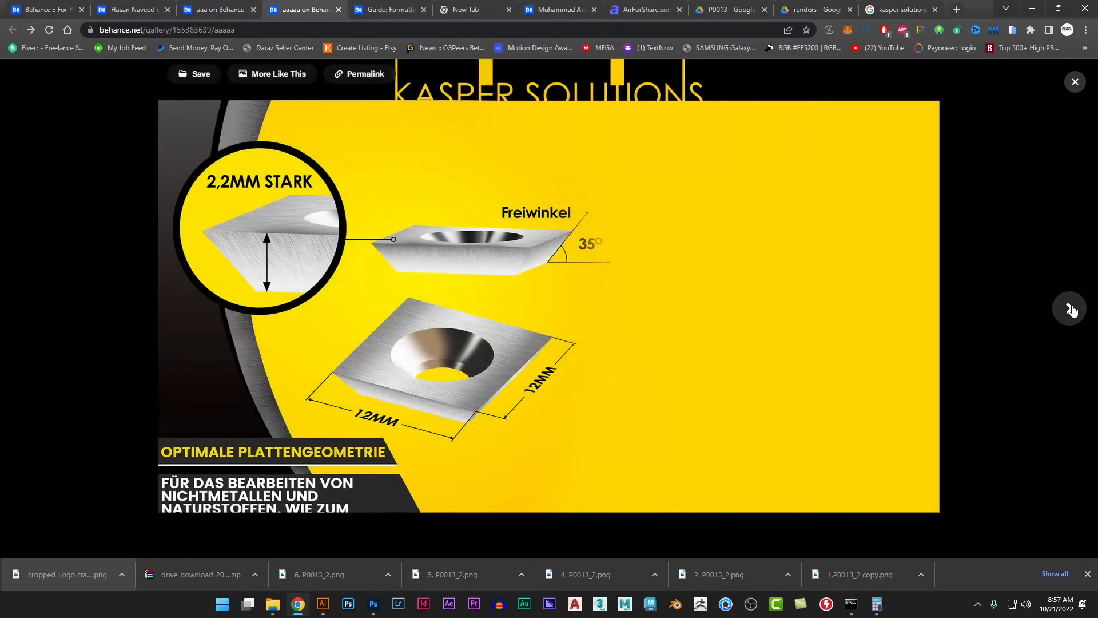
{"action": "left_click", "coordinate": [1070, 309]}
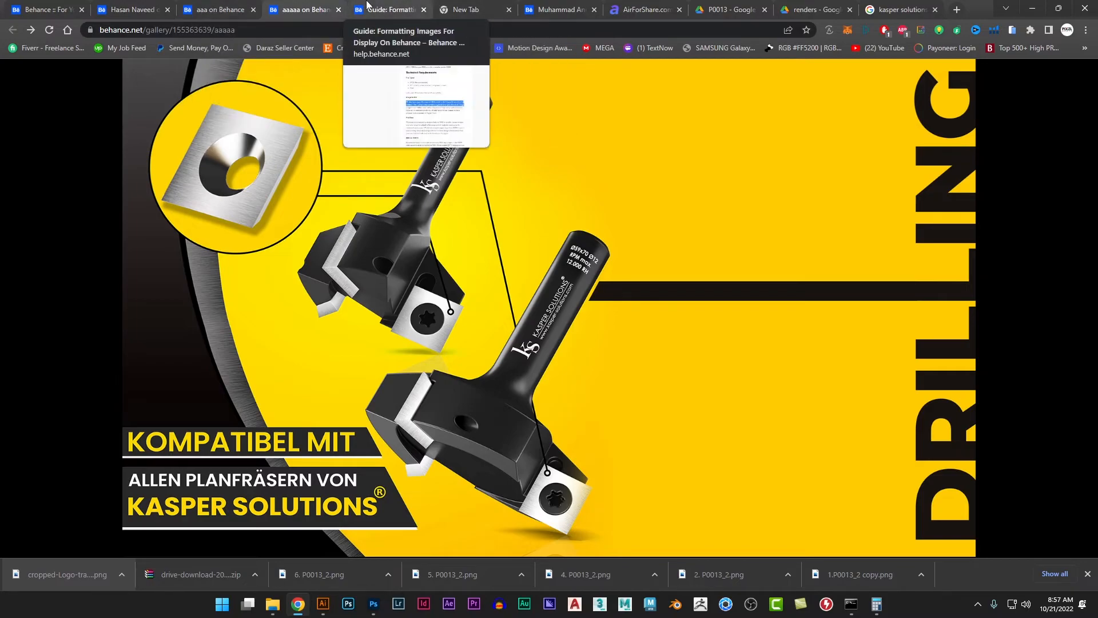
On the aaa project tab, view the Kasper Solutions flyer image fitted and at full size
{"action": "left_click", "coordinate": [216, 9]}
{"action": "left_click", "coordinate": [132, 10]}
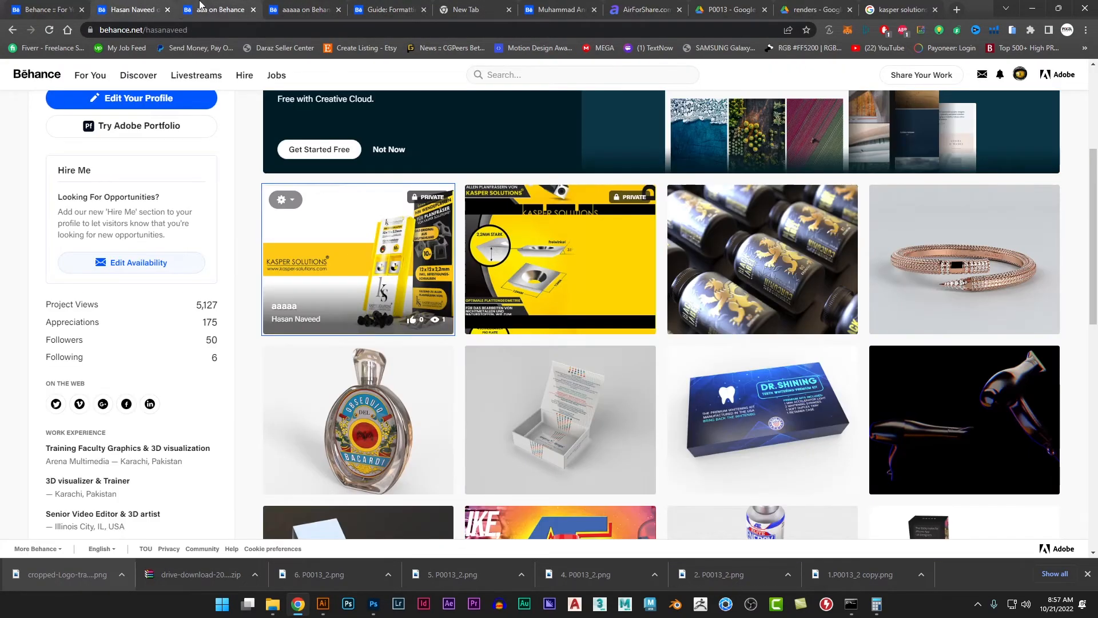
{"action": "left_click", "coordinate": [199, 7]}
{"action": "left_click", "coordinate": [610, 295]}
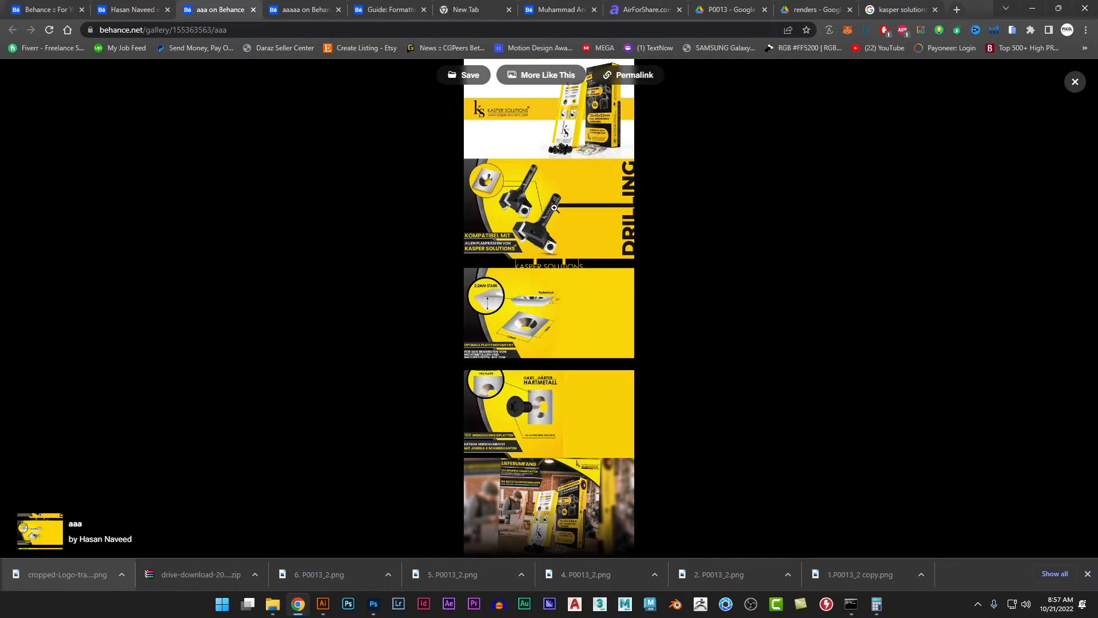
{"action": "left_click", "coordinate": [564, 139]}
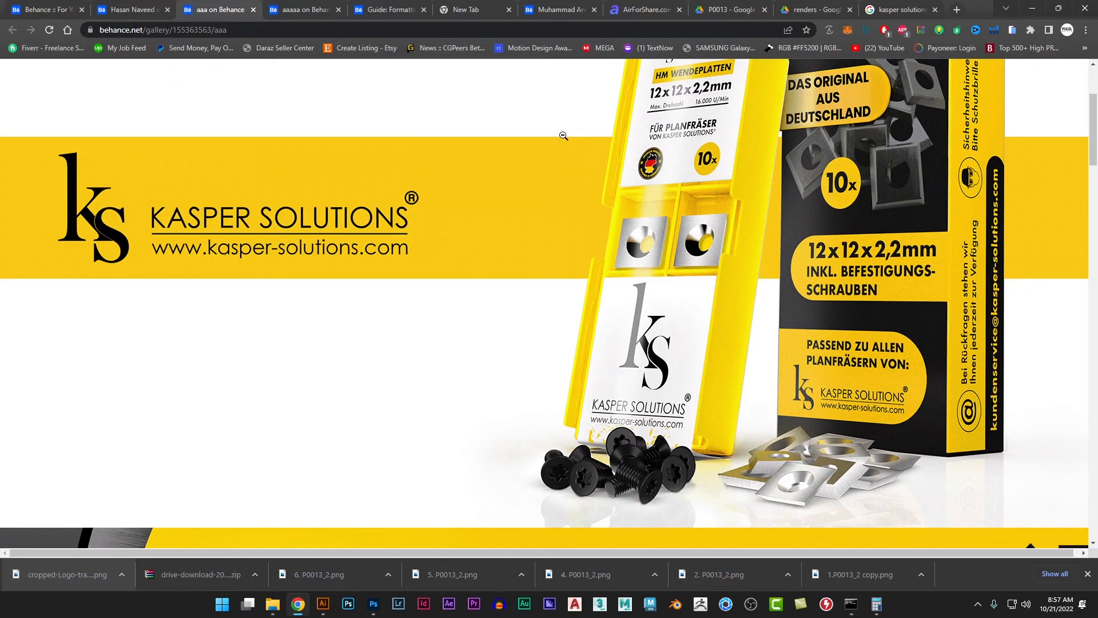
{"action": "left_click", "coordinate": [576, 181]}
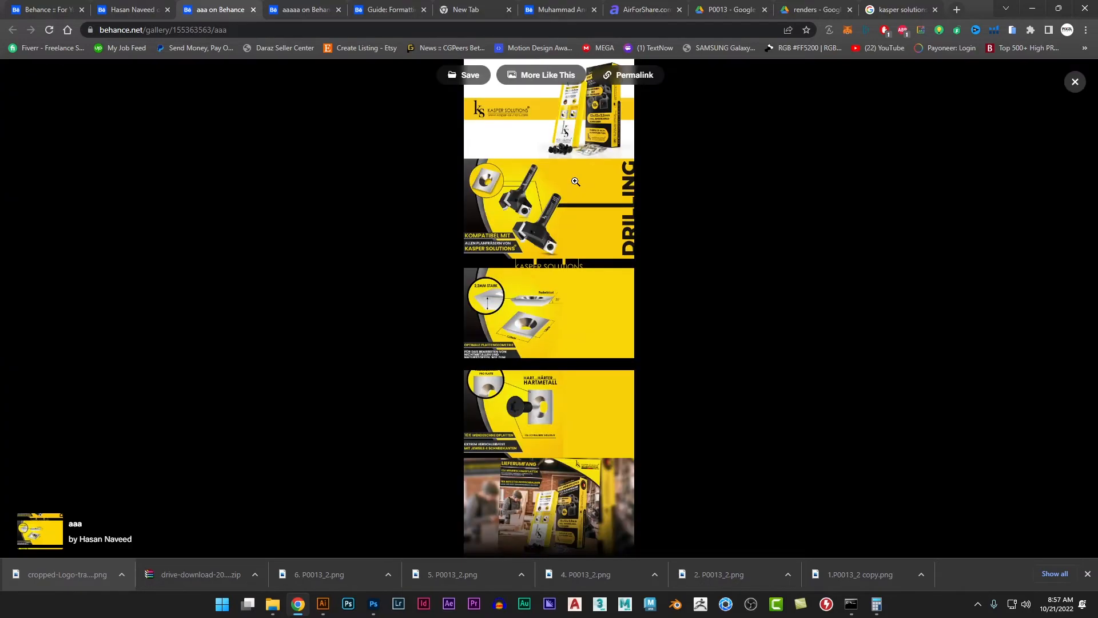
{"action": "left_click", "coordinate": [553, 142]}
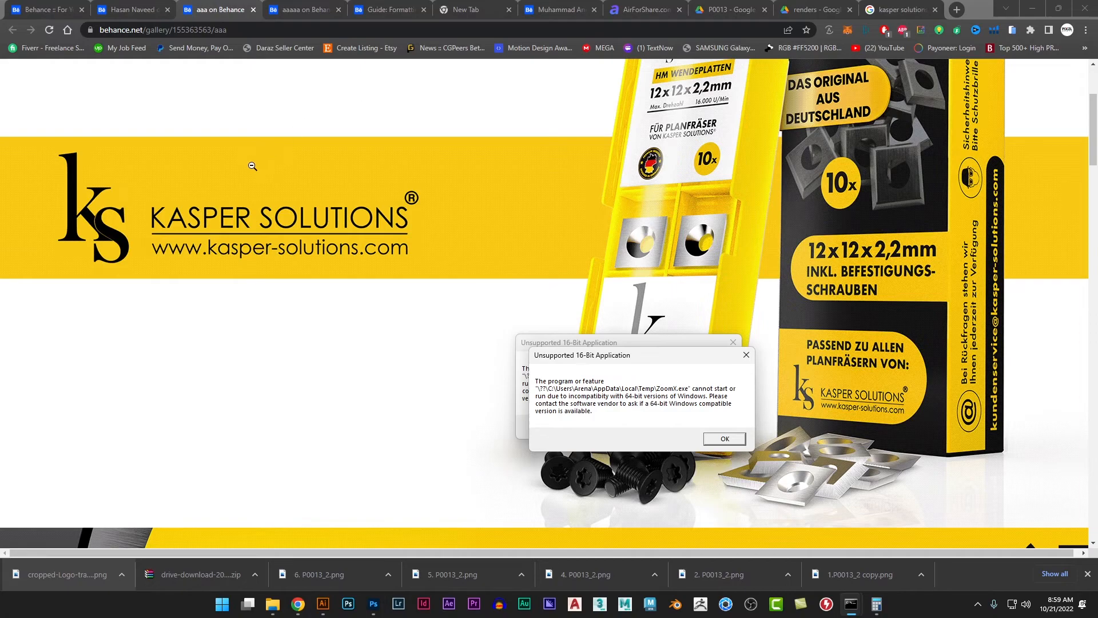
Close the error dialogs and the aaaaa lightbox, scroll its gallery, then reopen the profile tab
{"action": "key", "text": "Escape"}
{"action": "key", "text": "Escape"}
{"action": "left_click", "coordinate": [380, 8]}
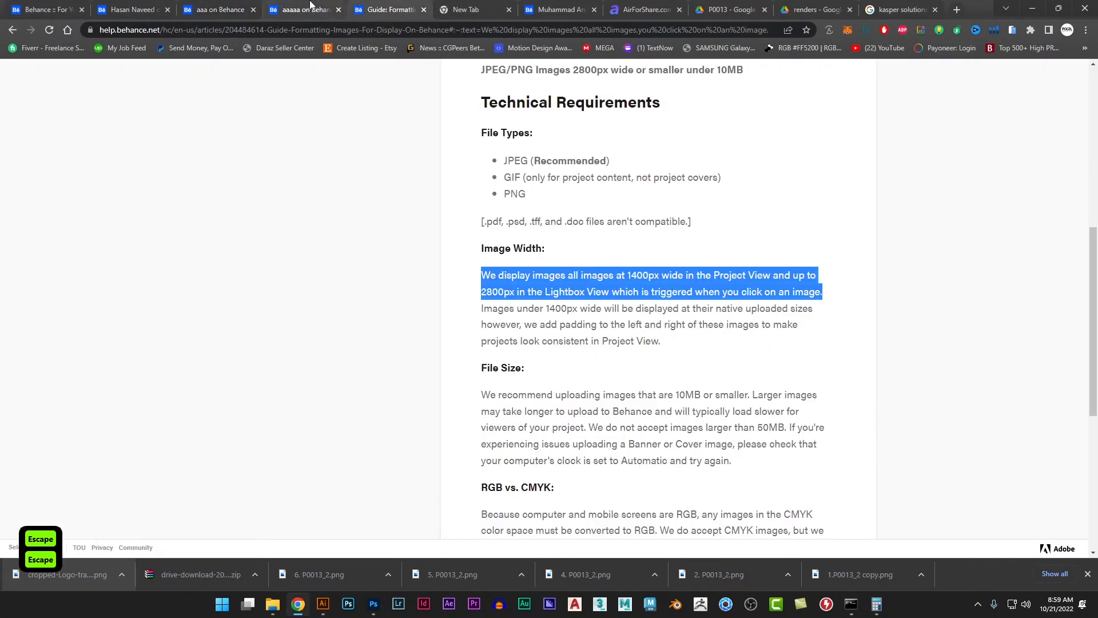
{"action": "left_click", "coordinate": [311, 7]}
{"action": "left_click", "coordinate": [340, 63]}
{"action": "left_click", "coordinate": [1010, 266]}
{"action": "scroll", "coordinate": [1010, 266], "scroll_direction": "down", "scroll_amount": 5}
{"action": "scroll", "coordinate": [1009, 266], "scroll_direction": "down", "scroll_amount": 10}
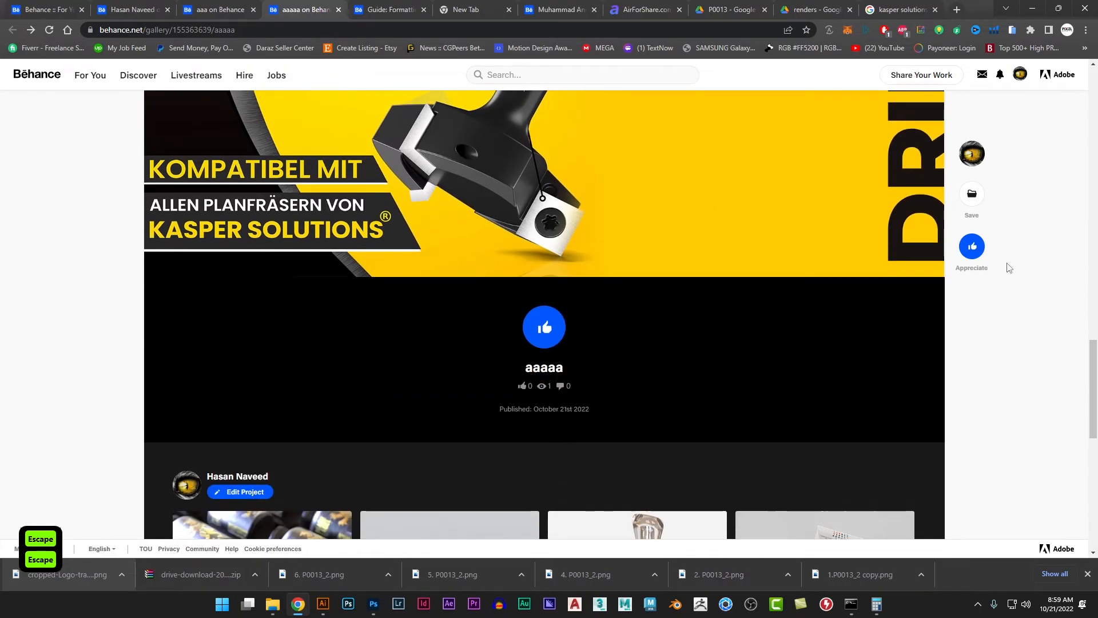
{"action": "scroll", "coordinate": [1009, 267], "scroll_direction": "up", "scroll_amount": 10}
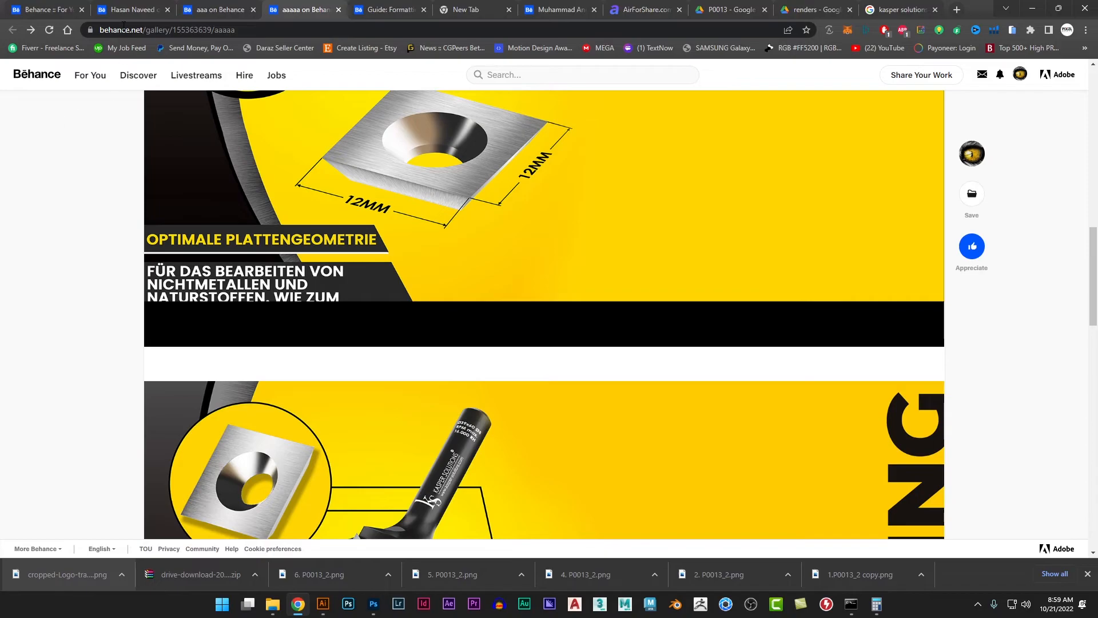
{"action": "left_click", "coordinate": [117, 6]}
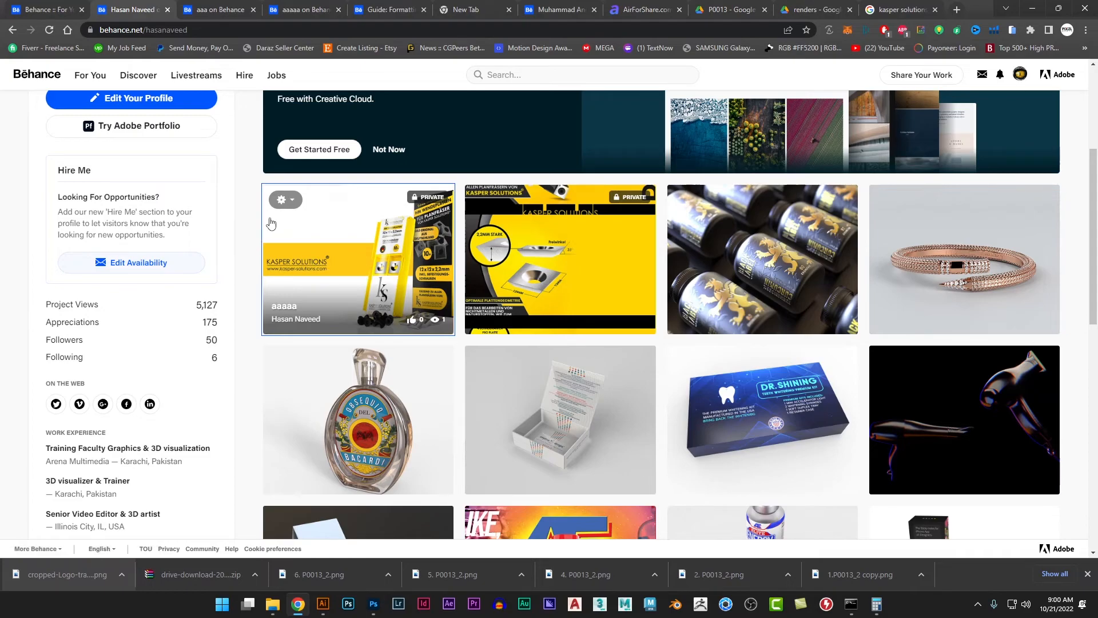
Delete the duplicate 'aaaaa' project from the portfolio grid and confirm the deletion
{"action": "left_click", "coordinate": [283, 200]}
{"action": "left_click", "coordinate": [287, 281]}
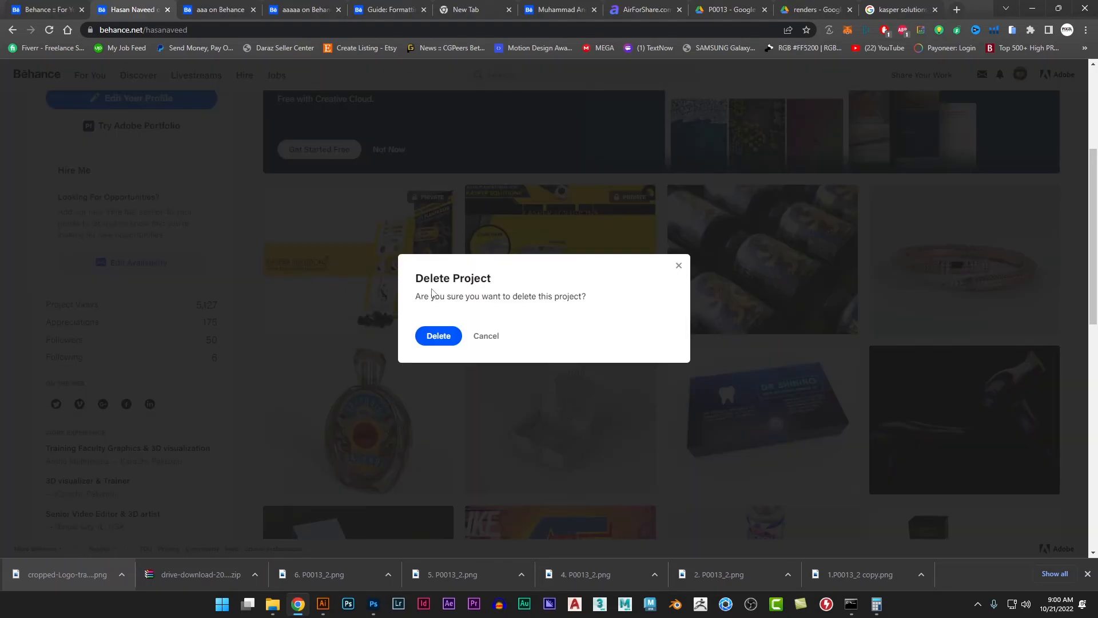
{"action": "left_click", "coordinate": [432, 334]}
Run another project delete from the grid, then scroll down toward the older projects like Black Hole
{"action": "left_click", "coordinate": [486, 200]}
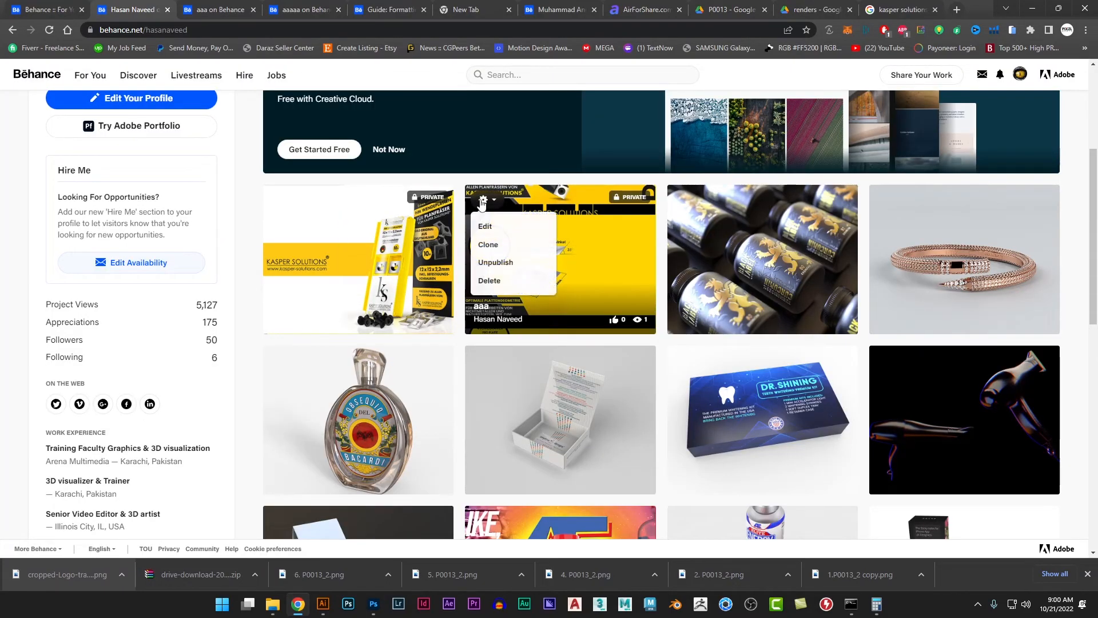
{"action": "left_click", "coordinate": [486, 200]}
{"action": "left_click", "coordinate": [500, 281]}
{"action": "left_click", "coordinate": [437, 335]}
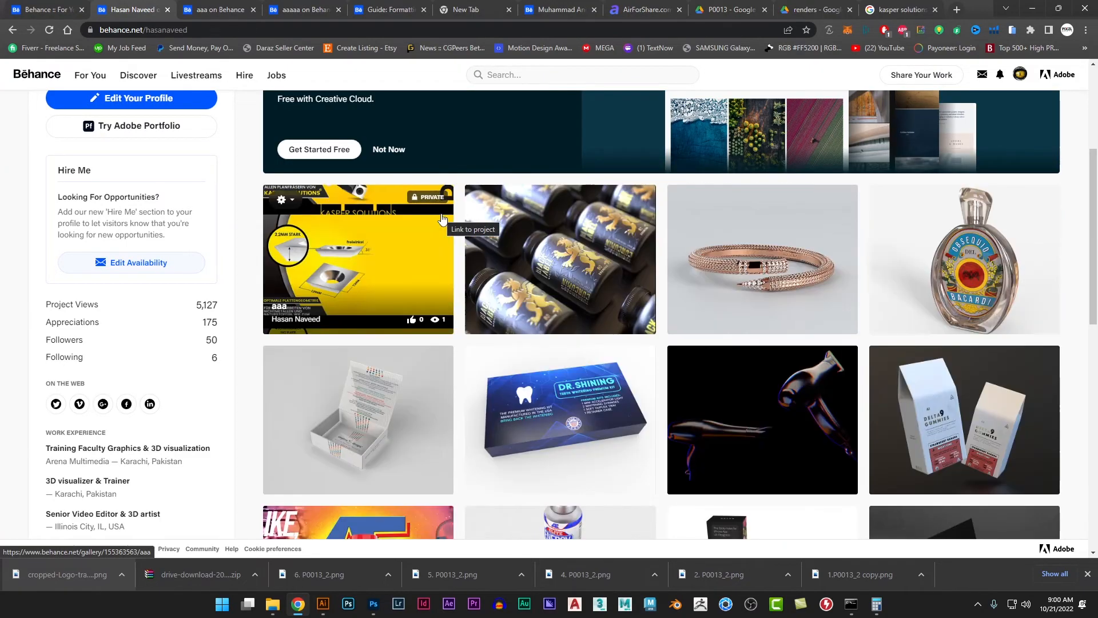
{"action": "scroll", "coordinate": [648, 261], "scroll_direction": "down", "scroll_amount": 6}
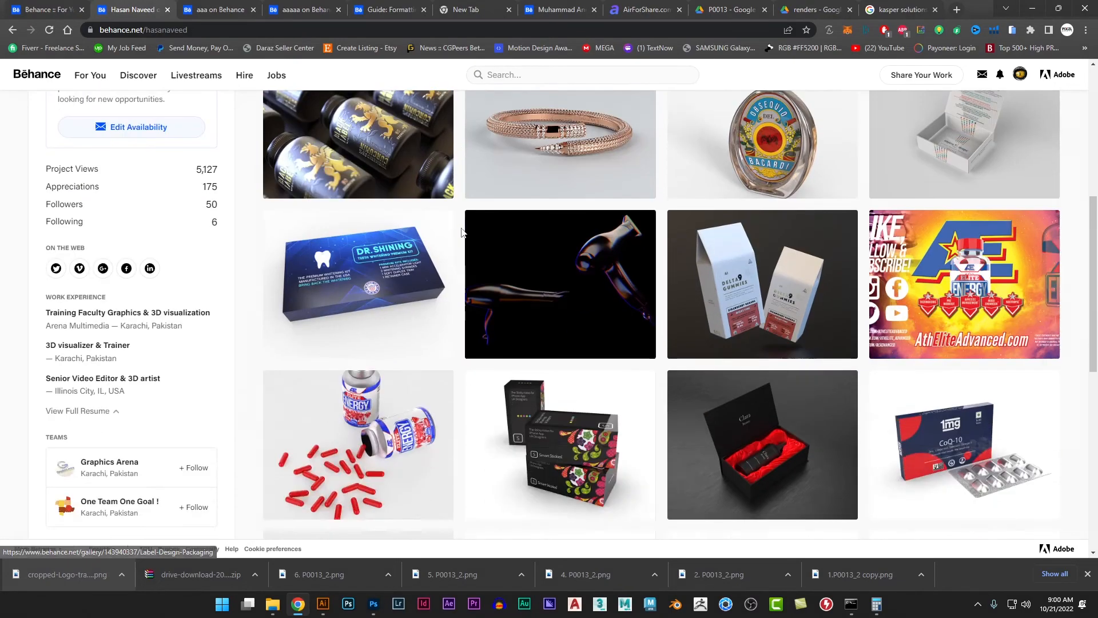
{"action": "scroll", "coordinate": [648, 262], "scroll_direction": "down", "scroll_amount": 5}
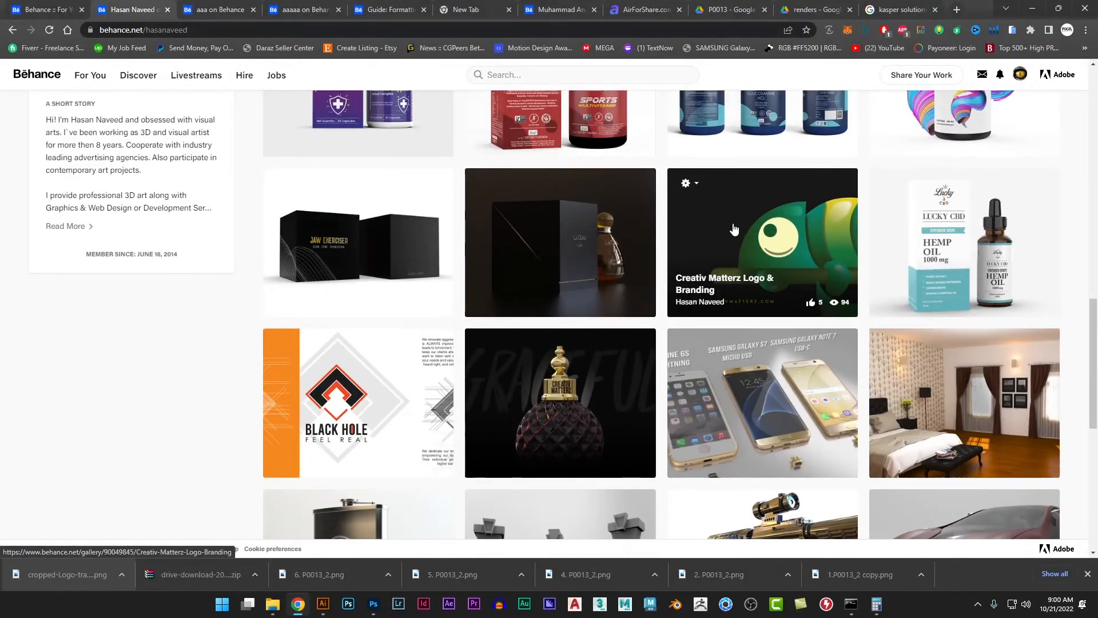
After briefly previewing Creativ Matterz, open the Black Hole logo project full-screen, clearing the downloads bar
{"action": "left_click", "coordinate": [732, 223]}
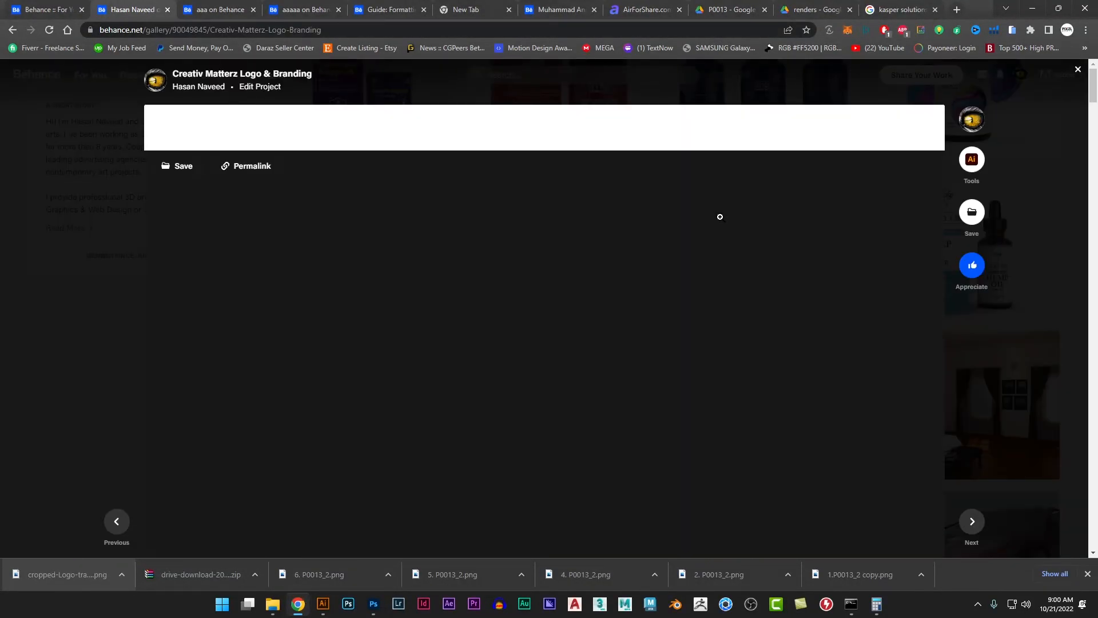
{"action": "left_click", "coordinate": [1008, 167]}
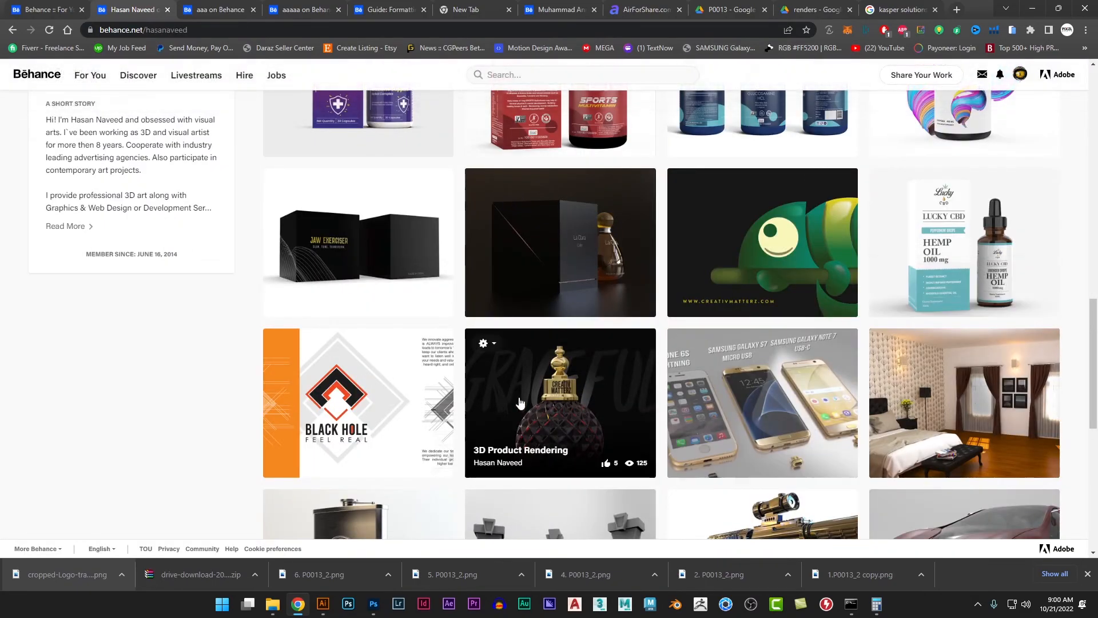
{"action": "left_click", "coordinate": [400, 387]}
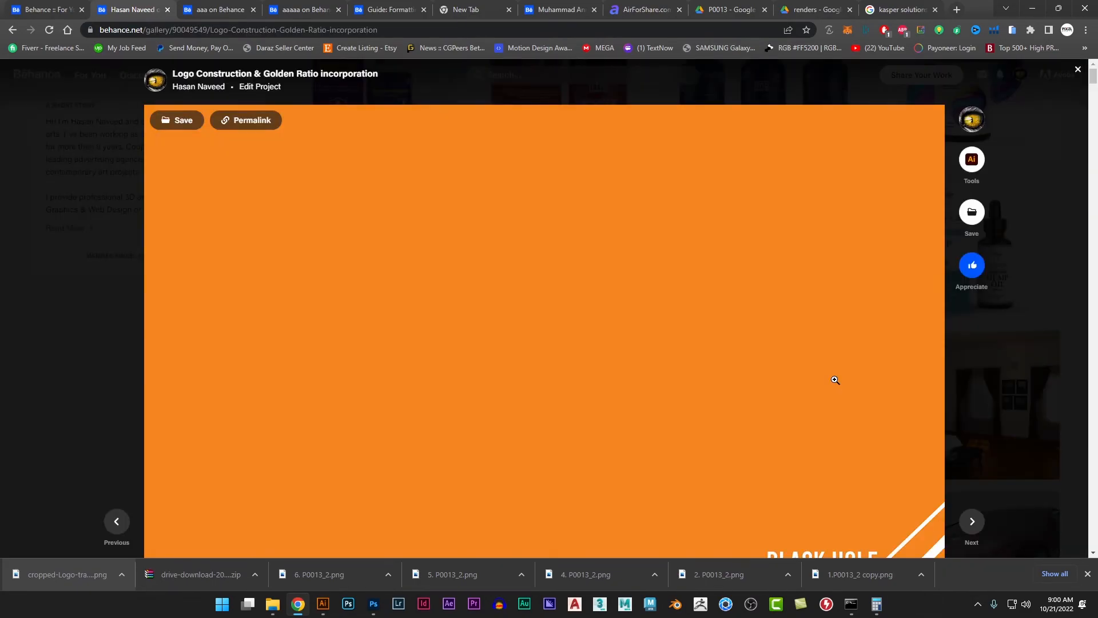
{"action": "left_click", "coordinate": [582, 235]}
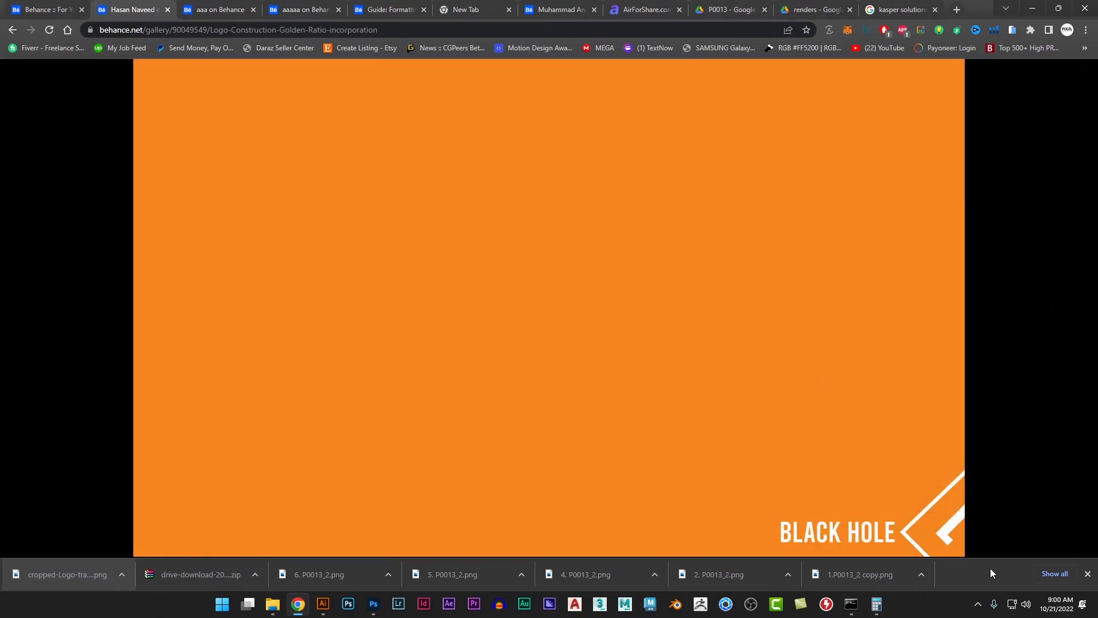
{"action": "left_click", "coordinate": [1088, 573]}
Page through the title and logo concept slides to the Black Hole logo variations sheet
{"action": "mouse_move", "coordinate": [1005, 442]}
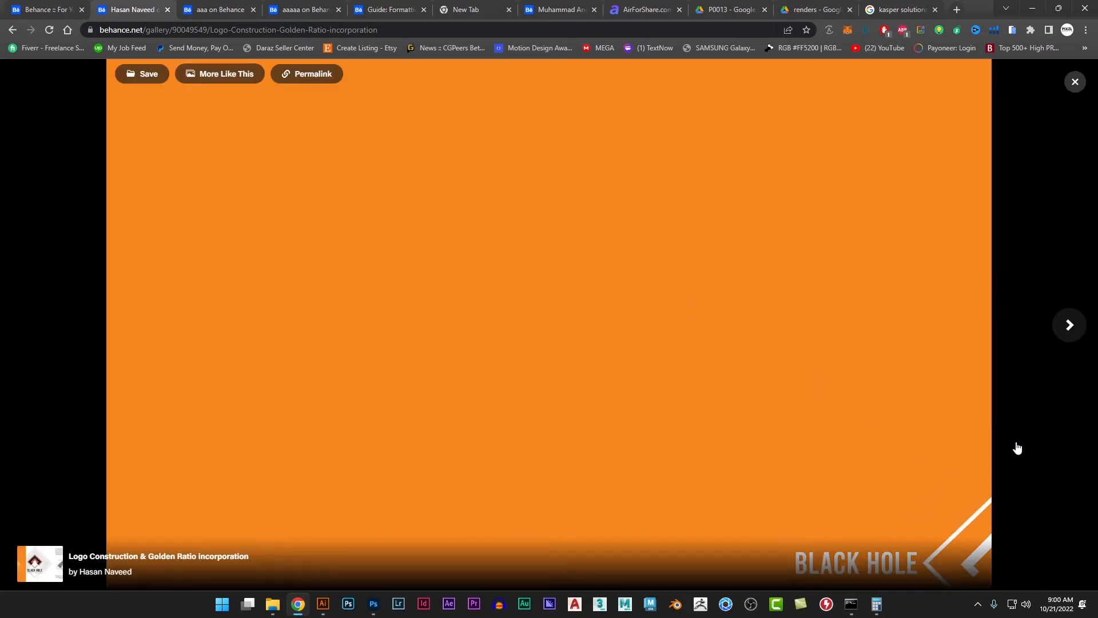
{"action": "left_click", "coordinate": [1068, 326]}
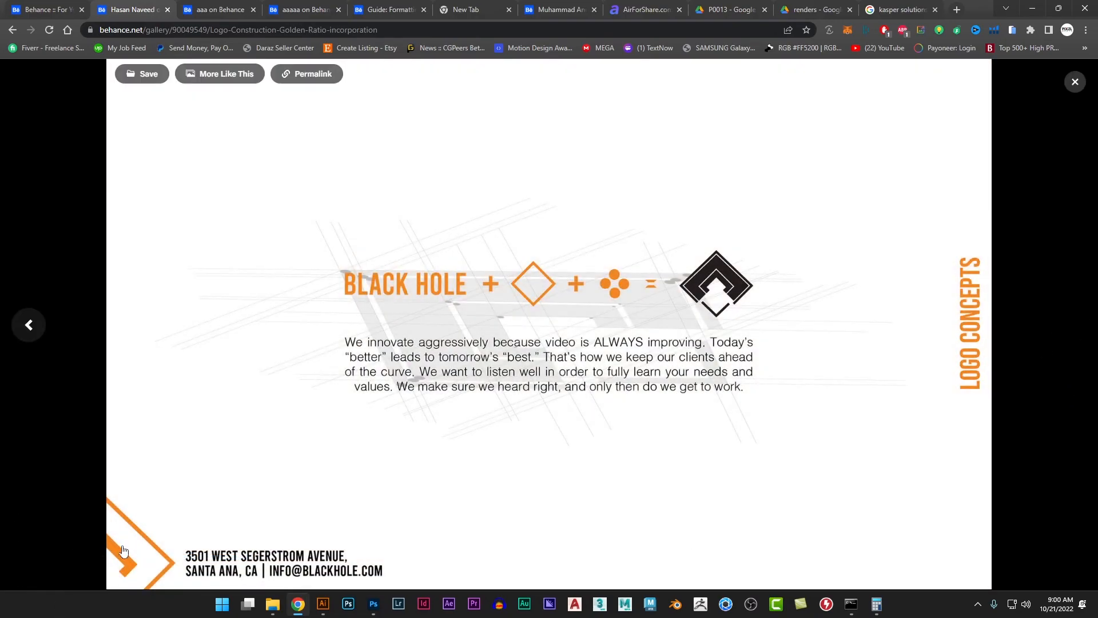
{"action": "left_click", "coordinate": [27, 327]}
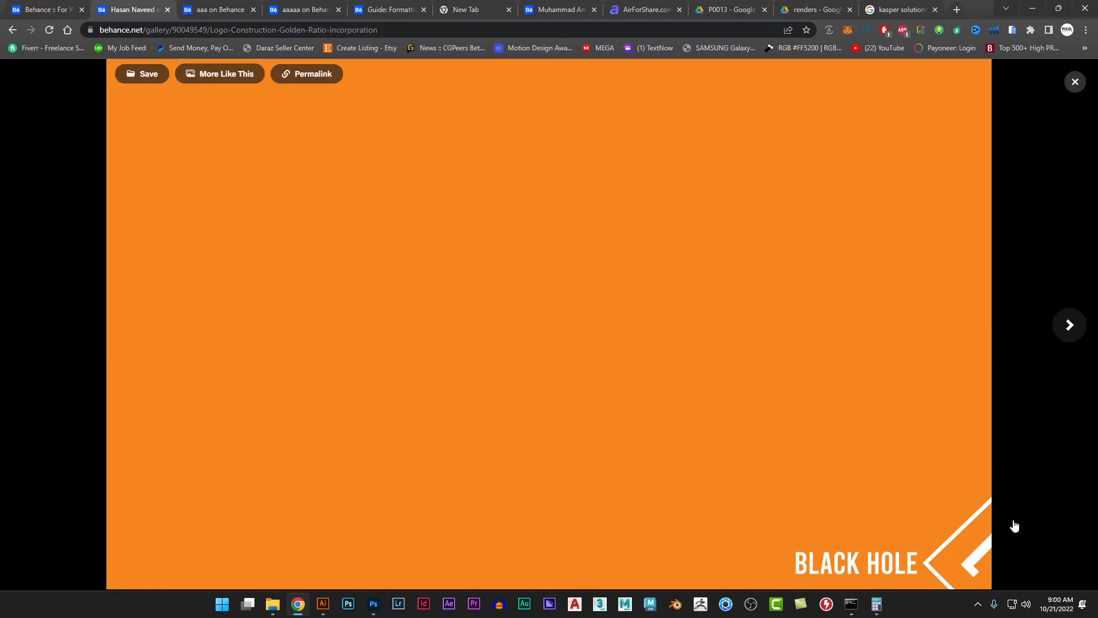
{"action": "left_click", "coordinate": [1070, 325]}
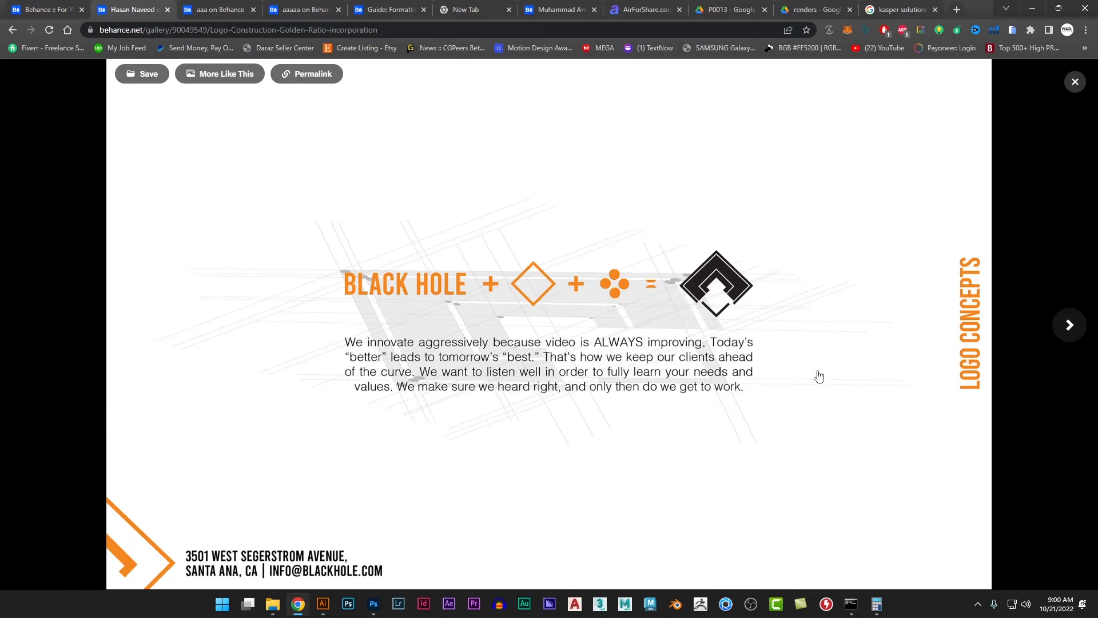
{"action": "left_click", "coordinate": [1074, 332]}
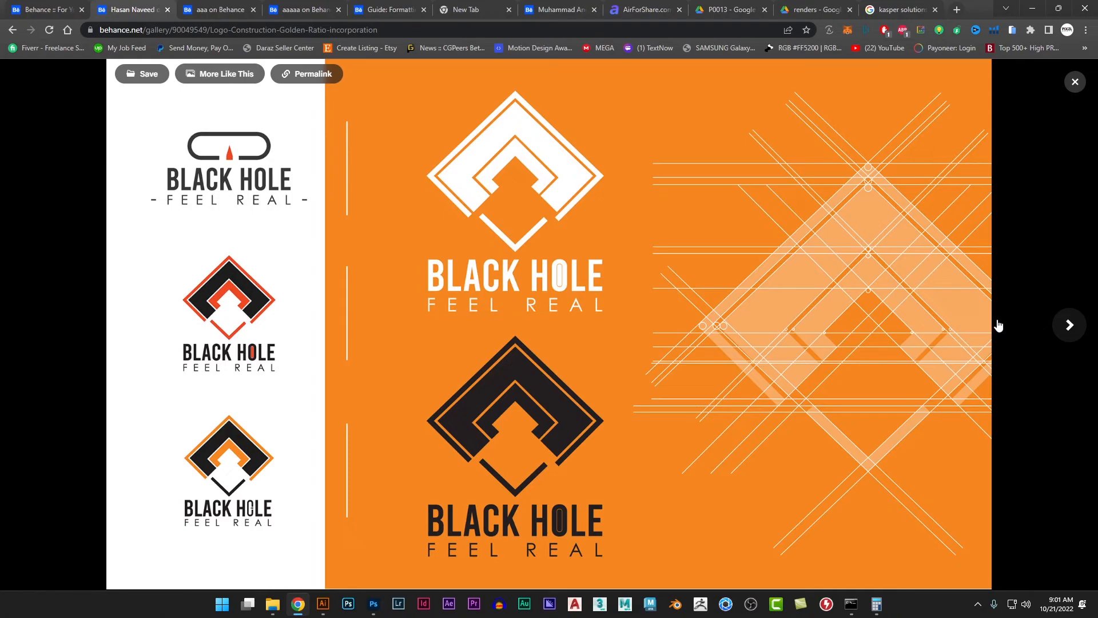
Advance through the brand sheets and logo construction grid, then use the Right arrow key to reach the orange logo slide
{"action": "left_click", "coordinate": [1064, 339]}
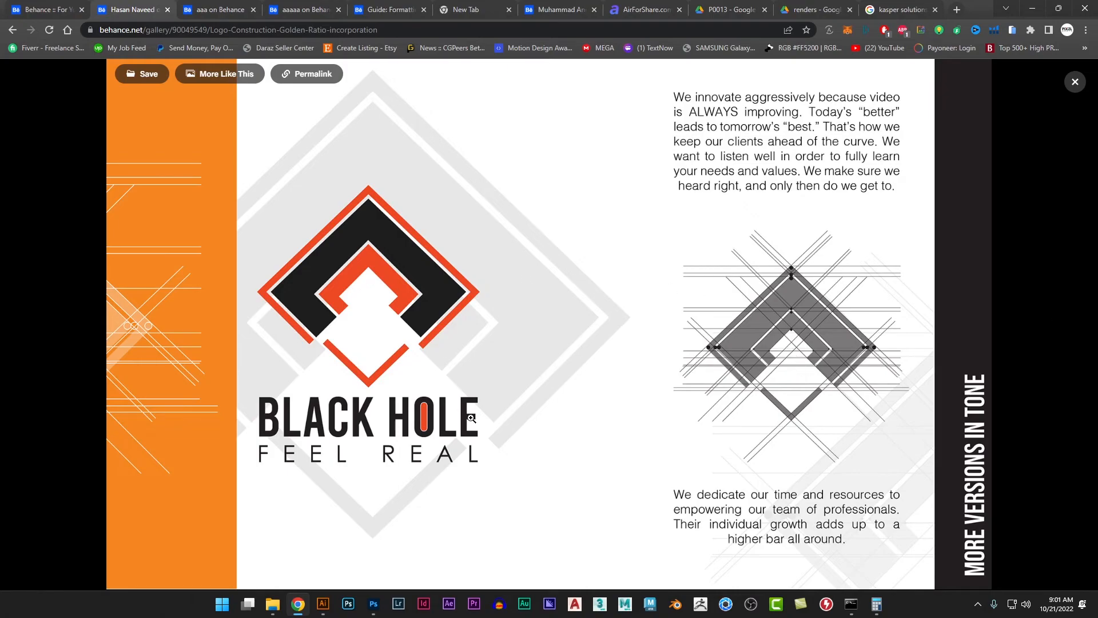
{"action": "left_click", "coordinate": [1071, 326]}
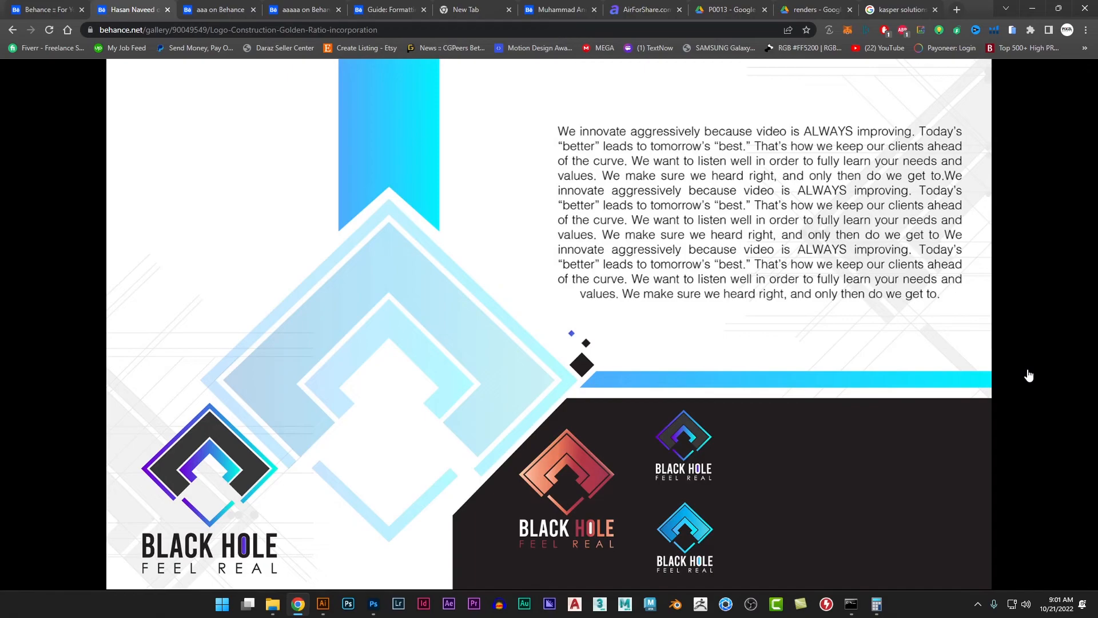
{"action": "left_click", "coordinate": [1029, 375]}
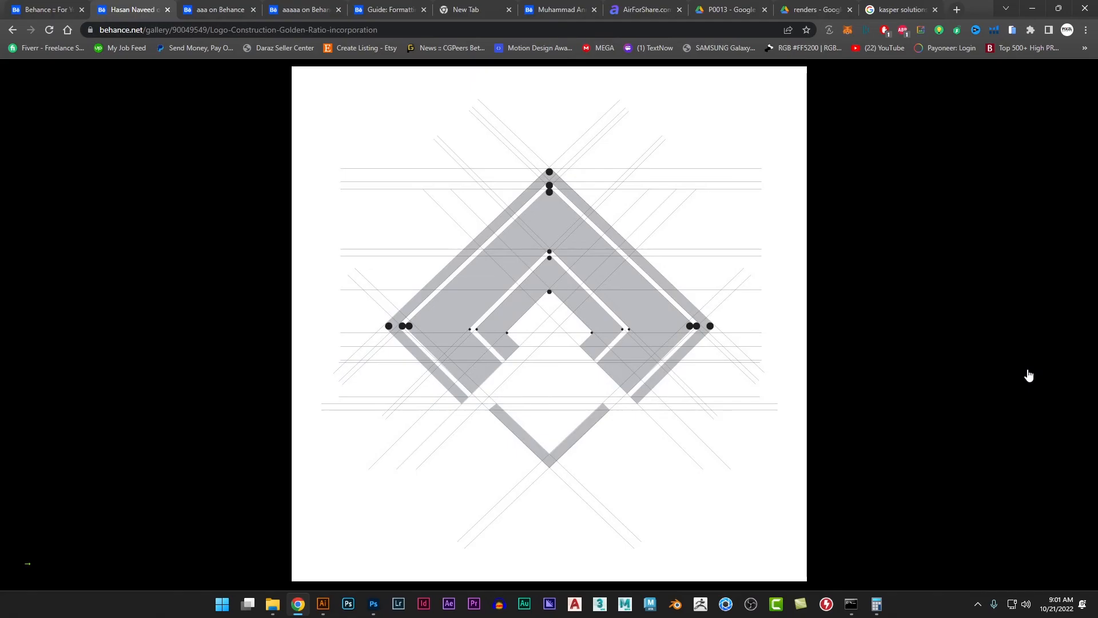
{"action": "key", "text": "Right"}
{"action": "key", "text": "Right"}
{"action": "key", "text": "Right"}
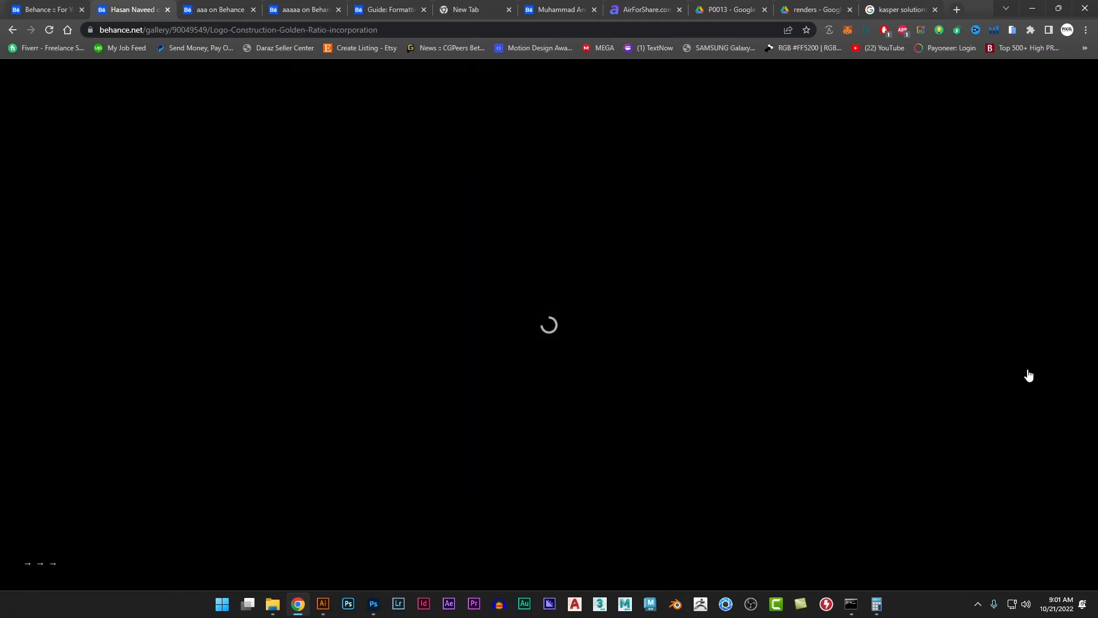
{"action": "key", "text": "Right"}
{"action": "key", "text": "Right"}
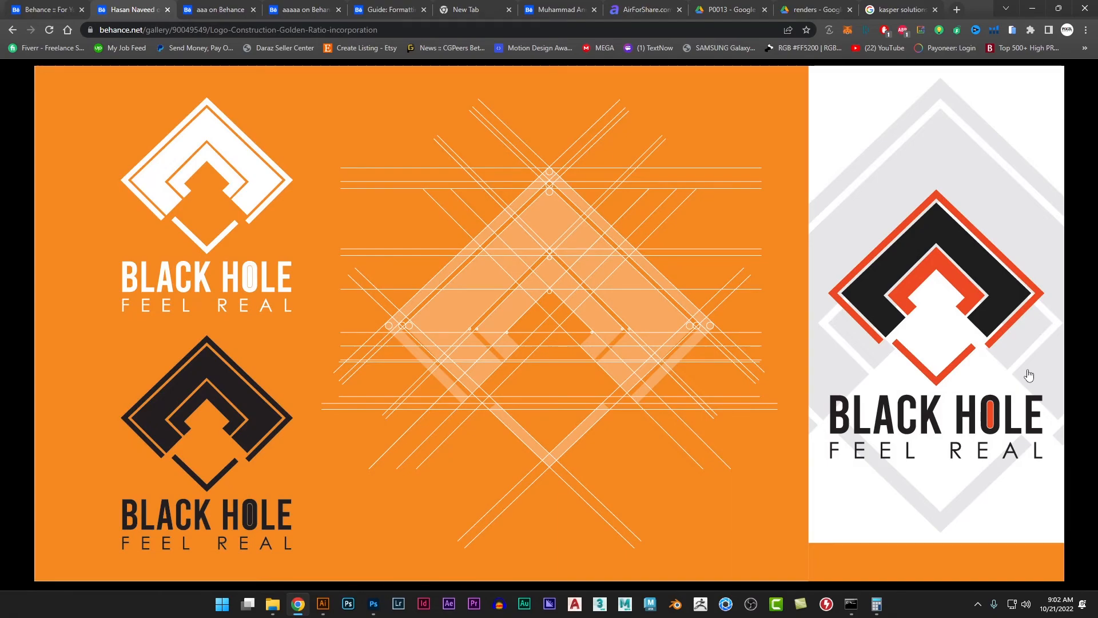
Advance to the pencil sketches, landing on hand-drawn logo concept 4 with its 'solid fill' note
{"action": "key", "text": "Right"}
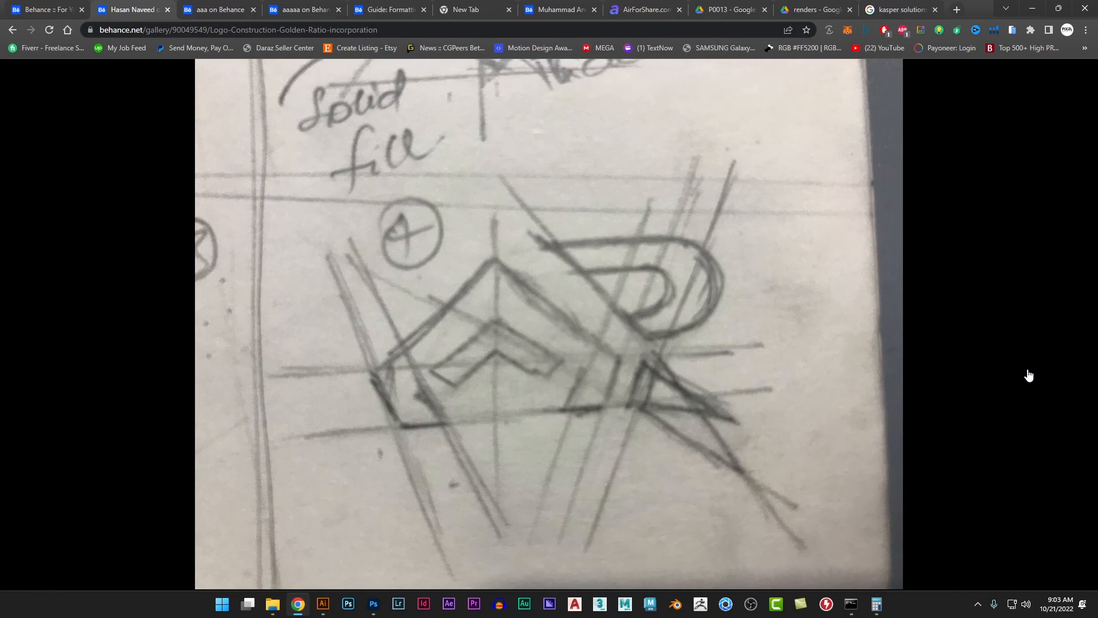
Page through all eleven Black Hole sketch pages to the project's end, then exit full-screen with Escape
{"action": "left_click", "coordinate": [1029, 375]}
{"action": "left_click", "coordinate": [1029, 376]}
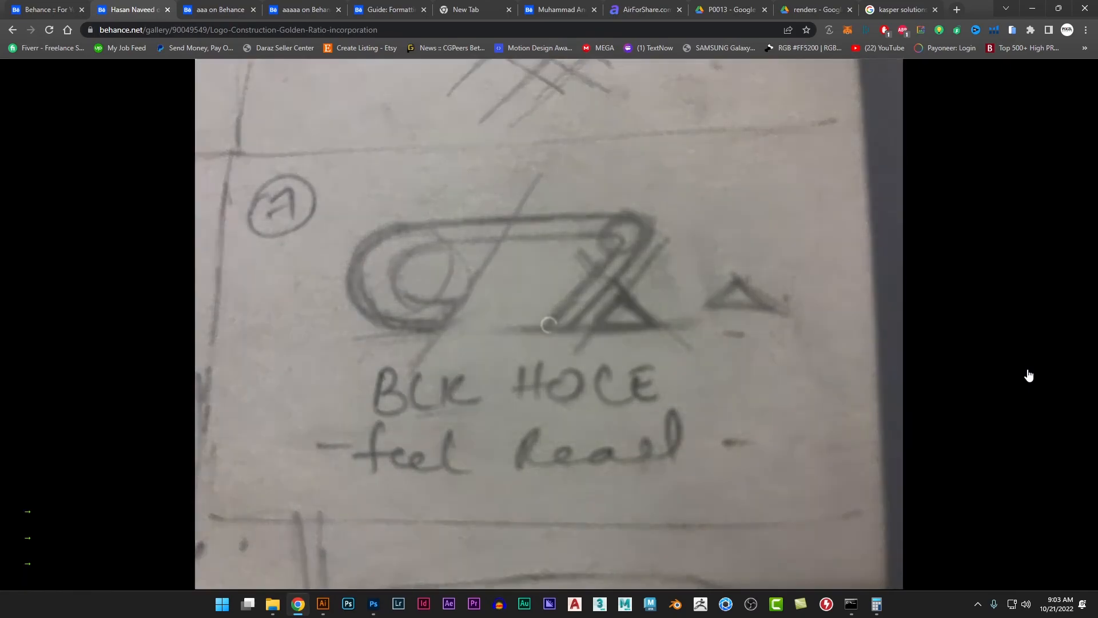
{"action": "left_click", "coordinate": [1028, 375]}
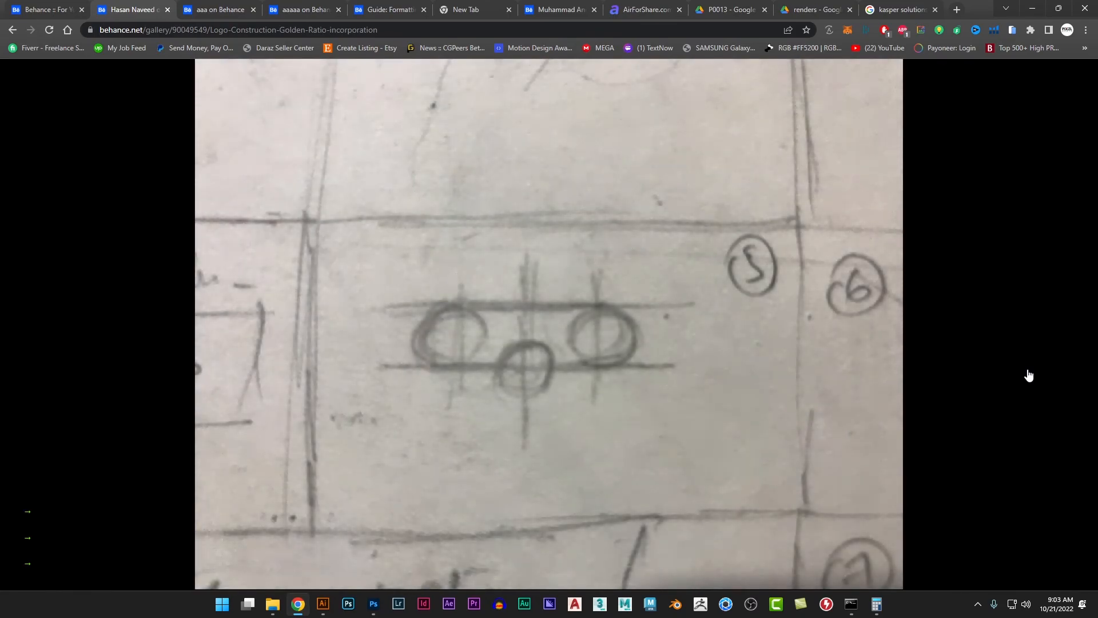
{"action": "left_click", "coordinate": [1029, 376]}
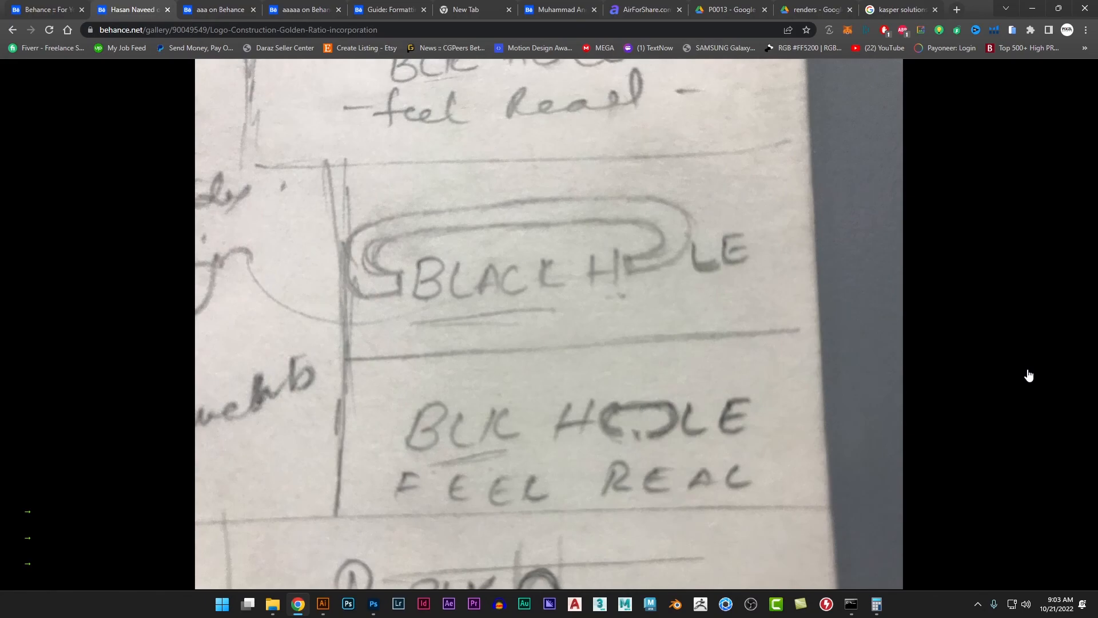
{"action": "left_click", "coordinate": [1029, 375]}
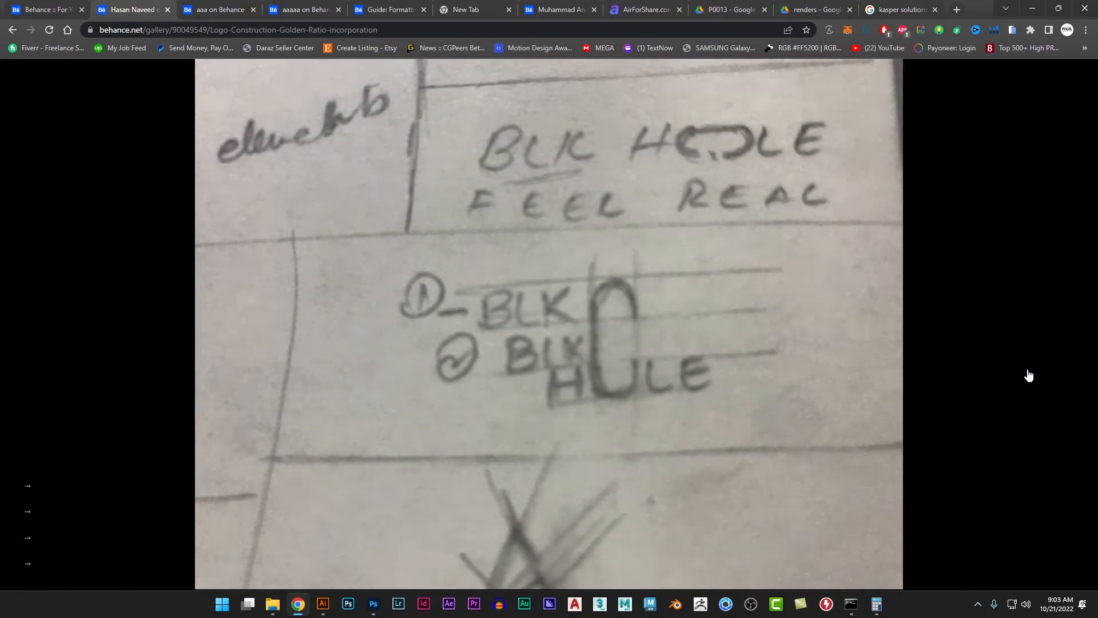
{"action": "left_click", "coordinate": [1029, 375]}
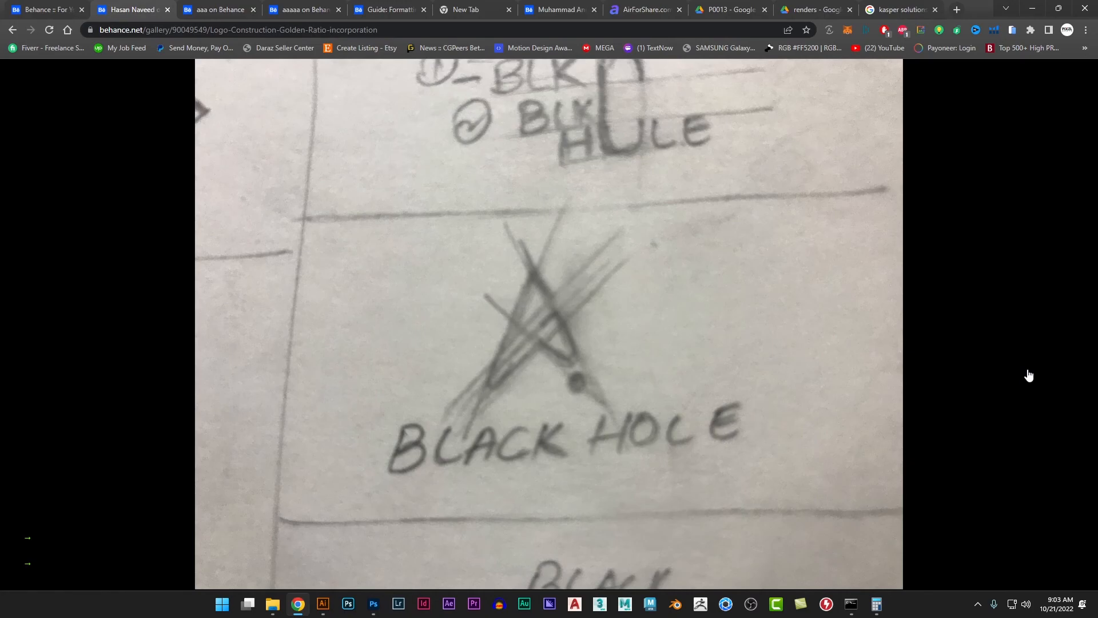
{"action": "left_click", "coordinate": [1029, 375]}
{"action": "left_click", "coordinate": [1029, 376]}
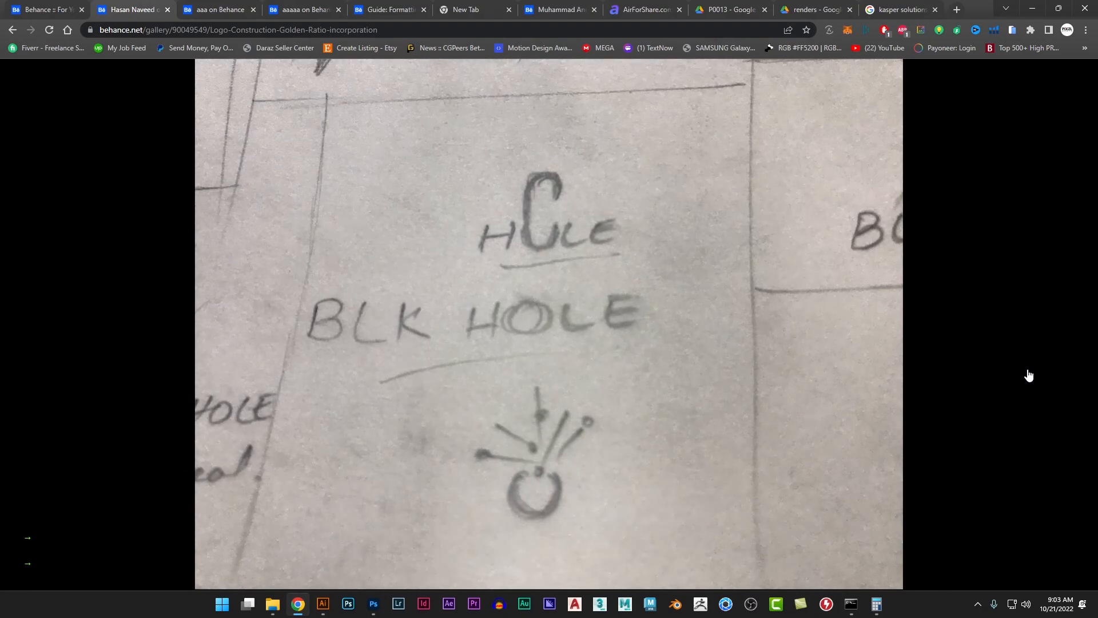
{"action": "left_click", "coordinate": [1028, 376]}
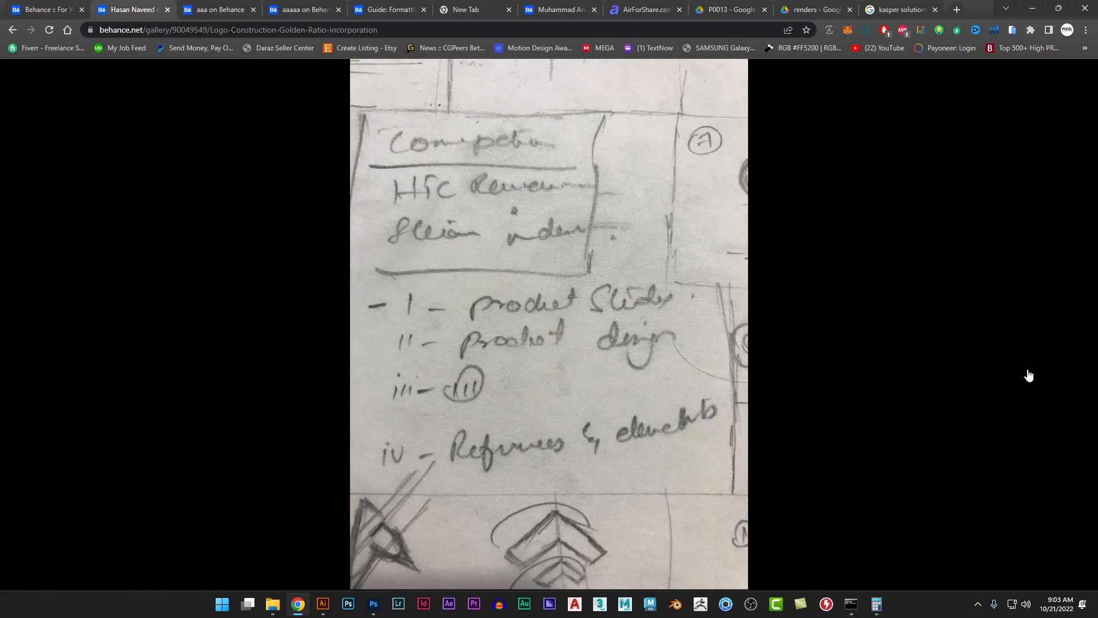
{"action": "left_click", "coordinate": [1029, 375]}
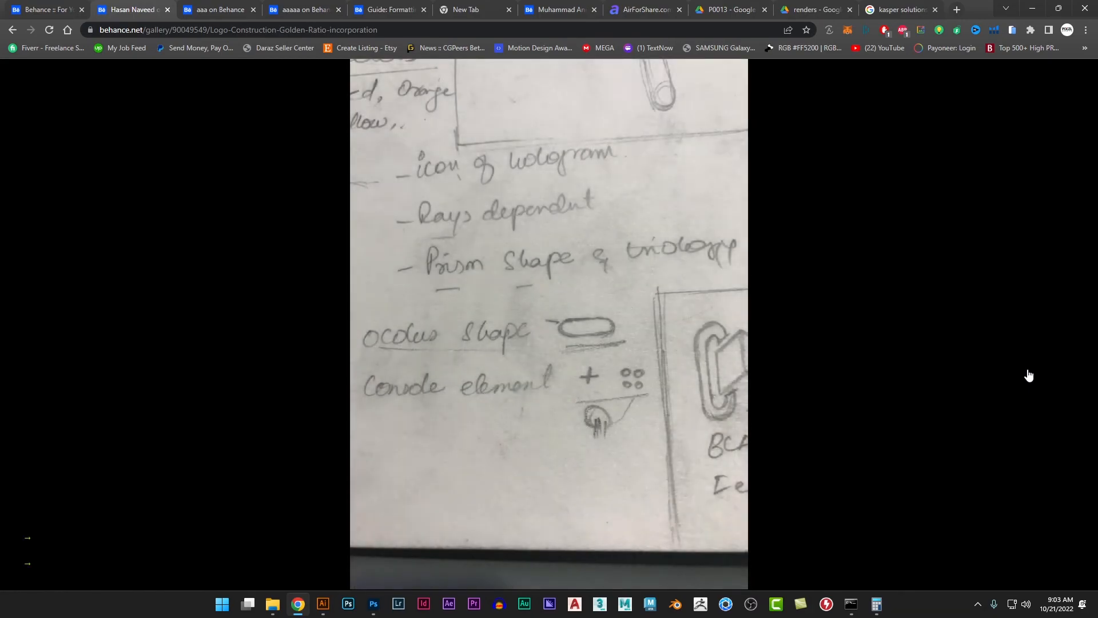
{"action": "left_click", "coordinate": [1028, 376]}
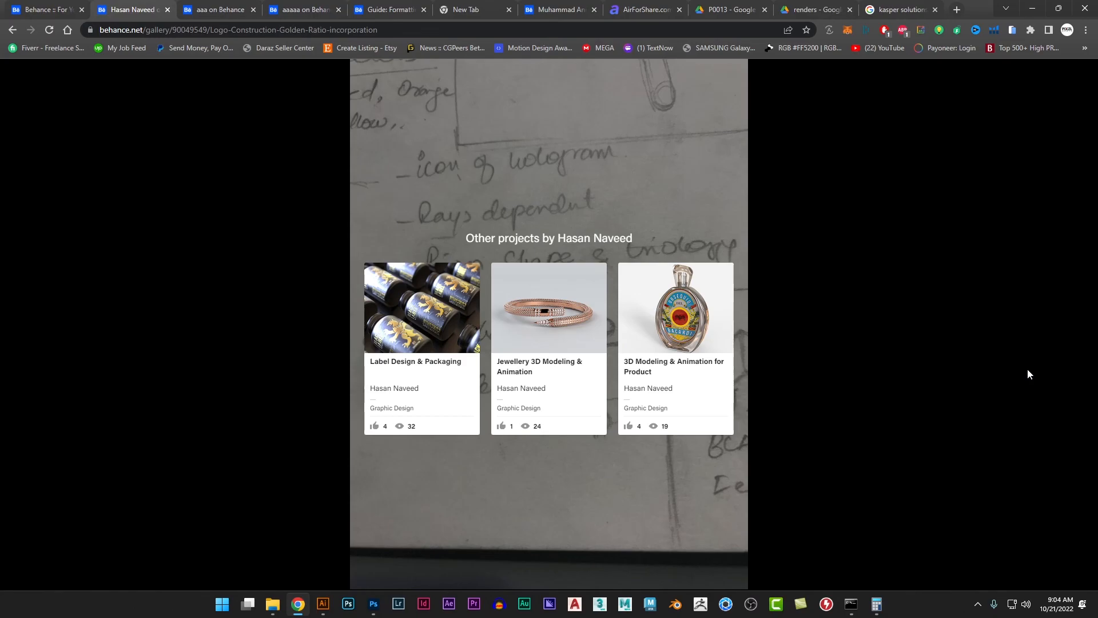
{"action": "key", "text": "Escape"}
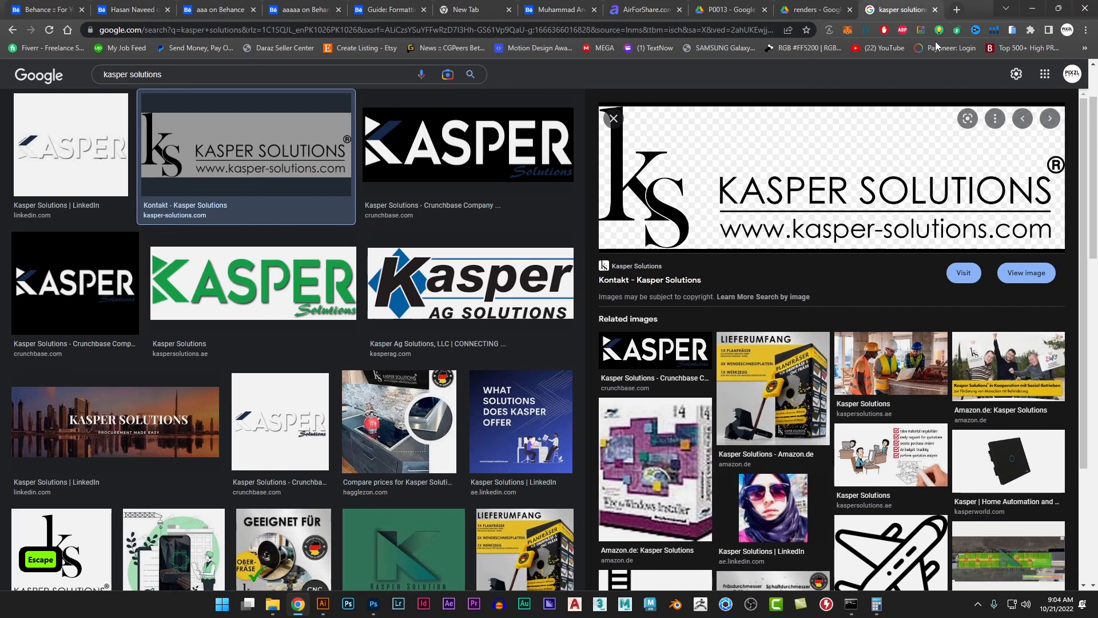
On the kasper solutions tab, run a new web search for 'remote'
{"action": "left_click", "coordinate": [901, 10]}
{"action": "left_click", "coordinate": [391, 34]}
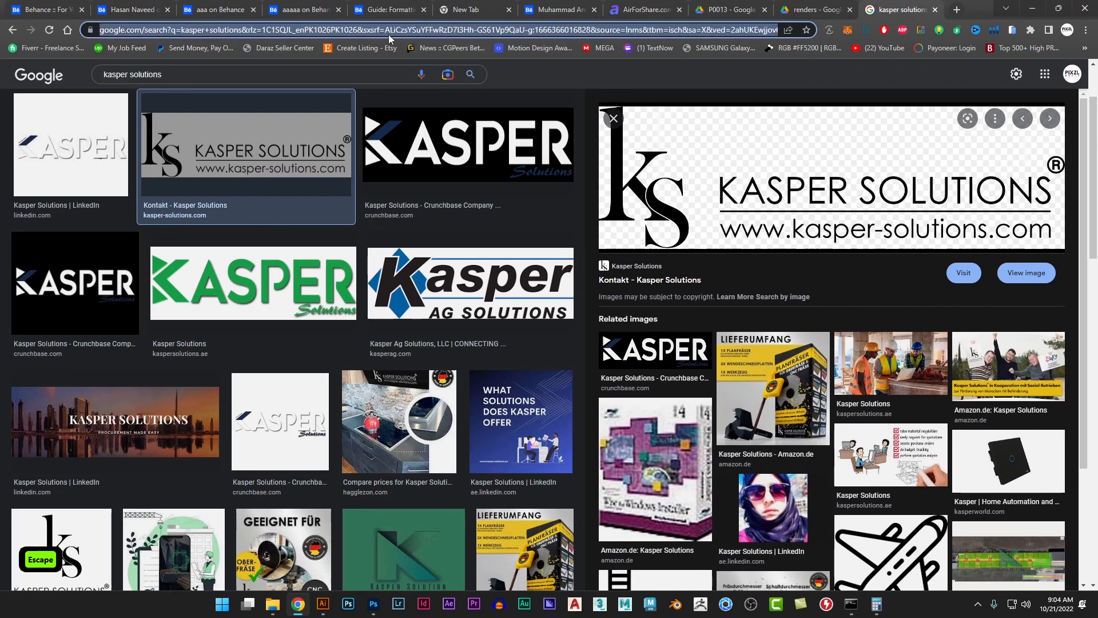
{"action": "type", "text": "remote"}
{"action": "key", "text": "Return"}
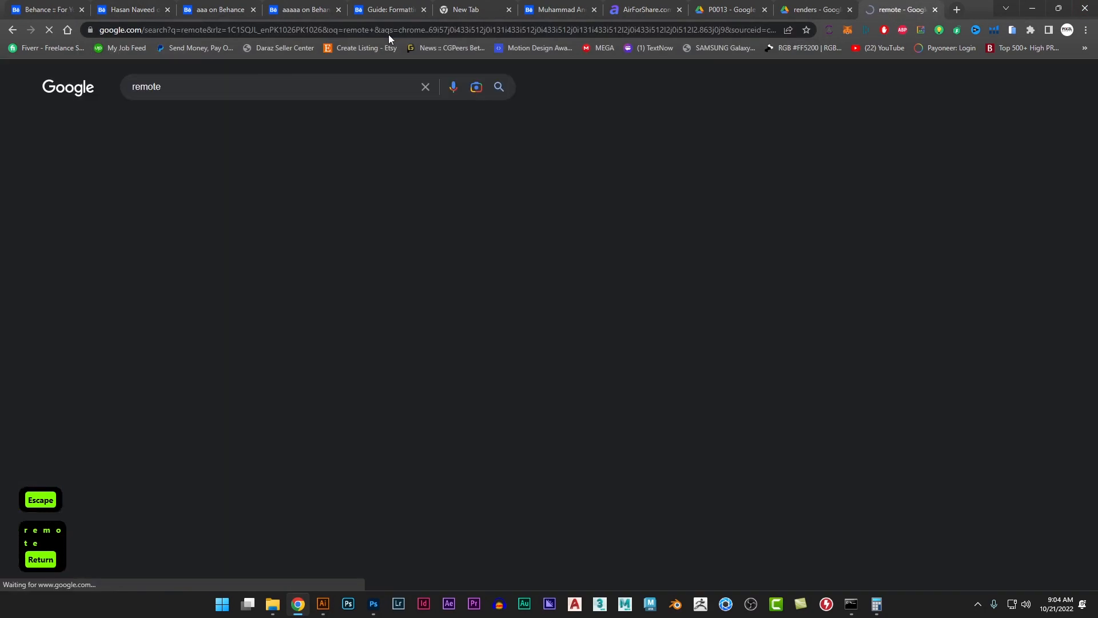
Refine the query to 'remote tv' and search again
{"action": "left_click", "coordinate": [274, 86]}
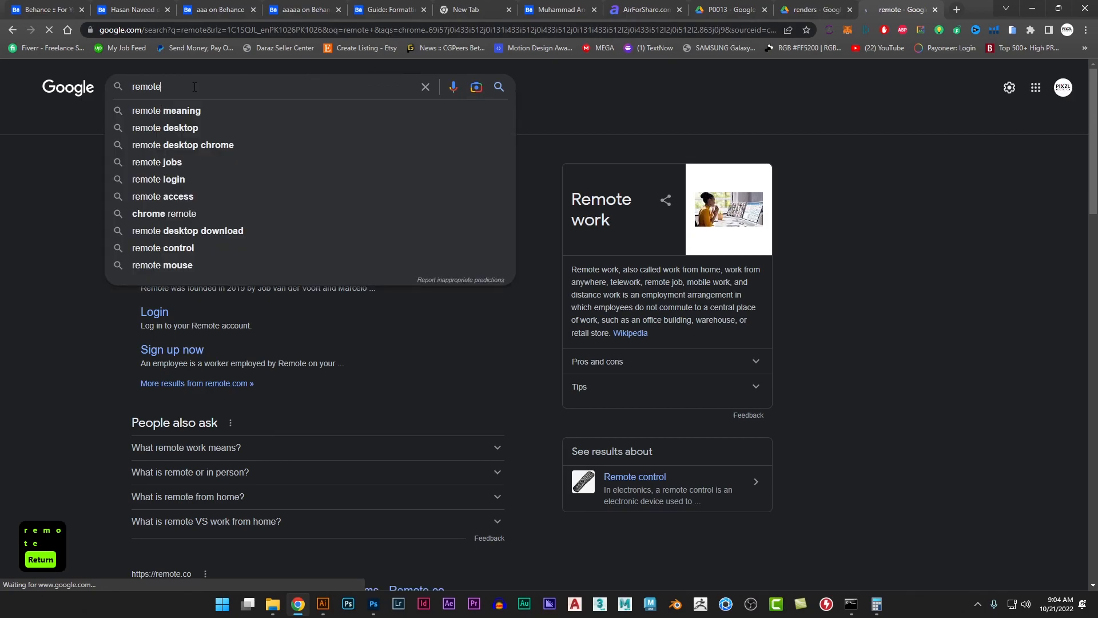
{"action": "type", "text": "tv"}
{"action": "key", "text": "Return"}
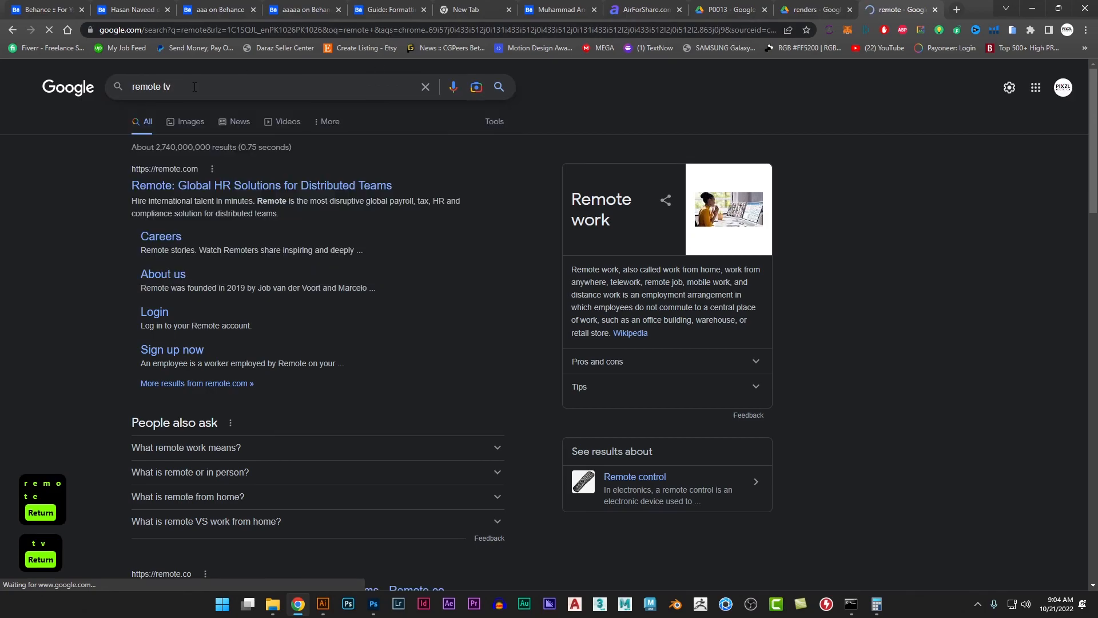